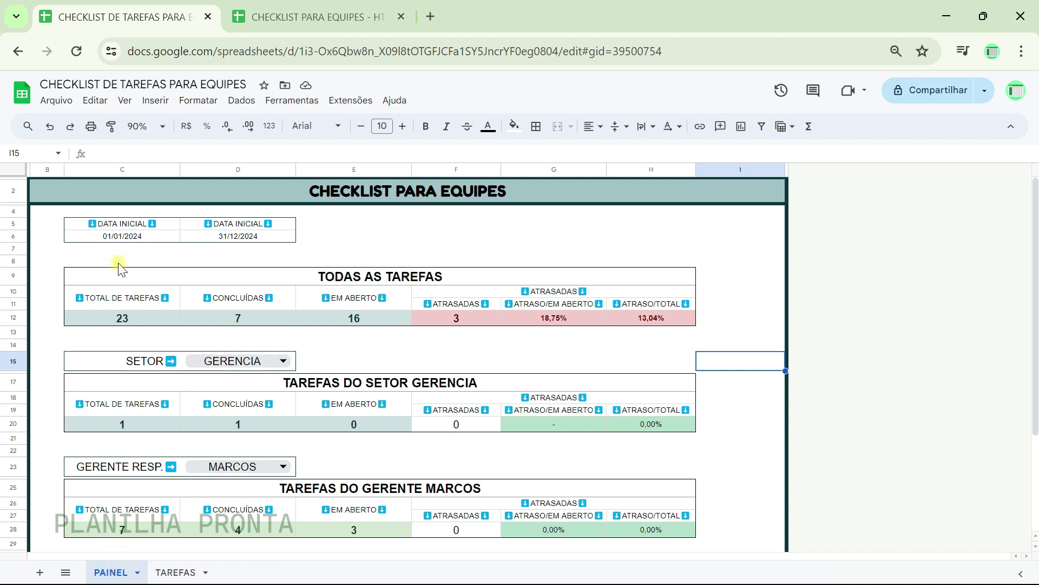
# - Set the period's start date in cell C6 to 01/05/2024
pyautogui.doubleClick(123, 238)
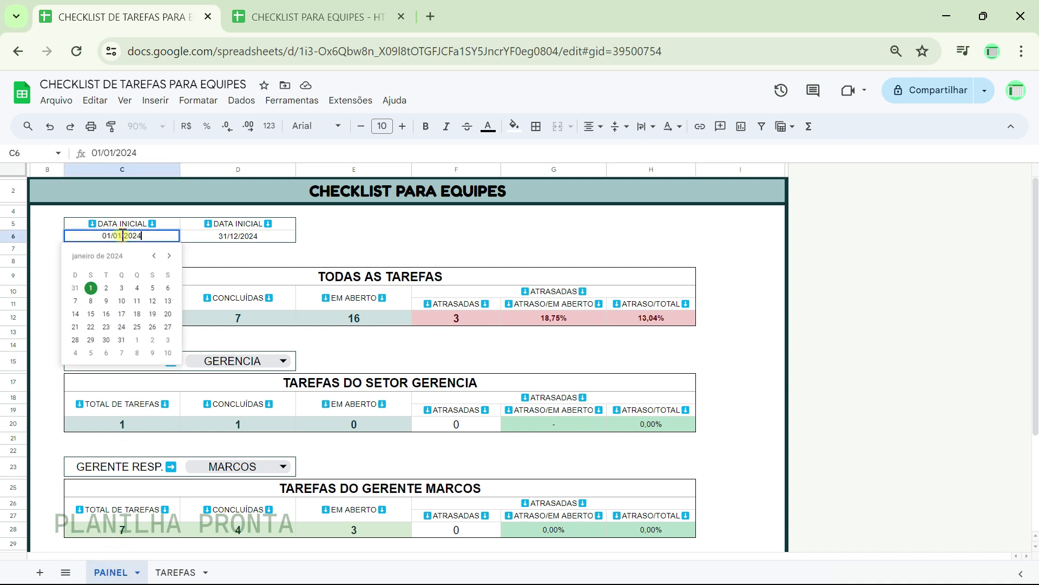
pyautogui.click(91, 288)
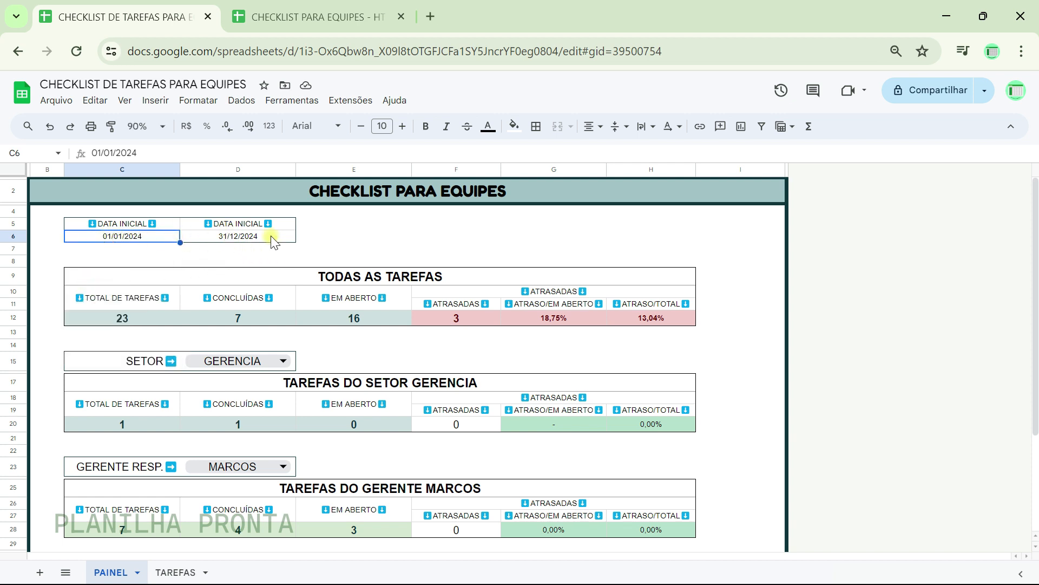
pyautogui.doubleClick(142, 236)
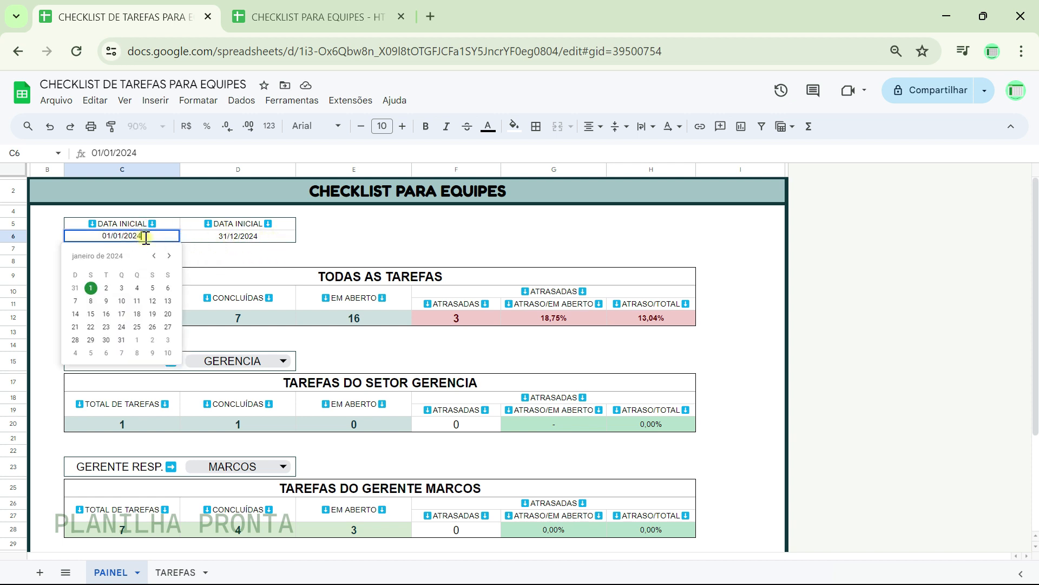
pyautogui.click(169, 257)
pyautogui.click(169, 256)
pyautogui.click(169, 258)
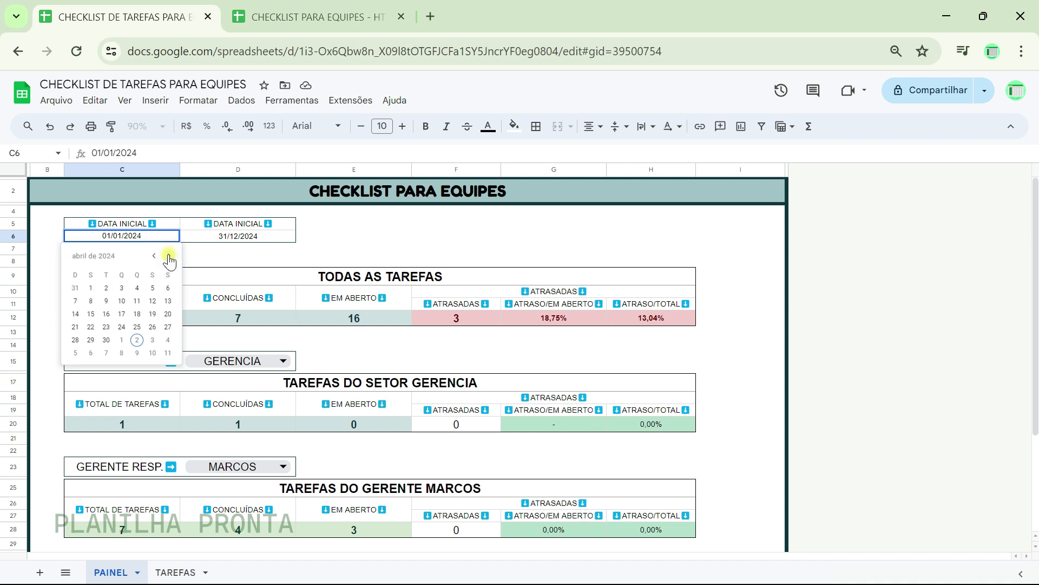
pyautogui.click(169, 258)
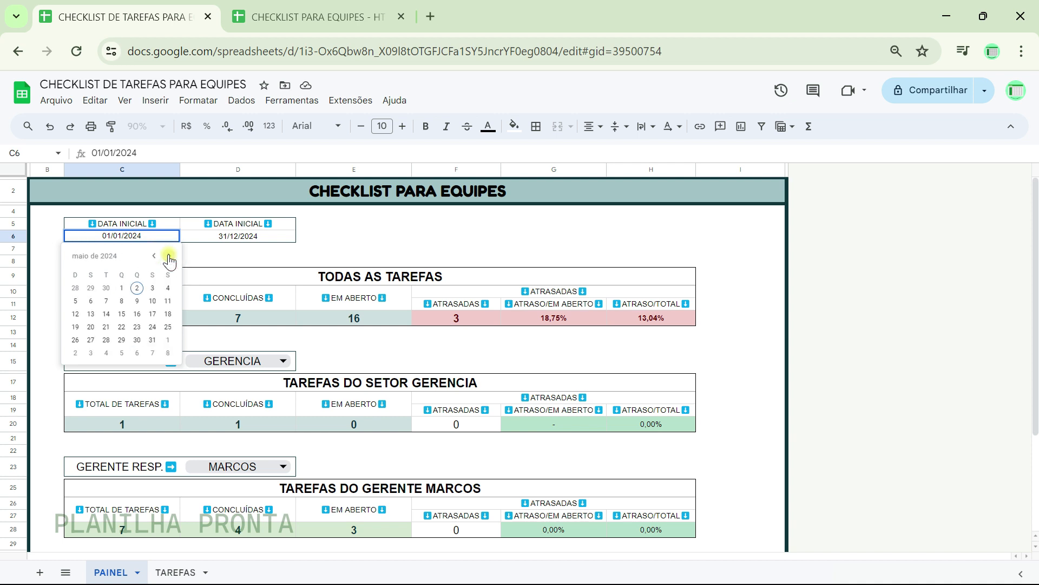
pyautogui.click(121, 288)
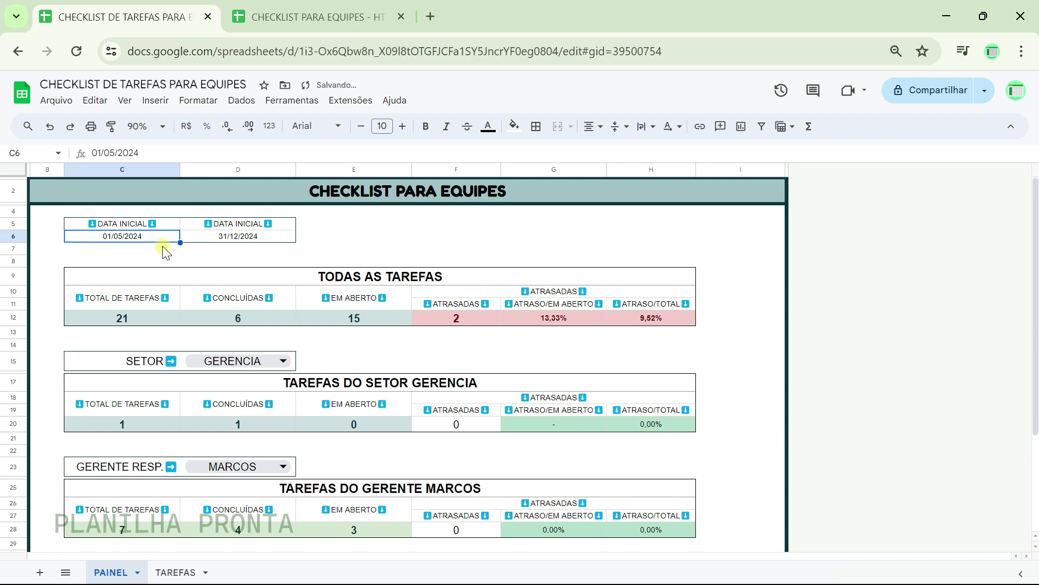
# - Copy the start date into cell D6 and set that end date to 31/05/2024
pyautogui.hotkey('ctrl', 'c')
pyautogui.click(205, 238)
pyautogui.hotkey('ctrl', 'v')
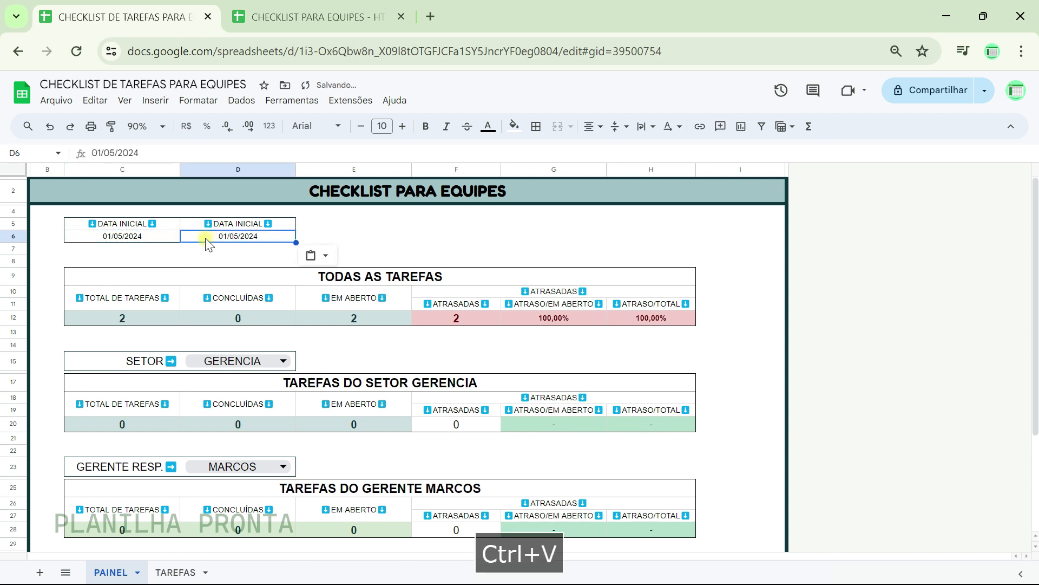
pyautogui.doubleClick(236, 238)
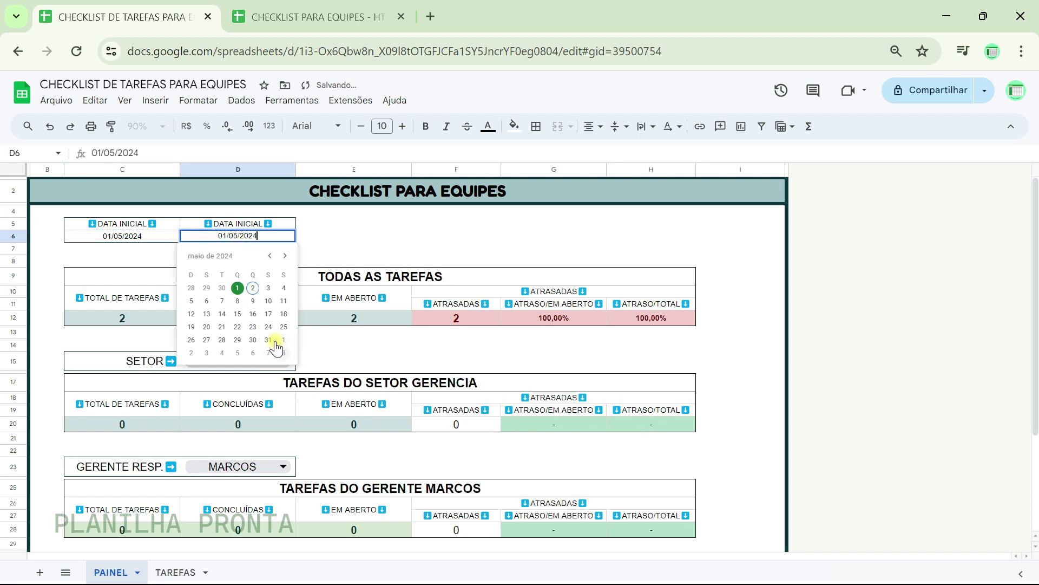
pyautogui.click(267, 340)
pyautogui.click(357, 254)
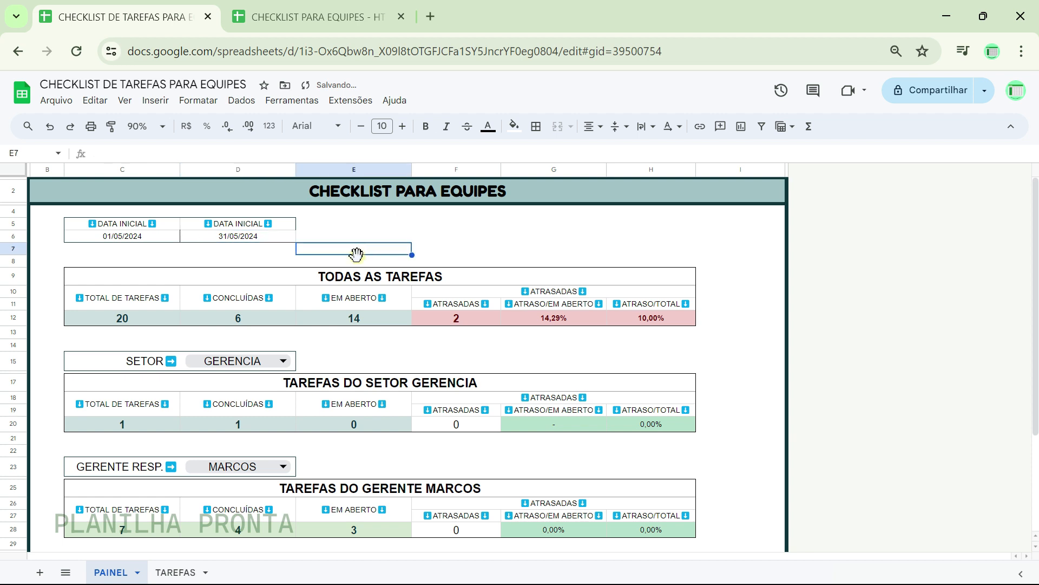
pyautogui.click(228, 241)
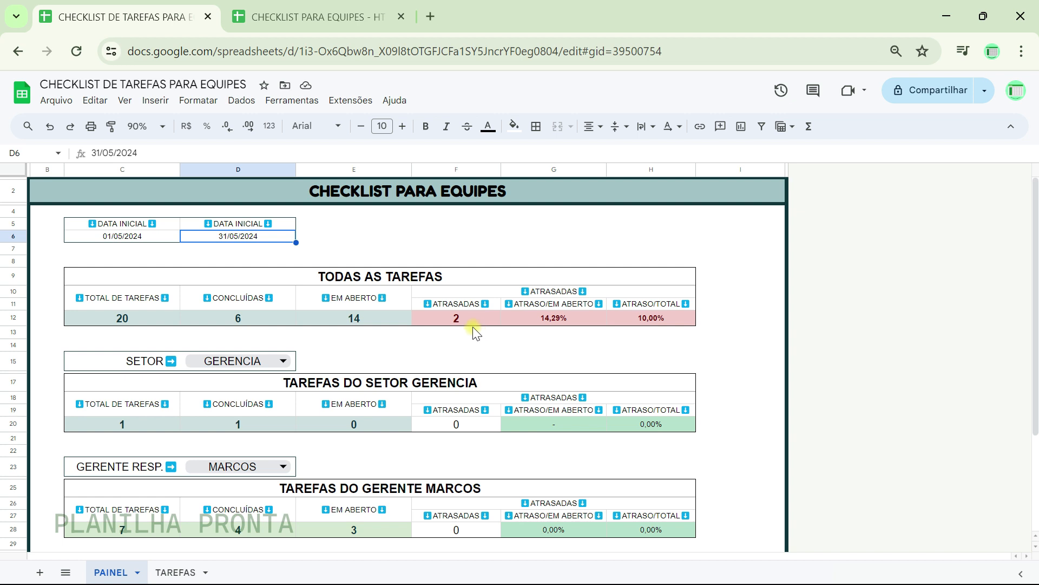
# - Examine the formulas behind the total, completed, open and overdue figures in the TODAS AS TAREFAS row, cells C12 to H12
pyautogui.click(462, 312)
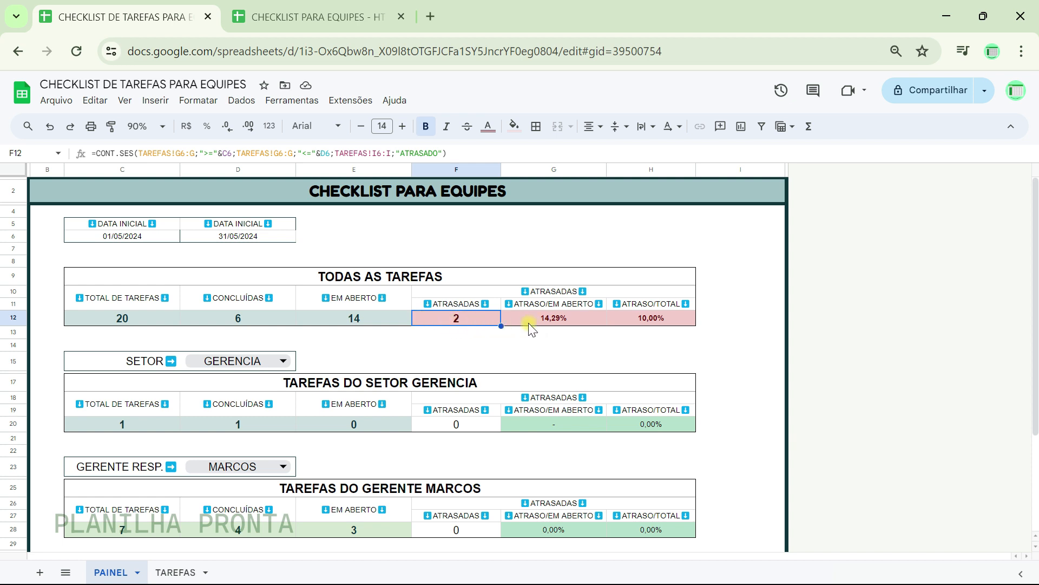
pyautogui.click(103, 325)
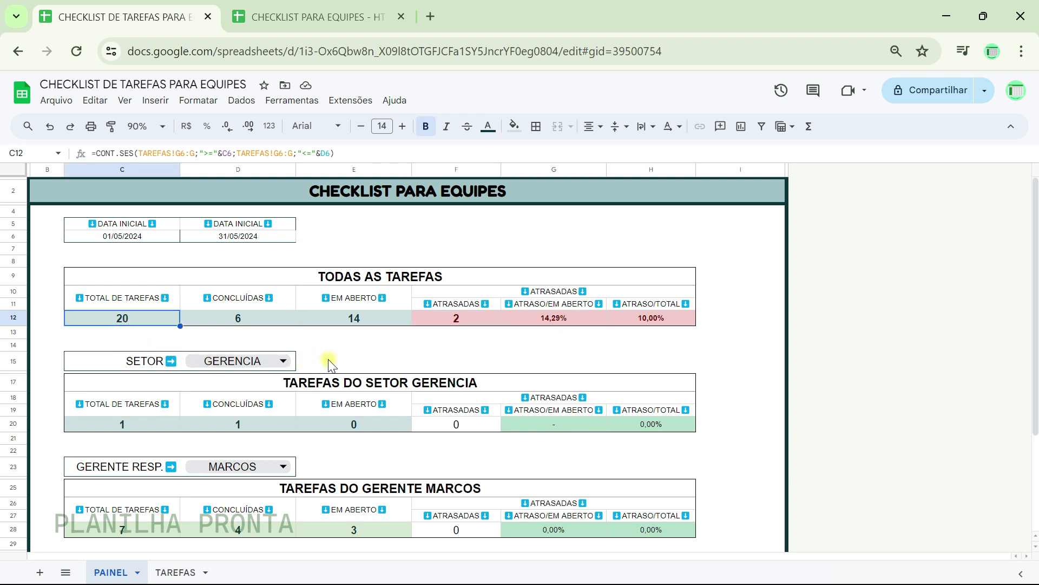
pyautogui.press('Right')
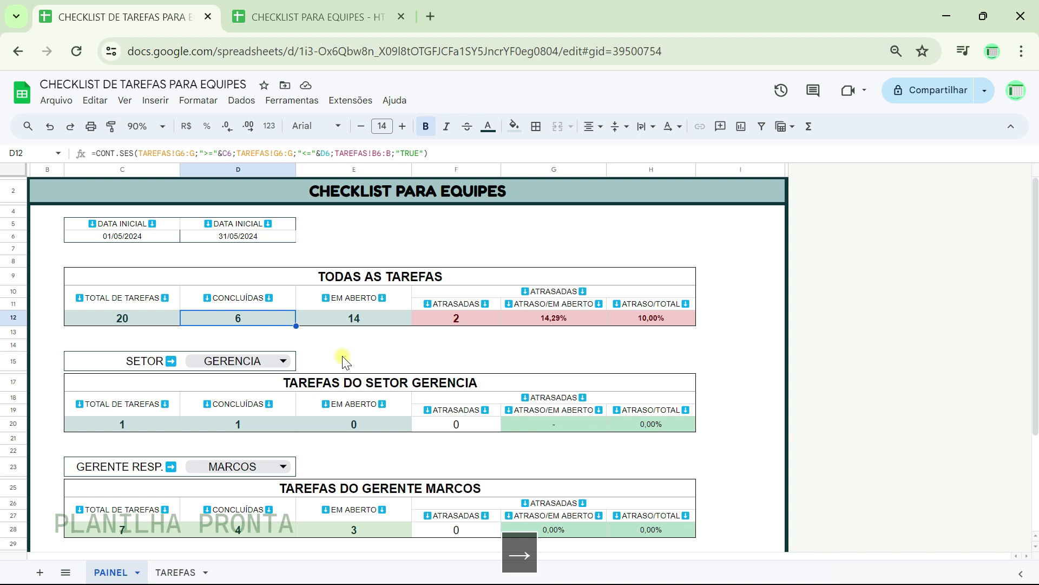
pyautogui.press('Right')
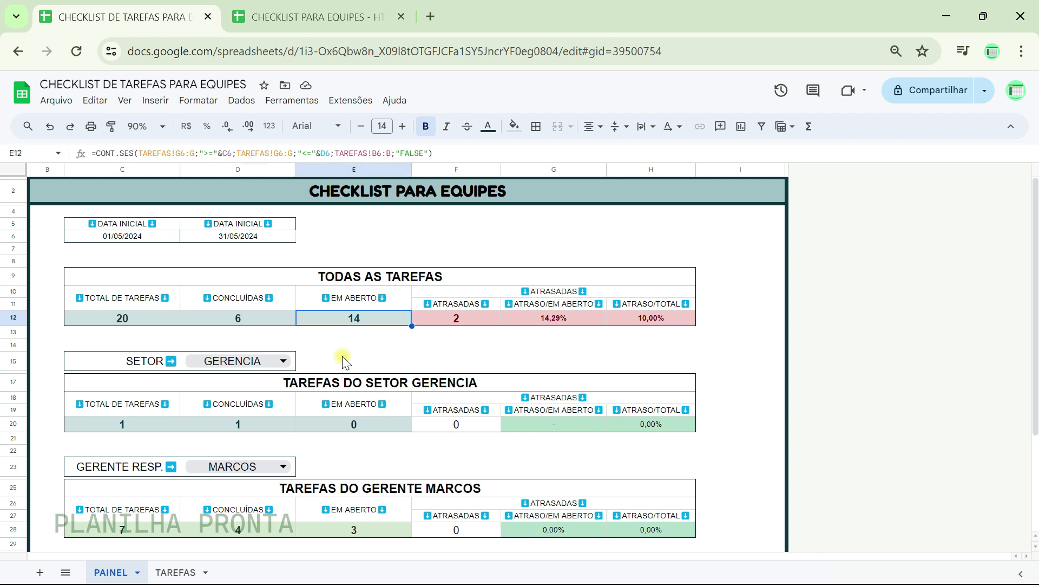
pyautogui.press('Right')
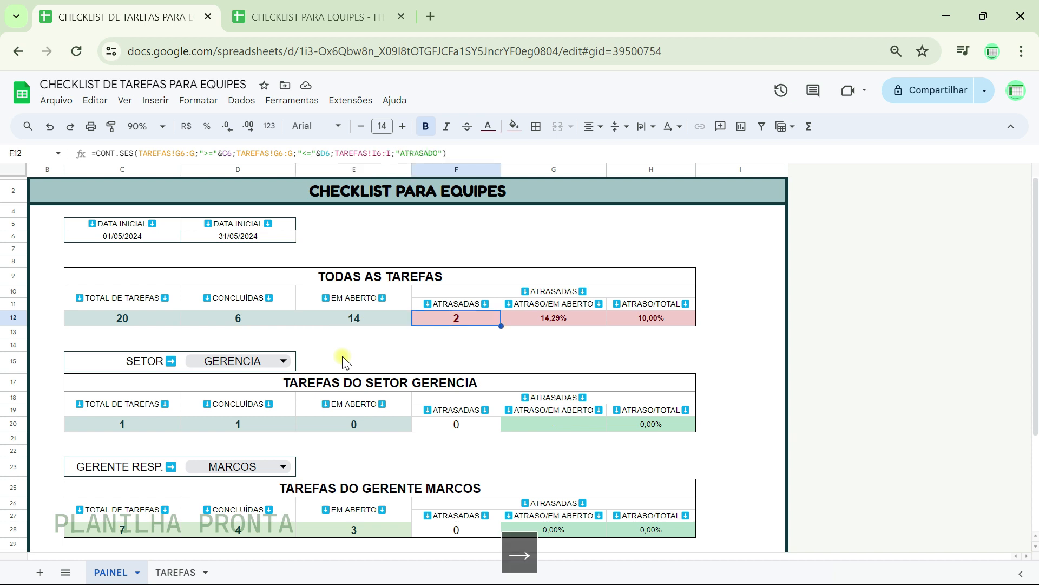
pyautogui.press('Right')
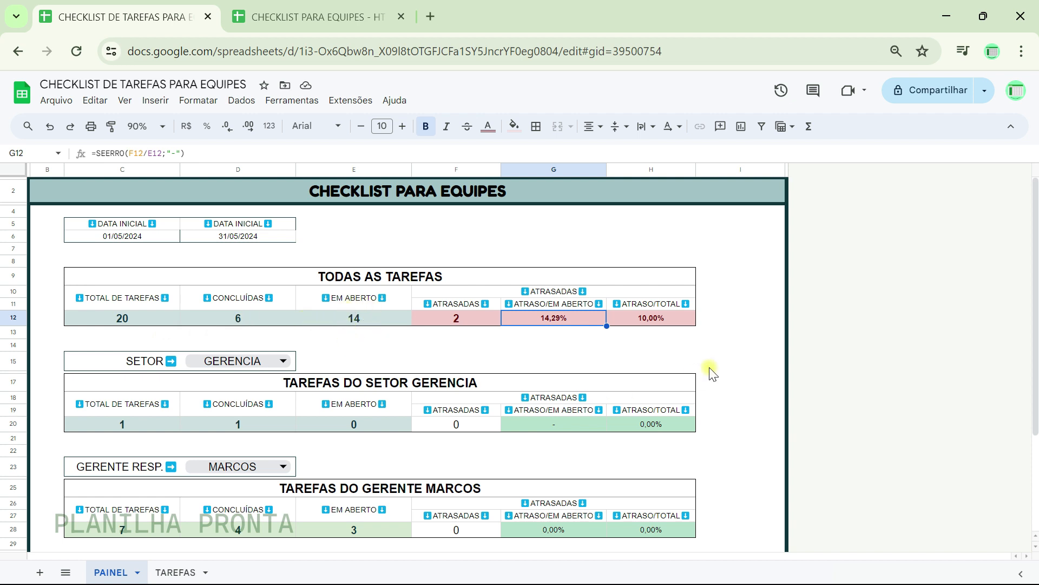
pyautogui.click(660, 320)
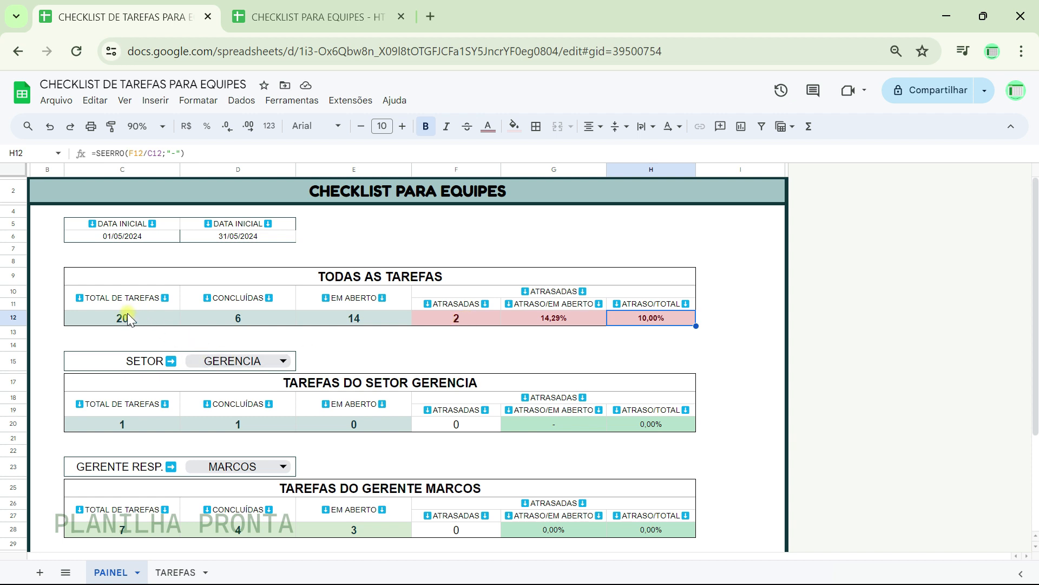
pyautogui.click(552, 322)
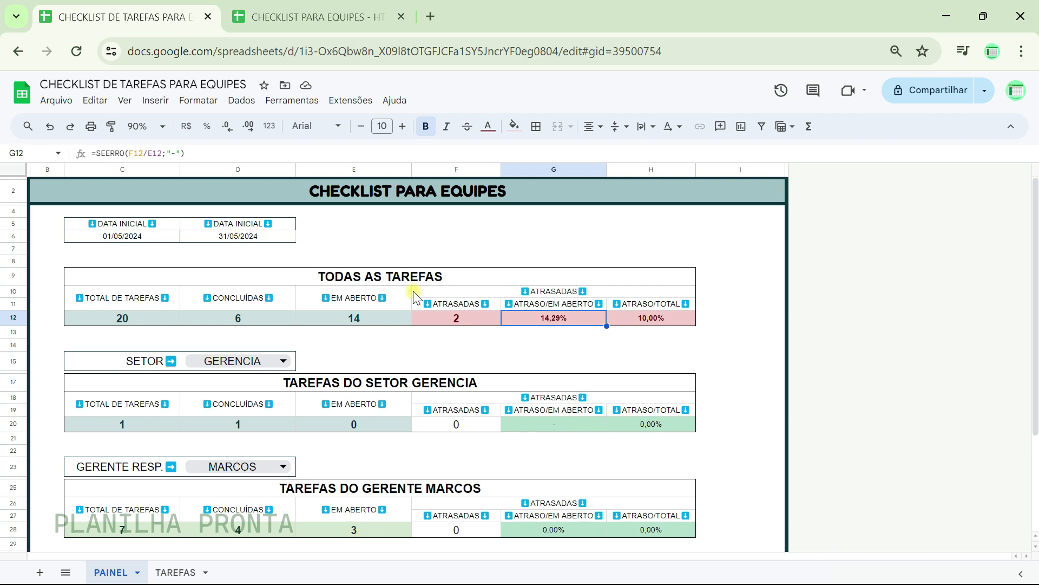
# - Switch the SETOR selector through COMERCIAL, FINANCEIRO, MARKETING and GERENCIA to compare each sector's task summary
pyautogui.scroll(-2, 413, 296)
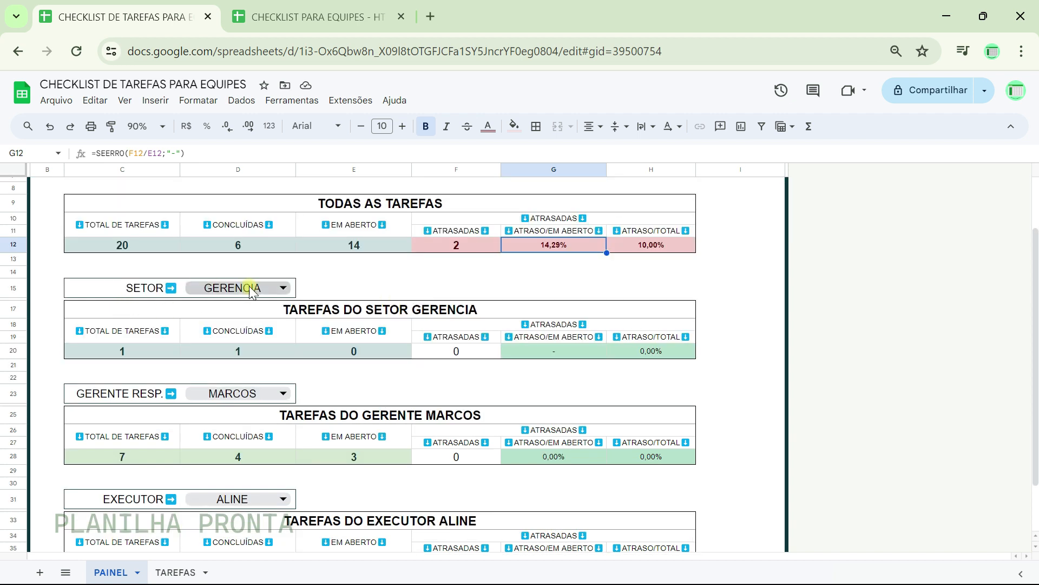
pyautogui.click(284, 289)
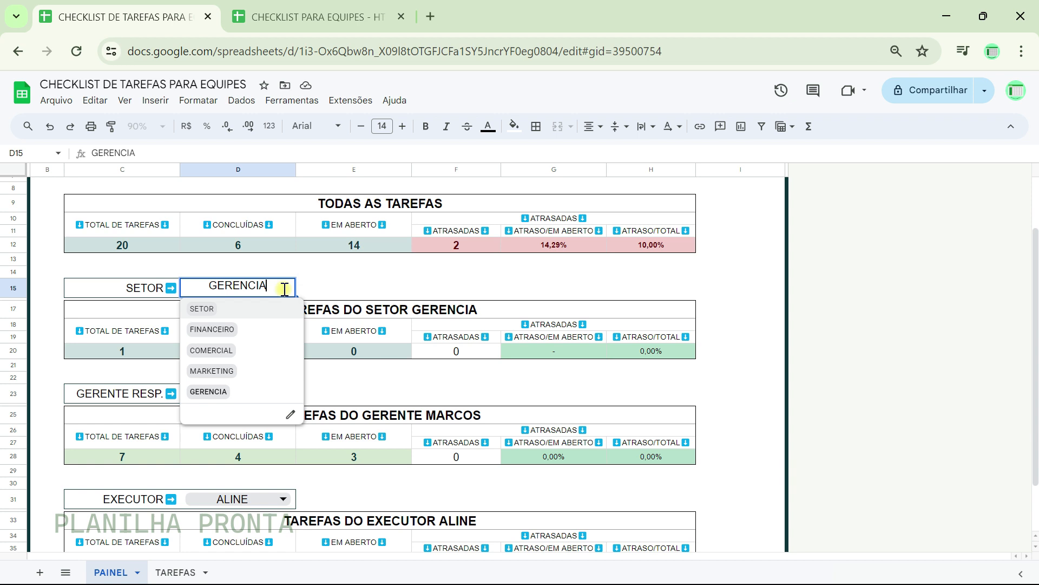
pyautogui.click(217, 351)
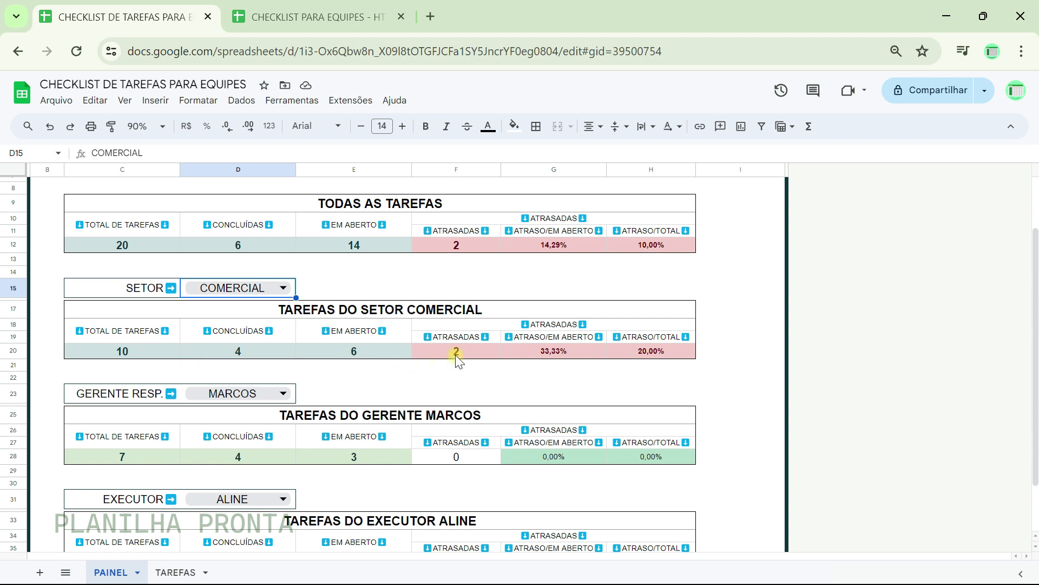
pyautogui.click(283, 291)
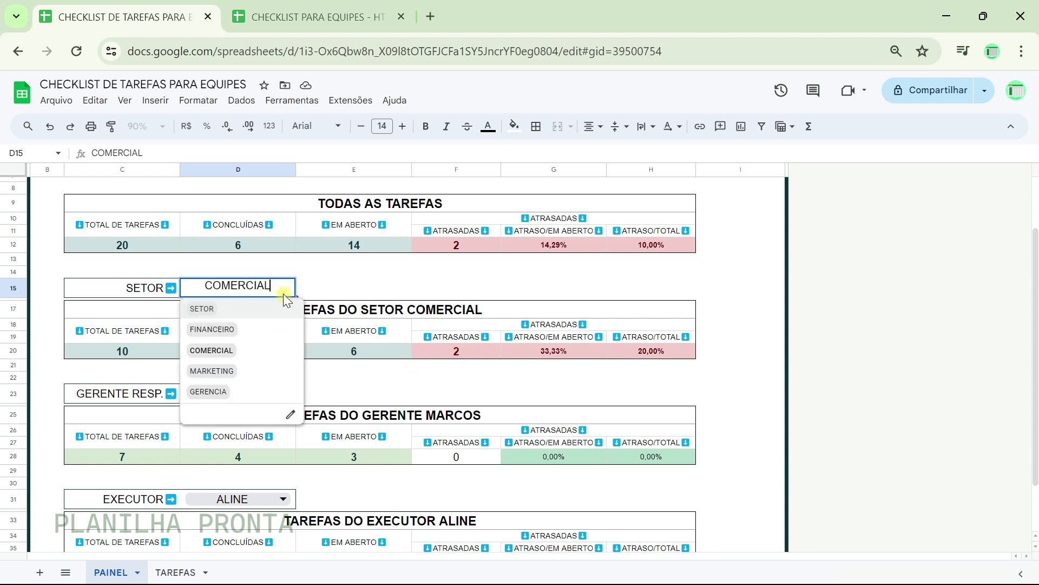
pyautogui.click(239, 329)
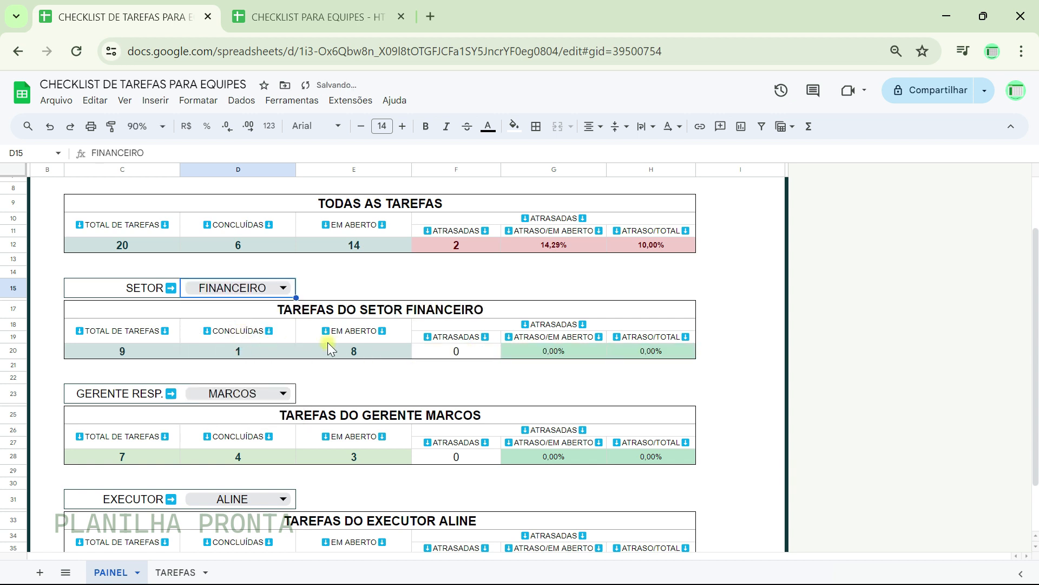
pyautogui.click(283, 287)
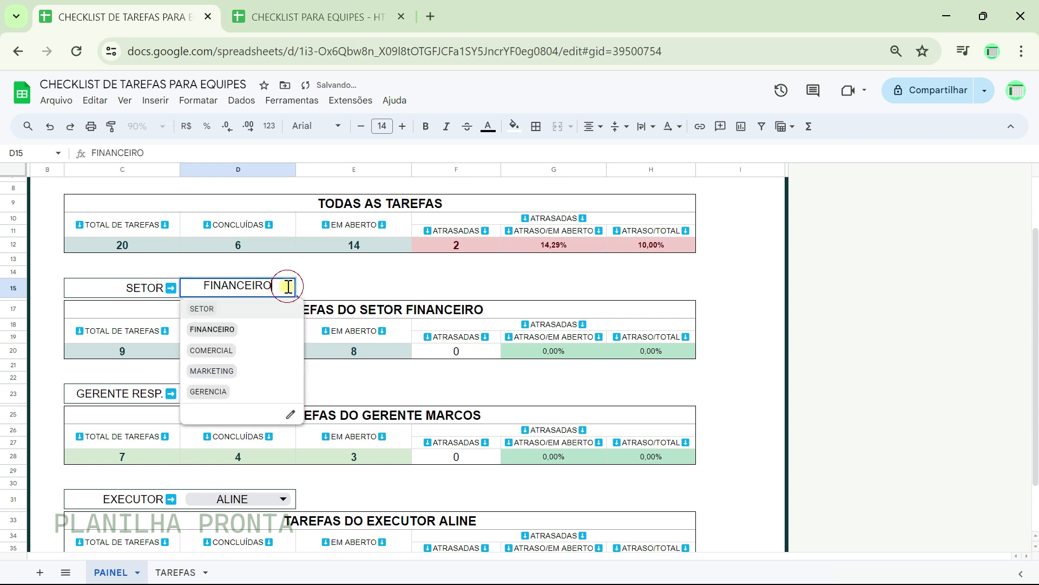
pyautogui.click(230, 371)
pyautogui.click(281, 290)
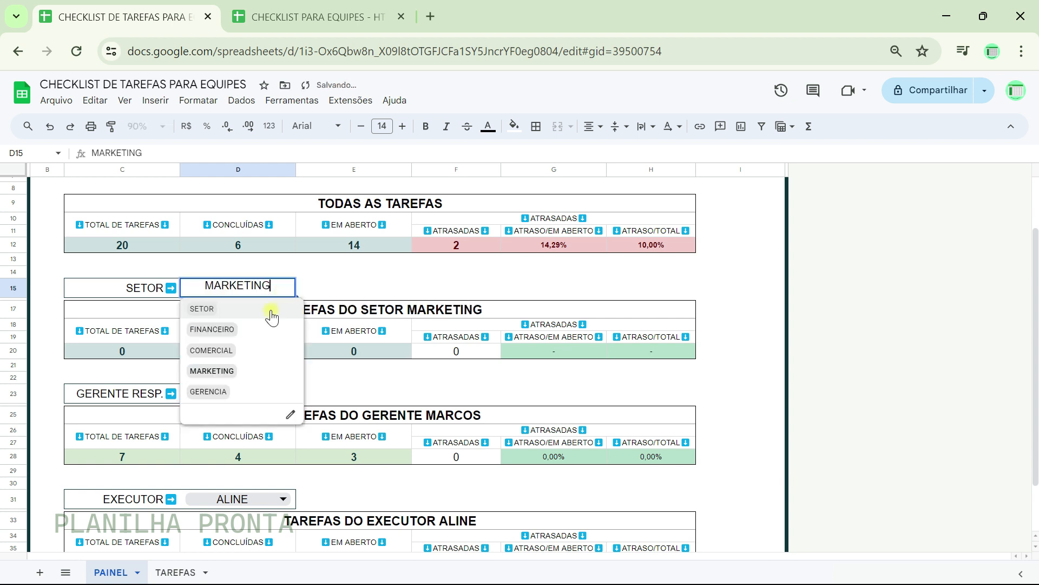
pyautogui.click(225, 393)
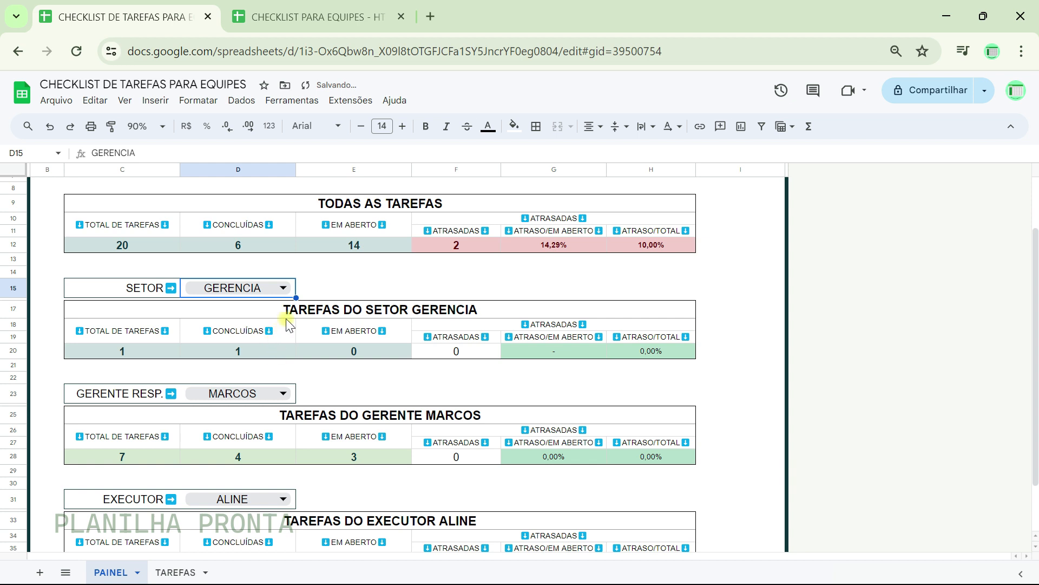
# - Set the SETOR selector to FINANCEIRO after trying FINANCEIRO and COMERCIAL in turn
pyautogui.click(283, 288)
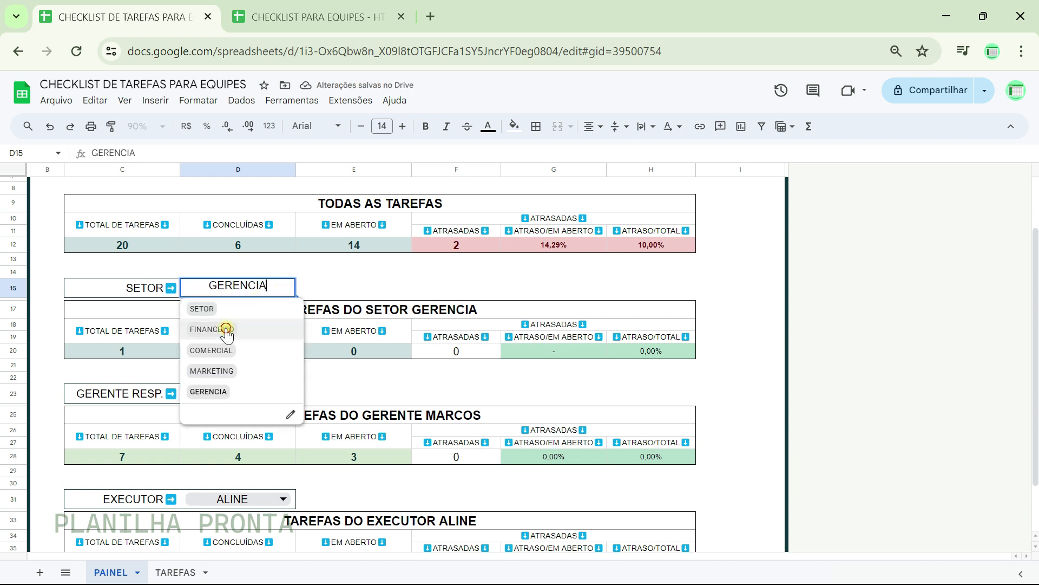
pyautogui.click(226, 331)
pyautogui.click(281, 286)
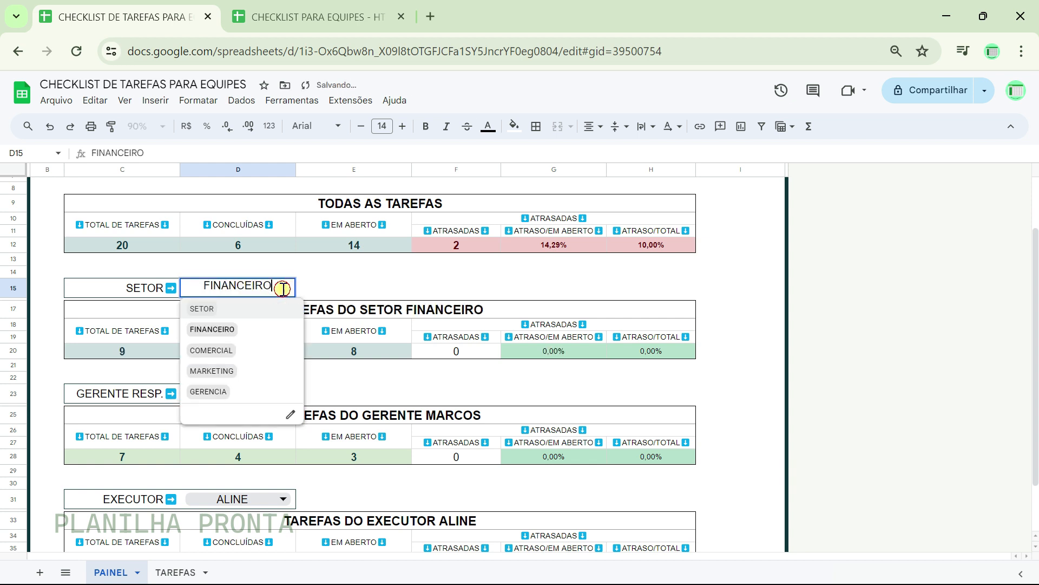
pyautogui.click(235, 352)
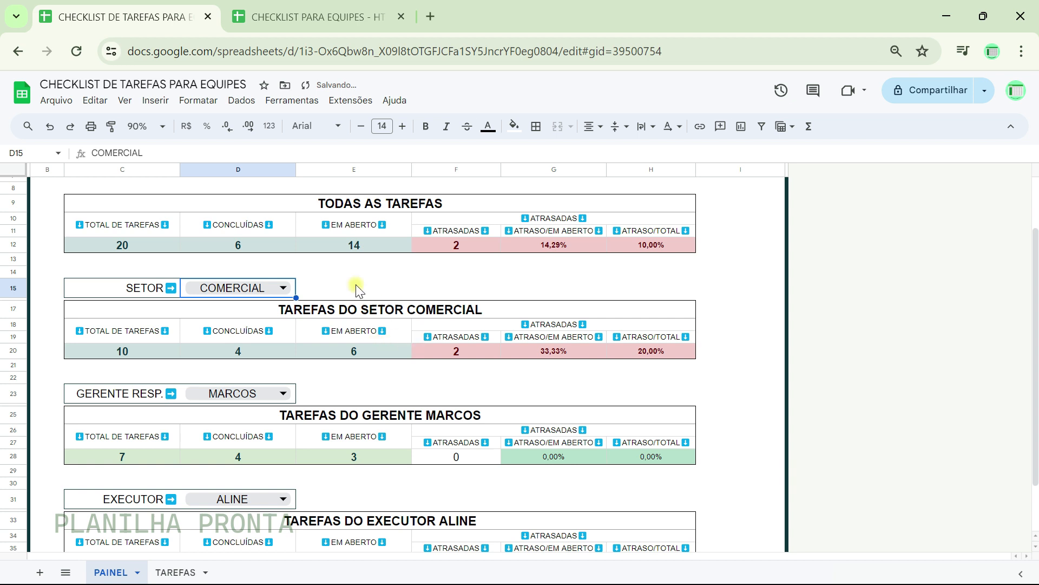
pyautogui.click(284, 287)
pyautogui.click(240, 326)
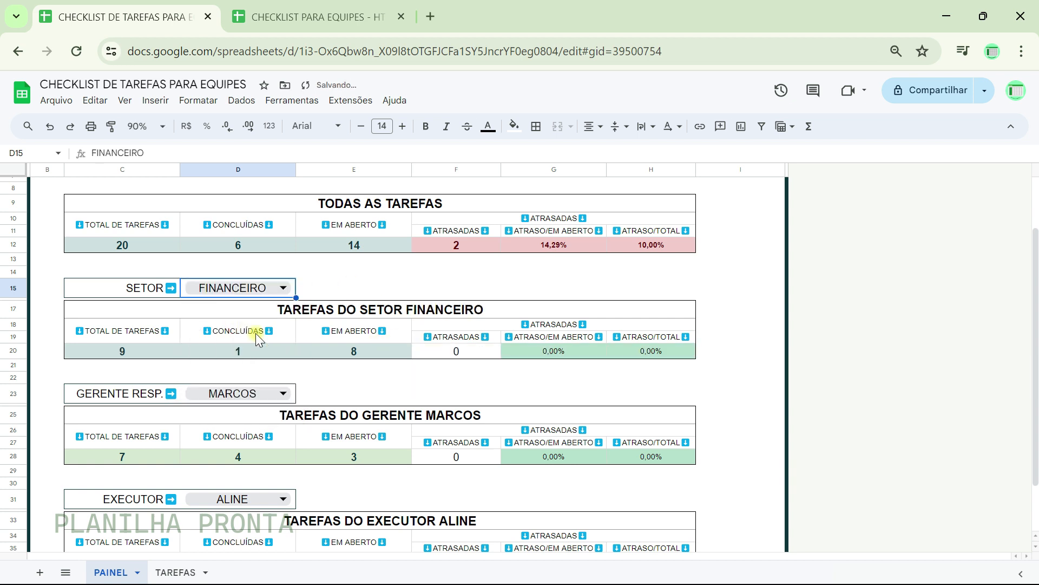
# - Switch the GERENTE RESP. selector to the first named manager and from there to the last manager in the list
pyautogui.scroll(-2, 477, 389)
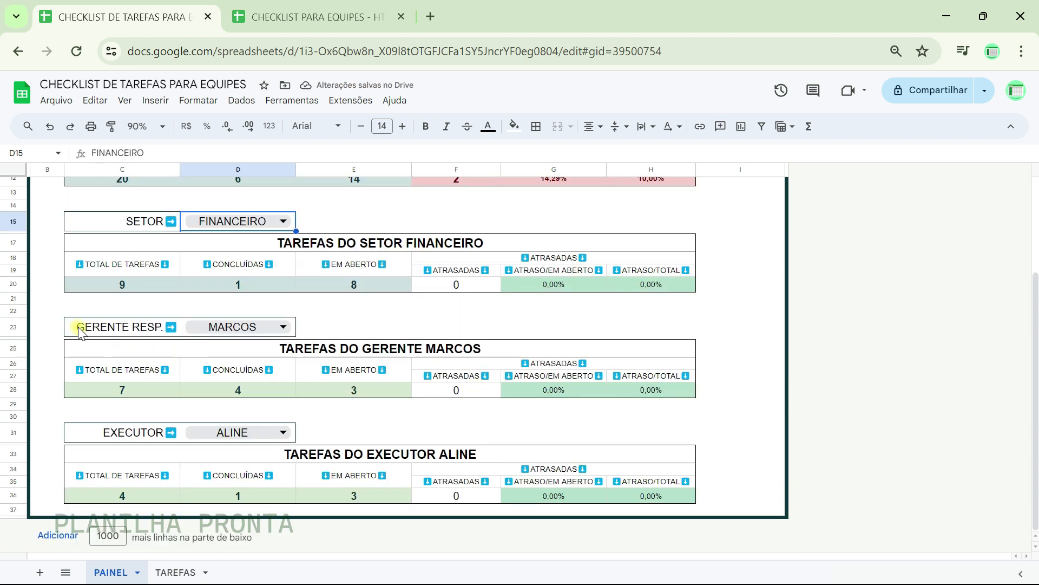
pyautogui.click(284, 328)
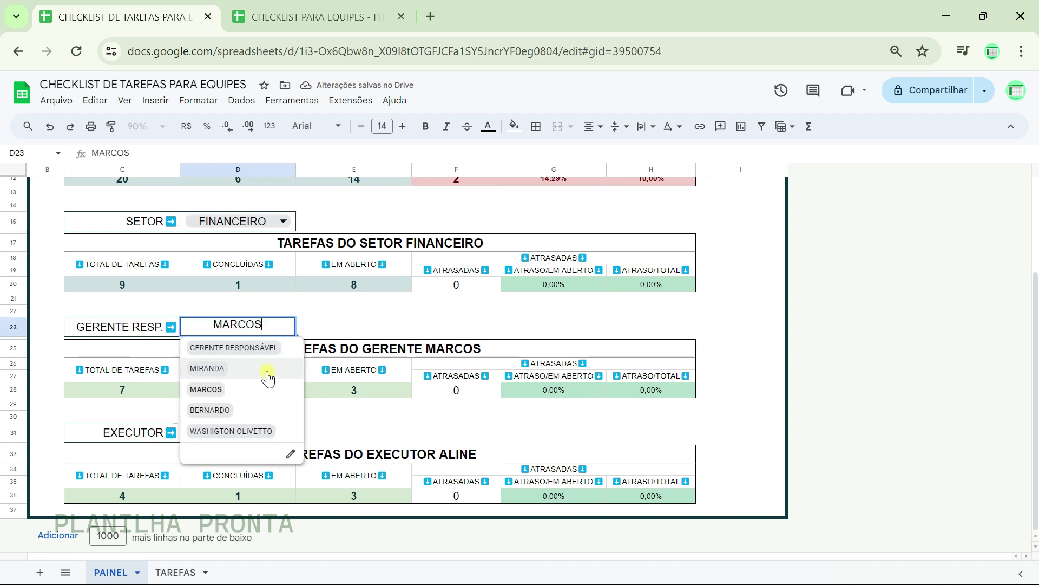
pyautogui.click(226, 367)
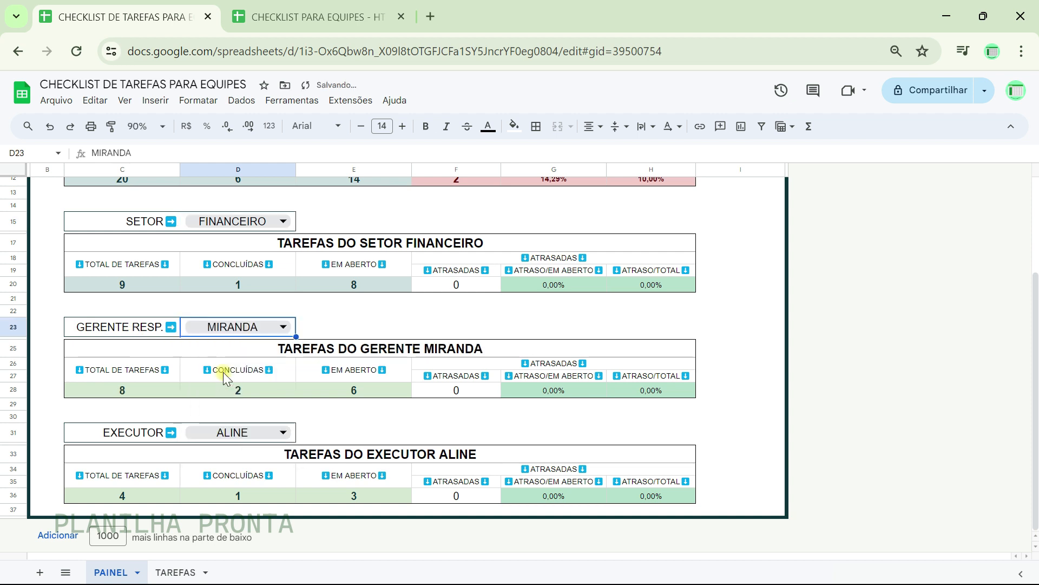
pyautogui.click(283, 328)
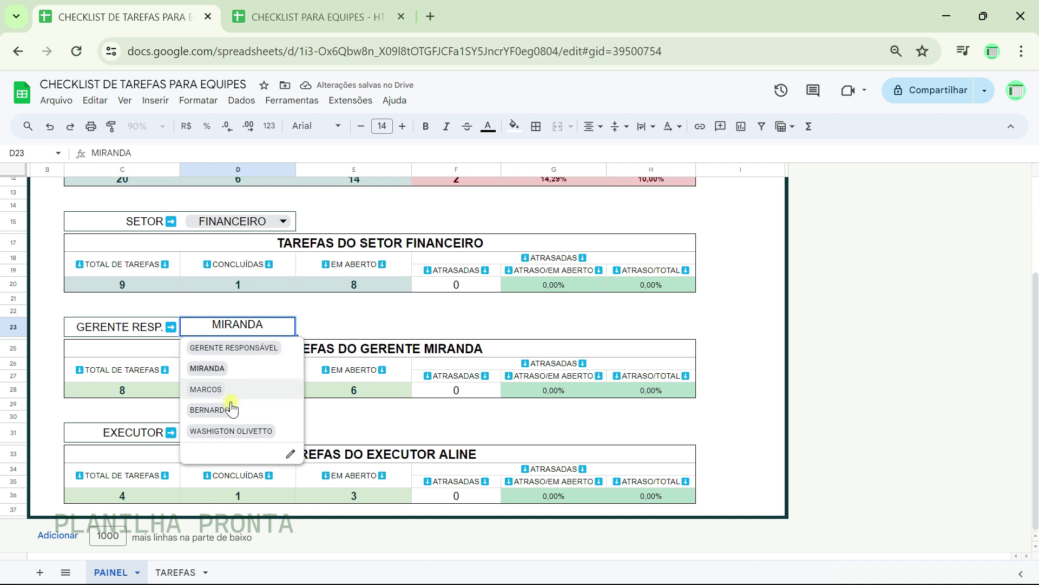
pyautogui.click(236, 431)
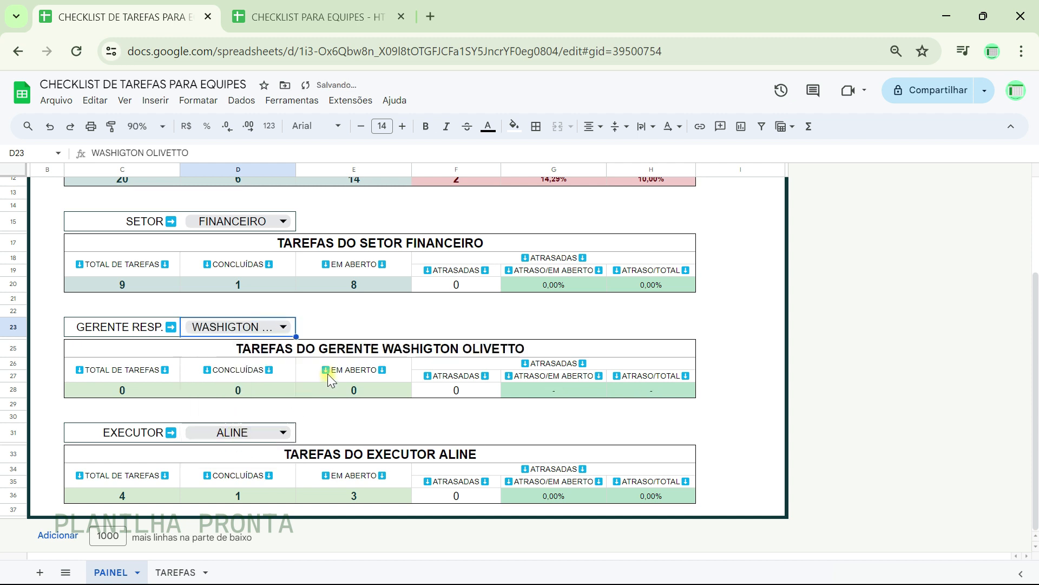
# - Switch the GERENTE RESP. selector to two other managers in turn, looking through the EXECUTOR options in between
pyautogui.click(282, 327)
pyautogui.click(233, 411)
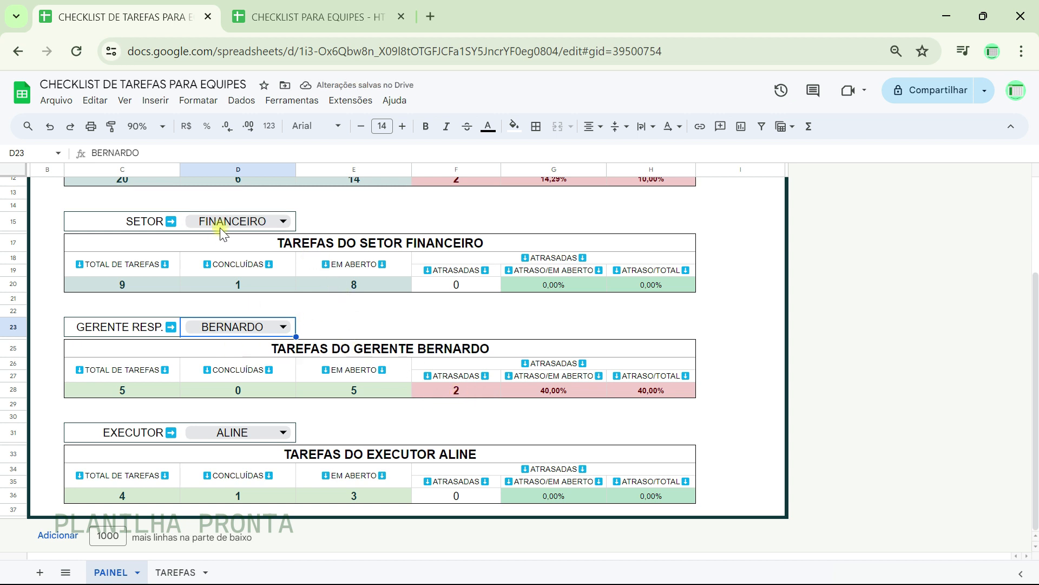
pyautogui.click(283, 432)
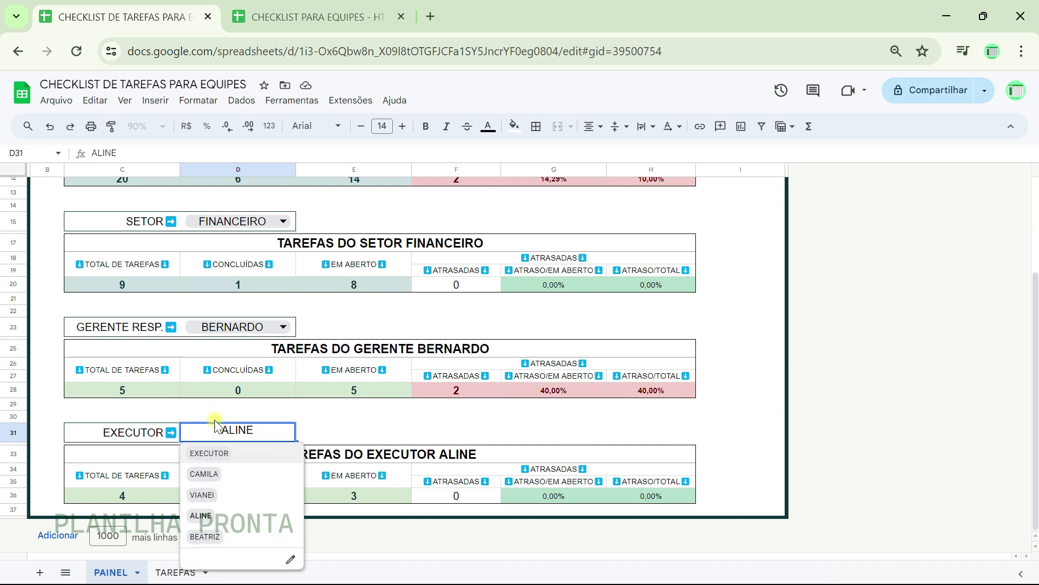
pyautogui.click(356, 407)
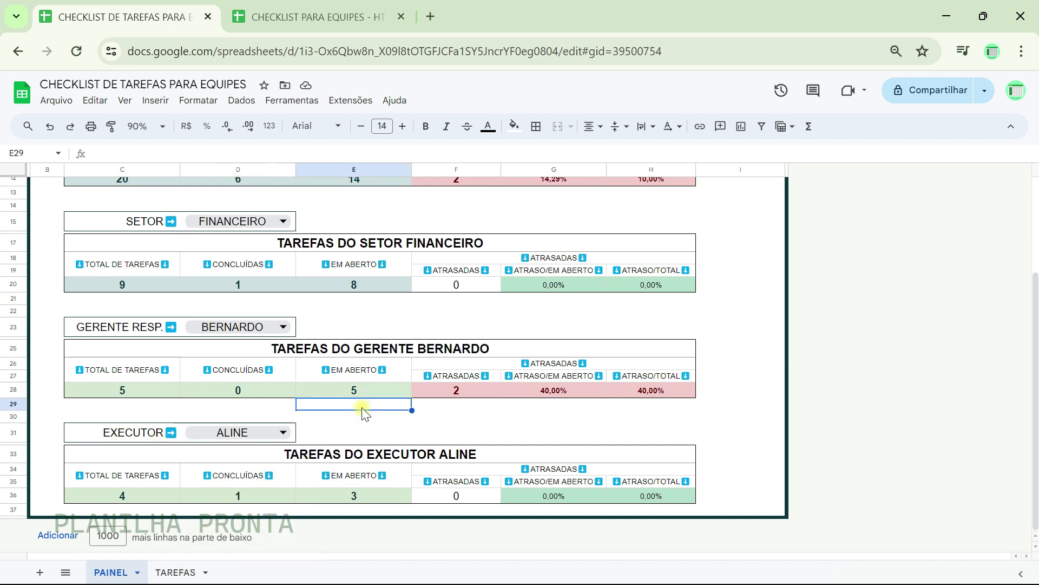
pyautogui.scroll(5, 435, 351)
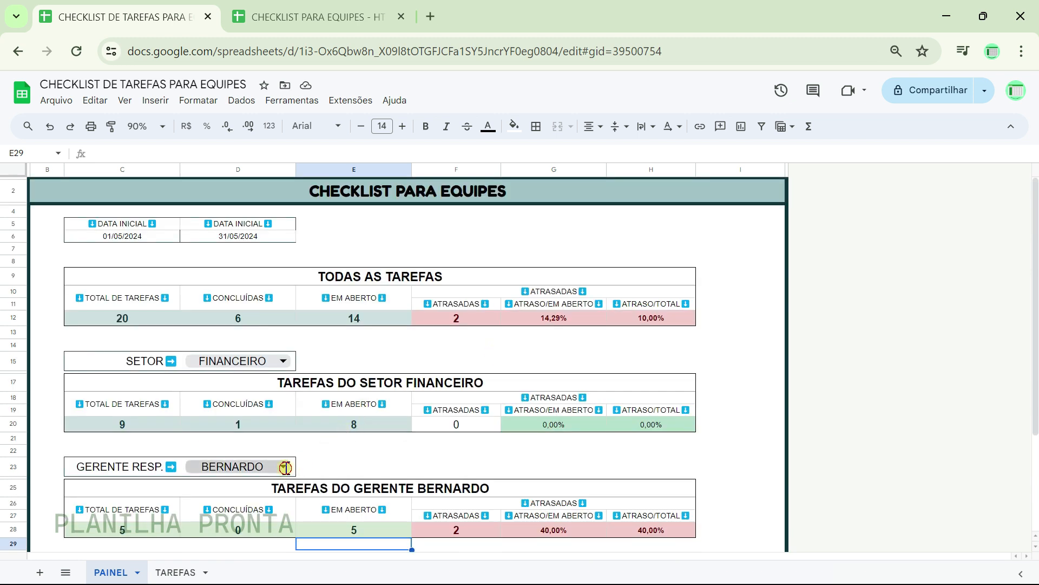
pyautogui.click(286, 467)
pyautogui.click(241, 425)
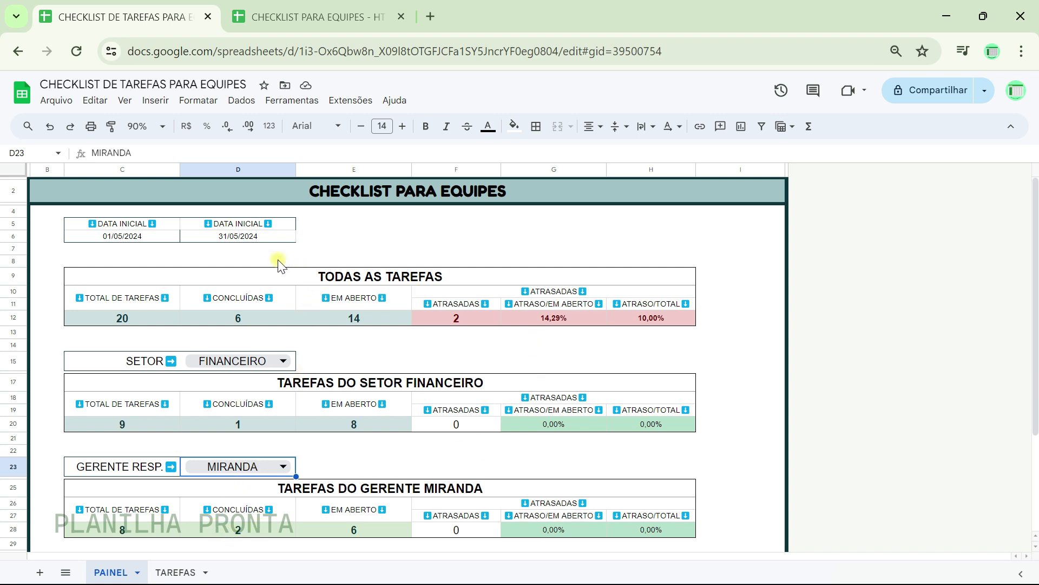
# - Undo the recent manager, sector and date period changes on the dashboard
pyautogui.hotkey('ctrl', 'z')
pyautogui.hotkey('ctrl', 'z')
pyautogui.hotkey('ctrl', 'z')
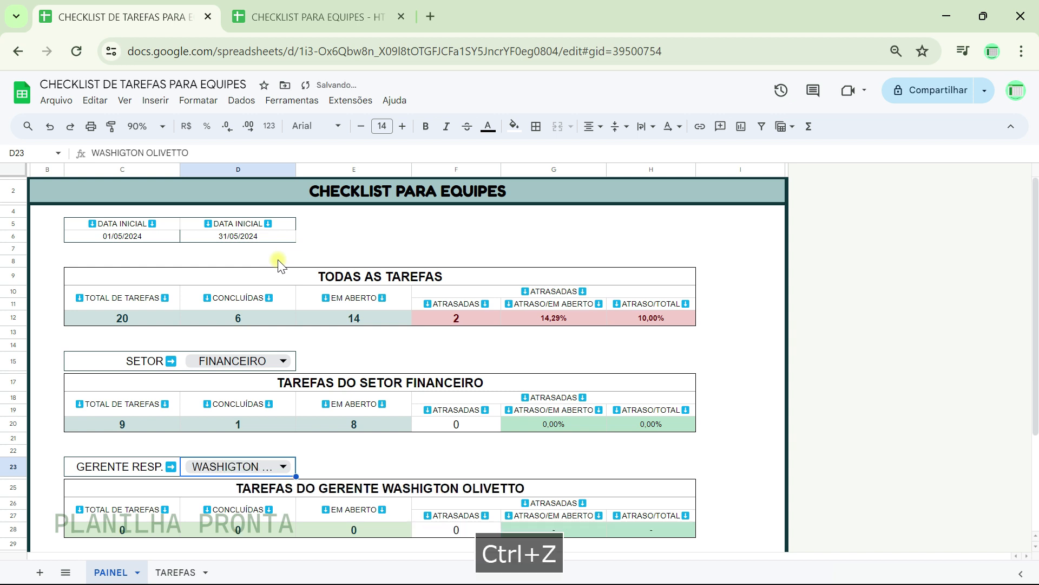
pyautogui.hotkey('ctrl', 'z')
pyautogui.hotkey('ctrl', 'z')
pyautogui.hotkey('ctrl', 'z')
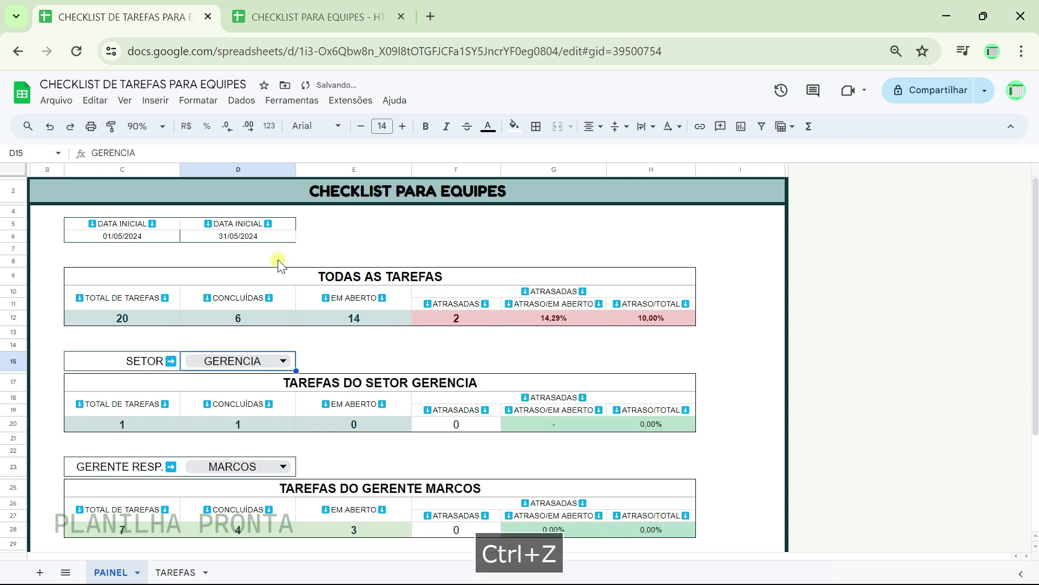
pyautogui.hotkey('ctrl', 'z')
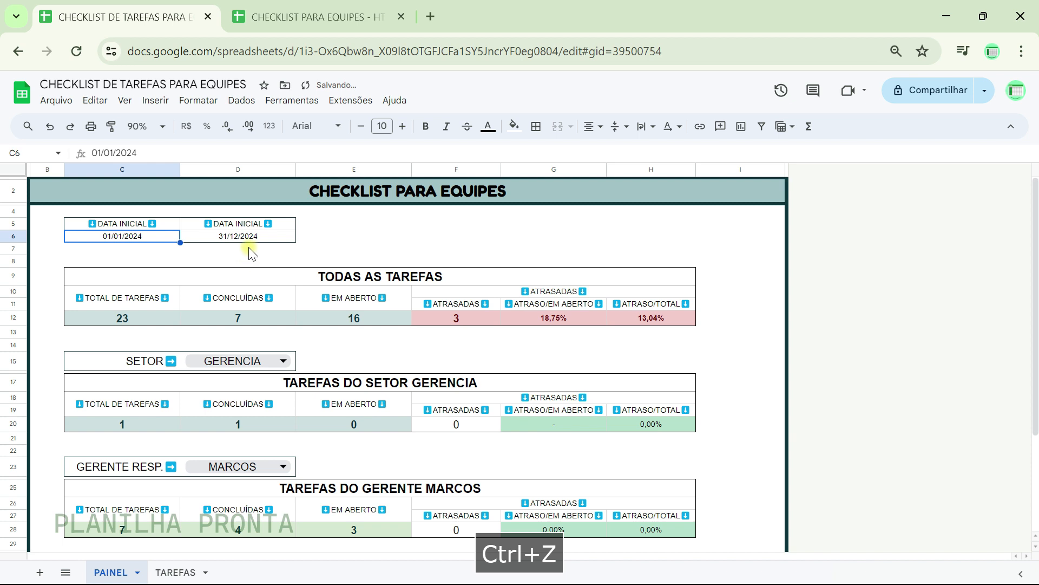
# - Set the period's end date in cell D6 to 31/05/2024 with the calendar
pyautogui.doubleClick(244, 241)
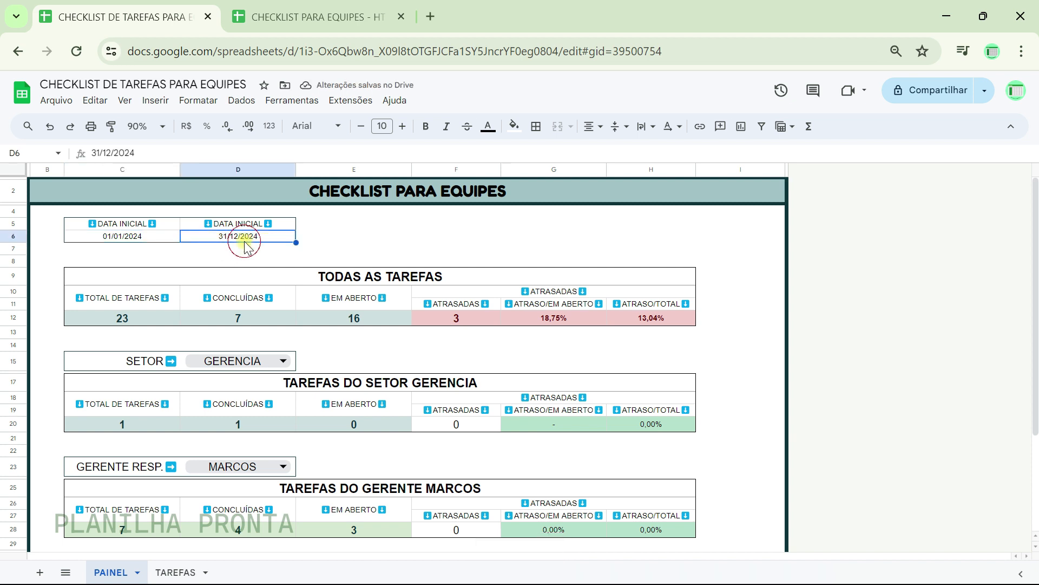
pyautogui.click(268, 255)
pyautogui.click(268, 254)
pyautogui.click(268, 255)
pyautogui.click(268, 254)
pyautogui.click(268, 254)
pyautogui.click(268, 255)
pyautogui.click(268, 255)
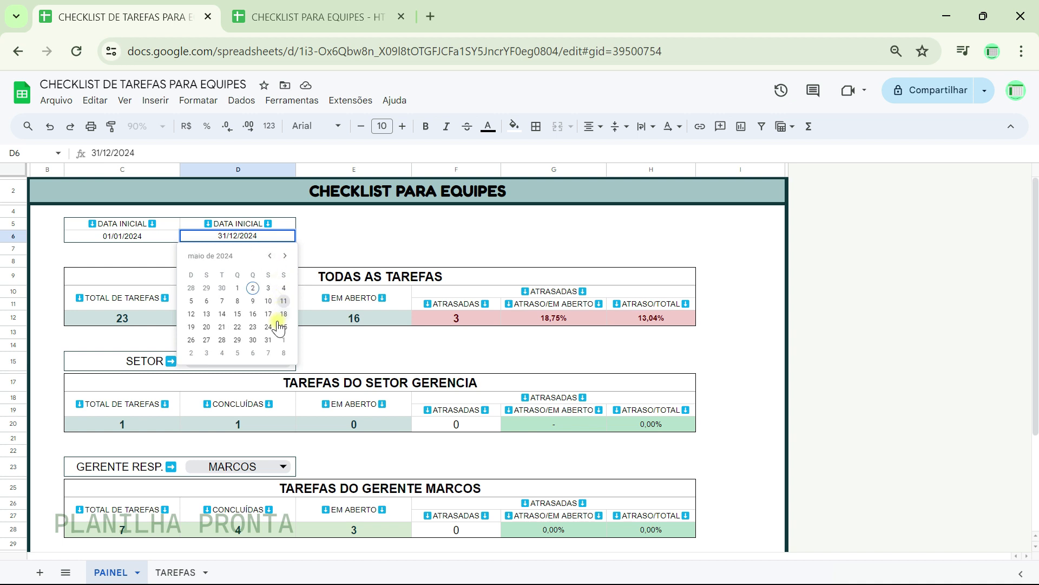
pyautogui.click(268, 340)
pyautogui.click(369, 249)
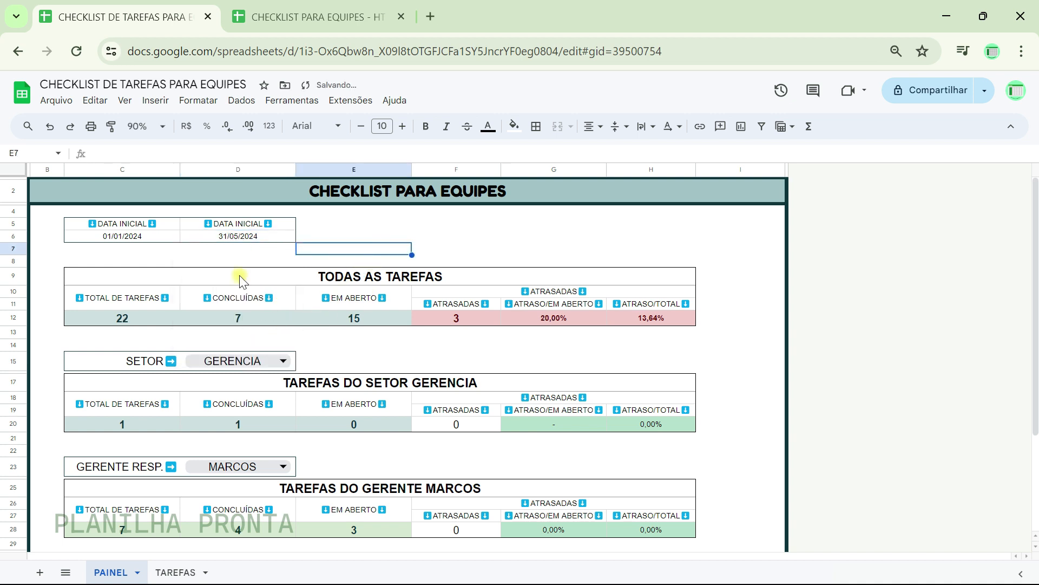
# - Hide rows 8 to 29 of the task list on the TAREFAS sheet
pyautogui.click(169, 572)
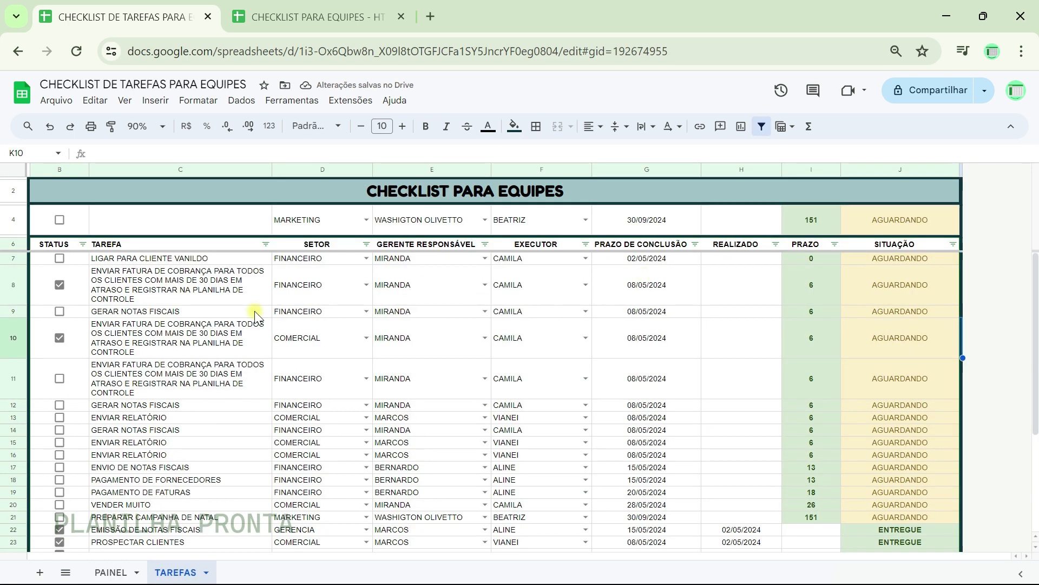
pyautogui.moveTo(12, 286); pyautogui.dragTo(11, 581)
pyautogui.rightClick(11, 433)
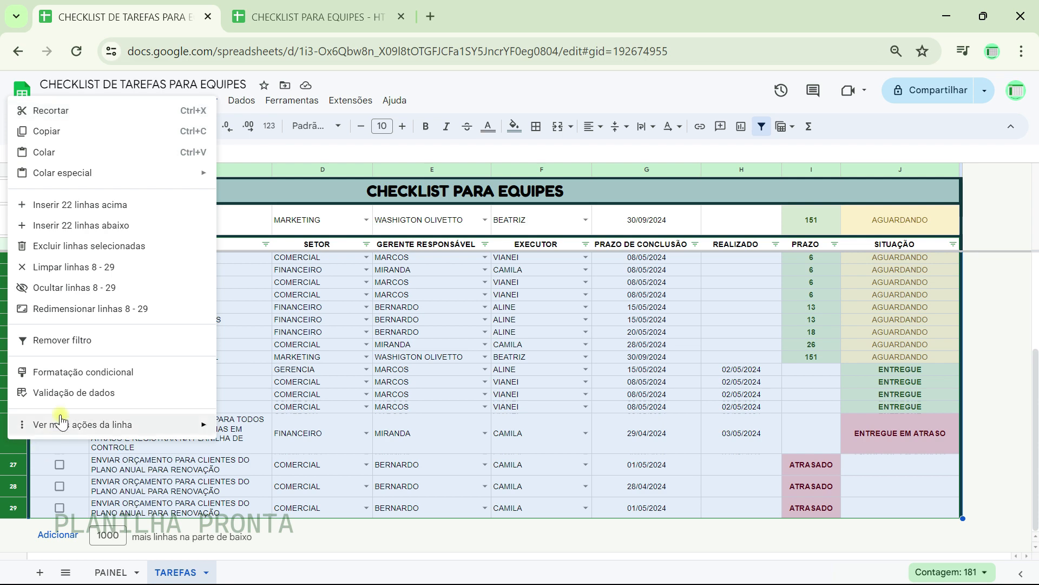
pyautogui.click(76, 288)
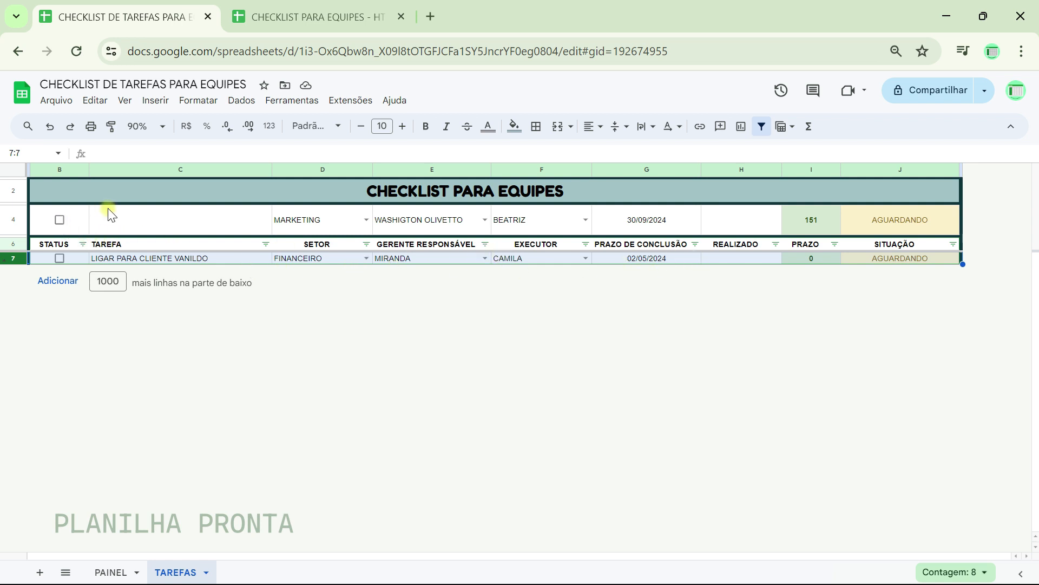
pyautogui.click(149, 219)
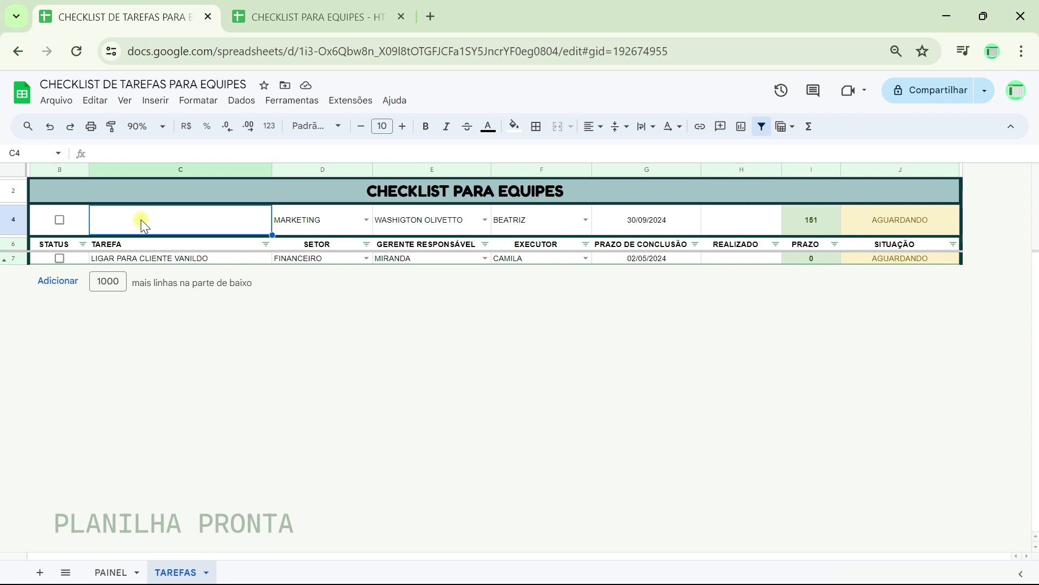
pyautogui.write('REFORMA')
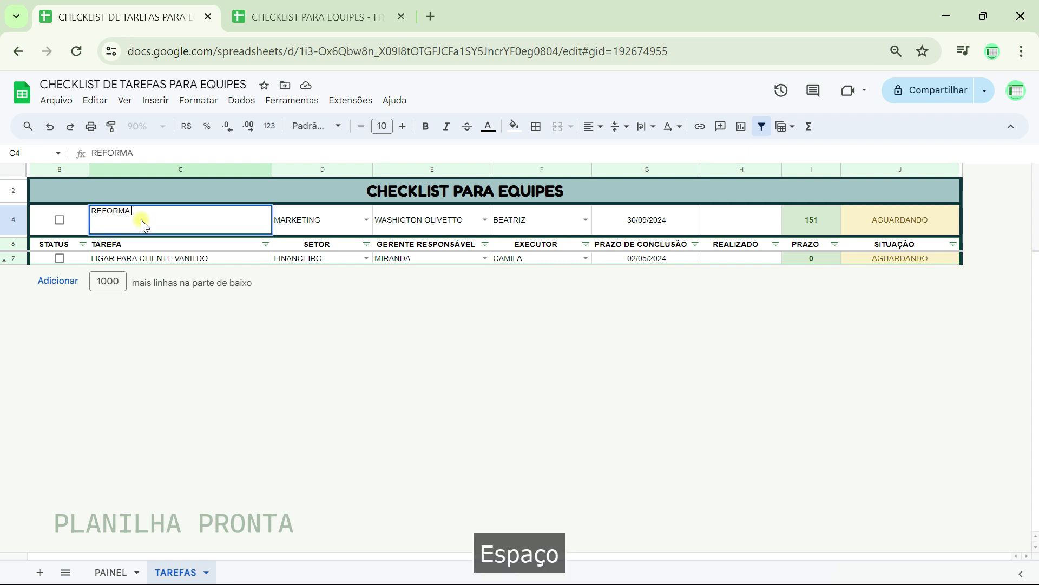
pyautogui.write(' NA')
pyautogui.press('BackSpace')
pyautogui.press('BackSpace')
pyautogui.press('BackSpace')
pyautogui.press('BackSpace')
pyautogui.press('BackSpace')
pyautogui.press('BackSpace')
pyautogui.press('BackSpace')
pyautogui.press('BackSpace')
pyautogui.press('BackSpace')
pyautogui.press('BackSpace')
pyautogui.press('BackSpace')
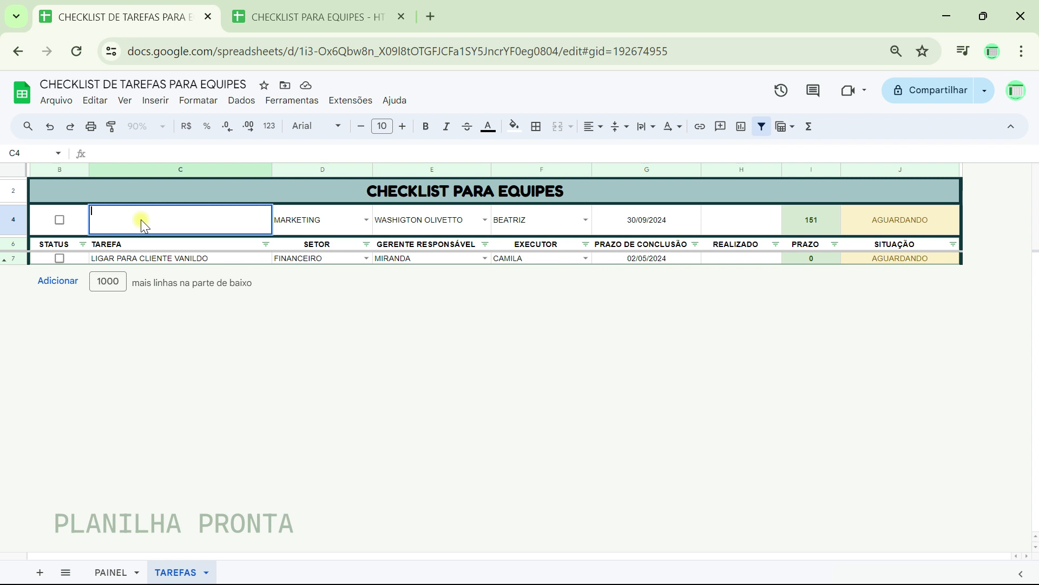
# - Enter the task LIGAR PARA CLIENTES VIP in C4 and the sector RELACIONAMENTO in D4 of the new-task row
pyautogui.write('LIGAR PARA CLIENT')
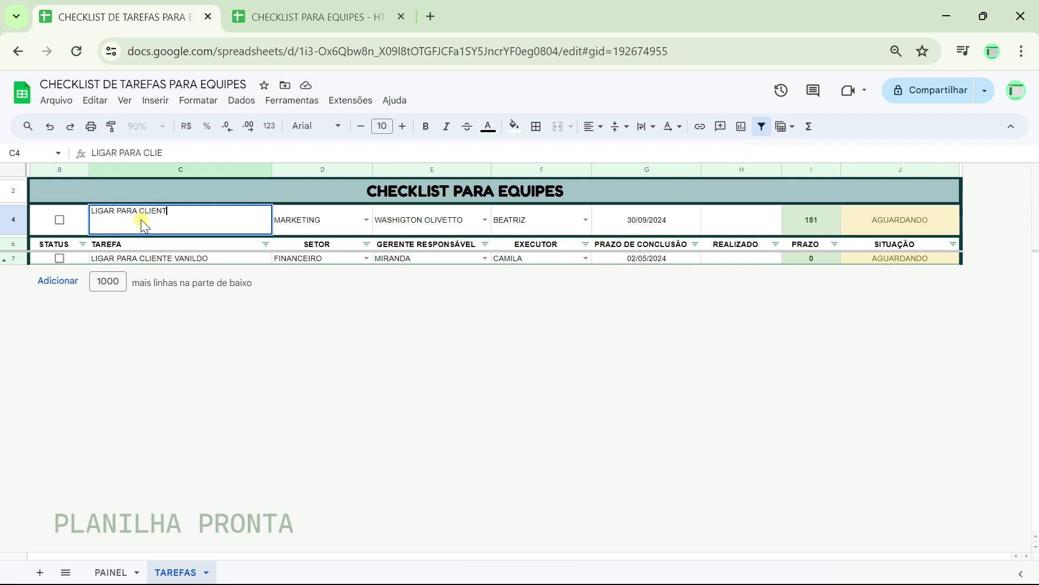
pyautogui.write('ES VIP')
pyautogui.press('Tab')
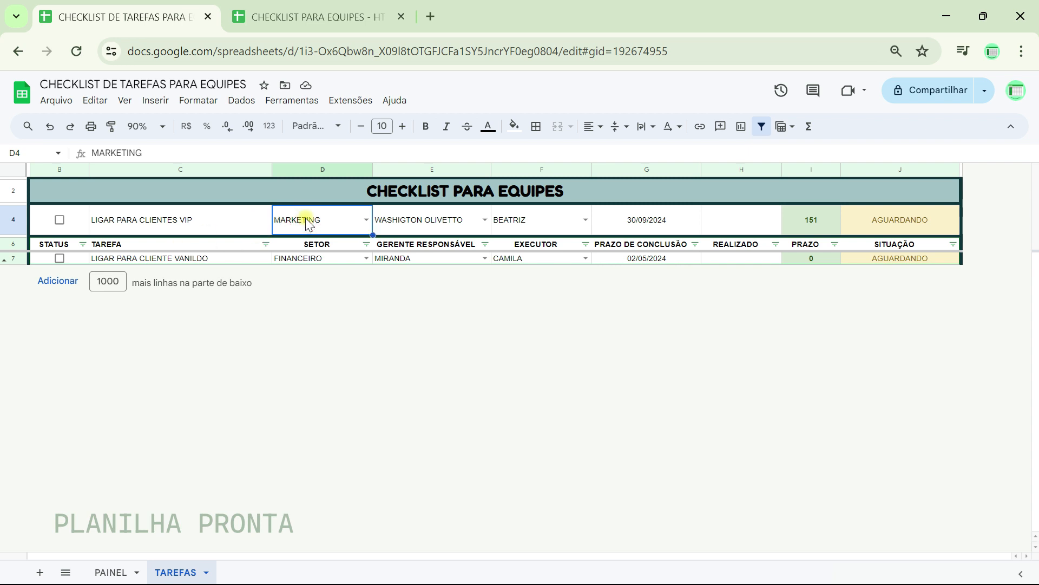
pyautogui.write('RELACIONA')
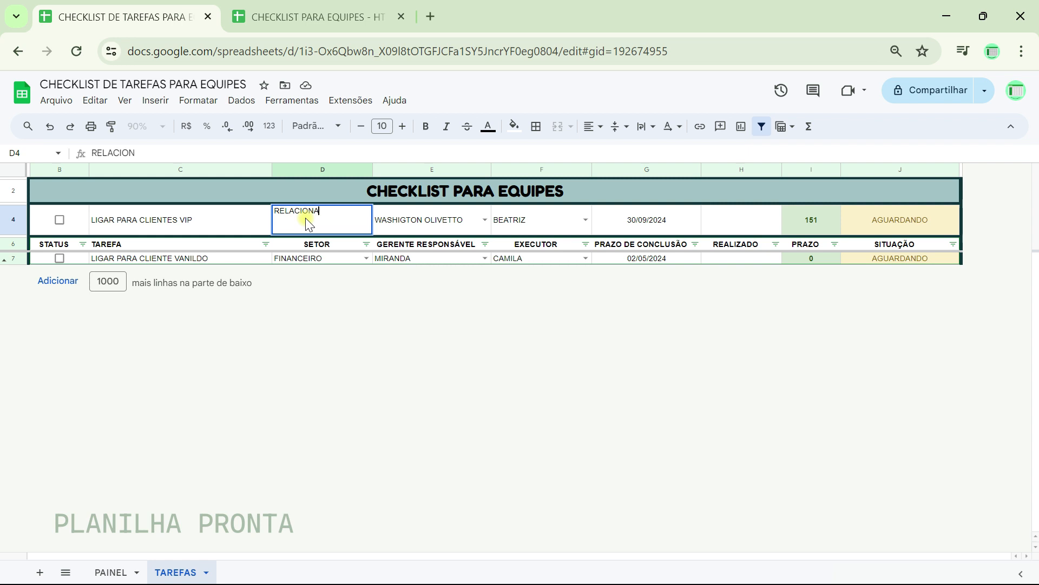
pyautogui.write('MENTO')
pyautogui.press('Tab')
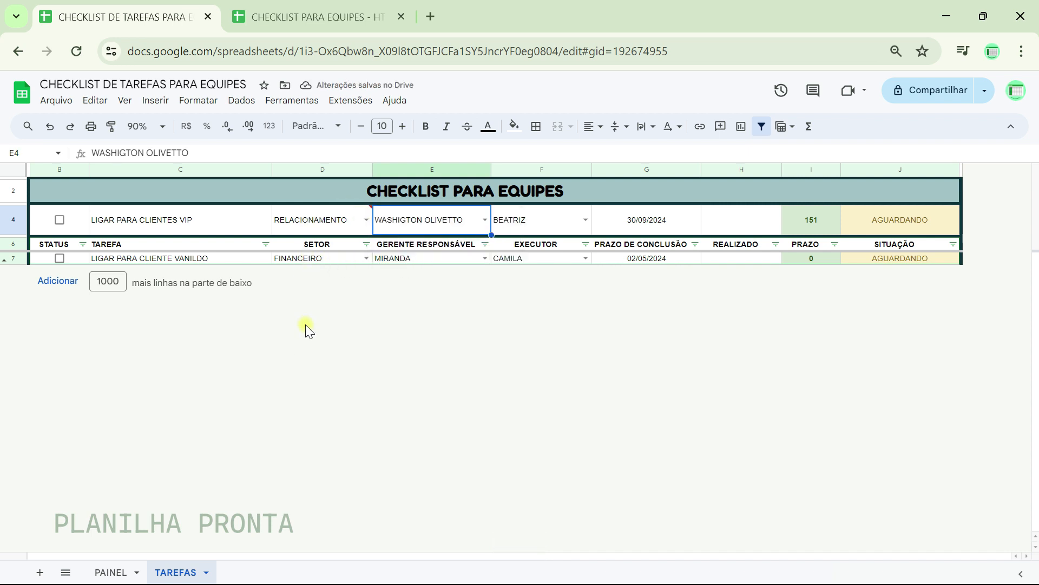
# - Enter the new responsible manager's first name in E4 and the new executor's first name in F4
pyautogui.moveTo(374, 215)
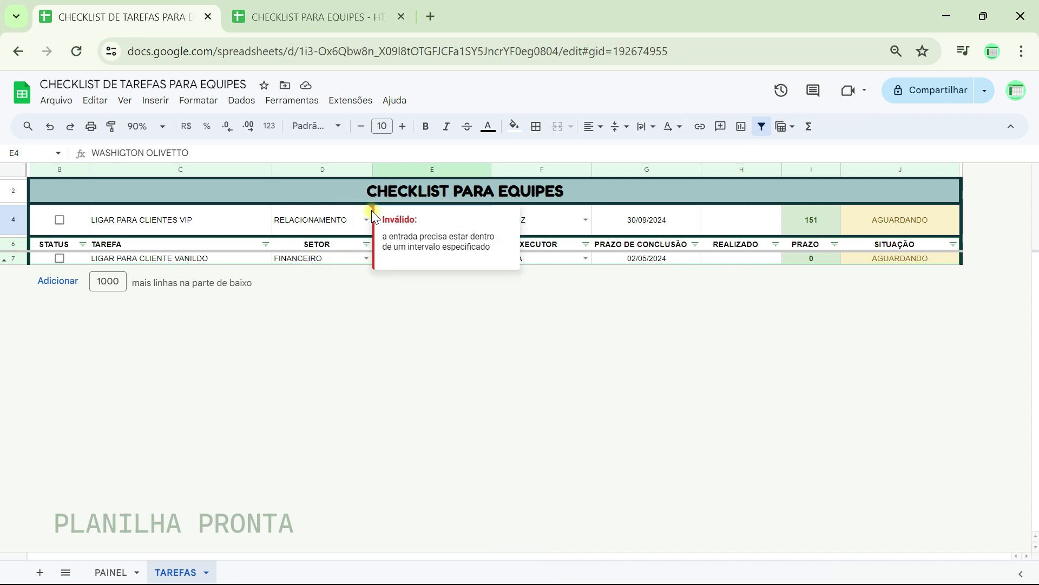
pyautogui.click(333, 221)
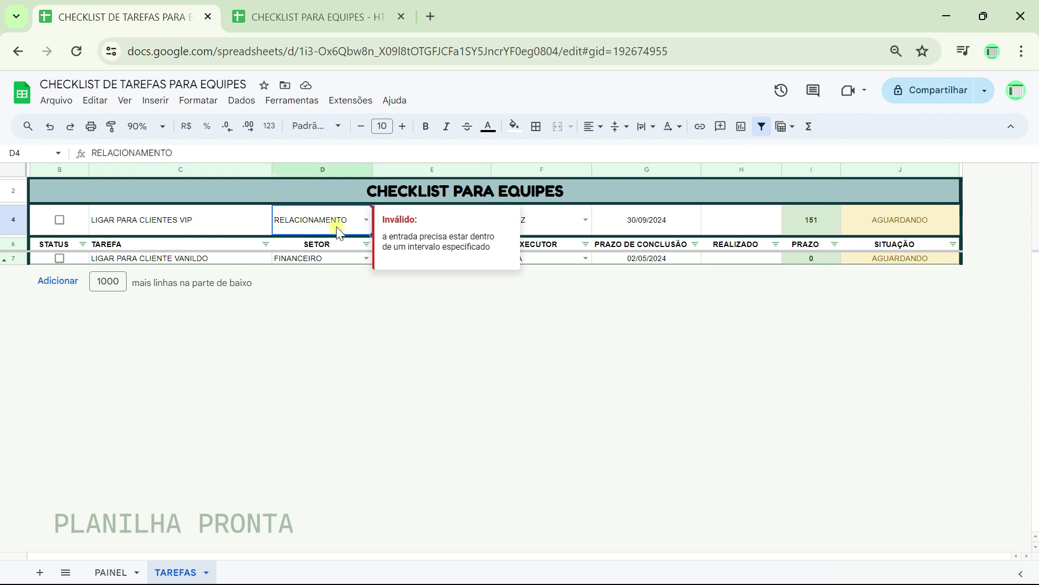
pyautogui.click(399, 219)
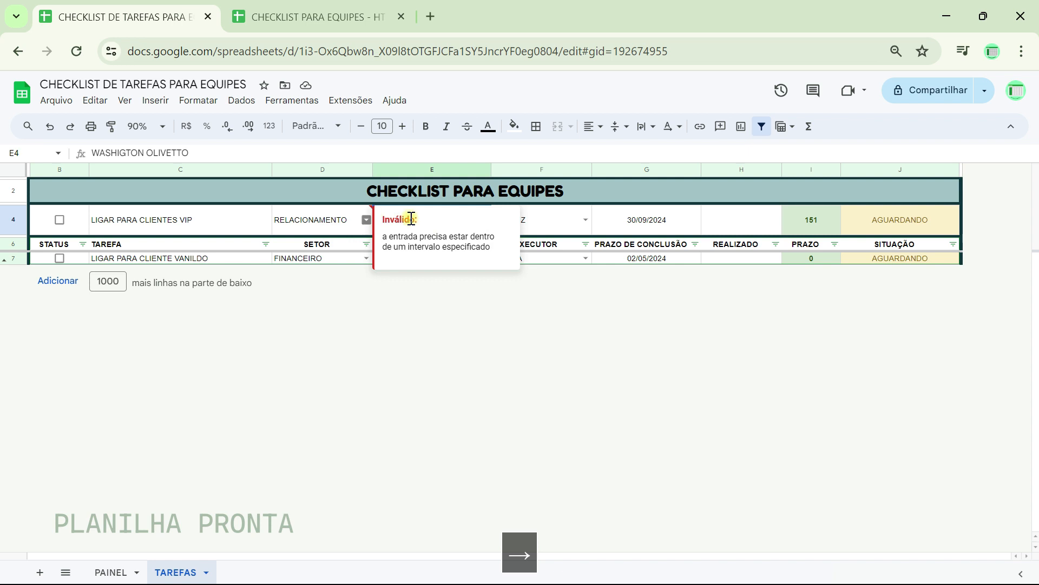
pyautogui.click(408, 261)
pyautogui.click(422, 225)
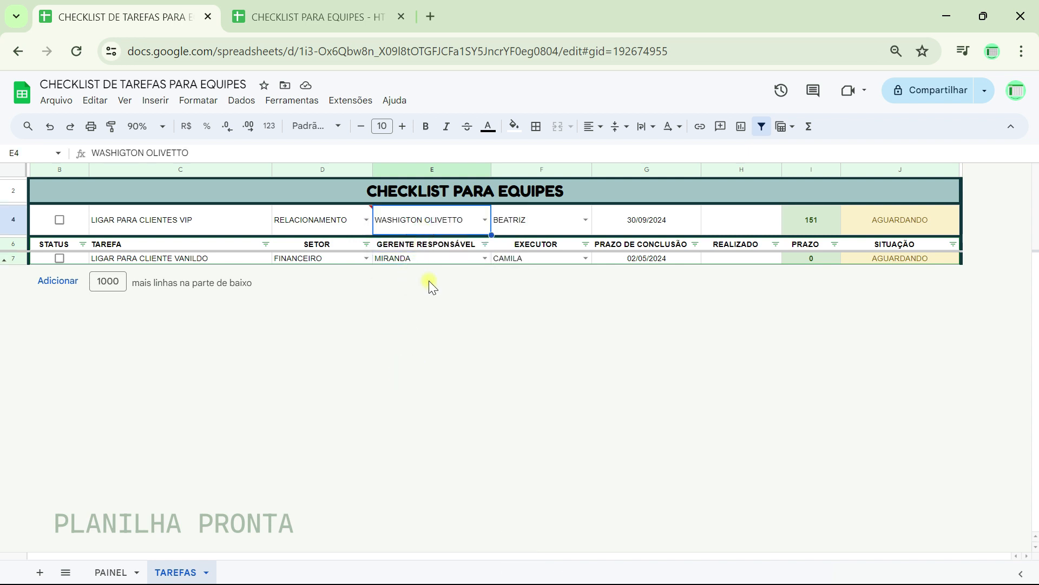
pyautogui.write('FERAN')
pyautogui.press('BackSpace')
pyautogui.press('BackSpace')
pyautogui.write('NANDA')
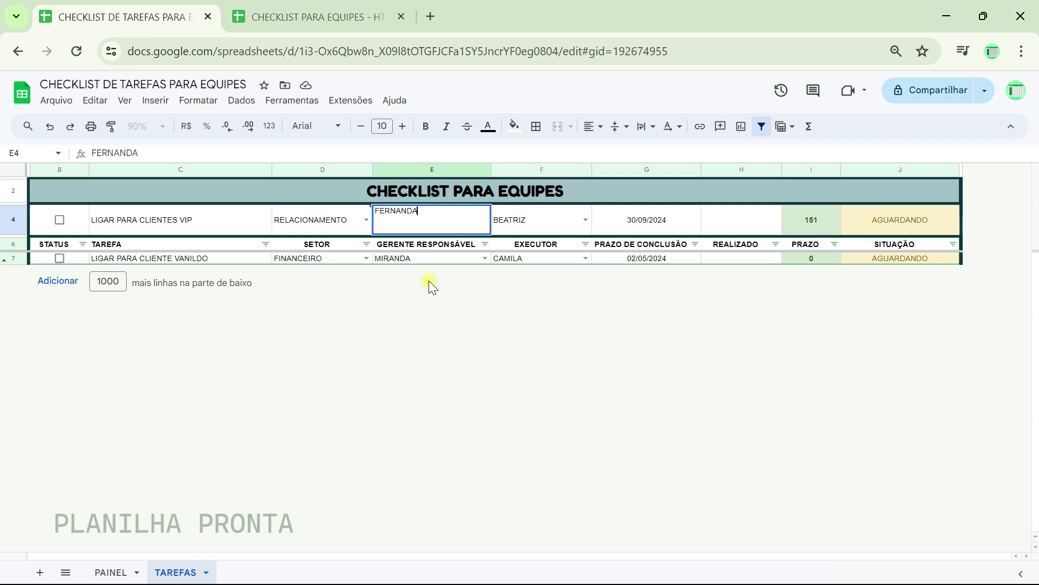
pyautogui.press('Tab')
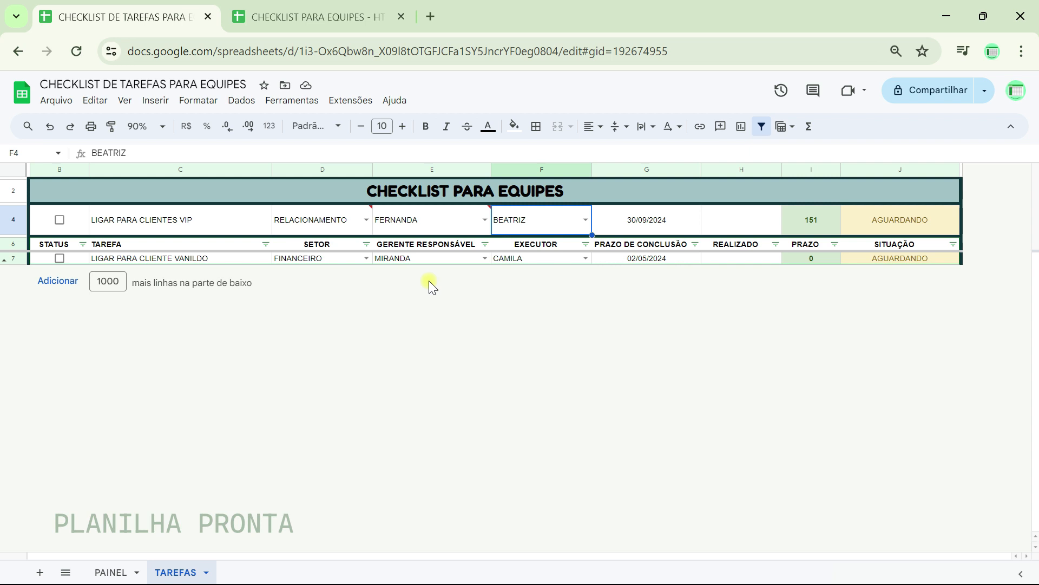
pyautogui.press('Return')
pyautogui.write('DÉBORA')
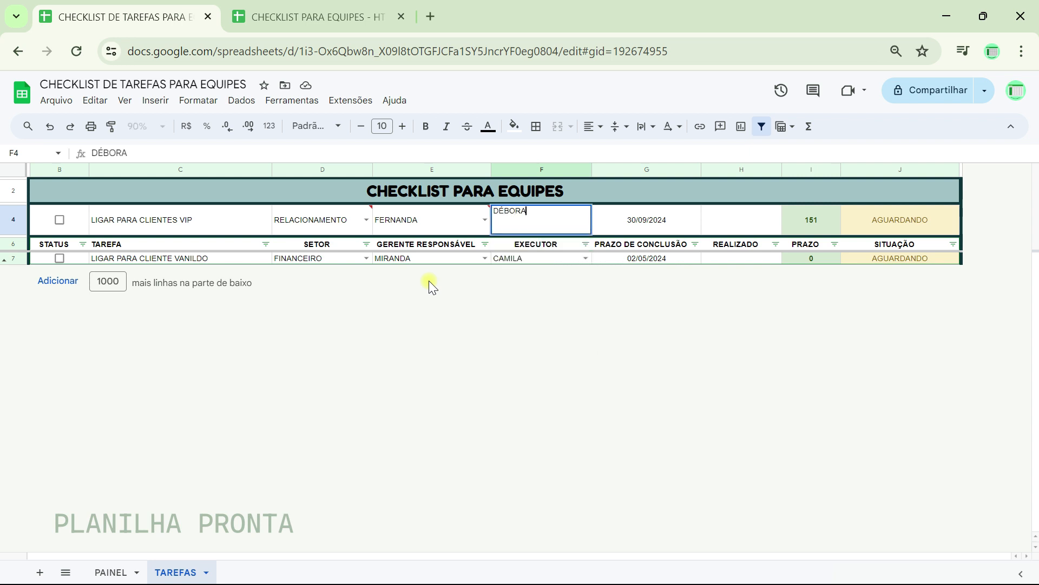
pyautogui.press('Tab')
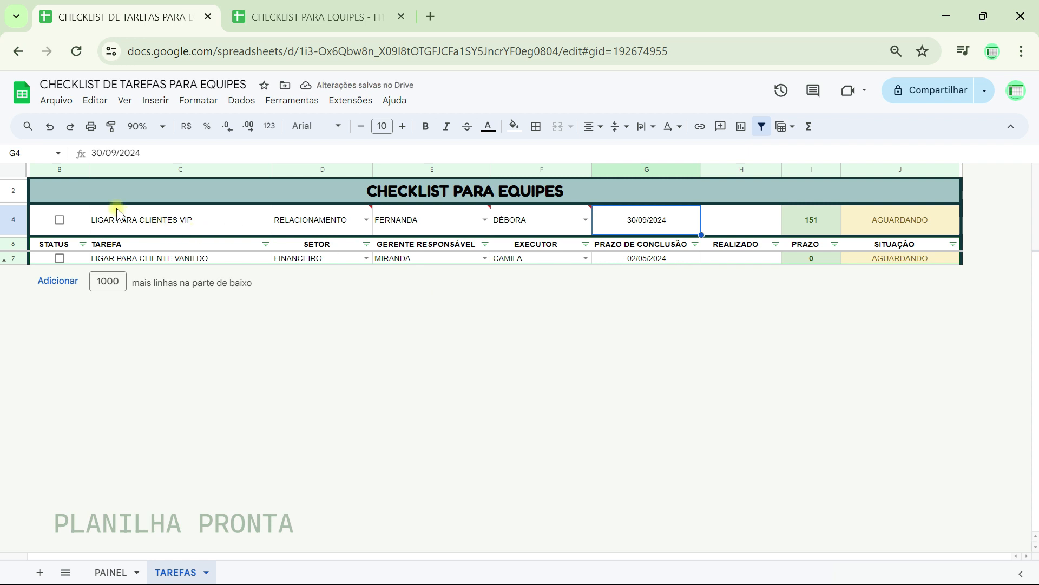
# - Set the new task's completion deadline in G4 to 16/05/2024 with the calendar
pyautogui.moveTo(604, 239)
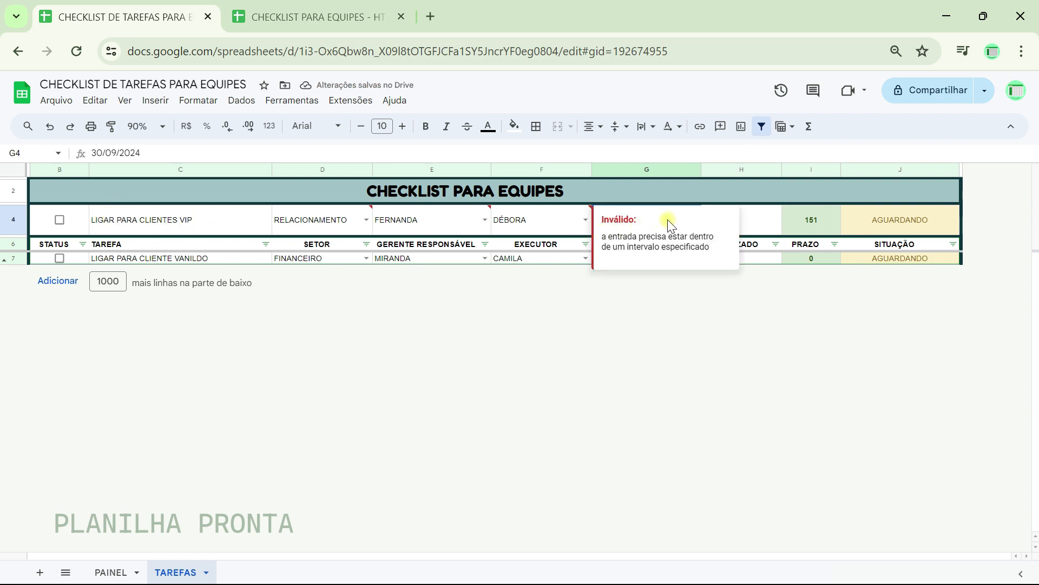
pyautogui.click(598, 402)
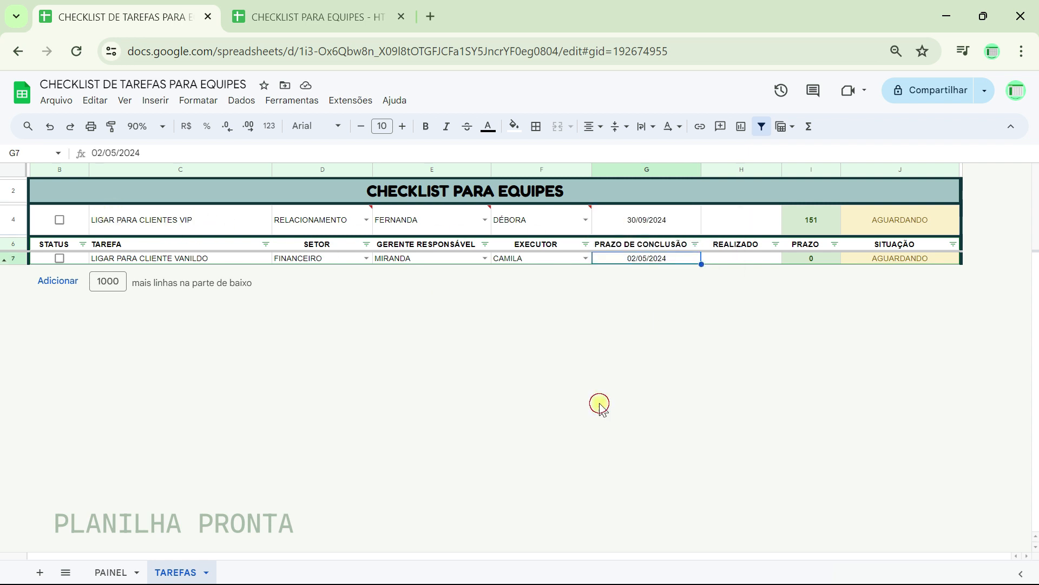
pyautogui.doubleClick(647, 229)
pyautogui.click(678, 247)
pyautogui.click(679, 248)
pyautogui.click(678, 247)
pyautogui.click(679, 248)
pyautogui.click(678, 248)
pyautogui.click(693, 248)
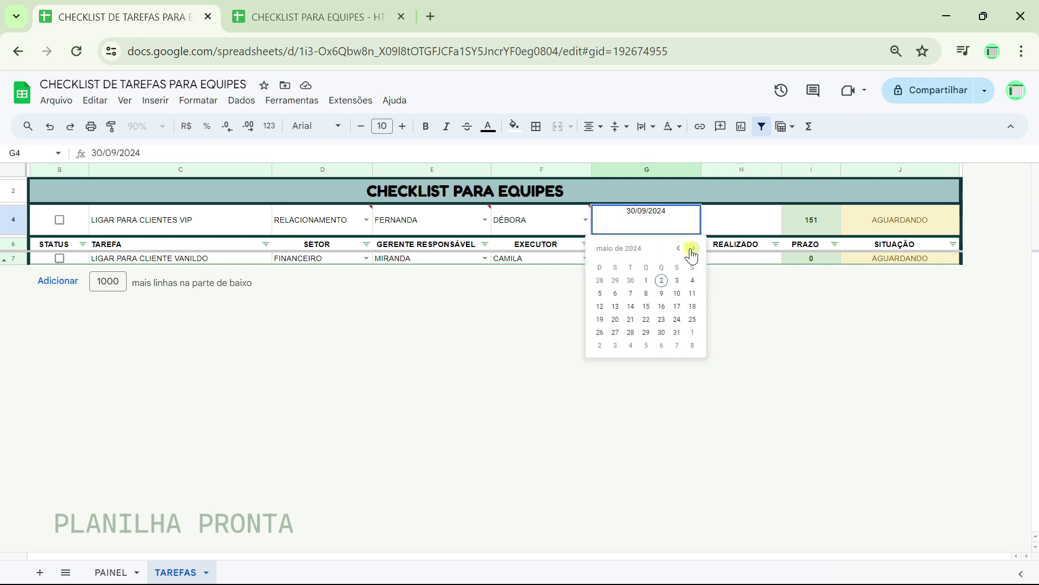
pyautogui.click(662, 307)
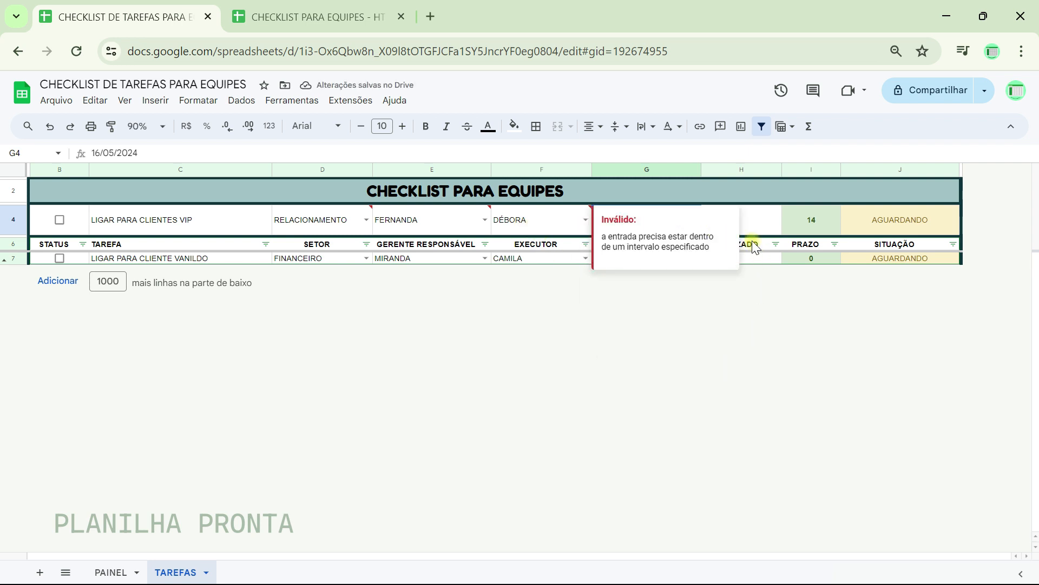
# - Check the PRAZO formula in I4 and add the row 4 task to the top of the task list with the sheet's macro
pyautogui.click(812, 222)
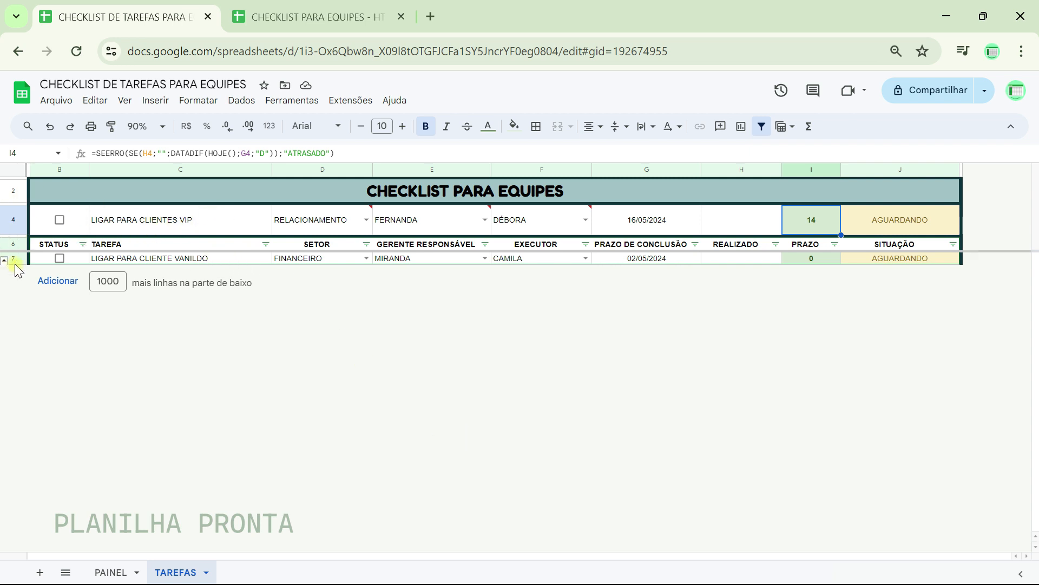
pyautogui.moveTo(440, 220)
pyautogui.hotkey('ctrl', 'alt', 'shift', '9')
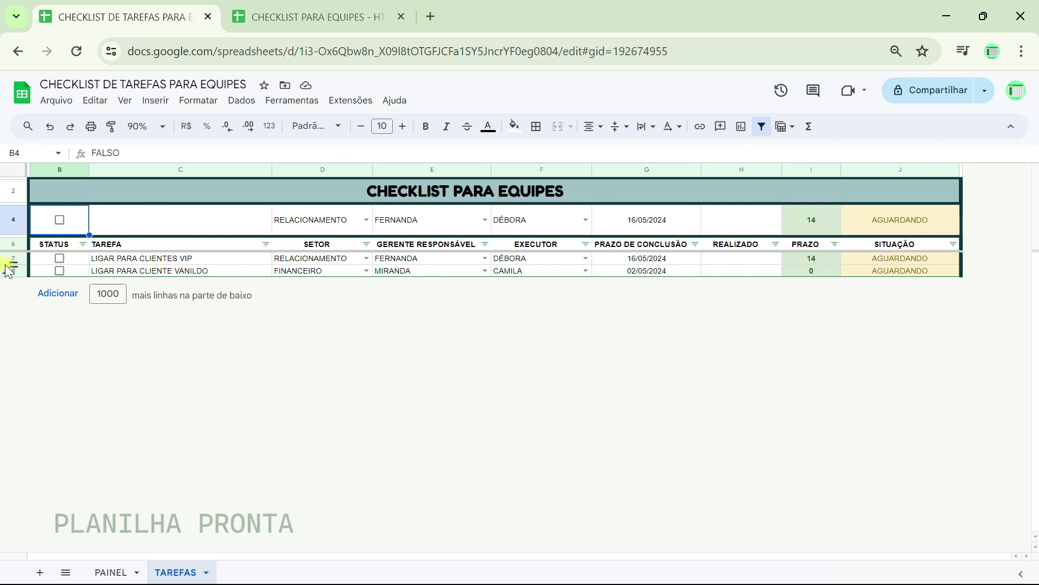
# - Enter the task LIGAR PARA FORNECEDORES in C4 and the sector COMERCIAL in D4 of the new-task row
pyautogui.click(144, 222)
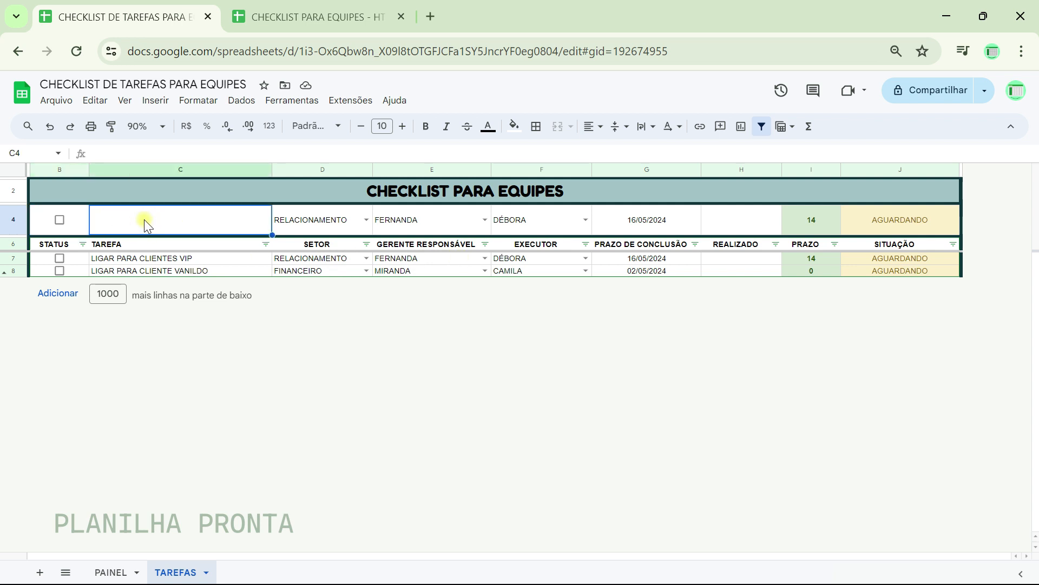
pyautogui.write('LIGAR')
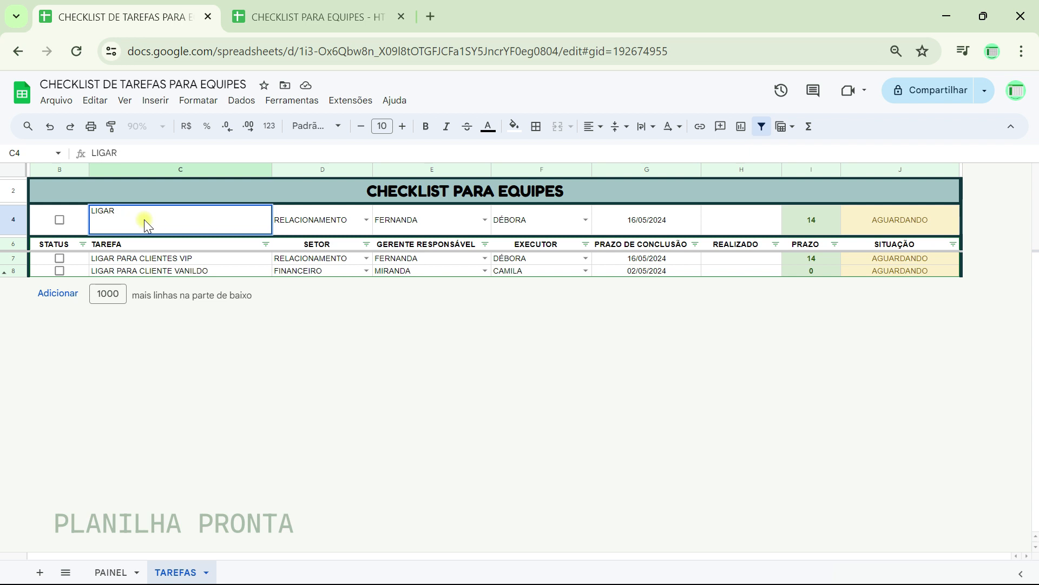
pyautogui.write(' PARA FORNECEDORES')
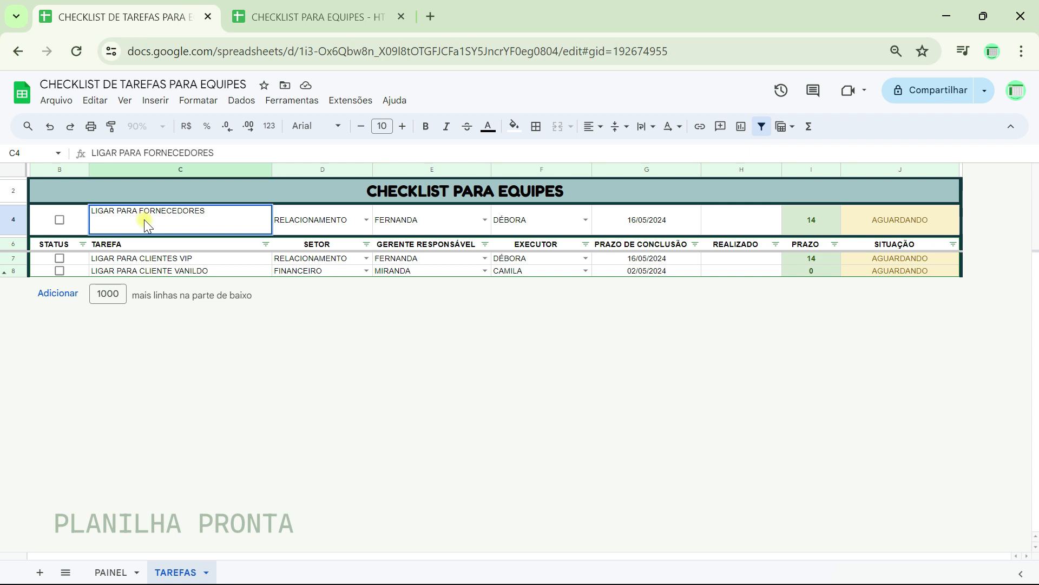
pyautogui.press('Tab')
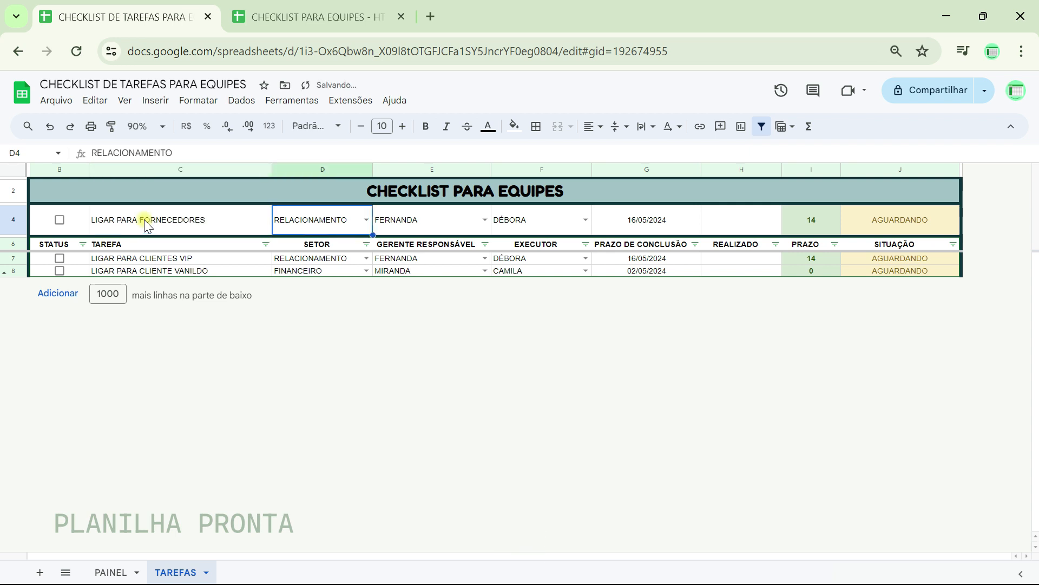
pyautogui.write('COM')
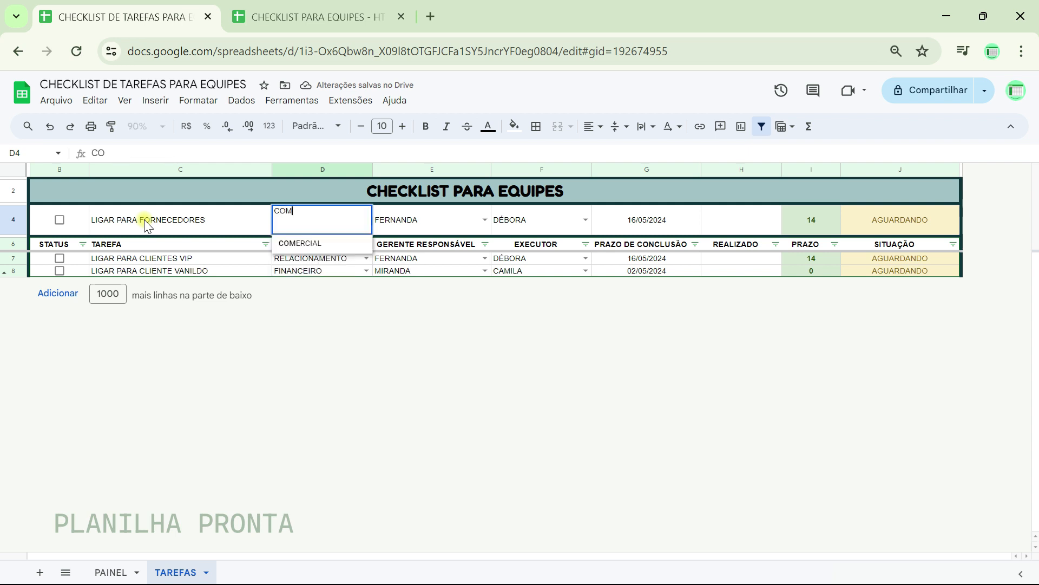
pyautogui.press('Tab')
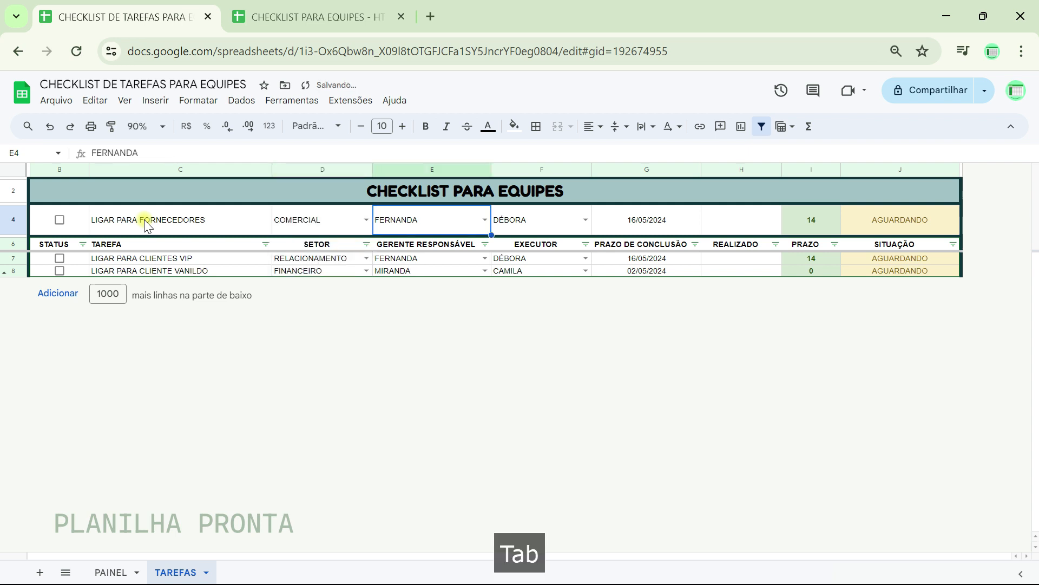
# - Keep the row's manager, executor and deadline and add the task to the list with the LANÇAMENTO DE TAREFAS macro
pyautogui.press('Tab')
pyautogui.press('Tab')
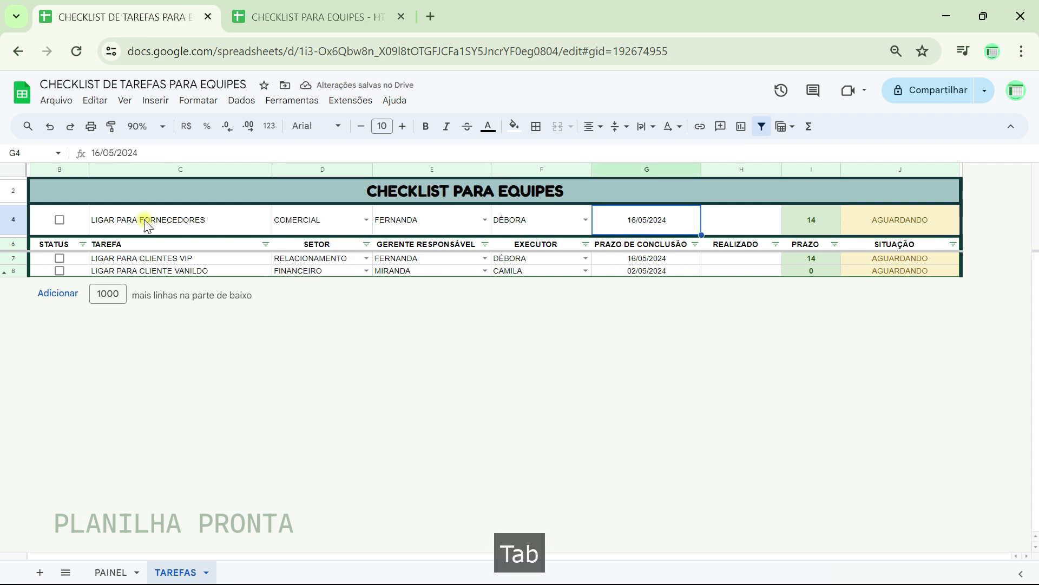
pyautogui.press('Tab')
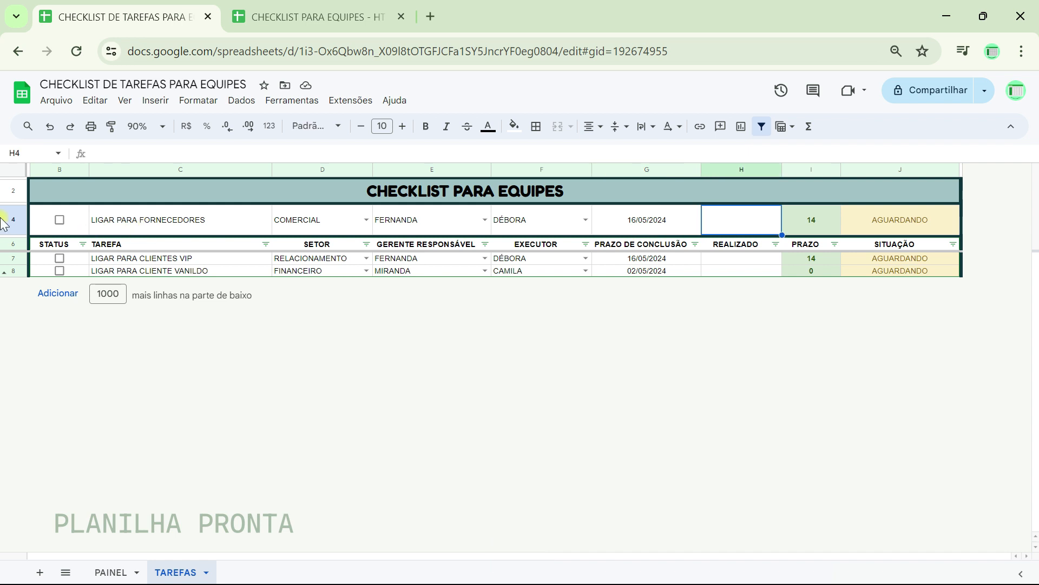
pyautogui.click(337, 103)
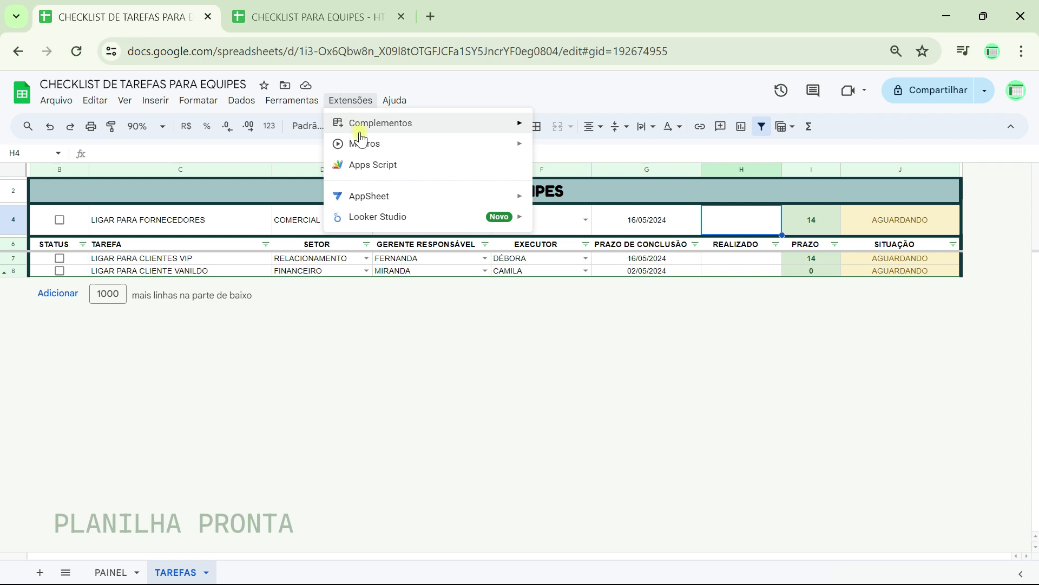
pyautogui.moveTo(360, 142)
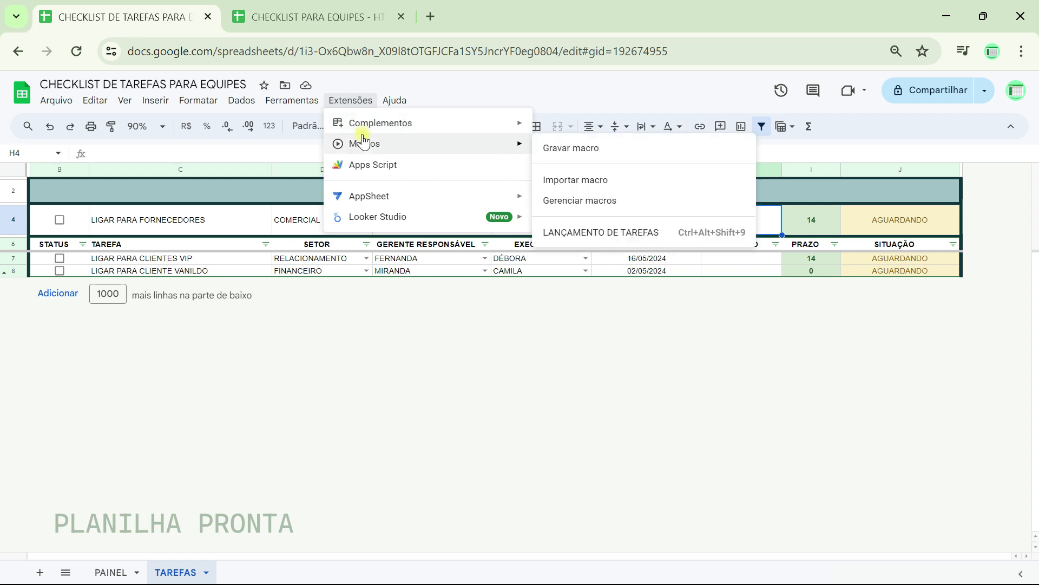
pyautogui.click(658, 234)
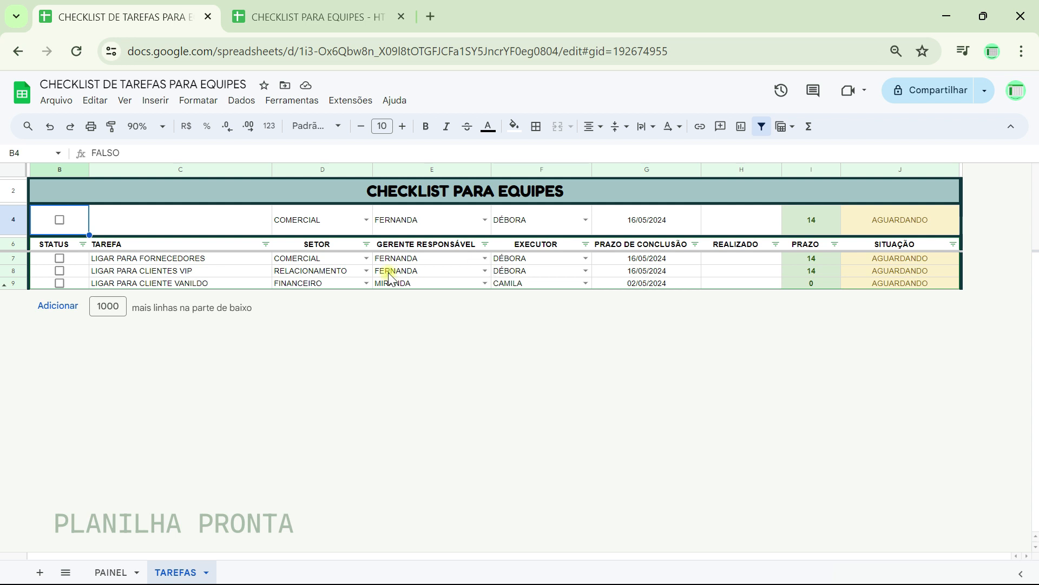
# - Unhide the task rows hidden below row 9
pyautogui.click(116, 220)
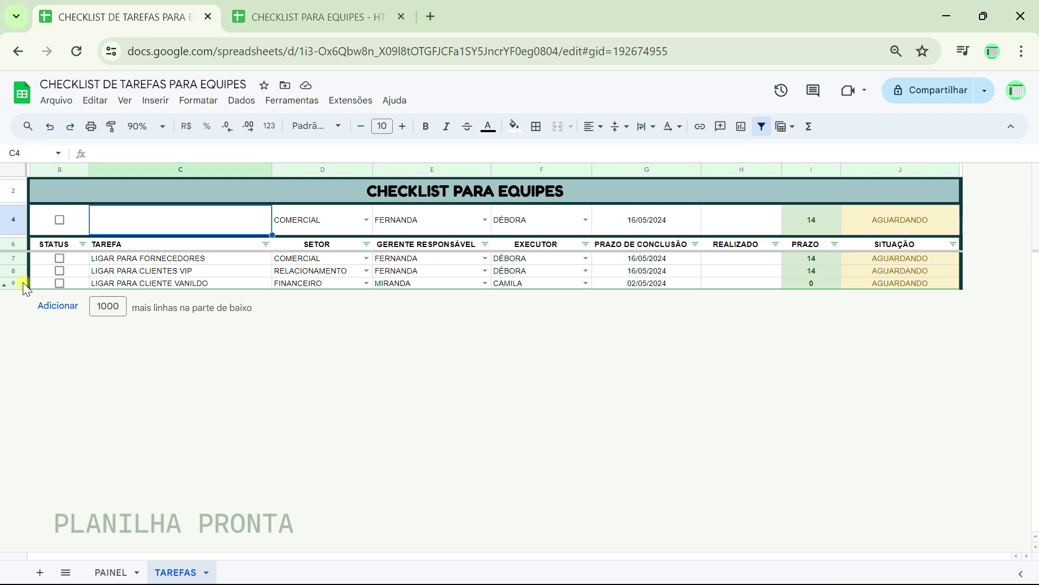
pyautogui.click(8, 284)
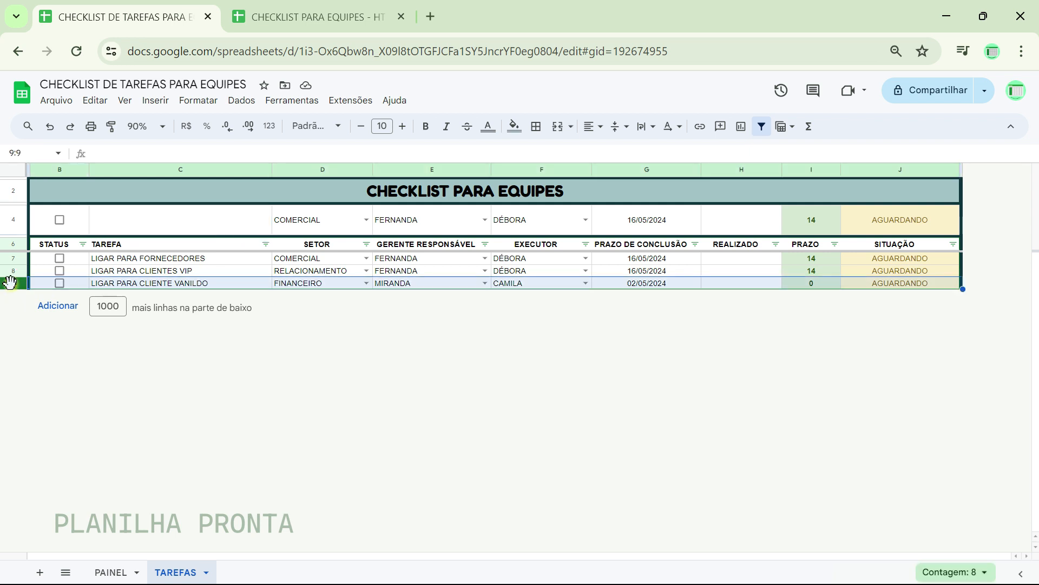
pyautogui.rightClick(11, 287)
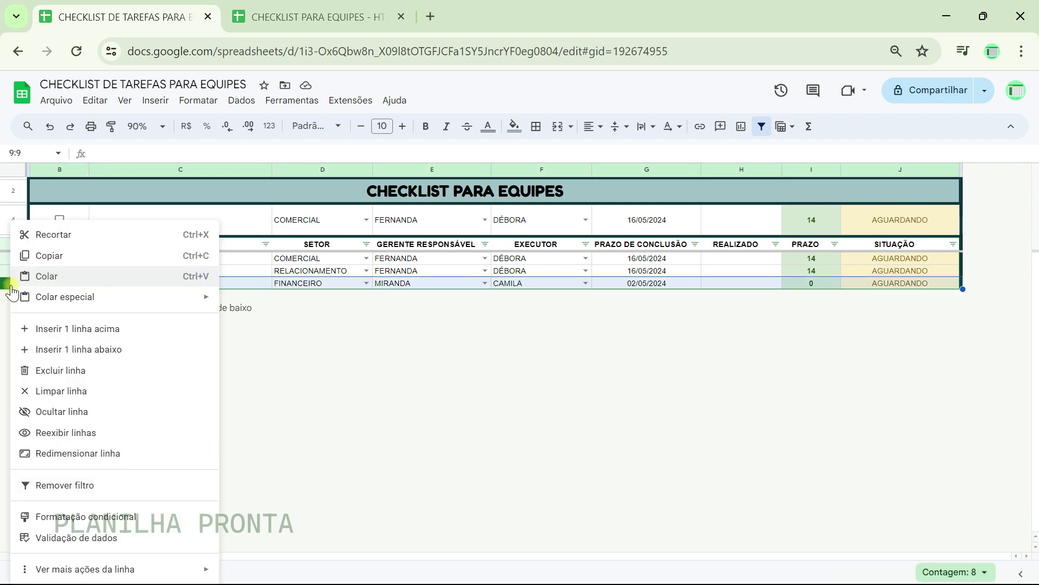
pyautogui.click(79, 427)
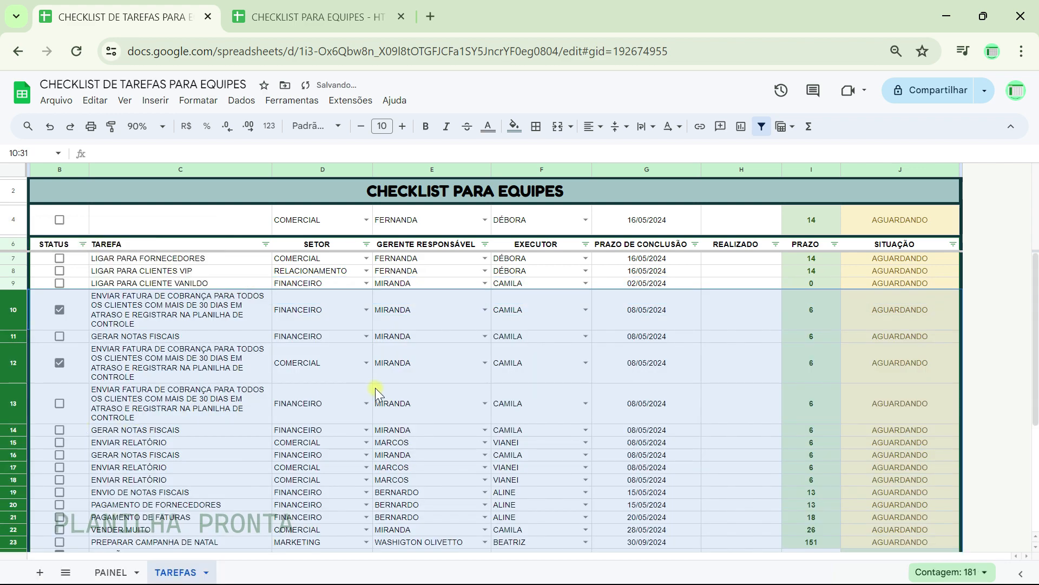
# - Sort the whole task list by the PRAZO column in A to Z order
pyautogui.click(434, 271)
pyautogui.scroll(-3, 436, 323)
pyautogui.scroll(2, 421, 479)
pyautogui.scroll(2, 421, 479)
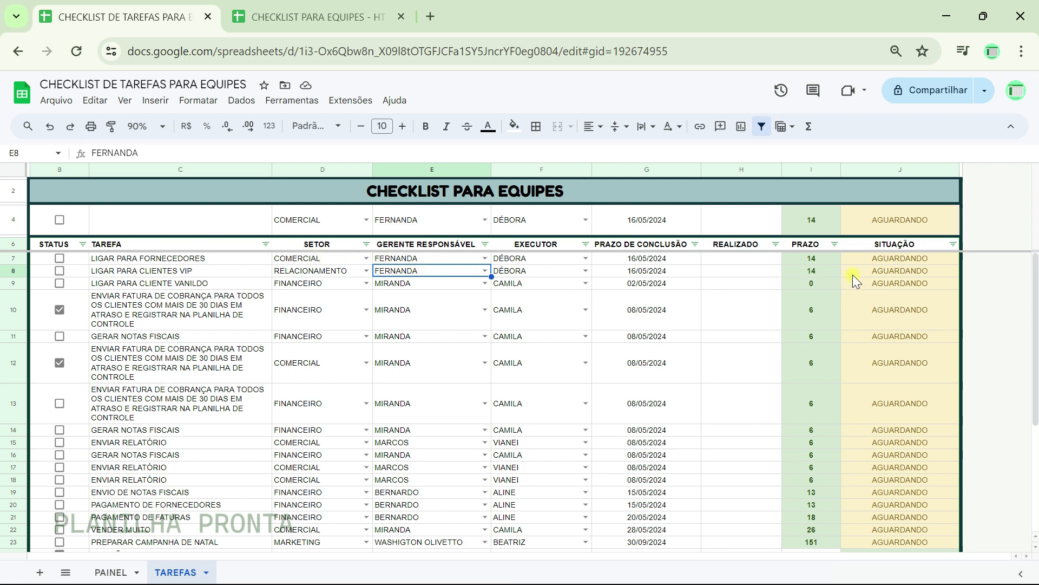
pyautogui.click(835, 246)
pyautogui.click(748, 265)
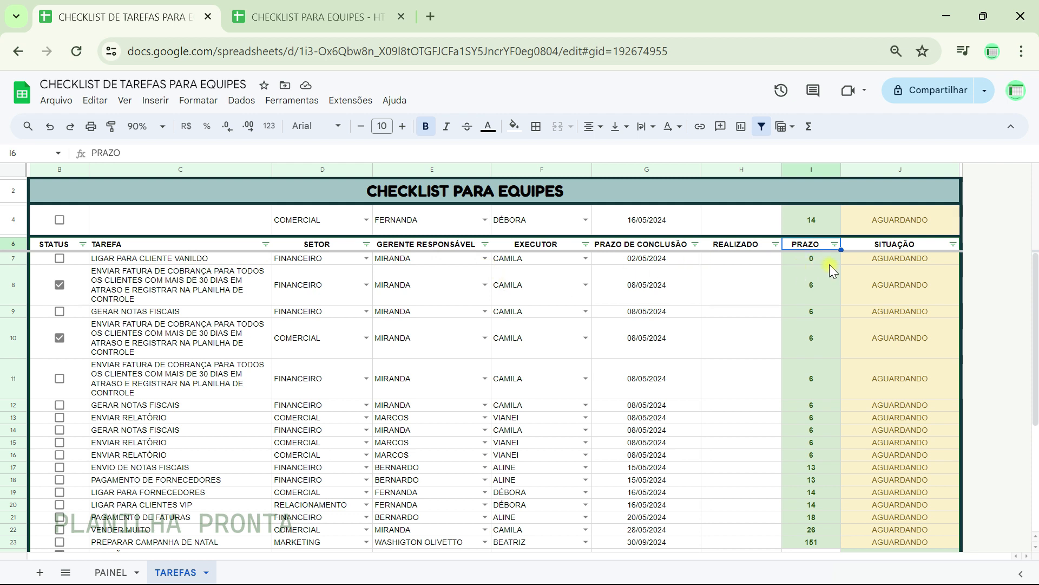
# - Untick the STATUS checkboxes in B8 and B10 and tick the one for GERAR NOTAS FISCAIS in B9
pyautogui.click(60, 285)
pyautogui.click(61, 340)
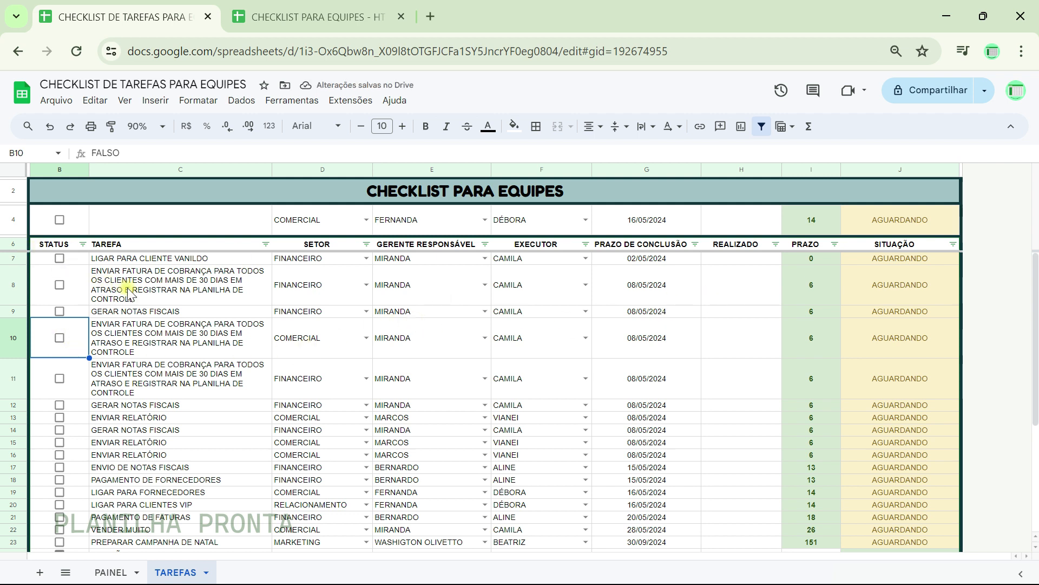
pyautogui.click(59, 312)
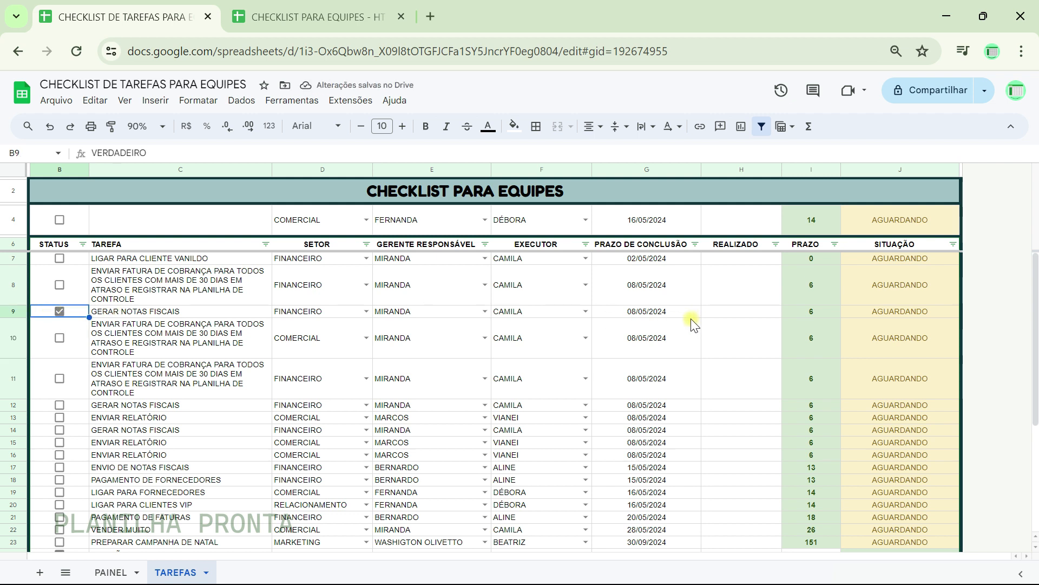
# - Copy the deadline 08/05/2024 from G9 into the REALIZADO cell H9
pyautogui.click(729, 314)
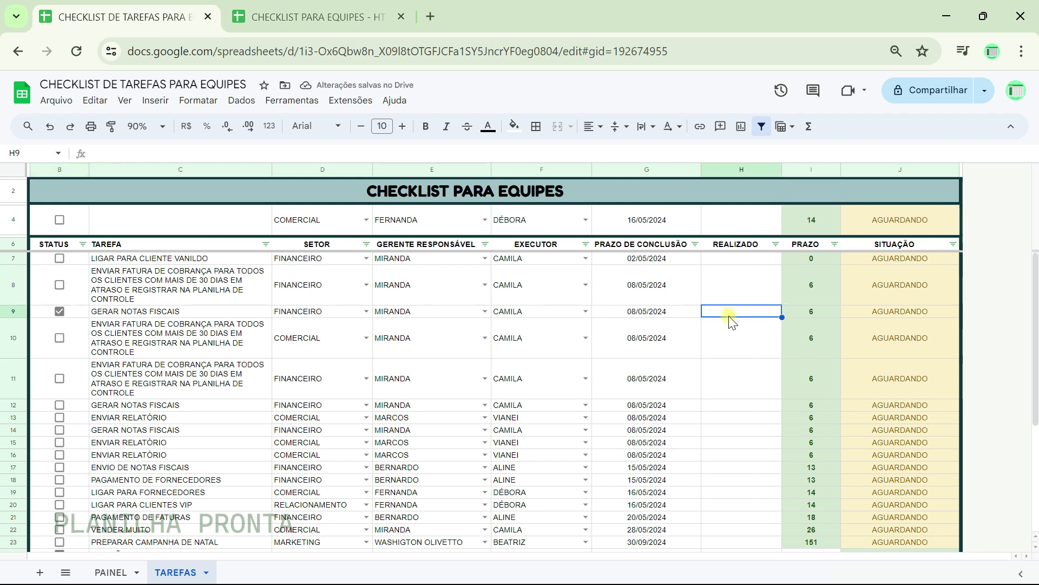
pyautogui.click(669, 313)
pyautogui.hotkey('ctrl', 'c')
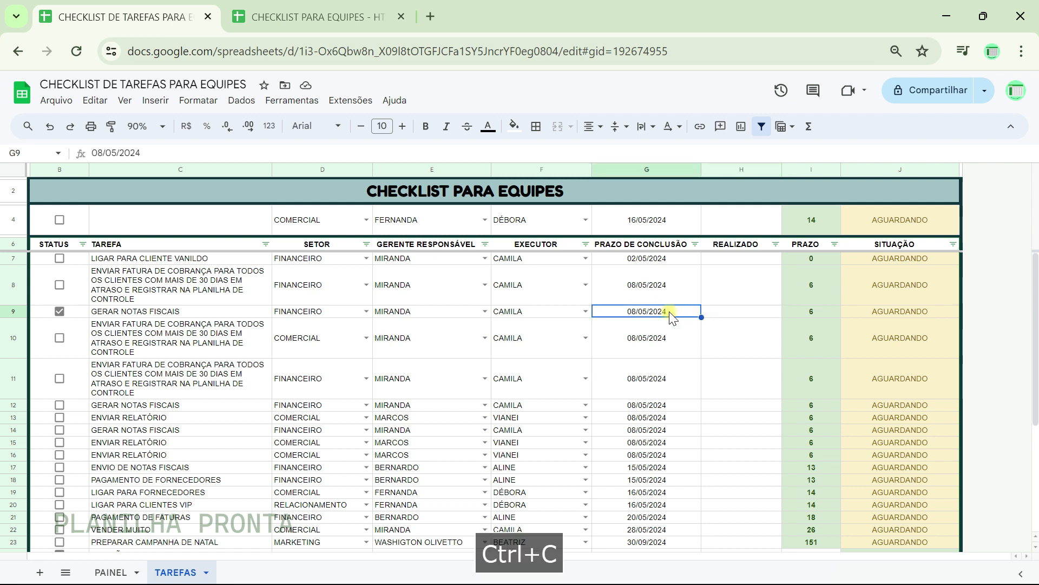
pyautogui.click(714, 313)
pyautogui.hotkey('ctrl', 'v')
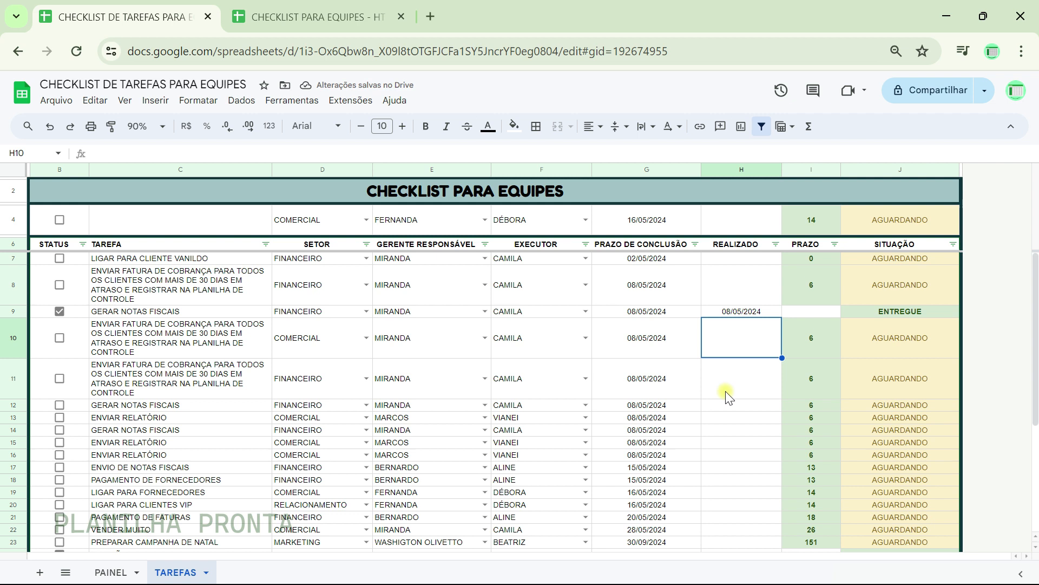
pyautogui.click(726, 396)
# - Set the REALIZADO date in H9 to 02/05/2024 with the calendar
pyautogui.doubleClick(742, 312)
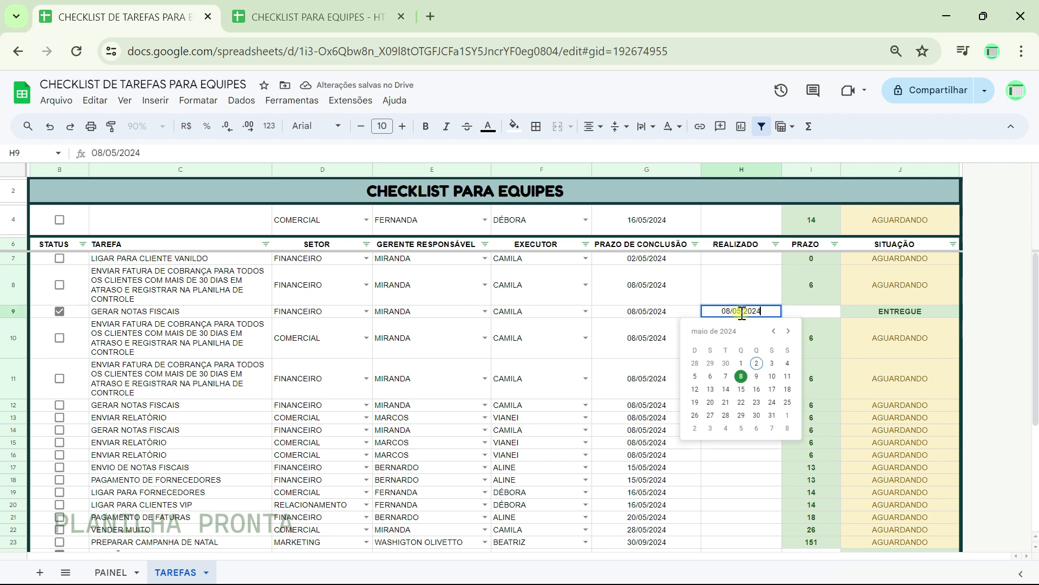
pyautogui.click(756, 362)
pyautogui.click(738, 374)
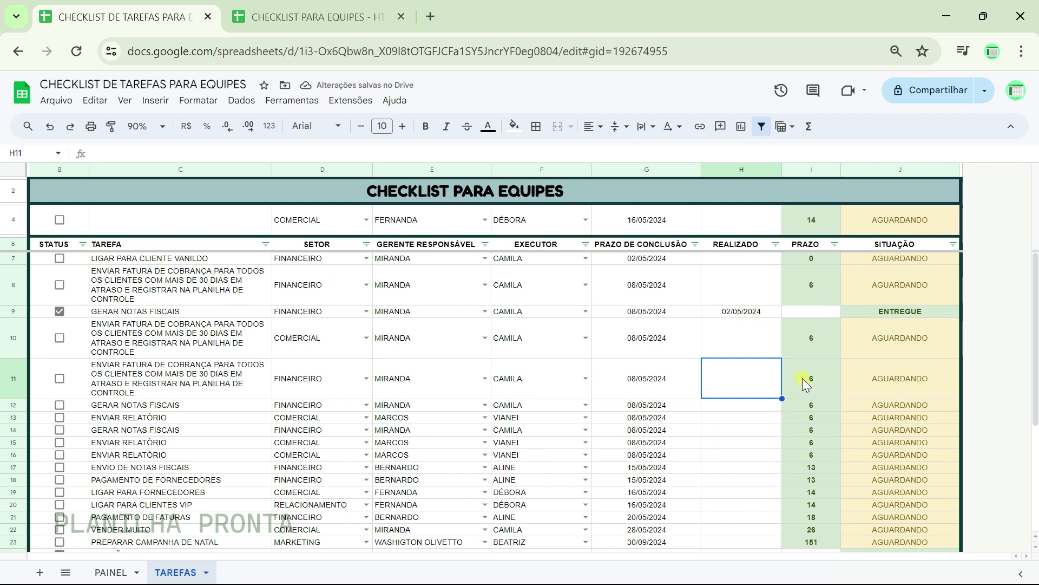
# - Set the SETOR selection on the PAINEL sheet to FINANCEIRO
pyautogui.click(113, 573)
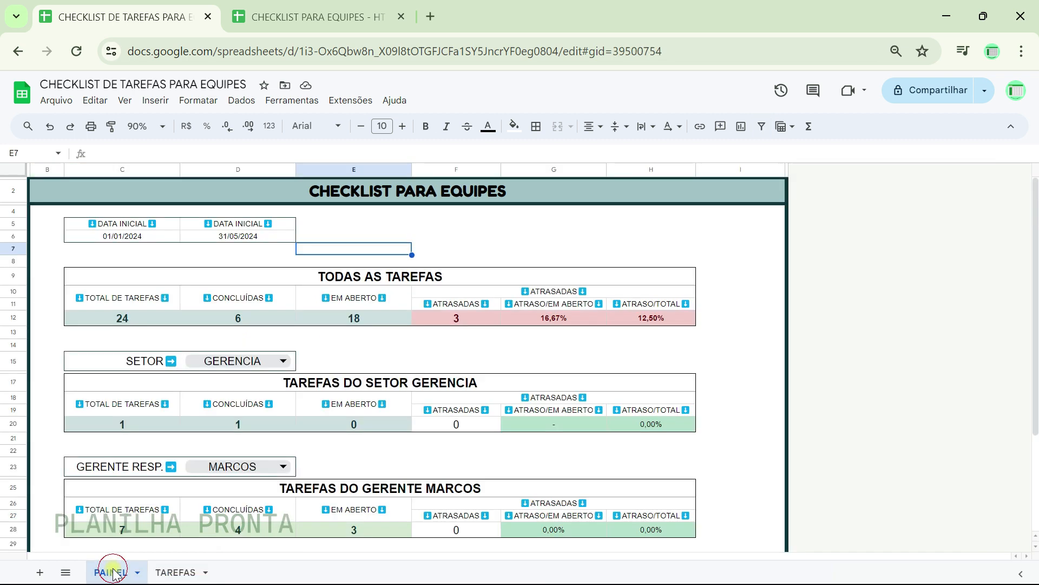
pyautogui.click(283, 360)
pyautogui.click(220, 403)
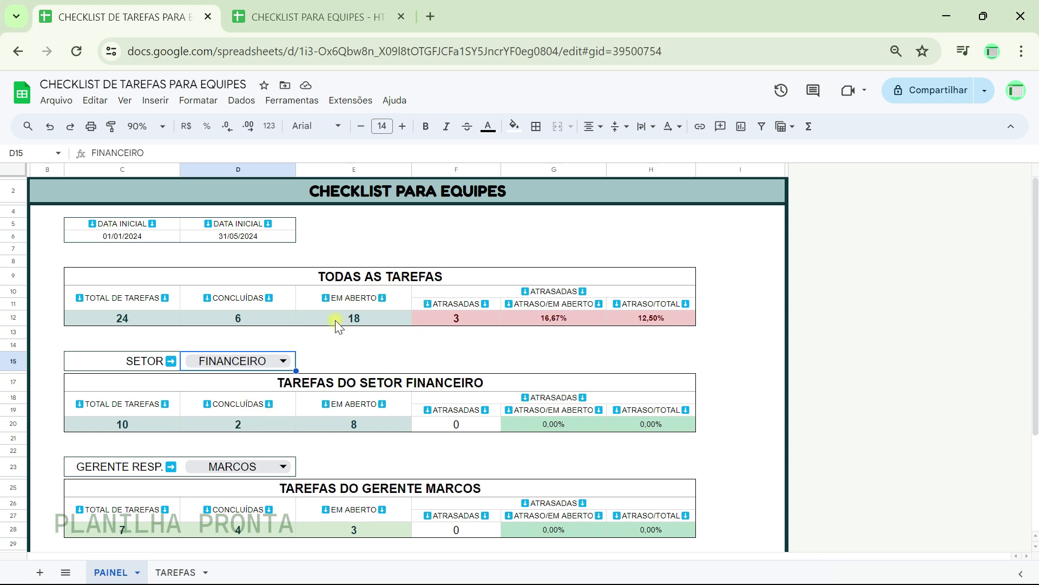
# - Filter the PRAZO column on the TAREFAS sheet by values to show only ATRASADO tasks
pyautogui.click(174, 573)
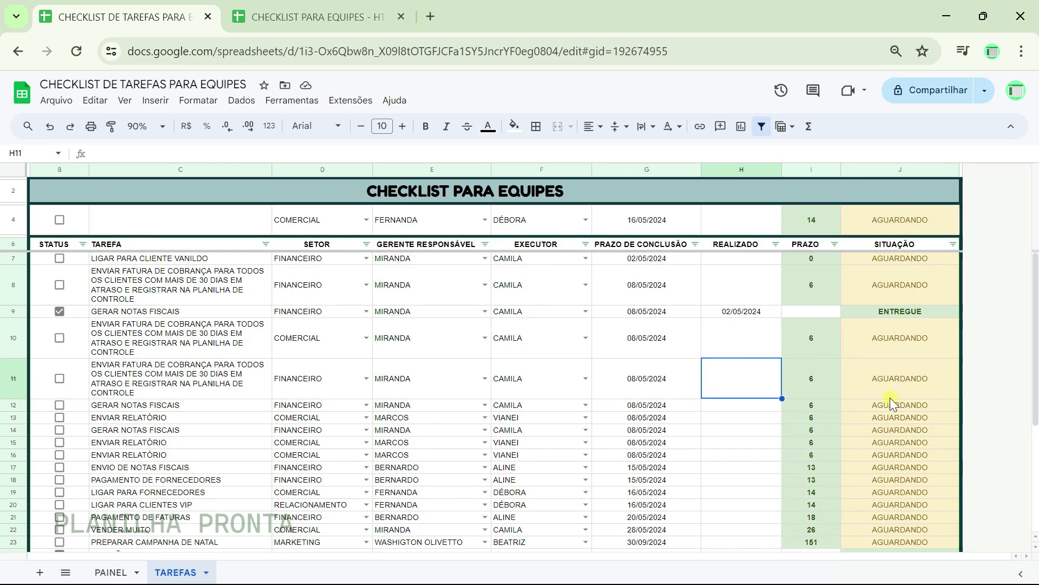
pyautogui.click(835, 245)
pyautogui.click(730, 403)
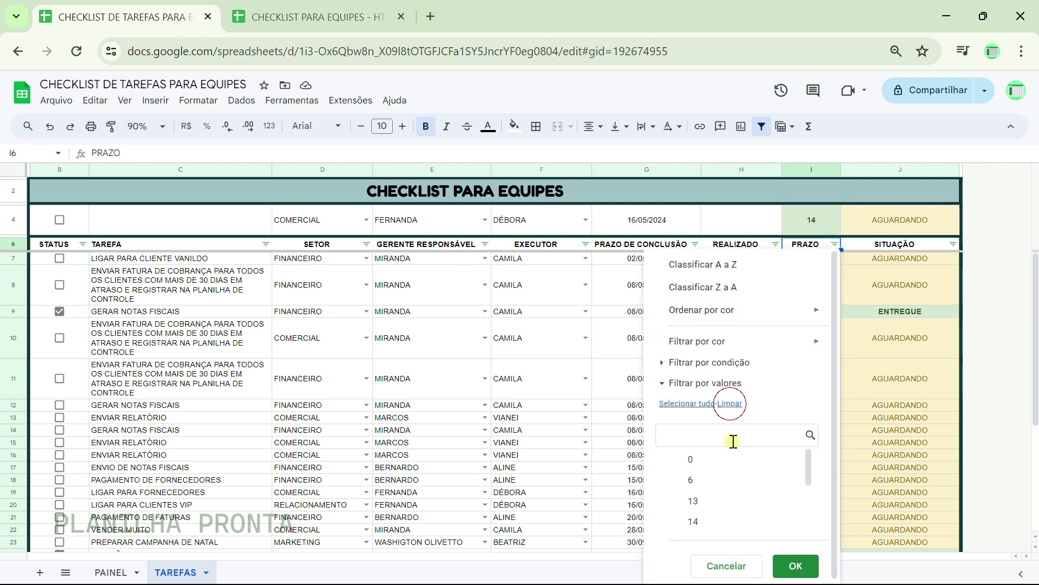
pyautogui.scroll(-3, 736, 494)
pyautogui.click(766, 529)
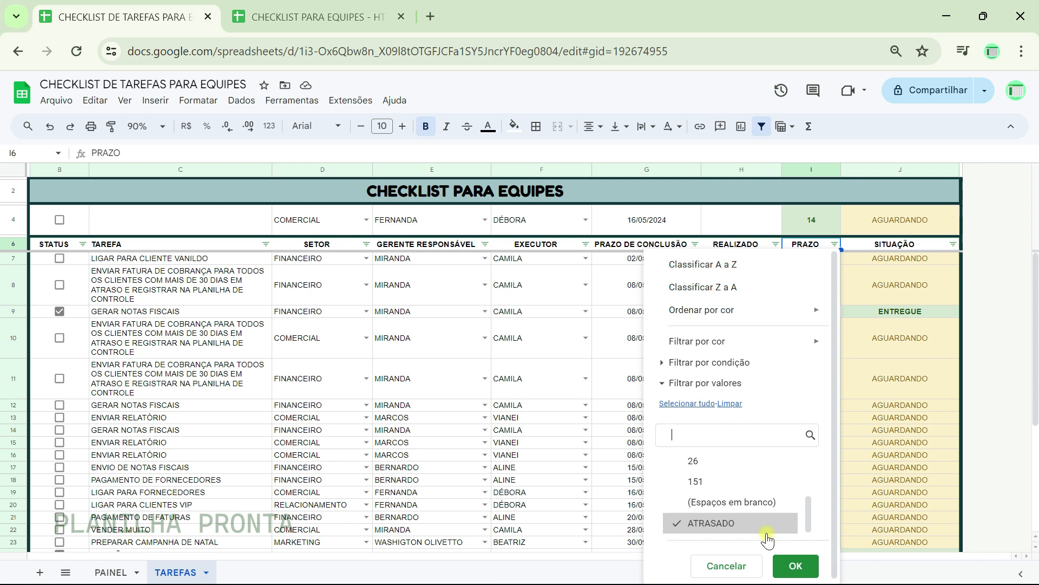
pyautogui.click(795, 565)
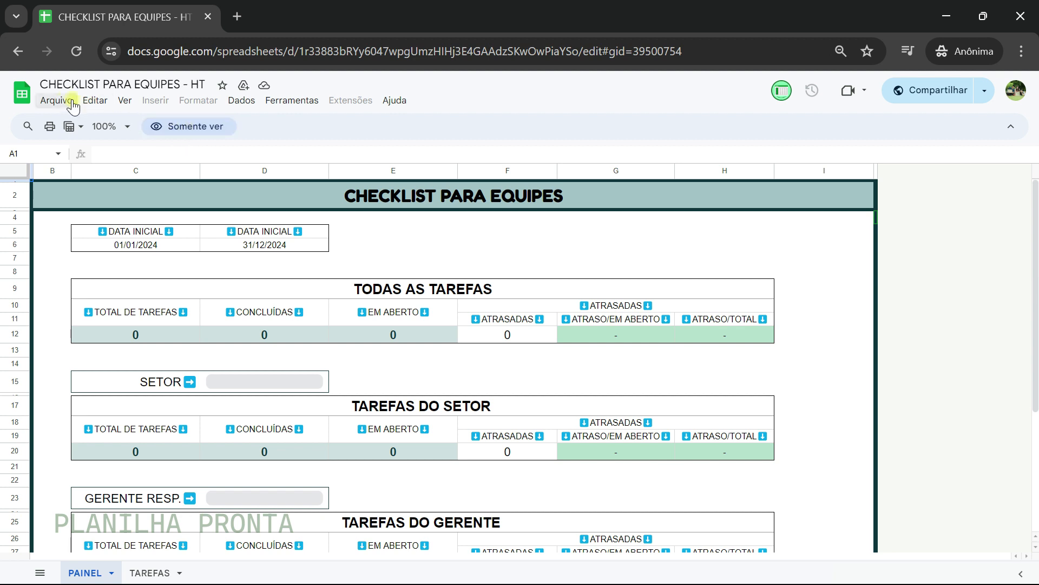
# - Make a copy of the template spreadsheet named CHECKLIST PARA MINHA EQUIPE and close the original template
pyautogui.click(56, 101)
pyautogui.click(100, 185)
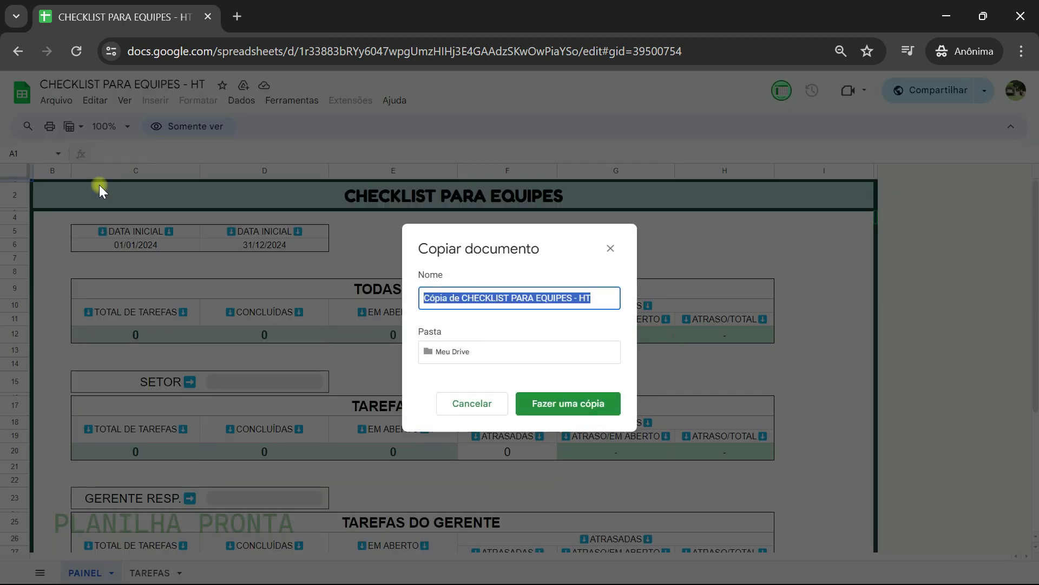
pyautogui.click(464, 298)
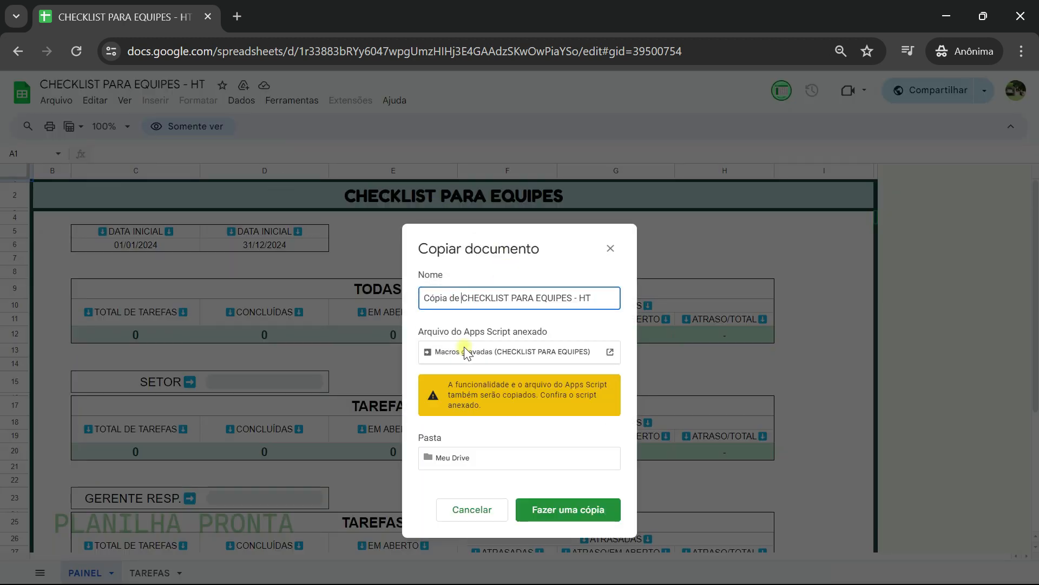
pyautogui.press('BackSpace')
pyautogui.press('BackSpace')
pyautogui.press('BackSpace')
pyautogui.press('BackSpace')
pyautogui.press('BackSpace')
pyautogui.press('BackSpace')
pyautogui.press('BackSpace')
pyautogui.press('BackSpace')
pyautogui.press('BackSpace')
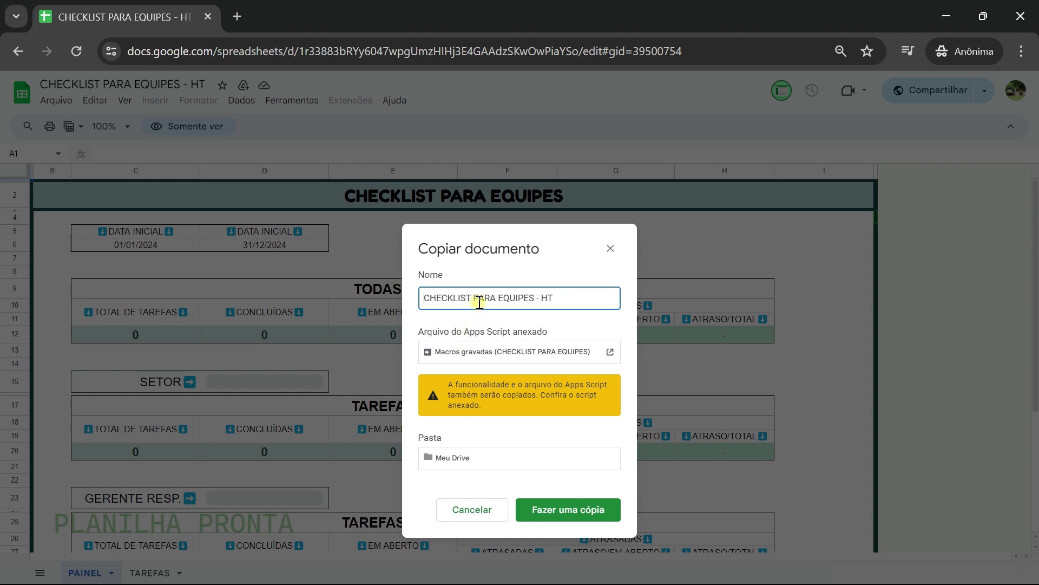
pyautogui.moveTo(475, 299); pyautogui.dragTo(626, 305)
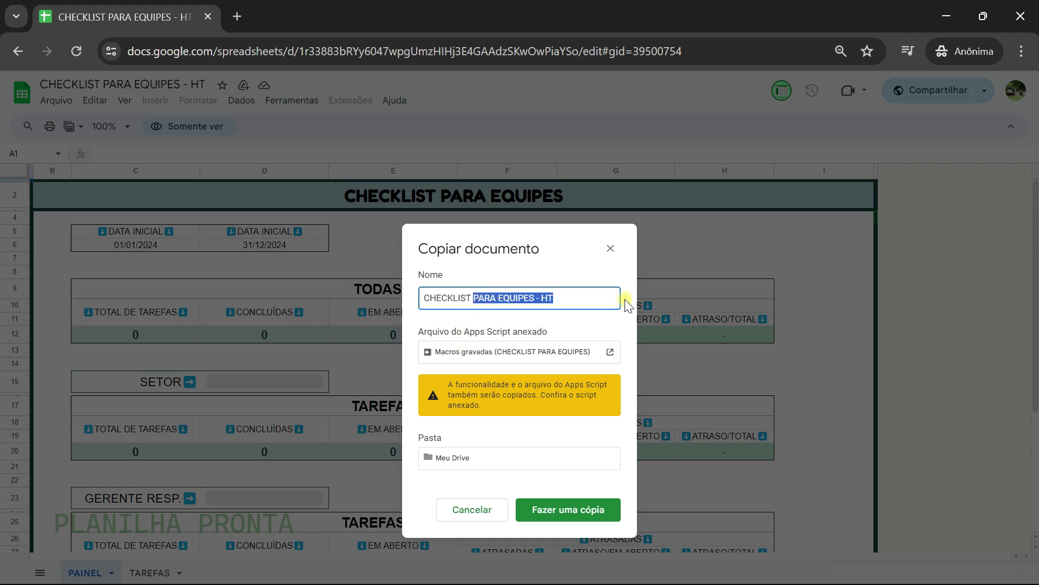
pyautogui.write('PARA ')
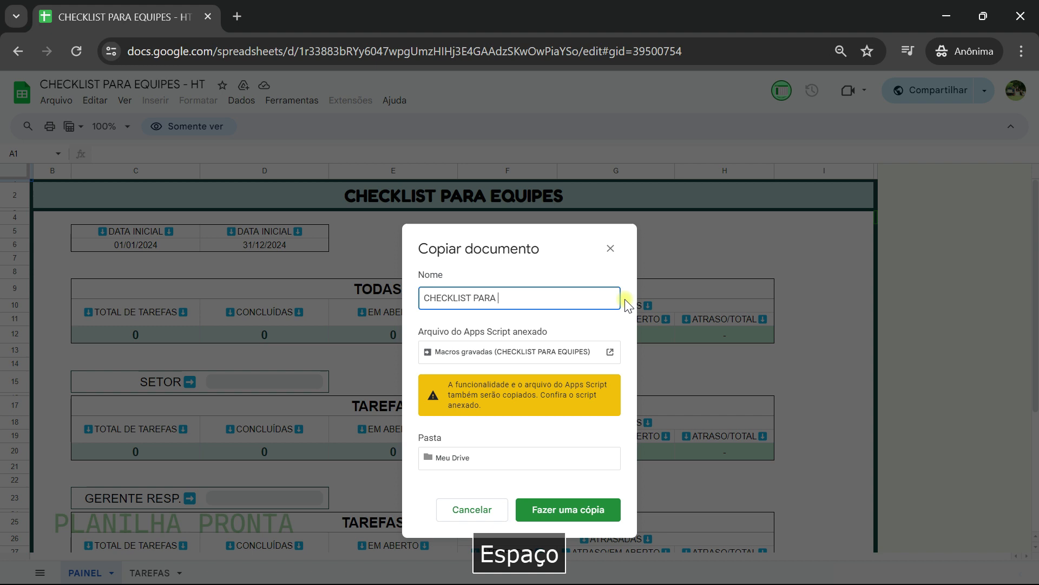
pyautogui.write('MINHA EQUIPE')
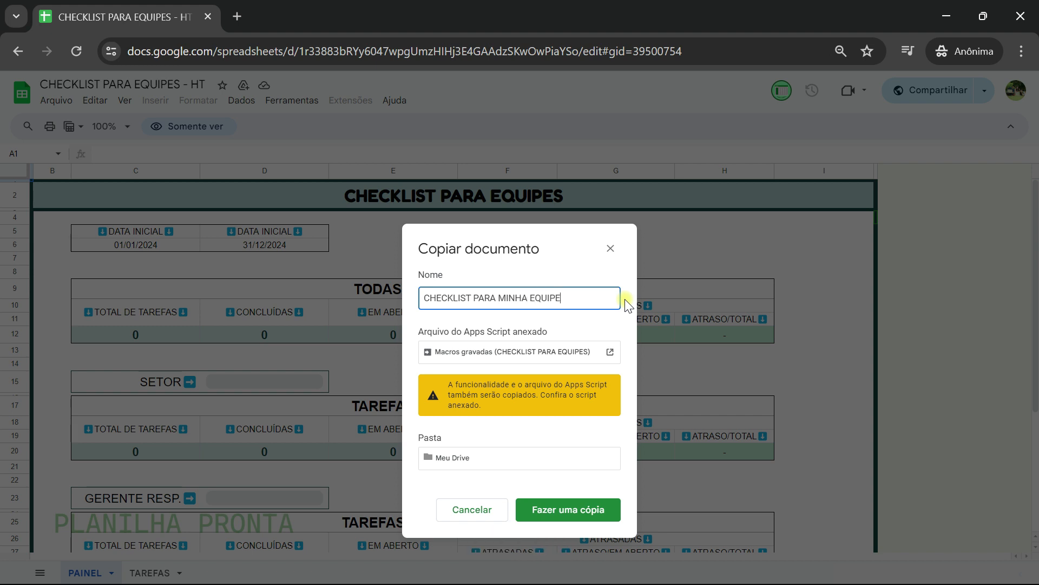
pyautogui.click(579, 512)
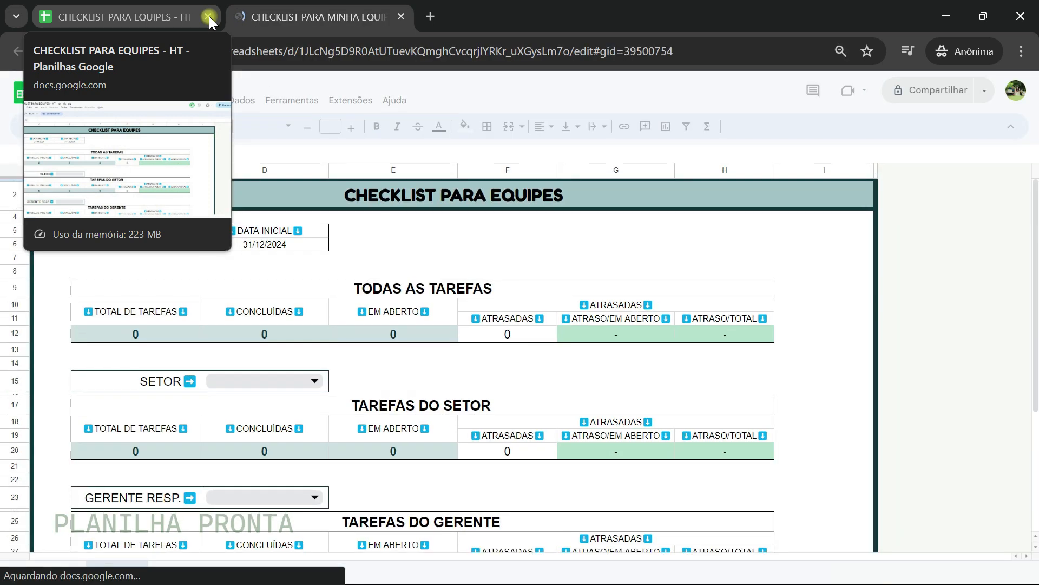
pyautogui.click(209, 16)
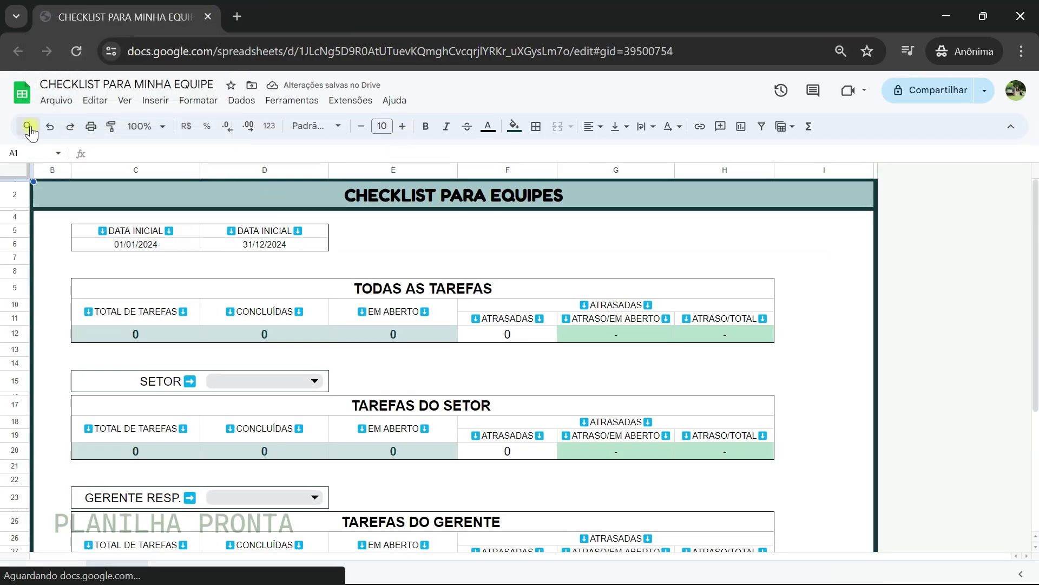
pyautogui.click(73, 106)
pyautogui.moveTo(198, 98)
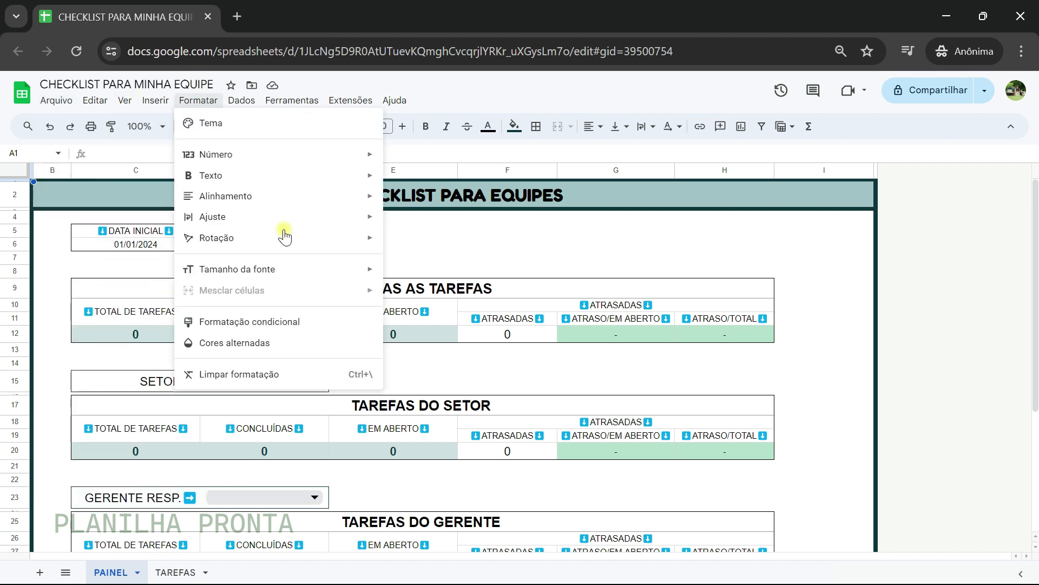
pyautogui.click(849, 273)
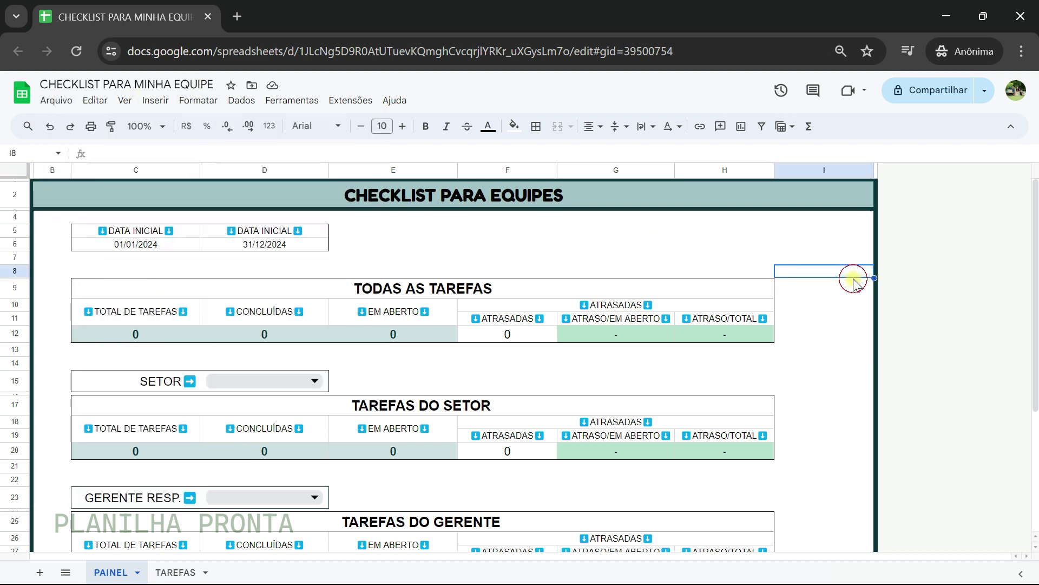
pyautogui.click(280, 247)
pyautogui.doubleClick(280, 250)
pyautogui.click(425, 260)
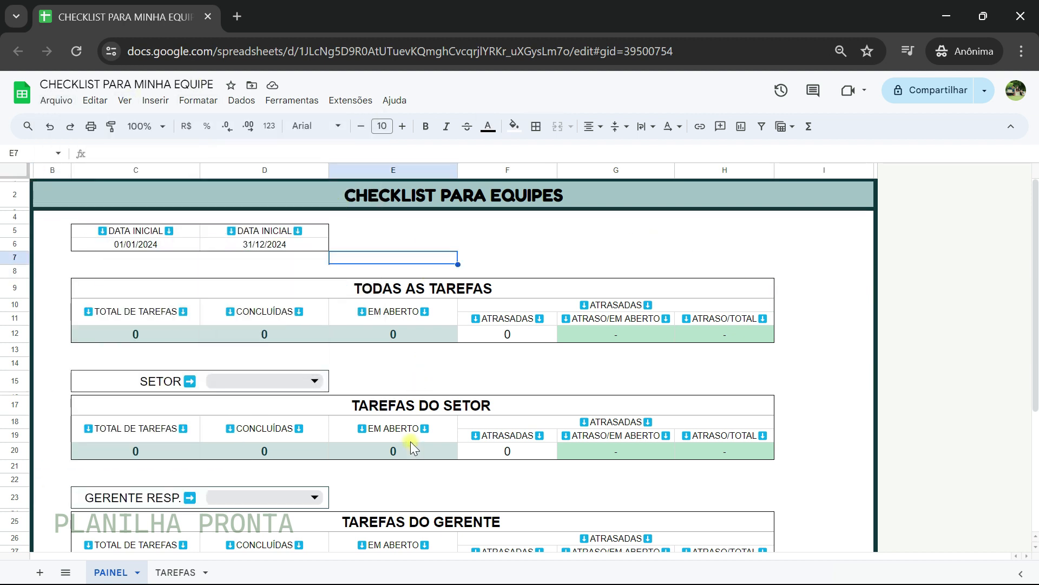
# - Enter PRIMEIRA TAREFA as the task name in the entry row (C4) of the TAREFAS sheet
pyautogui.click(173, 572)
pyautogui.click(157, 229)
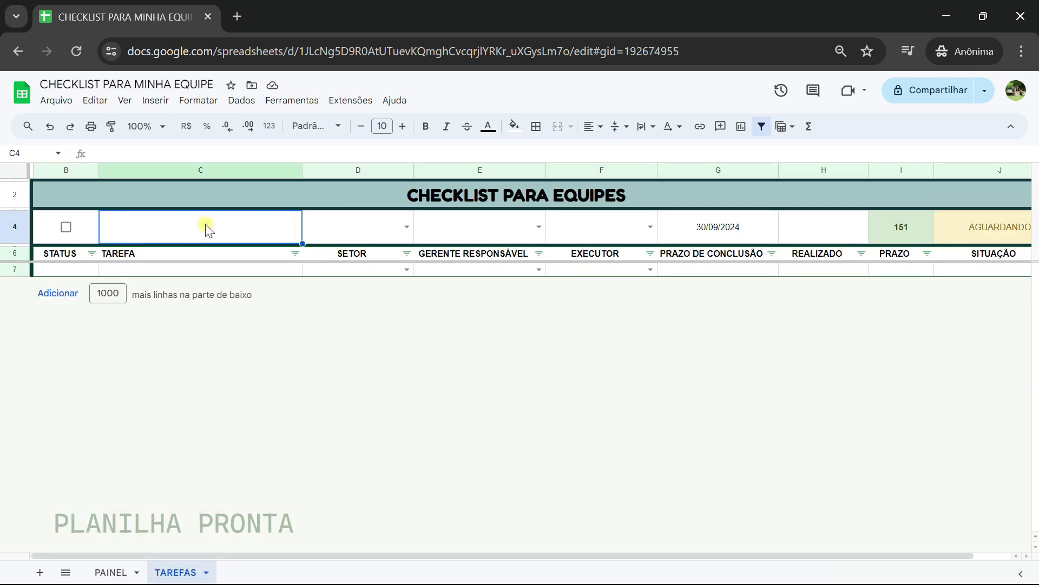
pyautogui.write('MINHA TA')
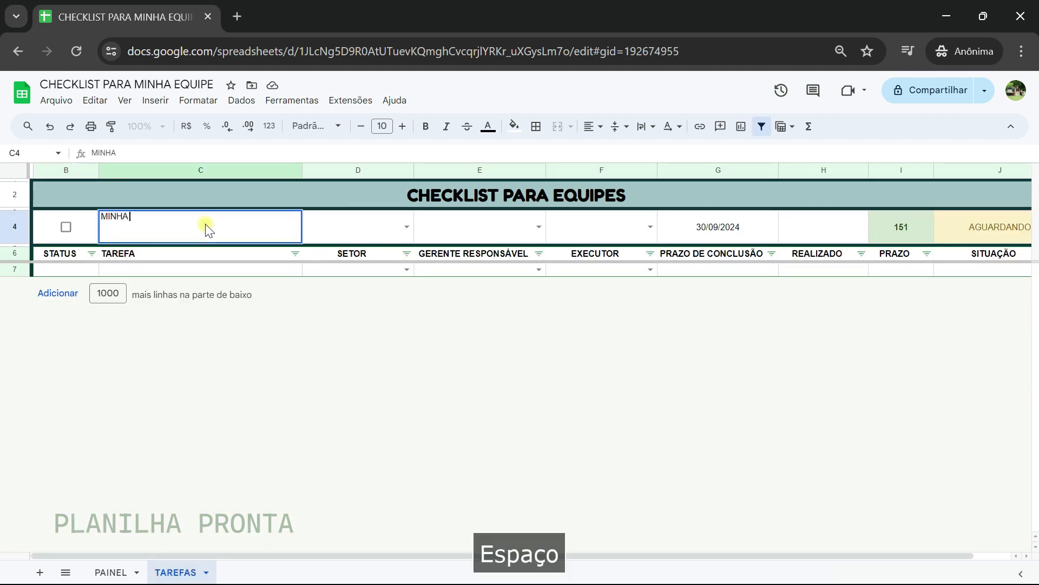
pyautogui.press('BackSpace')
pyautogui.press('BackSpace')
pyautogui.press('BackSpace')
pyautogui.press('BackSpace')
pyautogui.press('BackSpace')
pyautogui.press('BackSpace')
pyautogui.press('BackSpace')
pyautogui.press('BackSpace')
pyautogui.write('PRIMEIRA TAREFA')
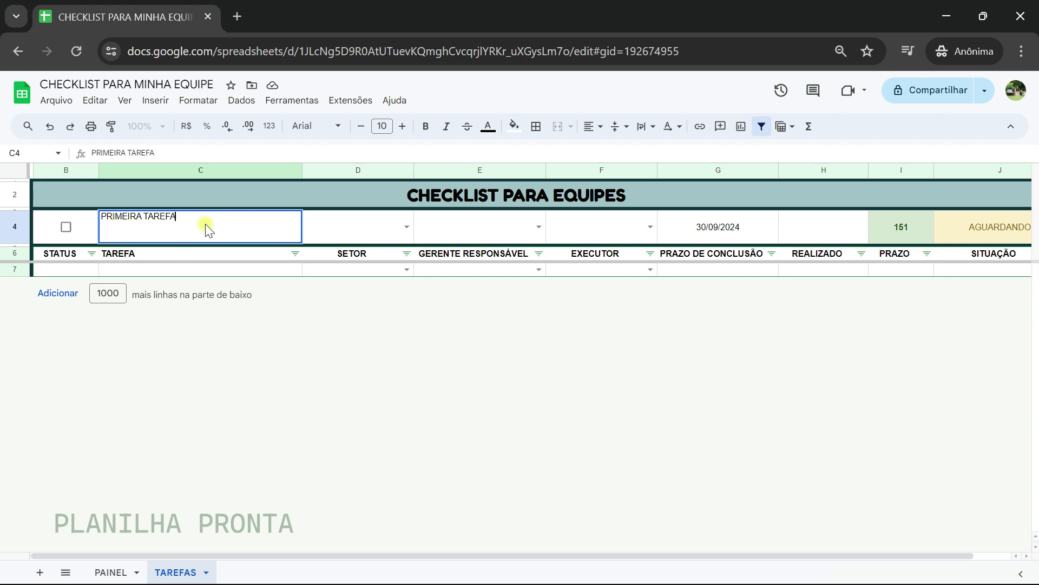
pyautogui.press('Tab')
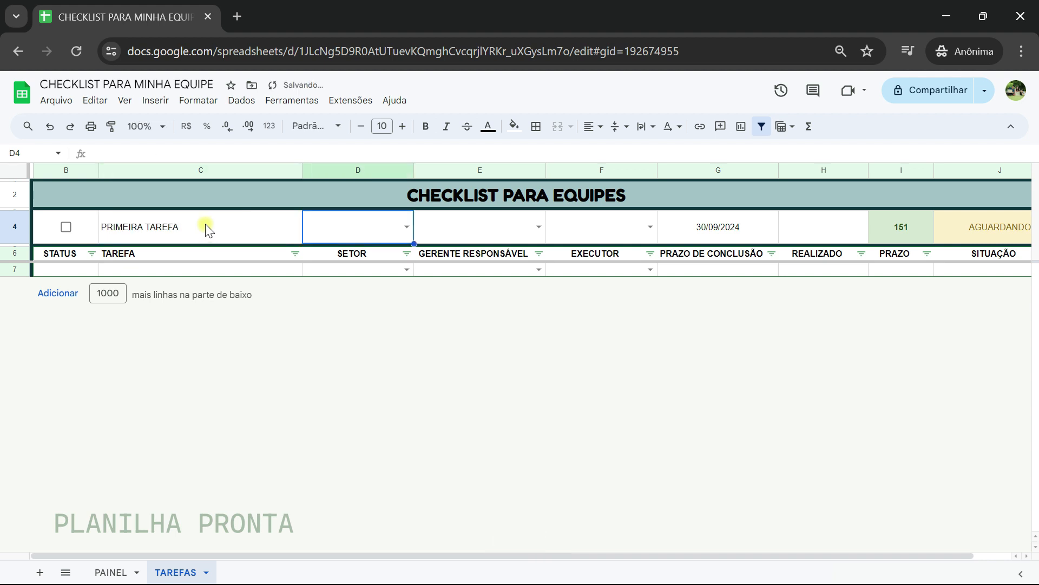
# - Fill row 4 with SETOR EU, GERENTE RESPONSÁVEL EU MESMO and EXECUTOR EU TAMBÉM
pyautogui.write('EU')
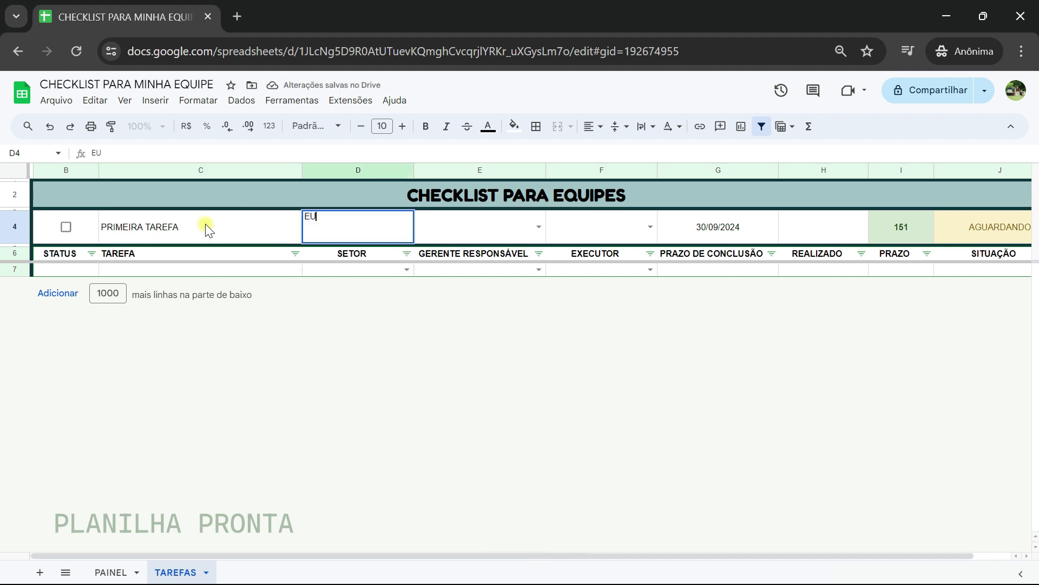
pyautogui.press('Tab')
pyautogui.write('EU MESMO')
pyautogui.press('Tab')
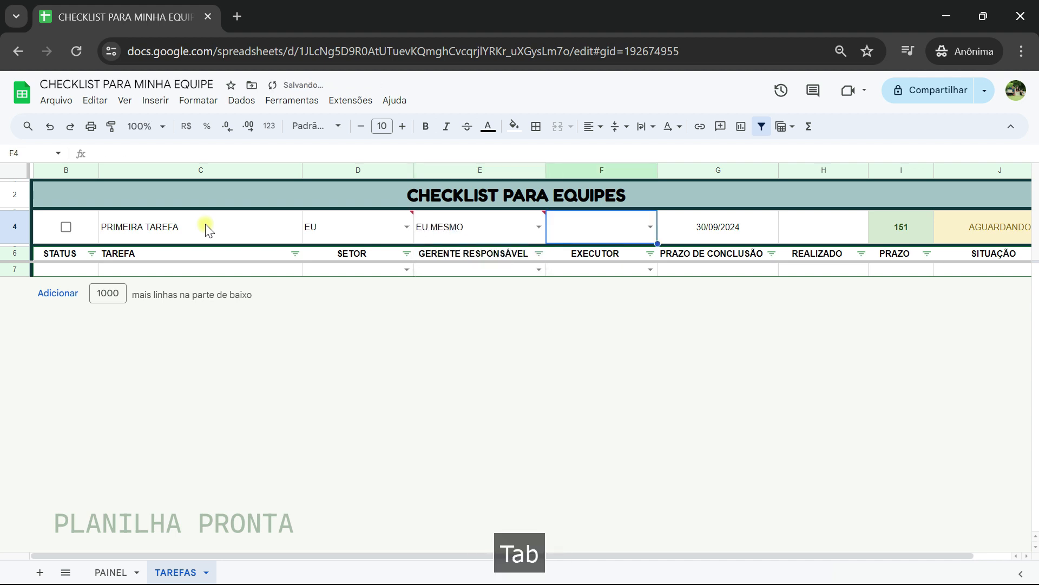
pyautogui.write('EU TA')
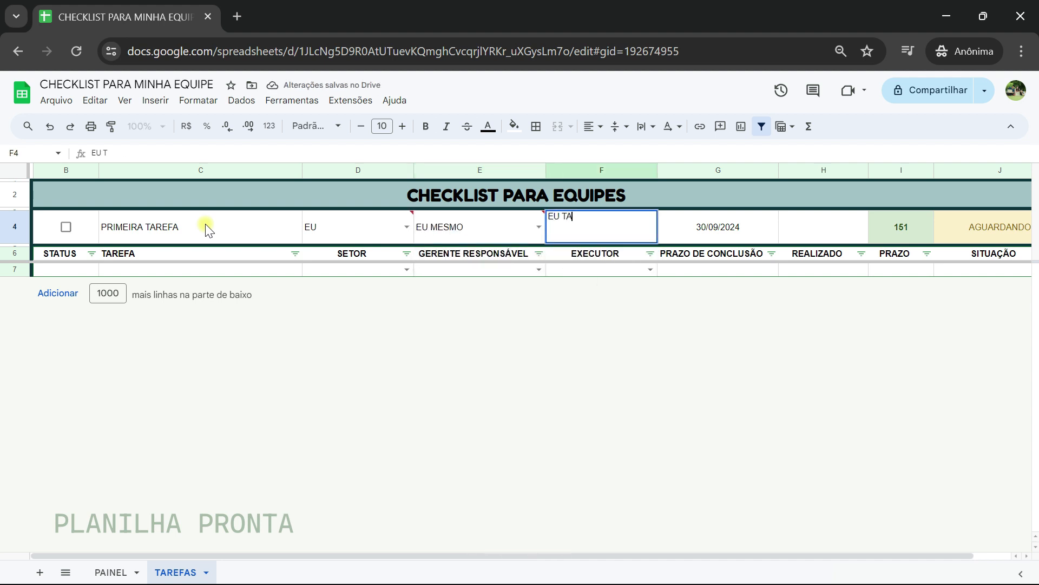
pyautogui.write('MBÉM')
pyautogui.press('Tab')
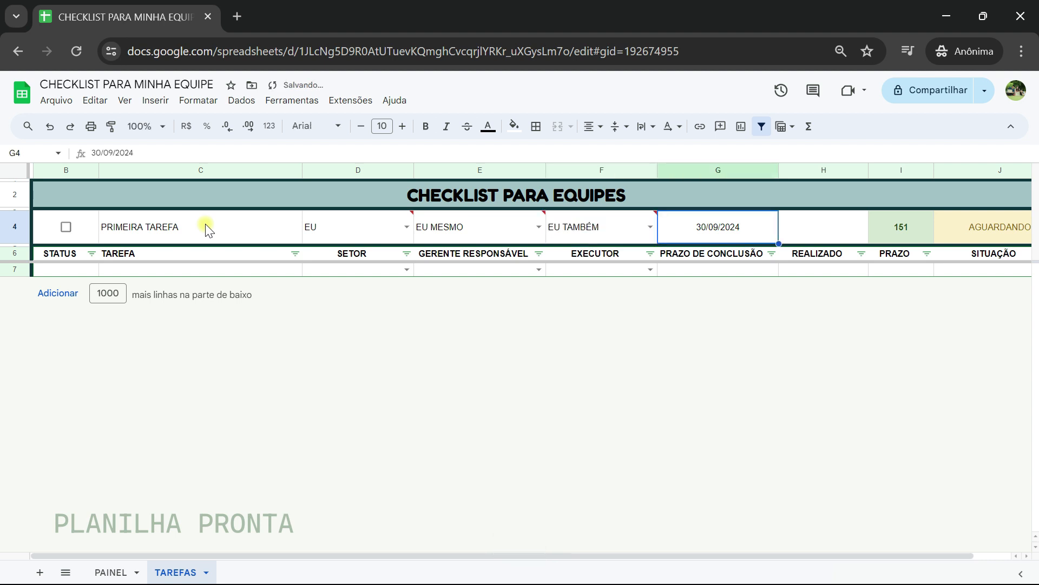
# - Set the PRAZO DE CONCLUSÃO in G4 to 02/05/2024 with the calendar
pyautogui.doubleClick(719, 228)
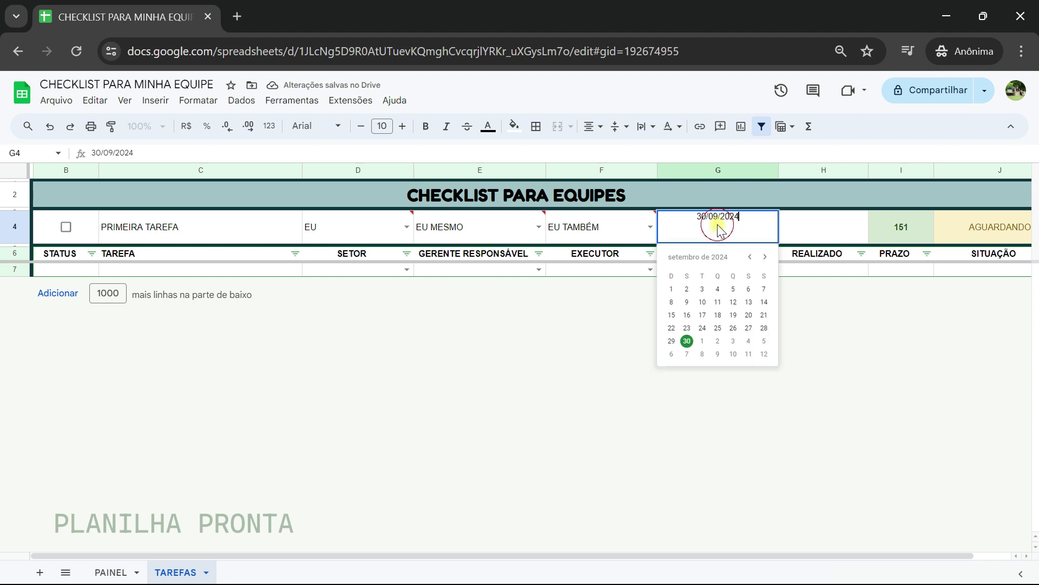
pyautogui.doubleClick(750, 259)
pyautogui.click(749, 257)
pyautogui.click(750, 256)
pyautogui.click(737, 291)
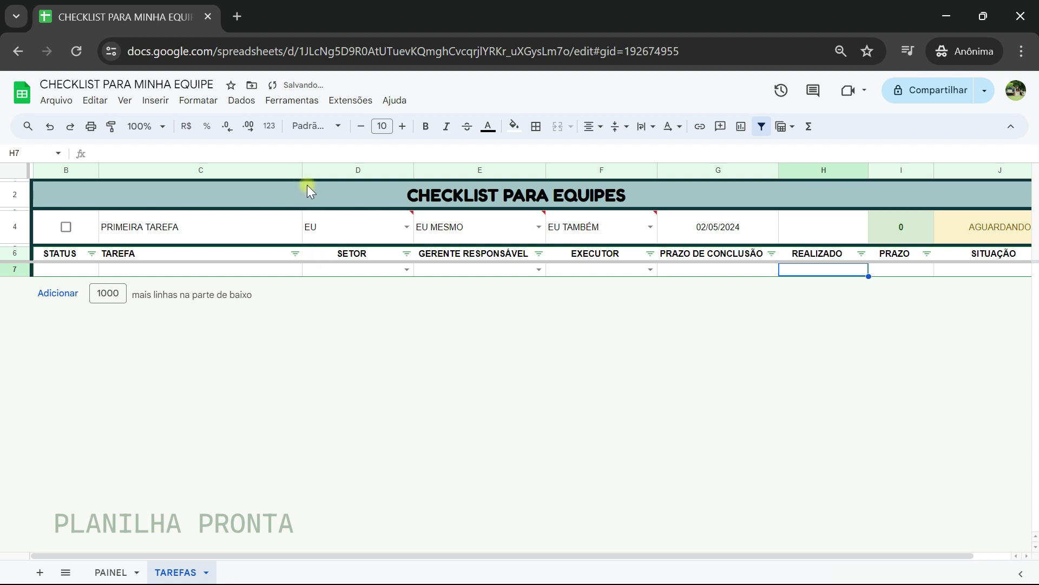
# - Authorize the LANÇAMENTO DE TAREFAS macro with the Google account and run it to register the first task
pyautogui.click(350, 100)
pyautogui.moveTo(390, 154)
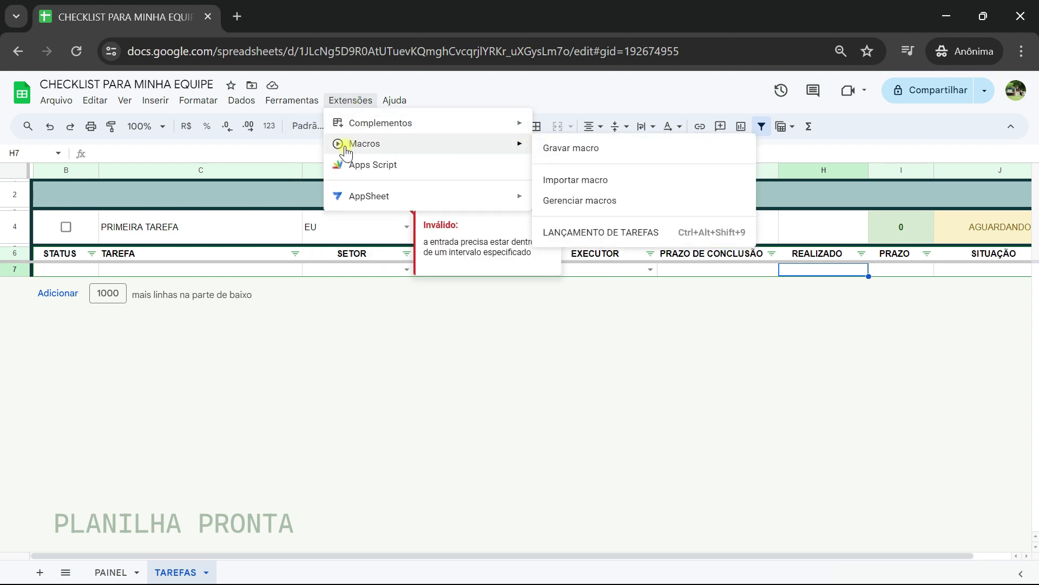
pyautogui.click(632, 232)
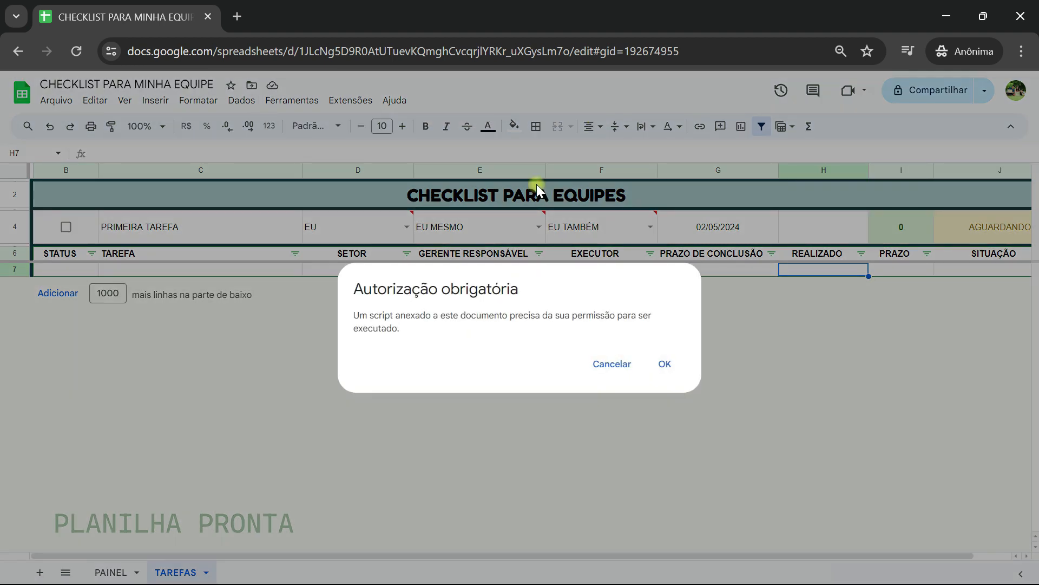
pyautogui.click(665, 366)
pyautogui.click(554, 252)
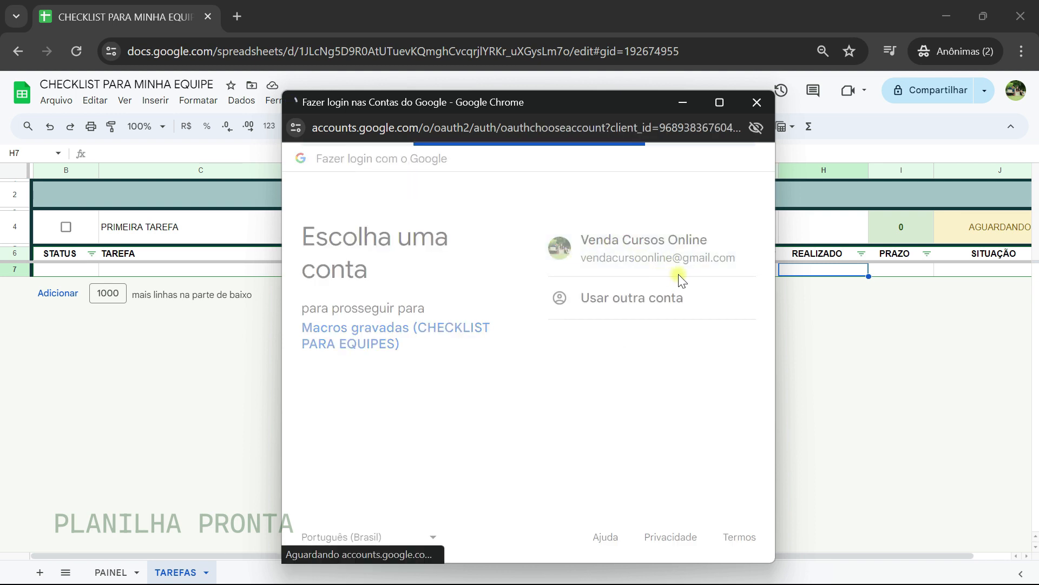
pyautogui.scroll(-4, 659, 409)
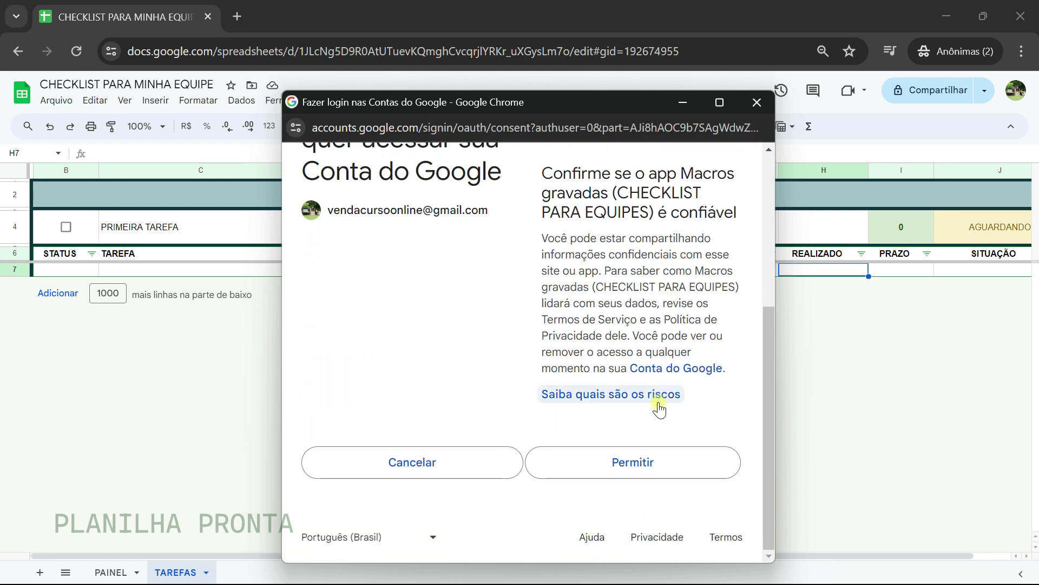
pyautogui.click(647, 466)
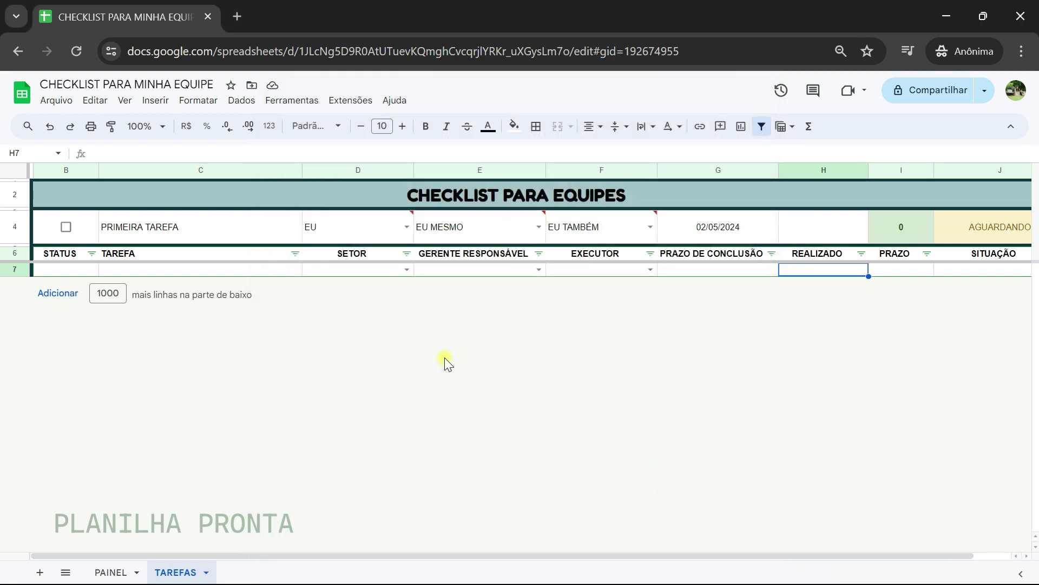
pyautogui.hotkey('ctrl', 'alt', 'shift', '9')
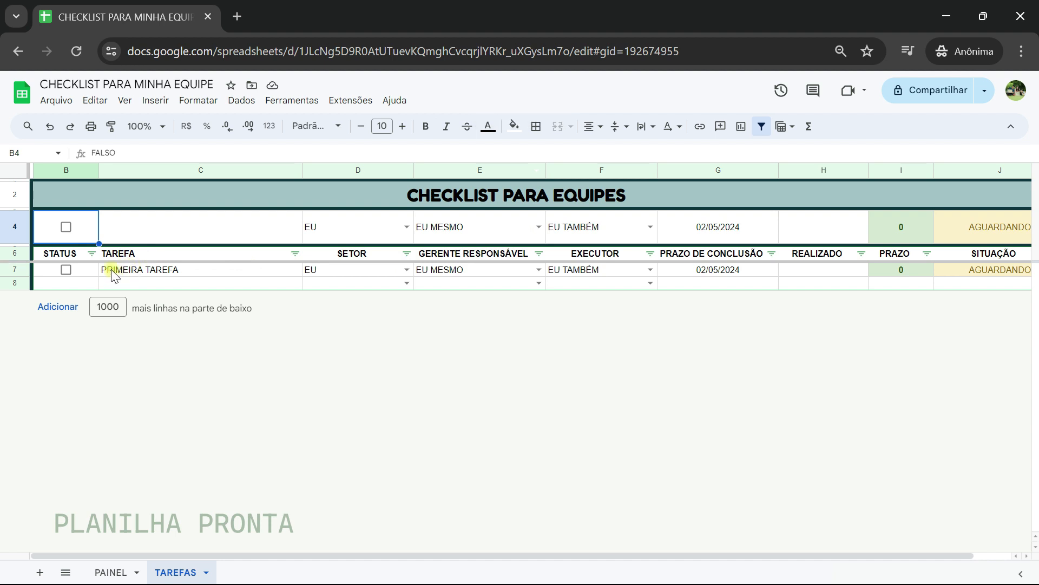
# - Enter SEGUNDA TAREFA in C4 and register it in the task list with the LANÇAMENTO DE TAREFAS macro
pyautogui.click(177, 240)
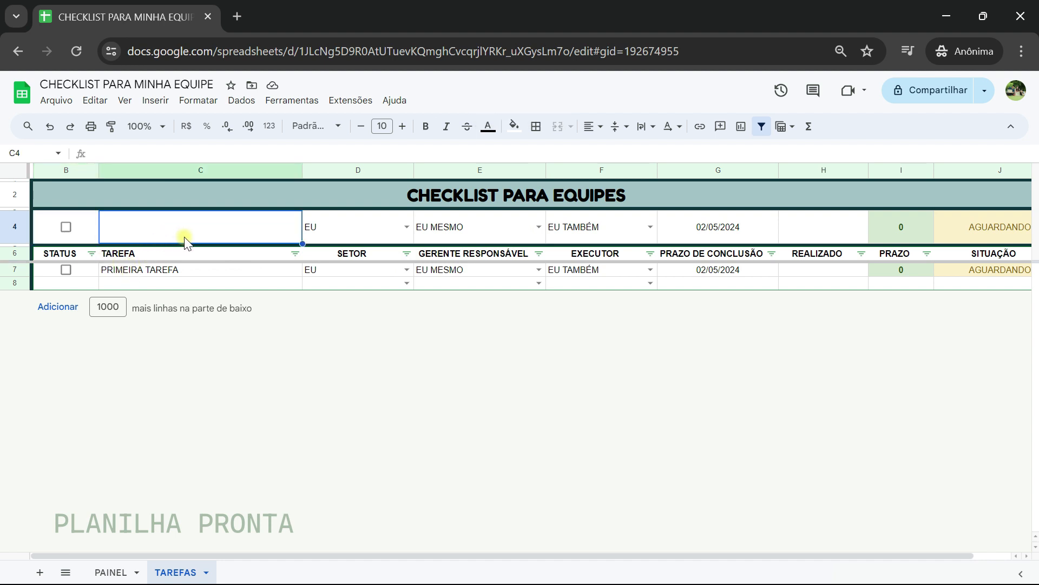
pyautogui.write('SEGUNDA TAREFA')
pyautogui.press('Tab')
pyautogui.press('Tab')
pyautogui.press('Tab')
pyautogui.press('Tab')
pyautogui.press('Tab')
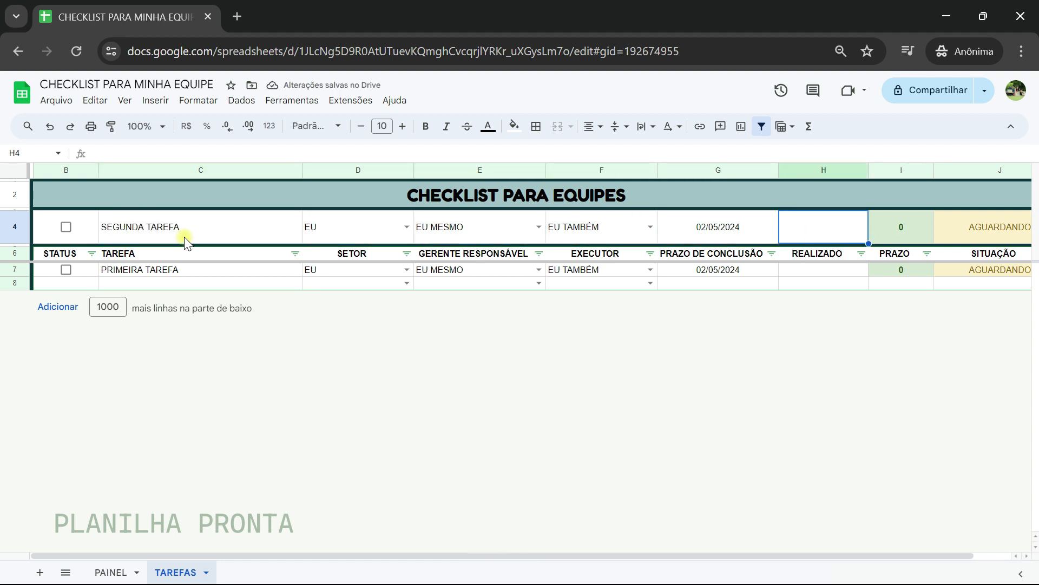
pyautogui.hotkey('ctrl', 'alt', 'shift', '9')
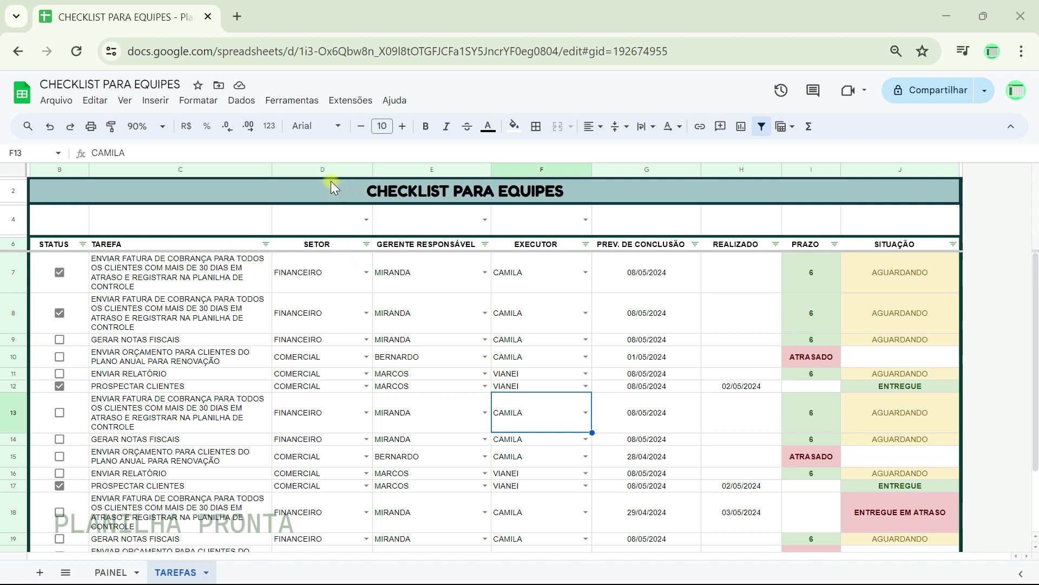
pyautogui.moveTo(320, 170); pyautogui.dragTo(520, 195)
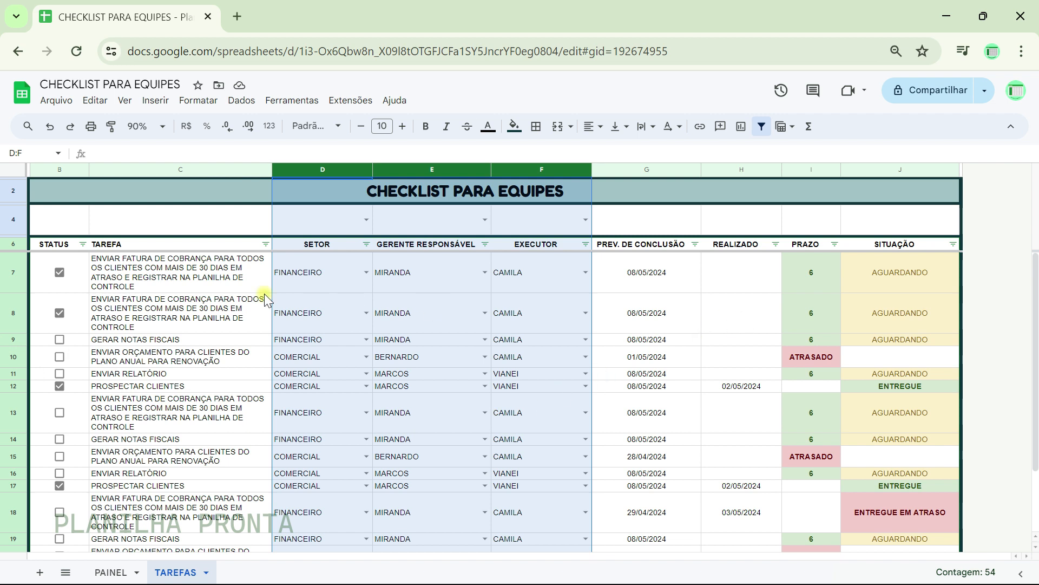
pyautogui.click(57, 216)
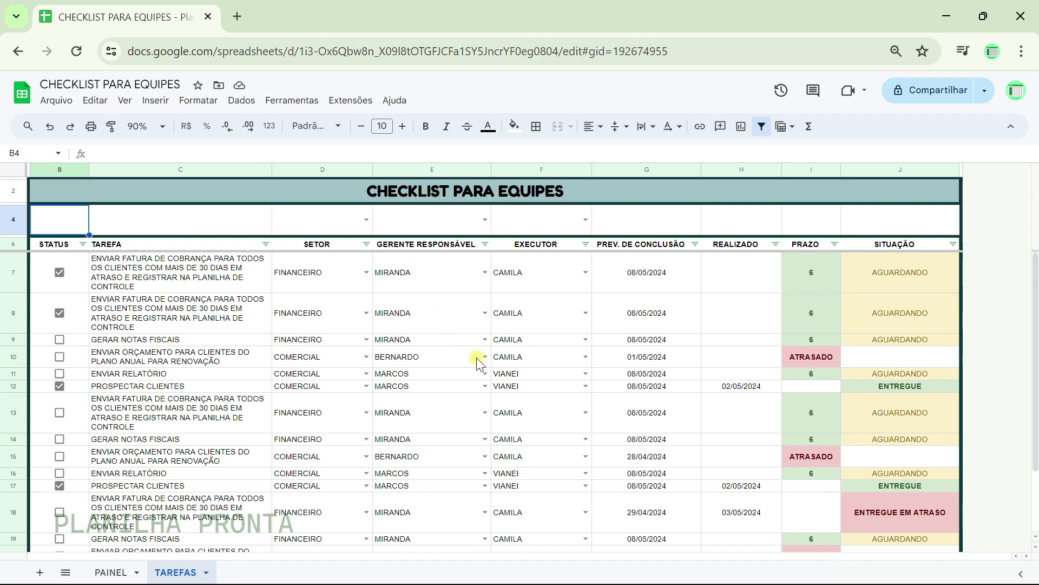
# - Hide rows 8 to 23 of the task list so that only example row 7 remains in view
pyautogui.click(13, 274)
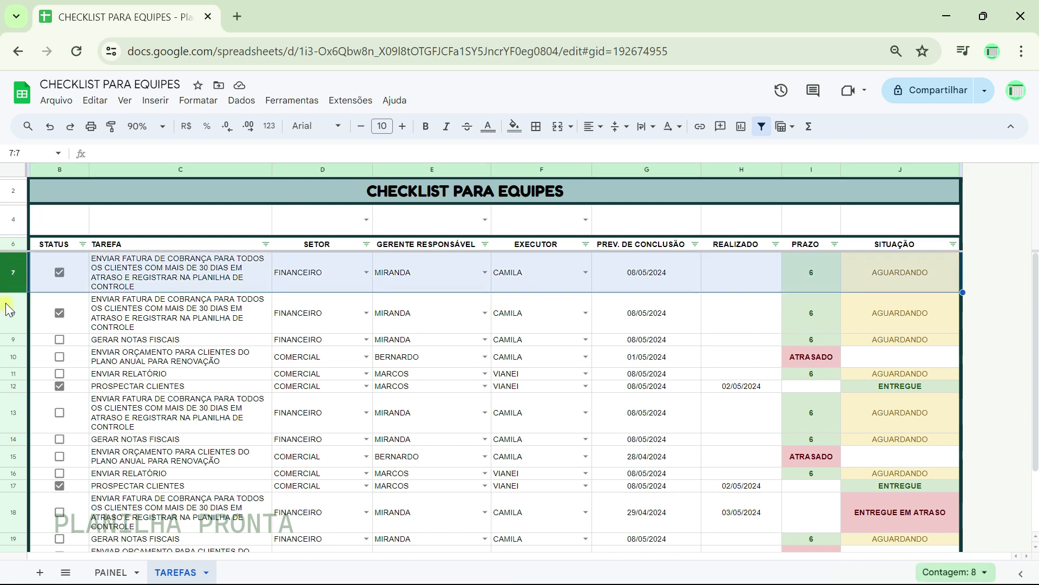
pyautogui.click(8, 310)
pyautogui.hotkey('ctrl', 'shift', 'Down')
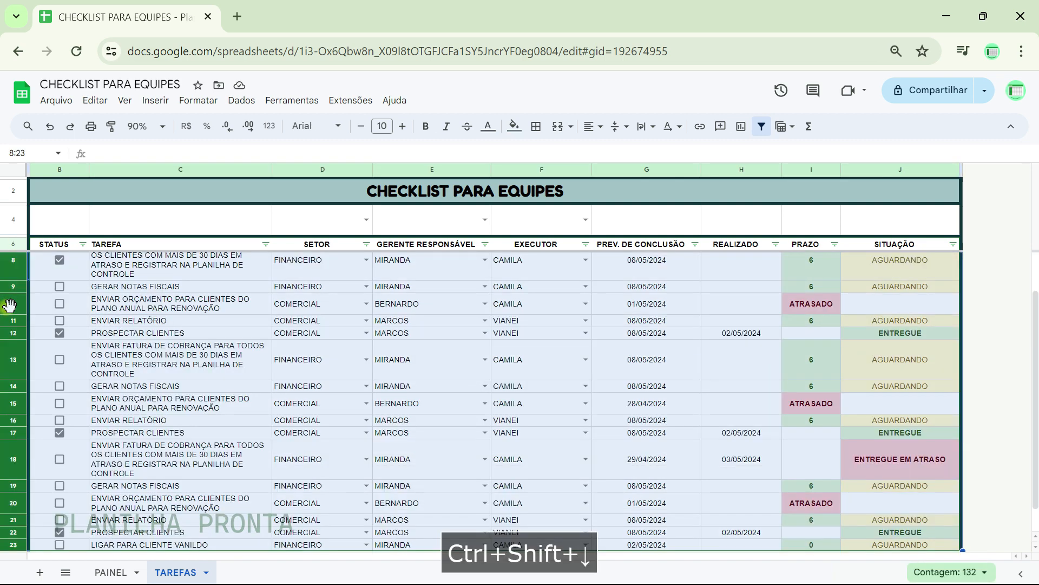
pyautogui.rightClick(10, 306)
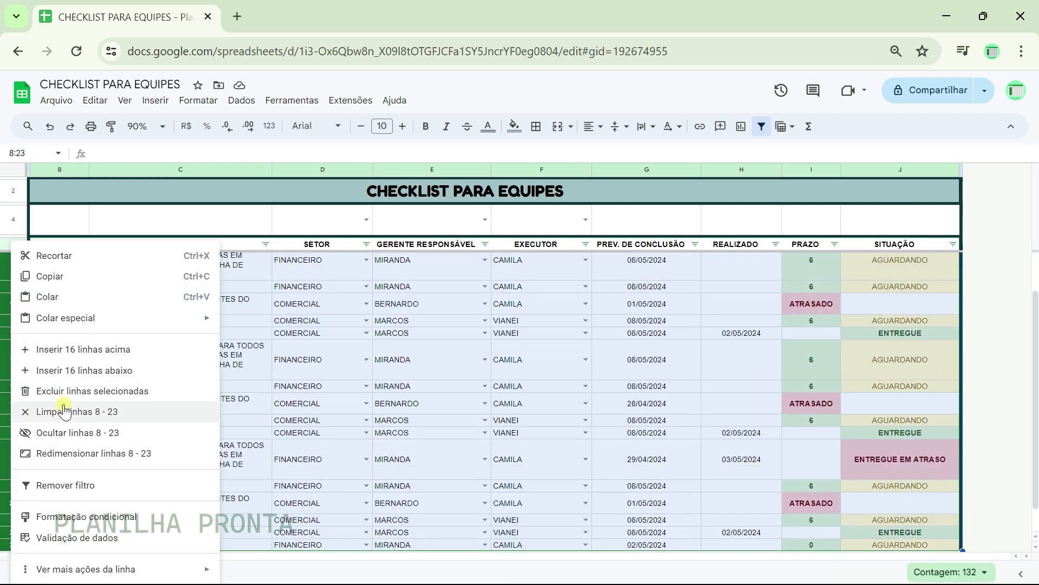
pyautogui.click(80, 432)
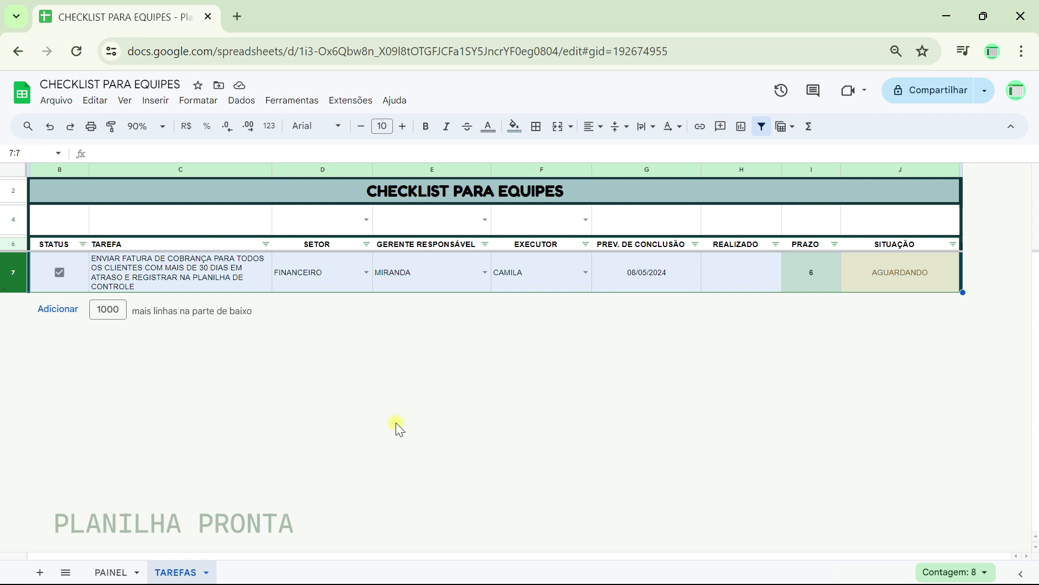
# - Insert a checkbox in B4 and test it by ticking and unticking it
pyautogui.click(57, 218)
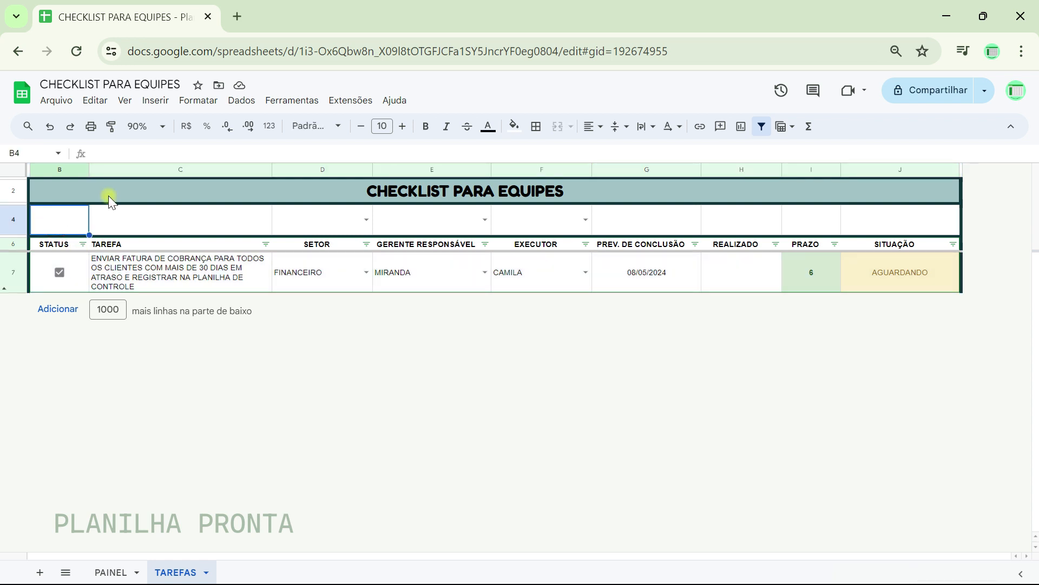
pyautogui.click(167, 102)
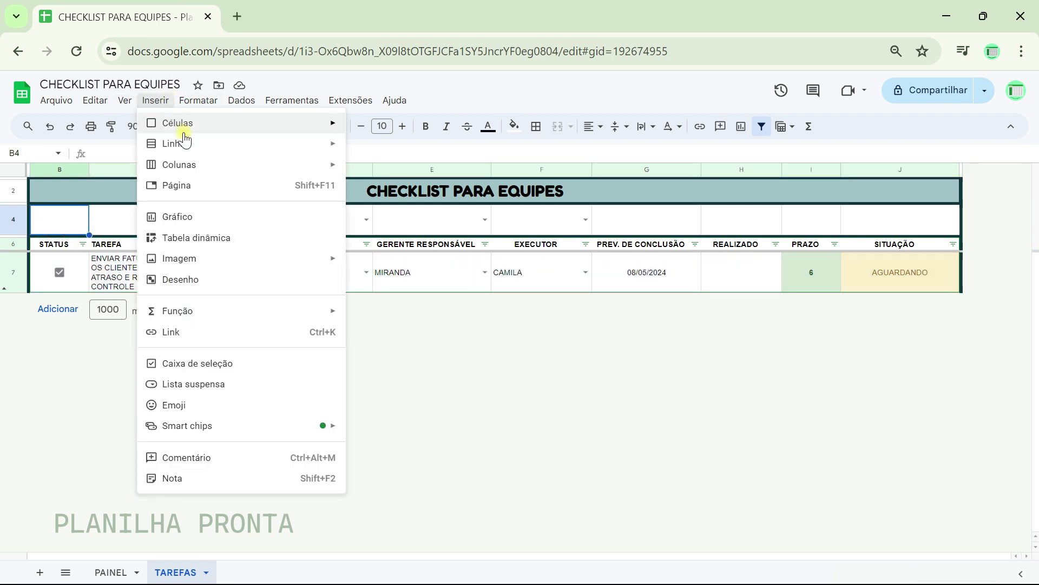
pyautogui.click(187, 365)
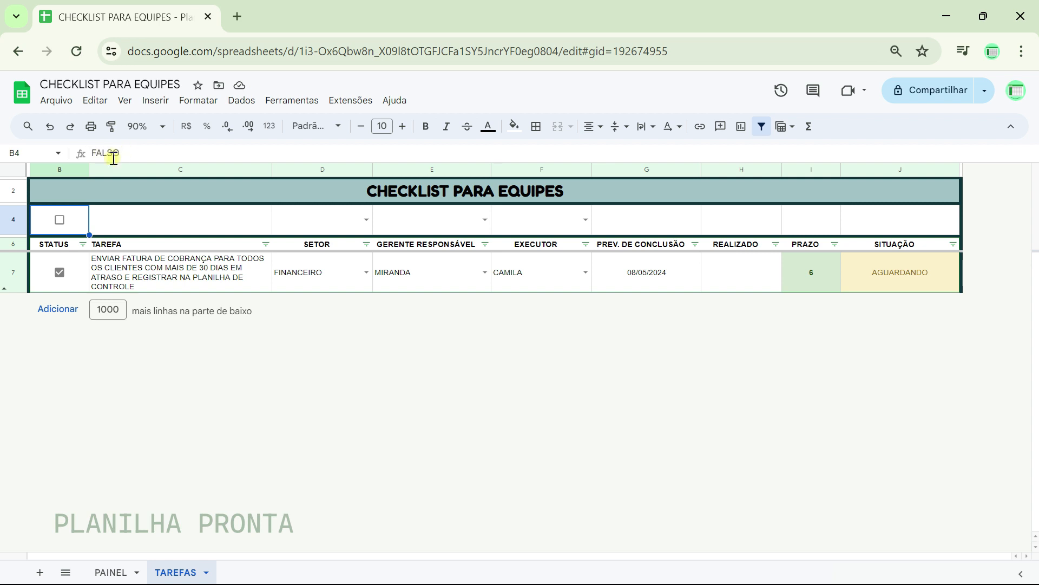
pyautogui.click(60, 222)
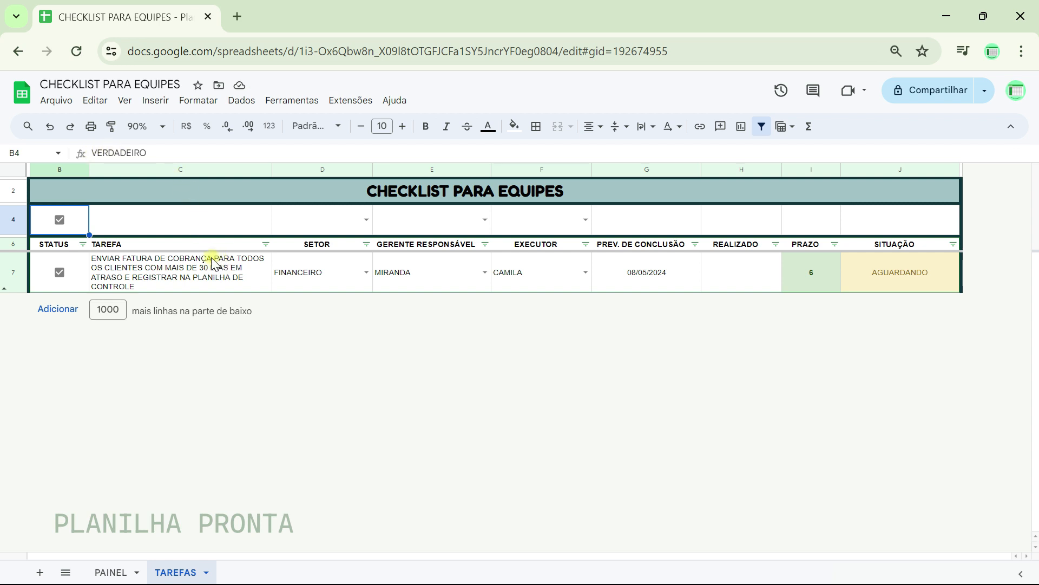
pyautogui.click(60, 220)
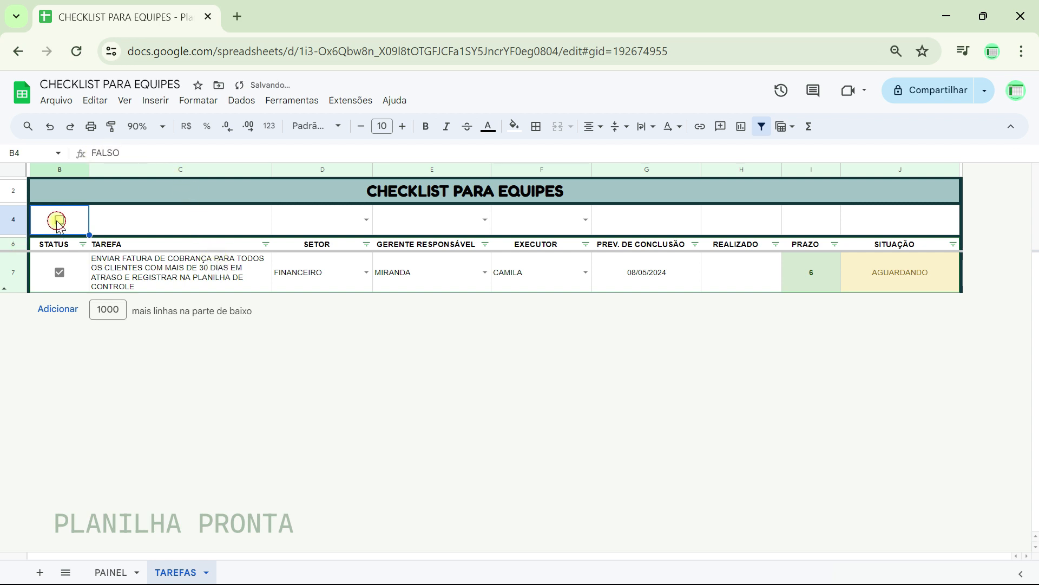
# - Enter the task EMISSÃO DE NOTAS FISCAIS in C4
pyautogui.press('Right')
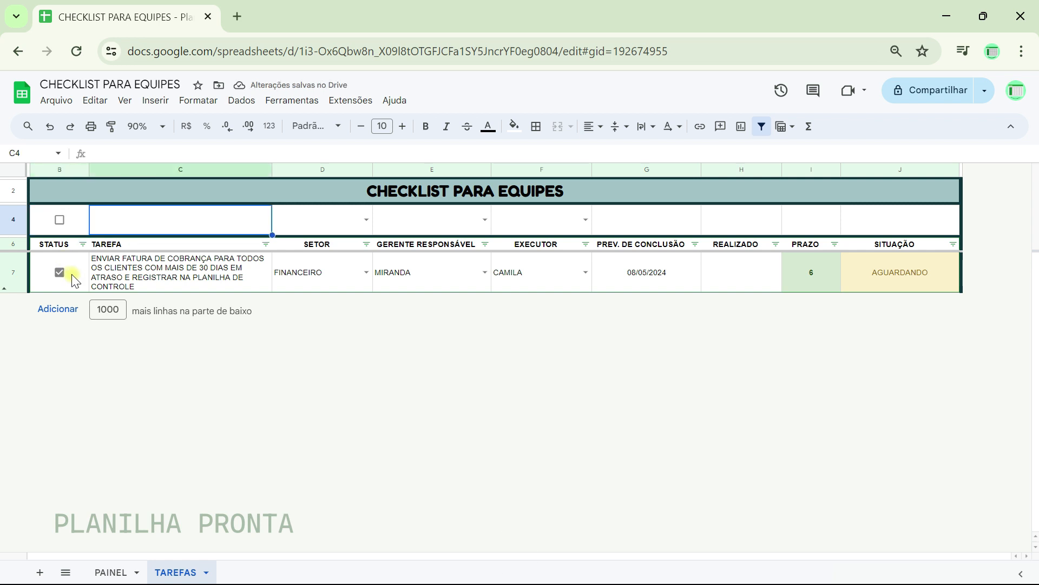
pyautogui.write('EM')
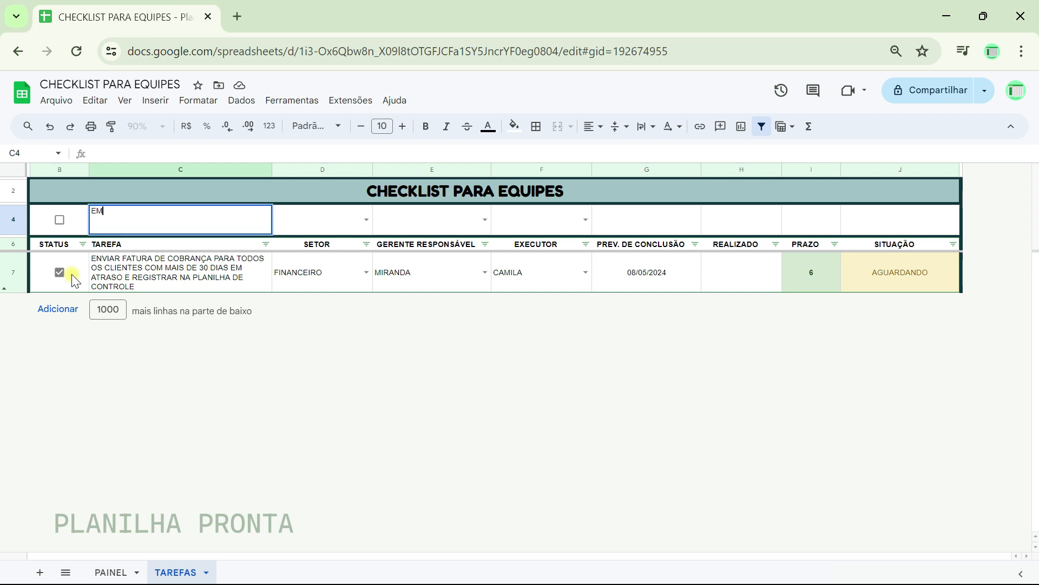
pyautogui.write('ISSÃO DE NO')
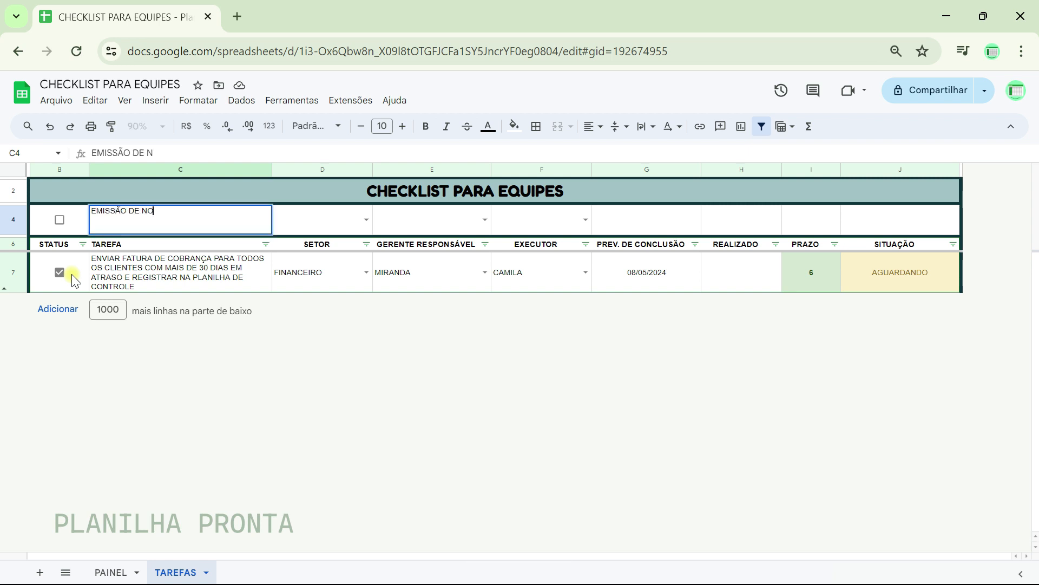
pyautogui.write('TAS FISC')
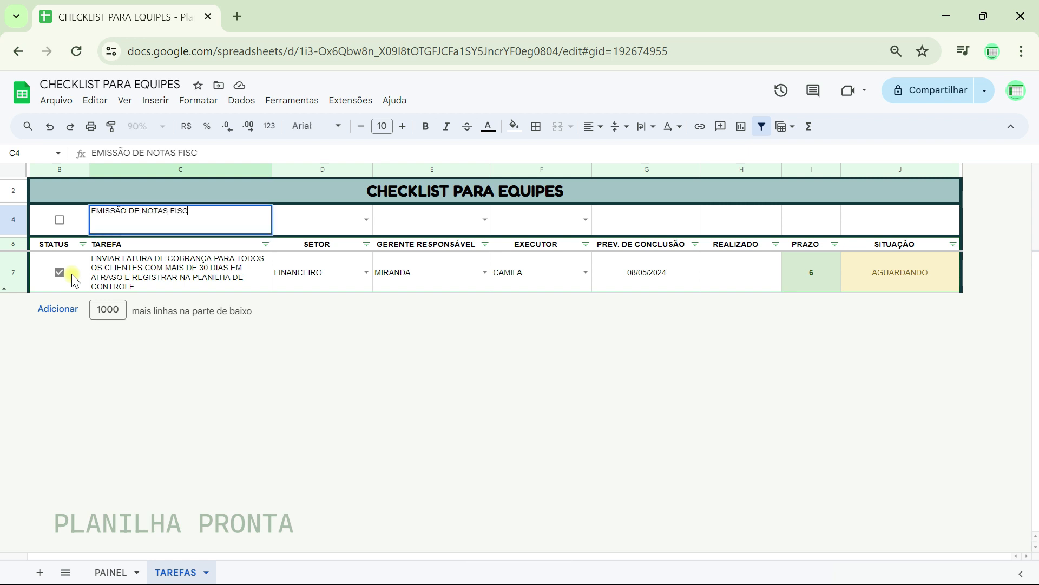
pyautogui.write('AIS')
pyautogui.press('Tab')
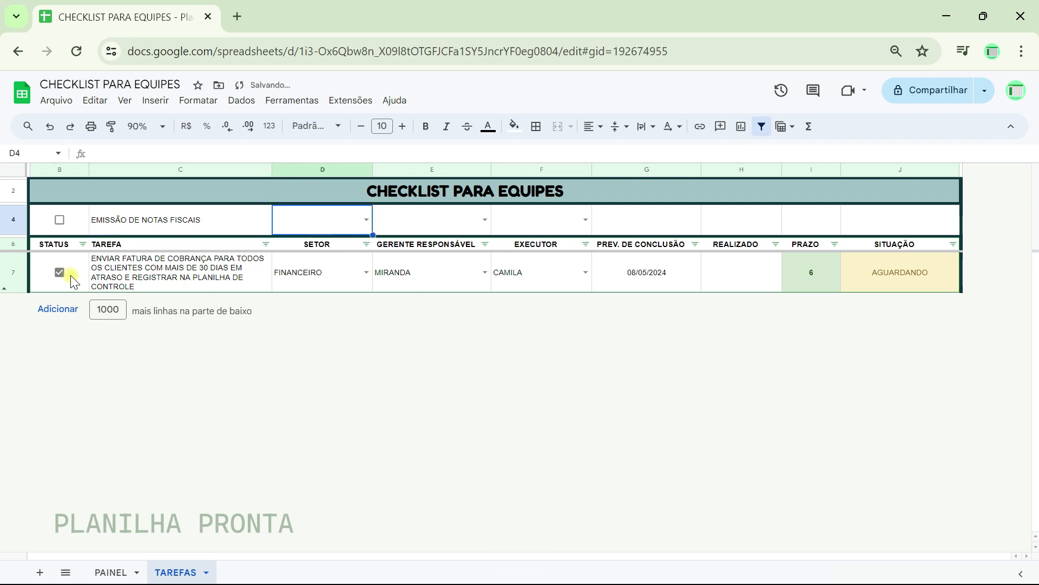
# - Remove the data validation rule from the SETOR entry cell D4 and close the rules
pyautogui.click(366, 222)
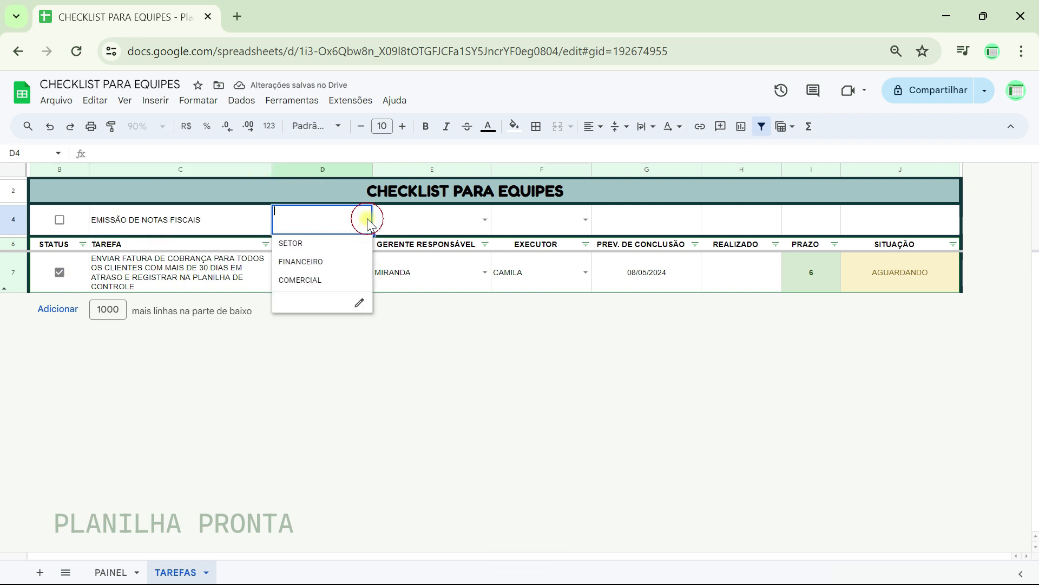
pyautogui.click(358, 303)
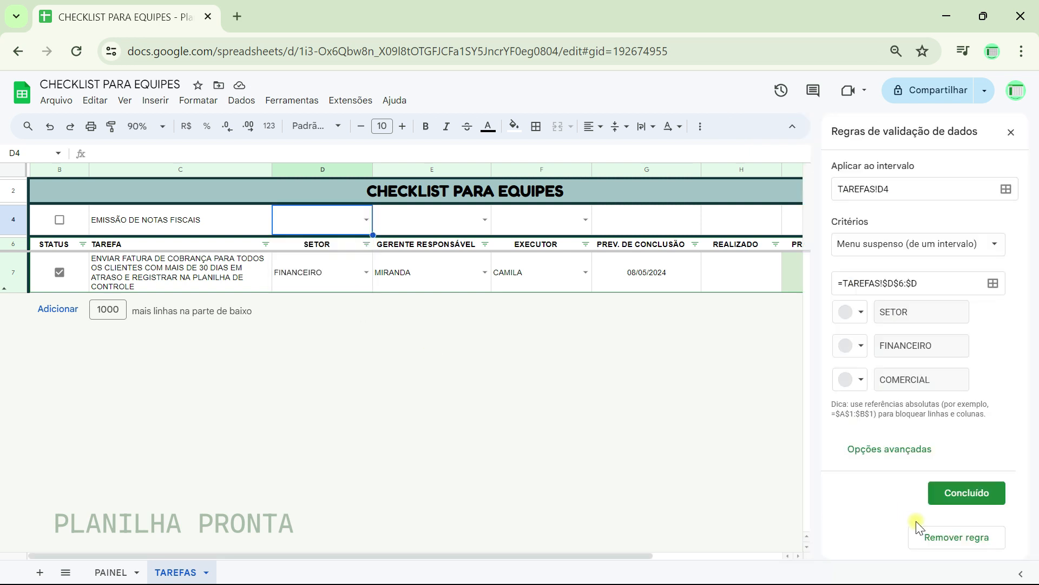
pyautogui.click(957, 538)
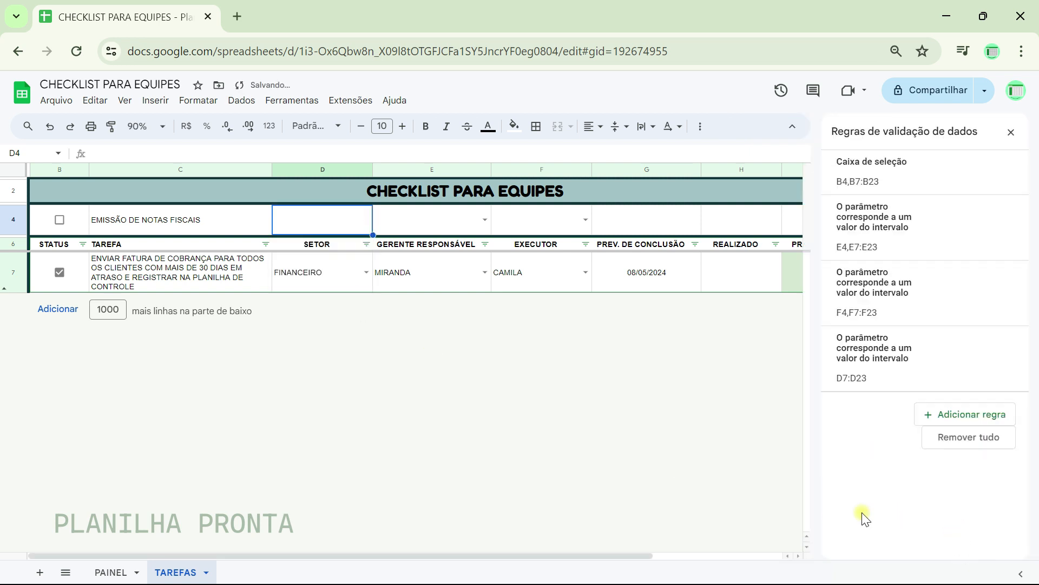
pyautogui.click(521, 447)
pyautogui.click(1011, 133)
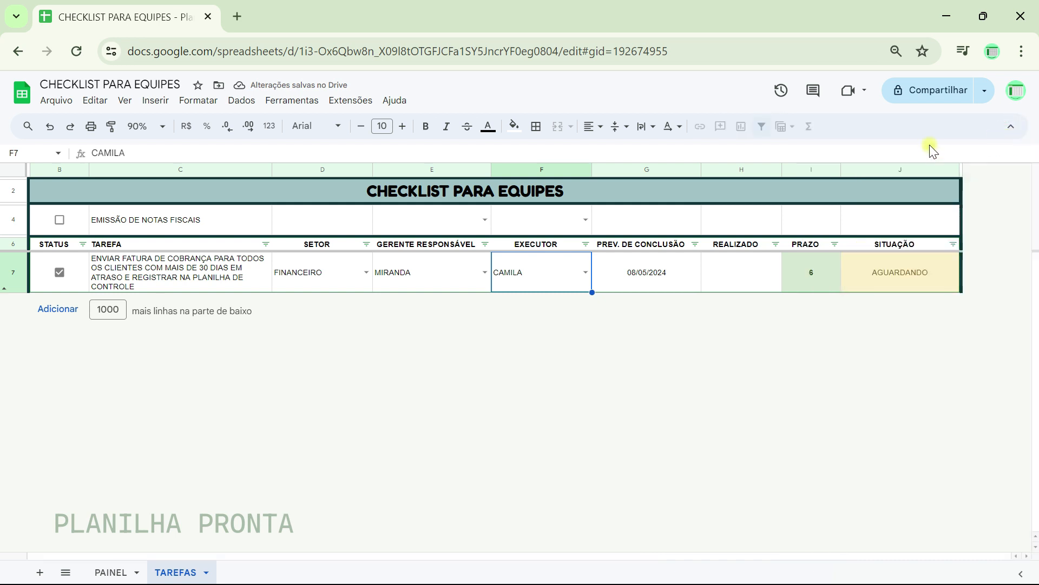
# - Add a data validation rule to D4 with the criterion Menu suspenso (de um intervalo)
pyautogui.click(305, 222)
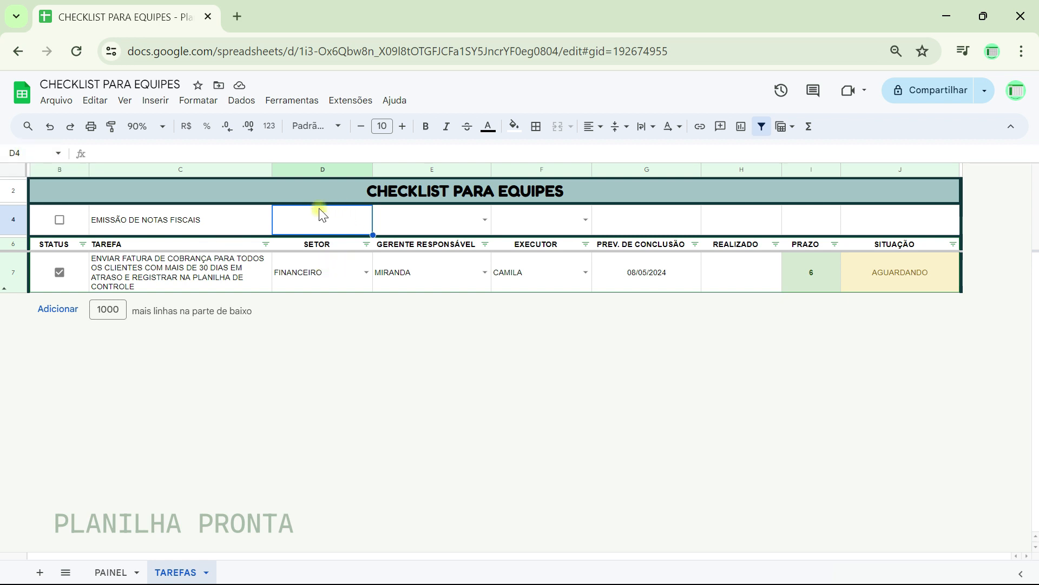
pyautogui.click(239, 101)
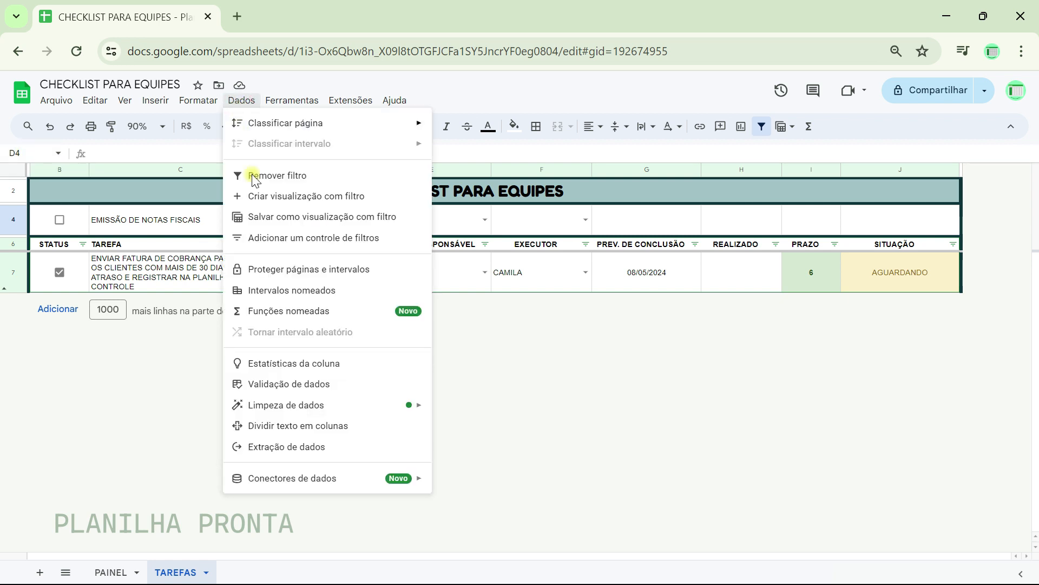
pyautogui.click(302, 388)
pyautogui.moveTo(835, 372)
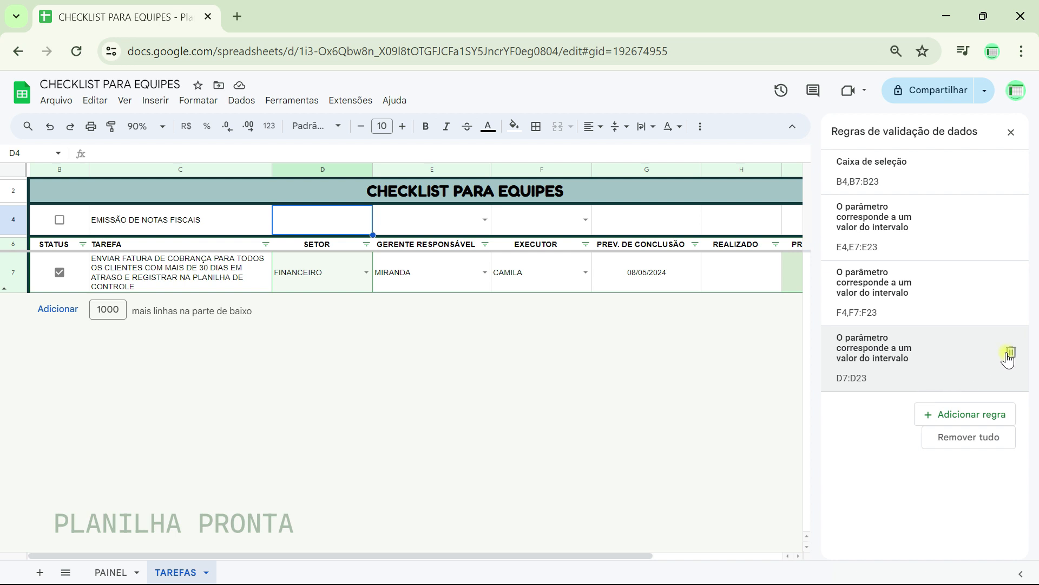
pyautogui.click(947, 417)
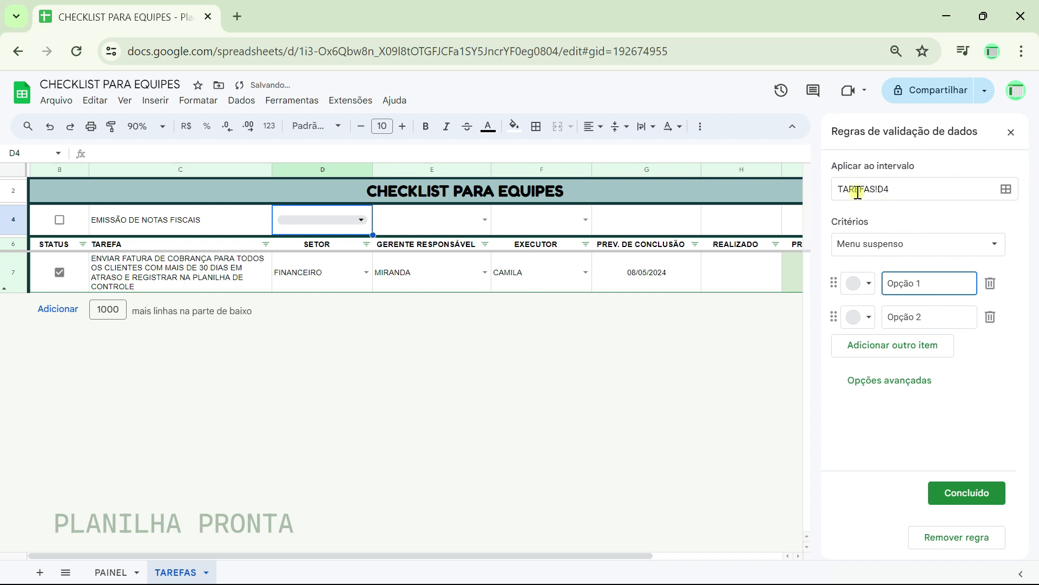
pyautogui.click(968, 250)
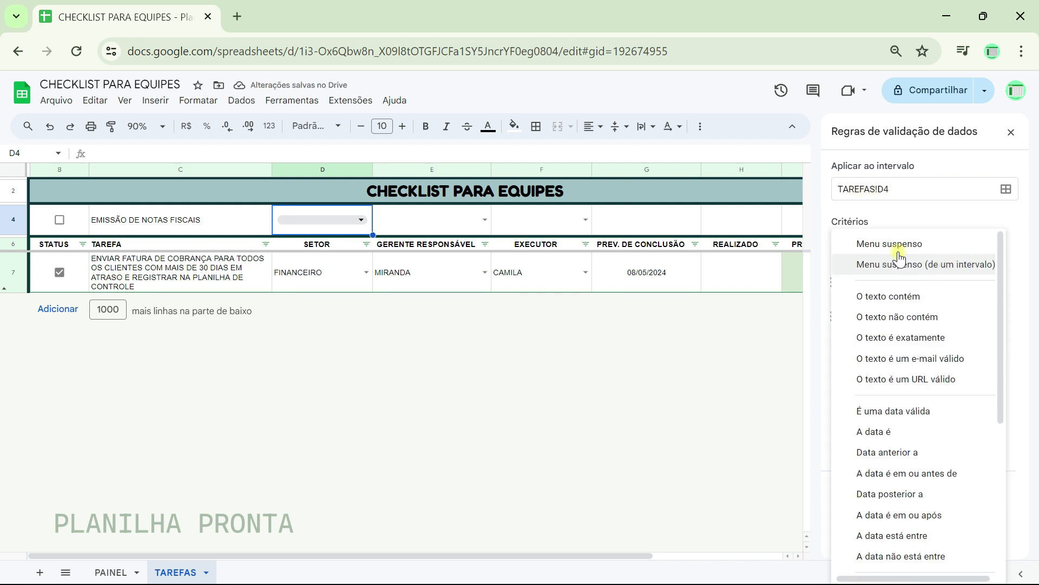
pyautogui.click(950, 269)
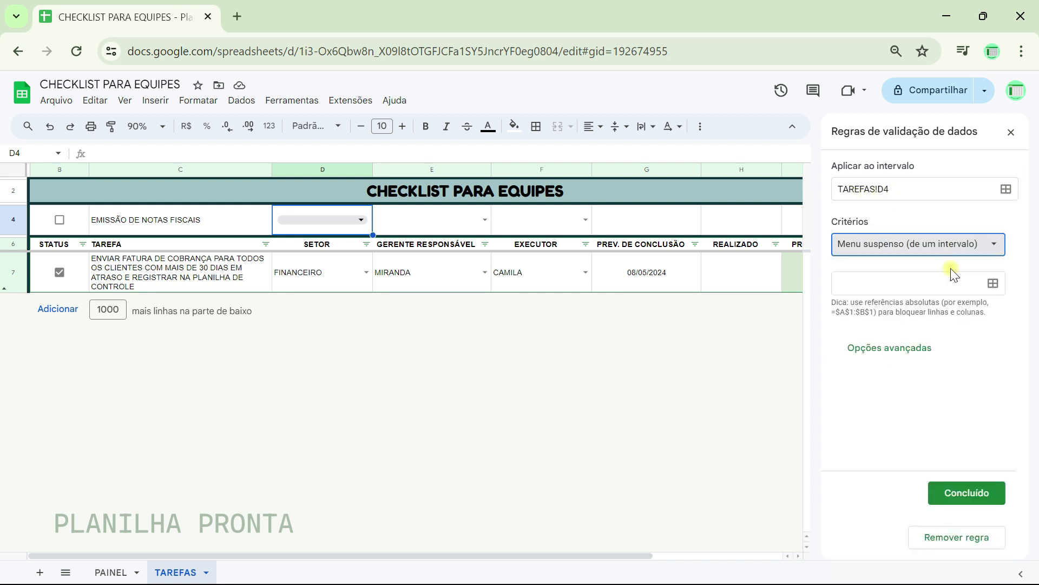
# - Set the D4 dropdown's source to the open-ended range TAREFAS!D6:D, starting at the SETOR header
pyautogui.click(993, 282)
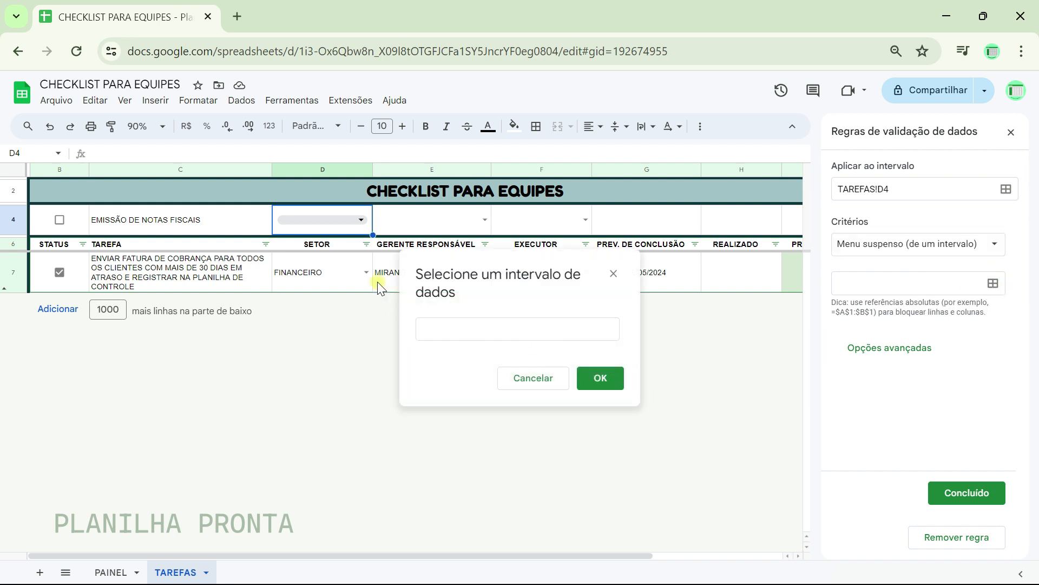
pyautogui.click(328, 250)
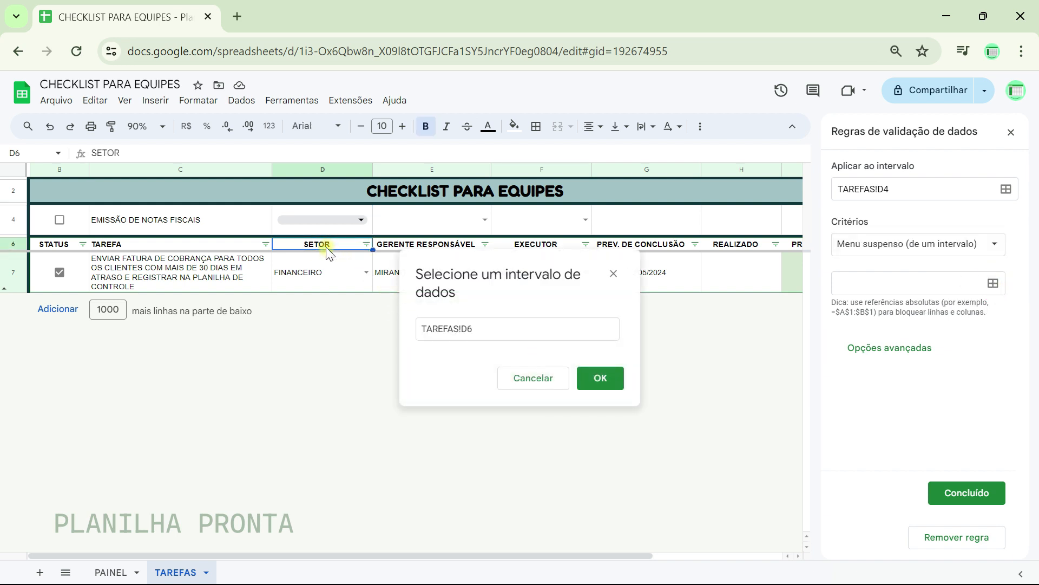
pyautogui.hotkey('ctrl', 'shift', 'Down')
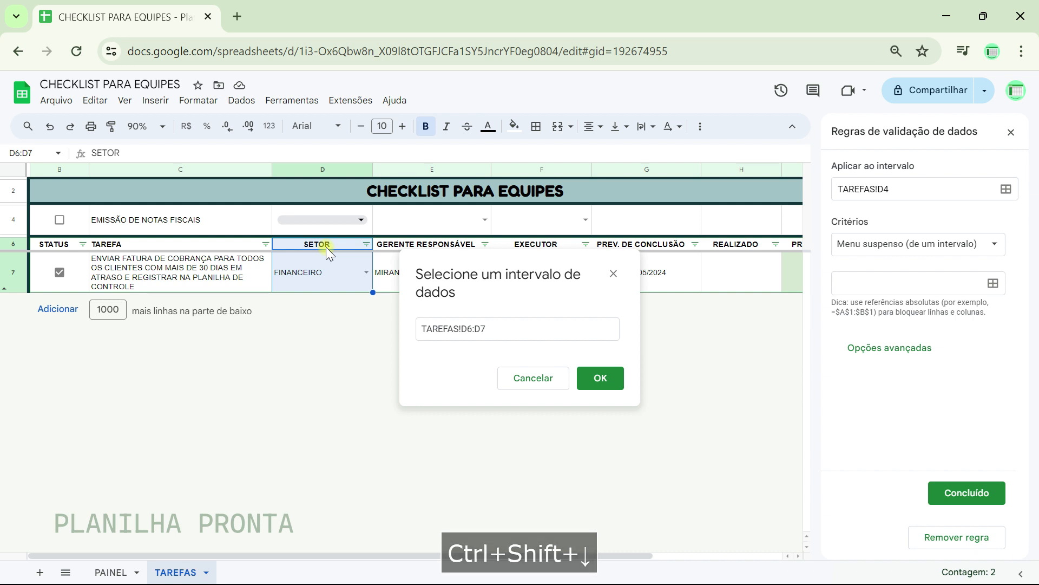
pyautogui.click(493, 327)
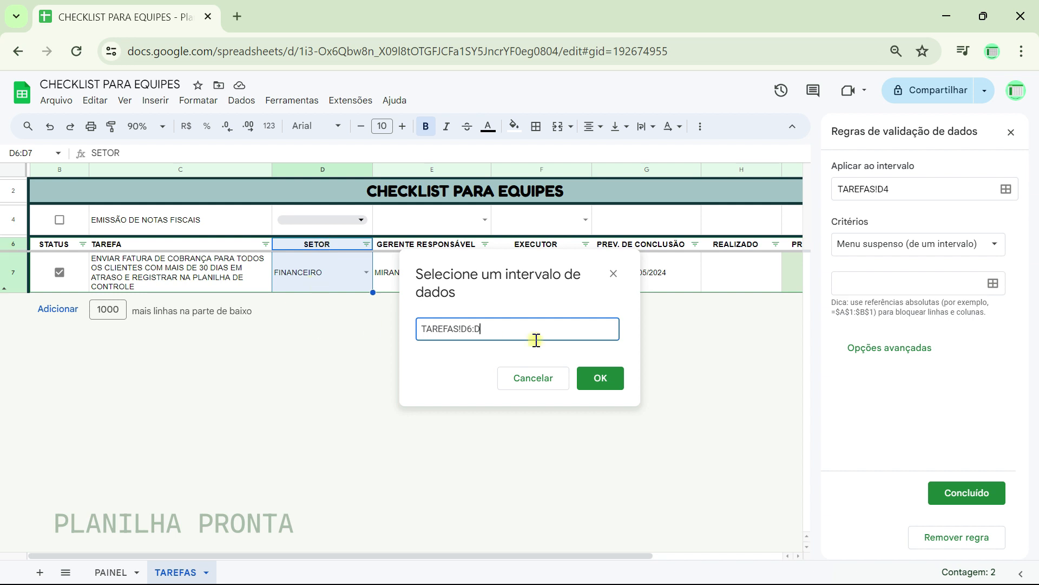
pyautogui.click(604, 383)
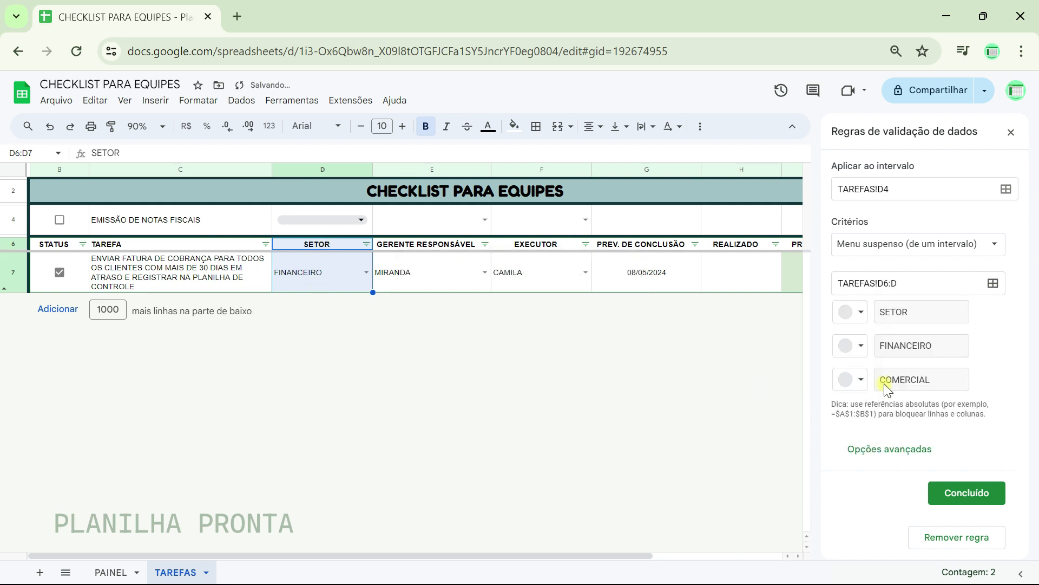
# - Set the D4 rule's advanced options to Mostrar um aviso and display style Seta, and save the rule
pyautogui.click(903, 453)
pyautogui.scroll(-4, 902, 422)
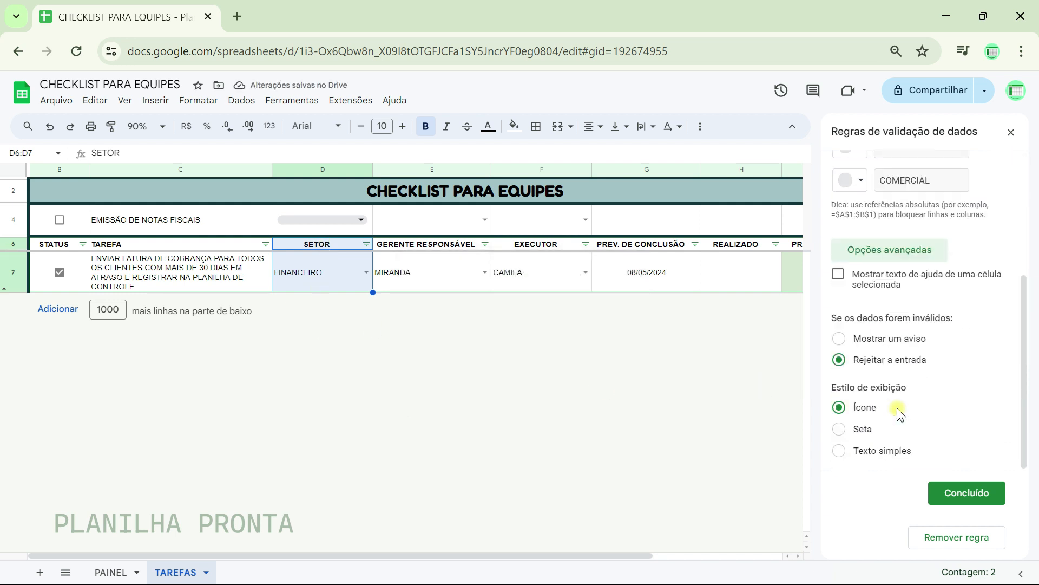
pyautogui.click(838, 339)
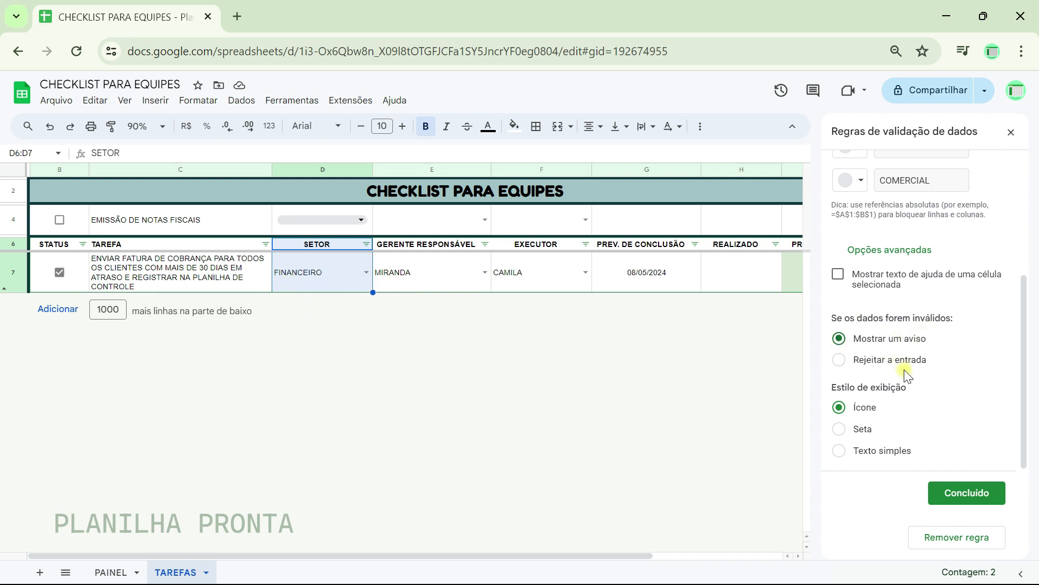
pyautogui.click(841, 429)
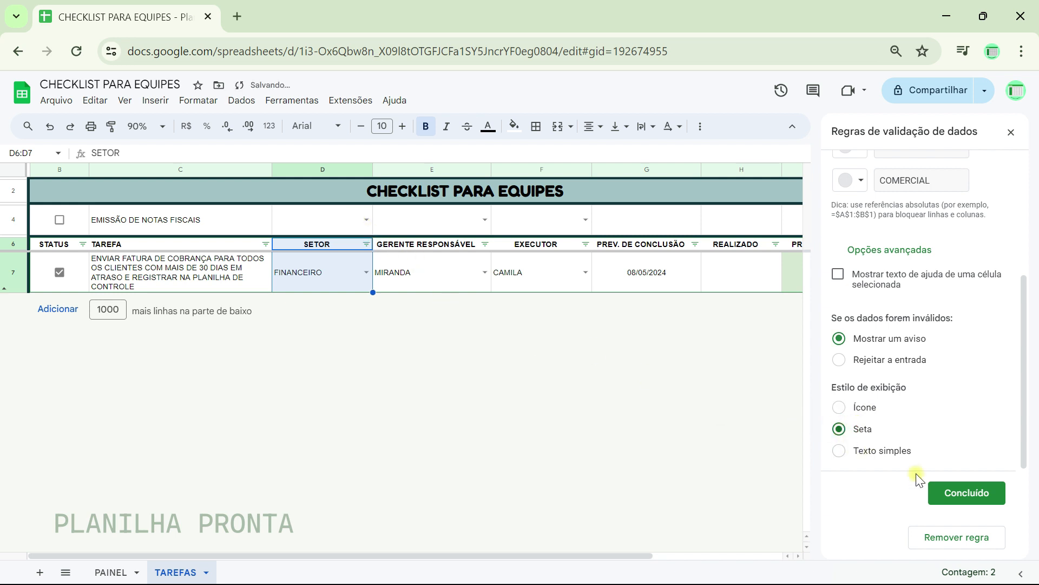
pyautogui.click(964, 494)
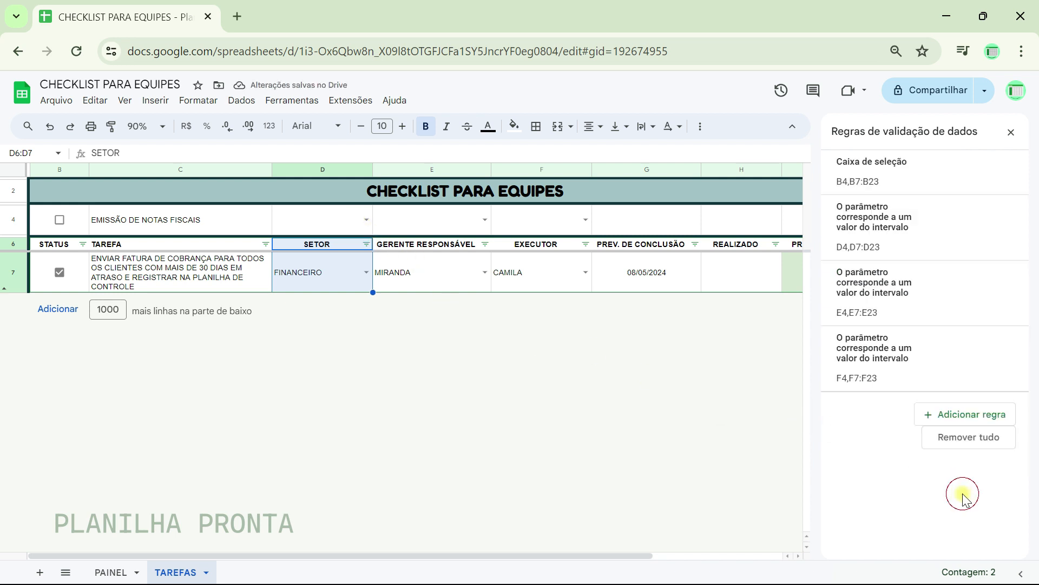
# - Set the SETOR entry in D4 to FINANCEIRO from the cell's dropdown suggestions
pyautogui.click(333, 218)
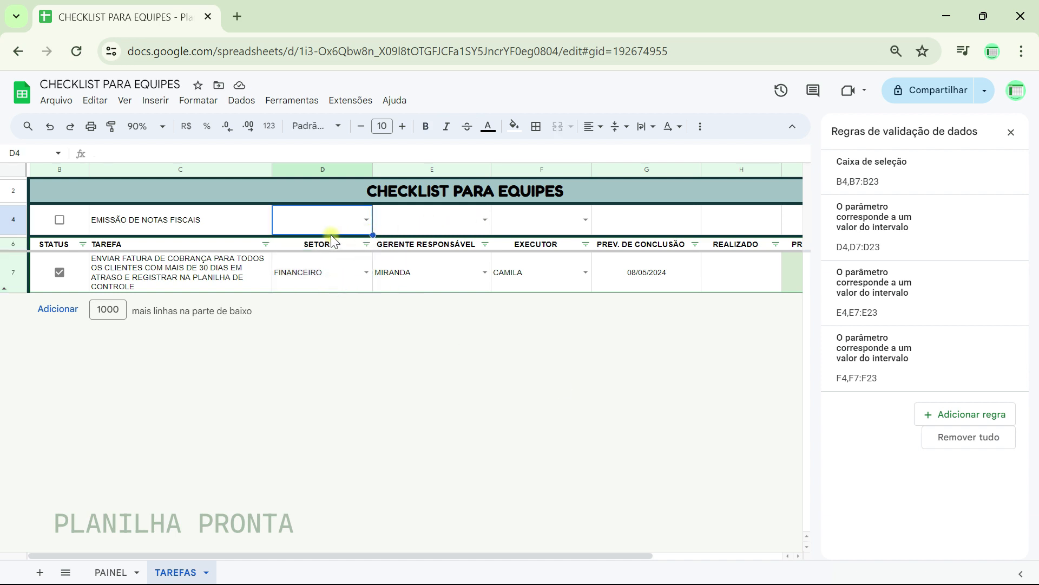
pyautogui.click(315, 227)
pyautogui.write('FIN')
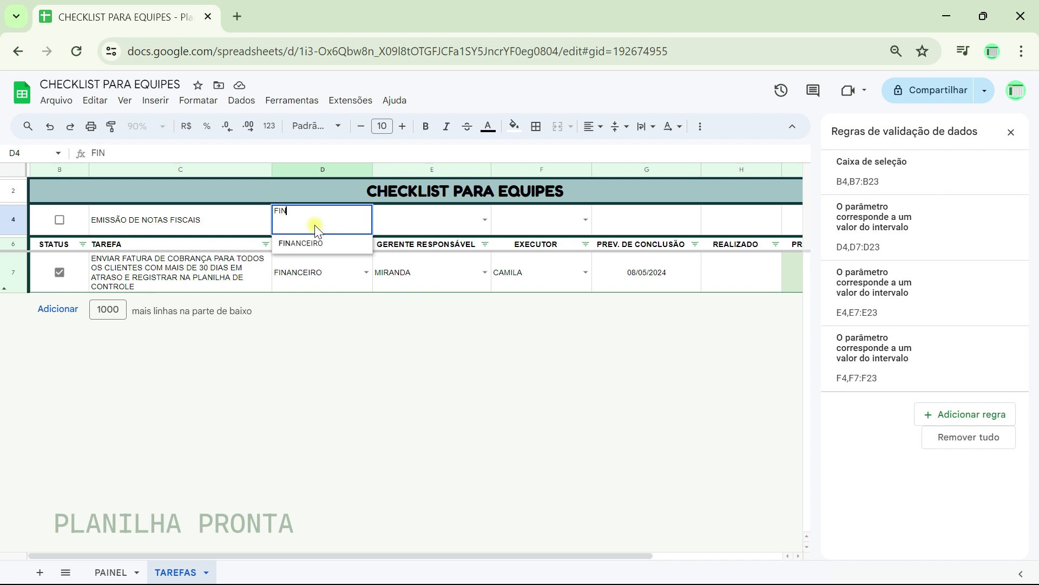
pyautogui.click(298, 247)
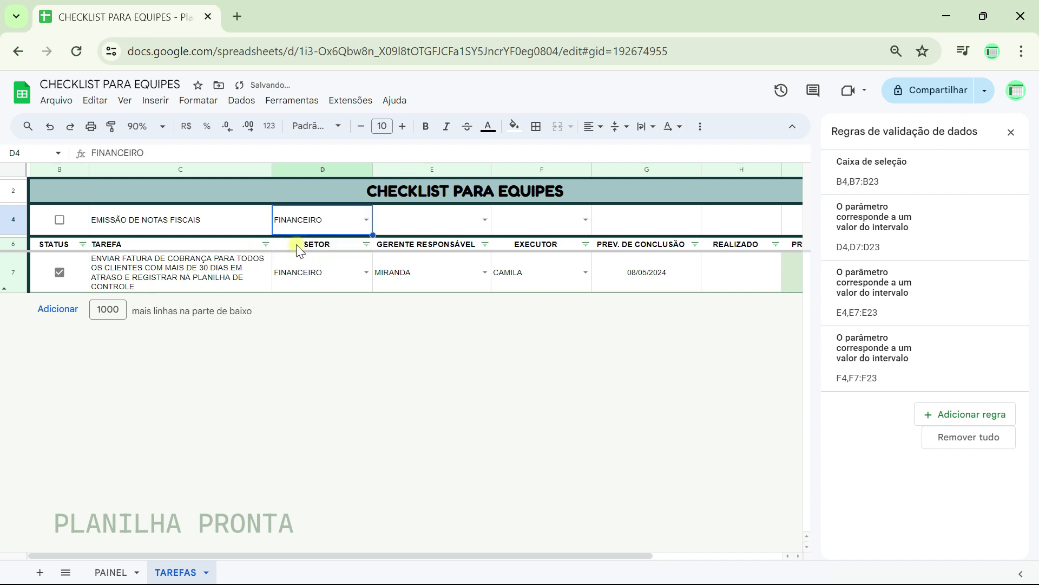
pyautogui.click(411, 224)
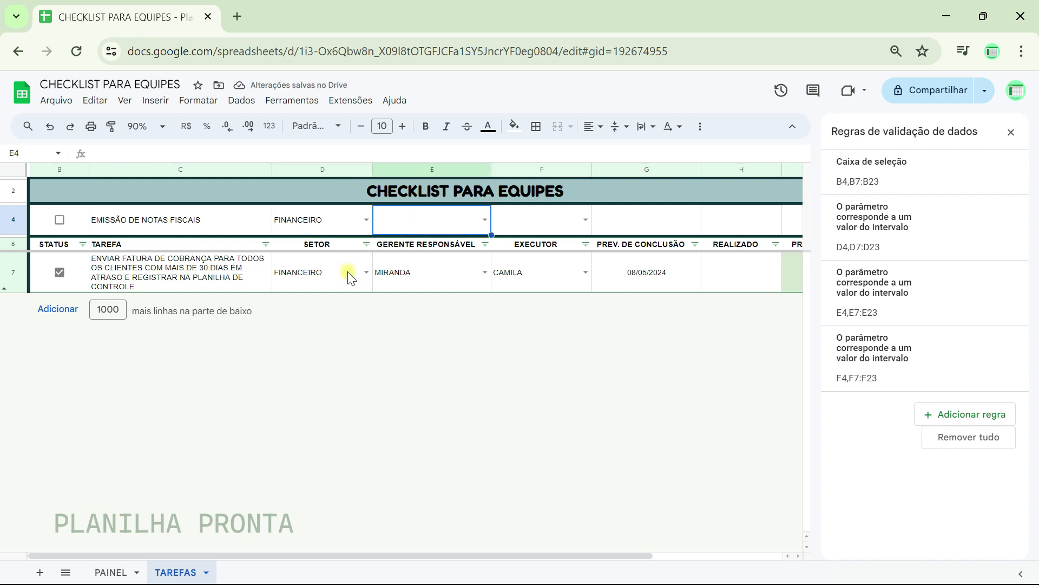
# - Change the SETOR of the existing task in row 7 to COMERCIAL
pyautogui.click(100, 268)
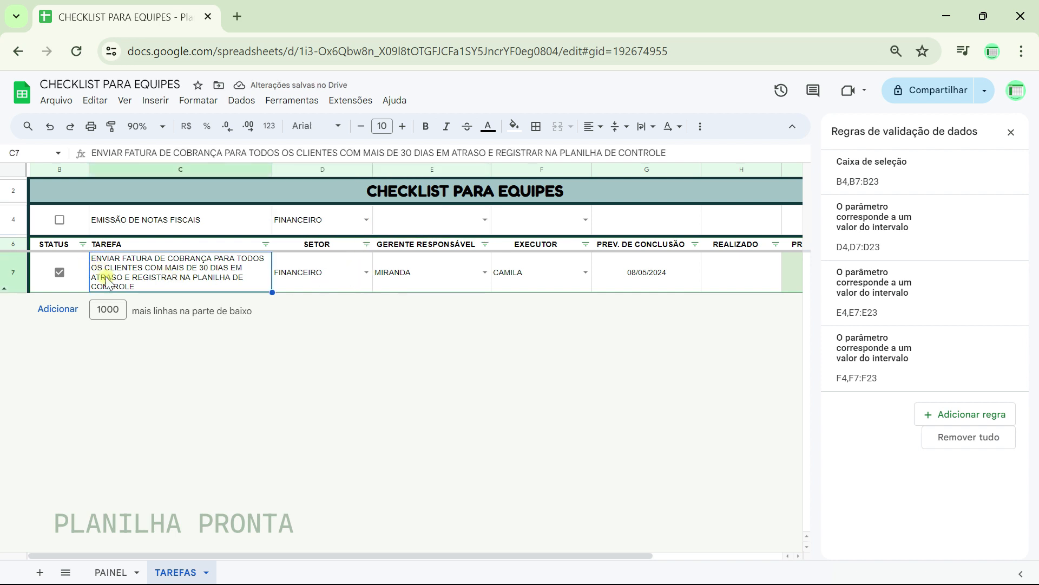
pyautogui.click(366, 273)
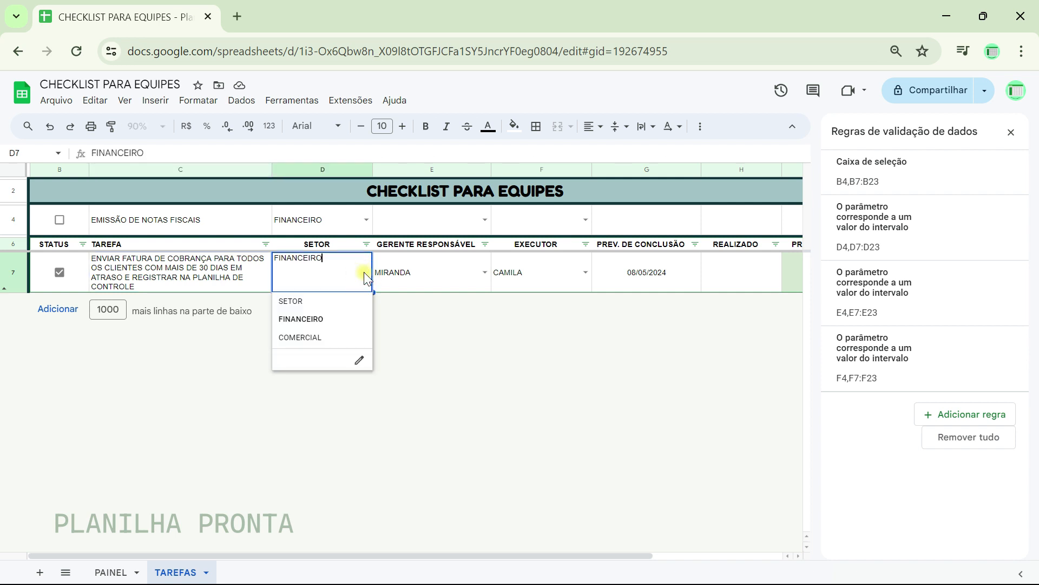
pyautogui.click(311, 338)
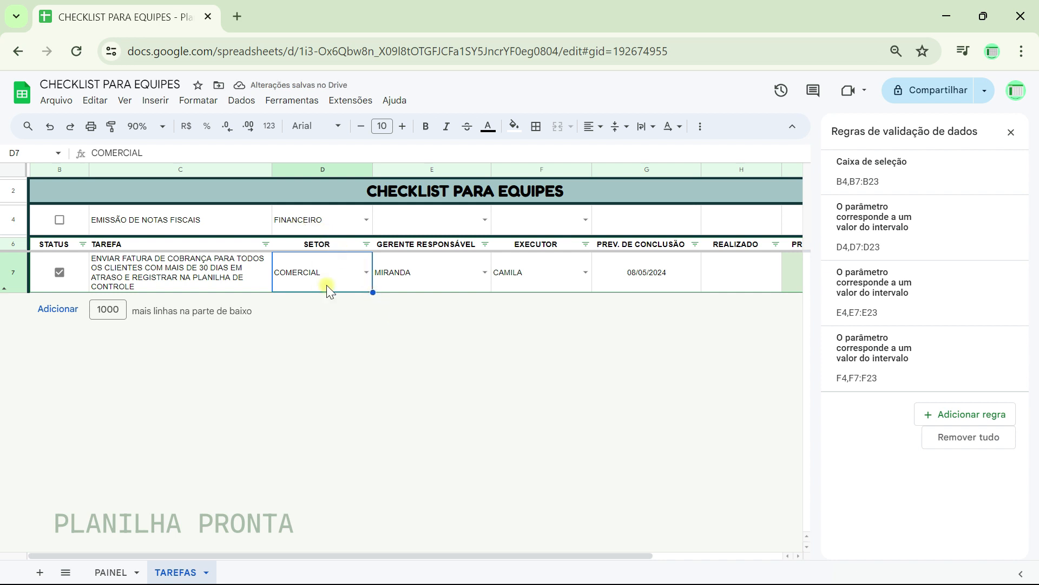
# - Enter the responsible manager's name in E4 and the executor's name in F4 of the entry row
pyautogui.click(340, 221)
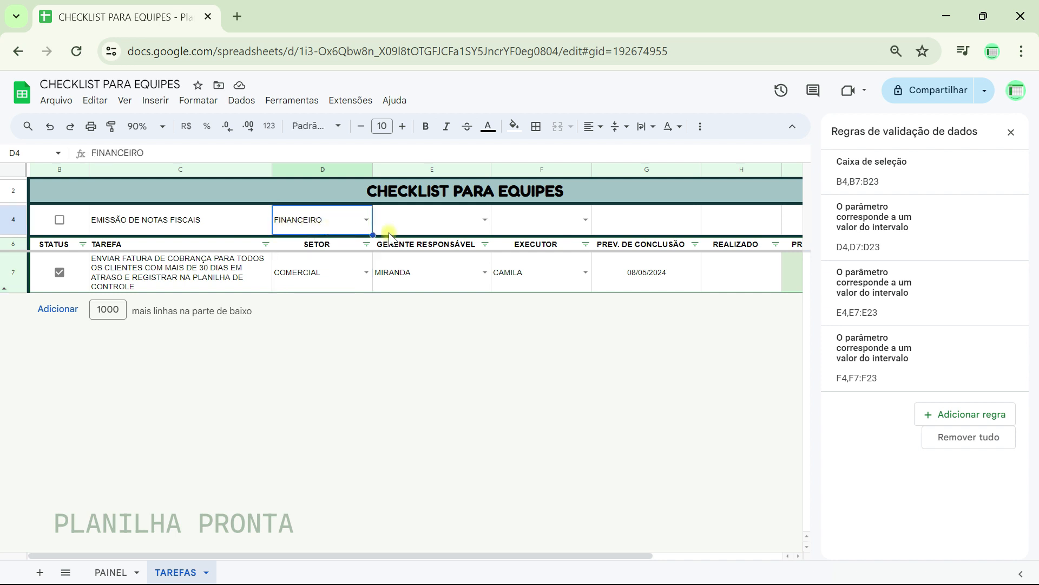
pyautogui.click(432, 219)
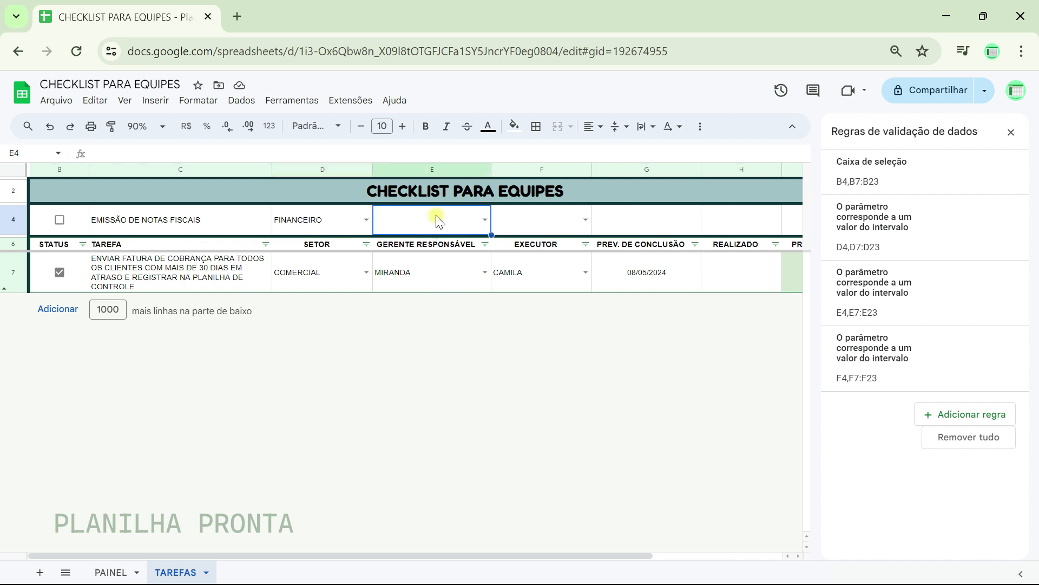
pyautogui.write('MARCOS')
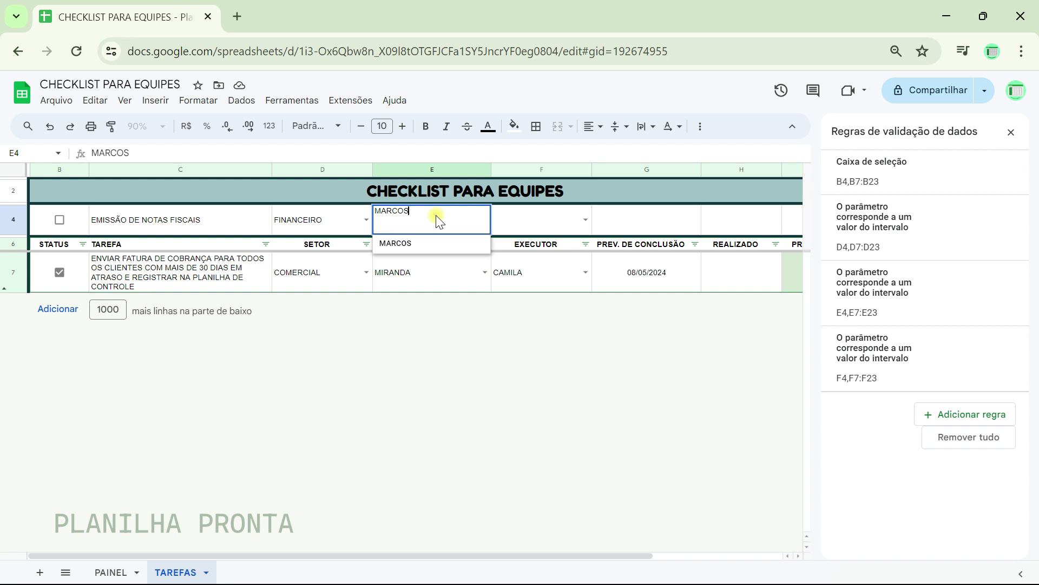
pyautogui.press('Tab')
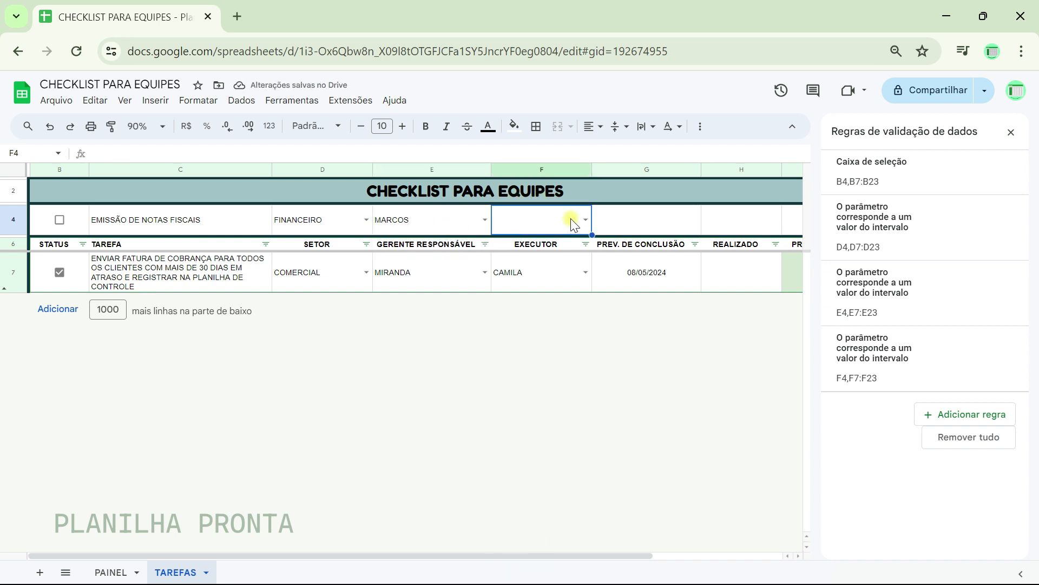
pyautogui.write('ALINE')
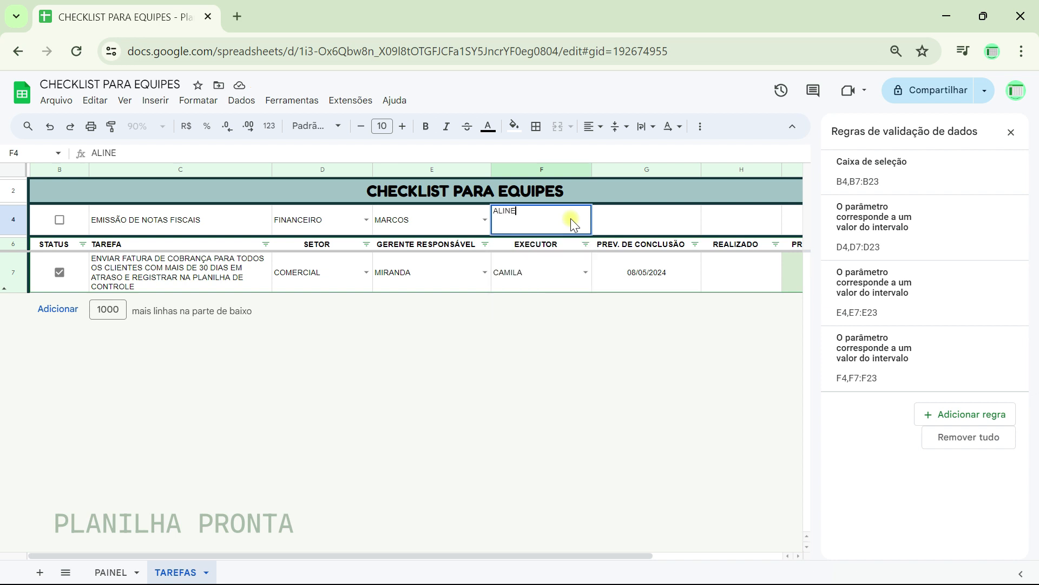
pyautogui.press('Tab')
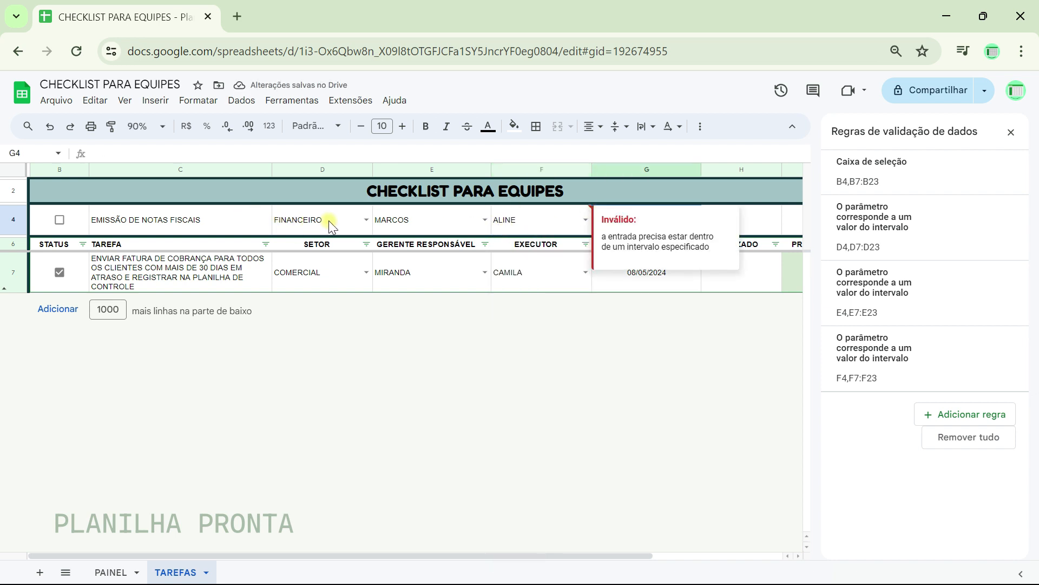
pyautogui.click(298, 230)
pyautogui.click(238, 102)
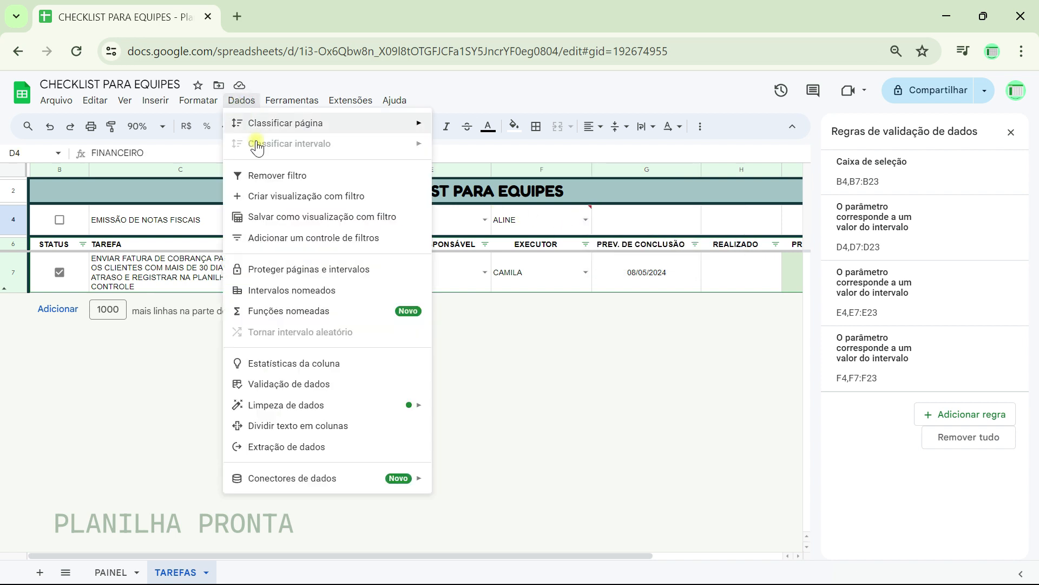
pyautogui.click(303, 383)
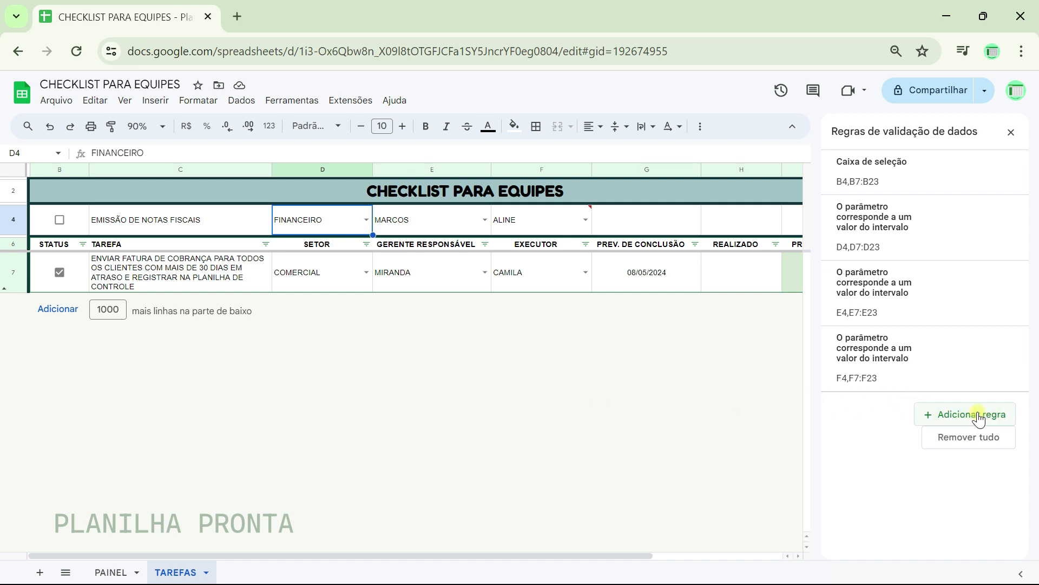
pyautogui.click(672, 287)
pyautogui.click(405, 227)
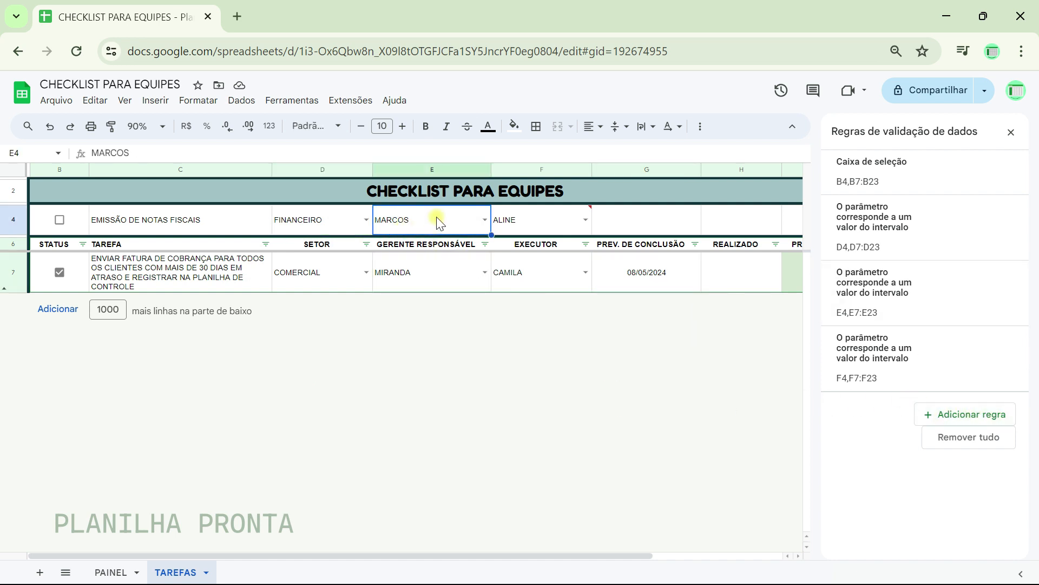
pyautogui.click(308, 212)
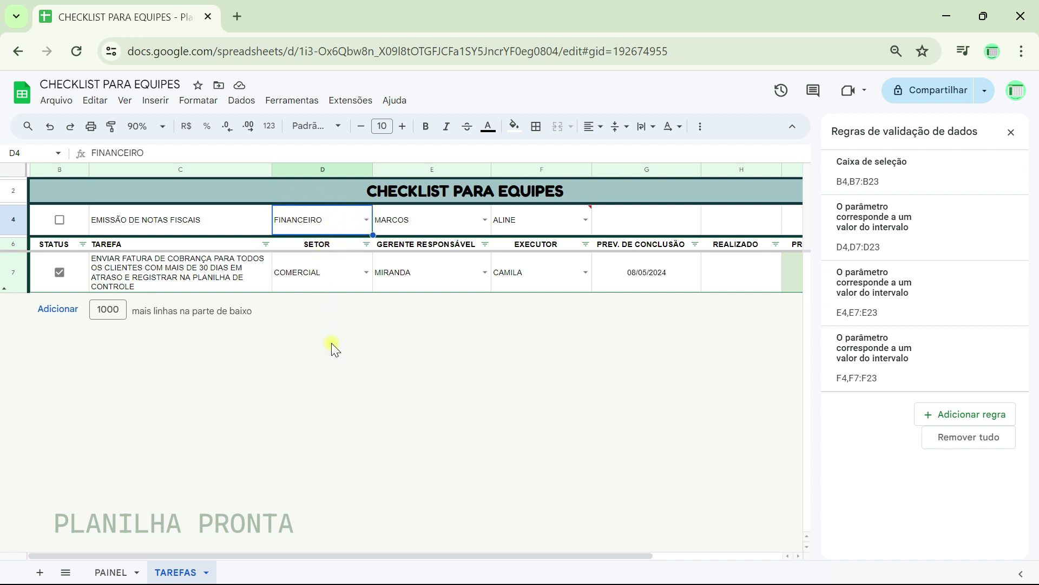
pyautogui.click(333, 222)
pyautogui.write('FIN')
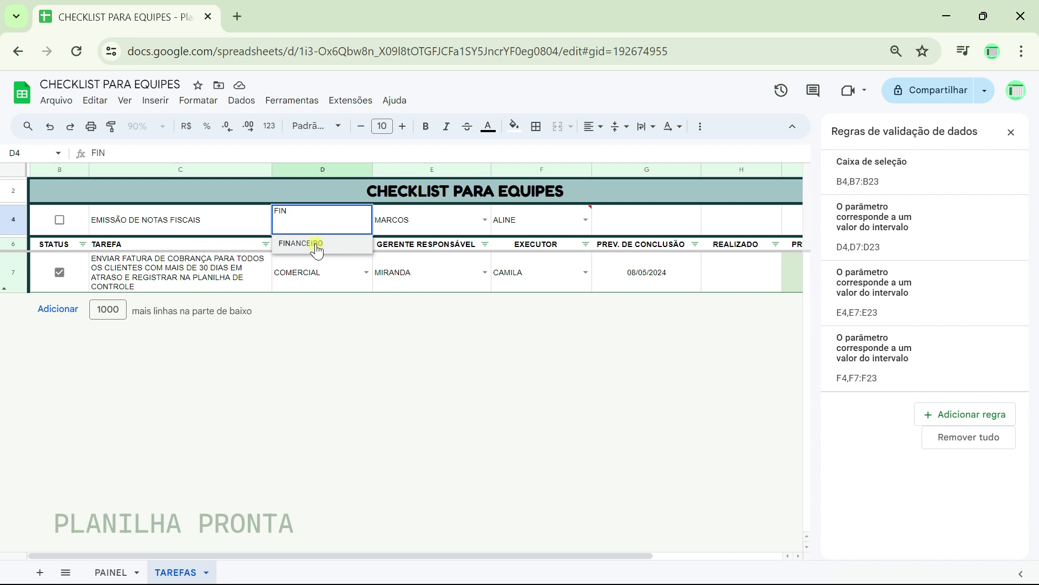
pyautogui.press('BackSpace')
pyautogui.press('BackSpace')
pyautogui.press('BackSpace')
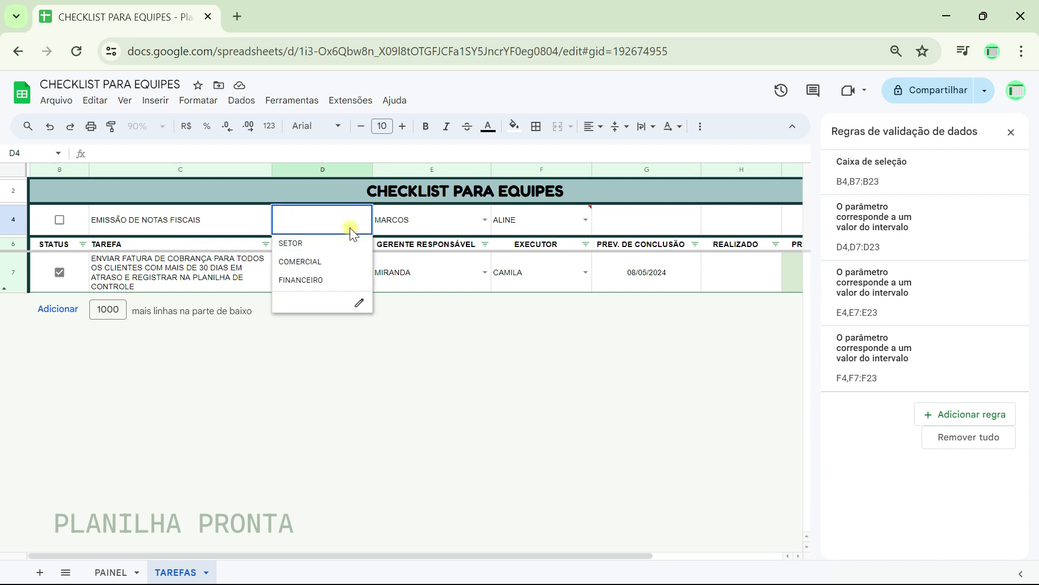
# - Enter GERENCIA as the SETOR value in D4 and close the data validation rules
pyautogui.write('GE')
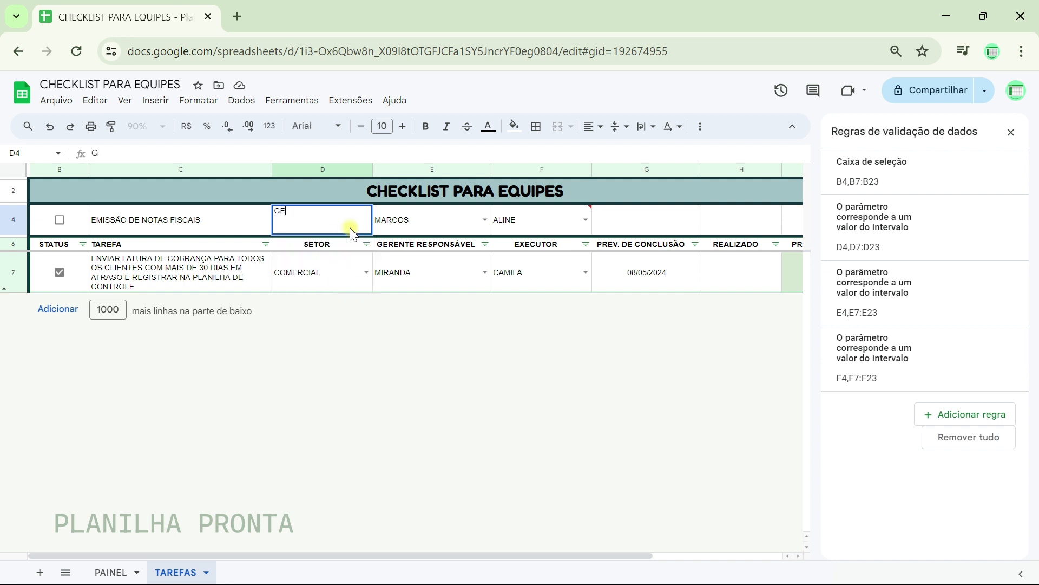
pyautogui.write('RENCIA')
pyautogui.press('Tab')
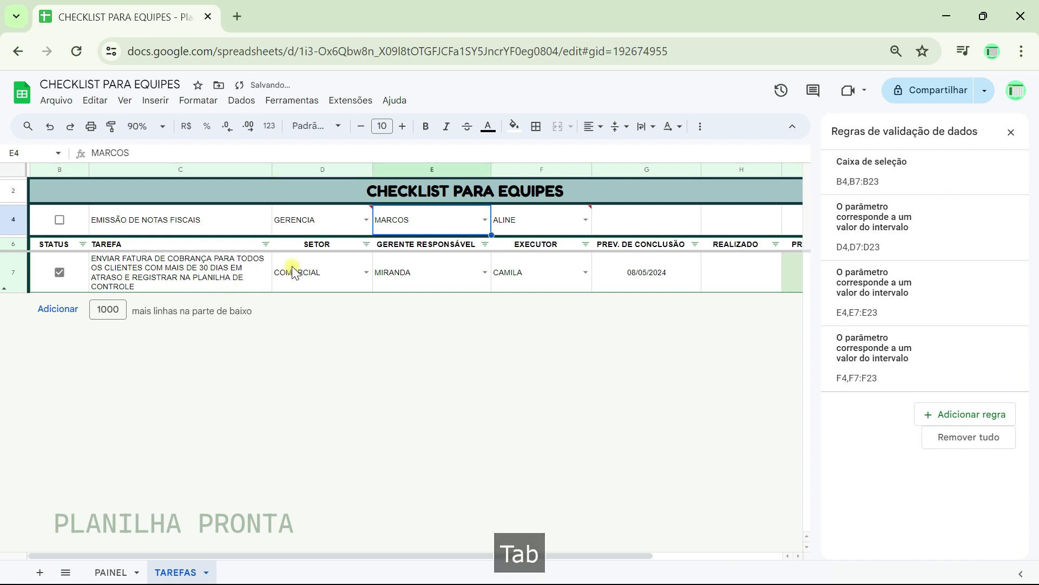
pyautogui.moveTo(362, 207)
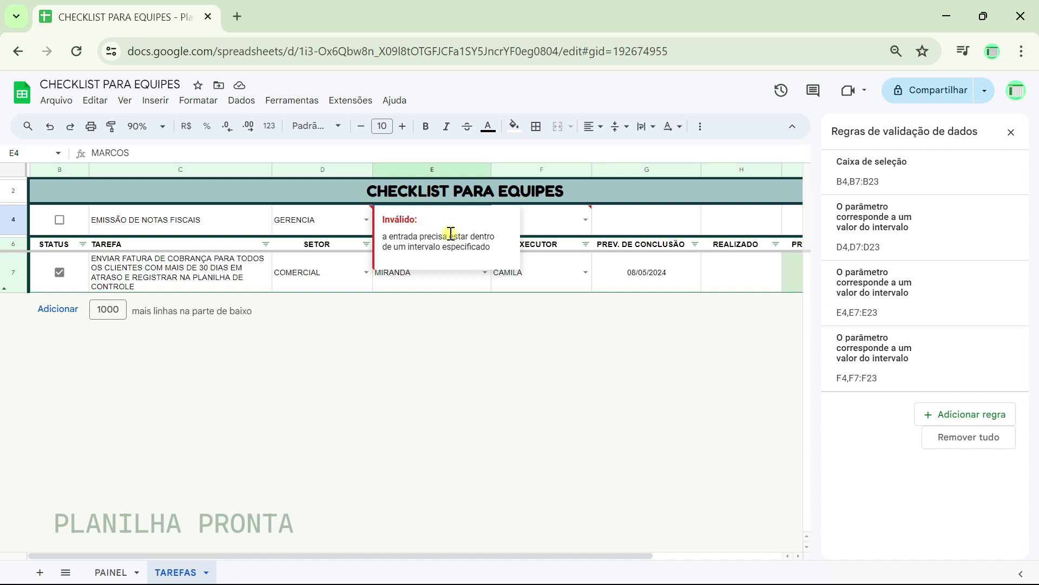
pyautogui.click(333, 227)
pyautogui.click(557, 218)
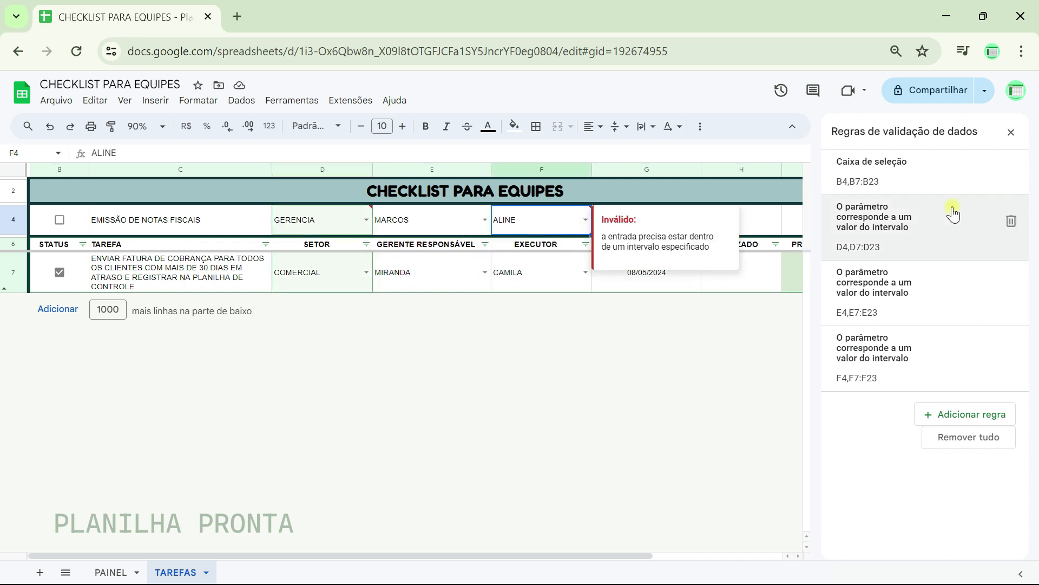
pyautogui.click(1011, 133)
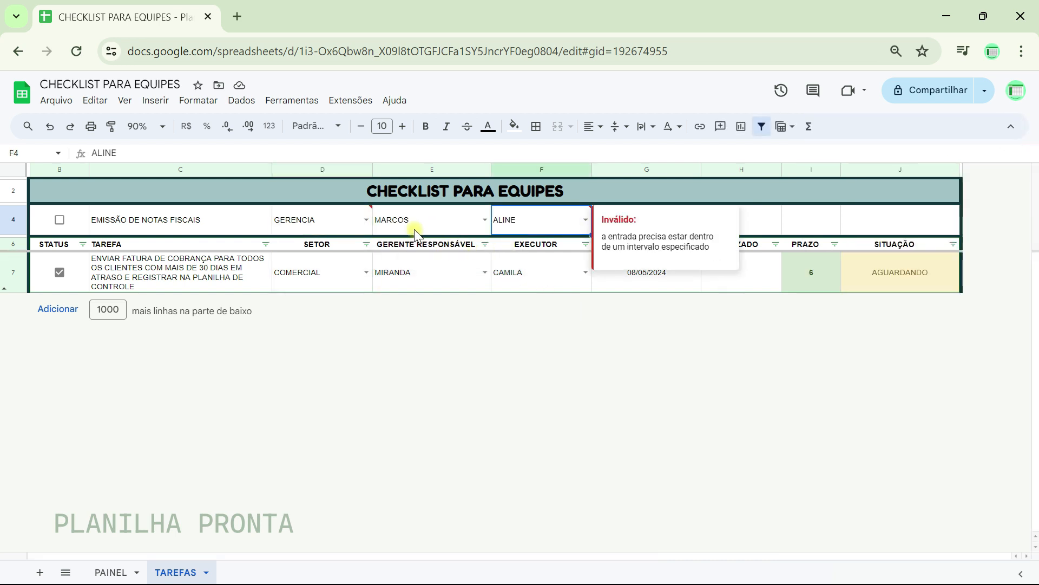
# - Copy the PREV. DE CONCLUSÃO date cell from G7 into G4 and set its date to 15/05/2024
pyautogui.click(314, 230)
pyautogui.press('Right')
pyautogui.press('Right')
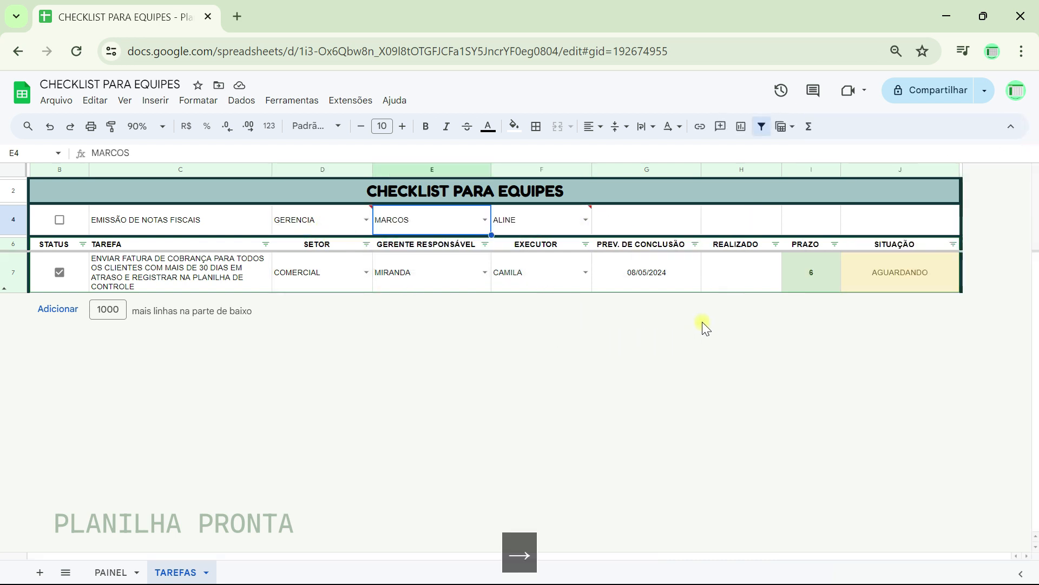
pyautogui.press('Right')
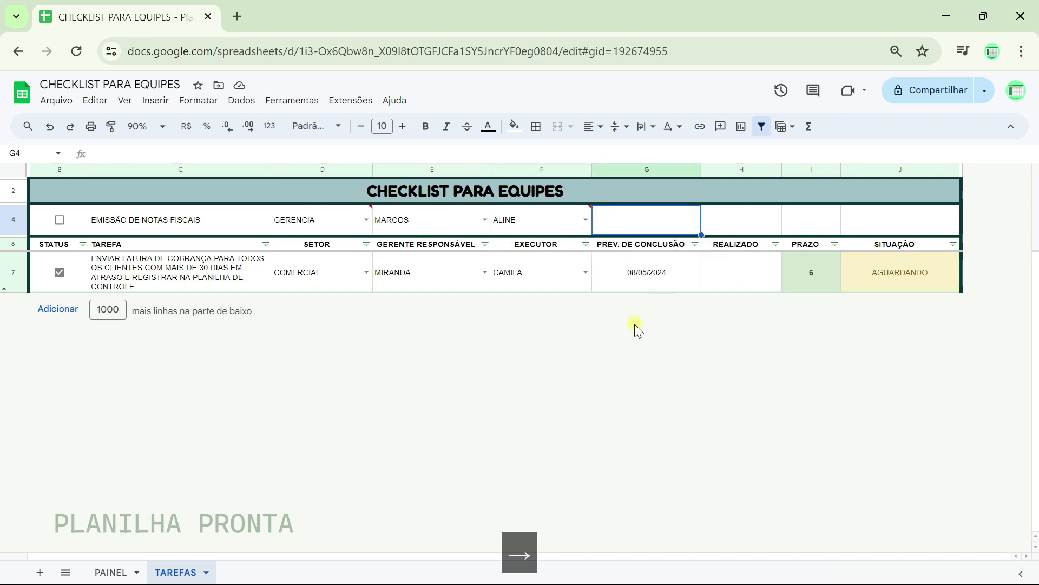
pyautogui.click(642, 274)
pyautogui.hotkey('ctrl', 'c')
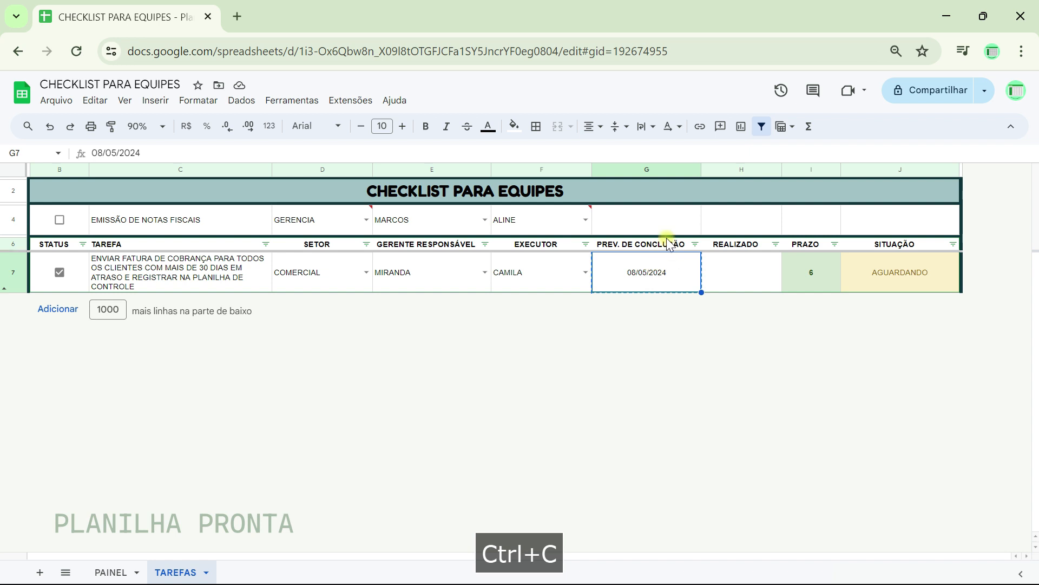
pyautogui.click(643, 226)
pyautogui.hotkey('ctrl', 'v')
pyautogui.doubleClick(637, 229)
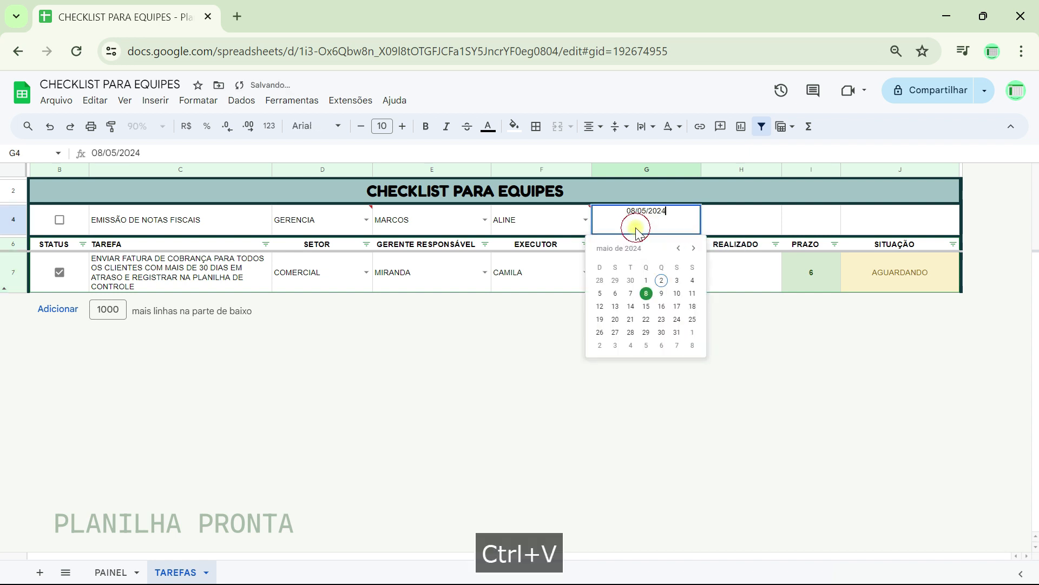
pyautogui.click(648, 308)
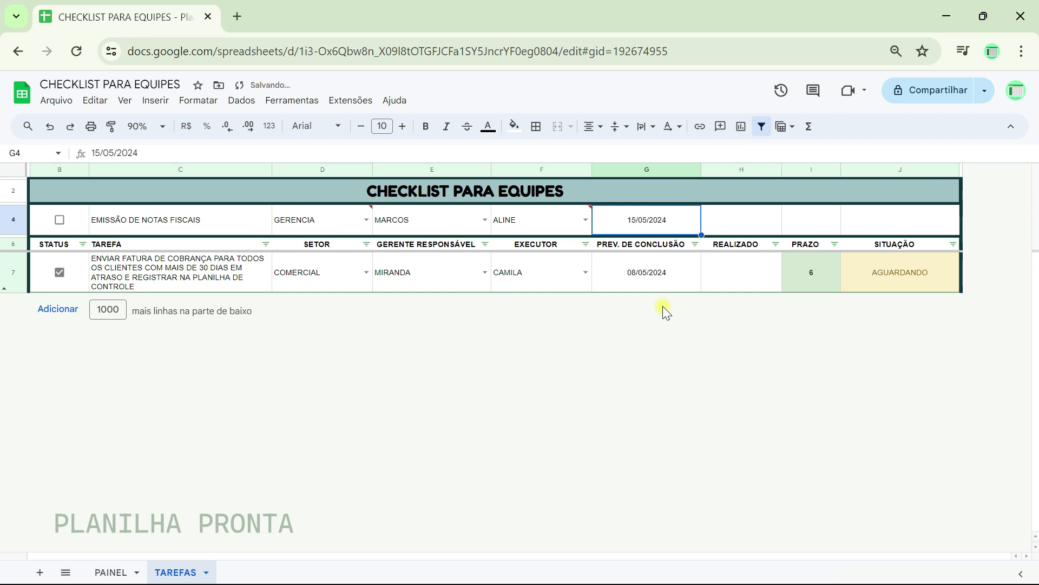
# - Copy the PRAZO formula from I7 into the entry row's cell I4
pyautogui.press('Right')
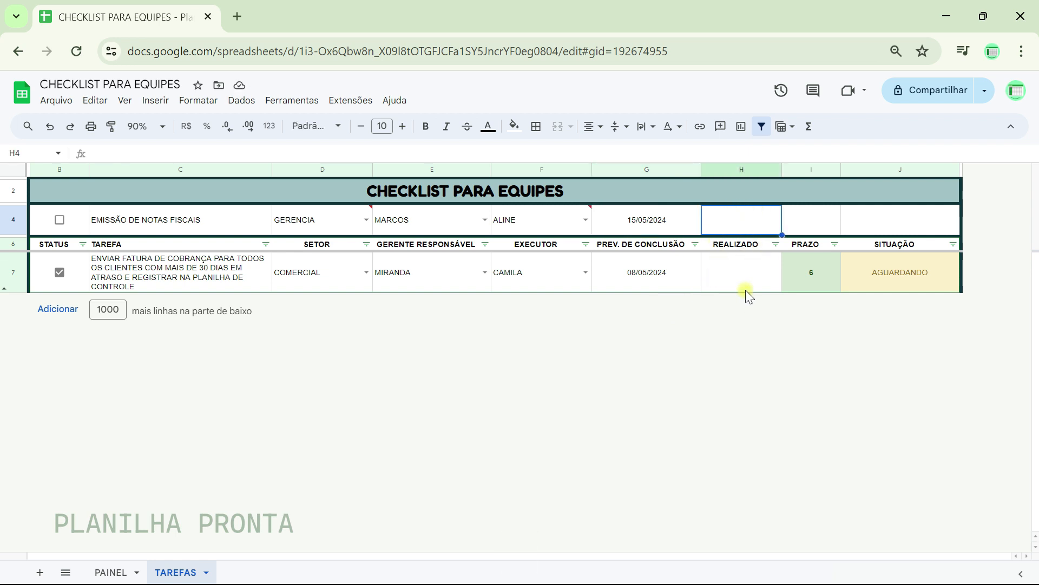
pyautogui.press('Right')
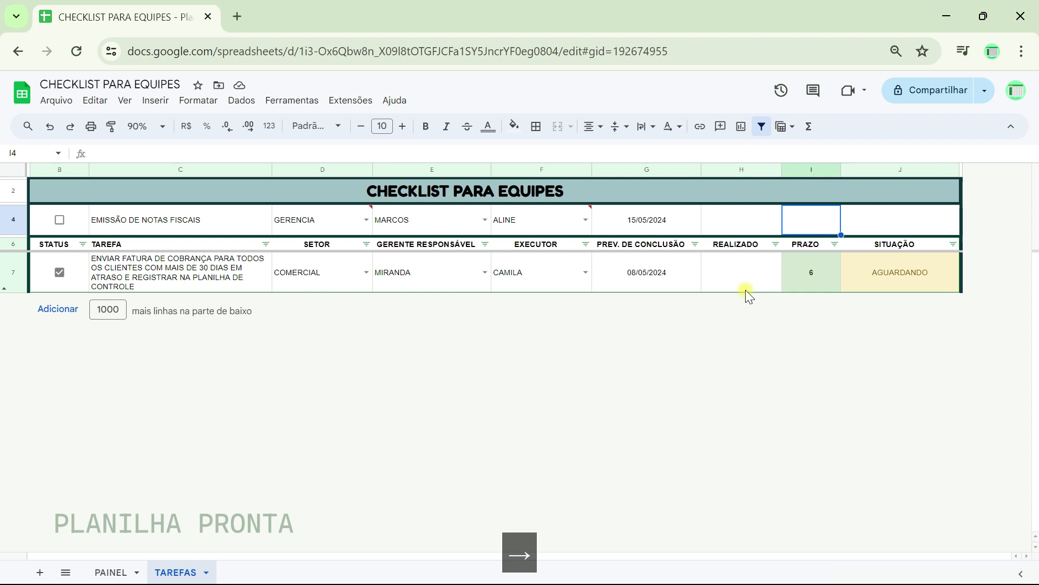
pyautogui.click(814, 274)
pyautogui.hotkey('ctrl', 'c')
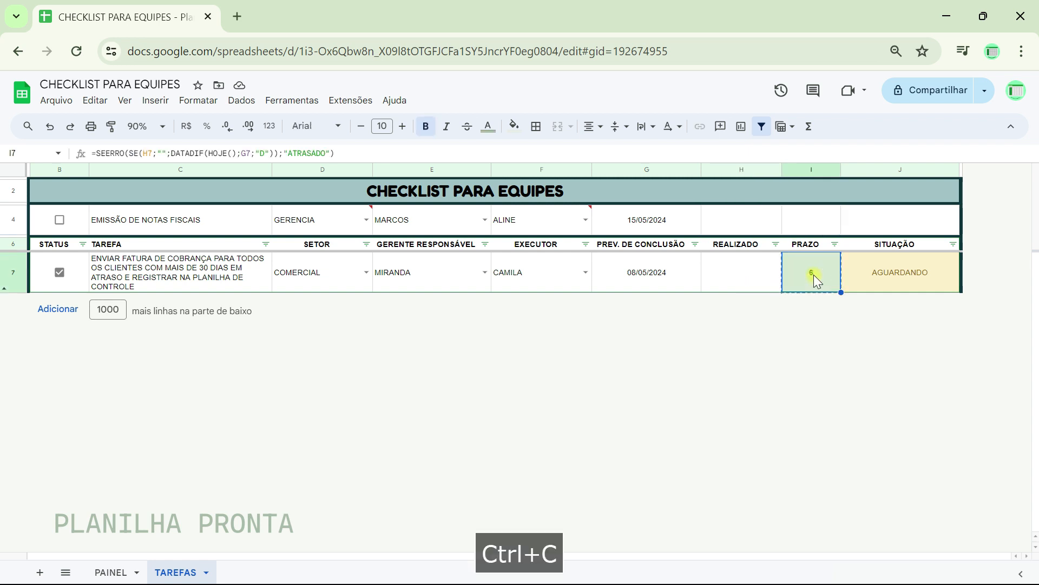
pyautogui.click(819, 228)
pyautogui.hotkey('ctrl', 'v')
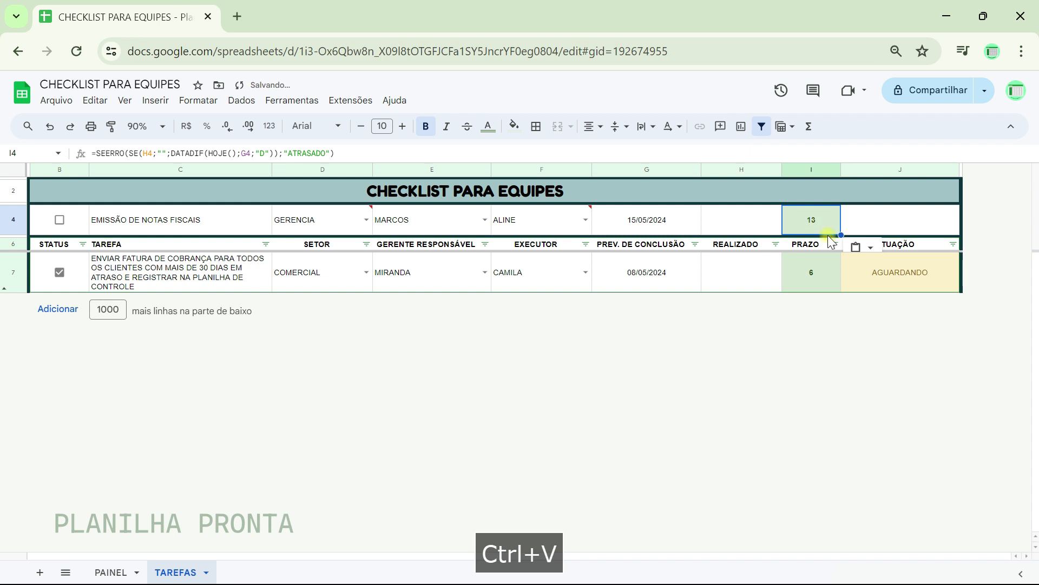
# - Copy the SITUAÇÃO formula from J7 into the entry row's cell J4
pyautogui.click(886, 285)
pyautogui.hotkey('ctrl', 'c')
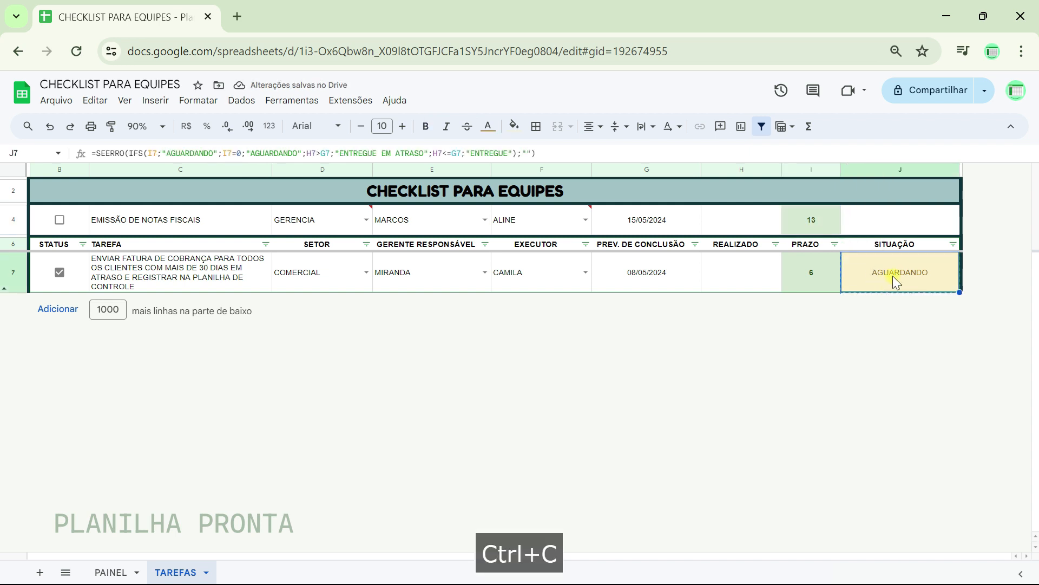
pyautogui.click(910, 231)
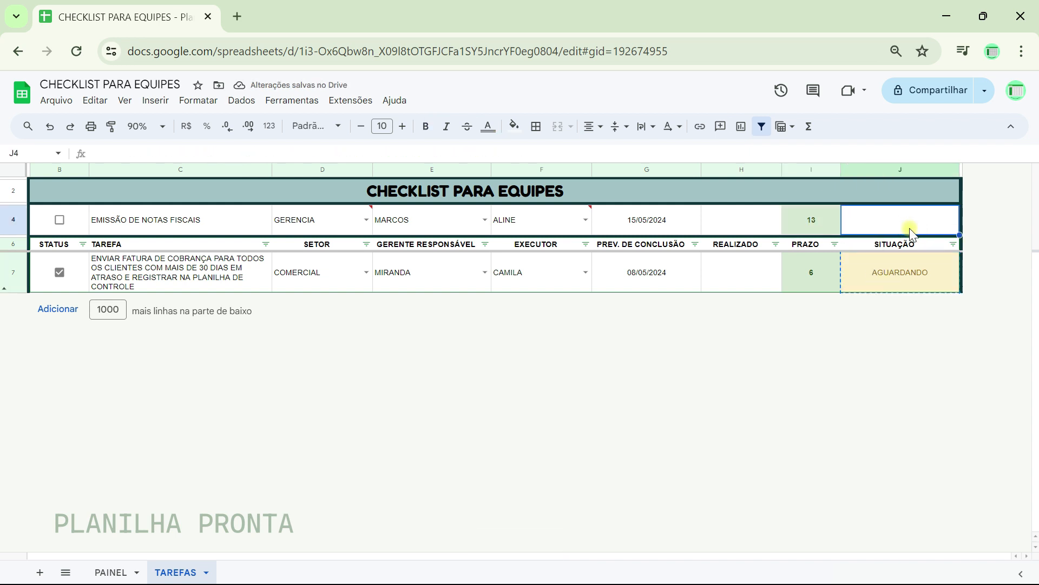
pyautogui.hotkey('ctrl', 'v')
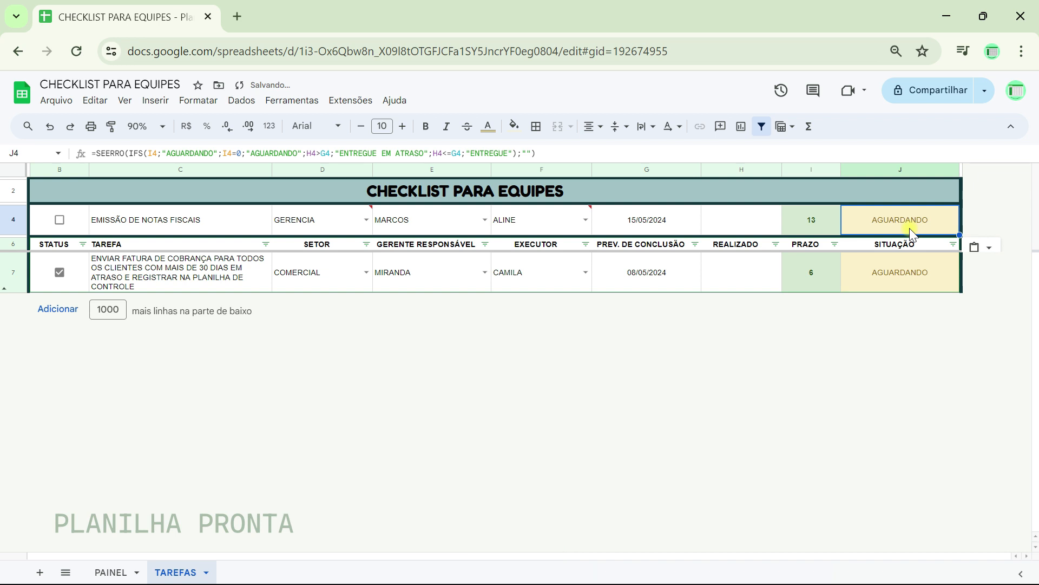
pyautogui.click(809, 219)
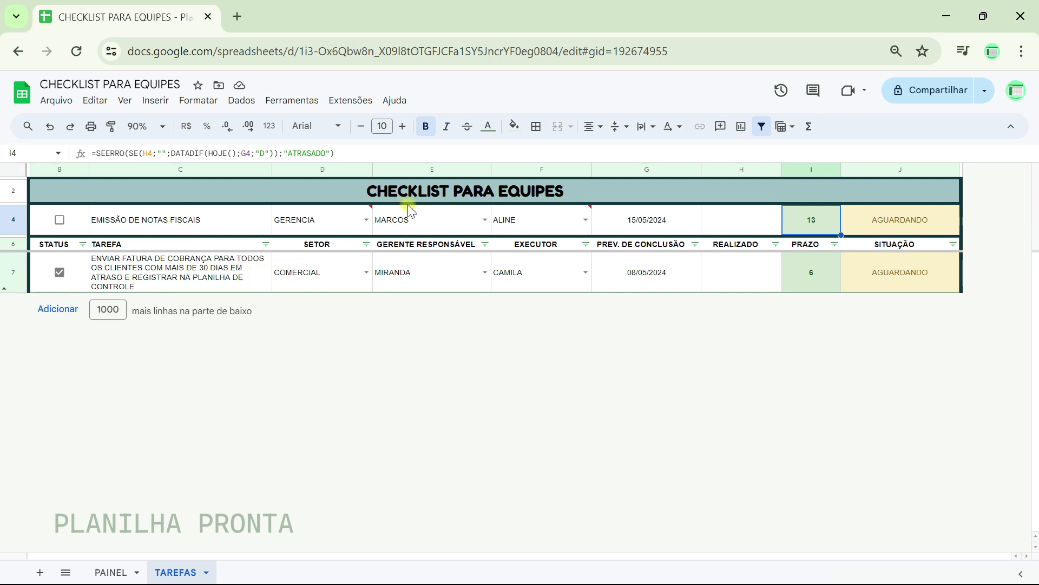
# - Start recording a new macro that uses absolute references
pyautogui.click(351, 104)
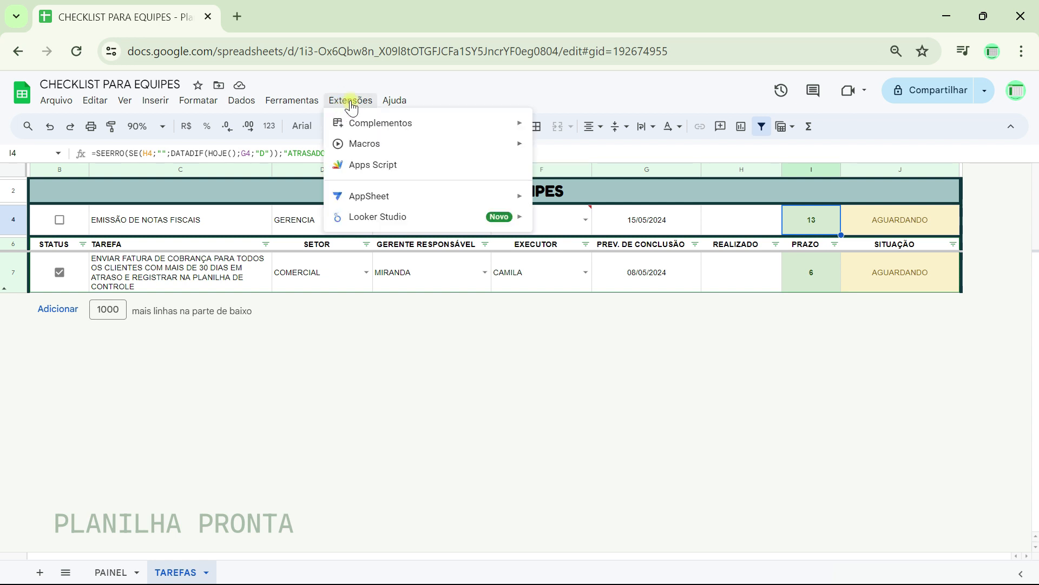
pyautogui.moveTo(362, 145)
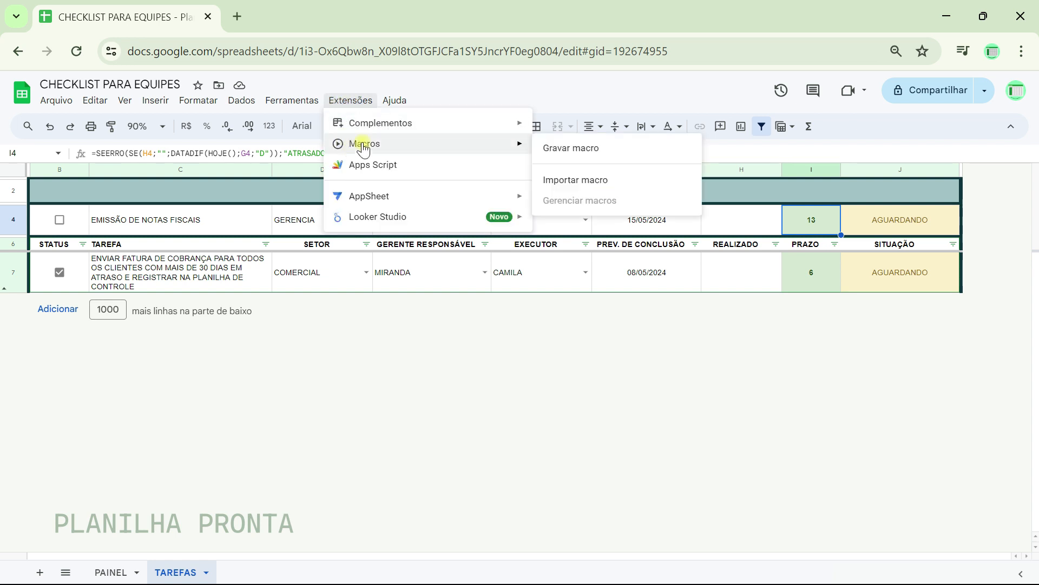
pyautogui.click(578, 150)
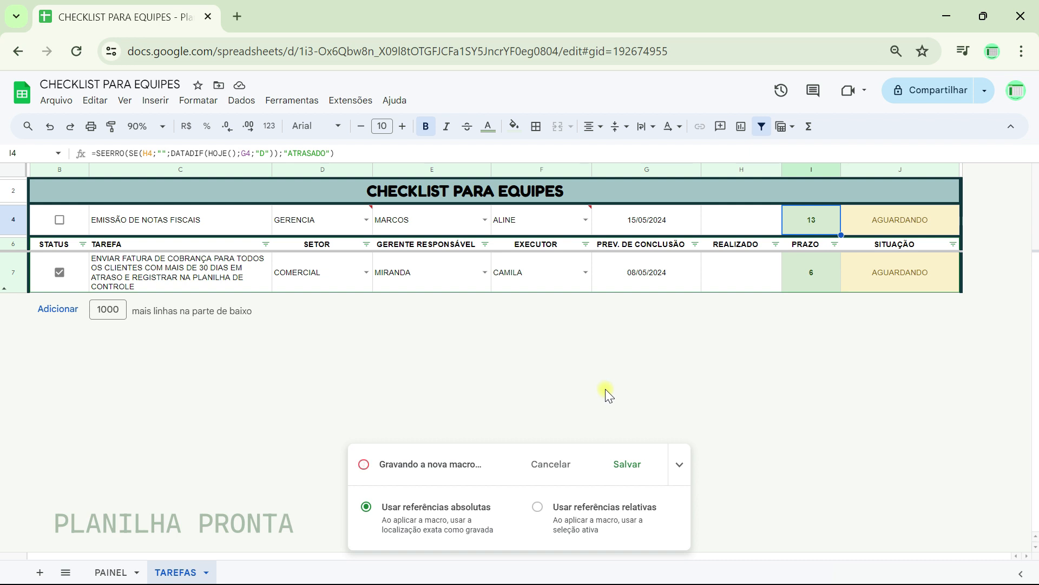
# - Copy entry row 4, insert one row above row 7, and paste the copied entry into the new row
pyautogui.click(11, 222)
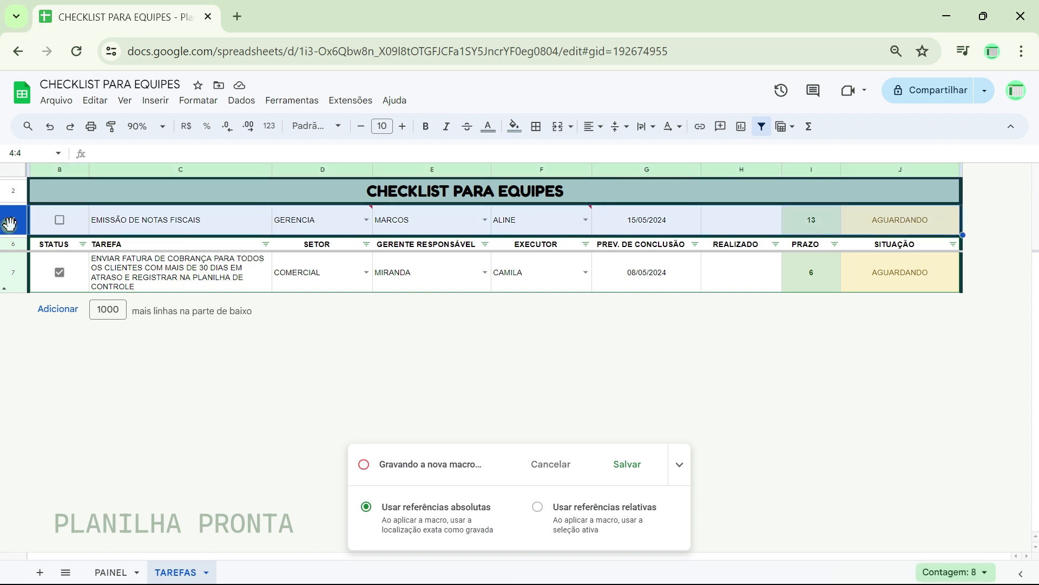
pyautogui.hotkey('ctrl', 'c')
pyautogui.click(10, 272)
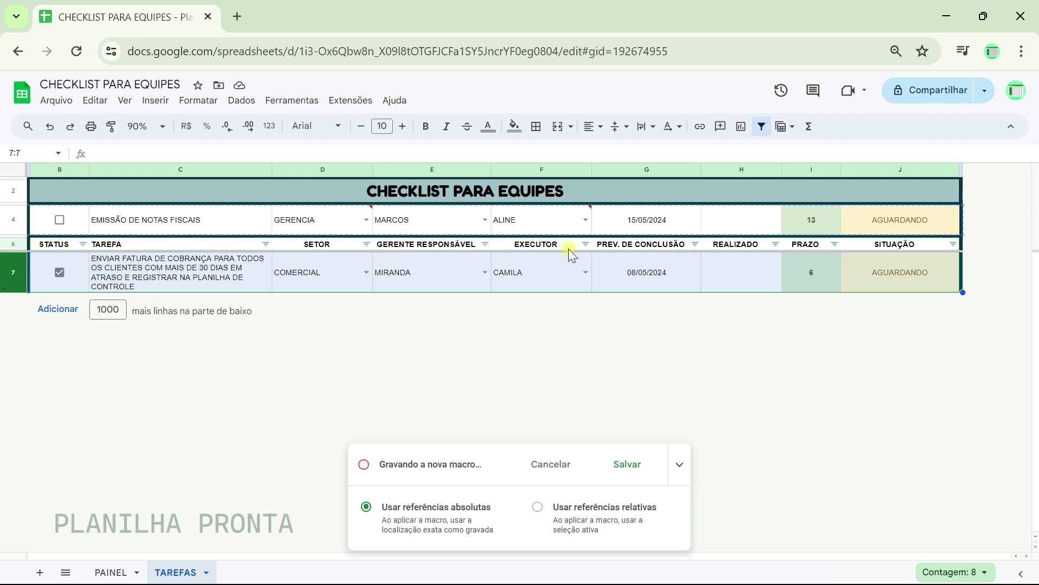
pyautogui.click(13, 277)
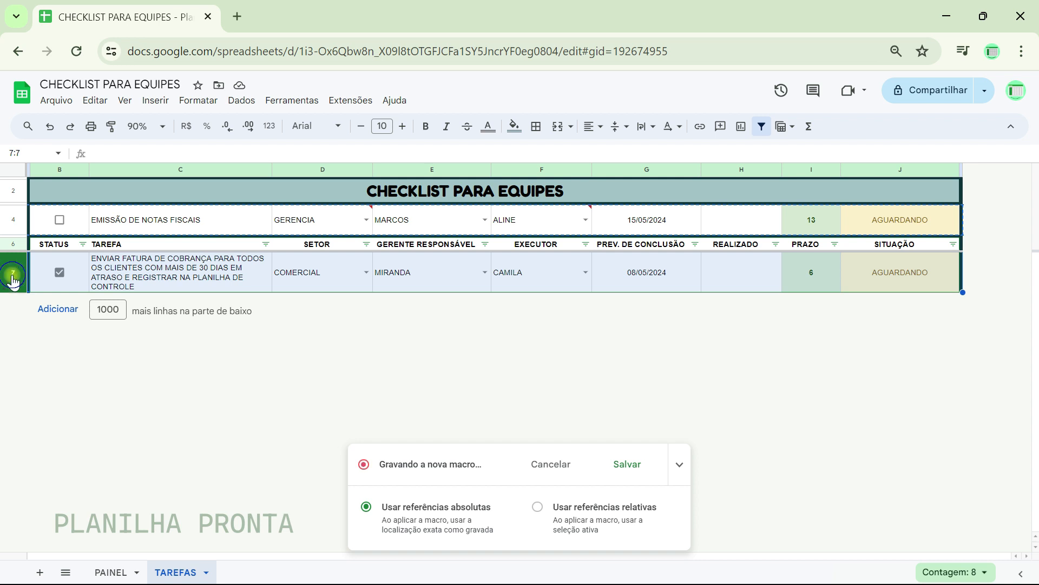
pyautogui.rightClick(12, 278)
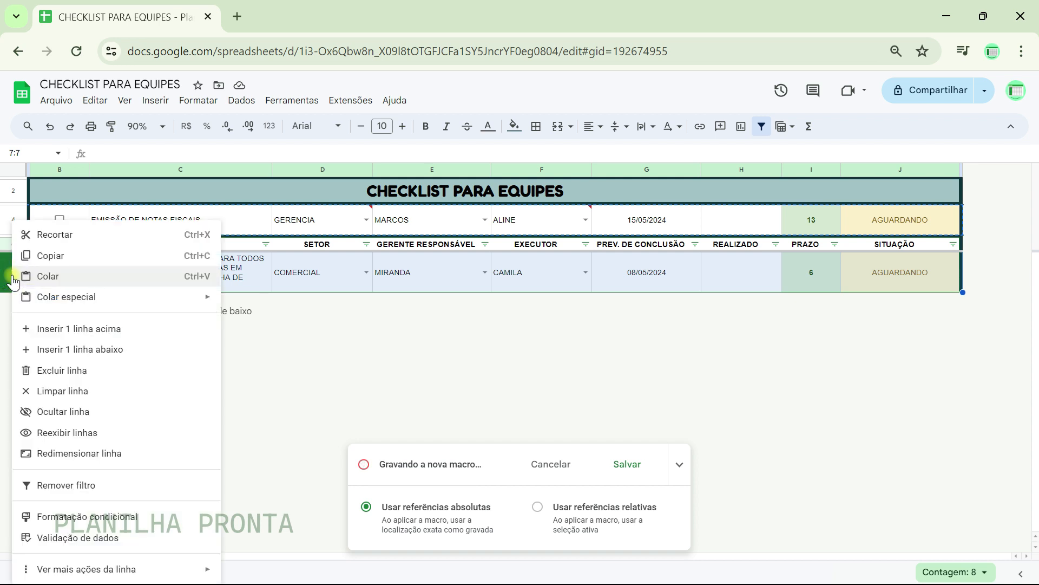
pyautogui.click(73, 328)
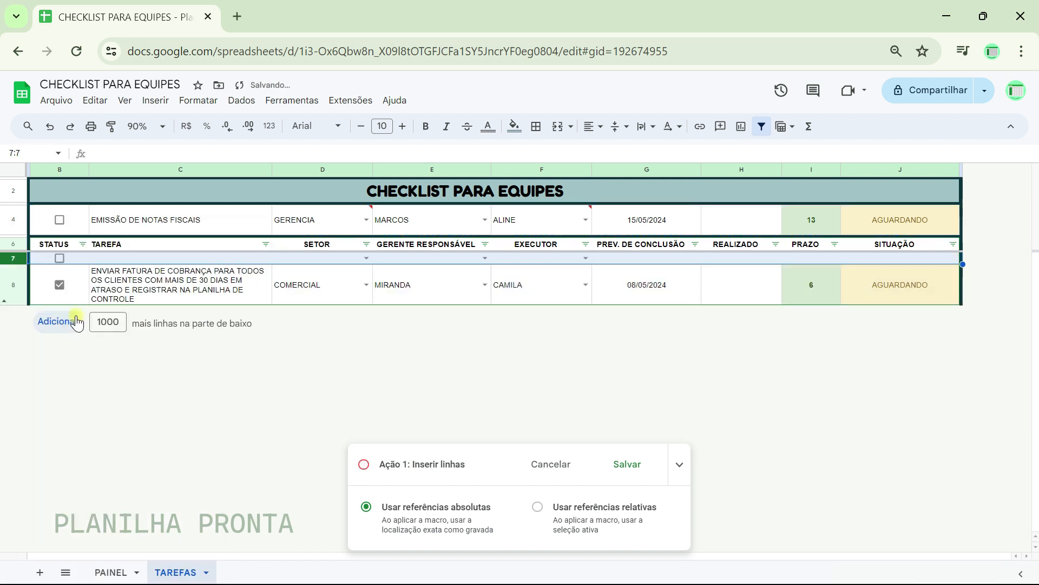
pyautogui.hotkey('ctrl', 'v')
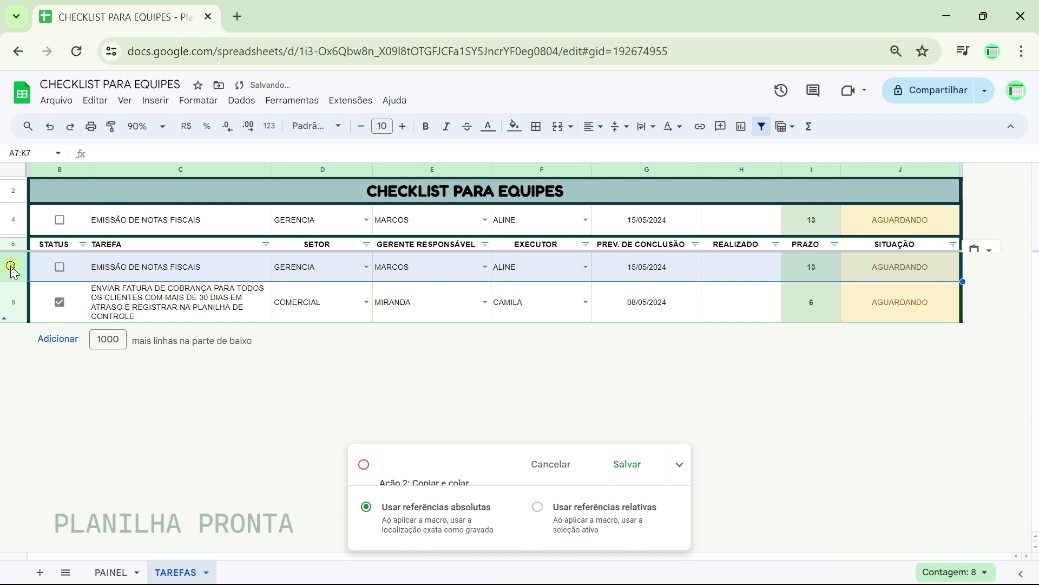
# - Resize row 7 so its height fits the data
pyautogui.rightClick(11, 265)
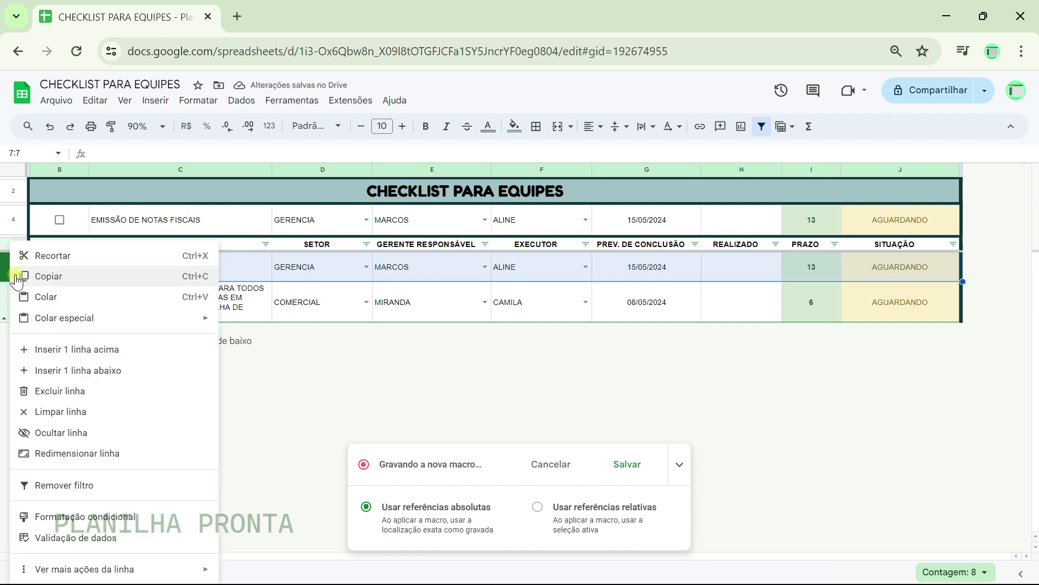
pyautogui.click(64, 453)
pyautogui.click(462, 363)
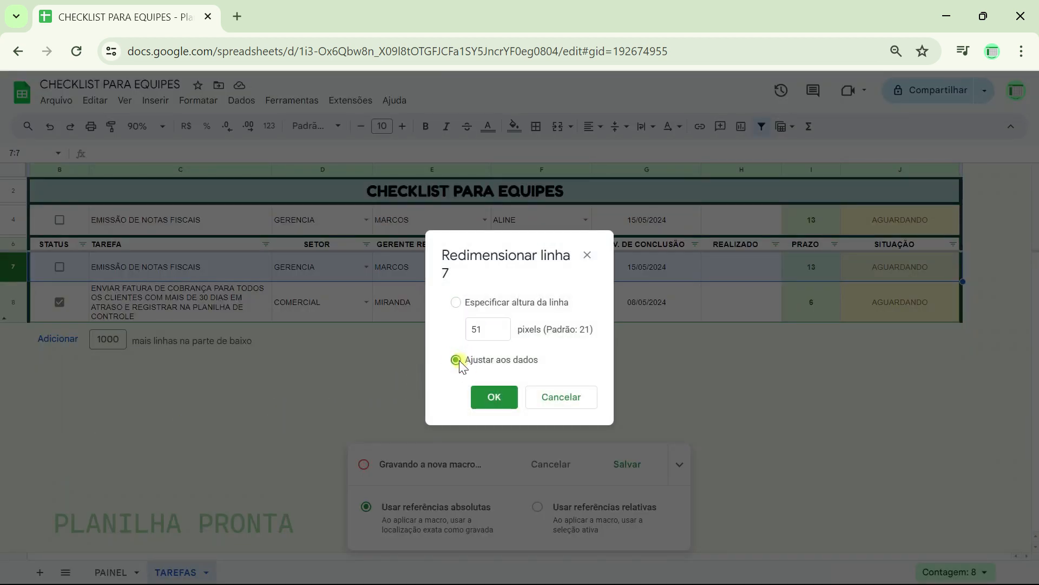
pyautogui.click(497, 398)
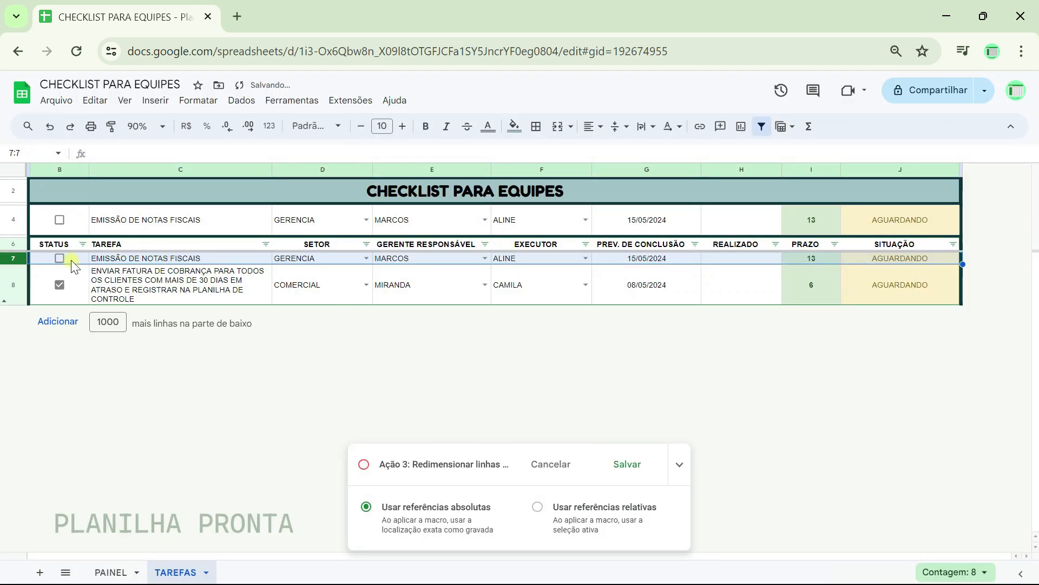
# - Check the pasted task in row 7 cell by cell, from STATUS through SITUAÇÃO
pyautogui.click(71, 260)
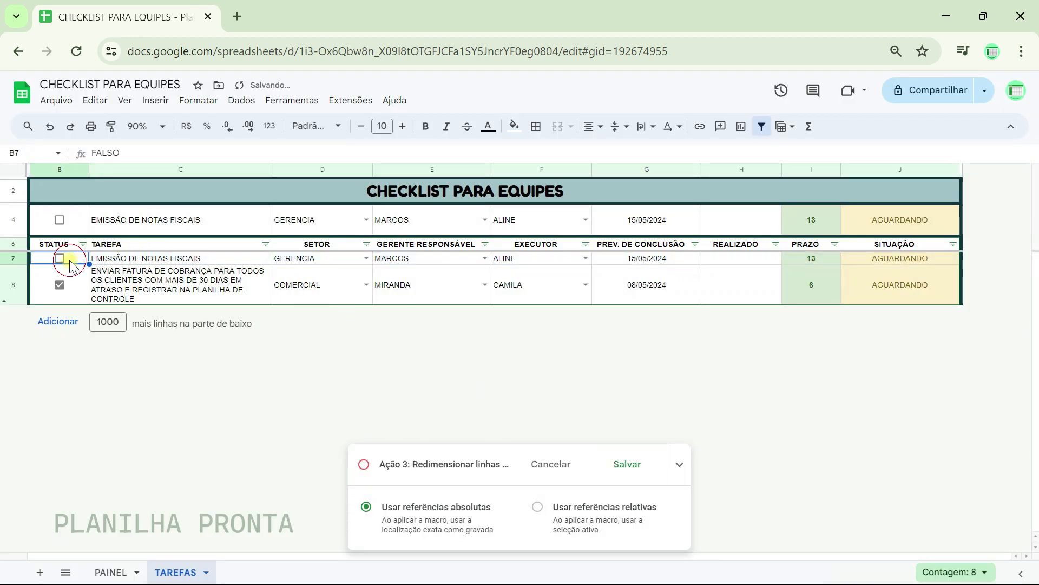
pyautogui.press('Right')
pyautogui.press('Right')
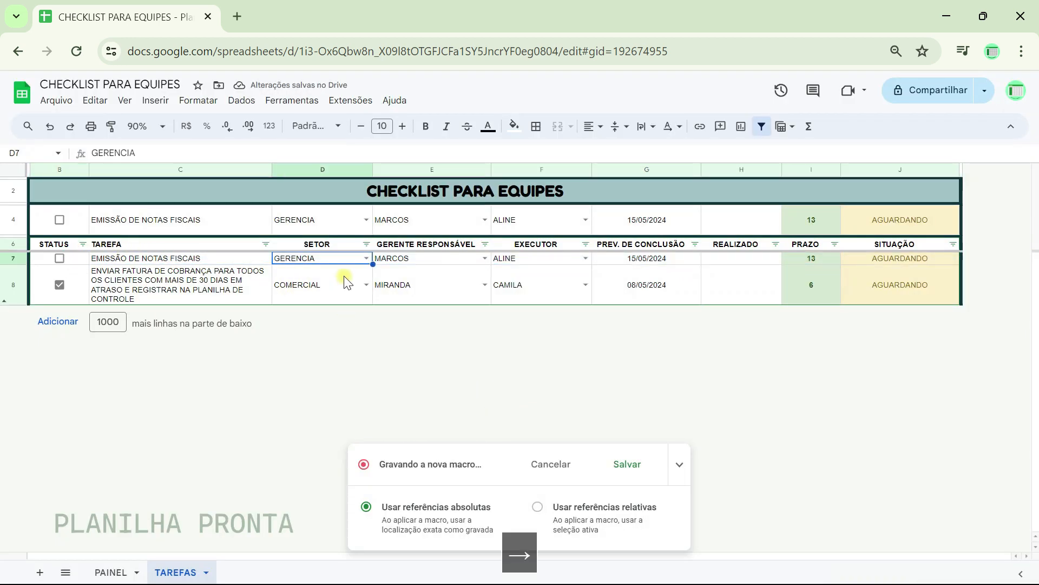
pyautogui.click(410, 260)
pyautogui.press('Right')
pyautogui.press('Right')
pyautogui.press('Right')
pyautogui.press('Right')
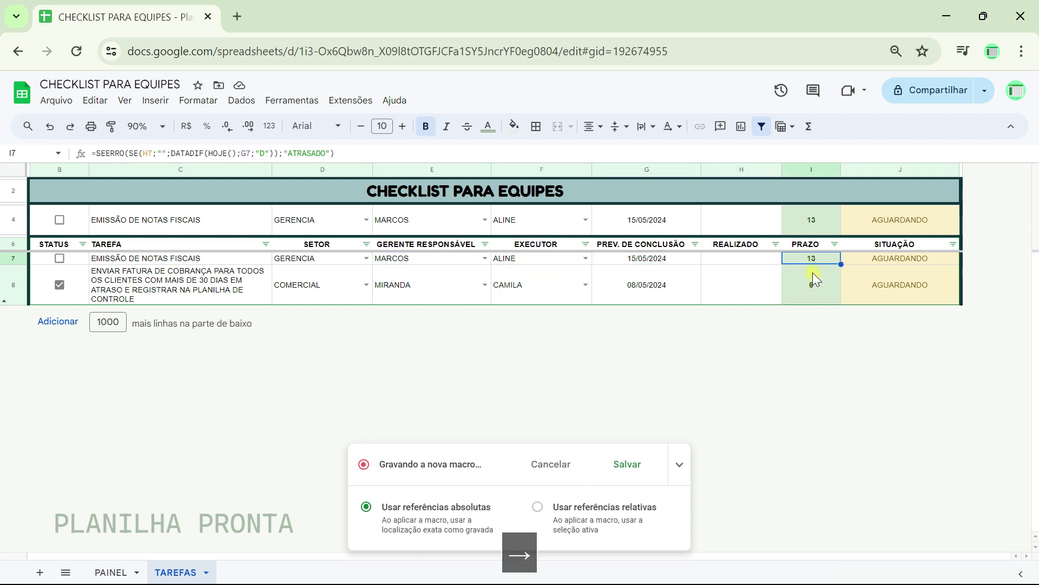
pyautogui.press('Right')
# - Clear the REALIZADO cell H4 in the entry row, leaving the date in G4 as it is
pyautogui.click(746, 216)
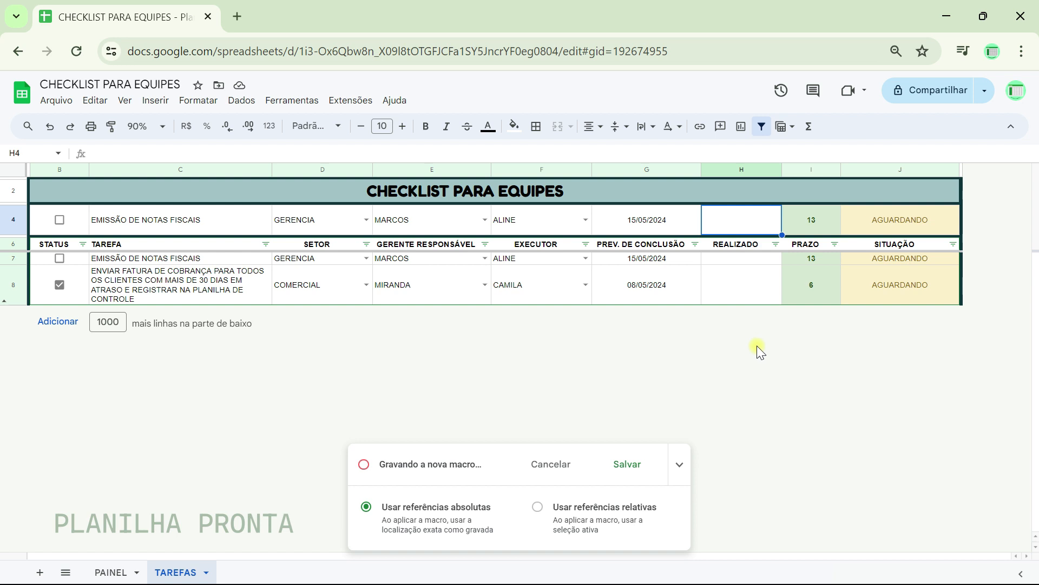
pyautogui.press('Delete')
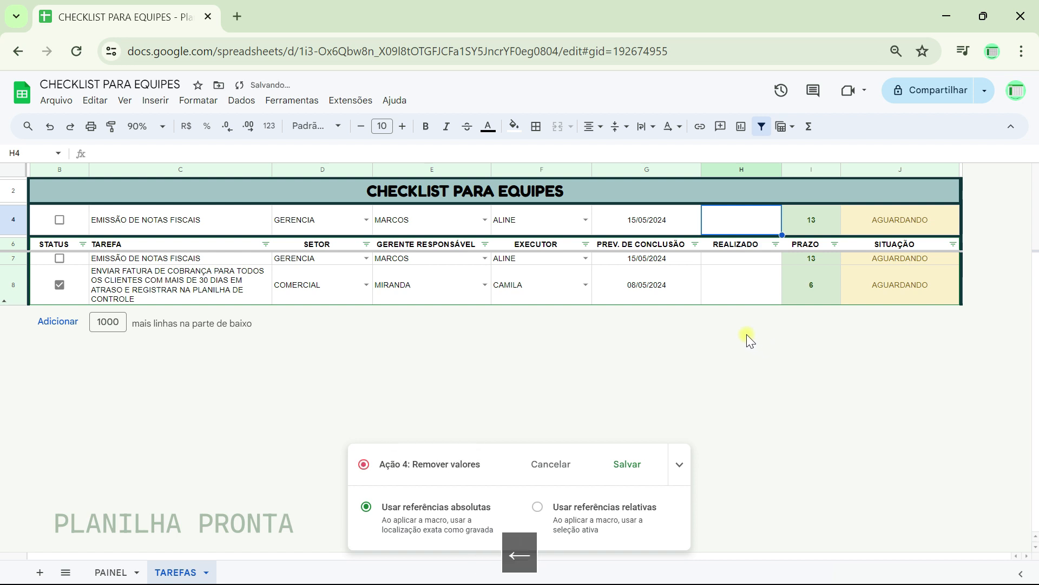
pyautogui.press('Left')
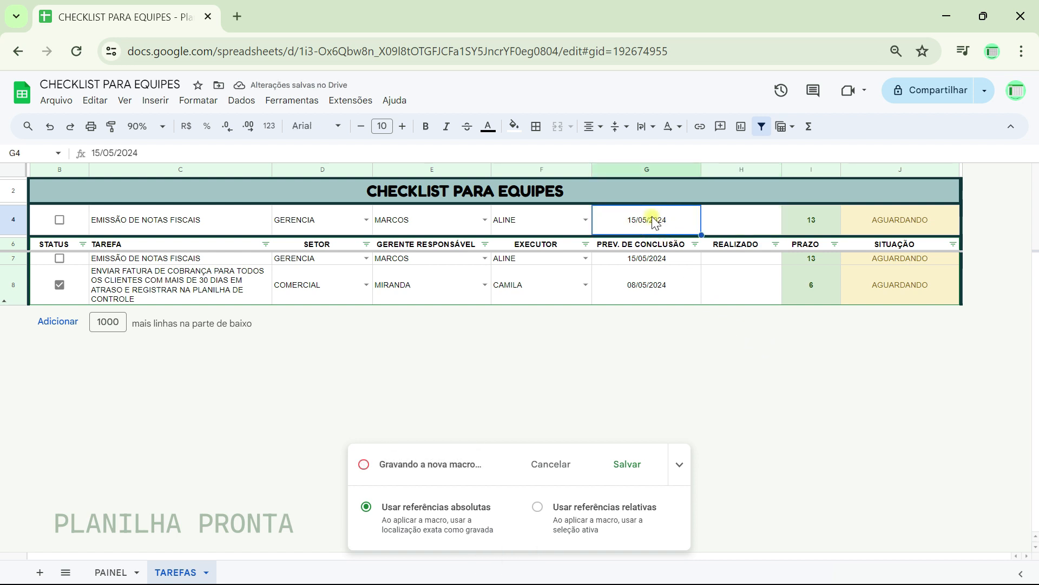
pyautogui.doubleClick(654, 224)
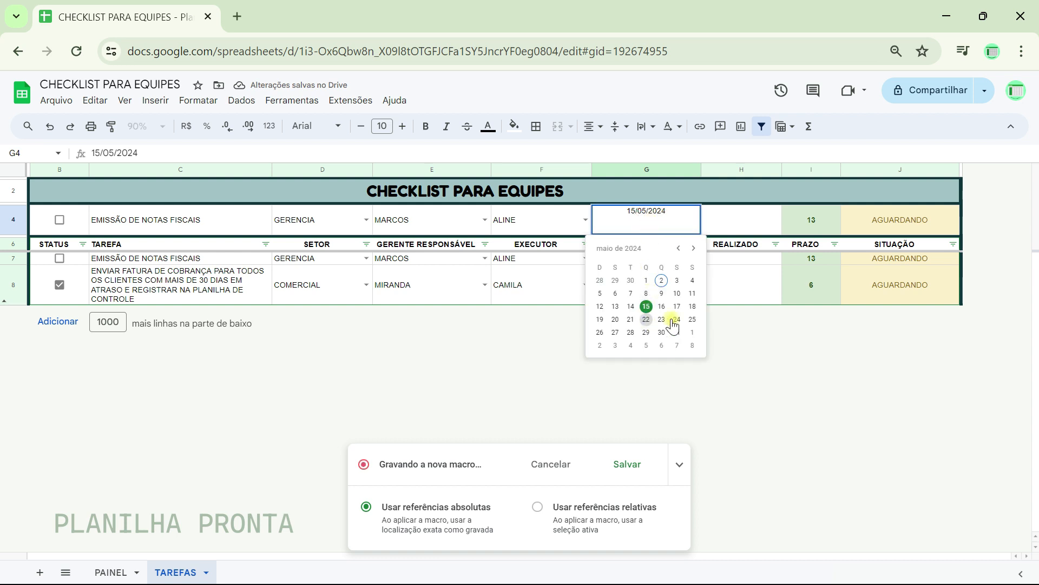
pyautogui.click(742, 224)
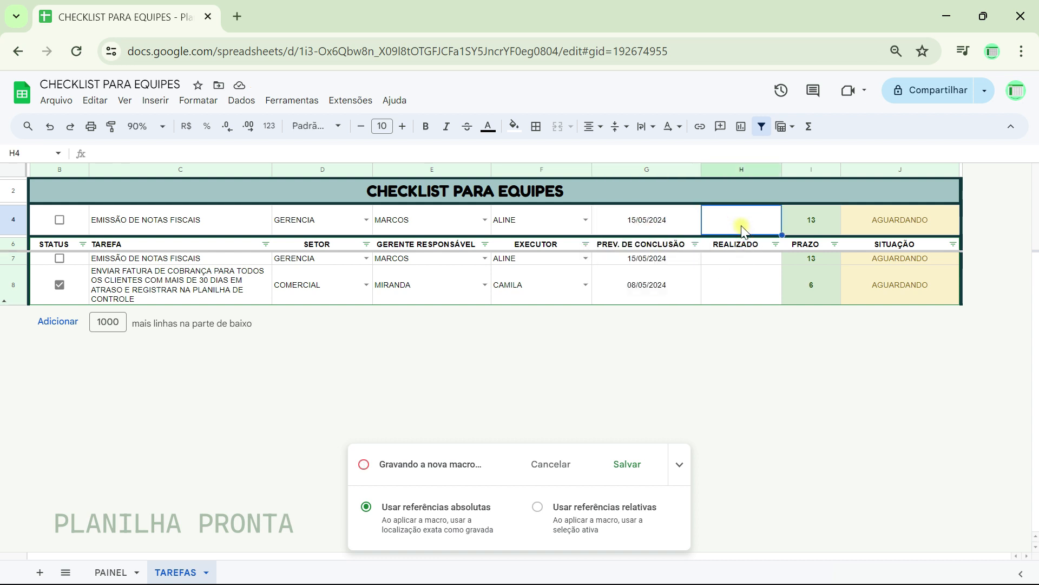
# - Clear the task text in C4 of the entry row and finish with checkbox cell B4 selected
pyautogui.press('Left')
pyautogui.press('Left')
pyautogui.press('Left')
pyautogui.press('Left')
pyautogui.press('Left')
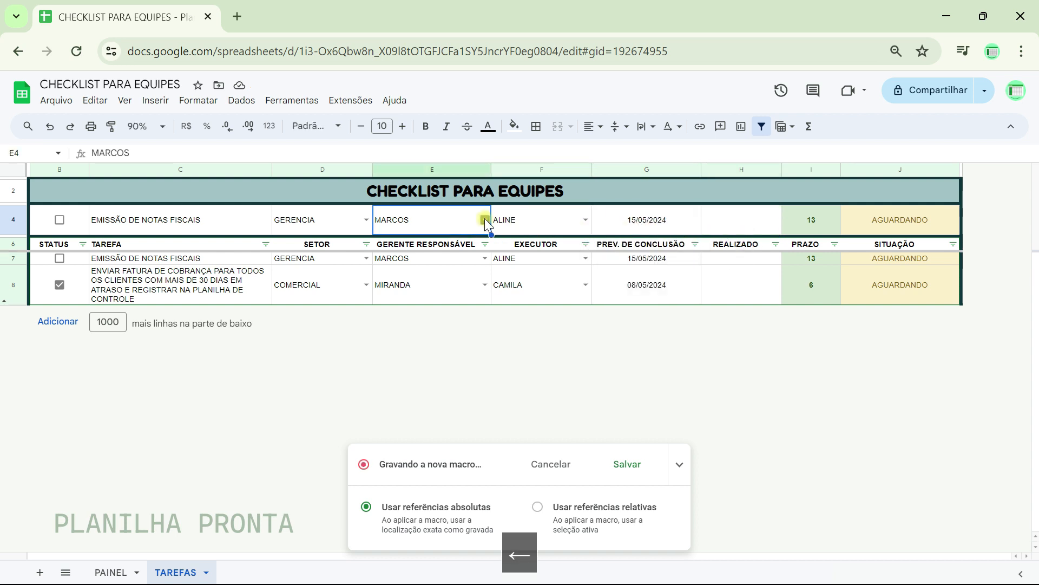
pyautogui.press('Delete')
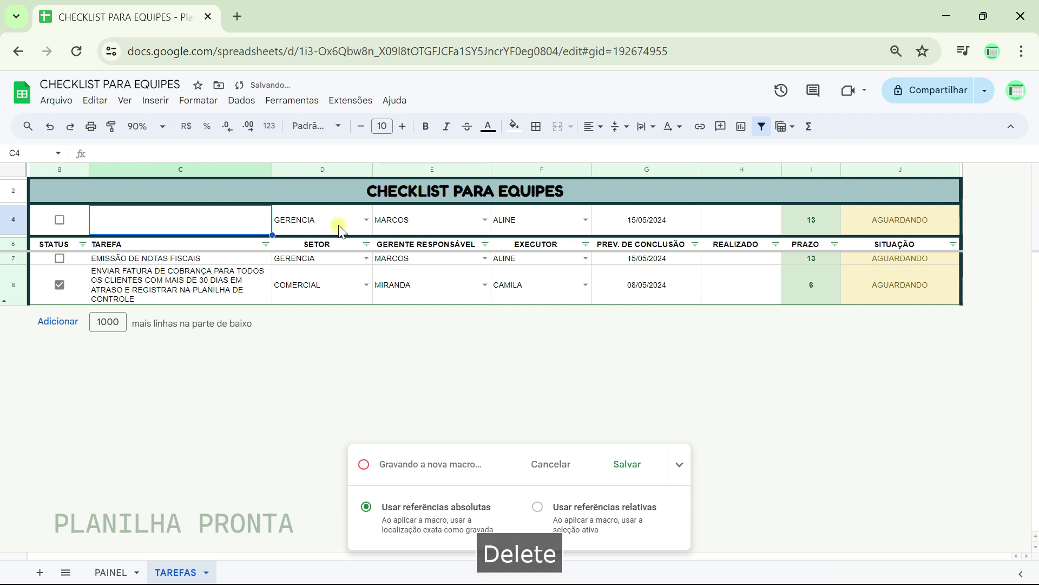
pyautogui.press('Left')
pyautogui.press('Left')
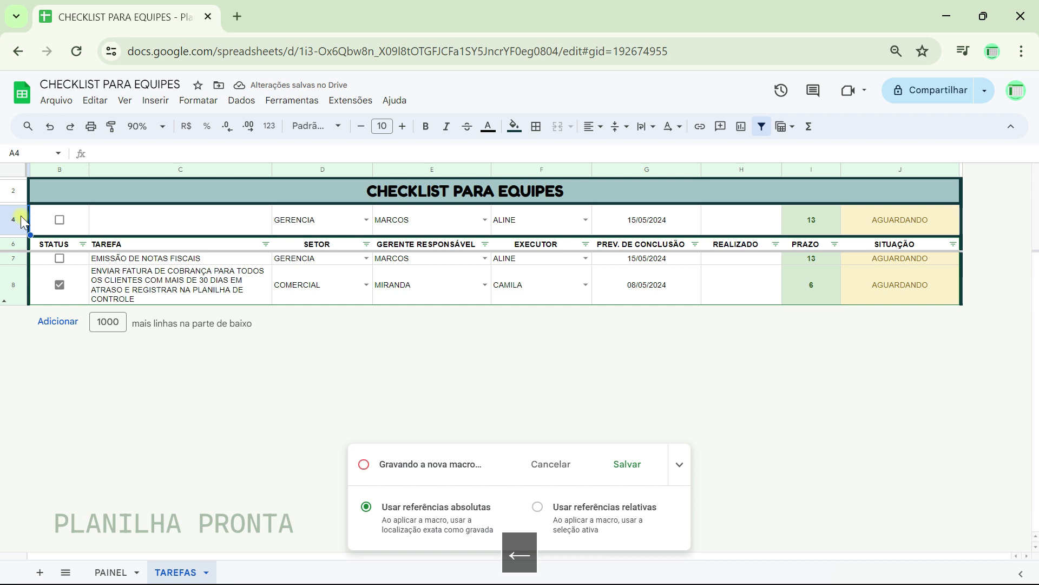
pyautogui.press('Right')
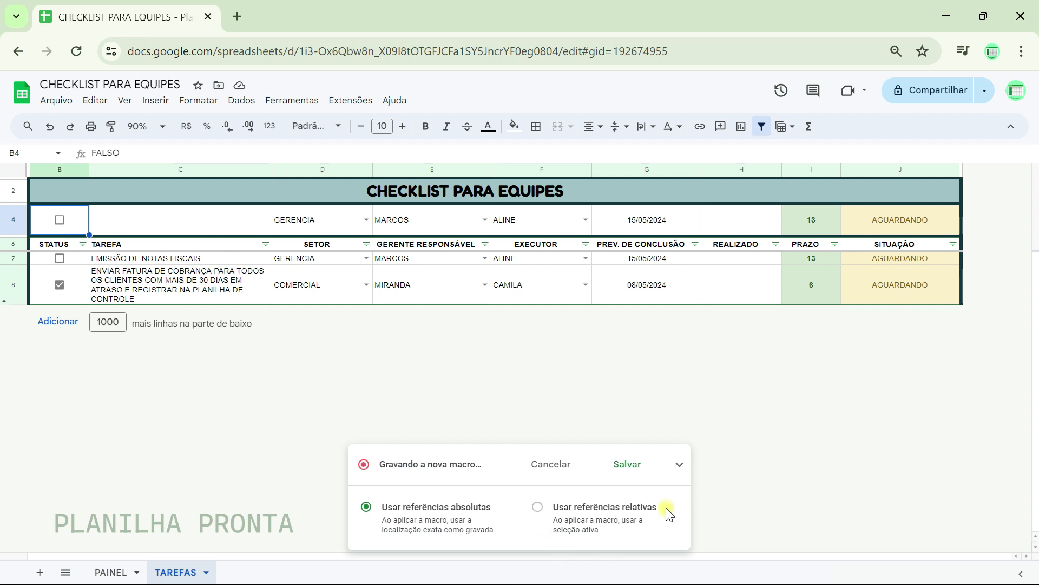
# - Save the recorded macro as LANÇAMENTO DE TAREFAS with shortcut number 9
pyautogui.click(626, 472)
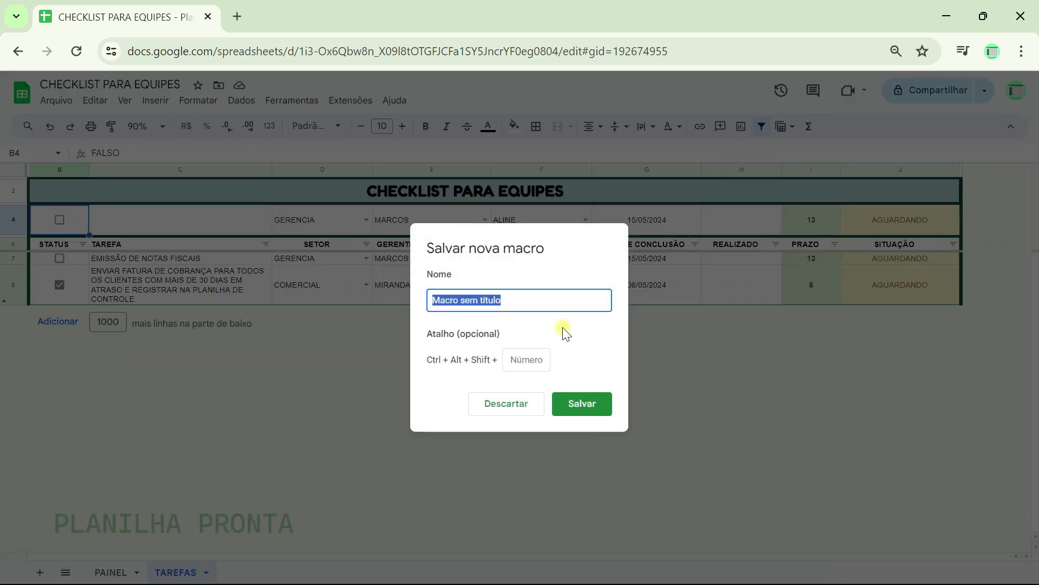
pyautogui.write('LANÇAMENTO DE TAREFAS')
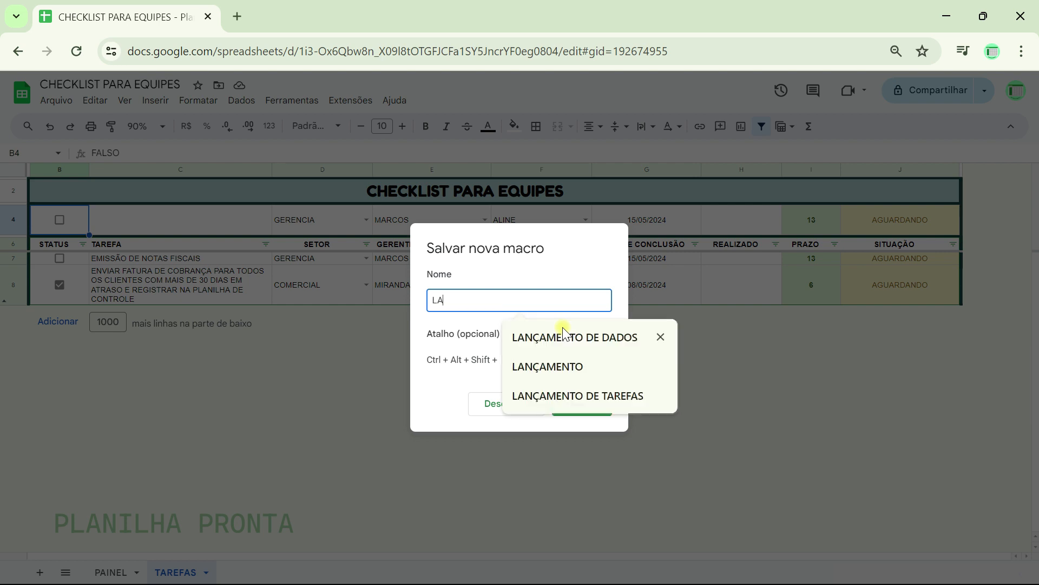
pyautogui.click(598, 396)
pyautogui.click(527, 360)
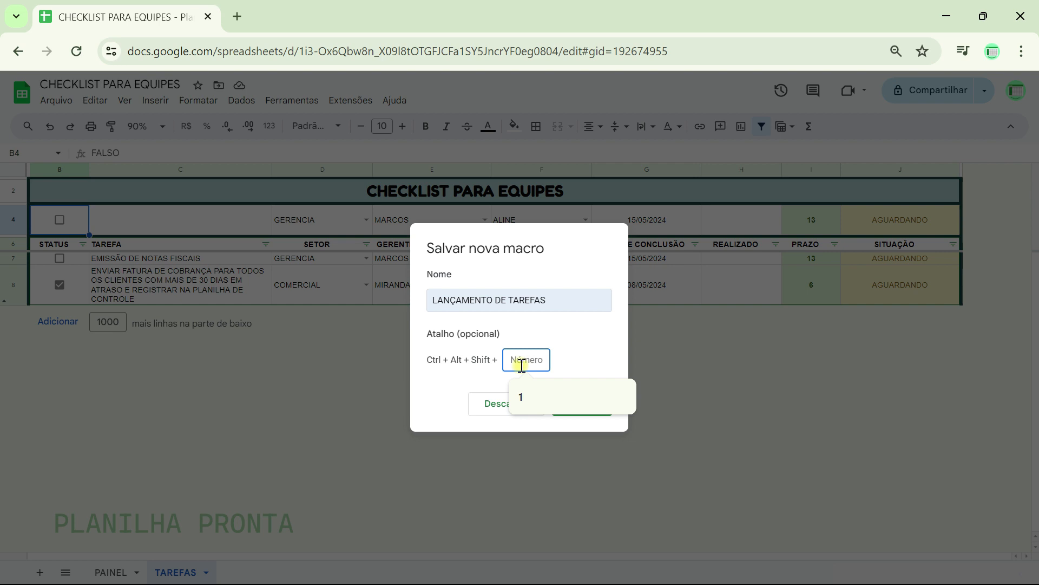
pyautogui.write('1')
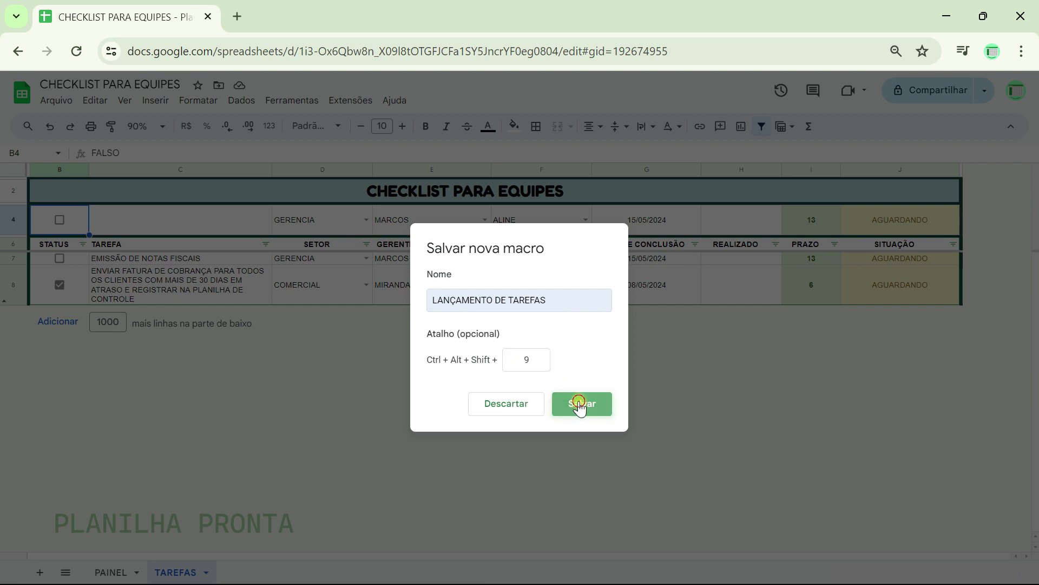
pyautogui.click(580, 404)
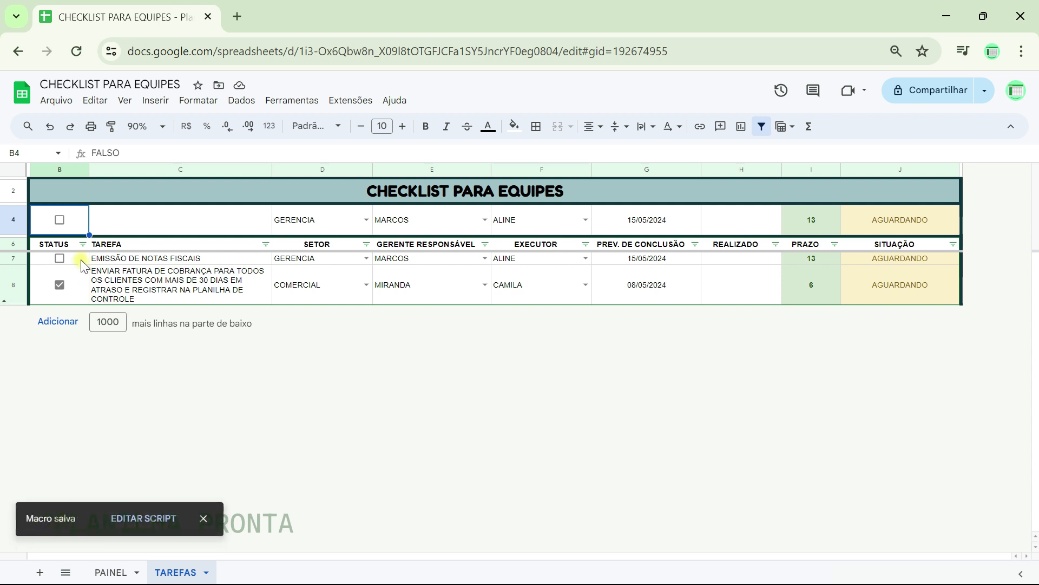
# - Enter the task PAGAMENTO DE FORNECEDORES in C4 of the entry row and set its SETOR in D4 to FINANCEIRO
pyautogui.click(118, 221)
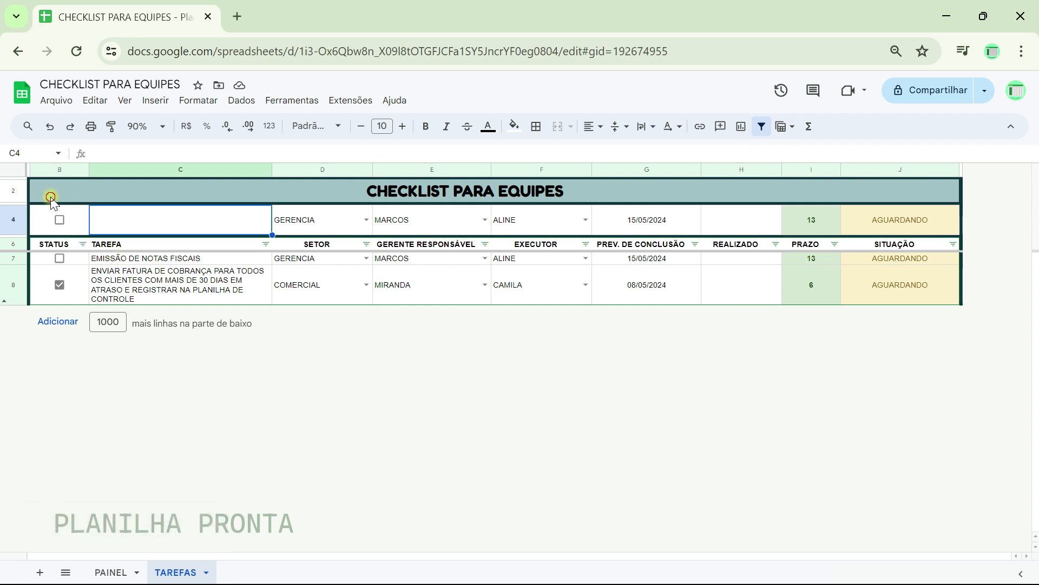
pyautogui.click(55, 199)
pyautogui.click(126, 227)
pyautogui.write('PAGAMENTO DE FORNECEDORES')
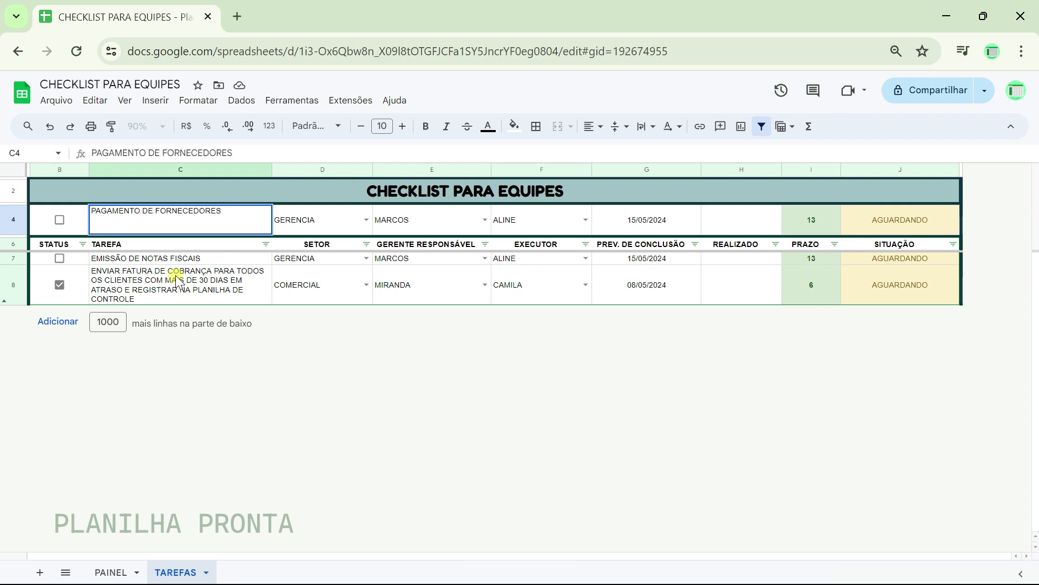
pyautogui.press('Tab')
pyautogui.write('FINA')
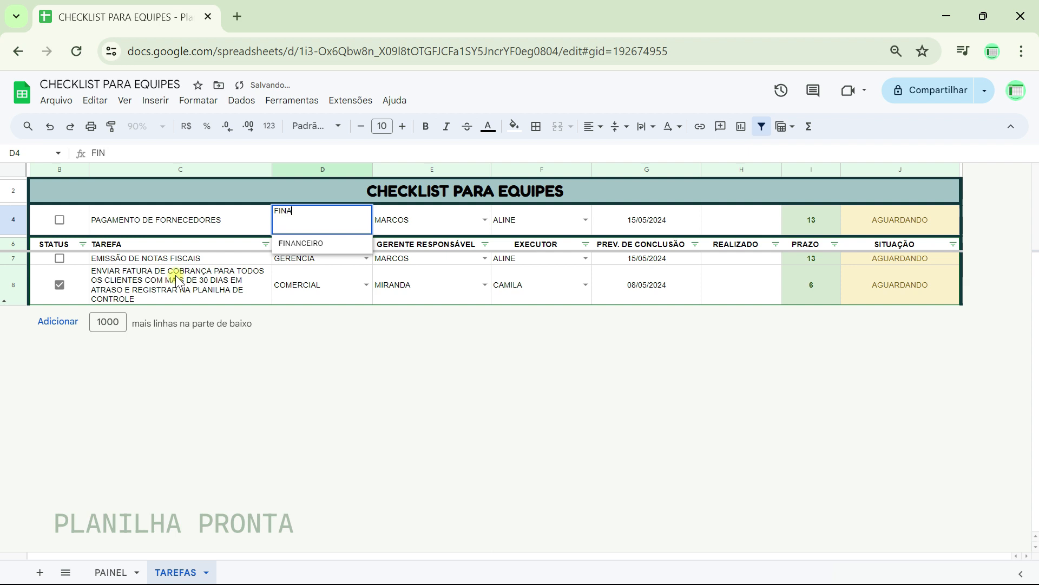
pyautogui.press('Tab')
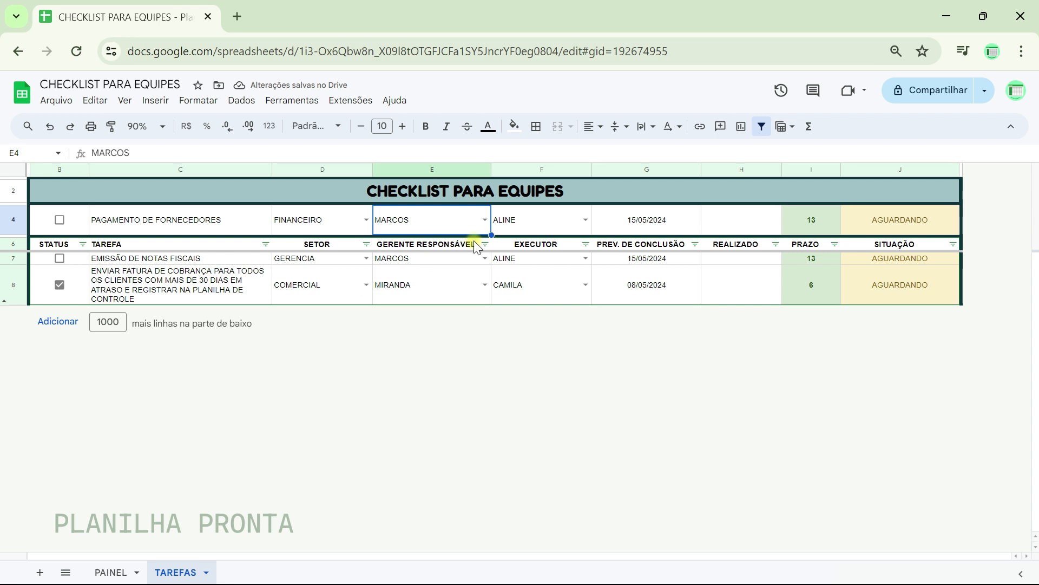
# - Set the GERENTE RESPONSÁVEL in E4 to the last manager offered in the cell's list and move on to F4
pyautogui.click(485, 220)
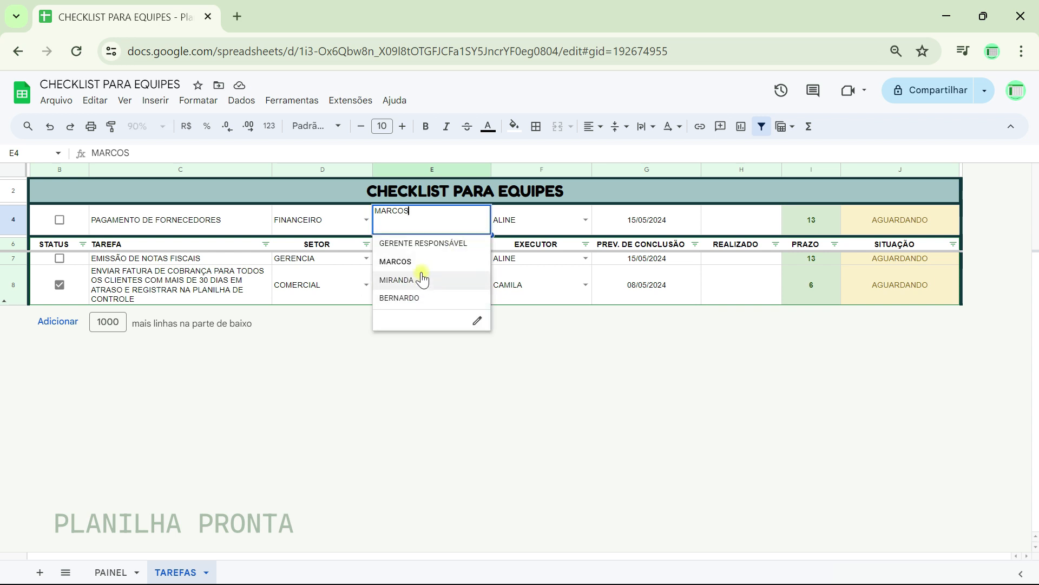
pyautogui.click(382, 326)
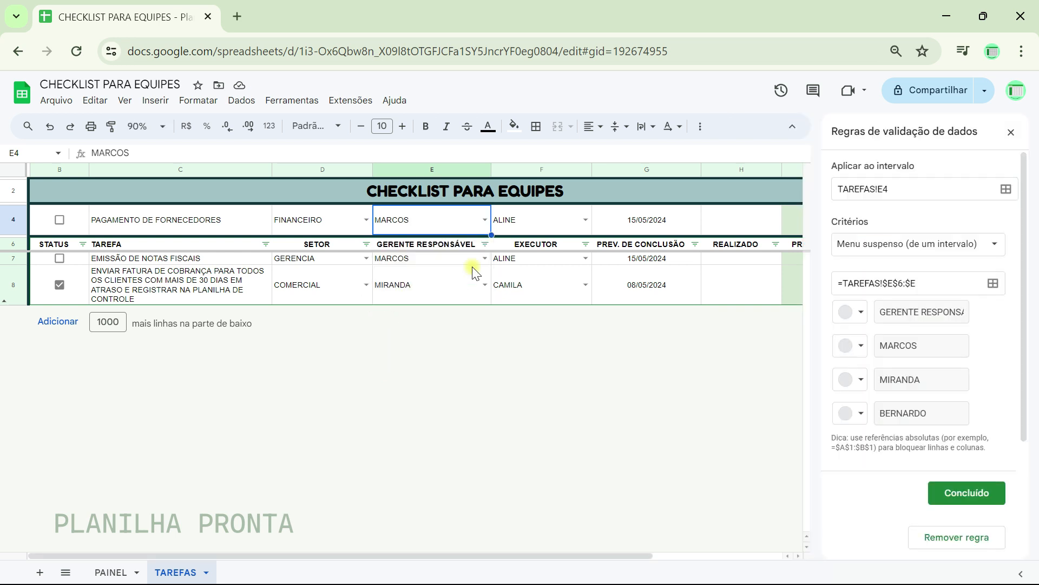
pyautogui.click(485, 220)
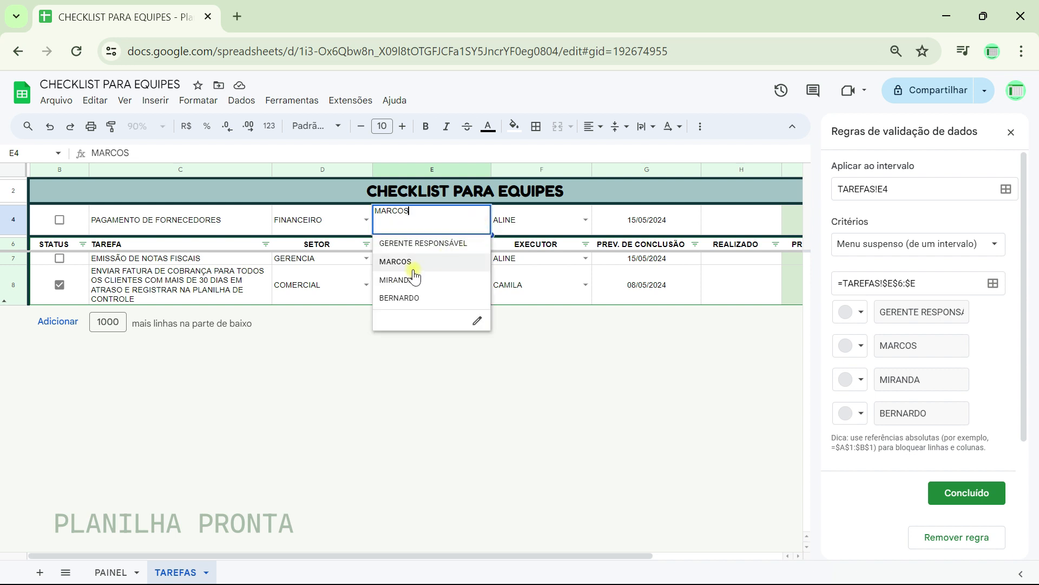
pyautogui.click(403, 263)
pyautogui.click(483, 220)
pyautogui.click(438, 297)
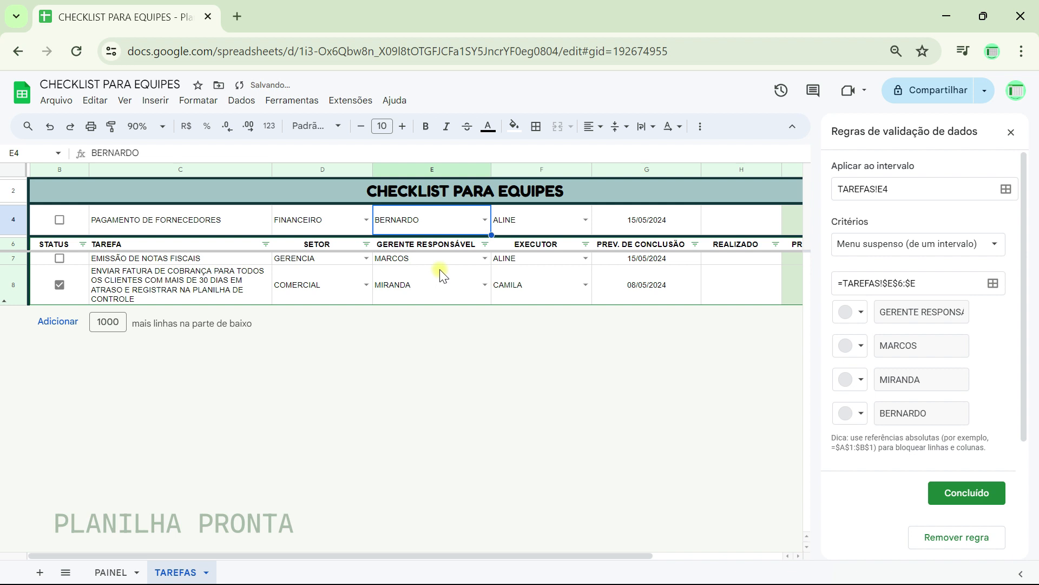
pyautogui.press('Tab')
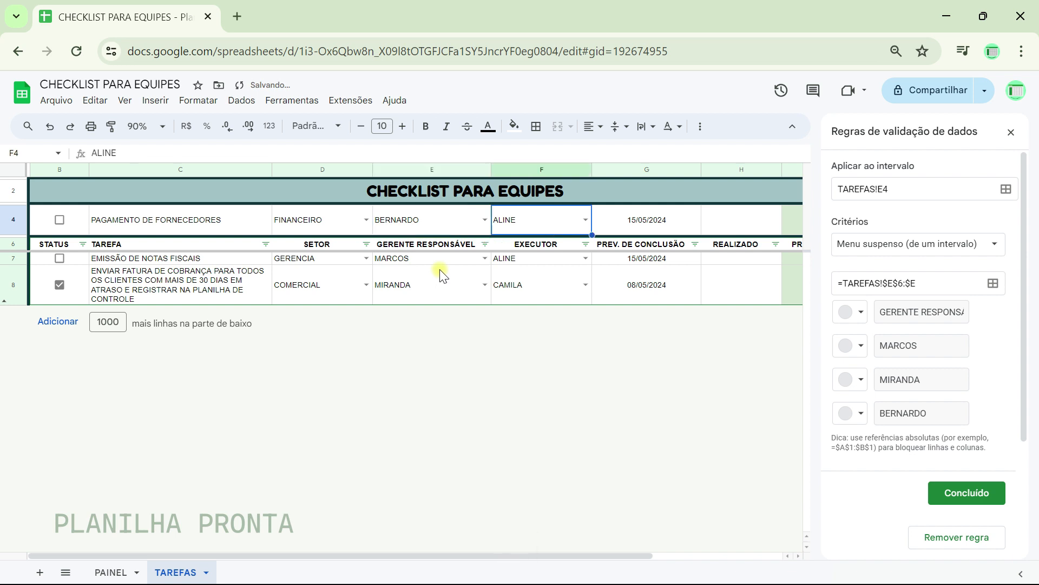
# - Set the EXECUTOR in F4 to the first person listed after the heading, and close the data validation rules
pyautogui.press('Return')
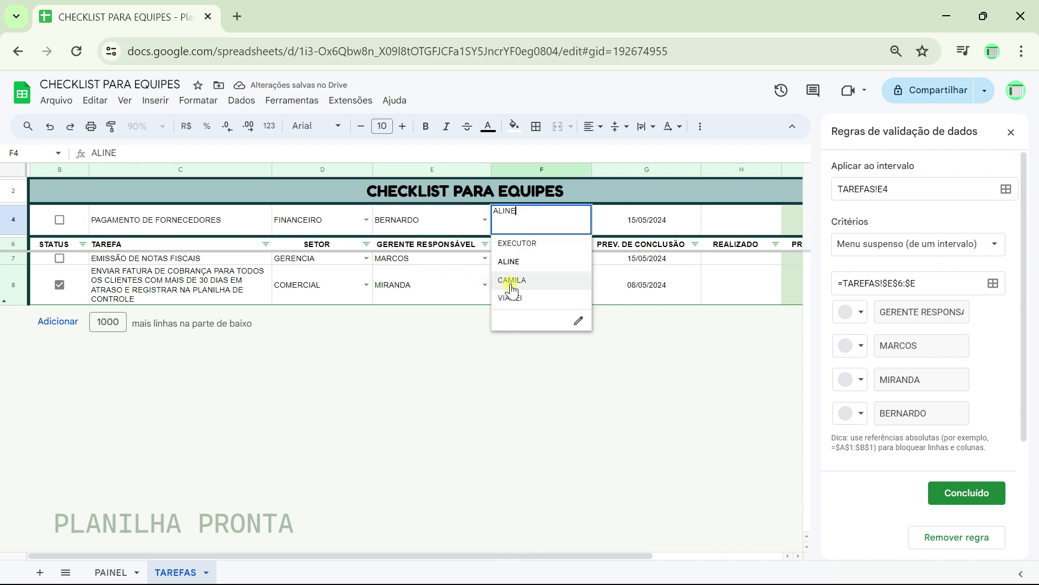
pyautogui.click(521, 281)
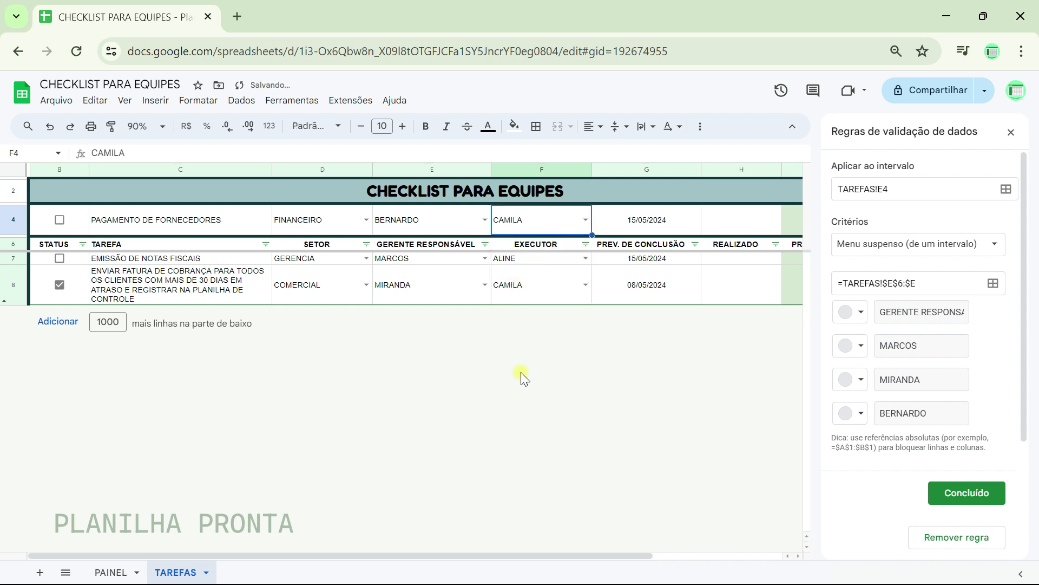
pyautogui.click(580, 222)
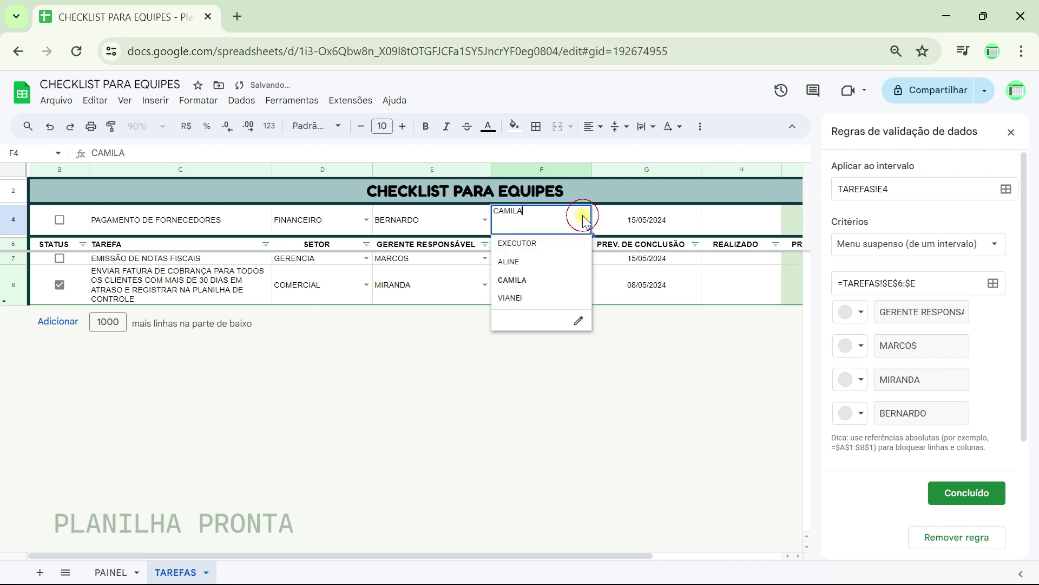
pyautogui.click(537, 262)
pyautogui.press('Right')
pyautogui.press('Right')
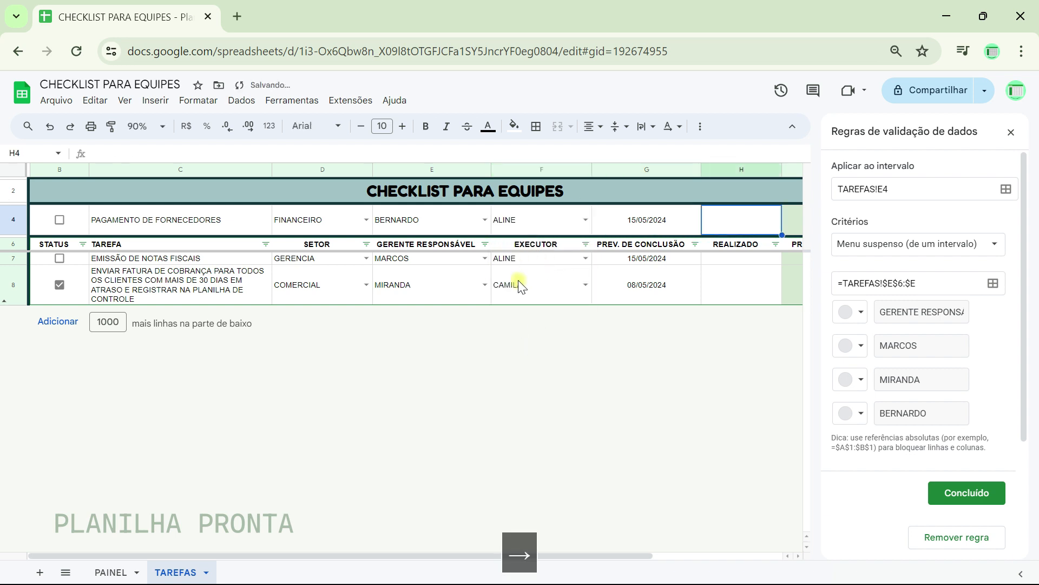
pyautogui.click(1010, 132)
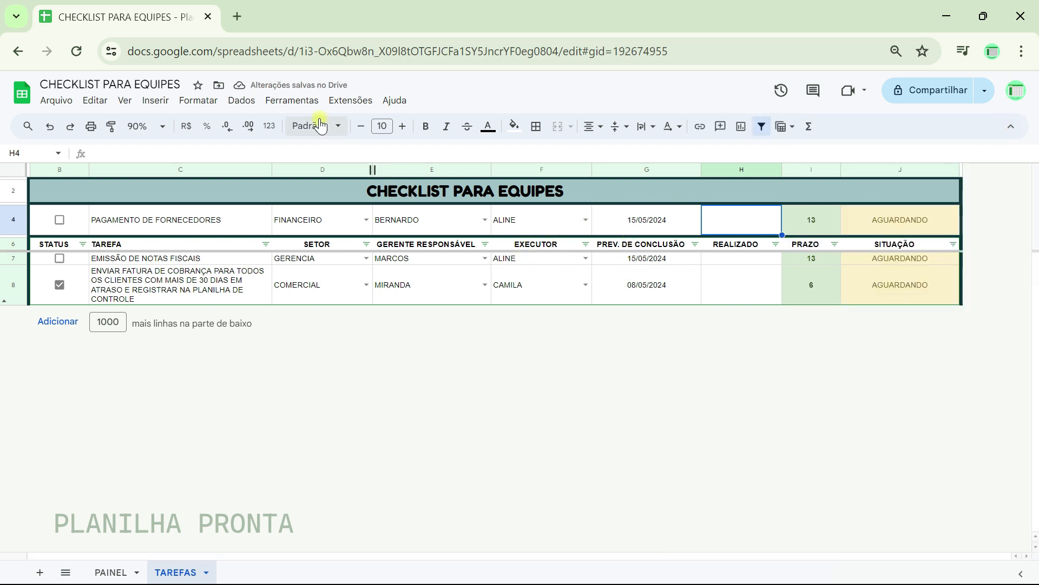
# - Run the LANÇAMENTO DE TAREFAS macro to insert the PAGAMENTO DE FORNECEDORES entry into the task list
pyautogui.click(350, 102)
pyautogui.moveTo(425, 143)
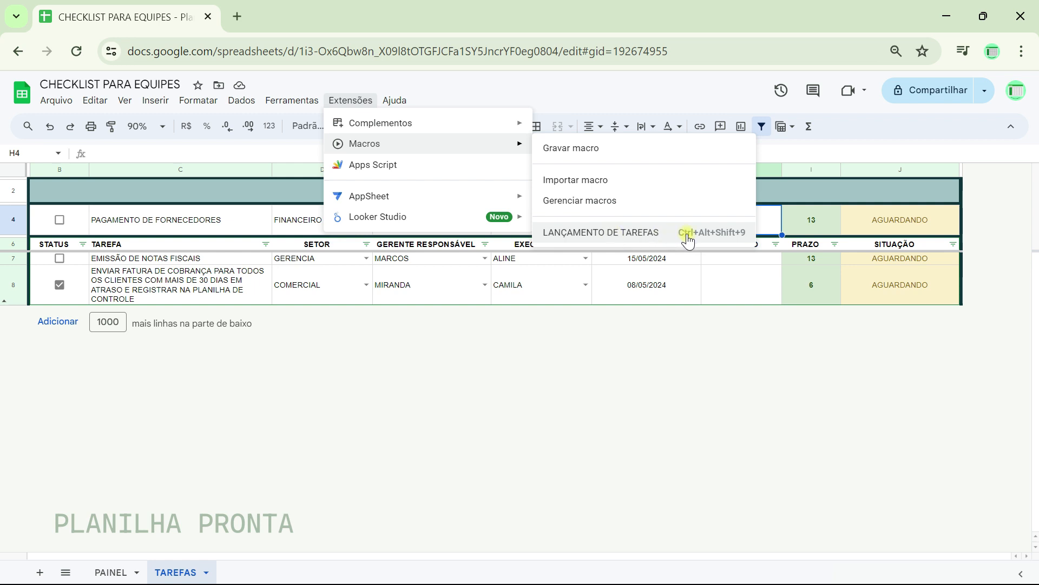
pyautogui.click(615, 234)
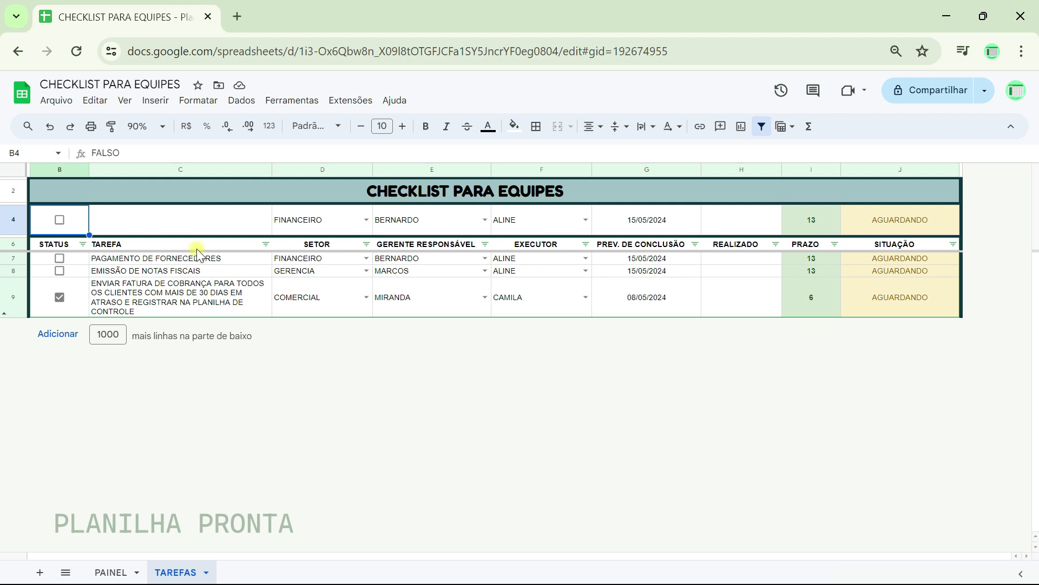
# - Enter the task ENVIO DE NOTAS FISCAIS in C4, keep the other entry values, and run the LANÇAMENTO DE TAREFAS macro
pyautogui.click(118, 227)
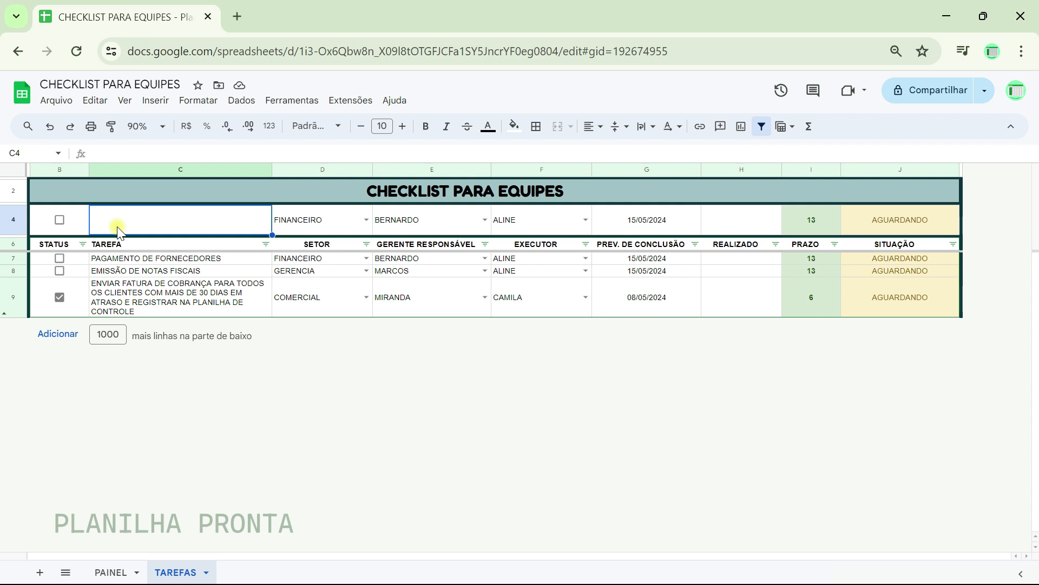
pyautogui.write('ENVIO ')
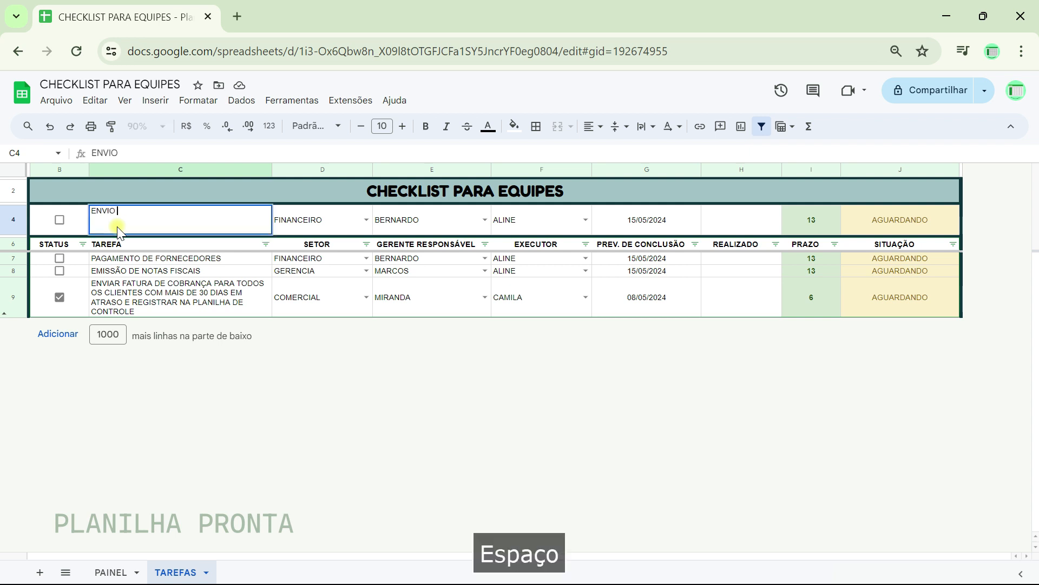
pyautogui.write('DE NOTAS FISCAIS')
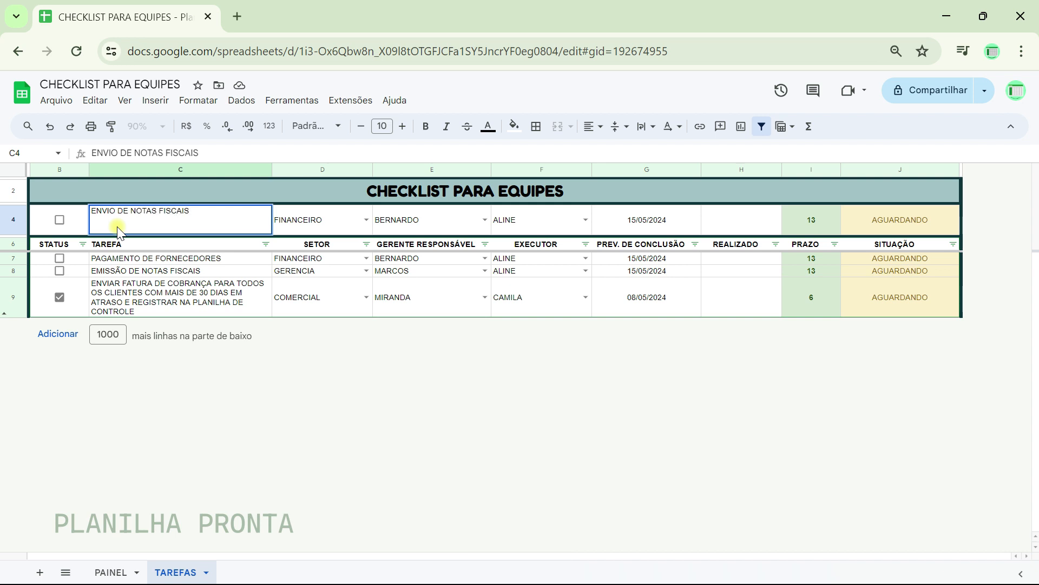
pyautogui.press('Tab')
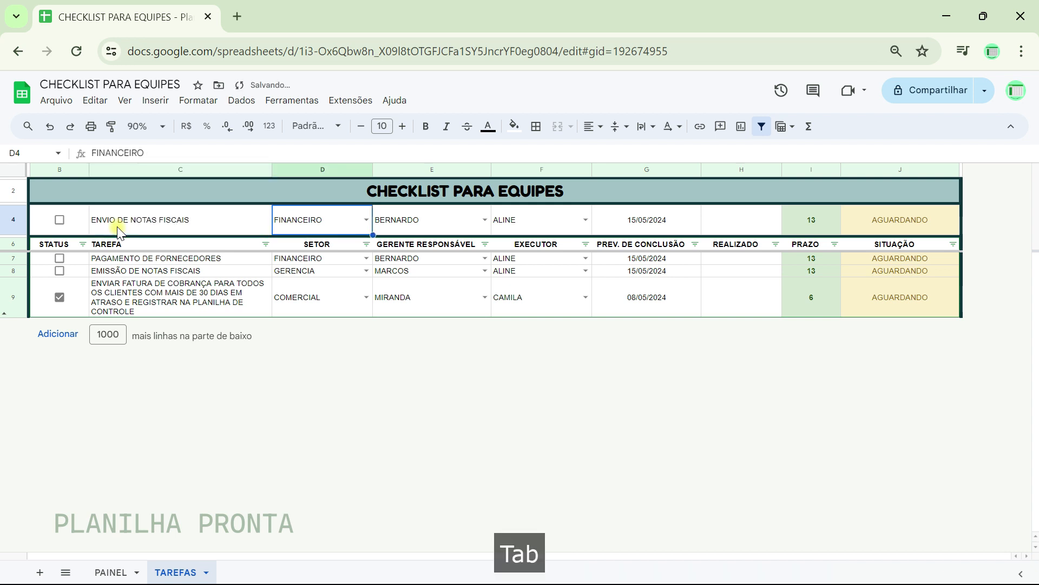
pyautogui.press('Tab')
pyautogui.press('Tab')
pyautogui.press('Tab')
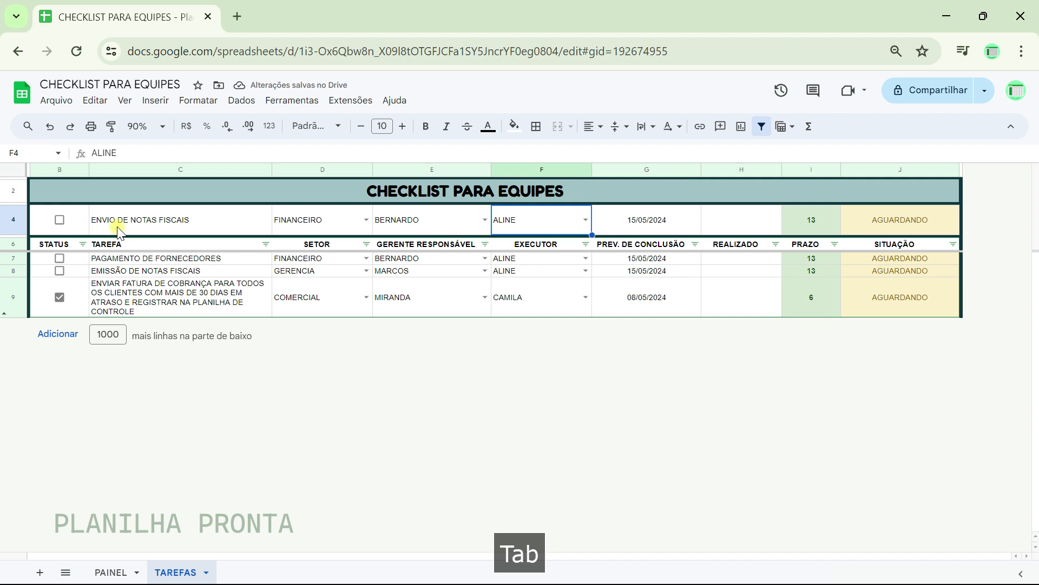
pyautogui.press('Tab')
pyautogui.press('Tab')
pyautogui.press('Tab')
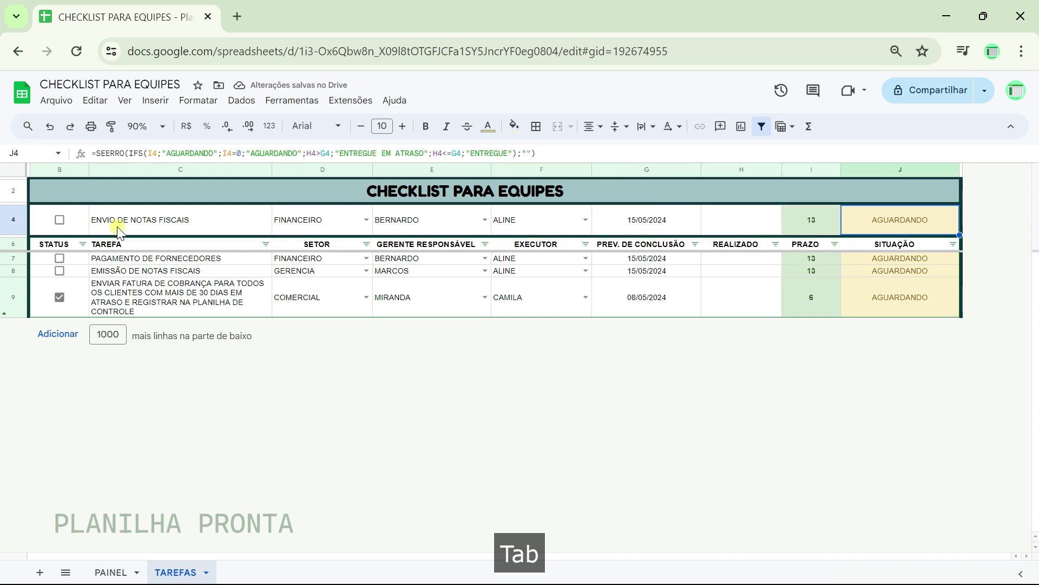
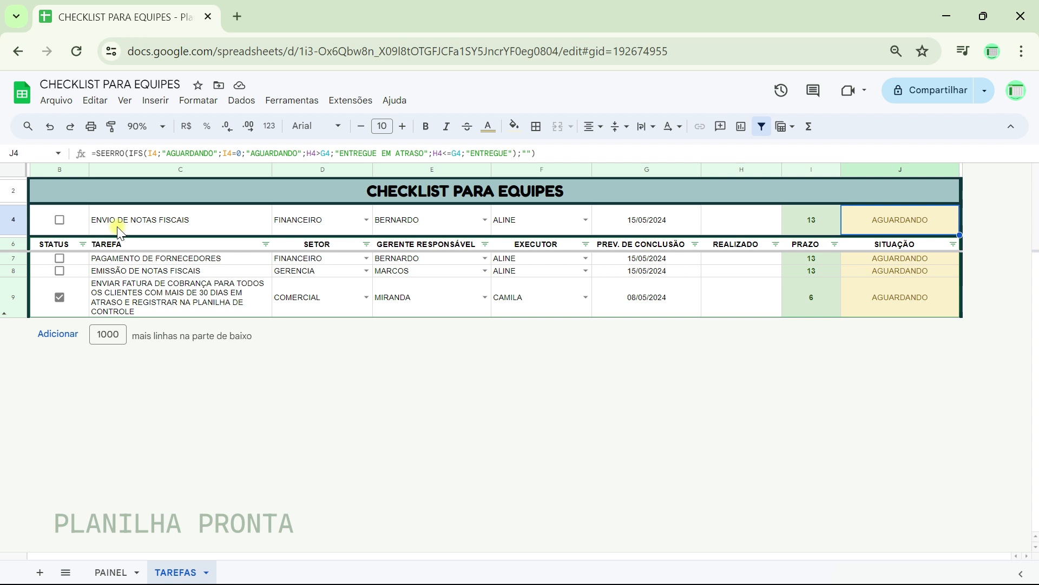
pyautogui.hotkey('ctrl', 'alt', 'shift', '9')
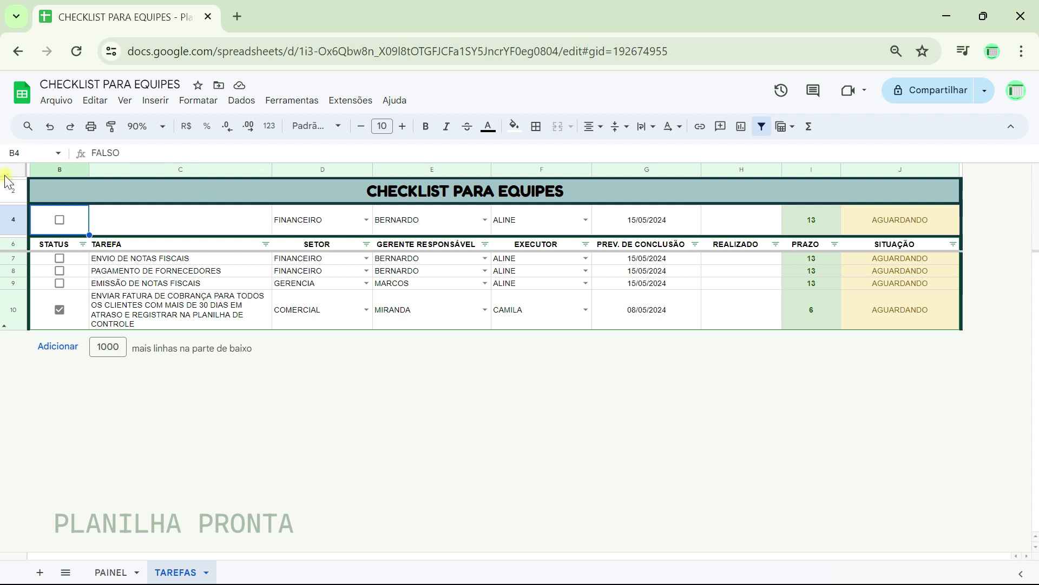
# - Enter the task PAGAMENTO DE FATURAS in C4, keeping the current sector, manager and executor
pyautogui.click(148, 226)
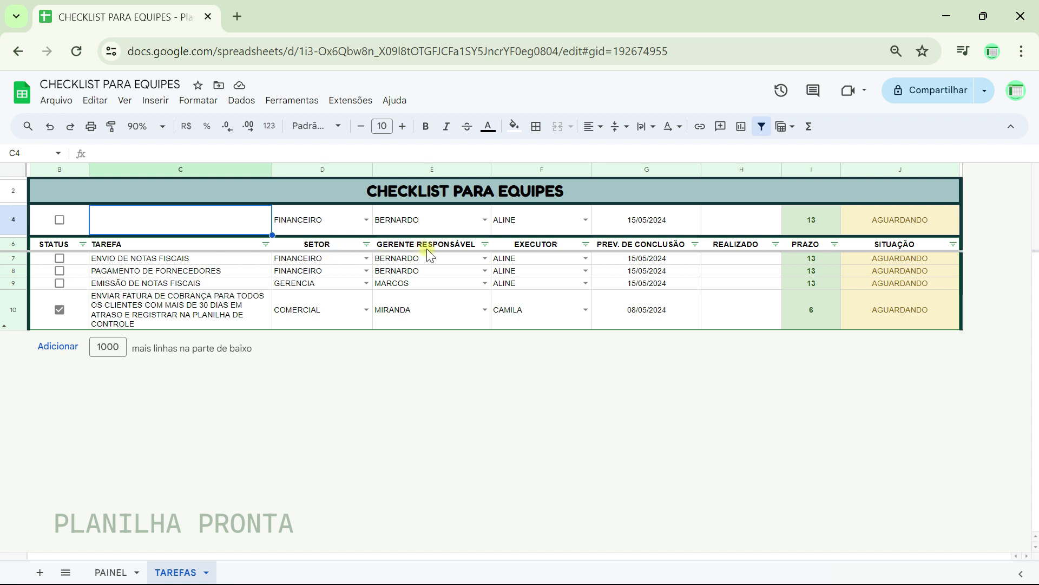
pyautogui.click(143, 216)
pyautogui.write('PAGAME')
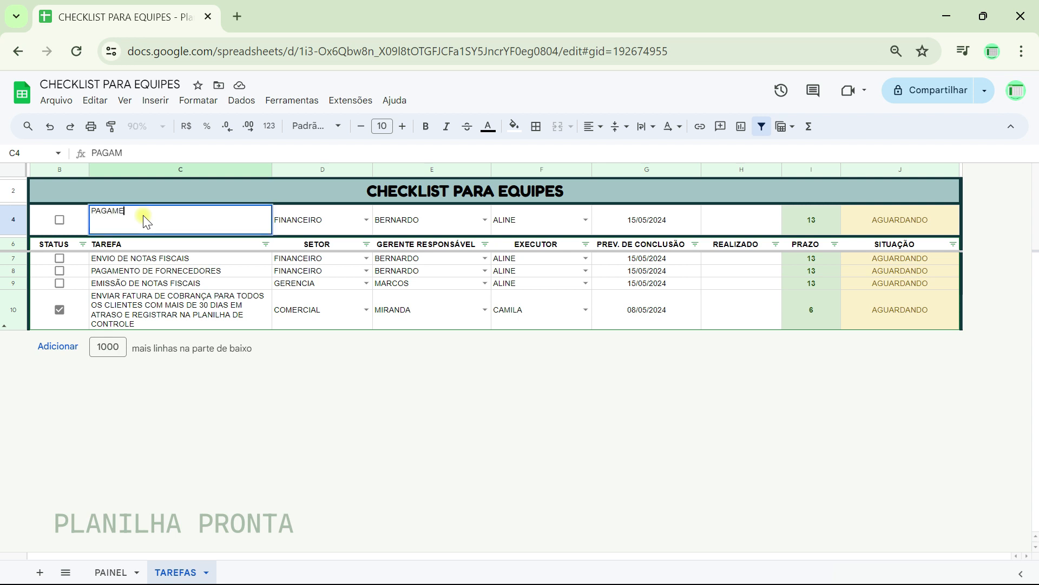
pyautogui.write('NTO DE FATURAS')
pyautogui.press('Tab')
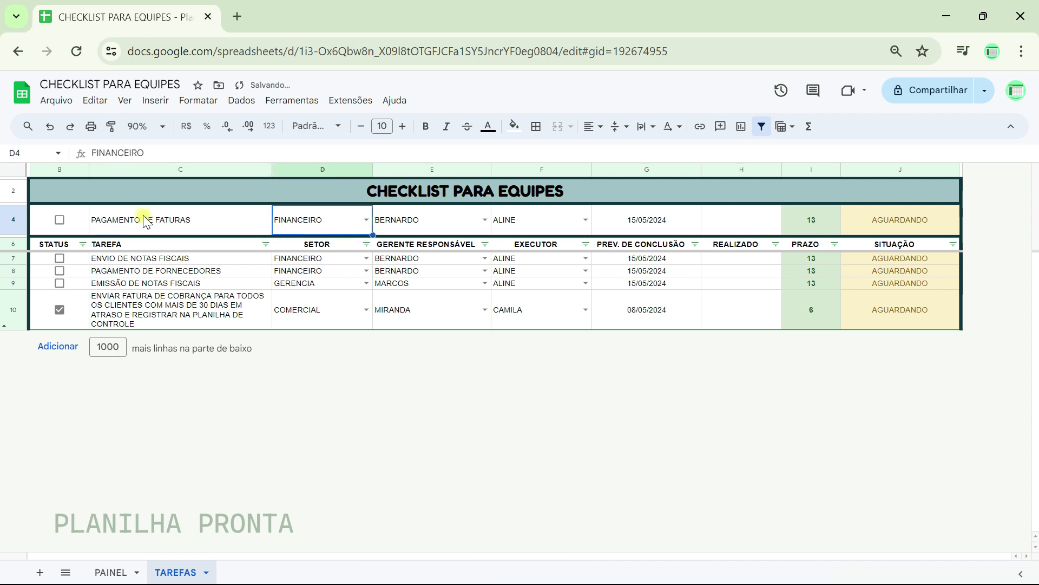
pyautogui.press('Tab')
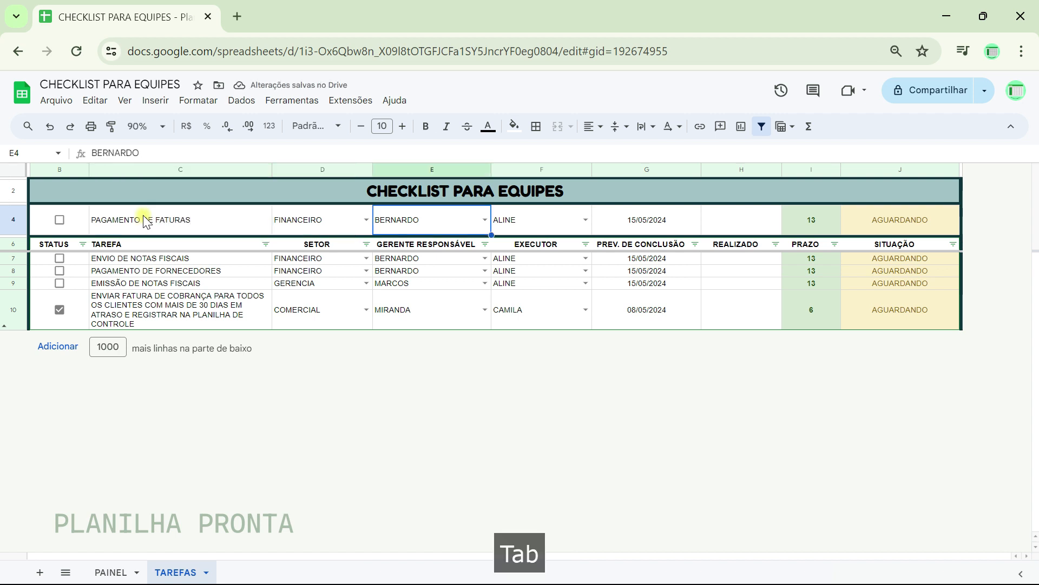
pyautogui.press('Tab')
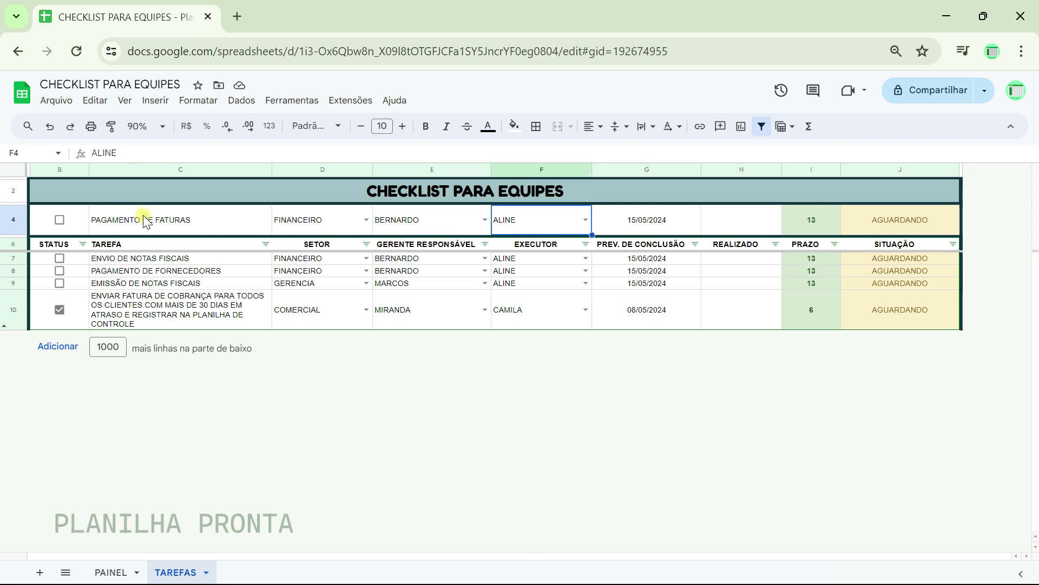
# - Set the PREV. DE CONCLUSÃO in G4 to 20/05/2024 and insert the entry with the LANÇAMENTO DE TAREFAS macro
pyautogui.press('Right')
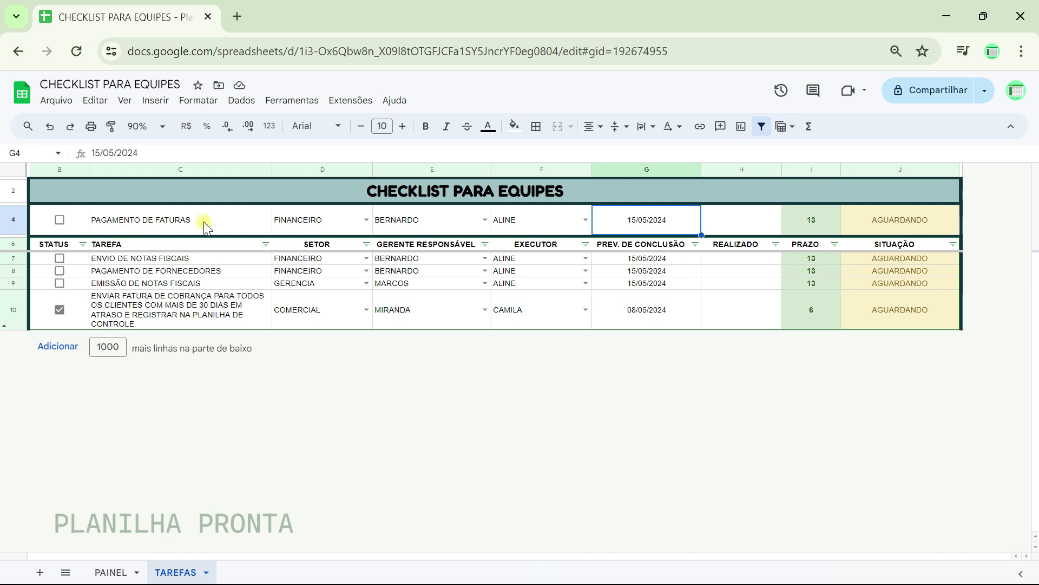
pyautogui.click(669, 223)
pyautogui.doubleClick(669, 223)
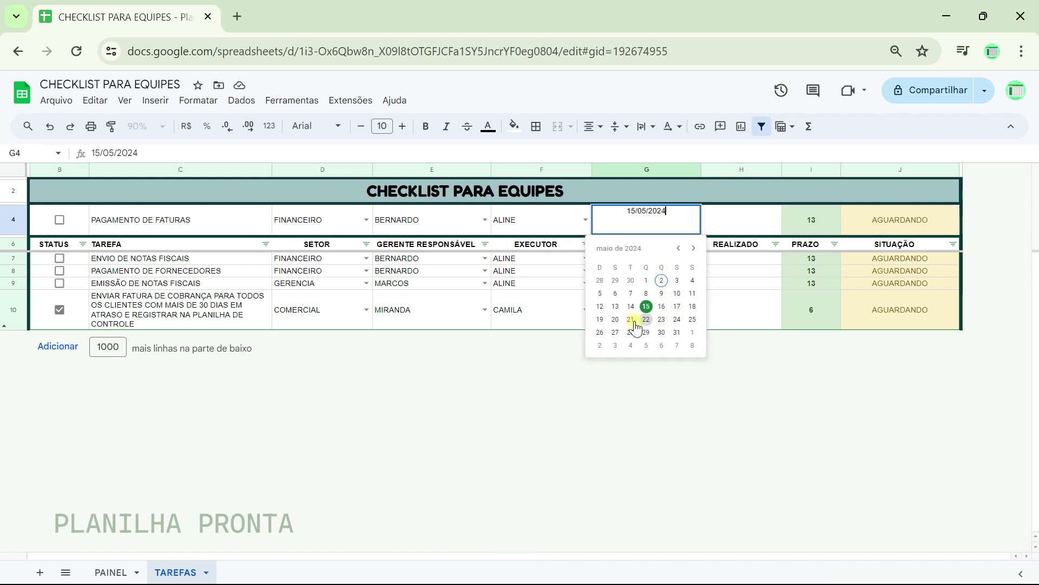
pyautogui.click(617, 319)
pyautogui.press('Right')
pyautogui.press('Right')
pyautogui.press('Right')
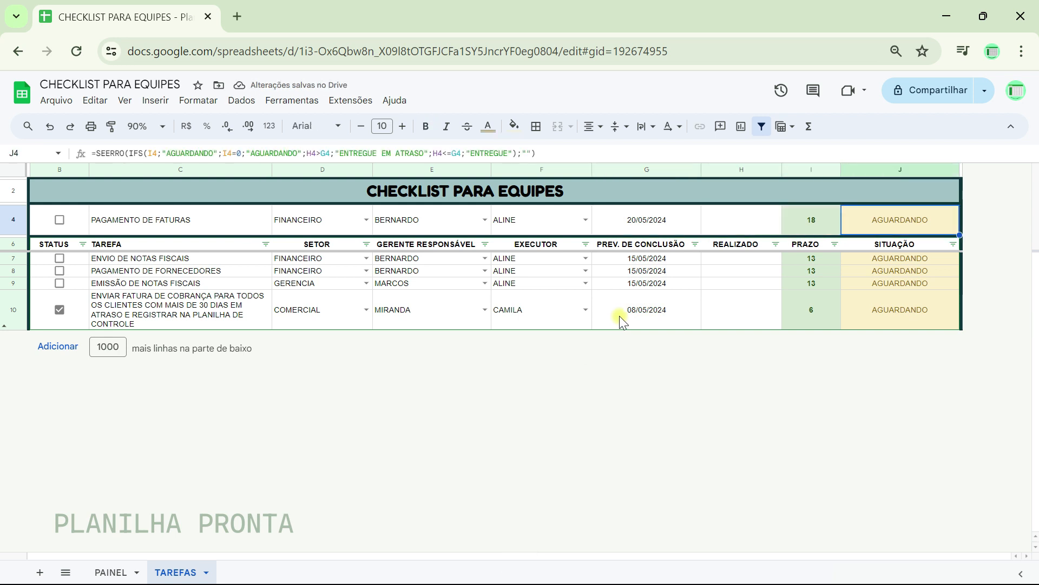
pyautogui.hotkey('ctrl', 'alt', 'shift', '9')
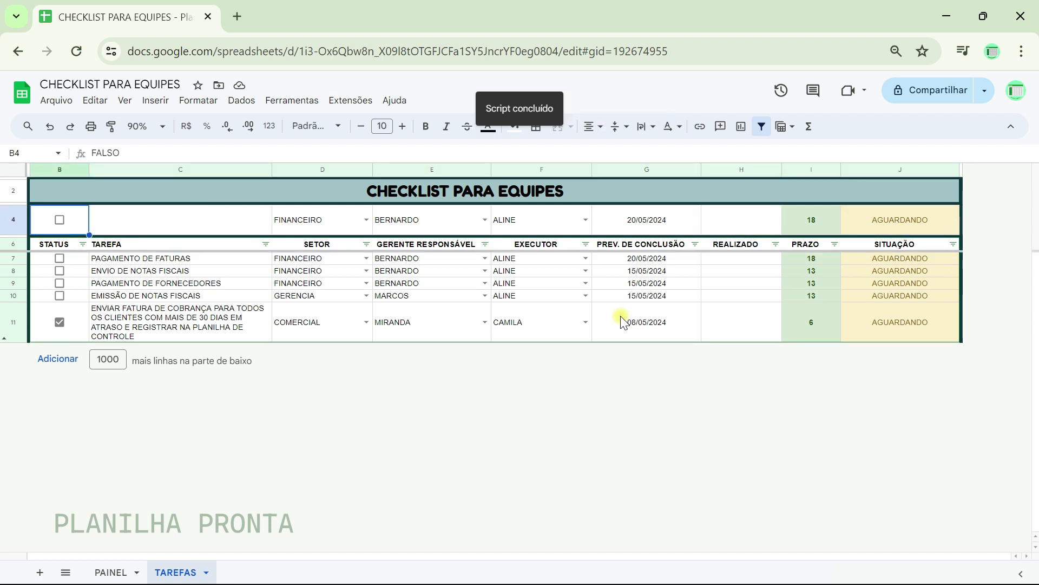
# - Choose COMERCIAL as the sector in D4 and enter the task VENDER MUITO in C4
pyautogui.click(366, 220)
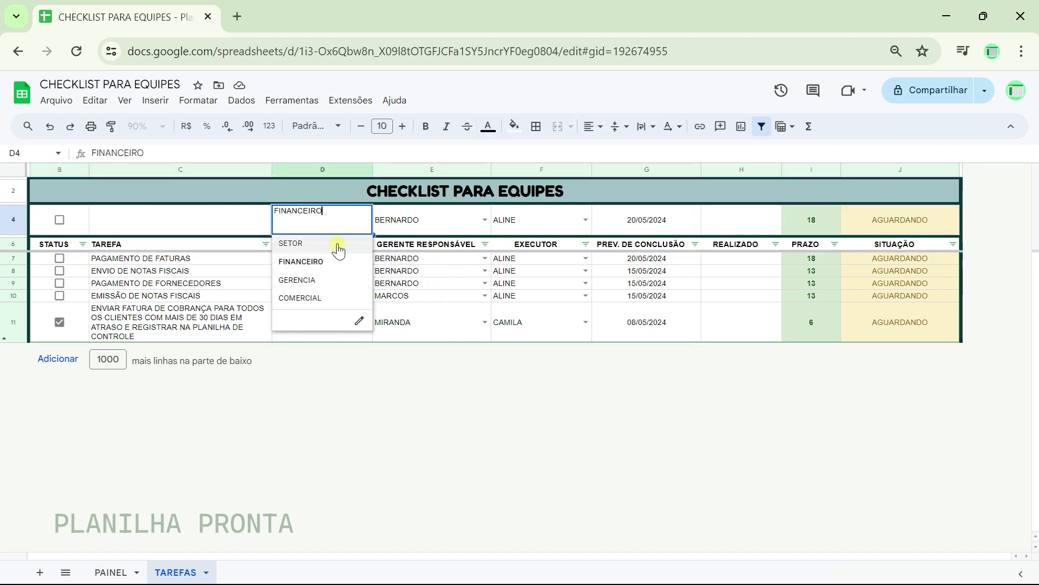
pyautogui.click(301, 298)
pyautogui.click(124, 229)
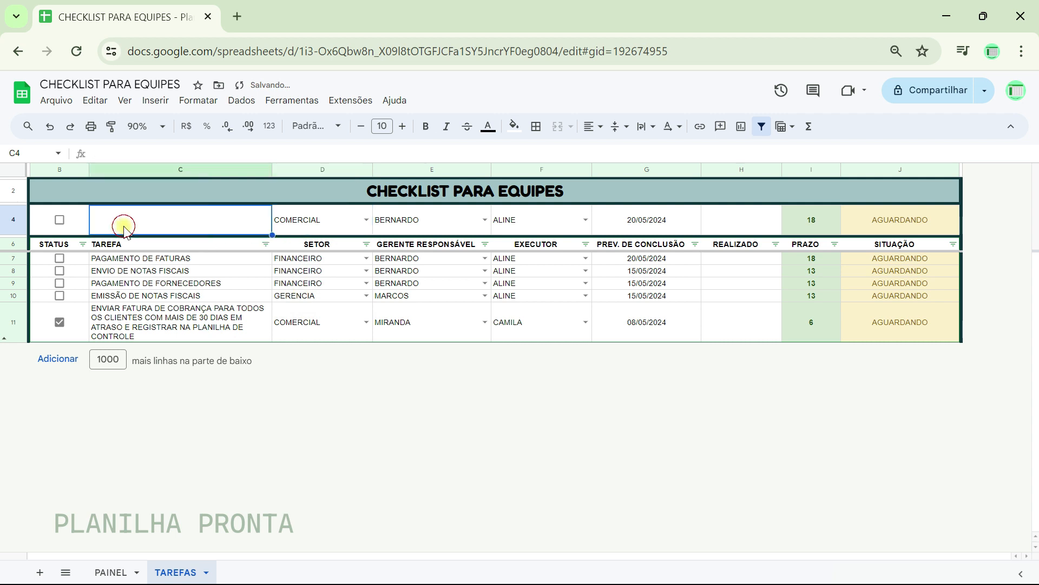
pyautogui.write('VENDER ')
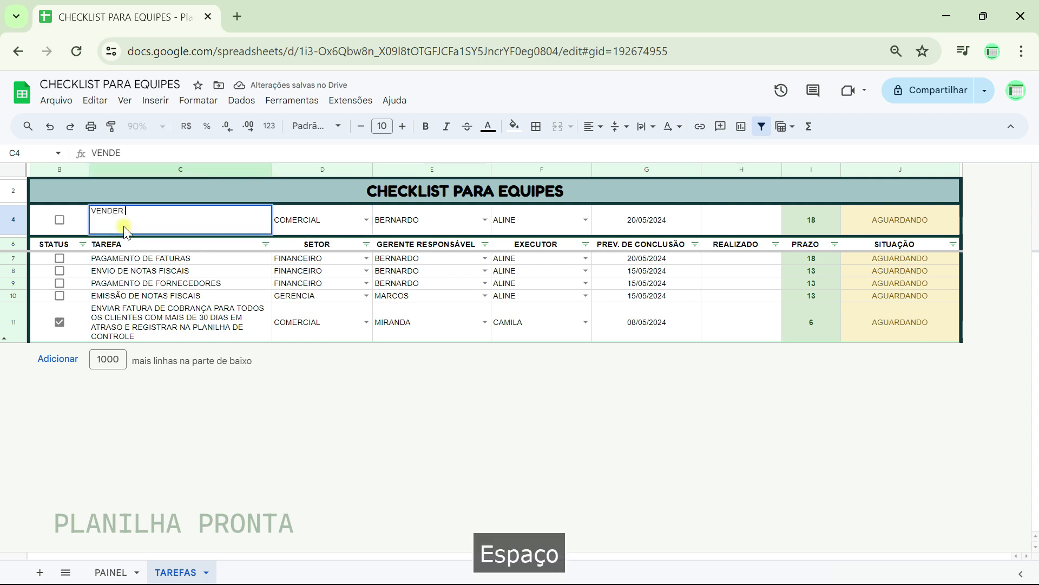
pyautogui.write('MU')
pyautogui.press('Tab')
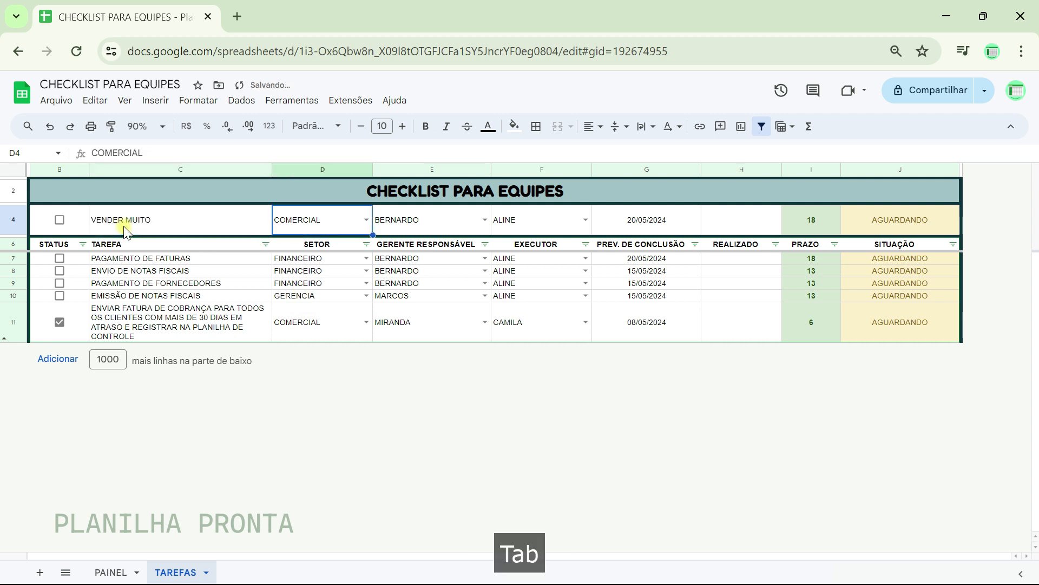
# - Set the manager in E4 and the executor in F4 to match the existing COMERCIAL task in row 11
pyautogui.click(485, 220)
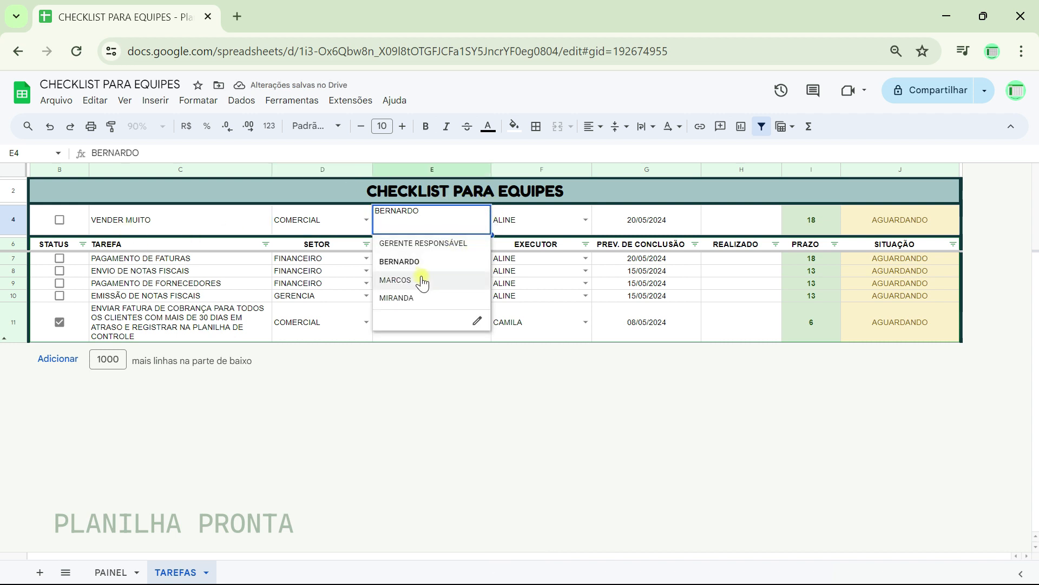
pyautogui.click(418, 334)
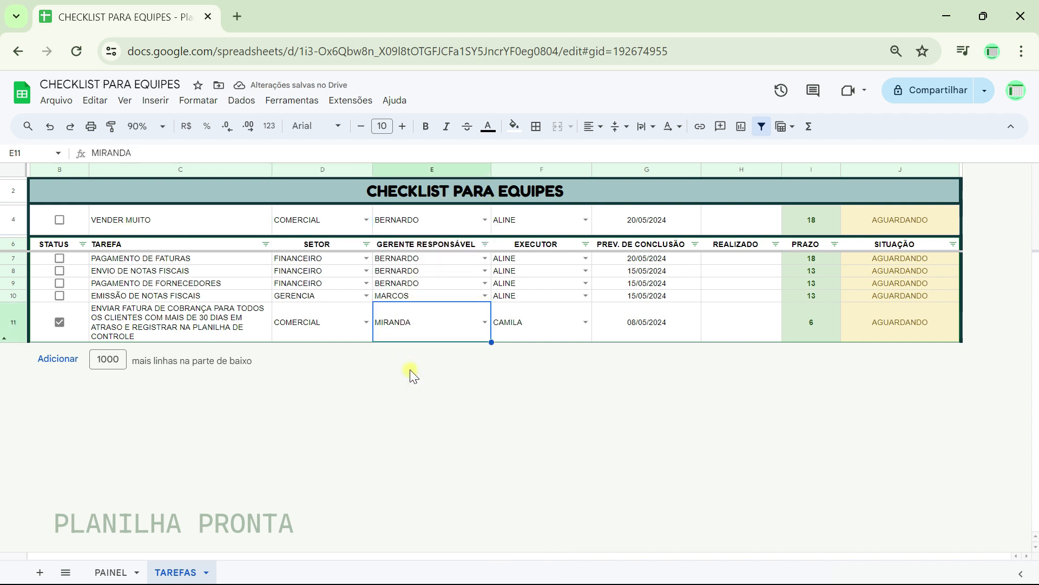
pyautogui.click(485, 220)
pyautogui.click(402, 297)
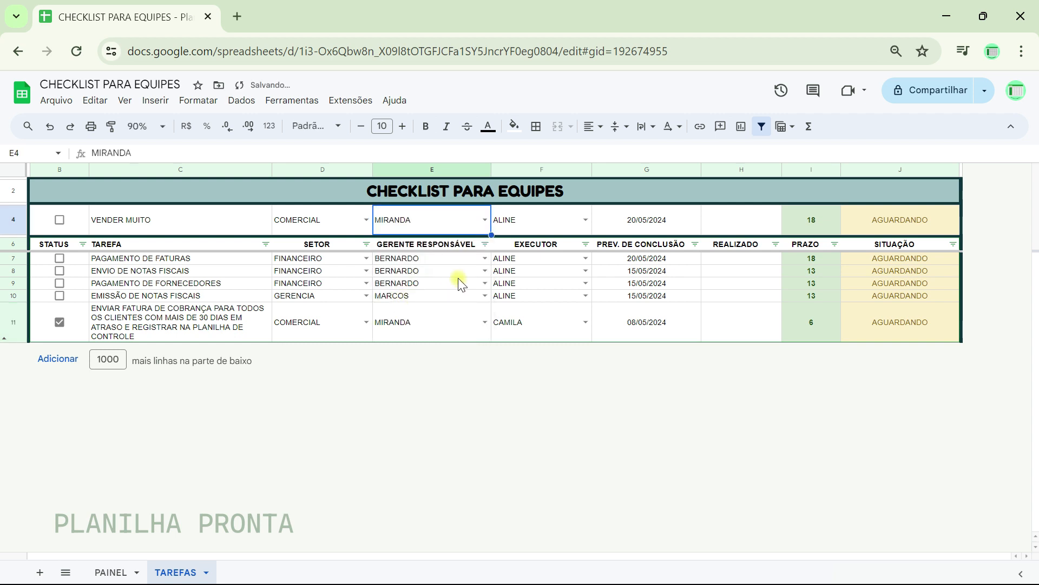
pyautogui.press('Tab')
pyautogui.click(586, 219)
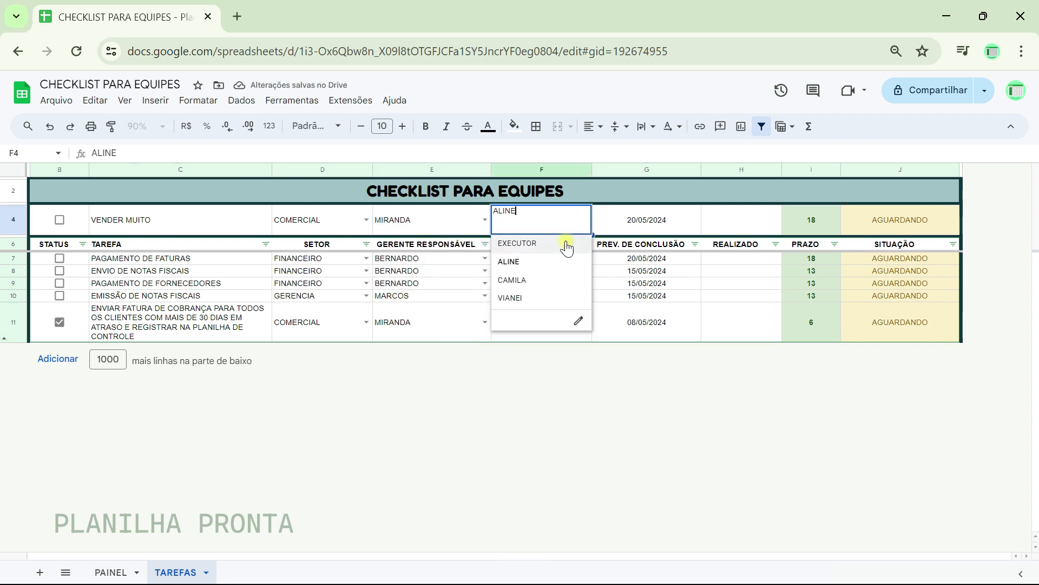
pyautogui.click(534, 280)
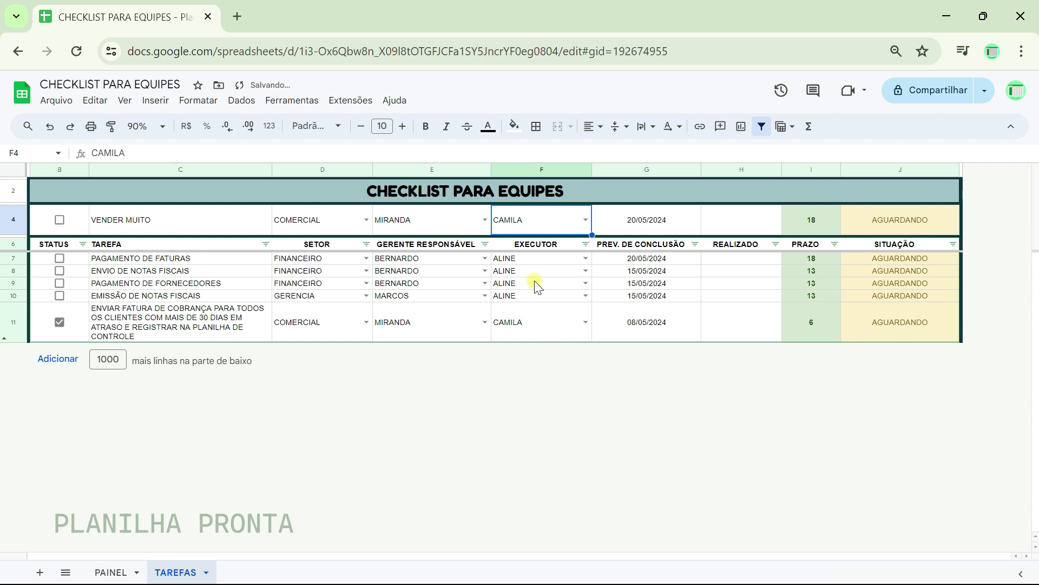
# - Set the PREV. DE CONCLUSÃO in G4 to 28/05/2024 and insert the VENDER MUITO entry with the LANÇAMENTO DE TAREFAS macro
pyautogui.press('Right')
pyautogui.doubleClick(650, 227)
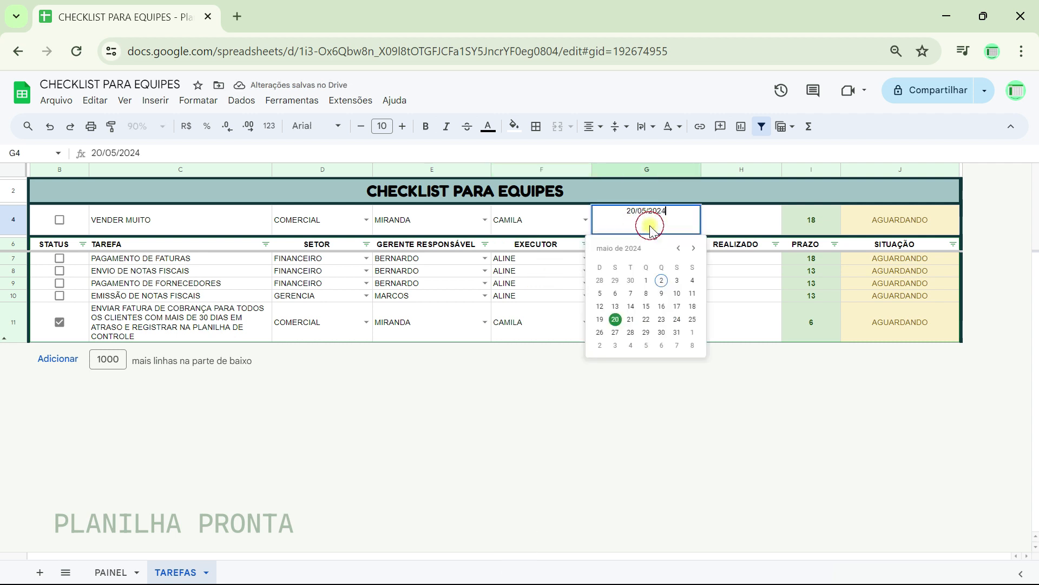
pyautogui.click(630, 332)
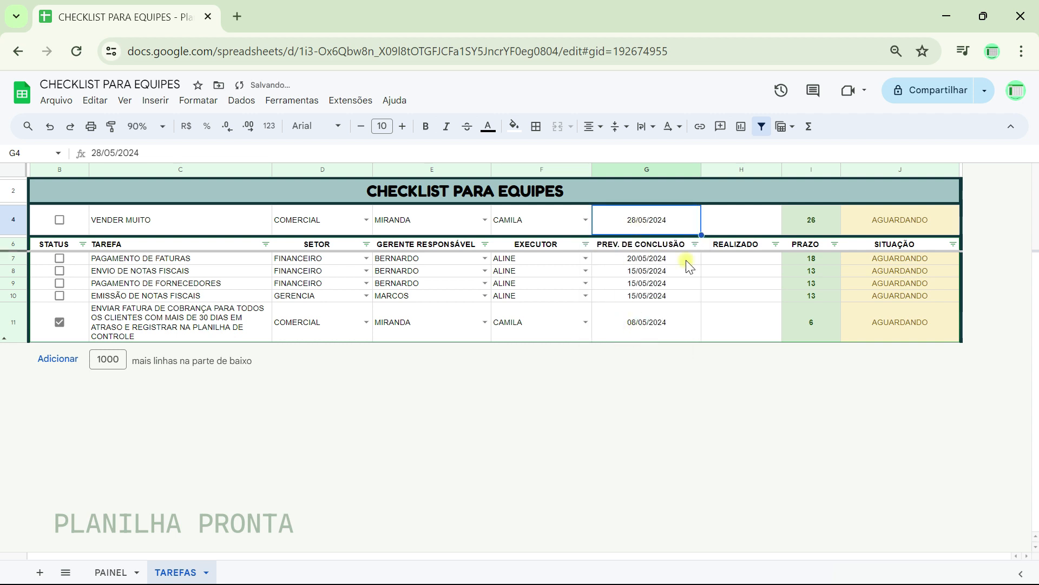
pyautogui.hotkey('ctrl', 'alt', 'shift', '1')
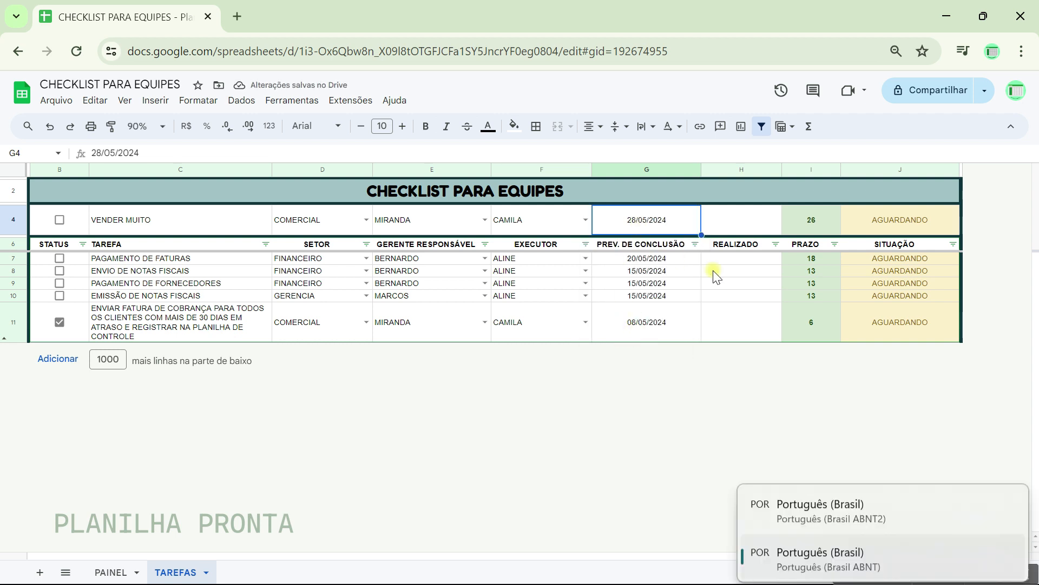
pyautogui.hotkey('ctrl', 'alt', 'shift', '9')
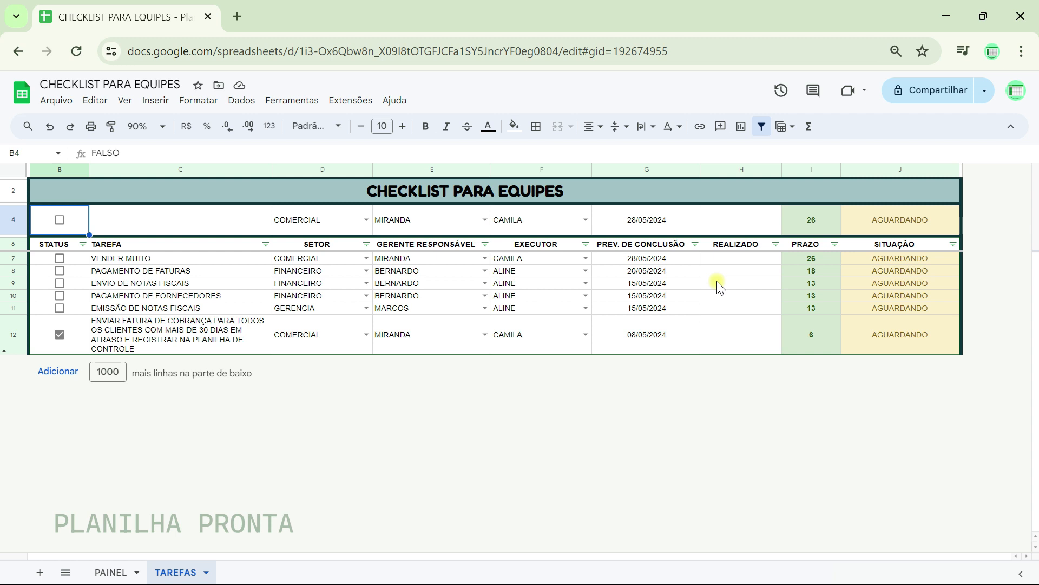
# - Rename the PREV. DE CONCLUSÃO header in G6 as PRAZO DE CONCLUSÃO
pyautogui.click(652, 220)
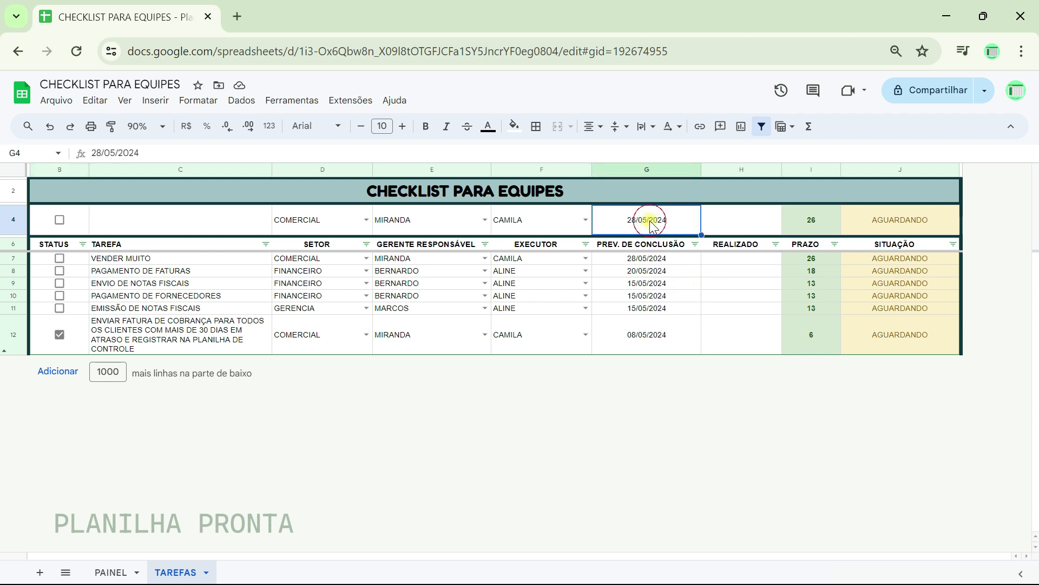
pyautogui.doubleClick(616, 246)
pyautogui.click(615, 244)
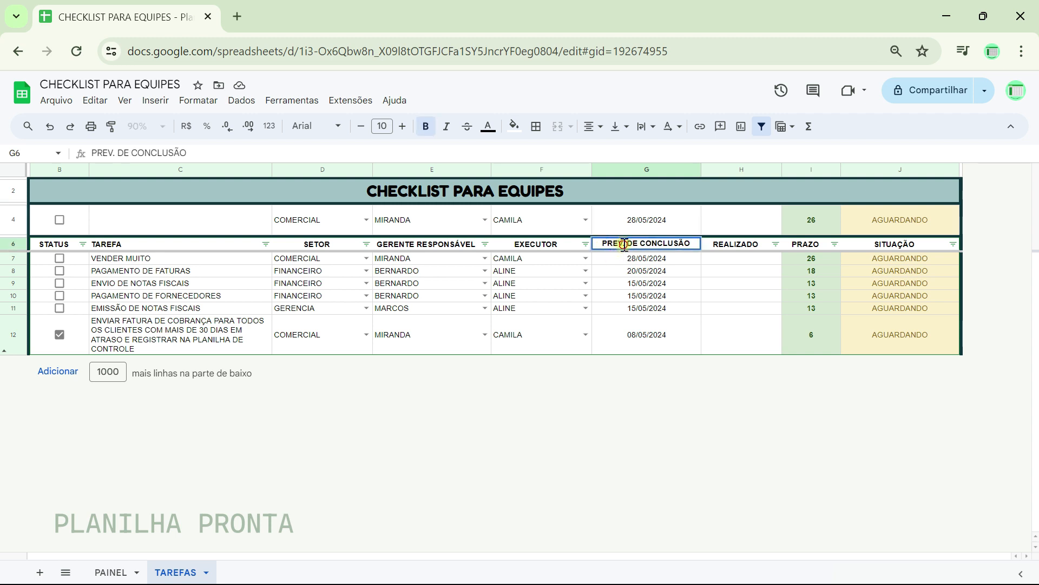
pyautogui.press('Delete')
pyautogui.press('Delete')
pyautogui.press('BackSpace')
pyautogui.press('BackSpace')
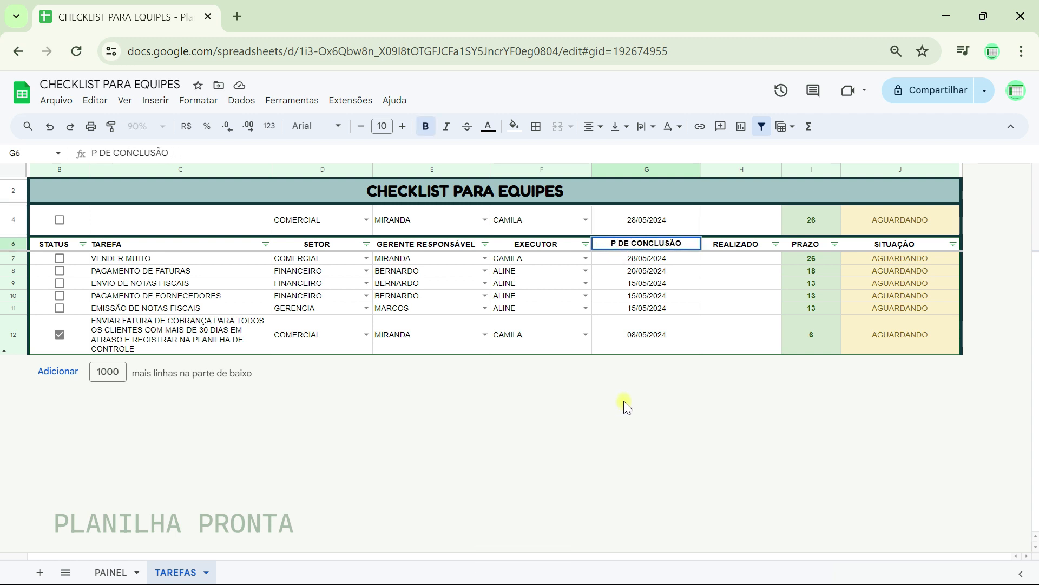
pyautogui.write('RAZO')
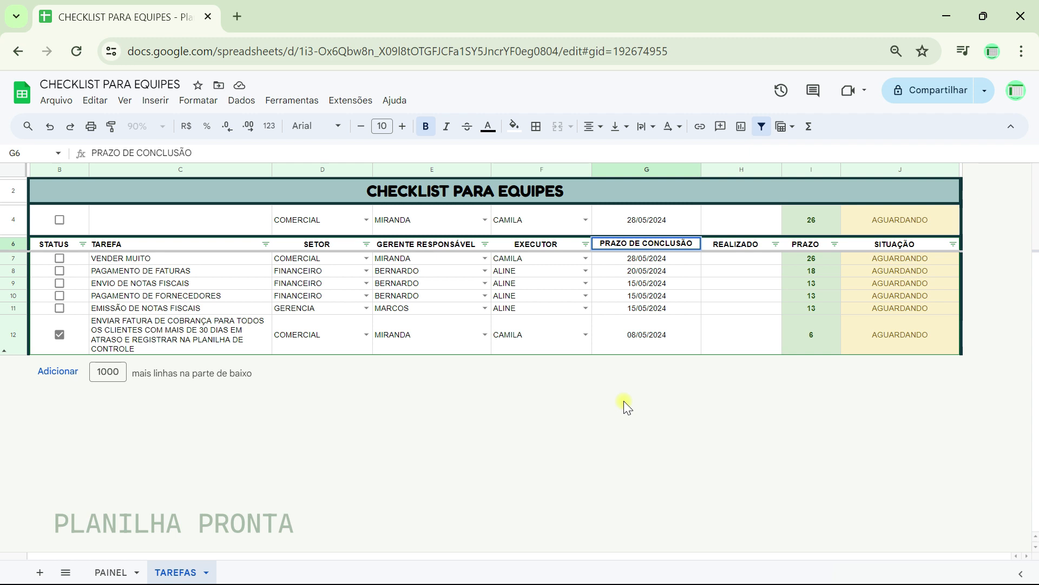
pyautogui.press('Return')
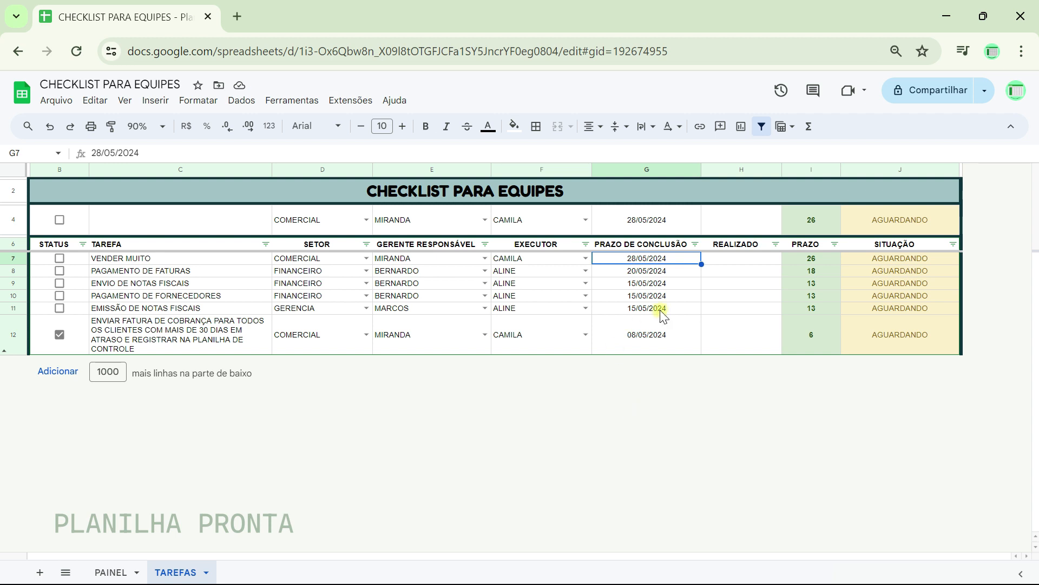
# - Enter 02/05/2024 as the REALIZADO date of EMISSÃO DE NOTAS FISCAIS in row 11 and tick its STATUS checkbox
pyautogui.click(144, 313)
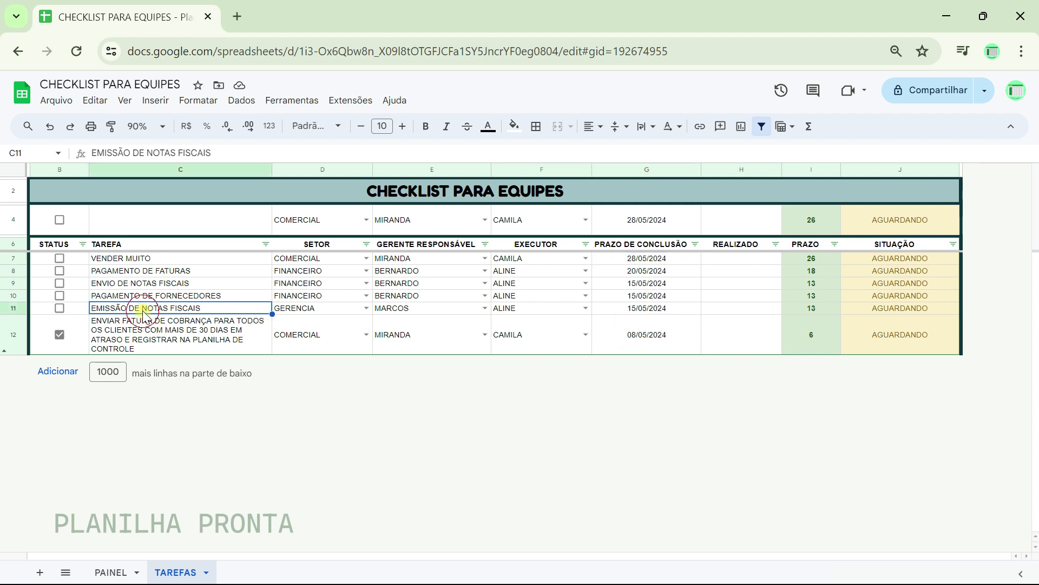
pyautogui.click(497, 313)
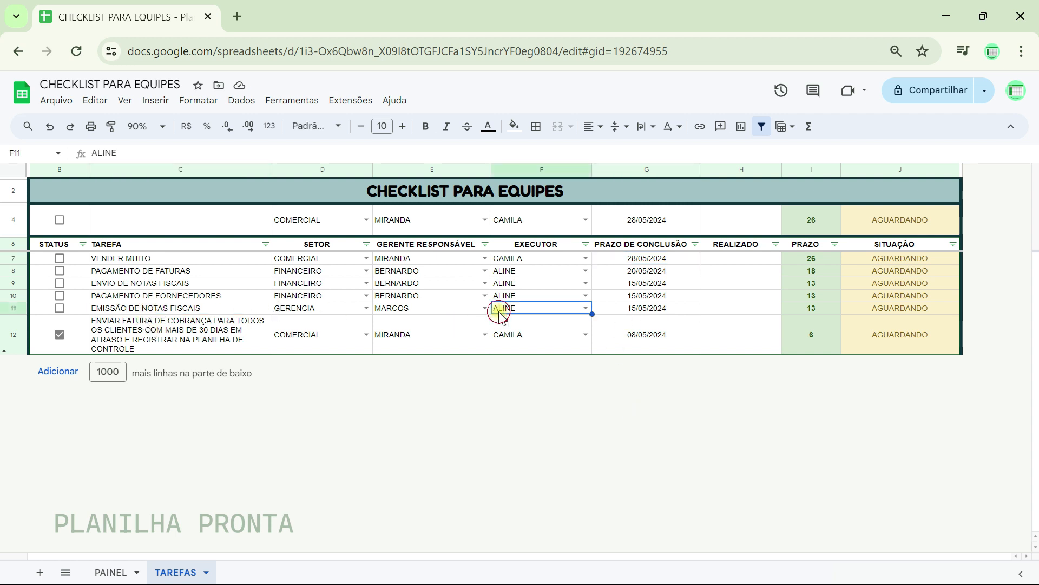
pyautogui.click(633, 312)
pyautogui.hotkey('ctrl', 'c')
pyautogui.click(721, 310)
pyautogui.hotkey('ctrl', 'v')
pyautogui.doubleClick(748, 307)
pyautogui.click(756, 360)
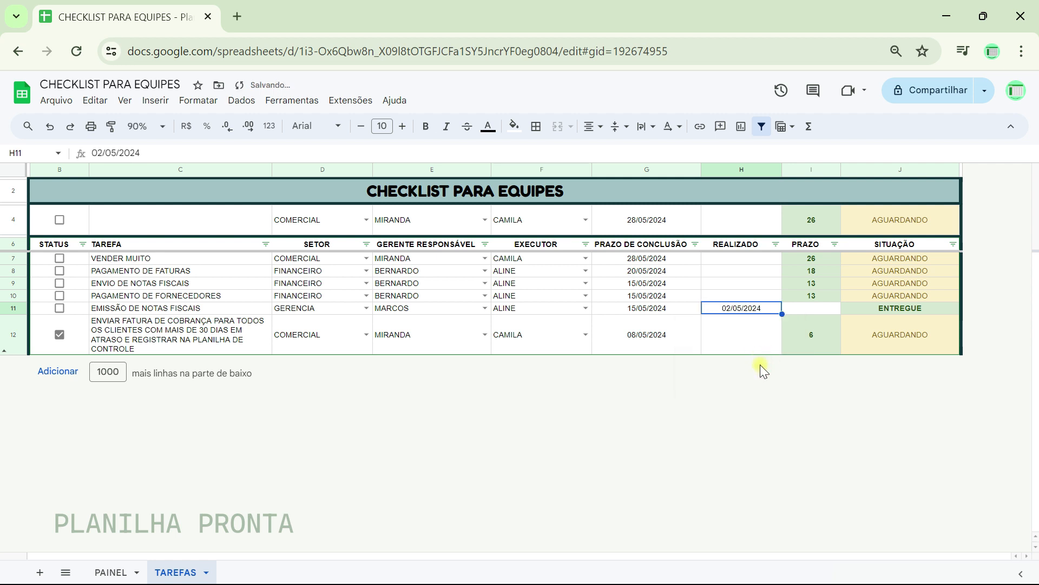
pyautogui.press('Down')
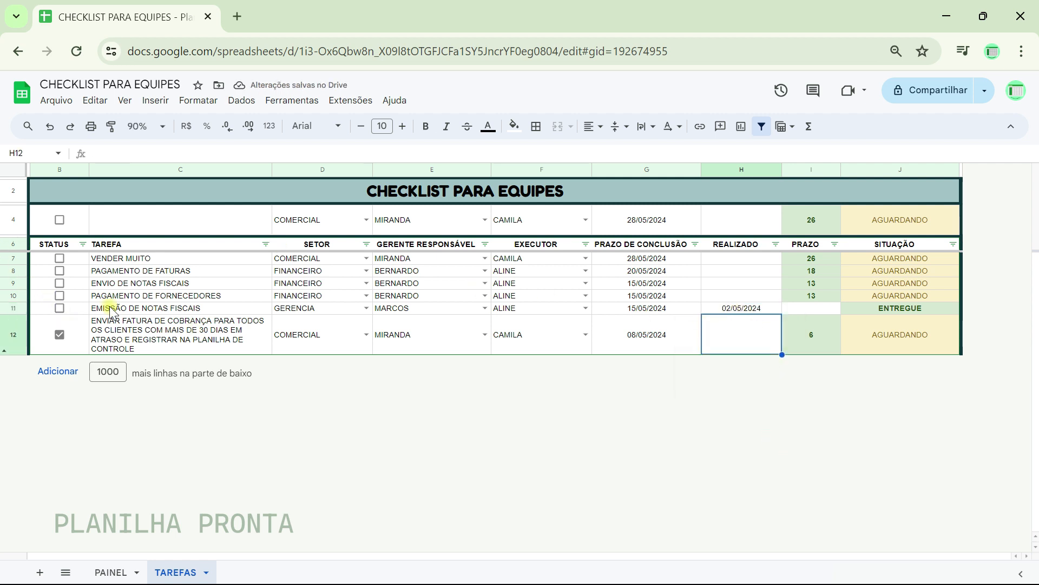
pyautogui.click(60, 308)
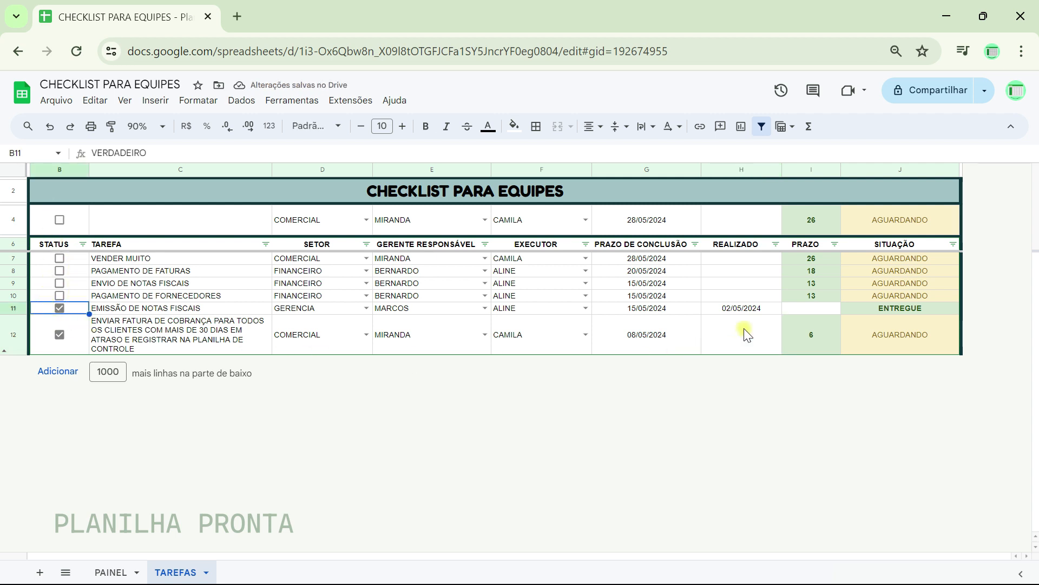
pyautogui.click(742, 308)
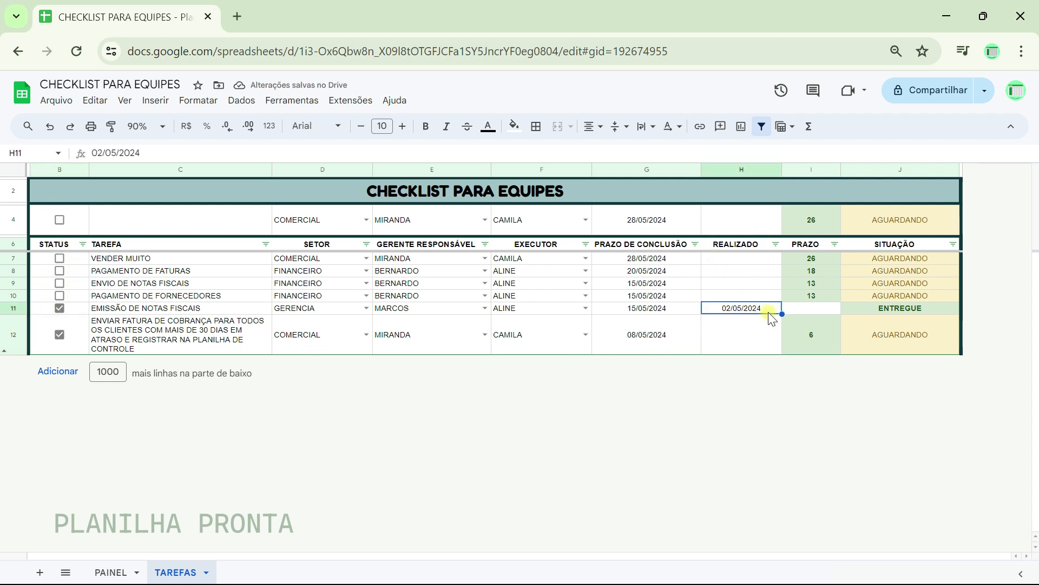
pyautogui.click(914, 308)
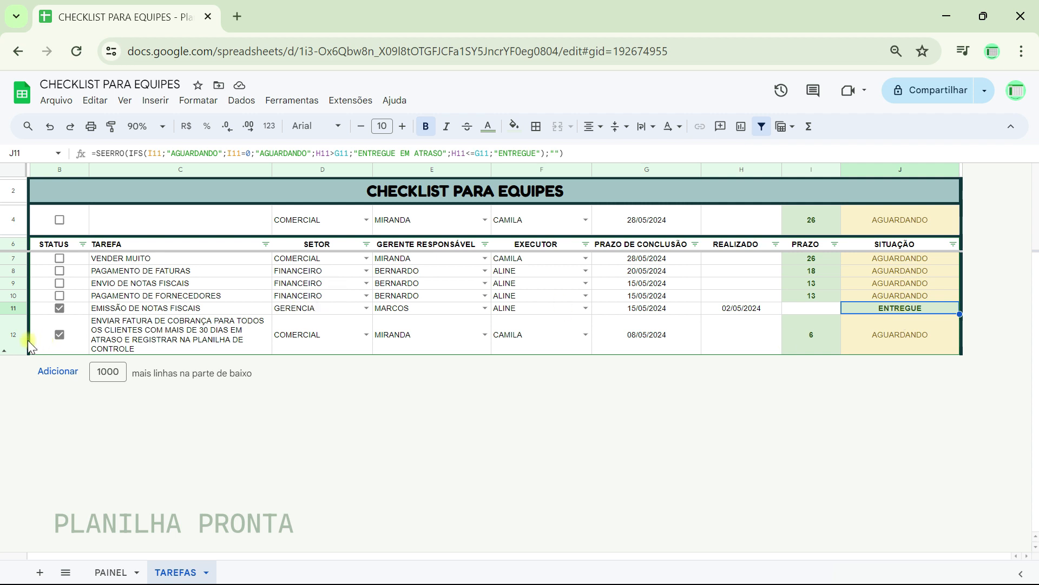
# - Unhide the hidden task rows 13 to 28 below row 12
pyautogui.click(11, 338)
pyautogui.rightClick(10, 351)
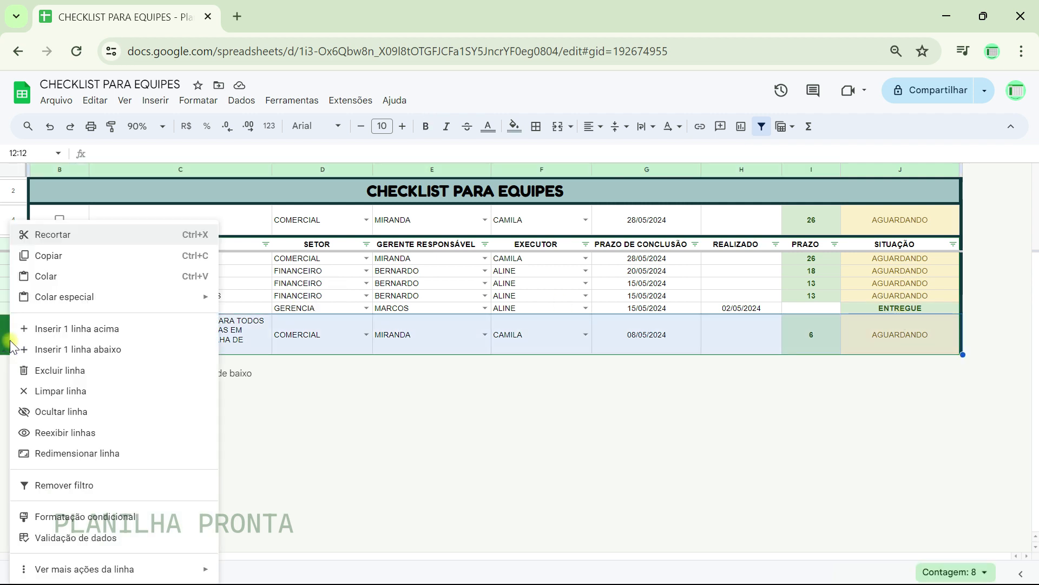
pyautogui.click(73, 433)
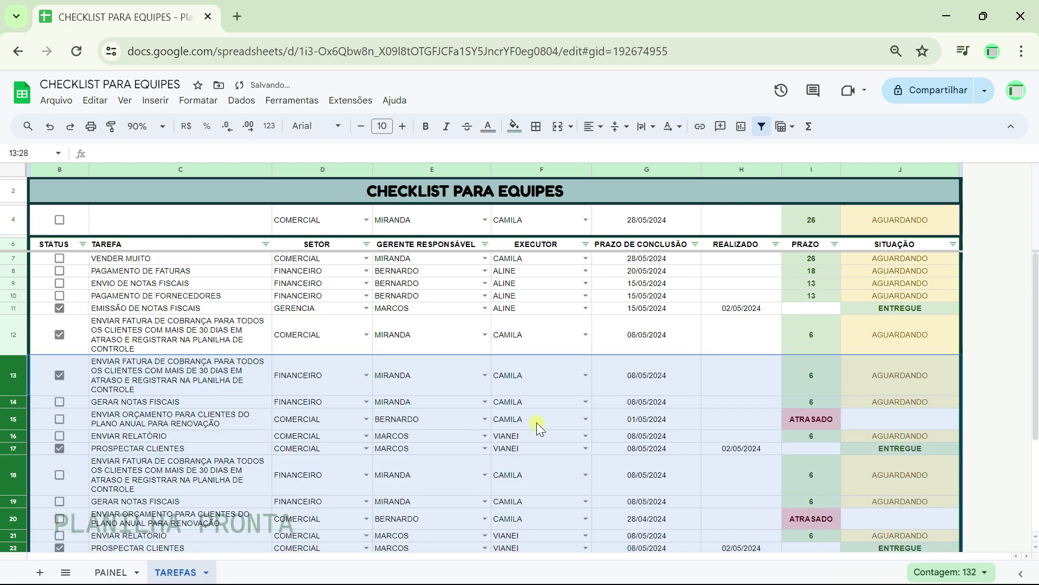
pyautogui.scroll(-3, 563, 420)
pyautogui.scroll(3, 493, 453)
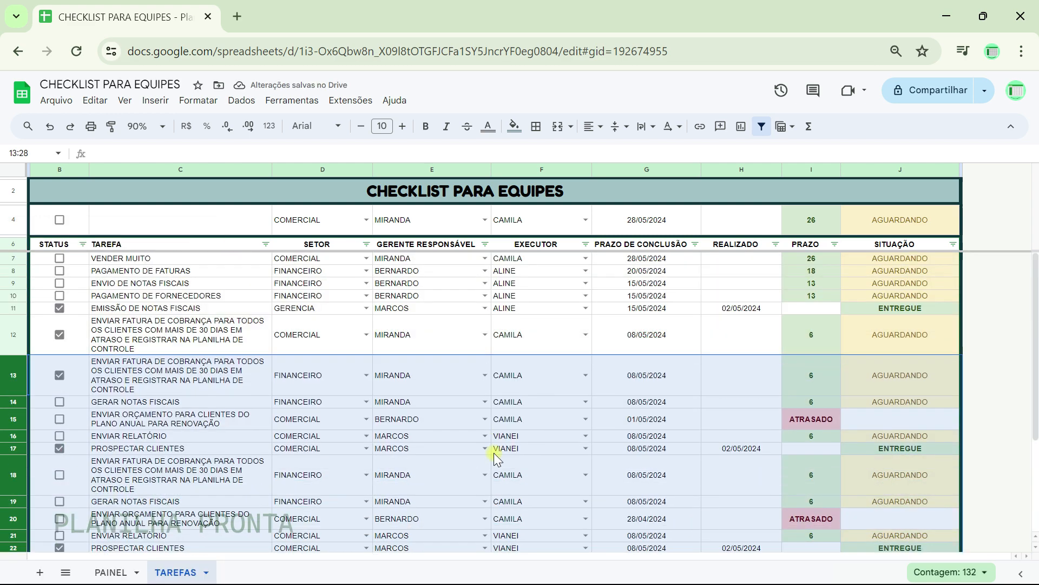
pyautogui.click(116, 346)
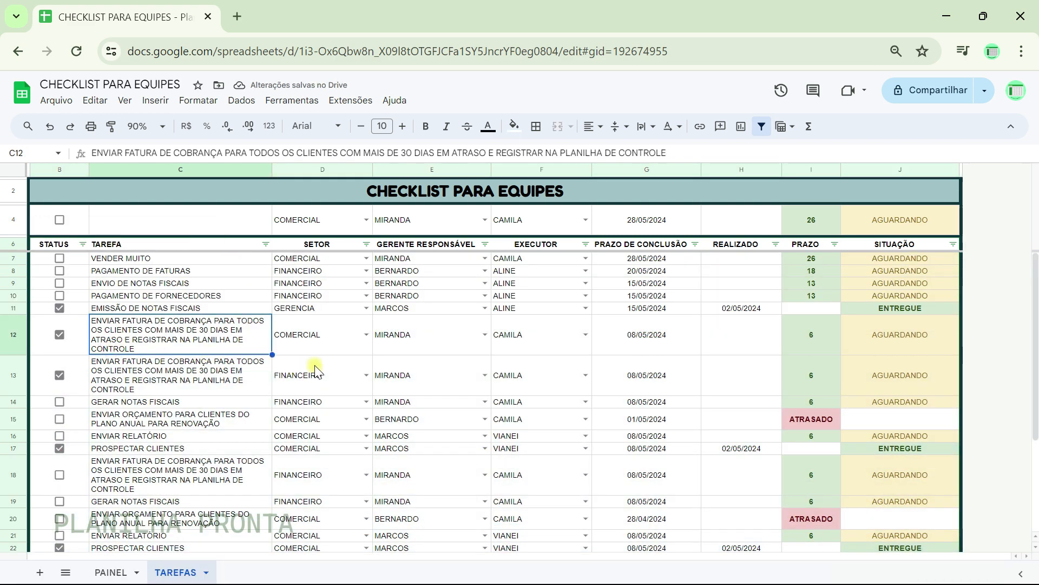
pyautogui.click(12, 338)
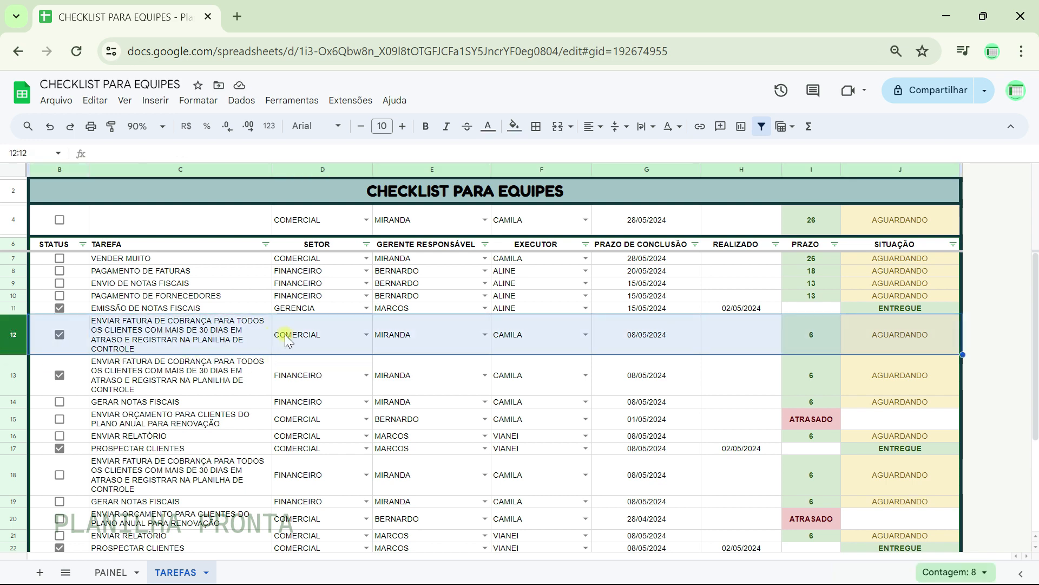
pyautogui.click(171, 344)
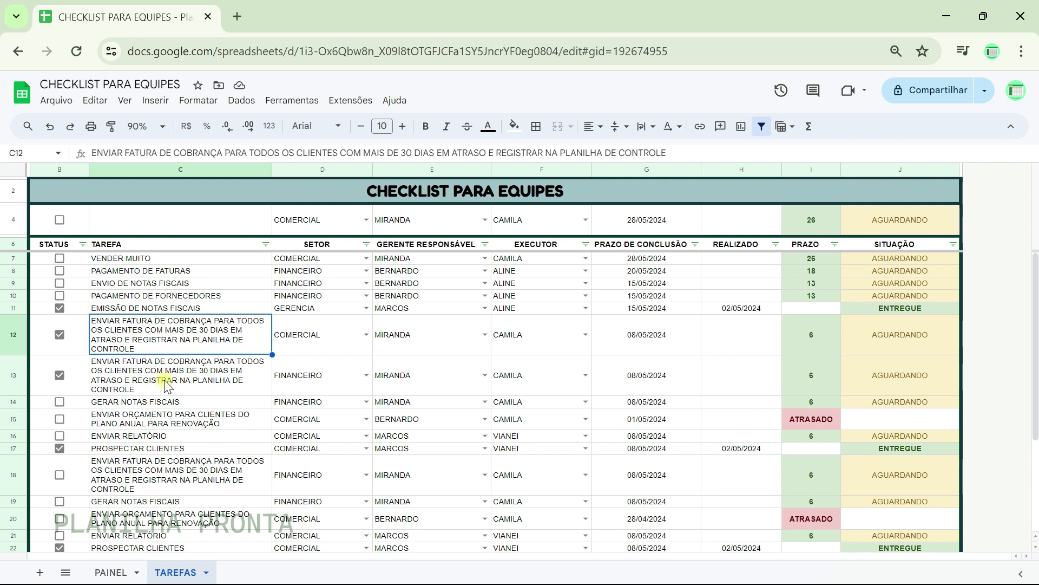
pyautogui.click(163, 309)
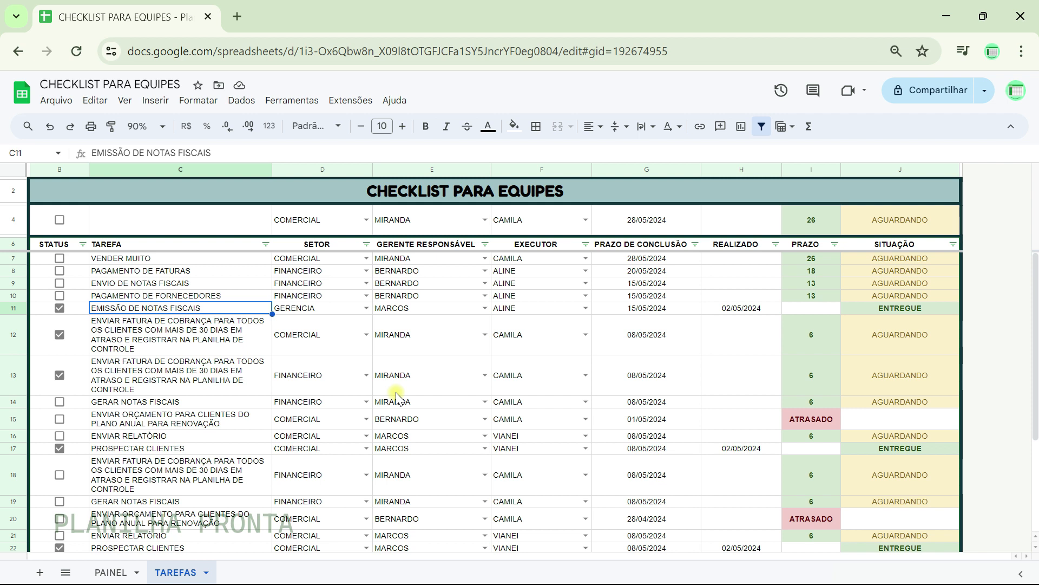
pyautogui.scroll(-4, 397, 394)
pyautogui.scroll(4, 397, 393)
# - Filter the SETOR column to only FINANCEIRO and tick the STATUS checkbox of the ENTREGUE EM ATRASO task in row 23
pyautogui.click(367, 244)
pyautogui.click(259, 404)
pyautogui.click(279, 480)
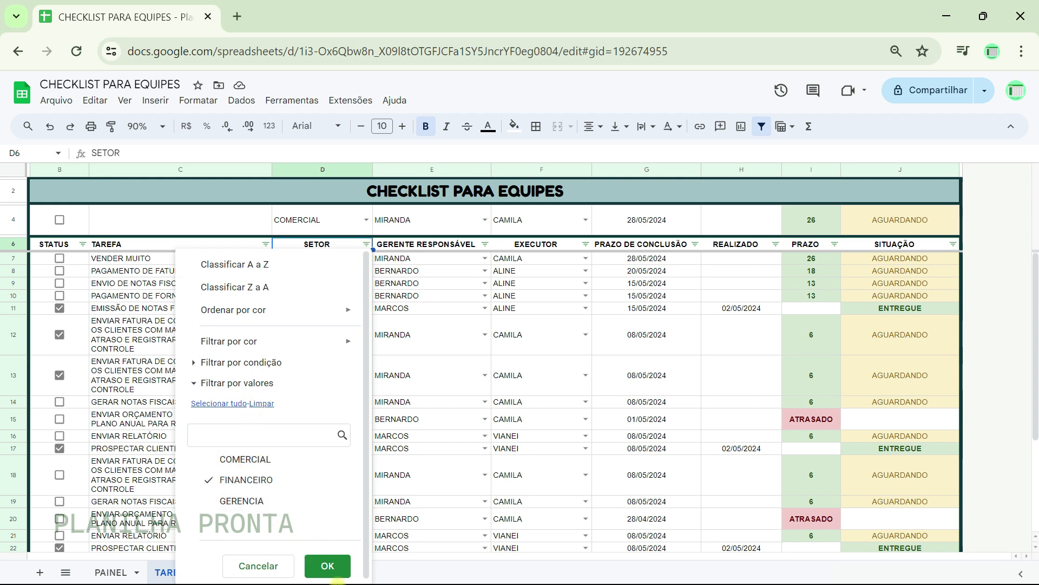
pyautogui.click(328, 568)
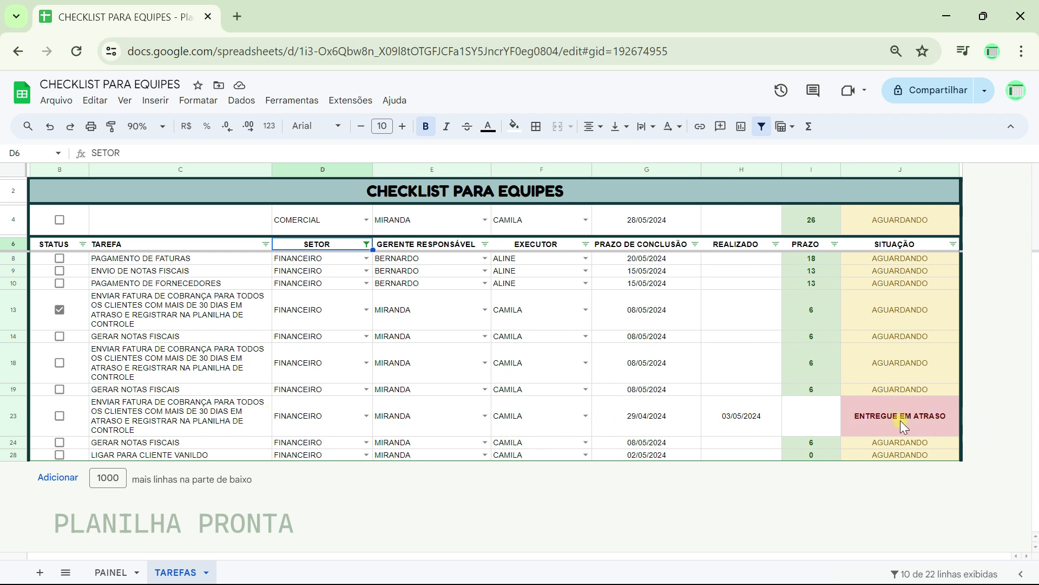
pyautogui.click(58, 416)
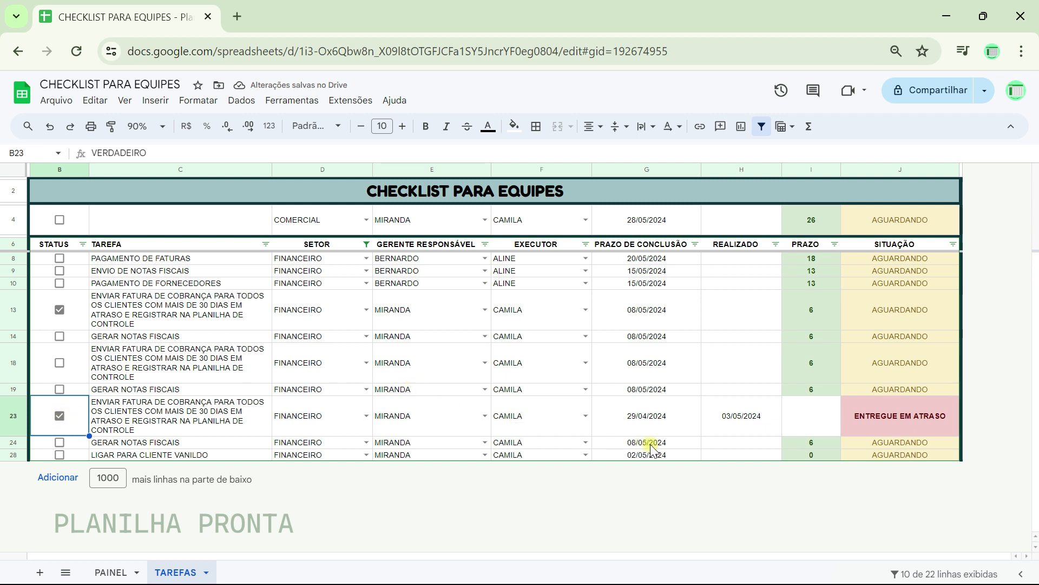
# - Sort the filtered FINANCEIRO tasks by the PRAZO column, first Z to A and finally A to Z
pyautogui.click(836, 245)
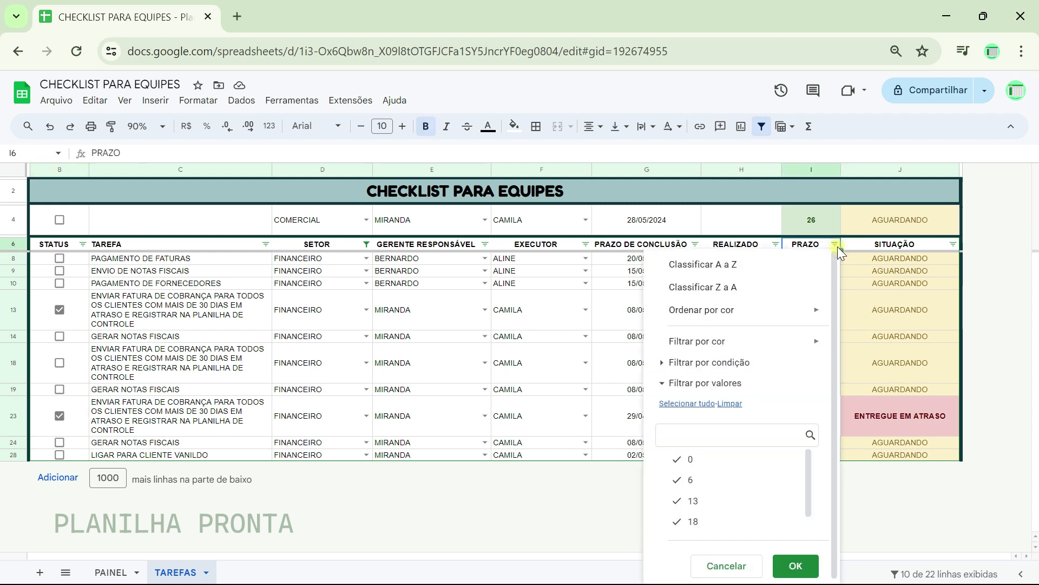
pyautogui.click(762, 290)
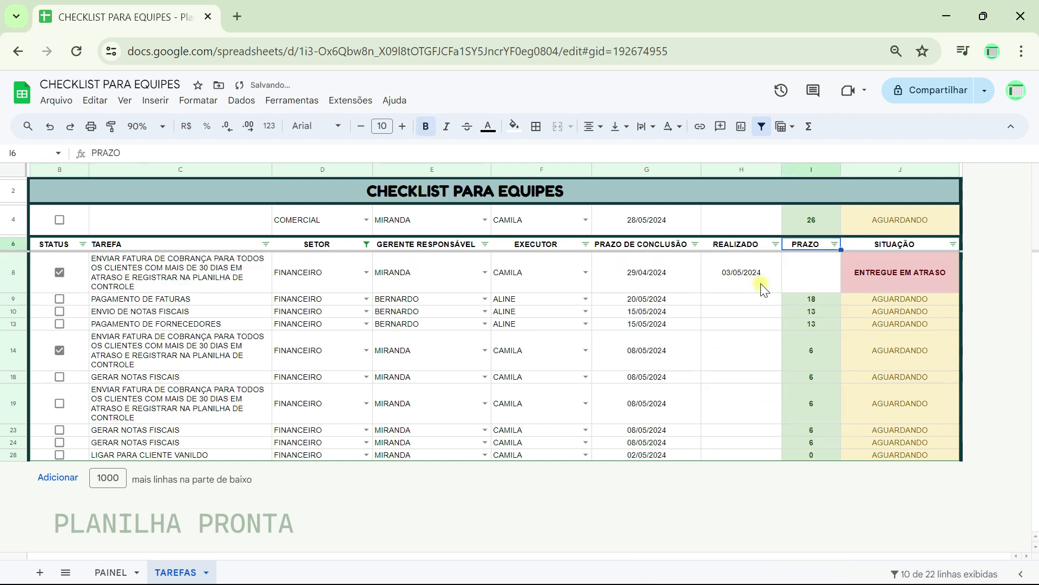
pyautogui.click(836, 245)
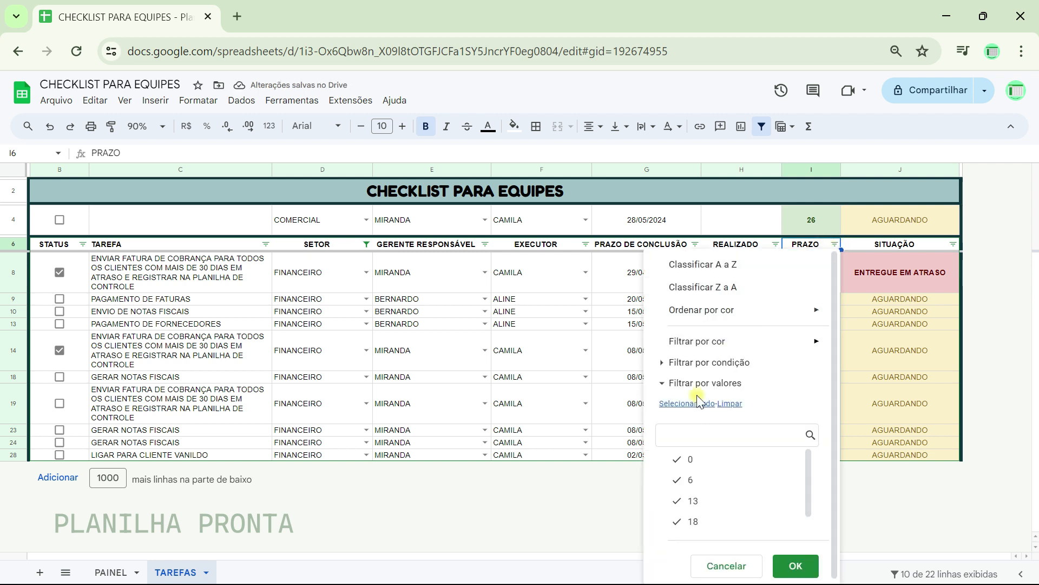
pyautogui.click(723, 265)
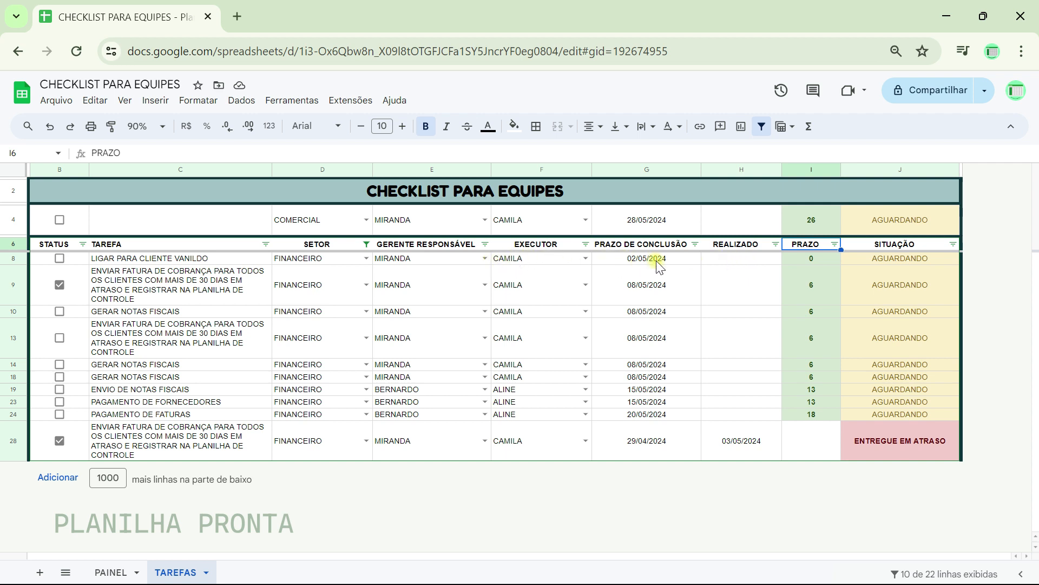
pyautogui.click(745, 259)
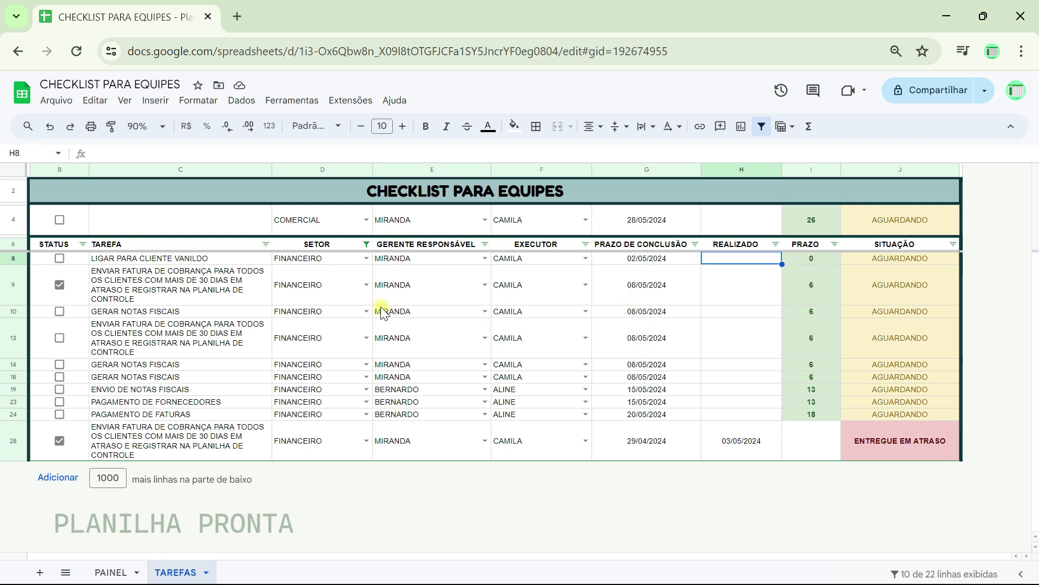
# - Reset the SETOR column filter so that FINANCEIRO, COMERCIAL and GERENCIA are all selected
pyautogui.click(366, 244)
pyautogui.moveTo(363, 267)
pyautogui.mouseDown()
pyautogui.moveTo(358, 320)
pyautogui.moveTo(365, 269)
pyautogui.mouseUp()
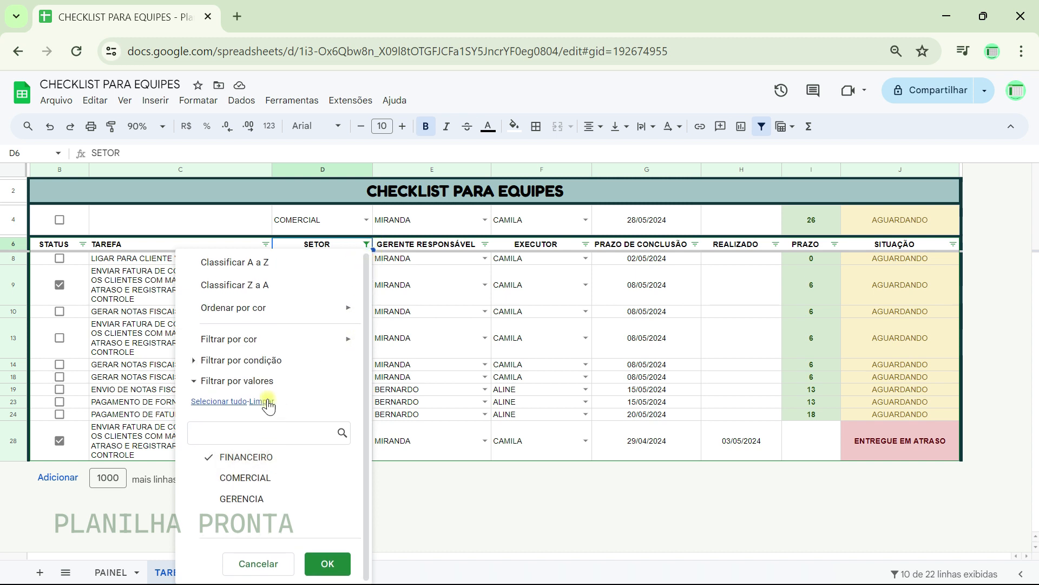
pyautogui.click(221, 403)
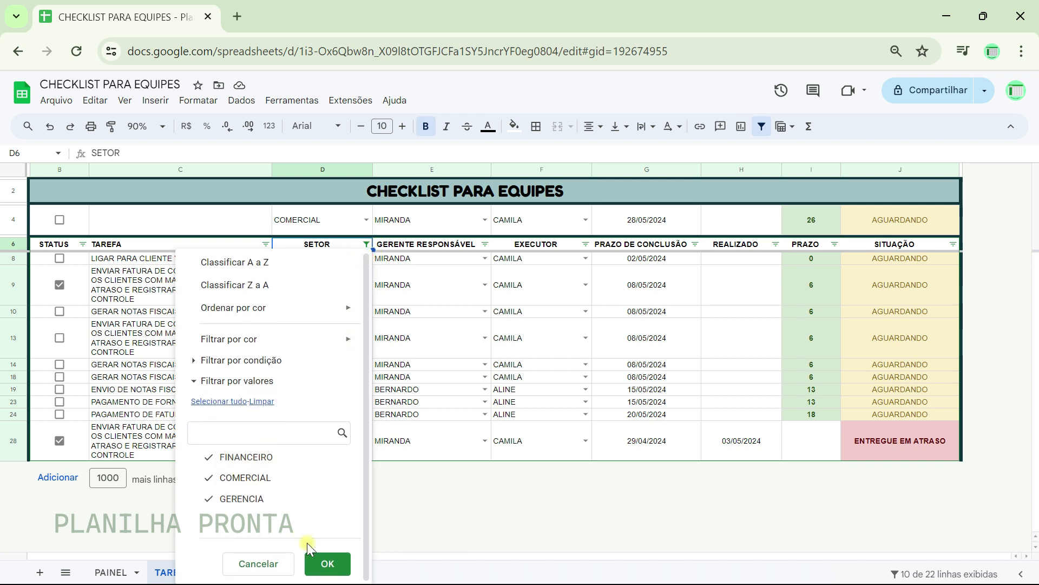
pyautogui.click(327, 563)
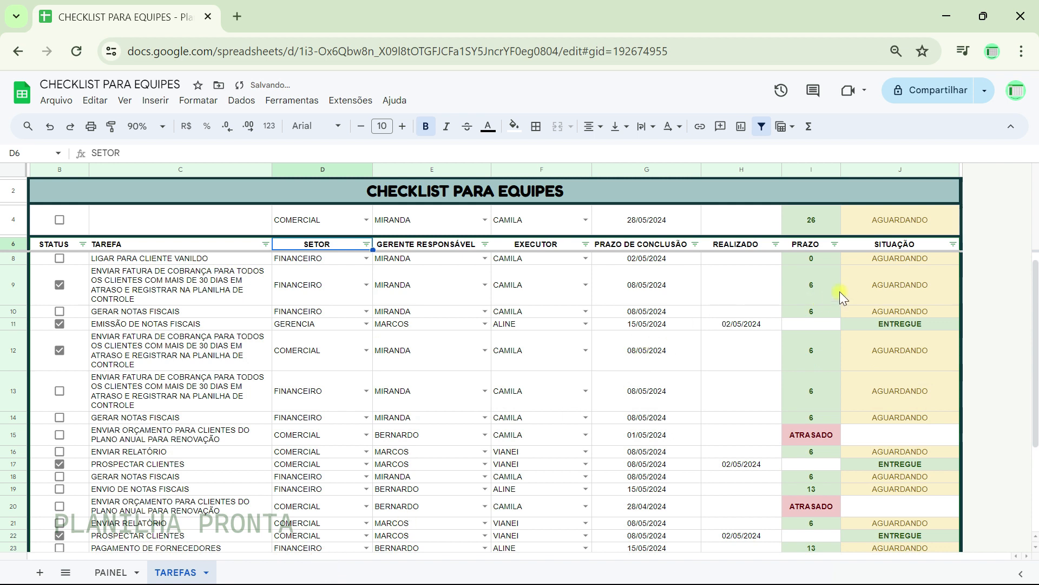
# - Filter the PRAZO column to only the ATRASADO value
pyautogui.click(835, 244)
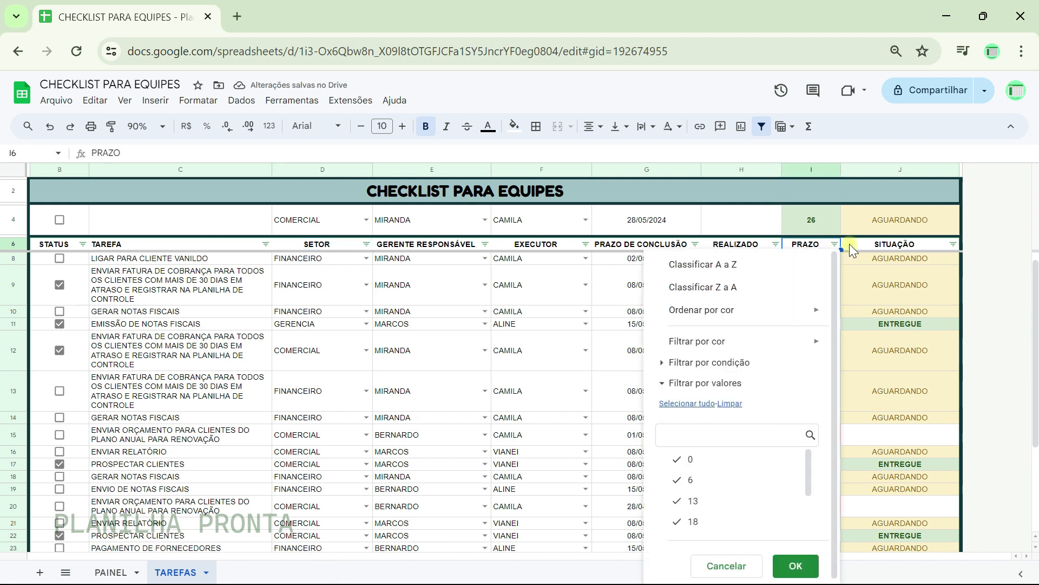
pyautogui.click(734, 405)
pyautogui.scroll(-3, 726, 487)
pyautogui.click(732, 521)
pyautogui.click(795, 562)
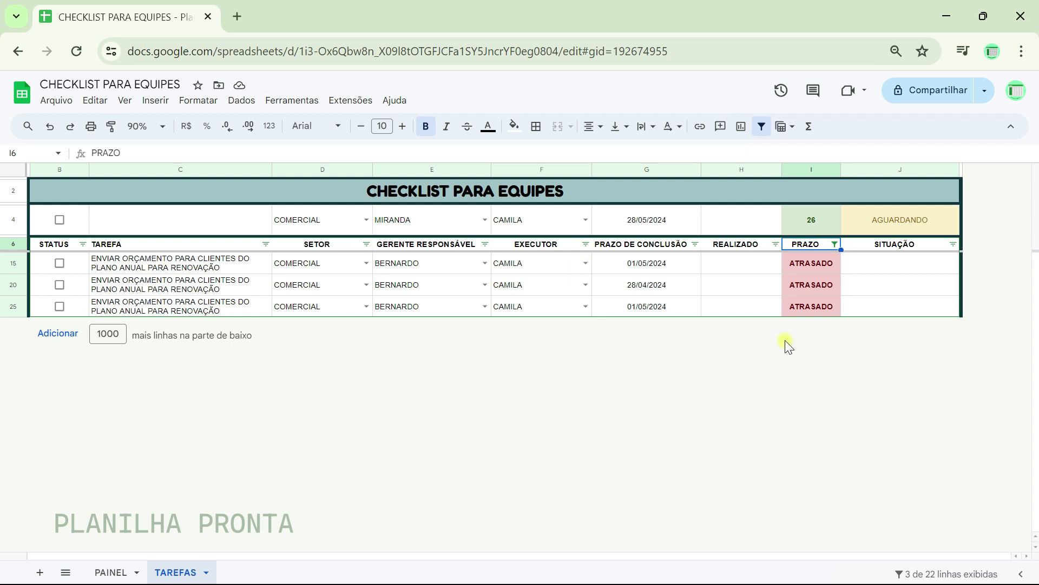
# - Reselect all values in the PRAZO column filter to bring back every task
pyautogui.click(835, 244)
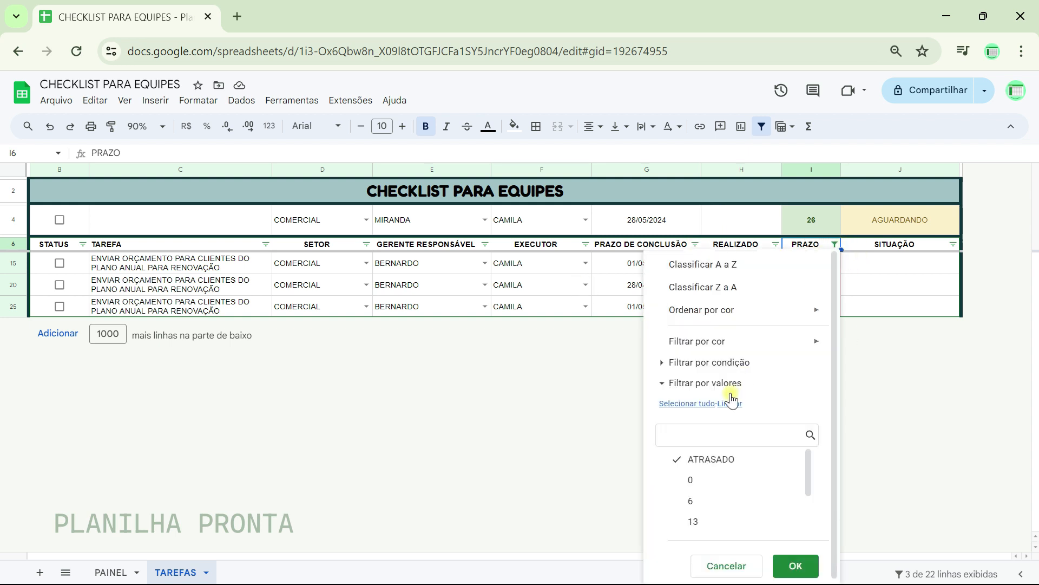
pyautogui.click(699, 405)
pyautogui.click(797, 572)
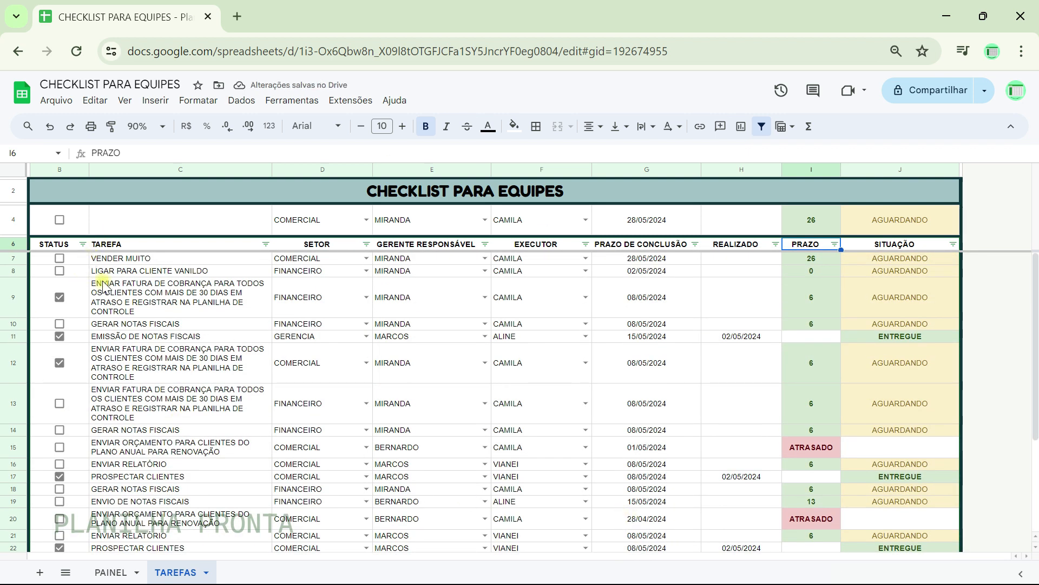
# - Switch to the PAINEL sheet and examine the two period dates and their headers in C5:D6
pyautogui.click(107, 573)
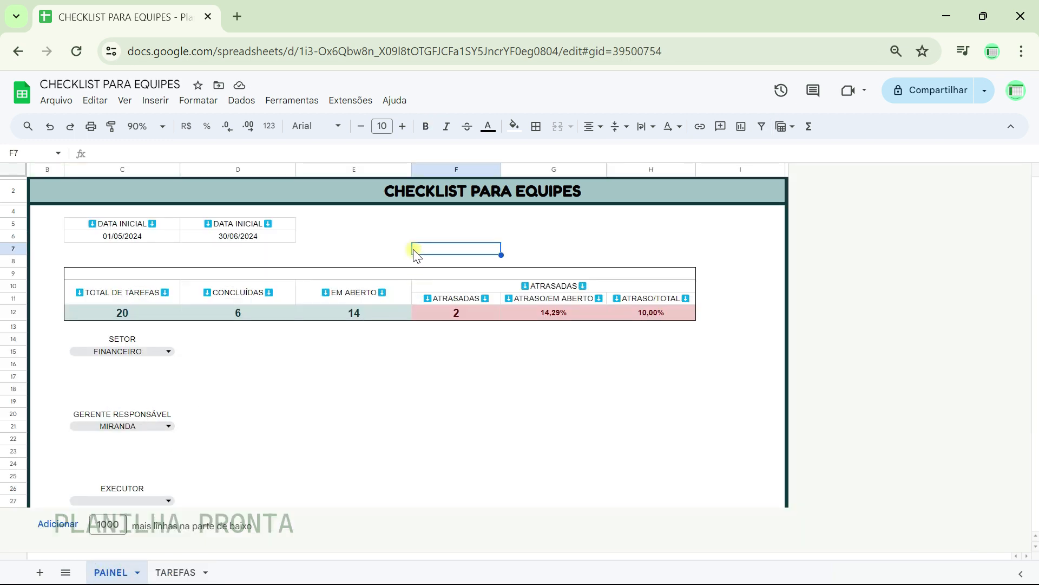
pyautogui.click(113, 248)
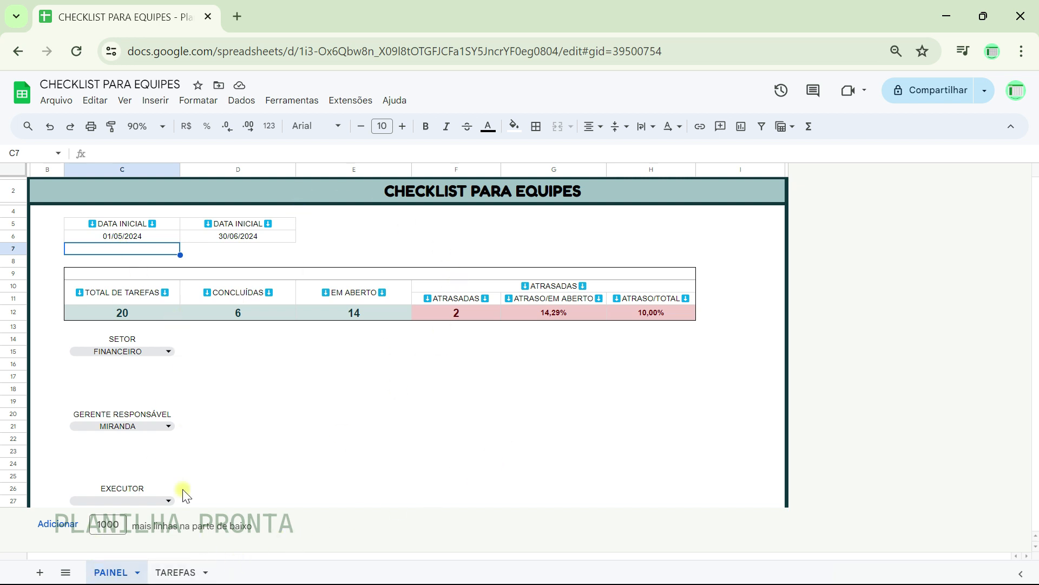
pyautogui.click(110, 230)
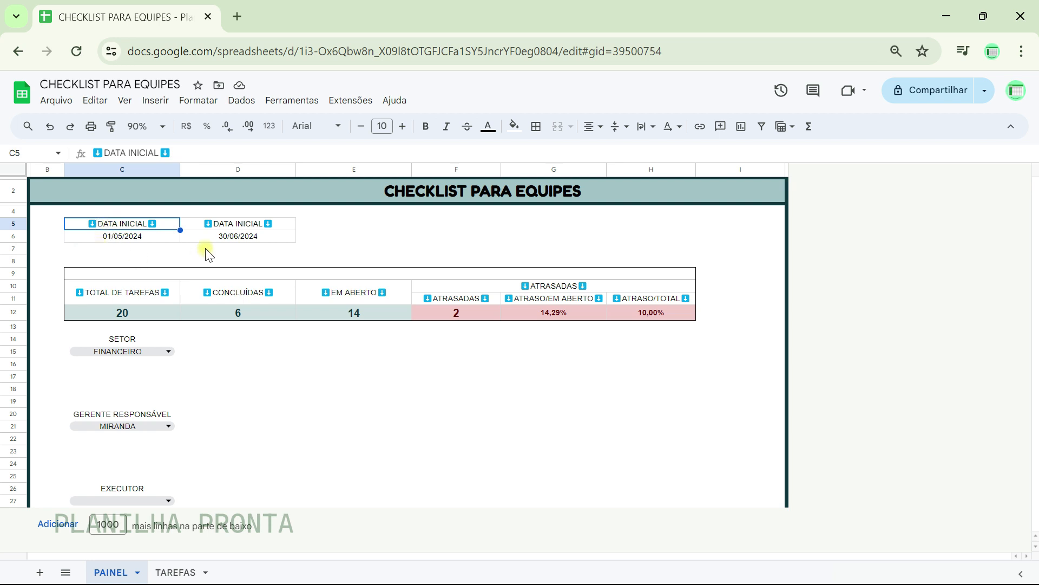
pyautogui.moveTo(272, 237); pyautogui.dragTo(97, 238)
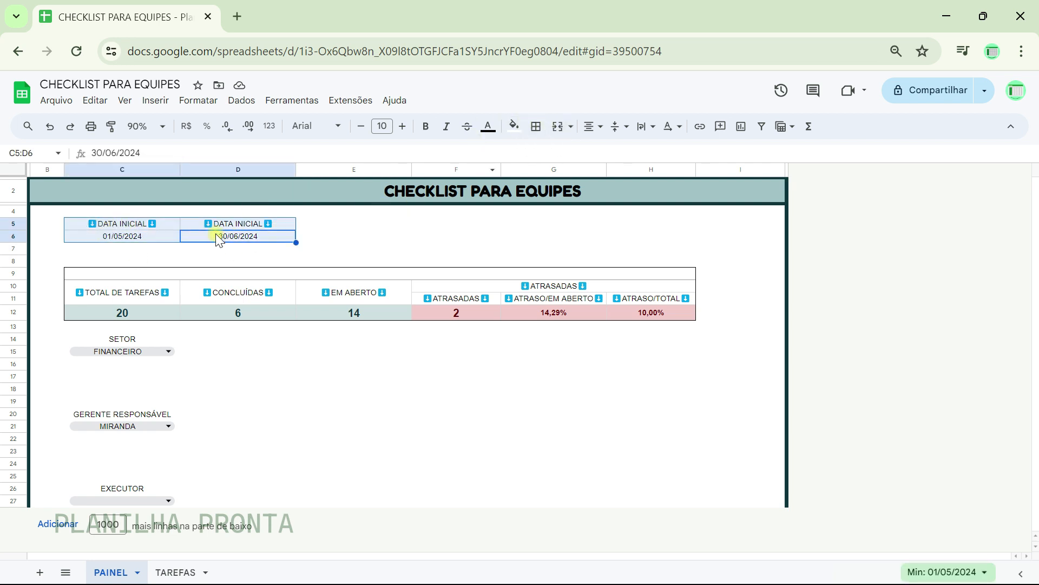
pyautogui.click(230, 227)
pyautogui.click(355, 246)
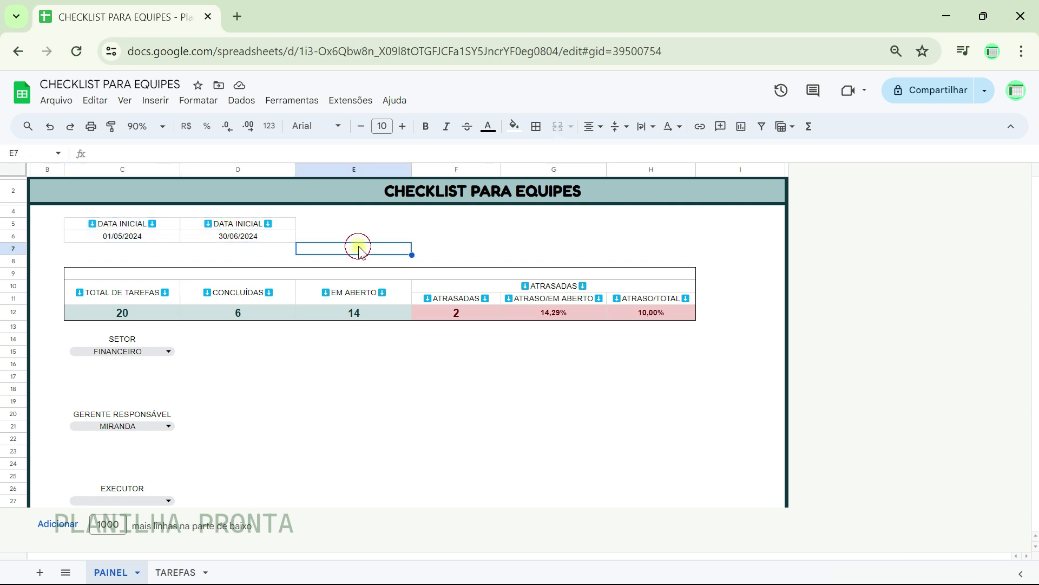
pyautogui.click(136, 236)
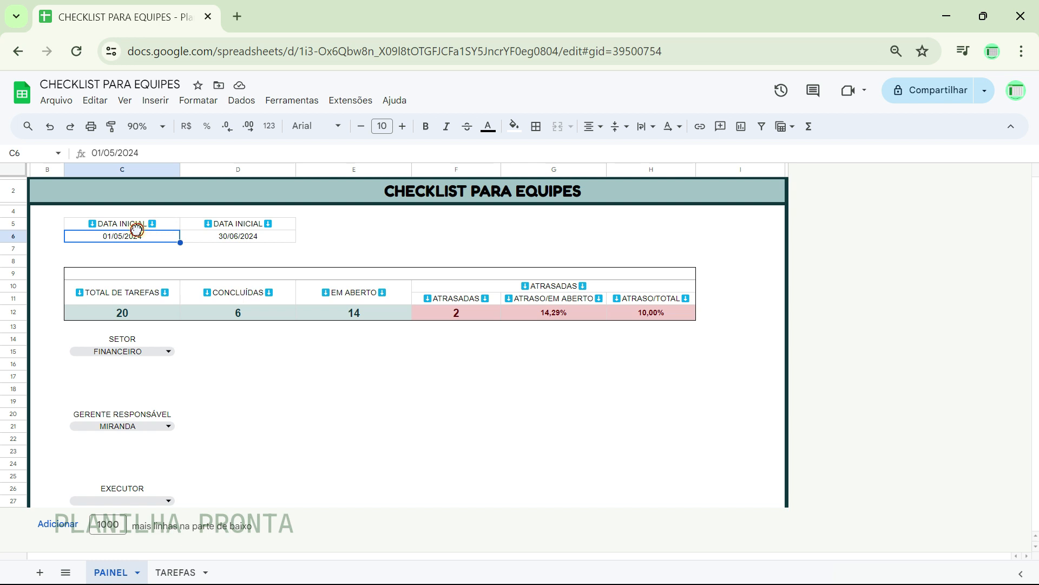
# - Inspect the date picker of the period's end date in D6 without choosing another date
pyautogui.doubleClick(249, 236)
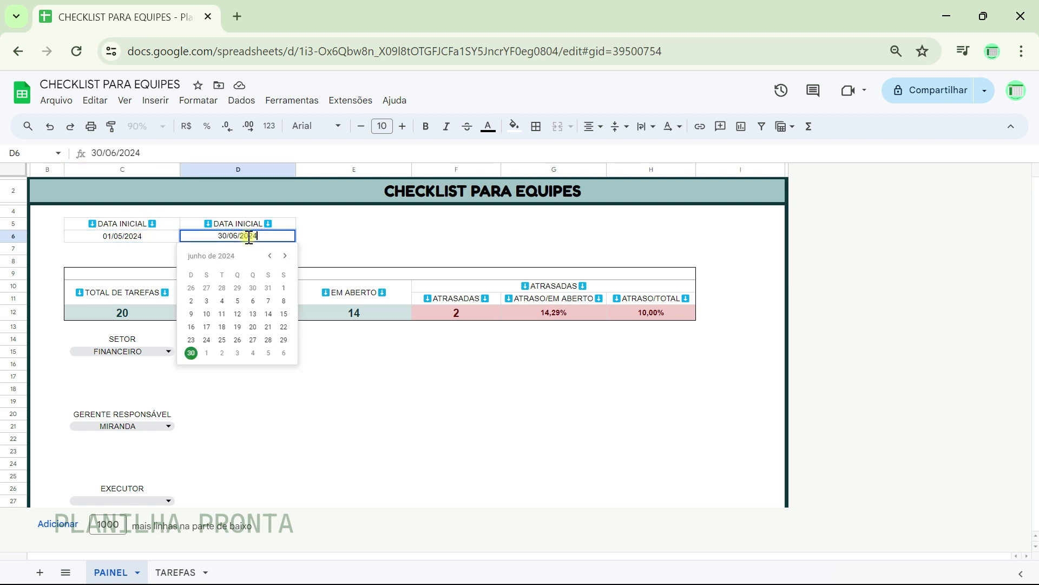
pyautogui.click(358, 252)
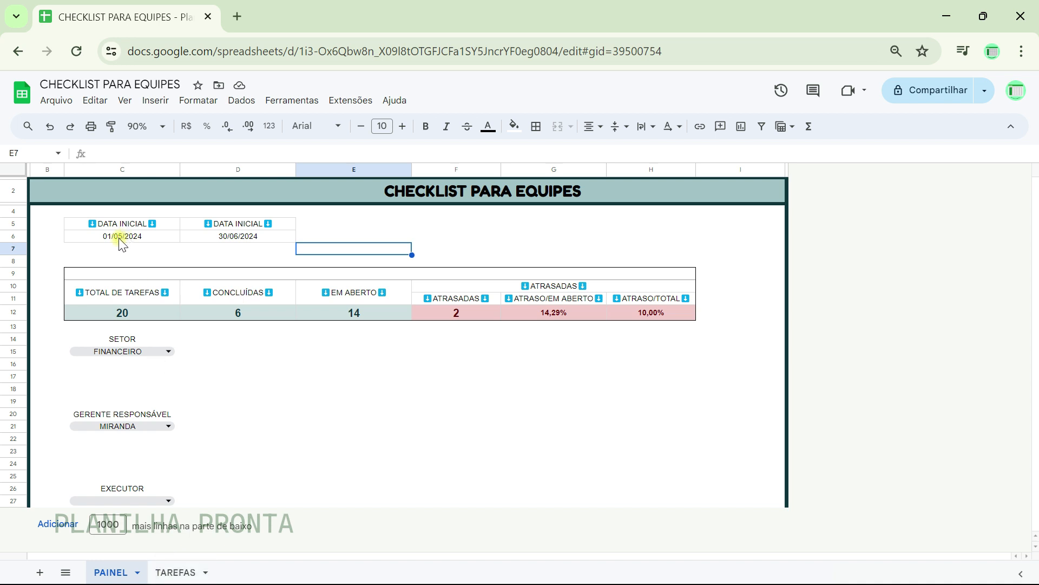
pyautogui.click(236, 236)
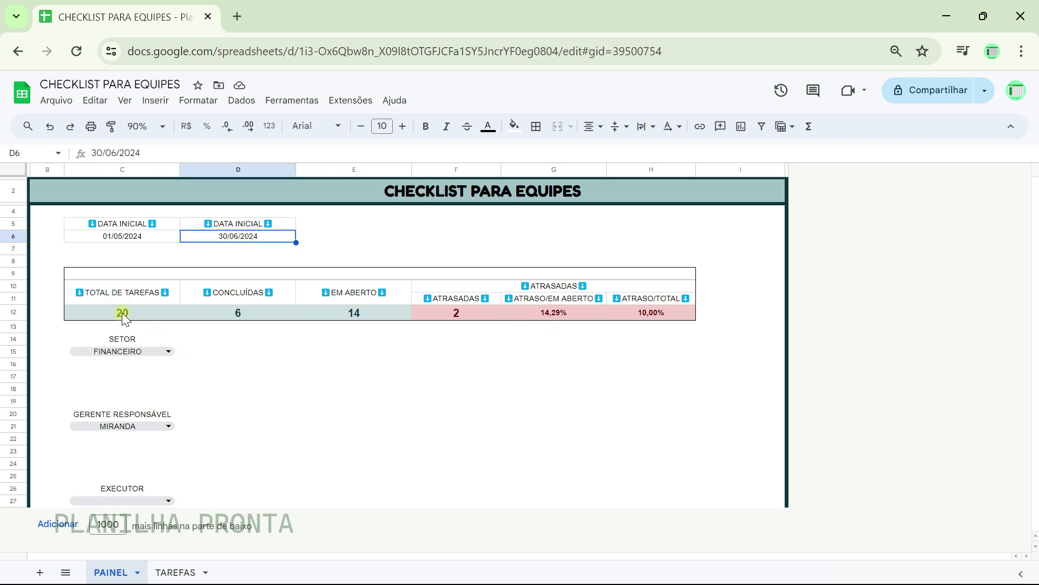
# - Clear the TOTAL DE TAREFAS value cell C12 and begin a CONT.SES formula in it
pyautogui.click(123, 295)
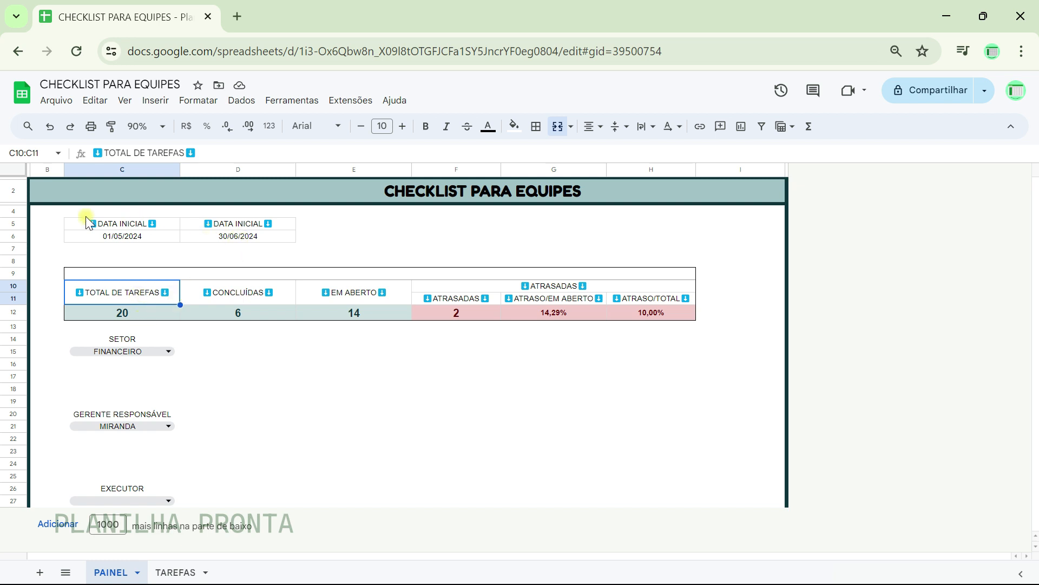
pyautogui.press('Down')
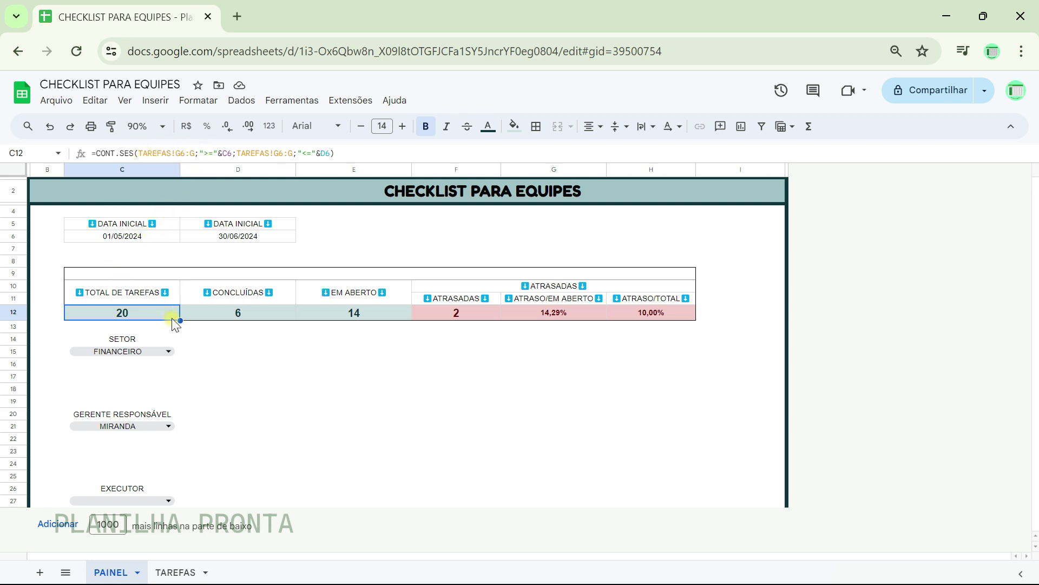
pyautogui.press('Delete')
pyautogui.press('Return')
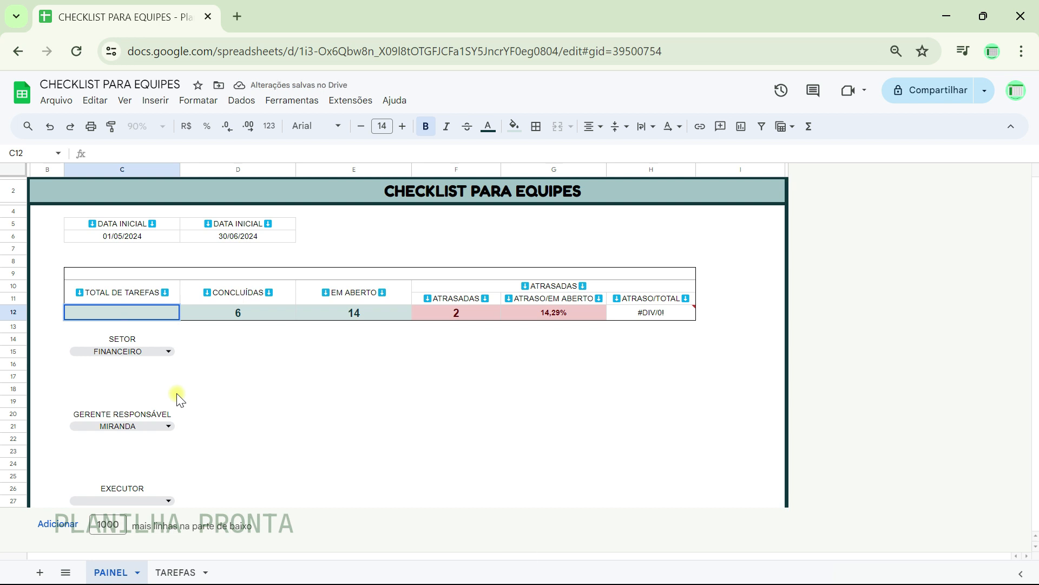
pyautogui.write('=CONT')
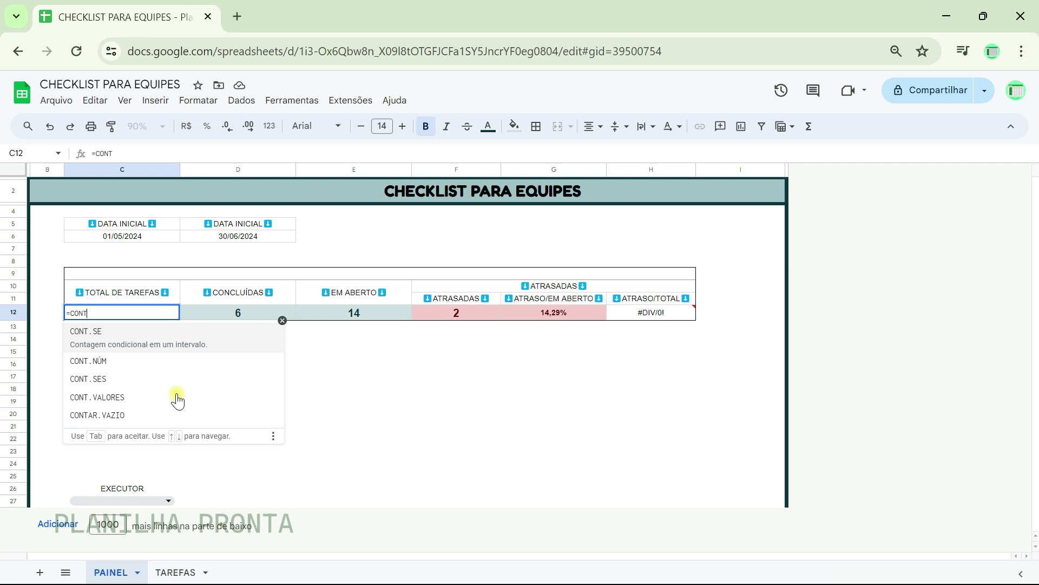
pyautogui.write('.SES')
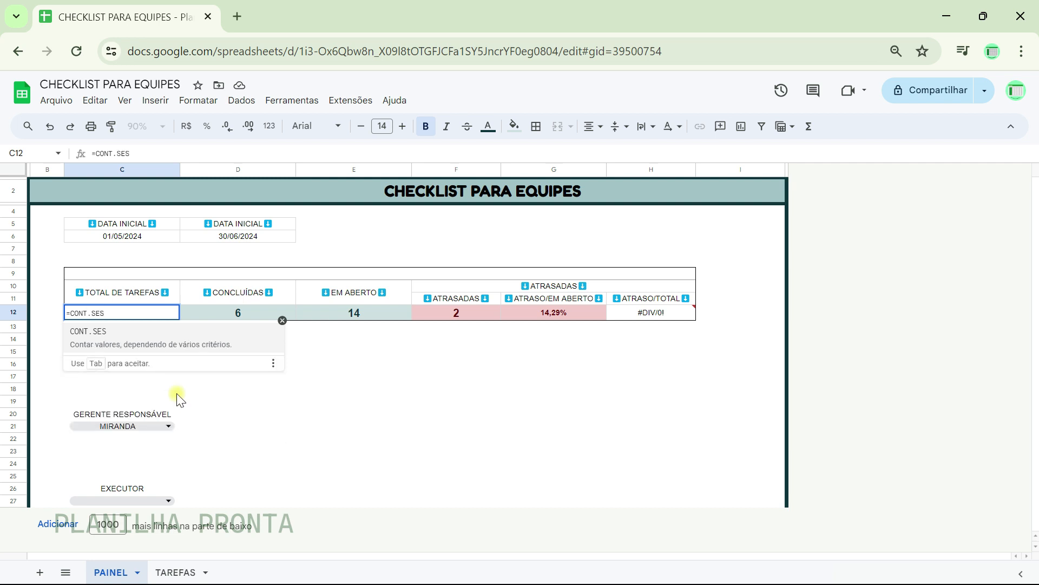
pyautogui.write('(')
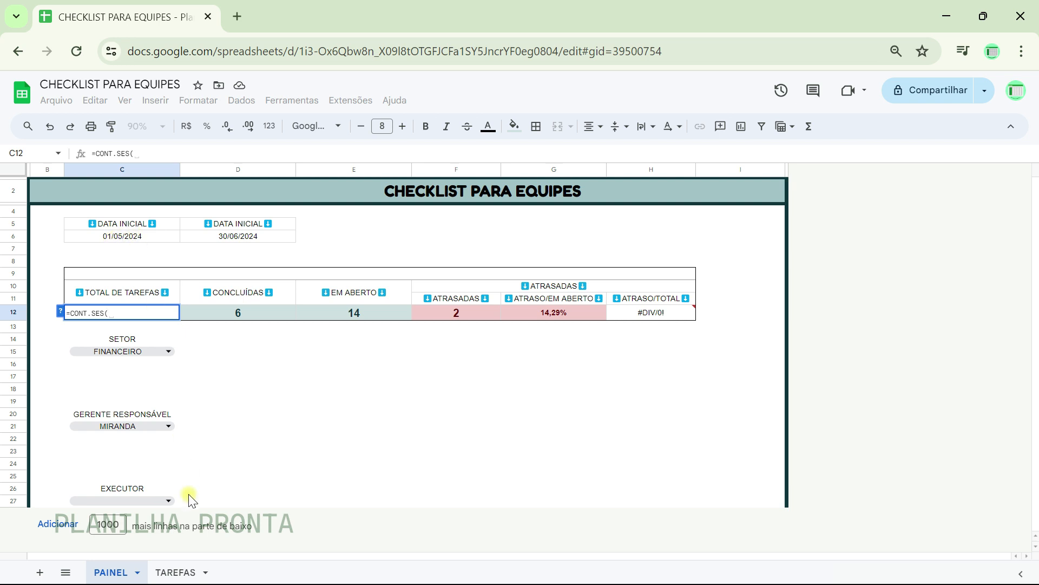
# - Add the first criterion to the C12 formula: range TAREFAS!G6:G with condition ">="&C6
pyautogui.click(179, 572)
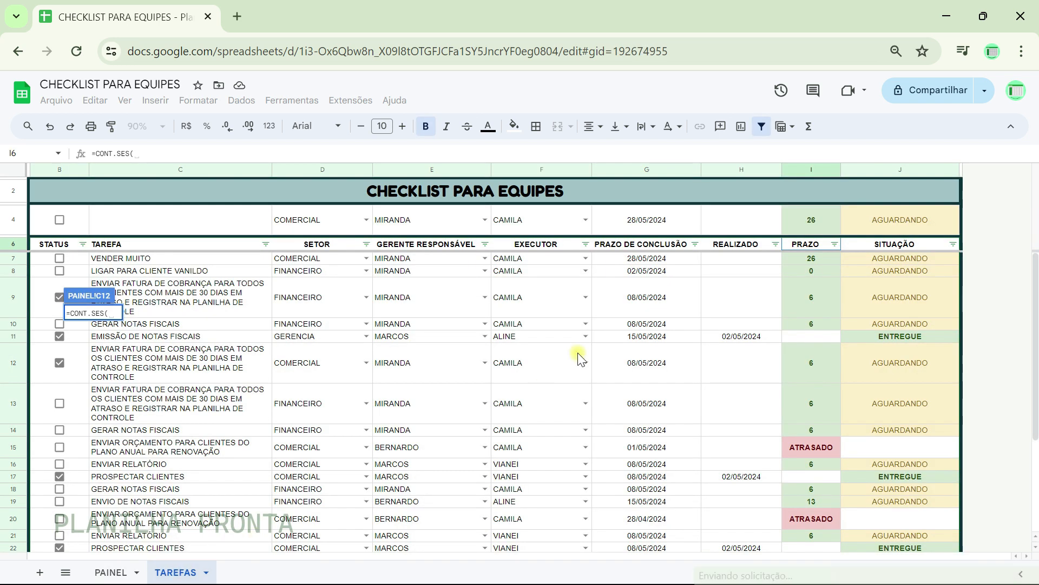
pyautogui.click(627, 245)
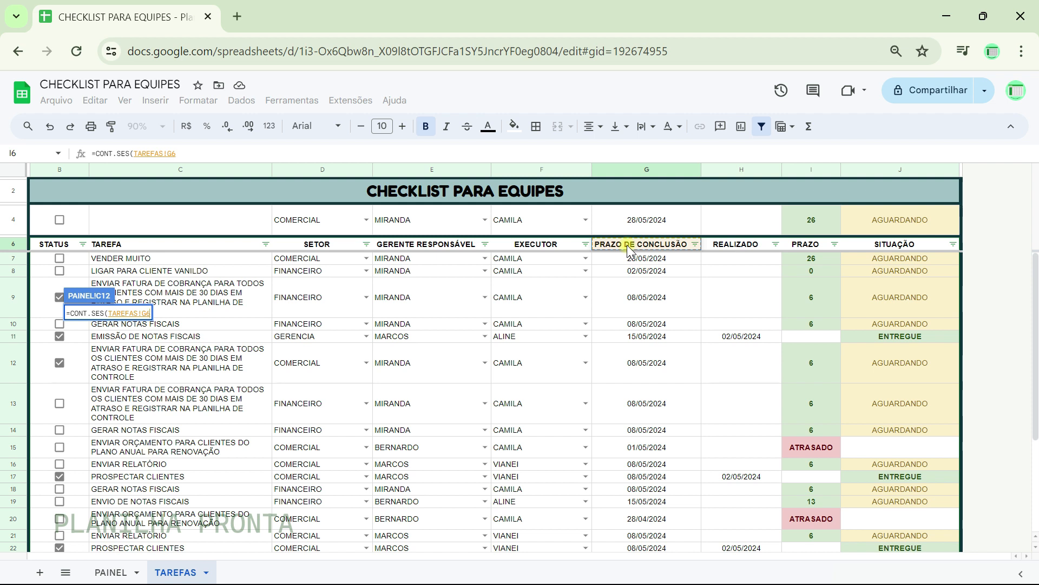
pyautogui.write(':G')
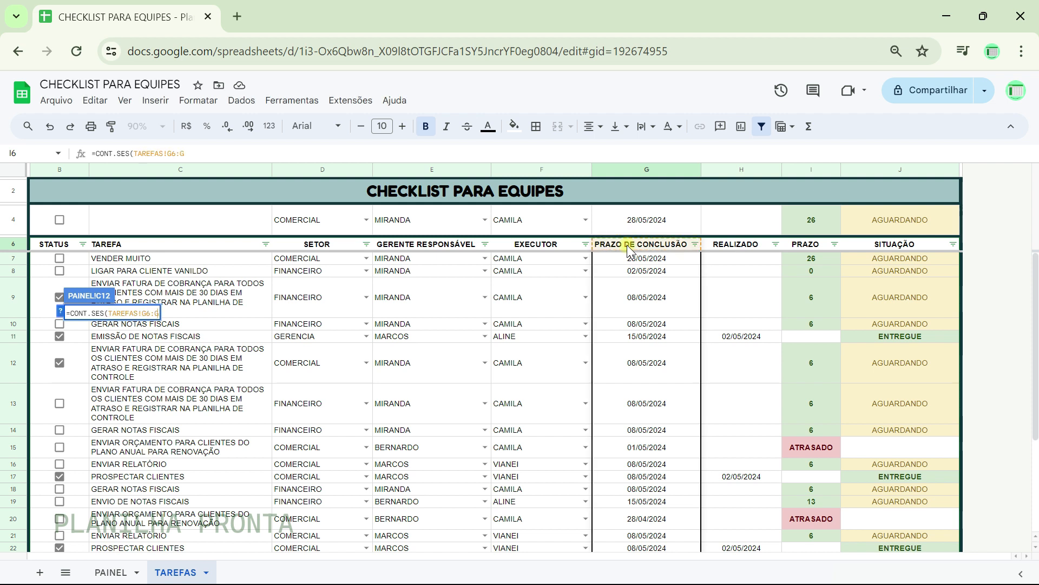
pyautogui.write(';')
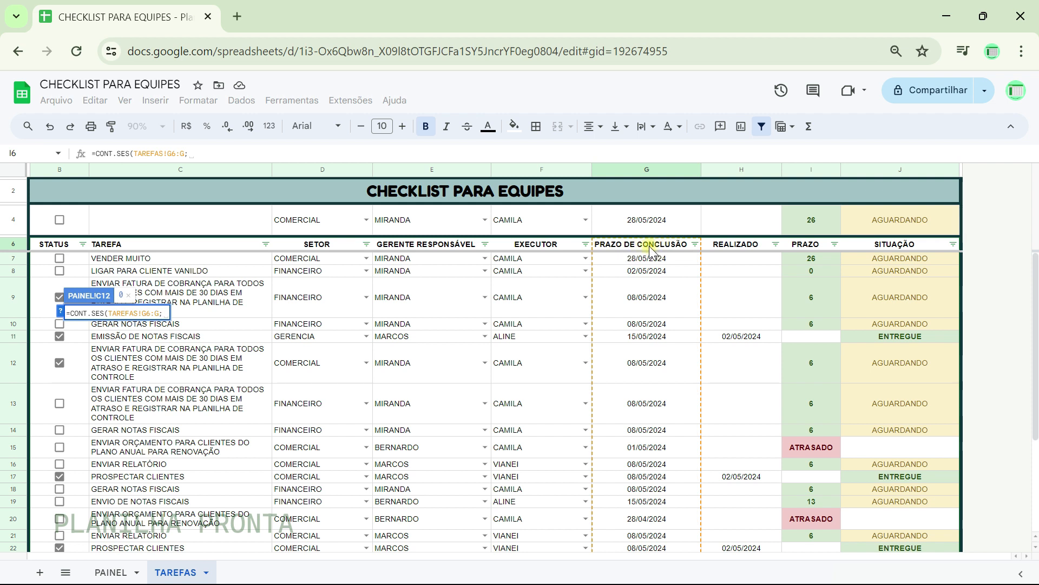
pyautogui.write('"')
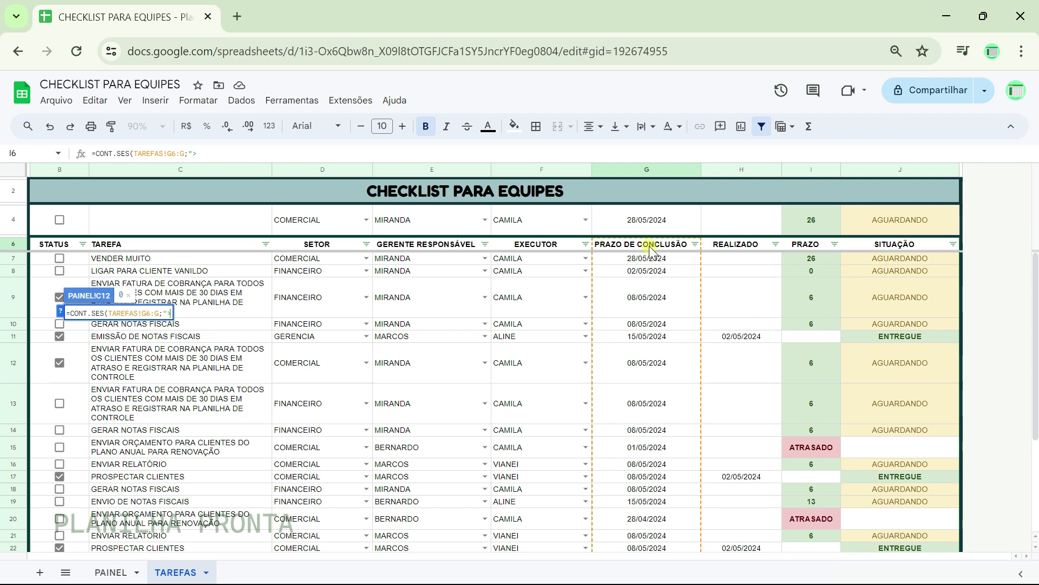
pyautogui.write('>="&')
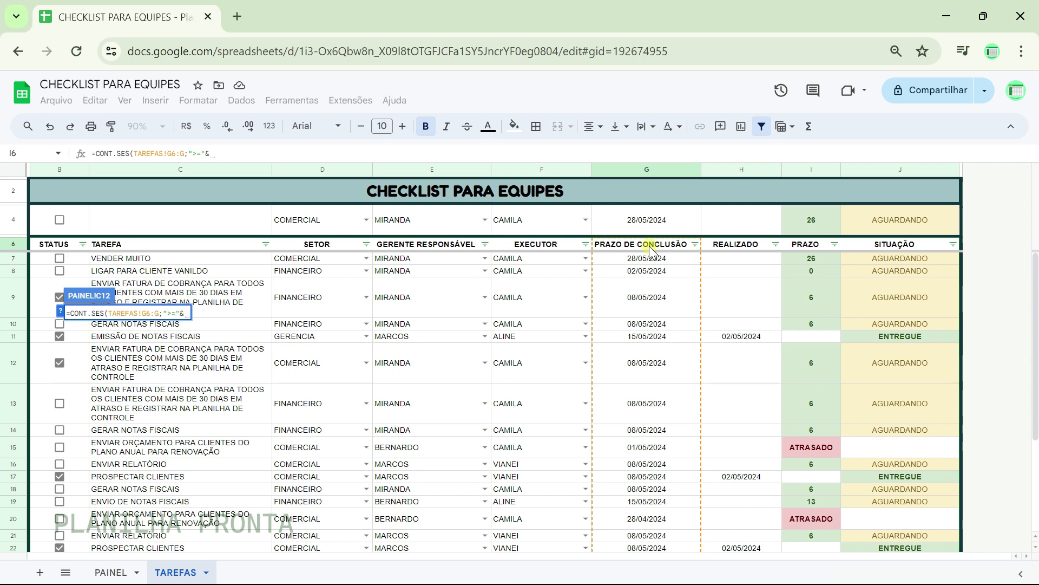
pyautogui.click(111, 572)
pyautogui.click(124, 241)
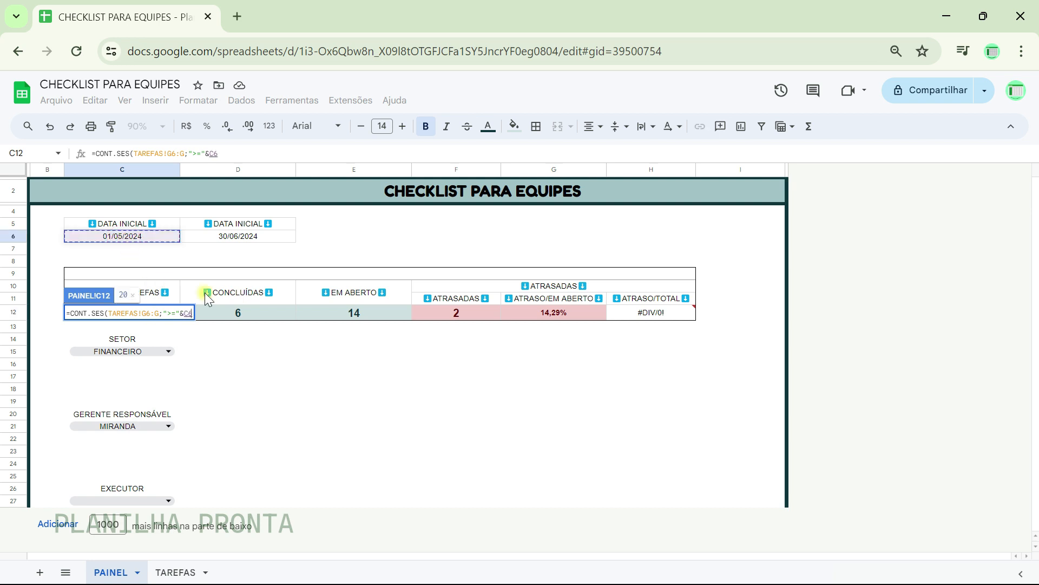
# - Add the second criterion, range TAREFAS!G6:G with condition "<="&D6, and complete the C12 formula
pyautogui.write(';')
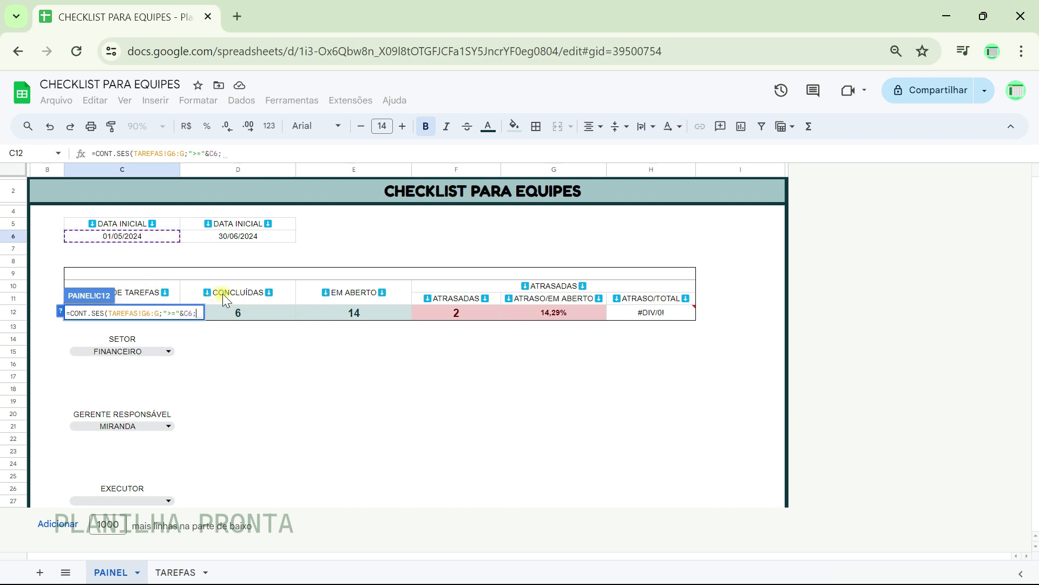
pyautogui.click(175, 573)
pyautogui.click(642, 246)
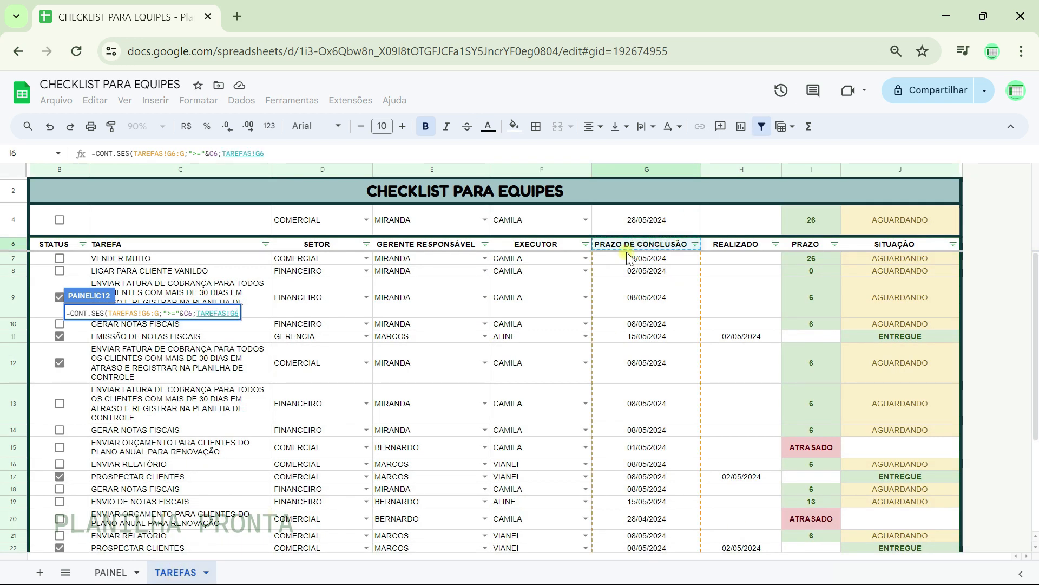
pyautogui.write(':G;')
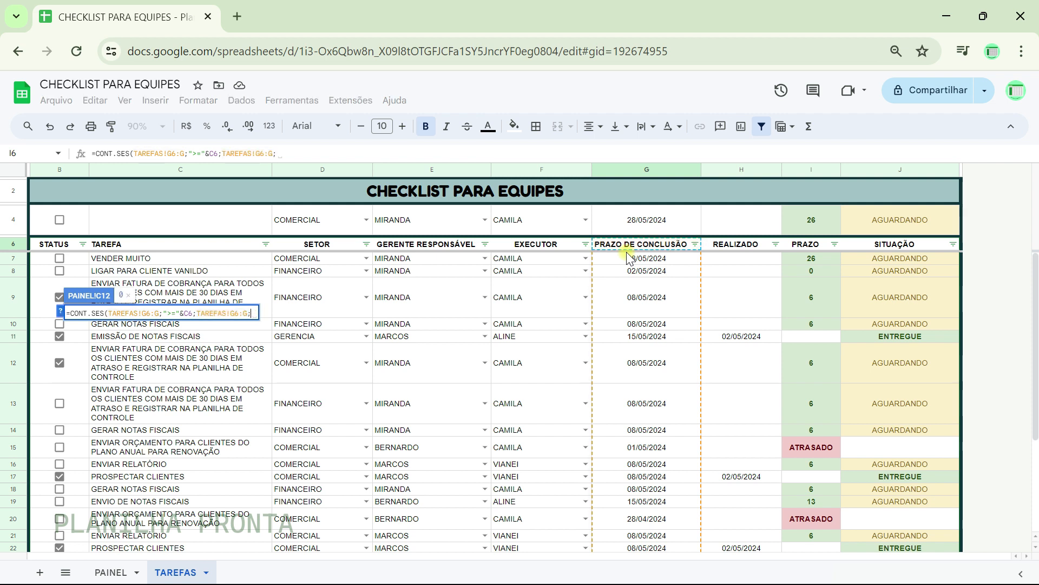
pyautogui.write('"<=')
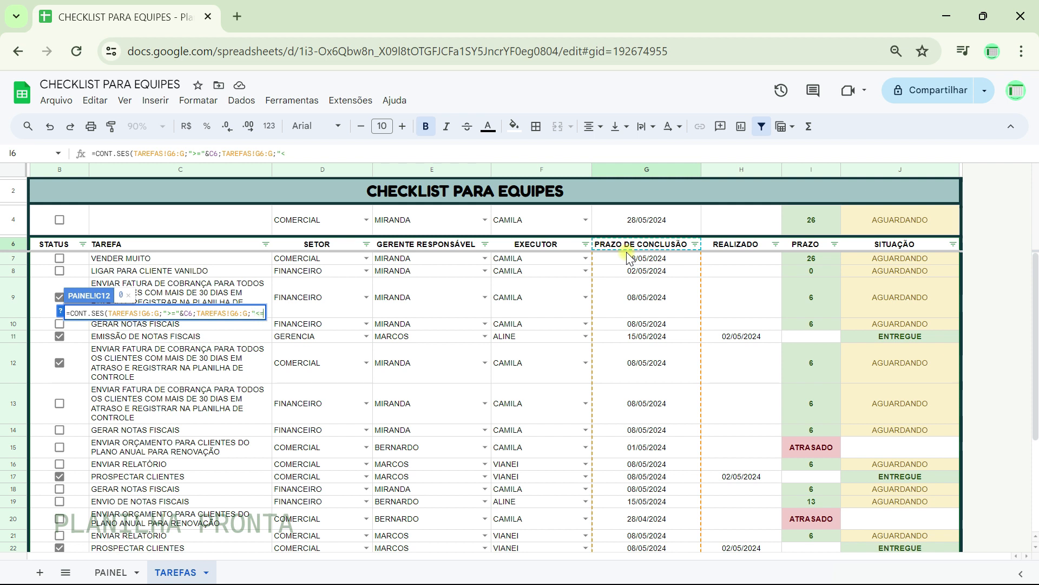
pyautogui.write('"&')
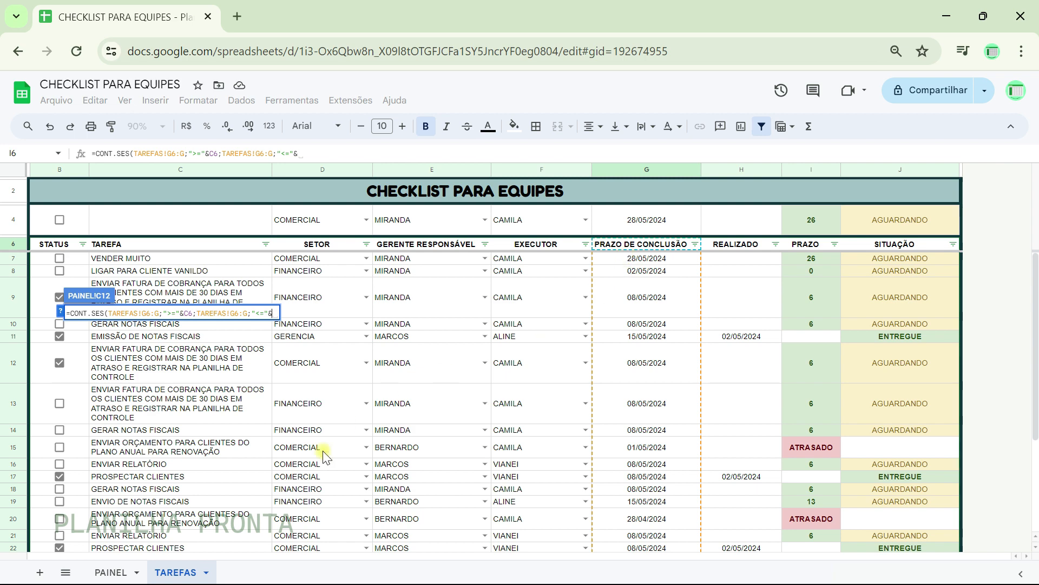
pyautogui.click(110, 573)
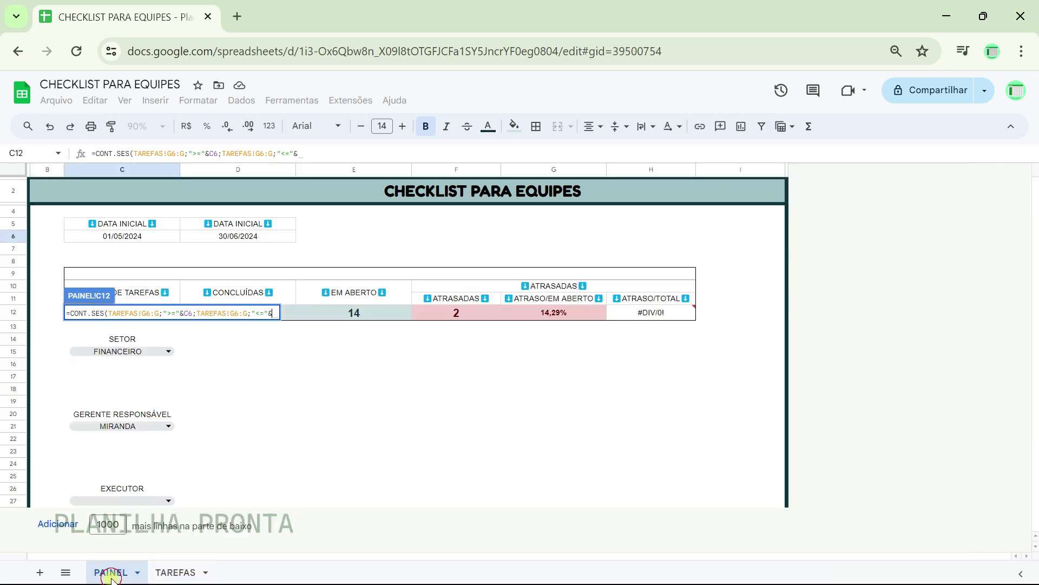
pyautogui.click(219, 236)
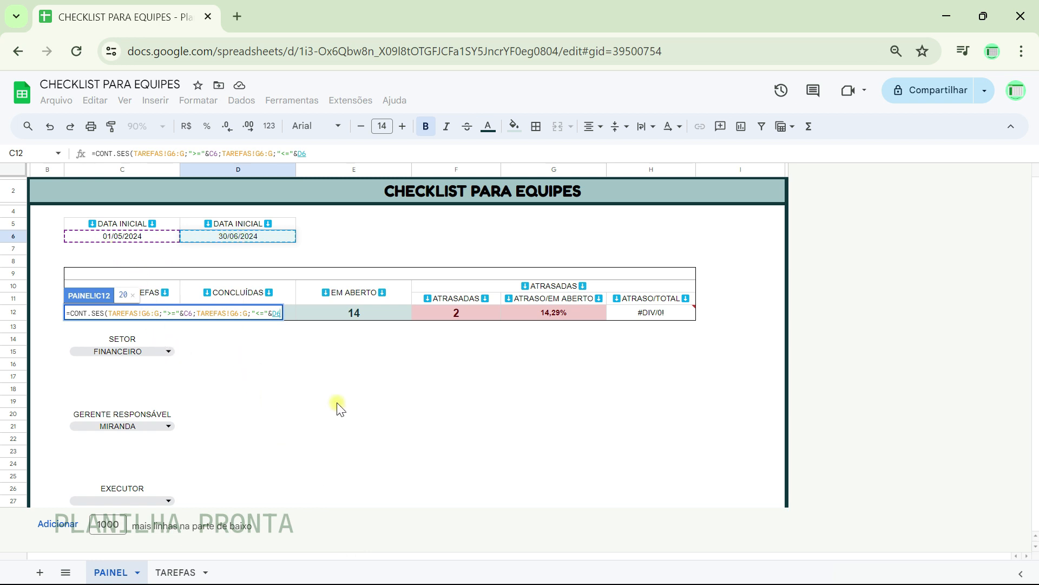
pyautogui.press('Return')
pyautogui.press('Up')
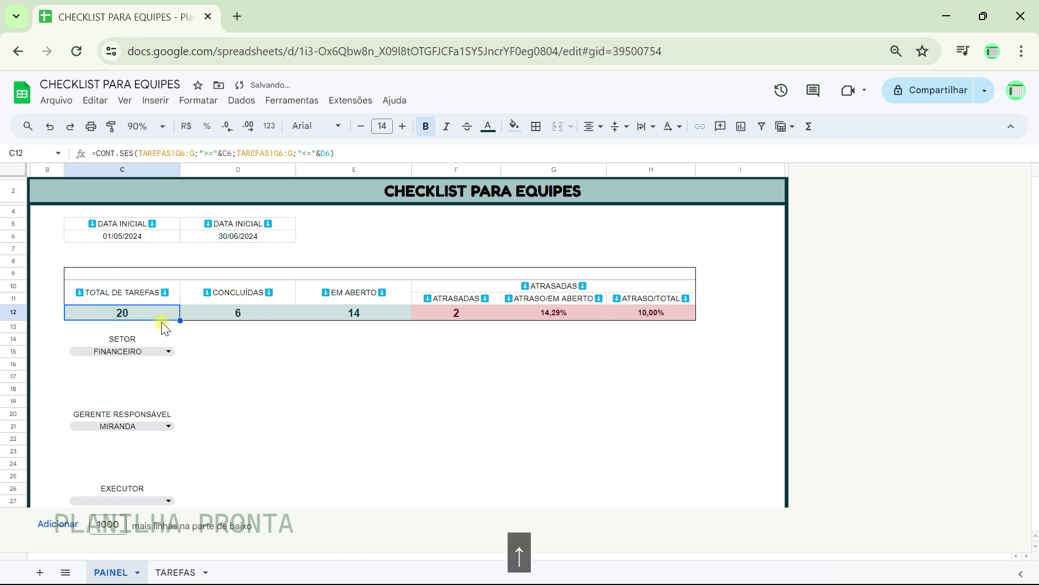
# - Look through the task list on the TAREFAS sheet and return to PAINEL
pyautogui.click(176, 572)
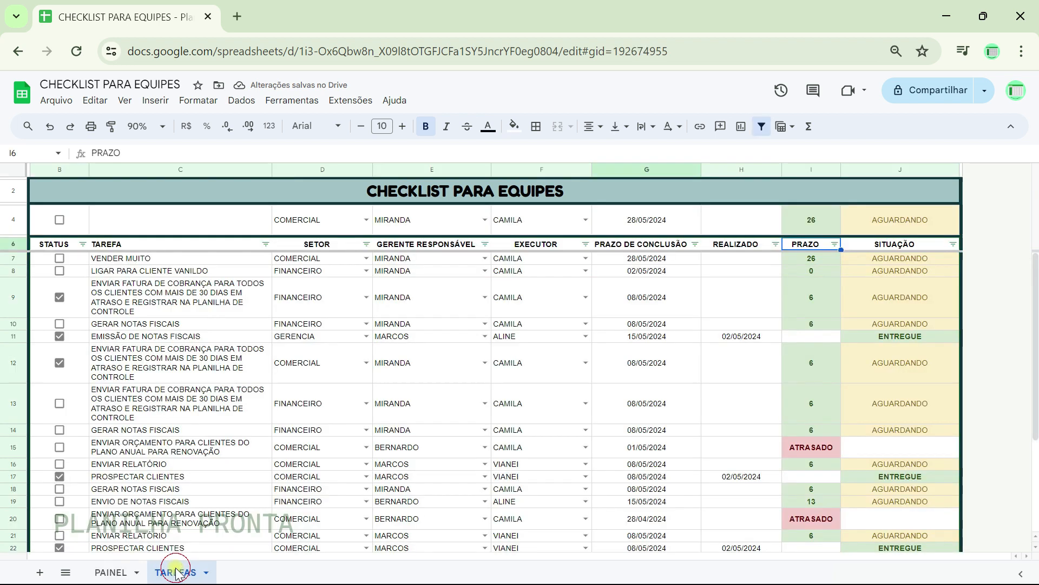
pyautogui.scroll(-5, 694, 359)
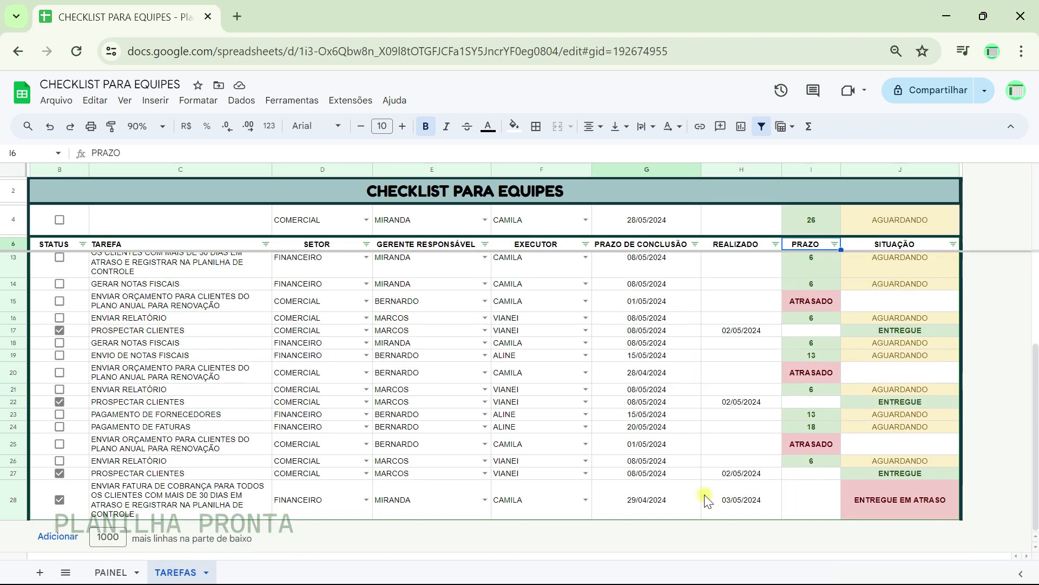
pyautogui.scroll(5, 680, 508)
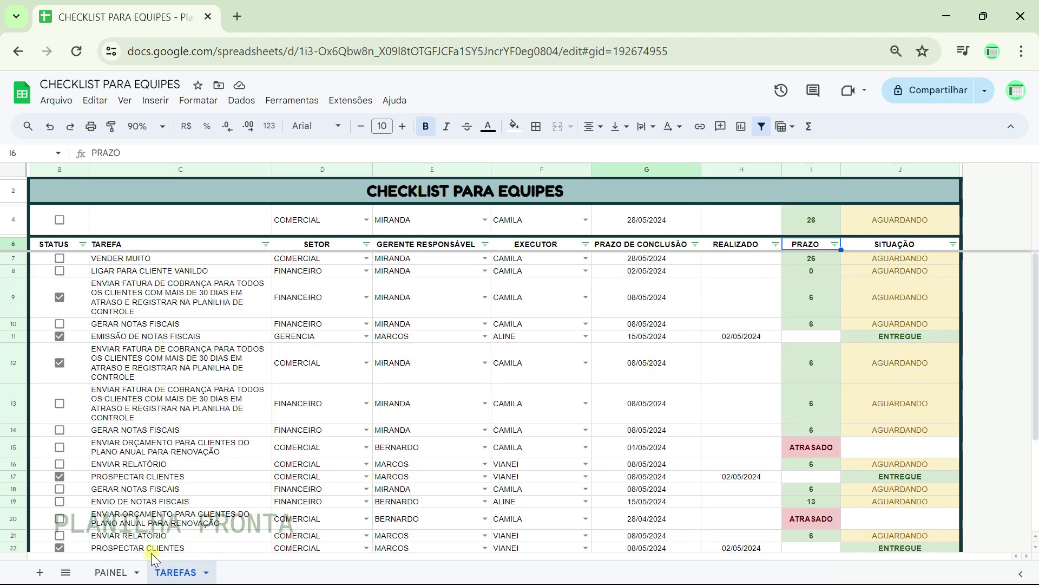
pyautogui.click(111, 572)
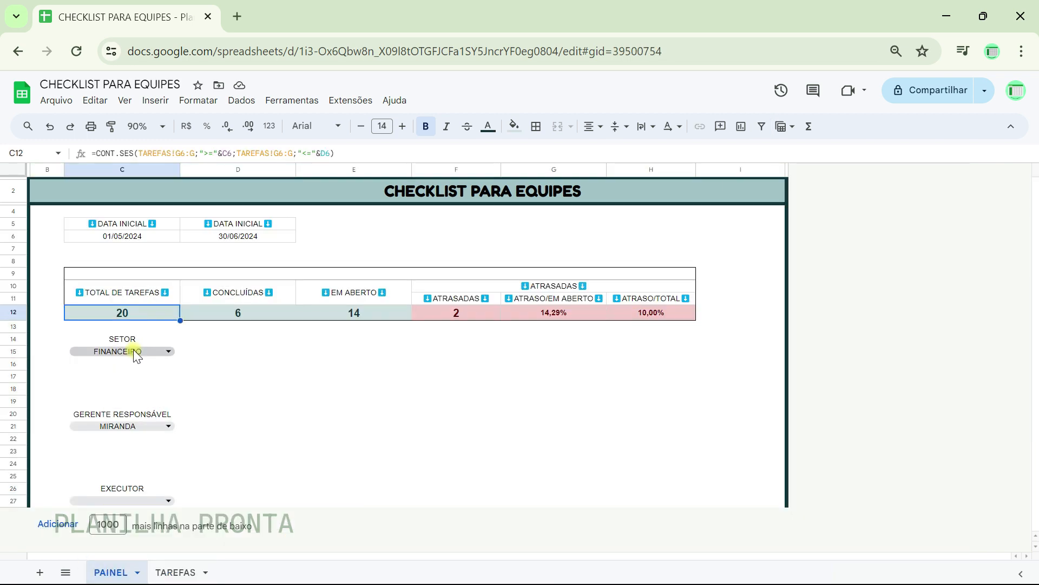
# - Set the period's end date in D6 to 15/05/2024
pyautogui.doubleClick(251, 237)
pyautogui.click(270, 256)
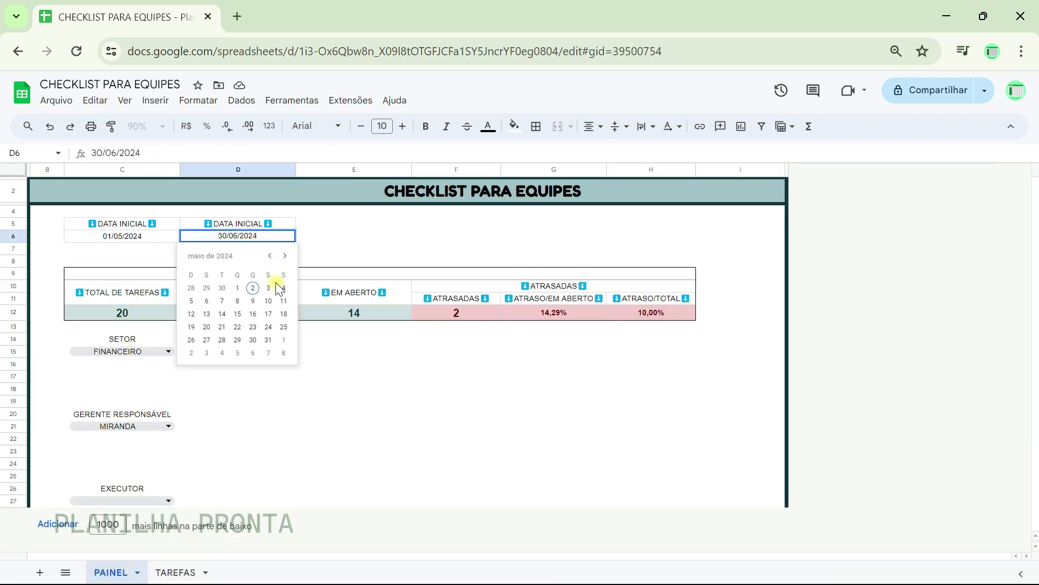
pyautogui.click(237, 315)
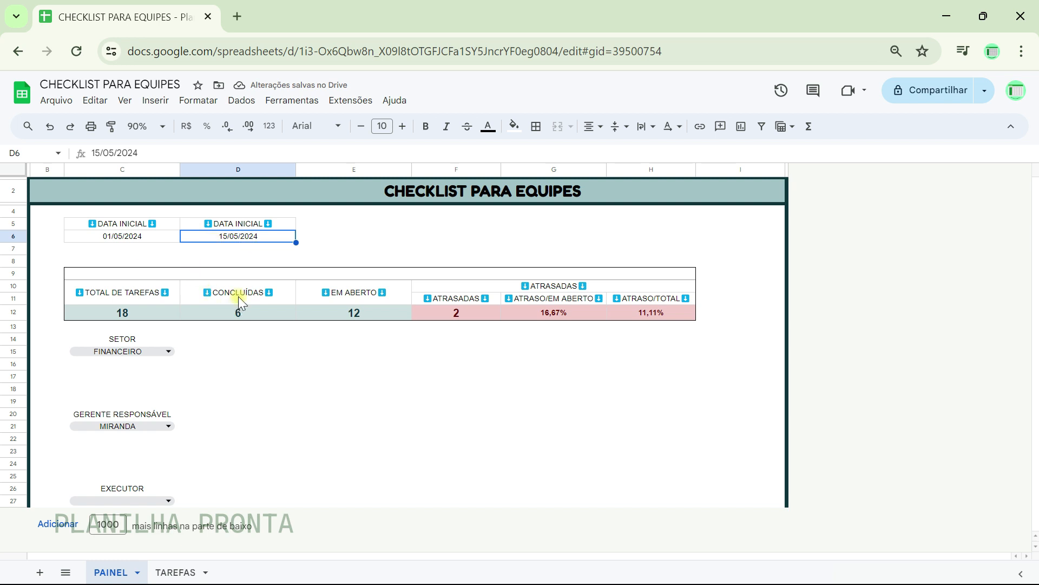
# - Set the period's end date in D6 back to 30/06/2024
pyautogui.doubleClick(238, 235)
pyautogui.click(286, 256)
pyautogui.click(286, 256)
pyautogui.click(270, 255)
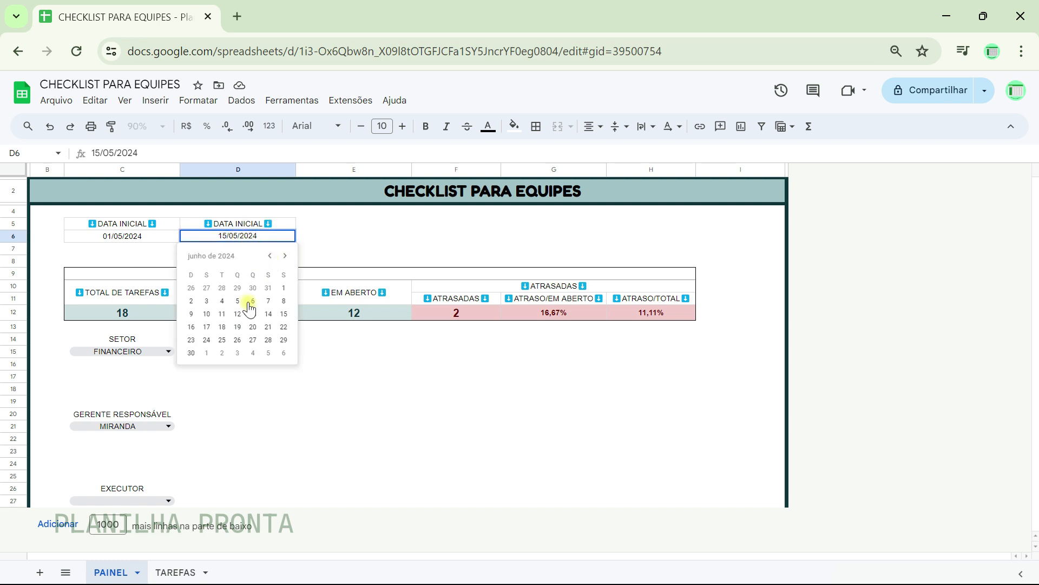
pyautogui.click(191, 354)
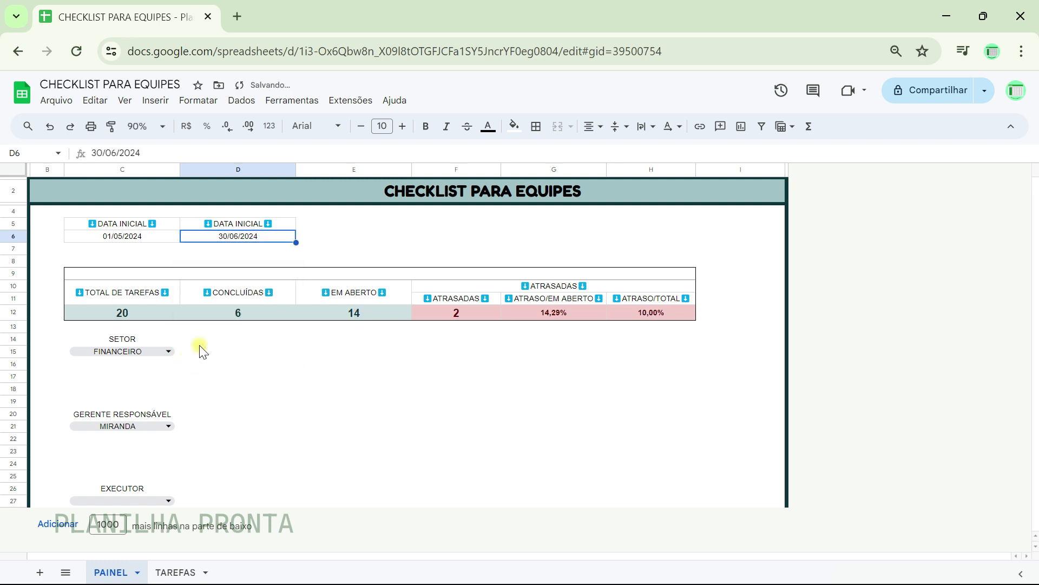
# - Clear the CONCLUÍDAS cell D12 and fill it with a copy of the CONT.SES formula from C12
pyautogui.click(221, 313)
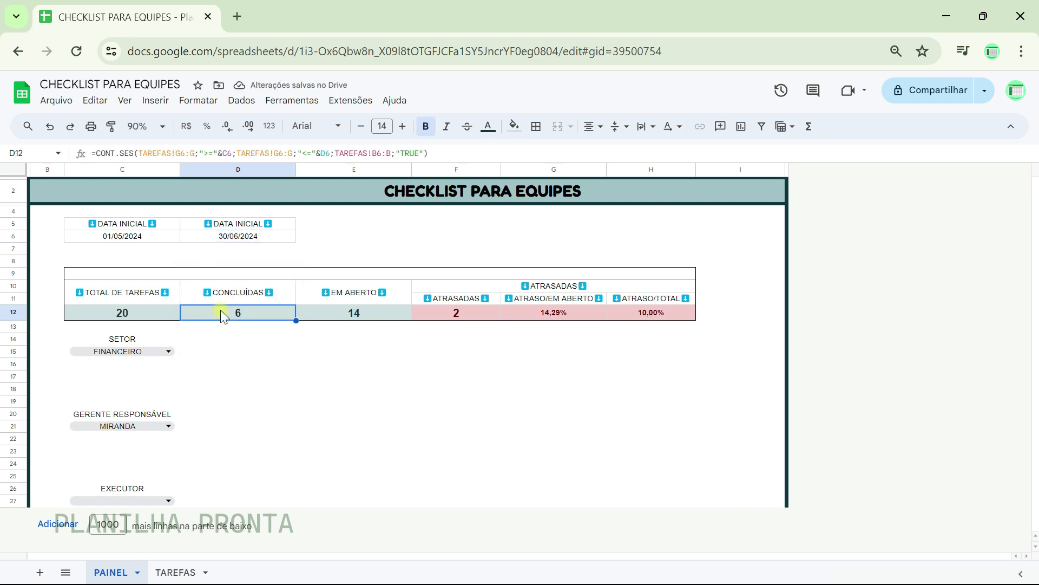
pyautogui.click(126, 314)
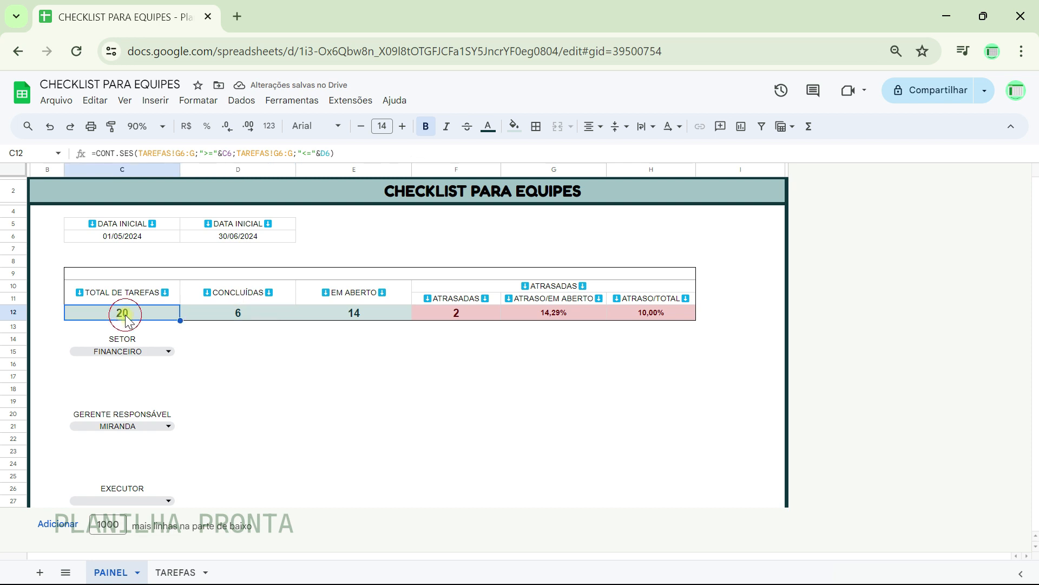
pyautogui.click(186, 154)
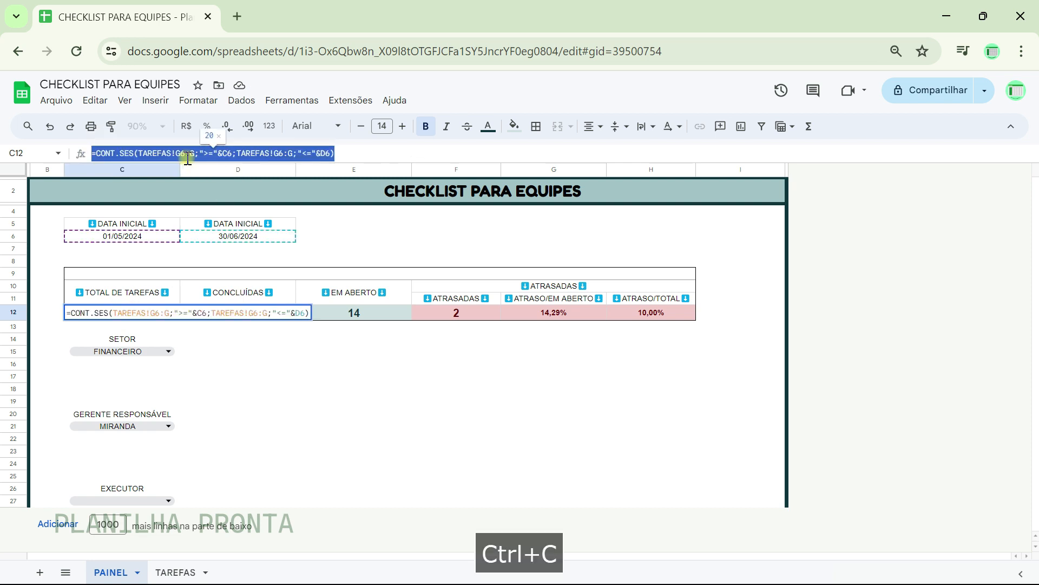
pyautogui.press('Return')
pyautogui.press('Right')
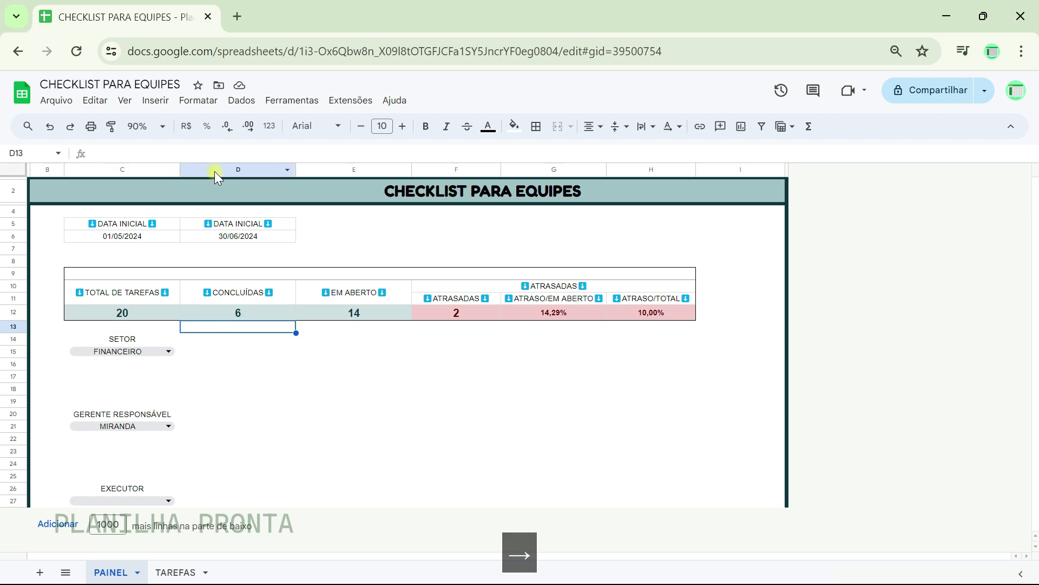
pyautogui.press('Up')
pyautogui.press('Delete')
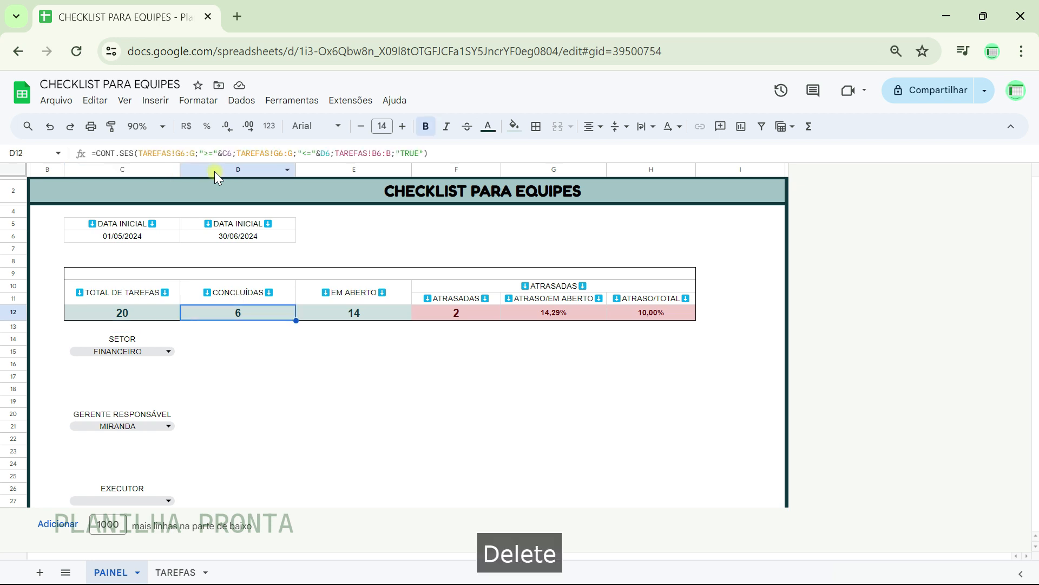
pyautogui.press('Return')
pyautogui.write('=CONT.SES(TAREFAS!G6:G;">="&C6;TAREFAS!G6:G;"<="&D6)')
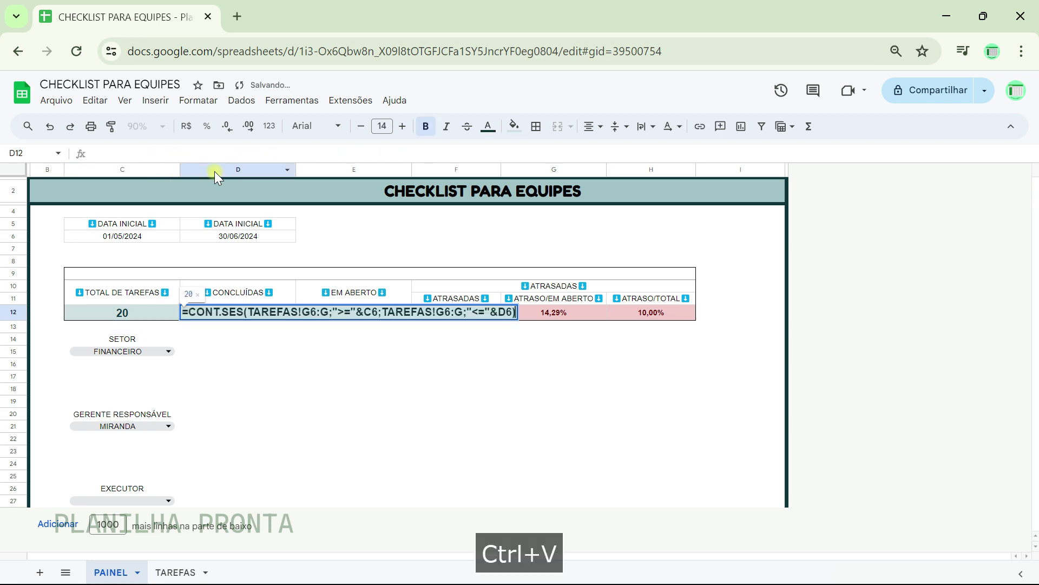
# - Extend the D12 formula with a third criterion range, TAREFAS!B6:B, and open its text condition
pyautogui.press('BackSpace')
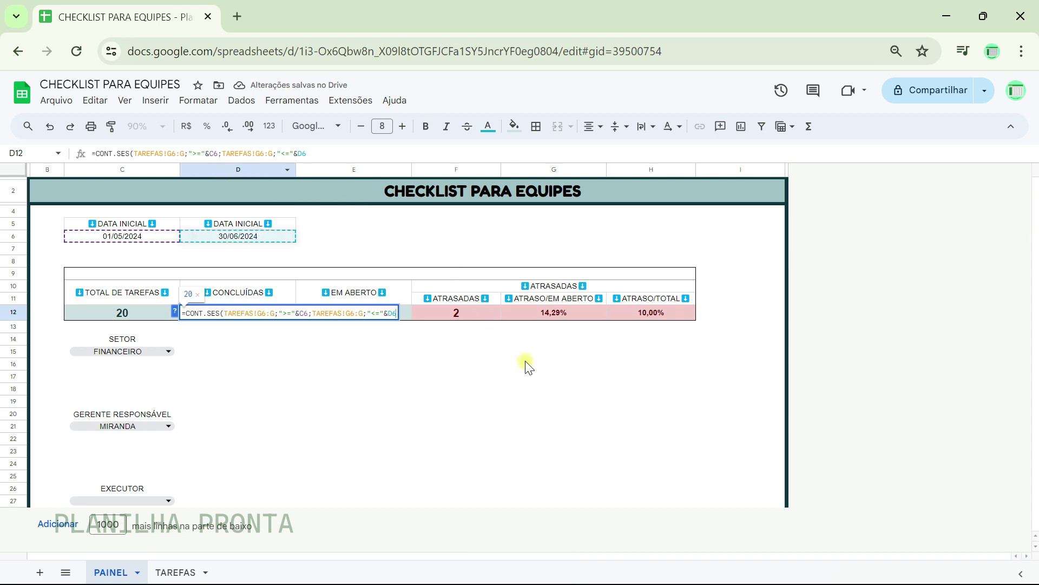
pyautogui.write(';')
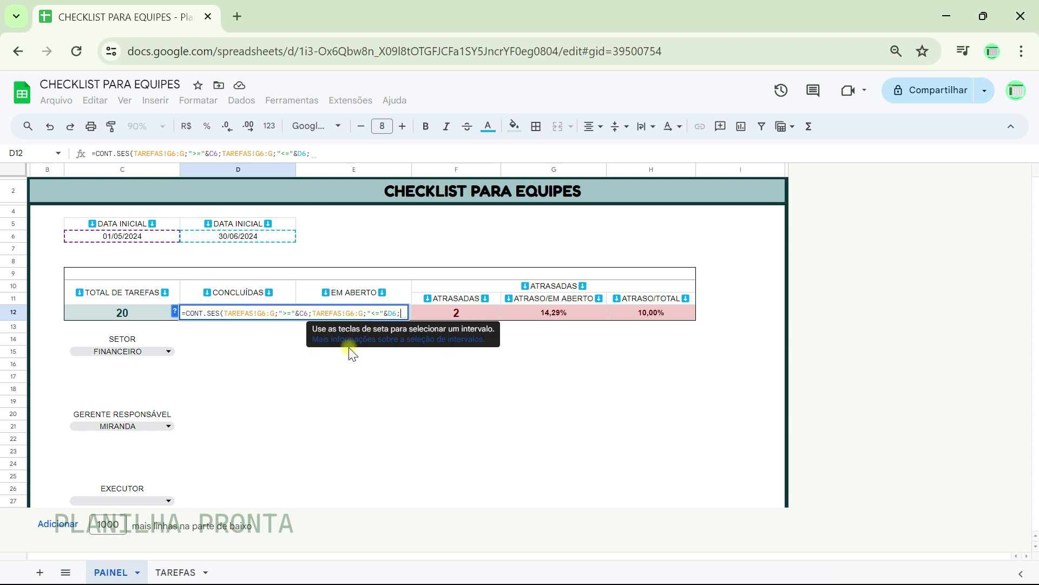
pyautogui.click(182, 574)
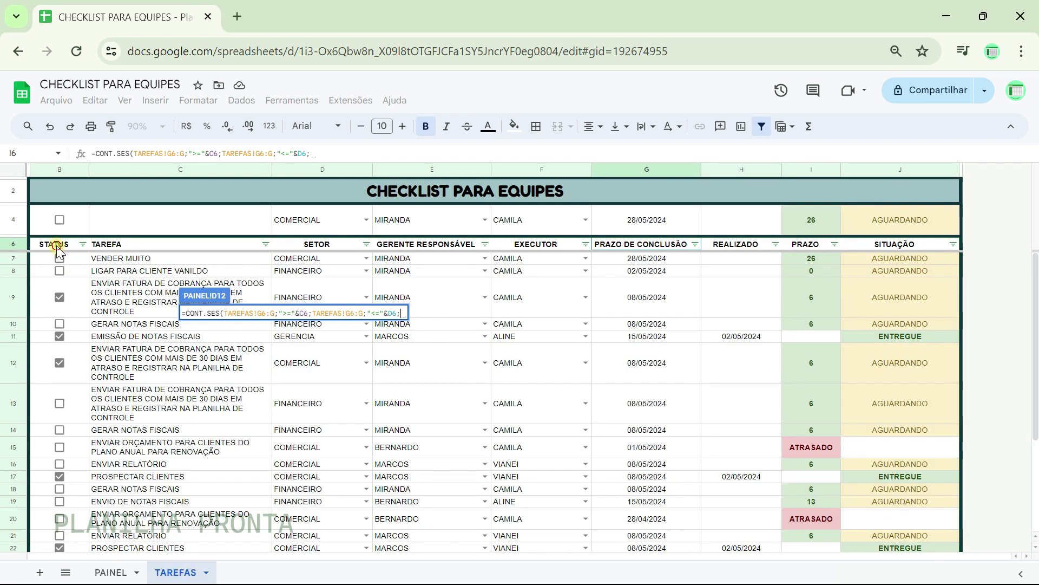
pyautogui.click(57, 247)
pyautogui.write(':')
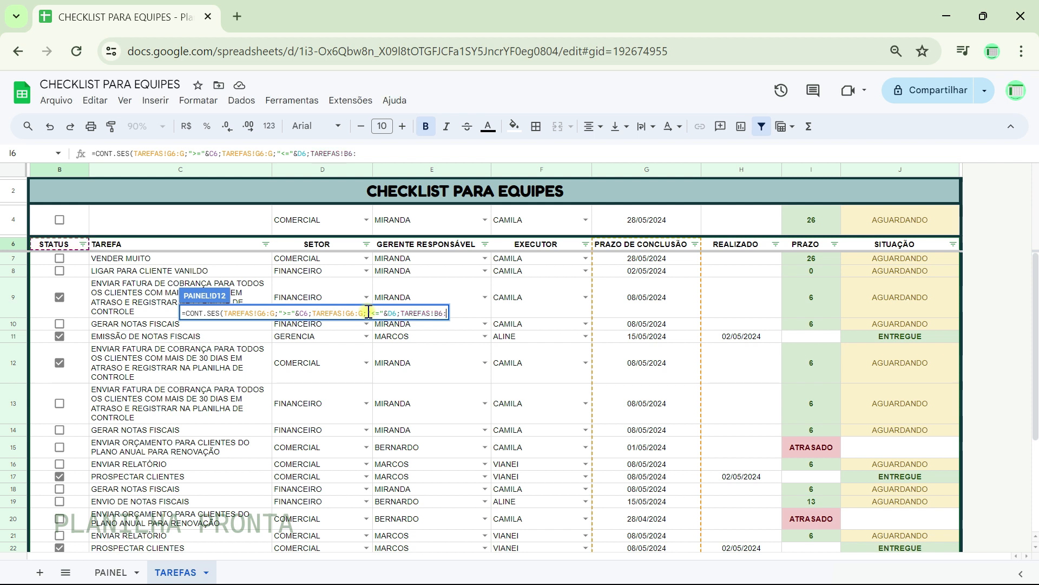
pyautogui.write('B;"')
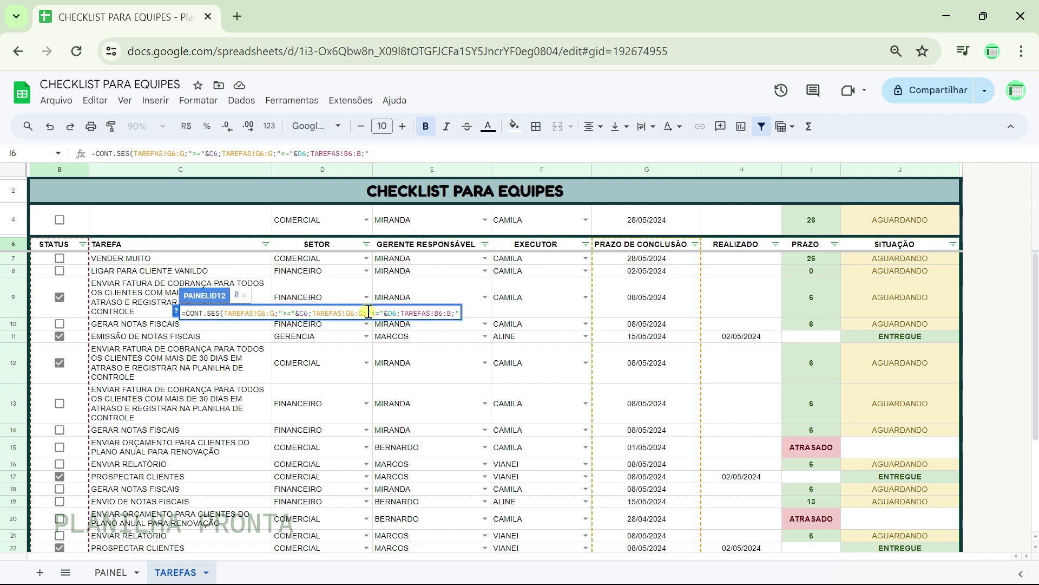
pyautogui.write('VERDADE')
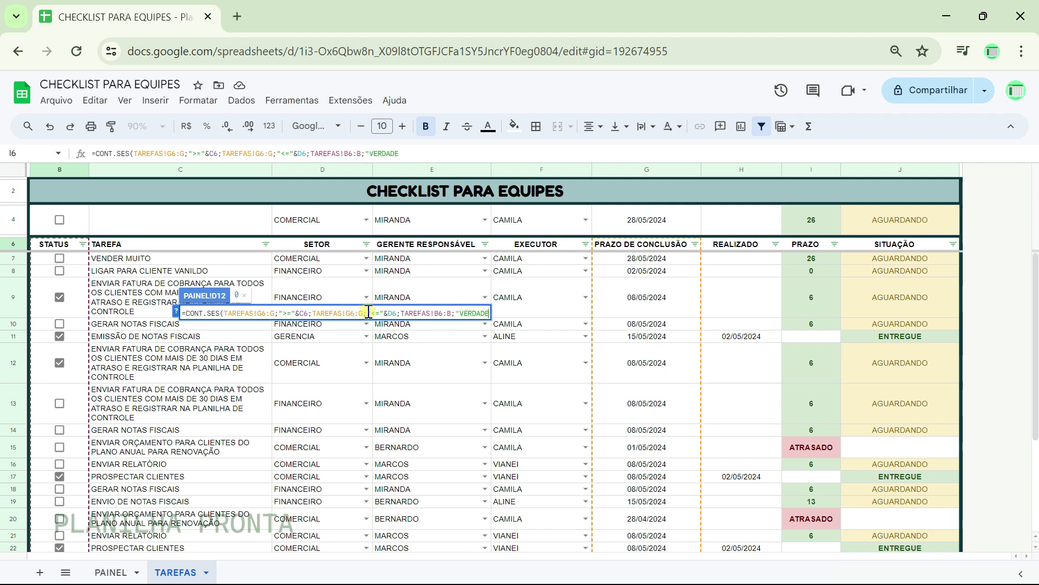
pyautogui.write('IRO"')
pyautogui.press('Left')
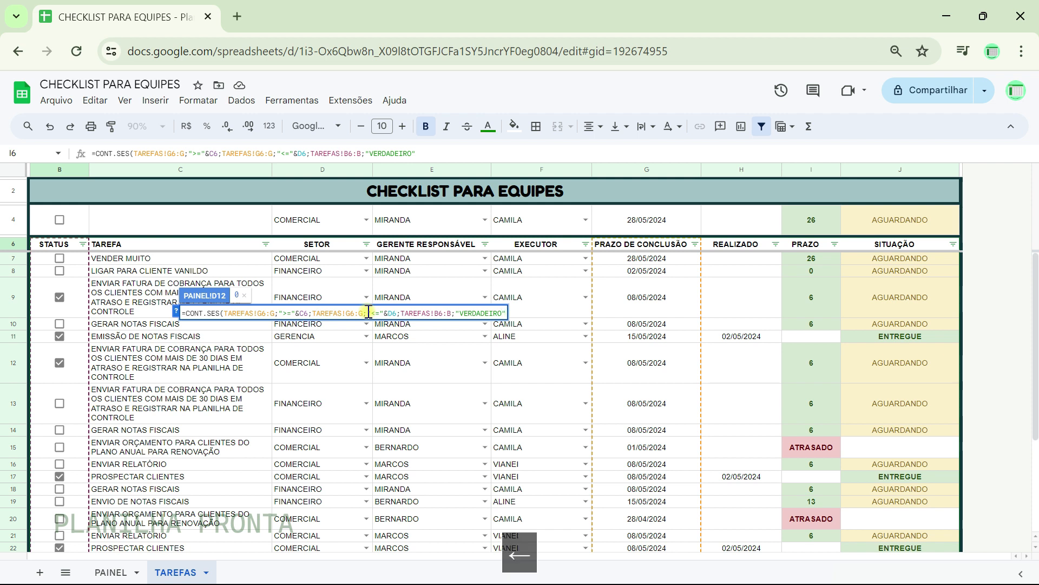
pyautogui.press('BackSpace')
pyautogui.press('BackSpace')
pyautogui.press('BackSpace')
pyautogui.press('BackSpace')
pyautogui.press('BackSpace')
pyautogui.press('BackSpace')
pyautogui.press('BackSpace')
pyautogui.press('BackSpace')
pyautogui.press('BackSpace')
pyautogui.press('BackSpace')
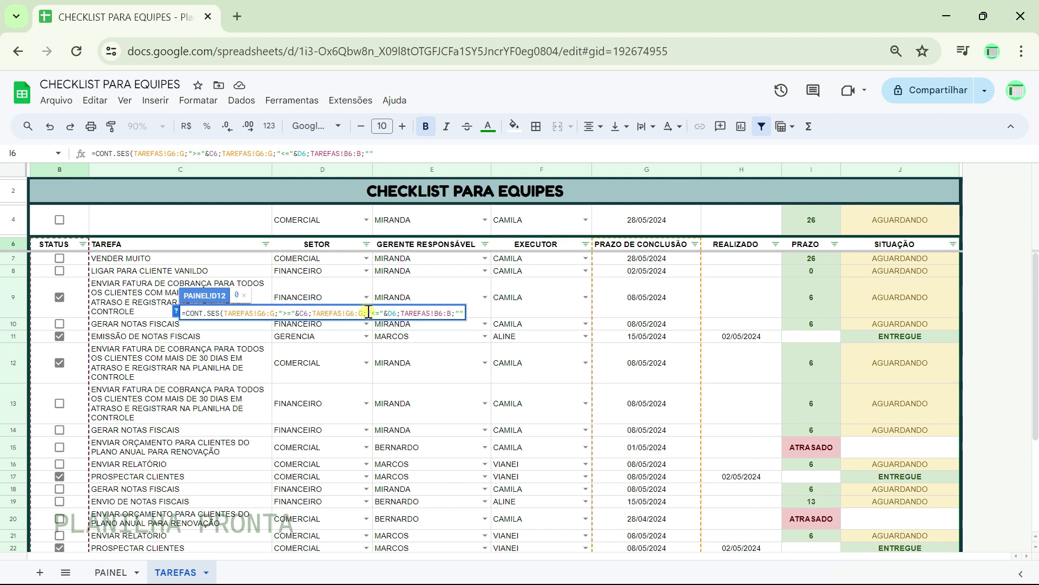
# - Set the D12 formula's third condition to "TRUE" and complete the formula
pyautogui.write('TRUE')
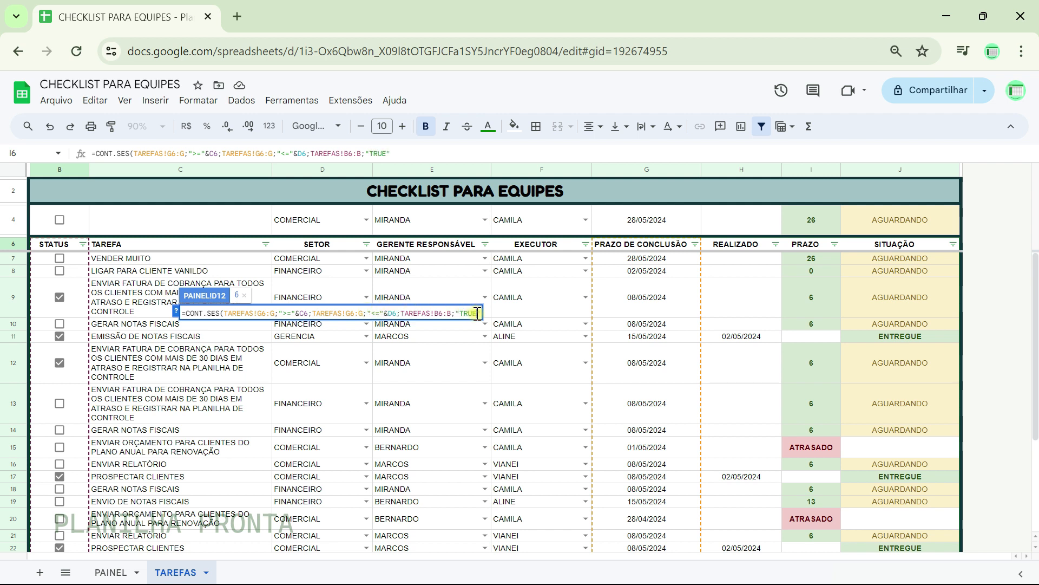
pyautogui.press('Return')
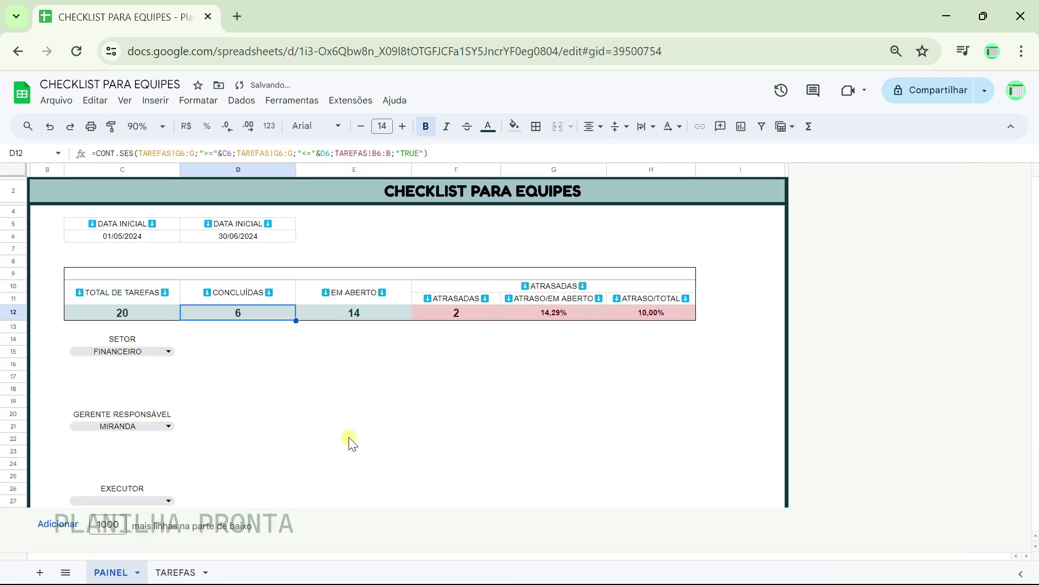
pyautogui.click(222, 340)
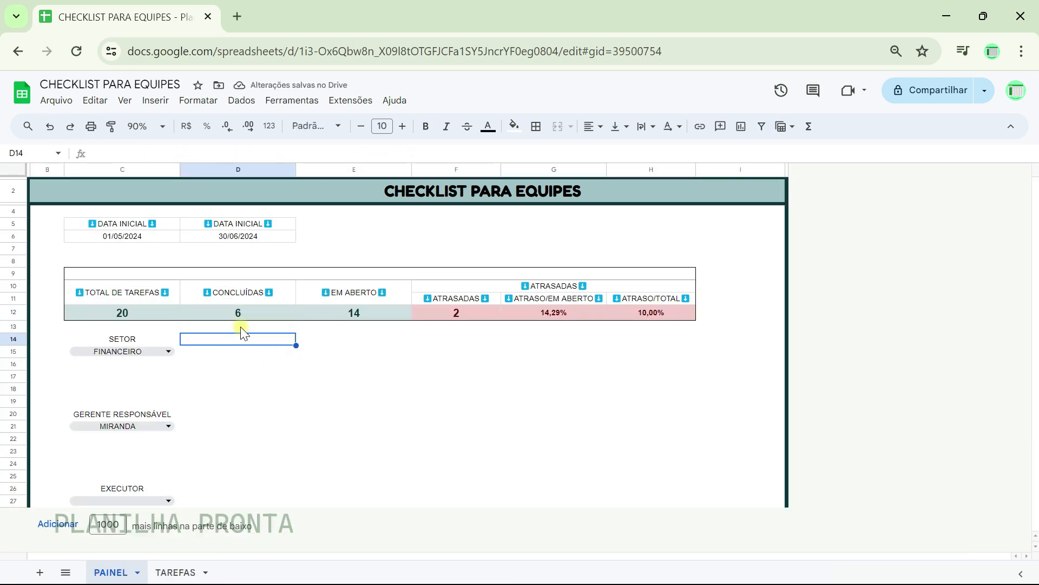
pyautogui.click(241, 314)
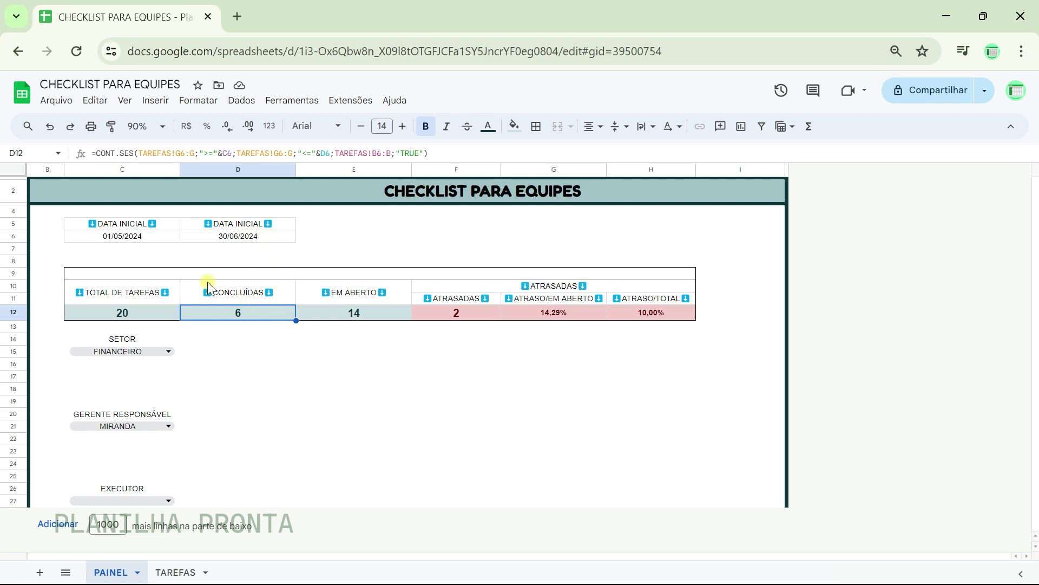
# - Compare the EM ABERTO formula in E12 with the one in D12, focusing on the STATUS condition, and move on to F12
pyautogui.press('Right')
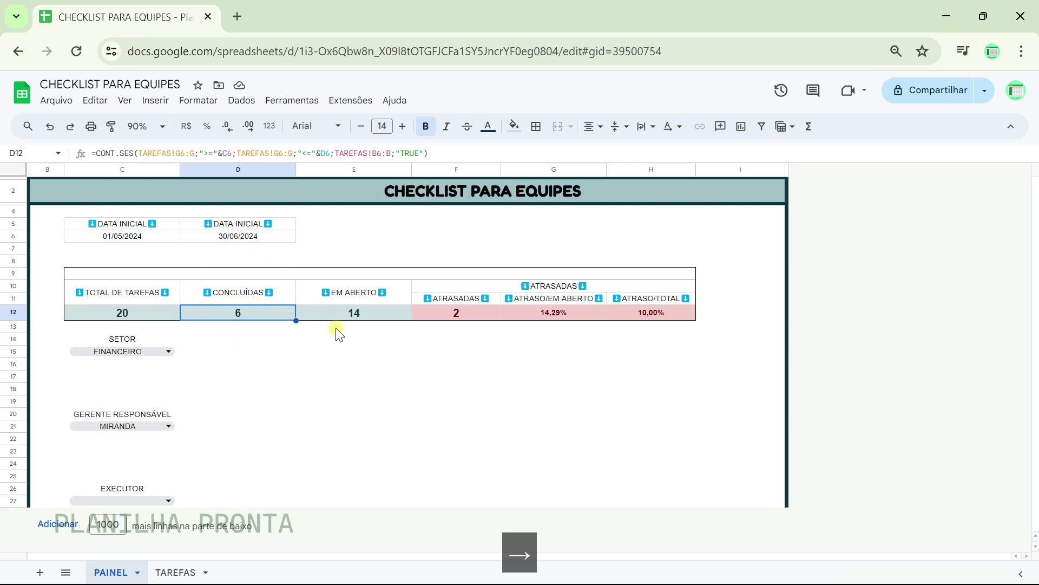
pyautogui.doubleClick(359, 314)
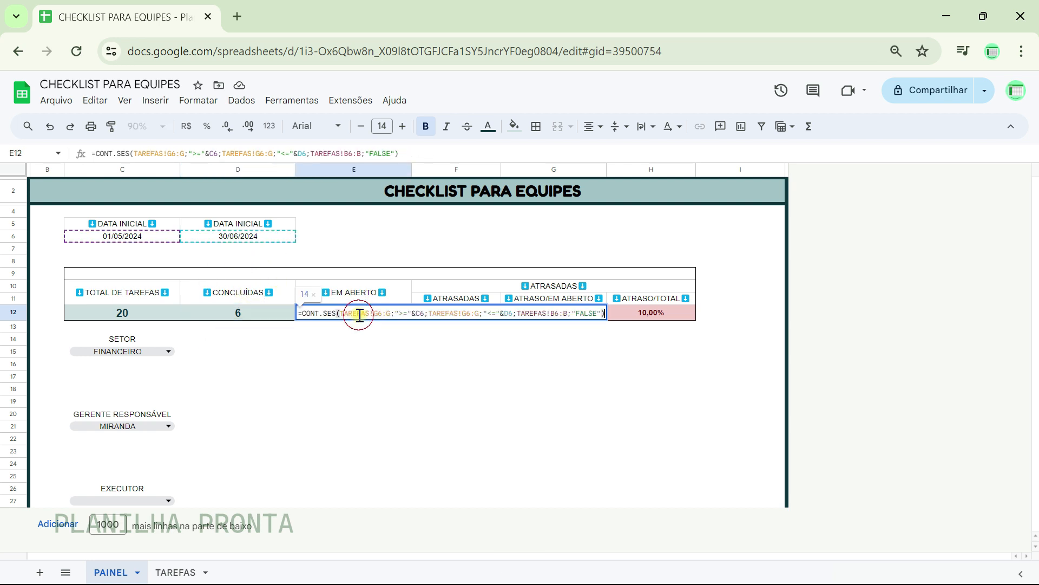
pyautogui.click(242, 314)
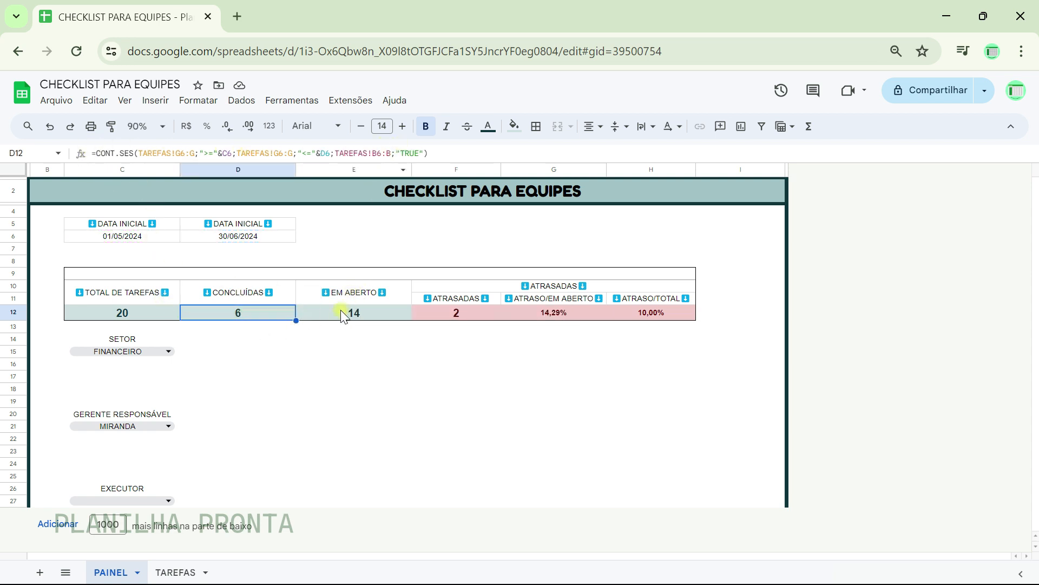
pyautogui.press('Right')
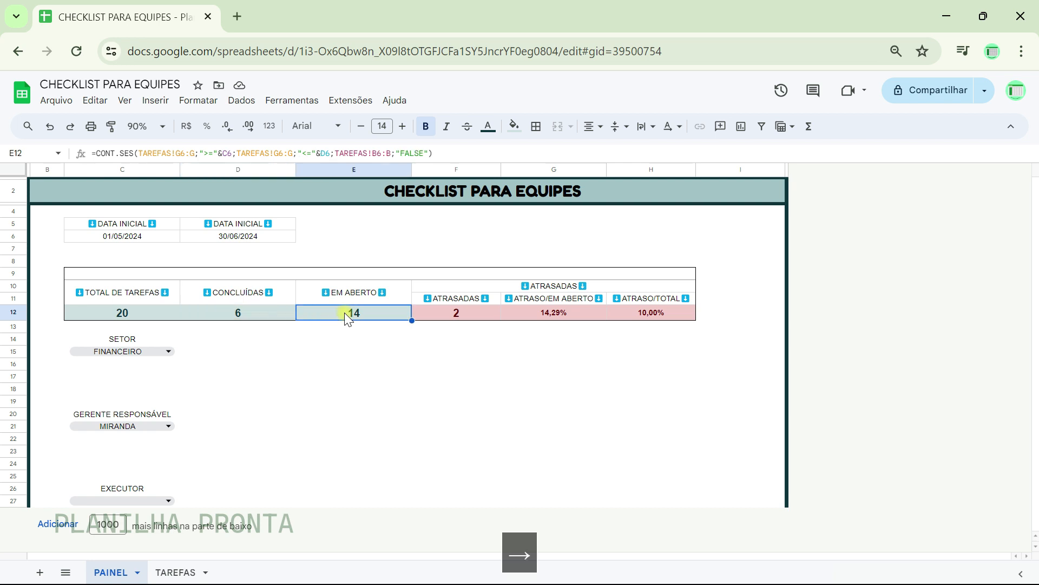
pyautogui.moveTo(401, 154); pyautogui.dragTo(431, 153)
pyautogui.click(468, 155)
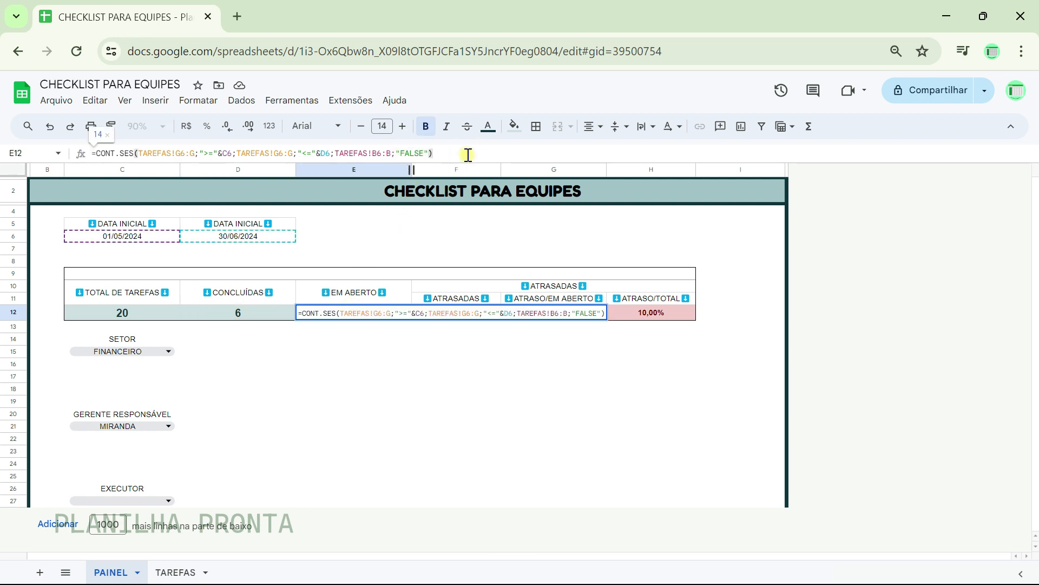
pyautogui.press('Return')
pyautogui.press('Up')
pyautogui.press('Right')
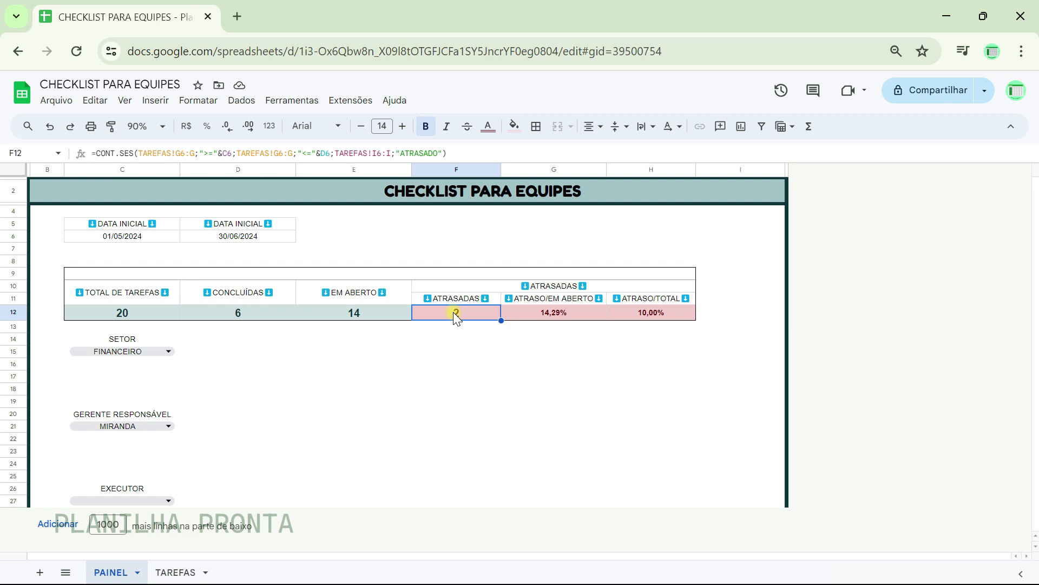
# - Clear the ATRASADAS cell F12 and fill it with a copy of the CONT.SES formula from C12
pyautogui.click(125, 320)
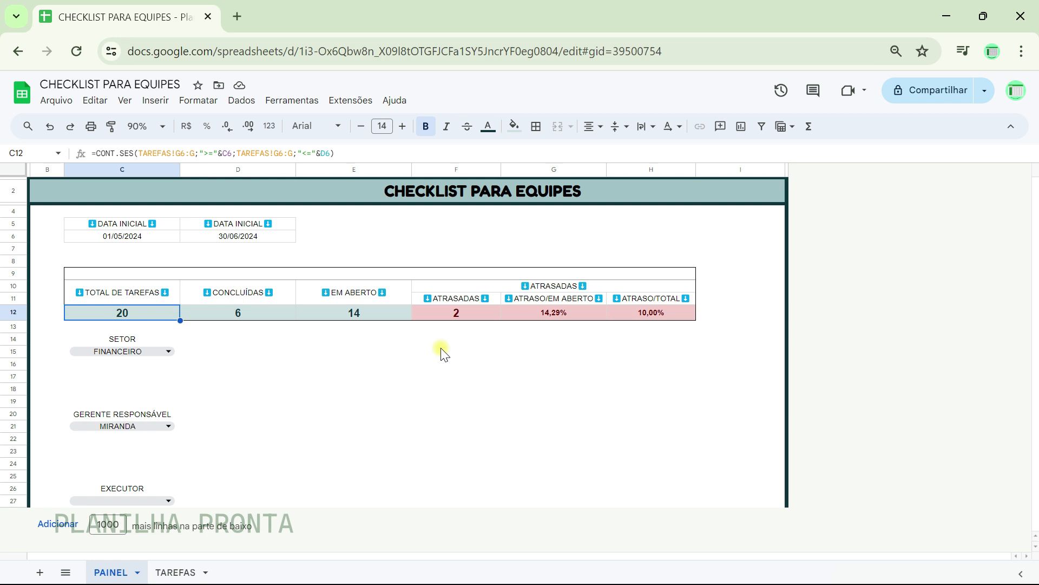
pyautogui.click(352, 158)
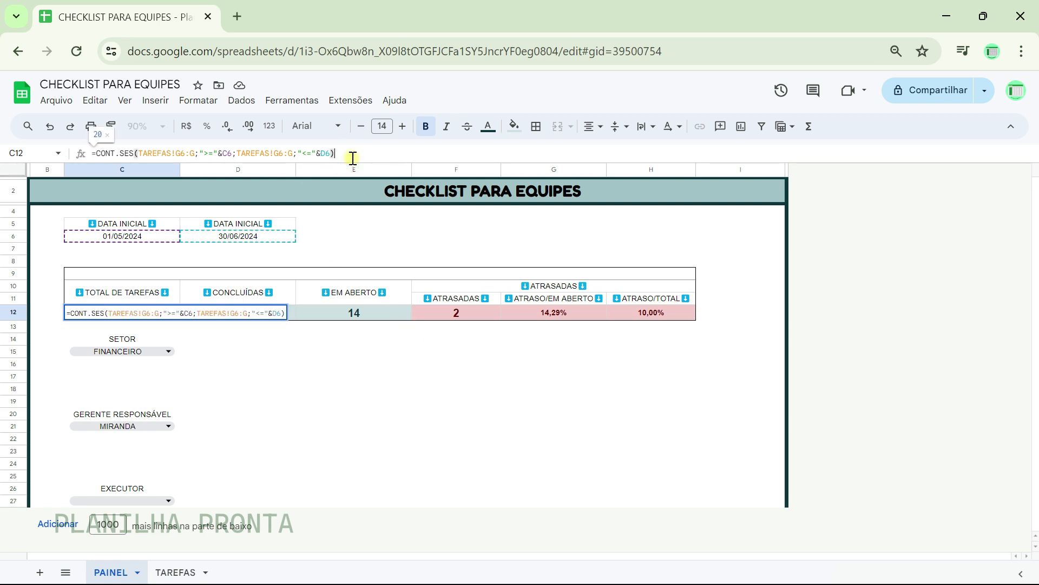
pyautogui.hotkey('ctrl', 'a')
pyautogui.hotkey('ctrl', 'c')
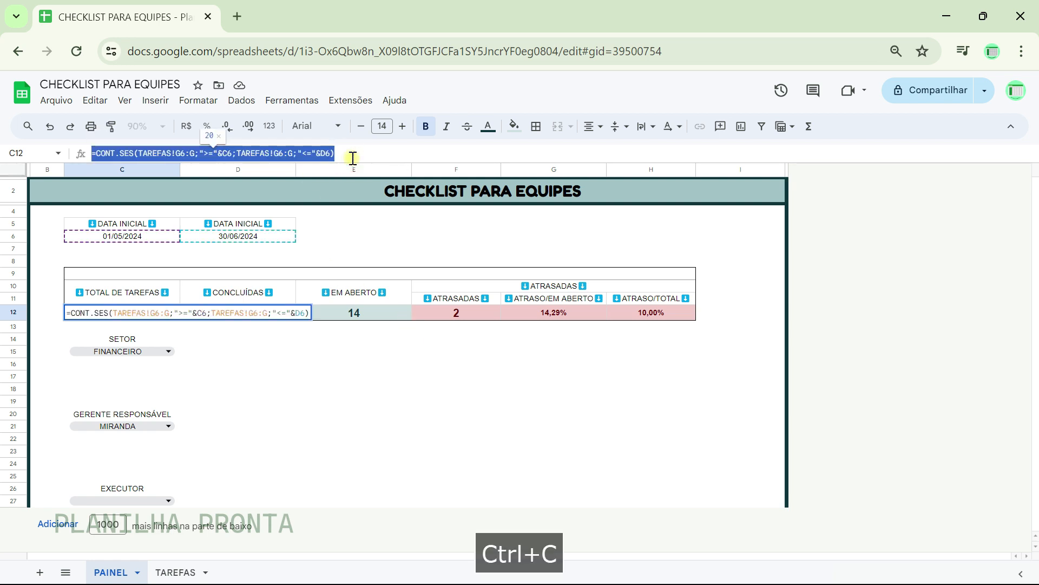
pyautogui.press('Escape')
pyautogui.click(453, 310)
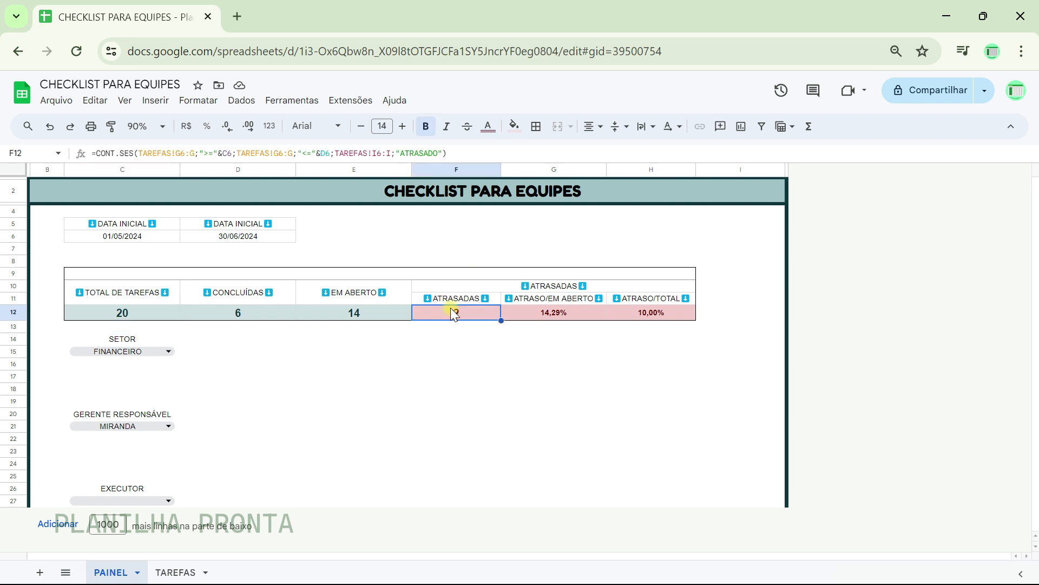
pyautogui.press('Delete')
pyautogui.press('Return')
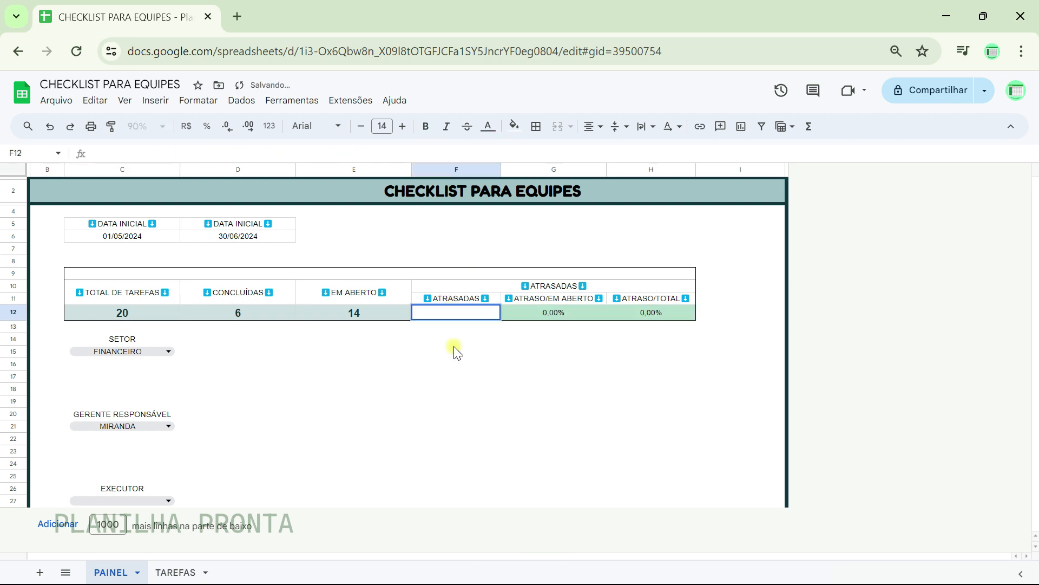
pyautogui.hotkey('ctrl', 'v')
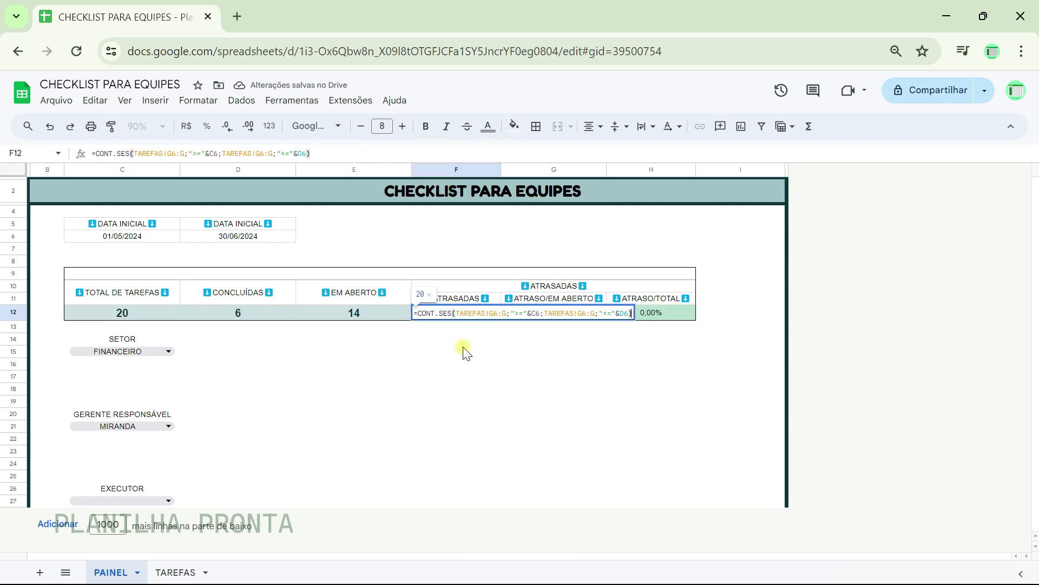
# - Extend the F12 formula with the criterion range TAREFAS!I6:I and the condition "ATRASADO", and complete the formula
pyautogui.press('BackSpace')
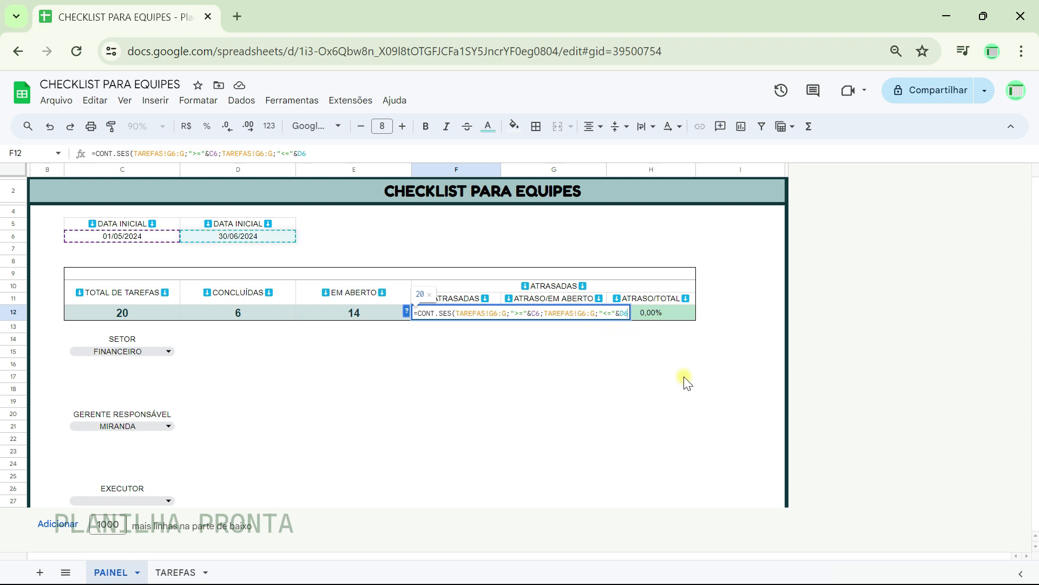
pyautogui.write(';')
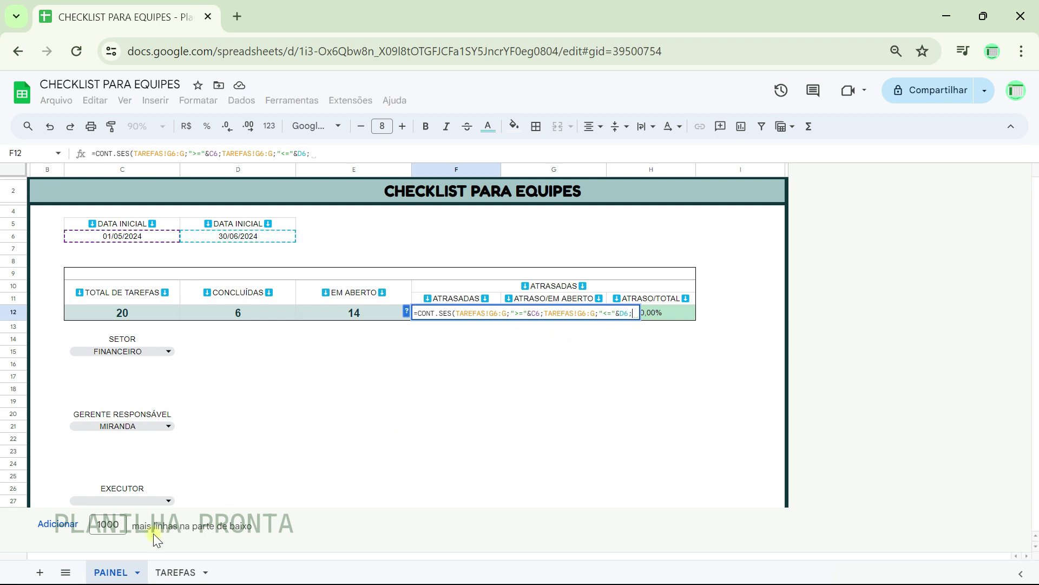
pyautogui.click(174, 573)
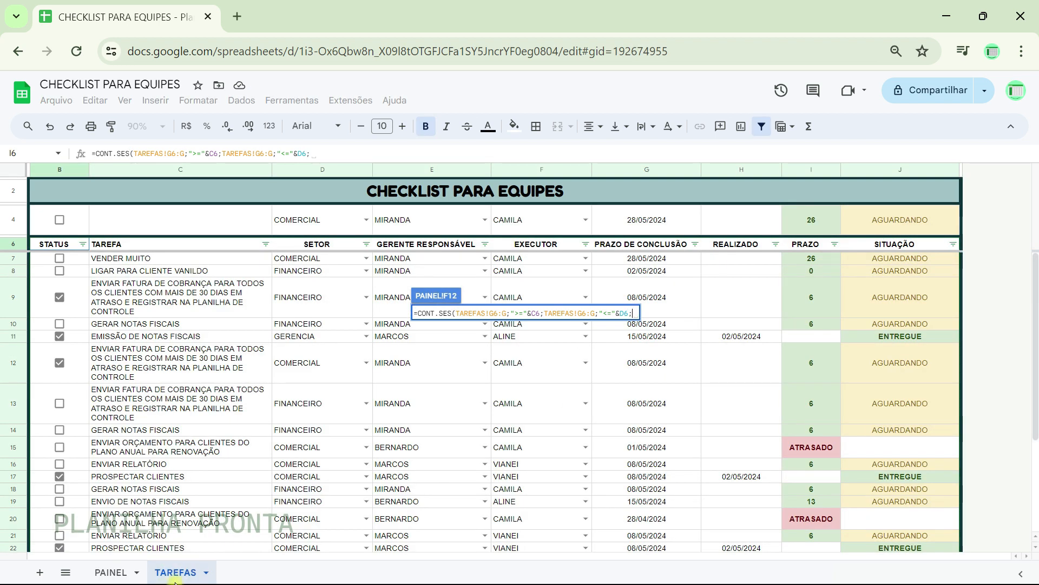
pyautogui.click(810, 245)
pyautogui.write(':')
pyautogui.write('I6:I')
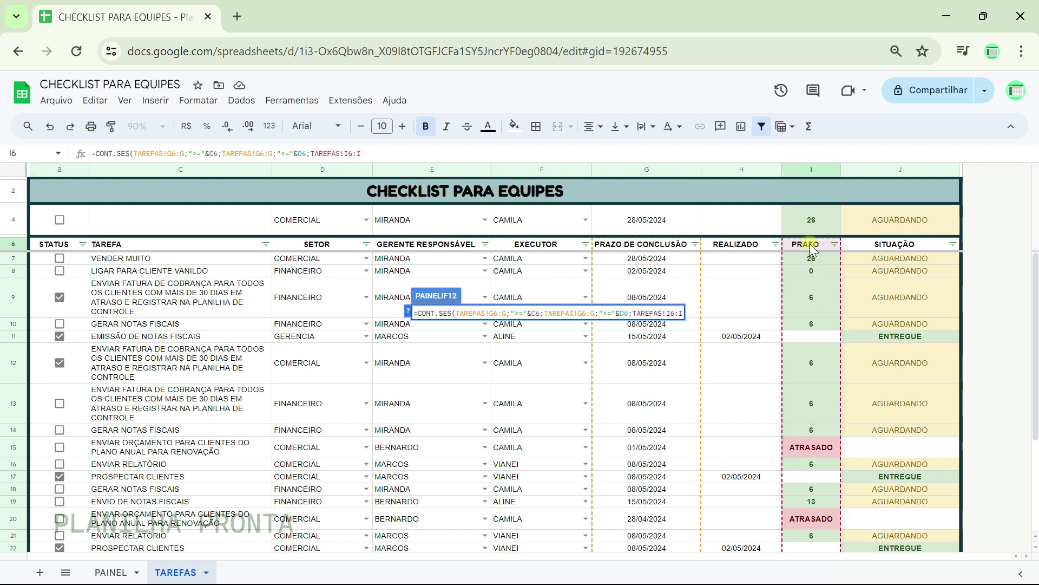
pyautogui.write(';"AT')
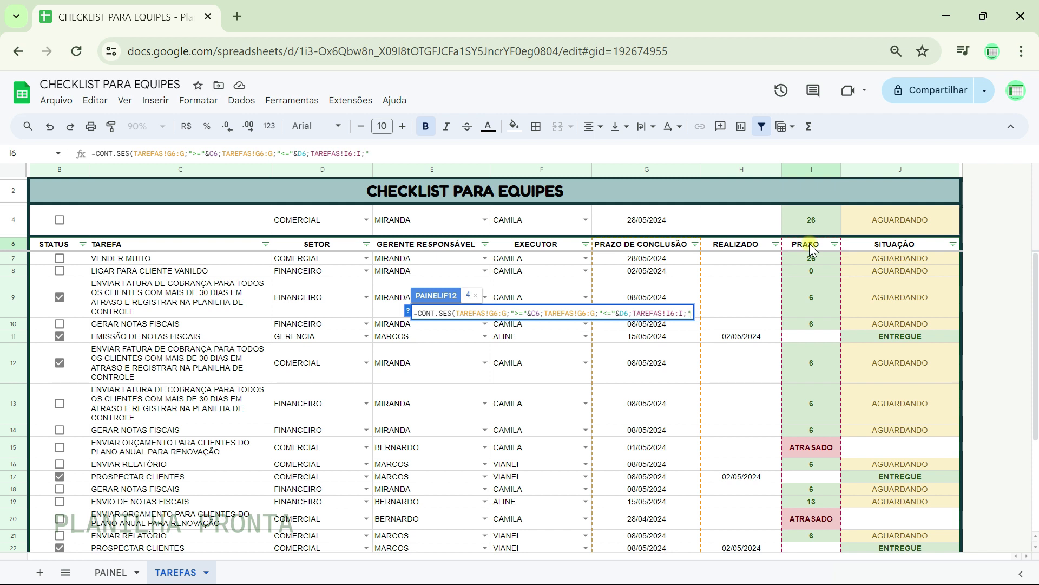
pyautogui.write('RASADO"')
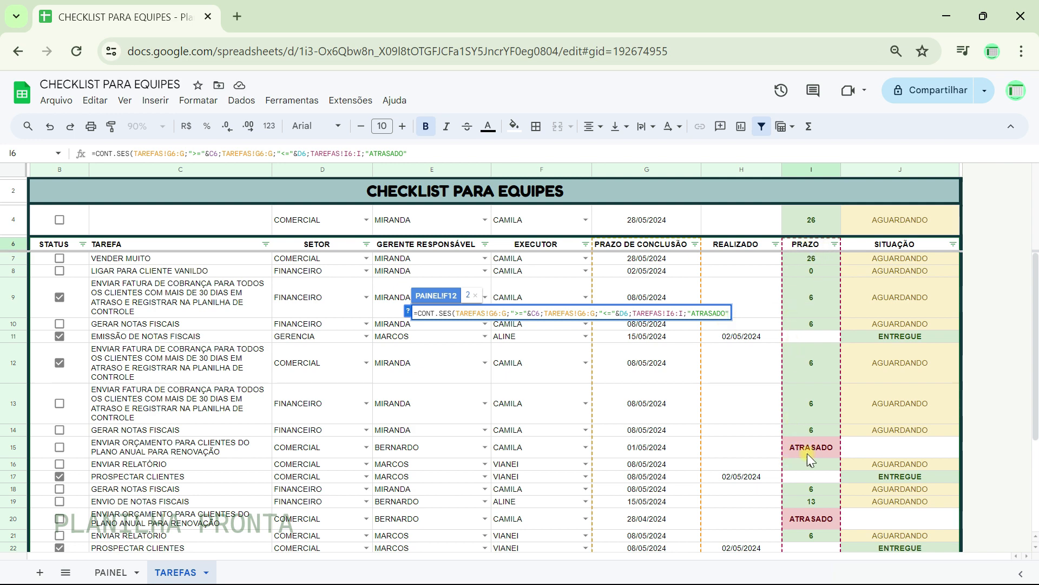
pyautogui.press('Return')
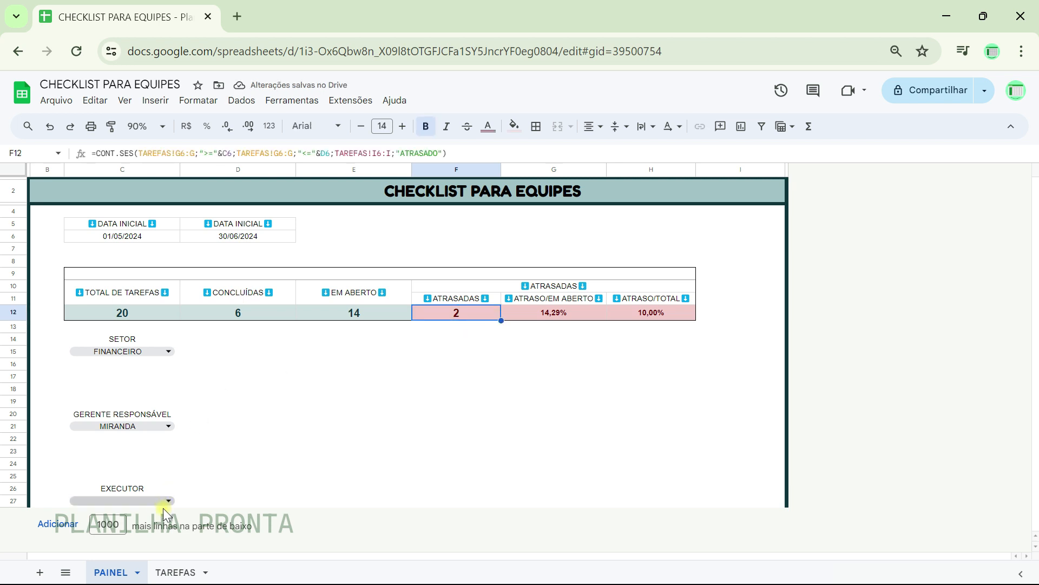
# - Review the overdue tasks in the TAREFAS sheet, focusing on the PRAZO DE CONCLUSÃO date in row 20
pyautogui.click(175, 572)
pyautogui.scroll(-3, 944, 447)
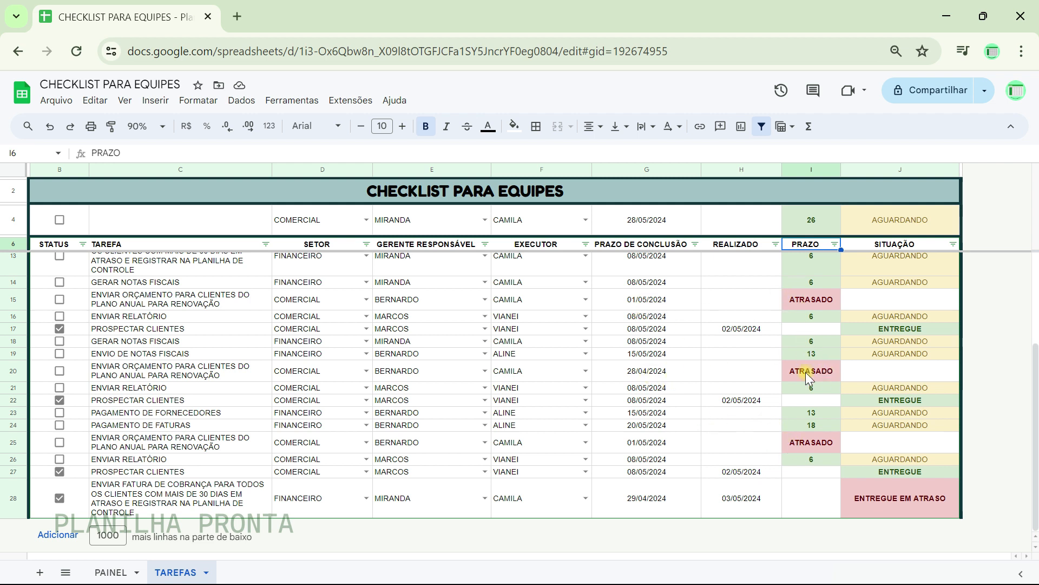
pyautogui.click(641, 376)
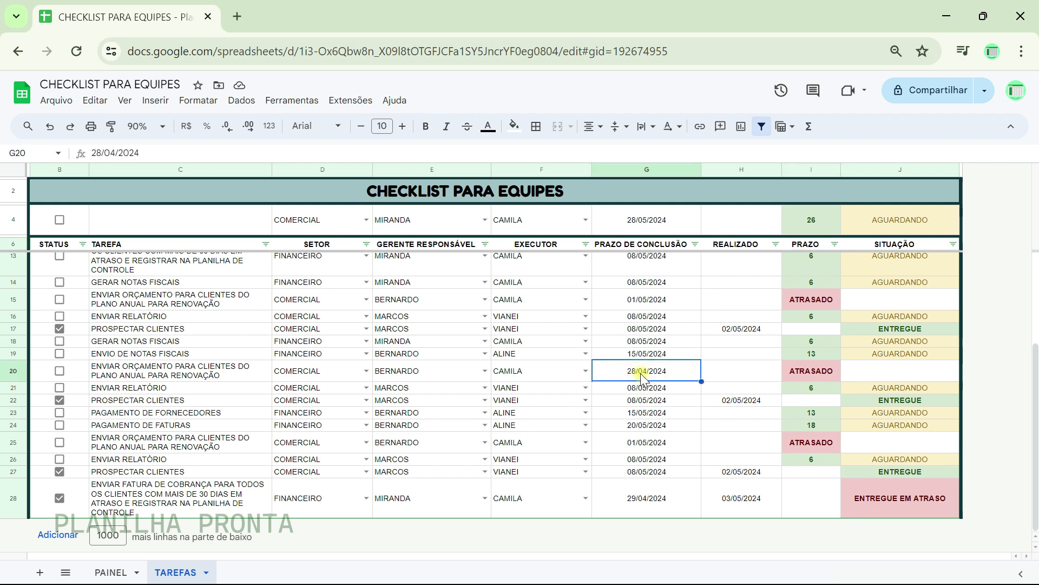
# - Set the start date in C6 of the PAINEL sheet to 20/04/2024
pyautogui.click(112, 572)
pyautogui.click(137, 234)
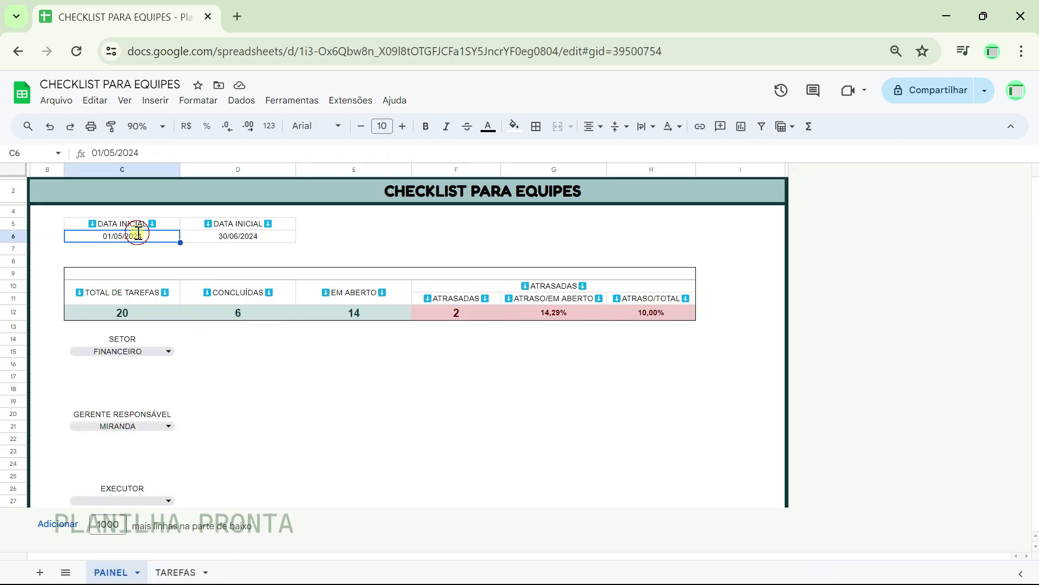
pyautogui.doubleClick(138, 234)
pyautogui.click(154, 256)
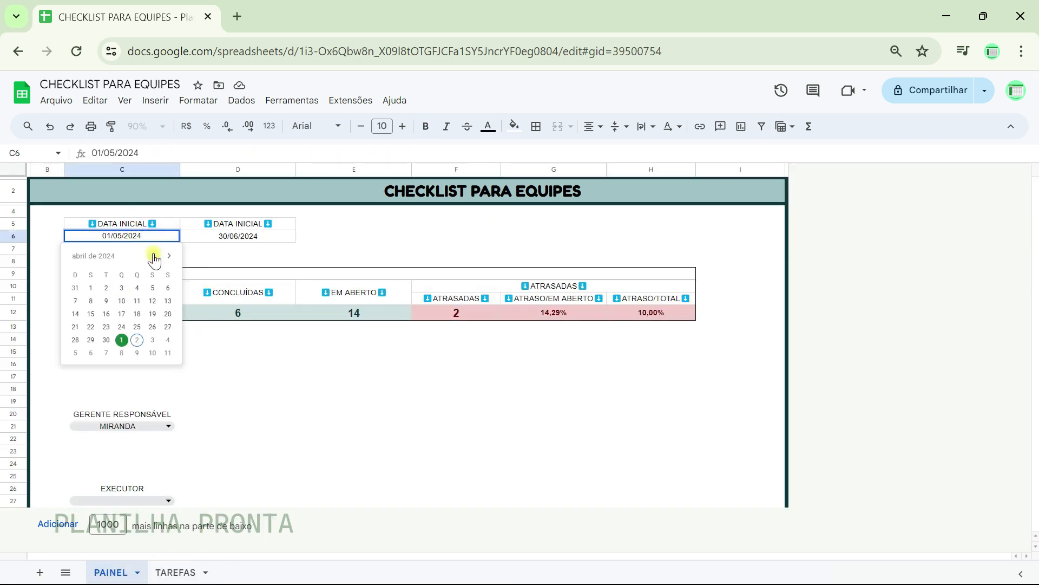
pyautogui.click(165, 315)
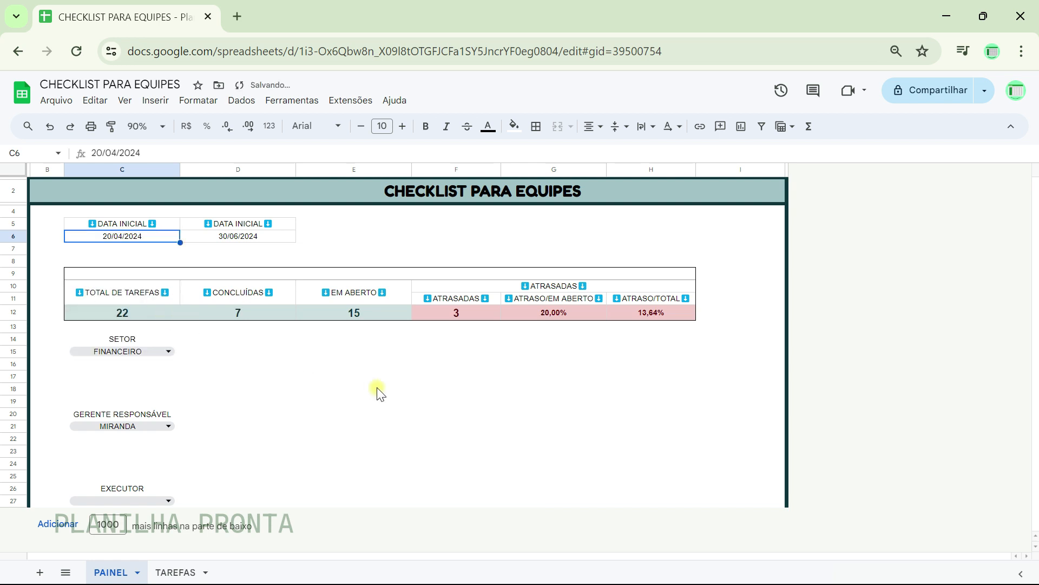
# - Examine the ATRASADAS formula in F12 and the overdue ratio formulas in G12 and H12
pyautogui.click(474, 322)
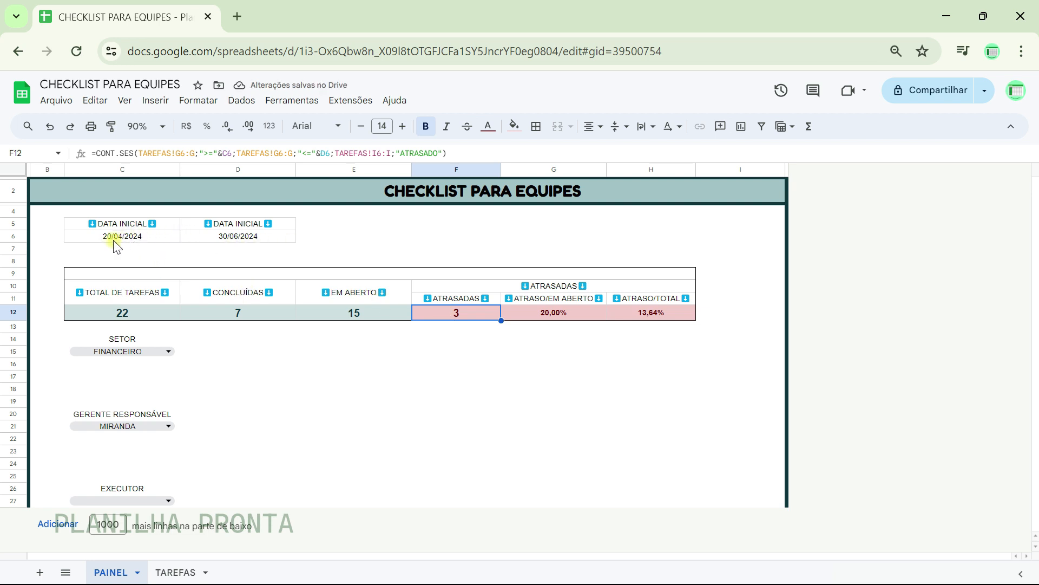
pyautogui.click(541, 315)
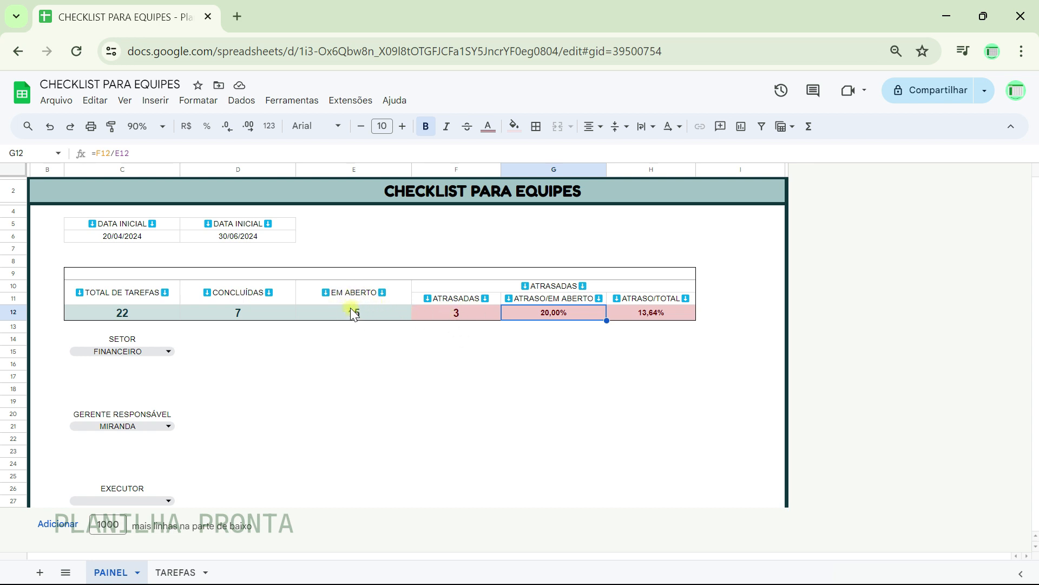
pyautogui.click(557, 313)
pyautogui.click(550, 329)
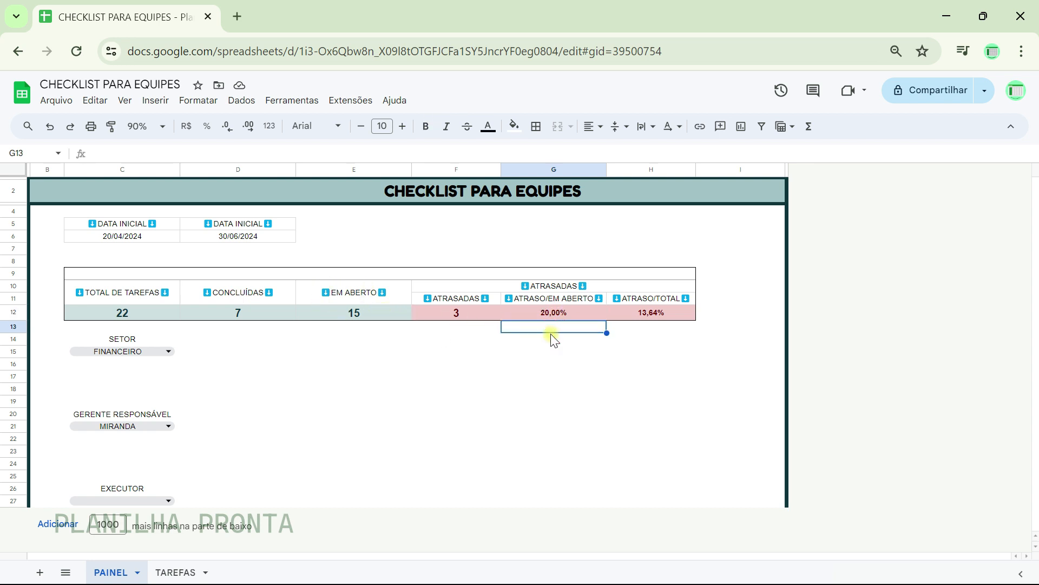
pyautogui.click(651, 313)
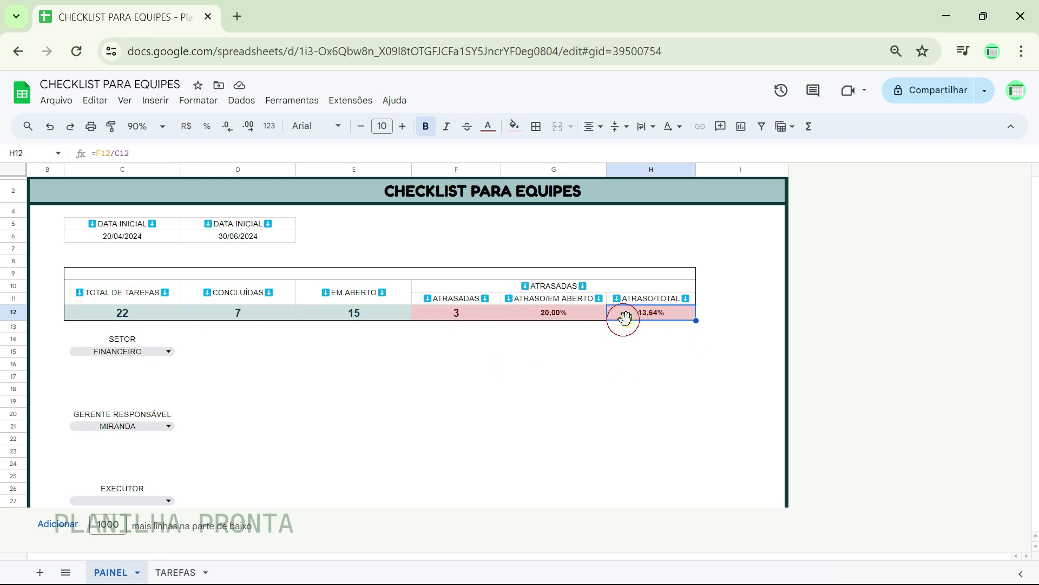
pyautogui.click(628, 341)
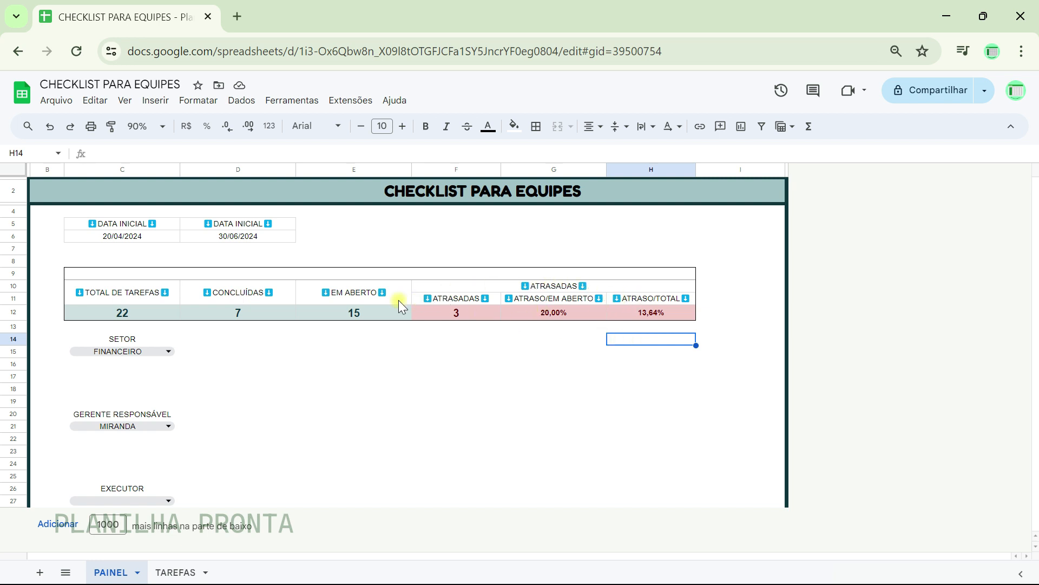
# - Merge cells C9:H9 above the summary table and enter the title TODAS AS TAREFAS
pyautogui.moveTo(117, 273); pyautogui.dragTo(654, 277)
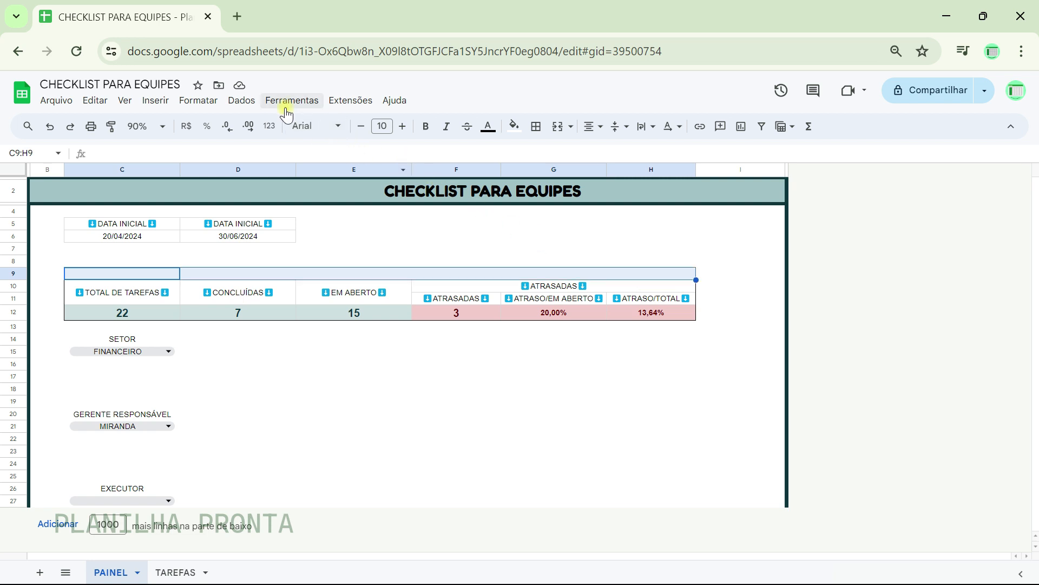
pyautogui.click(559, 130)
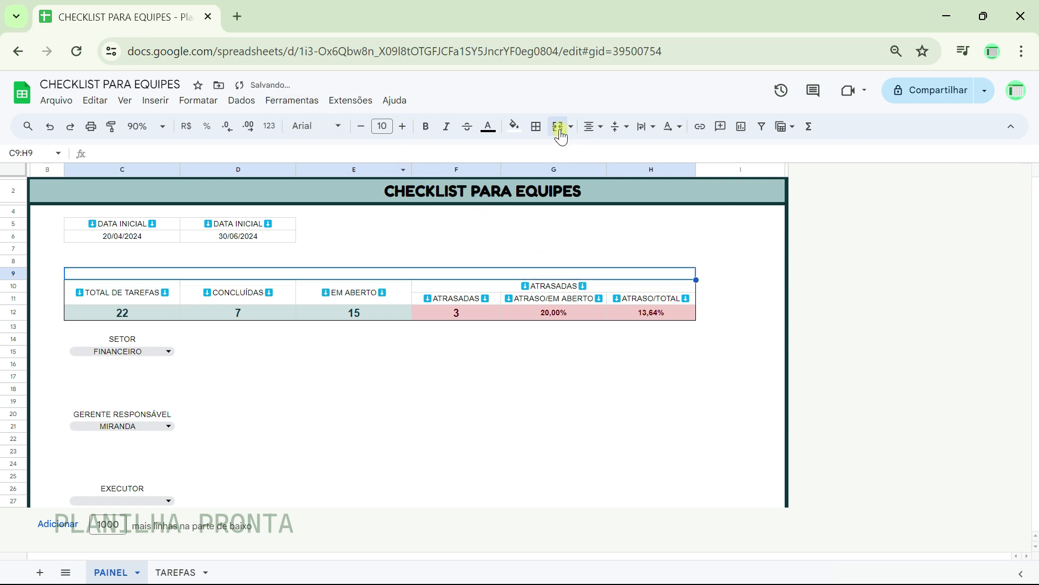
pyautogui.doubleClick(256, 274)
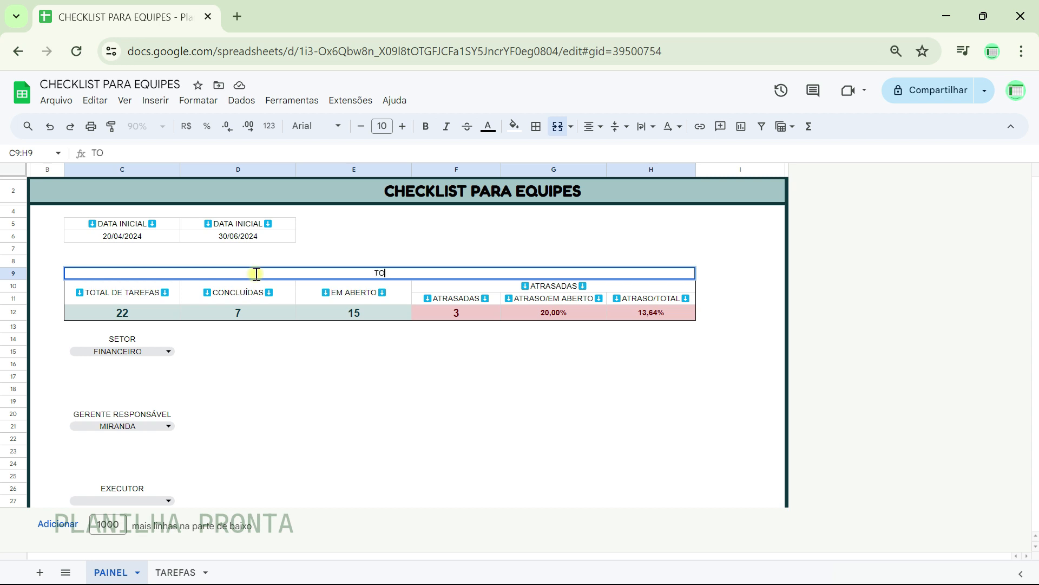
pyautogui.write('AS AS')
pyautogui.write('AREFAS')
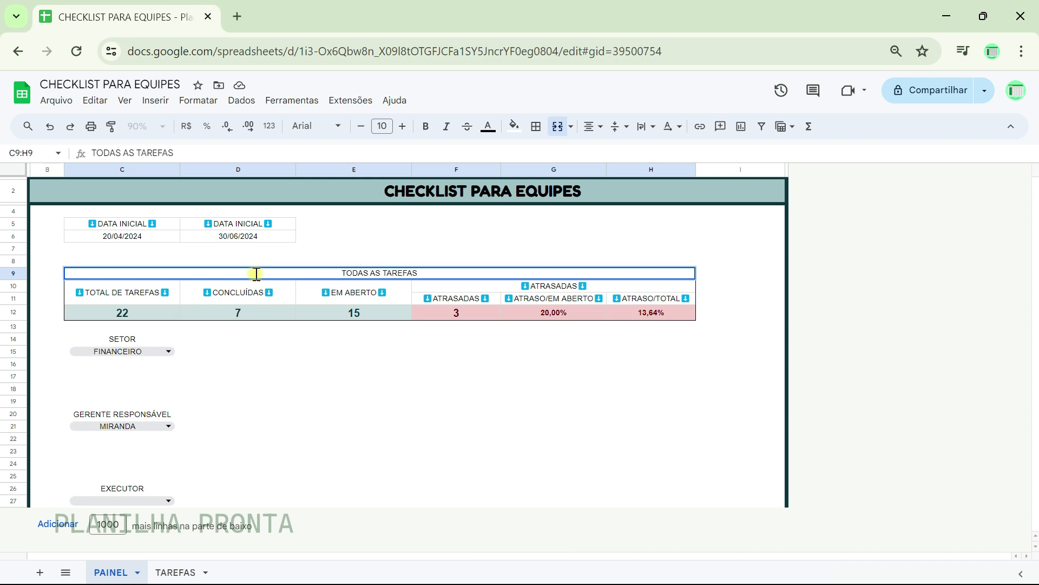
pyautogui.press('Return')
# - Format the TODAS AS TAREFAS title with font size 16 and bold
pyautogui.click(290, 272)
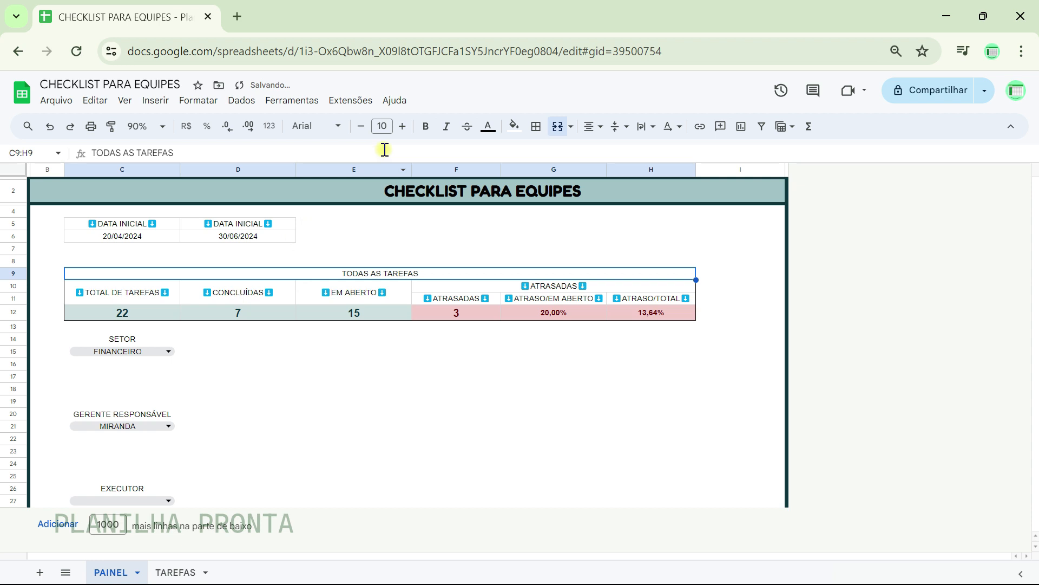
pyautogui.click(402, 126)
pyautogui.click(402, 126)
pyautogui.click(402, 126)
pyautogui.click(402, 126)
pyautogui.click(402, 127)
pyautogui.click(403, 126)
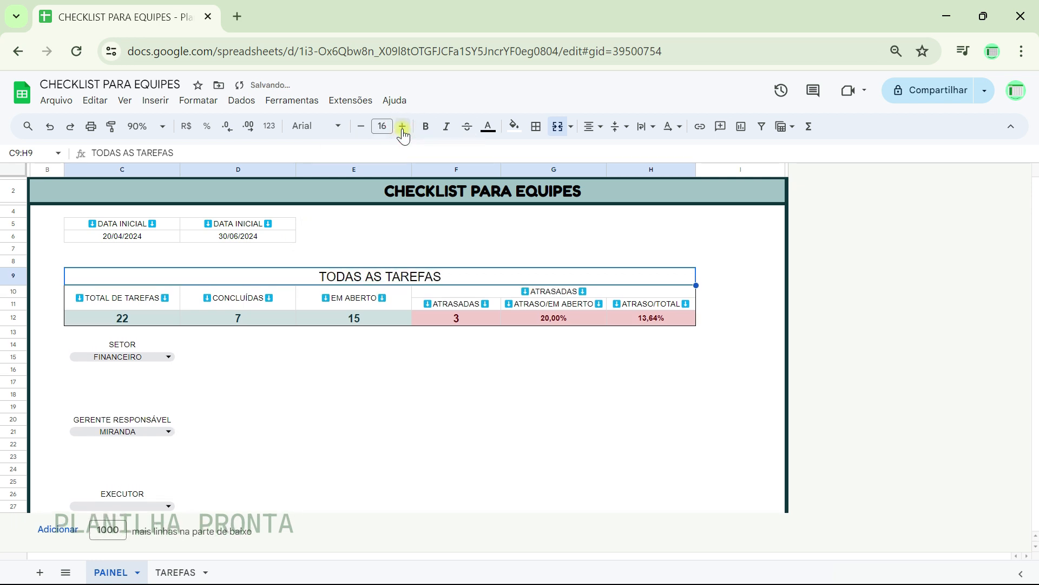
pyautogui.click(426, 127)
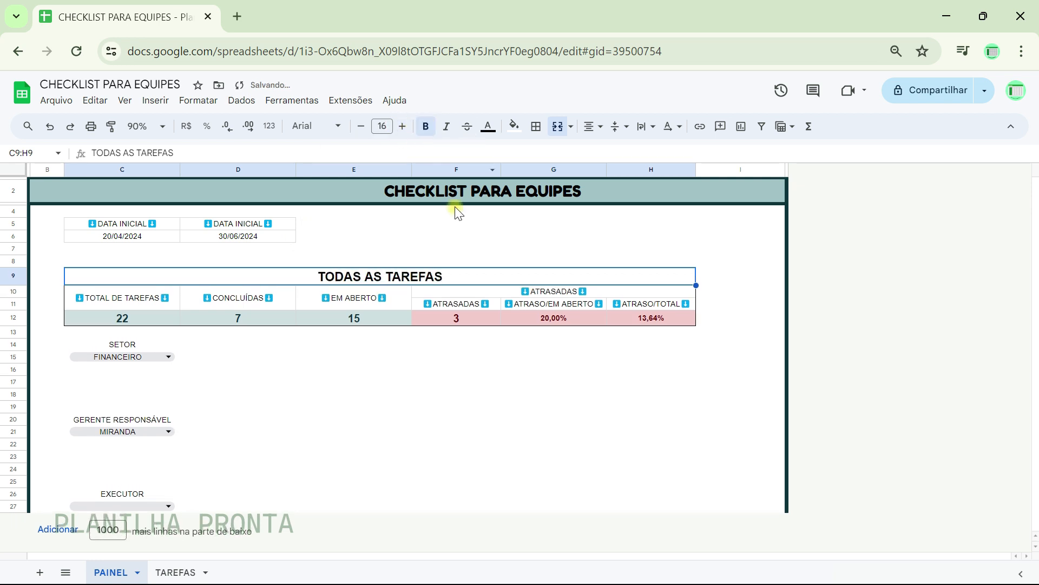
pyautogui.click(433, 347)
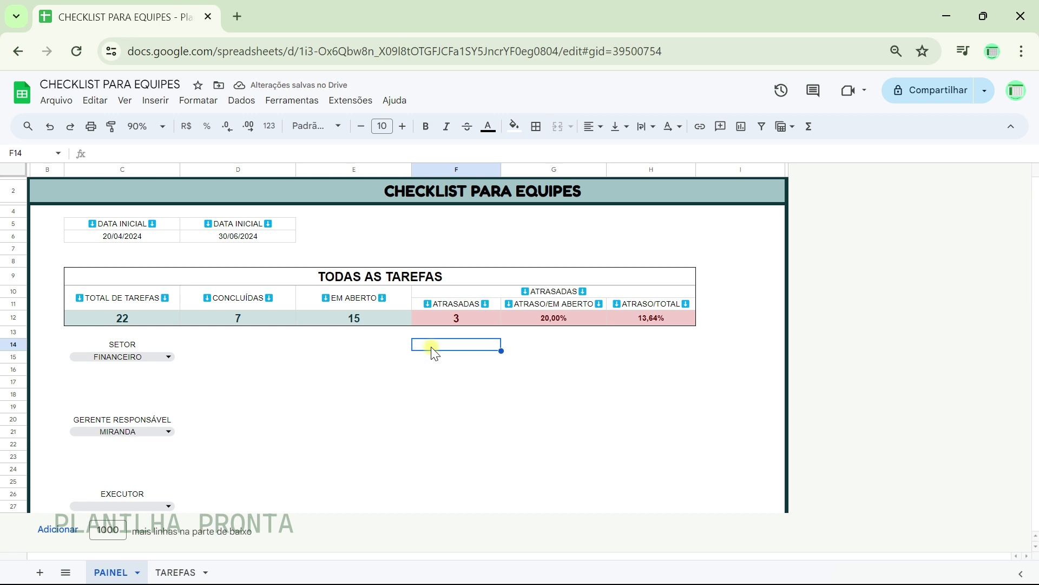
pyautogui.click(115, 346)
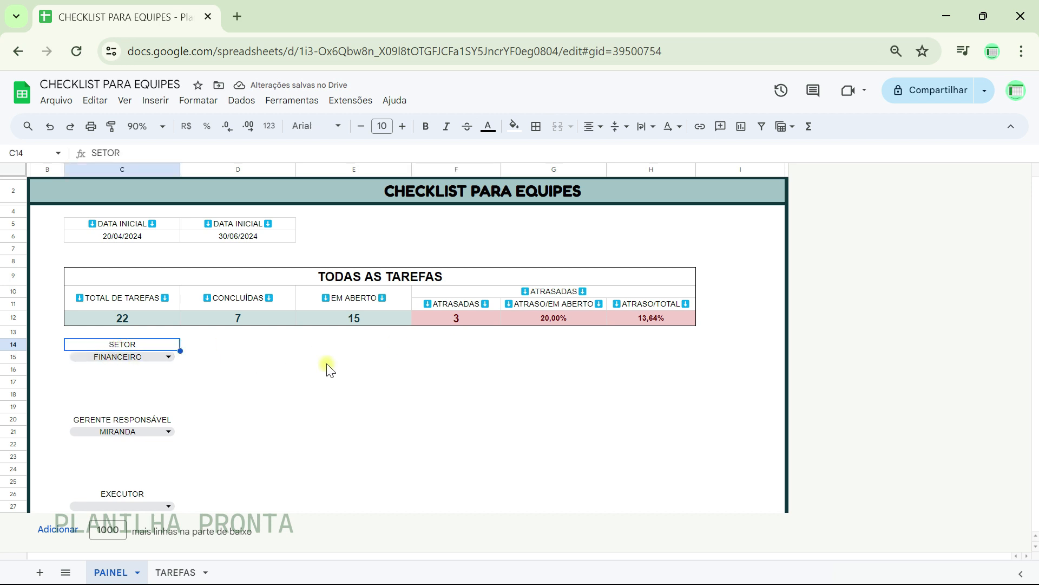
pyautogui.click(384, 362)
pyautogui.click(120, 297)
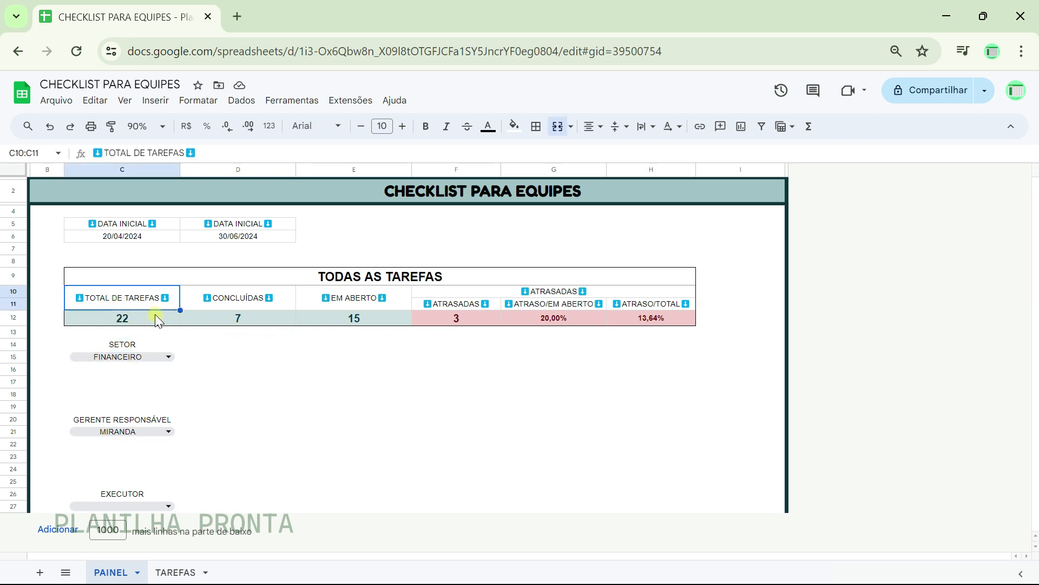
pyautogui.click(462, 318)
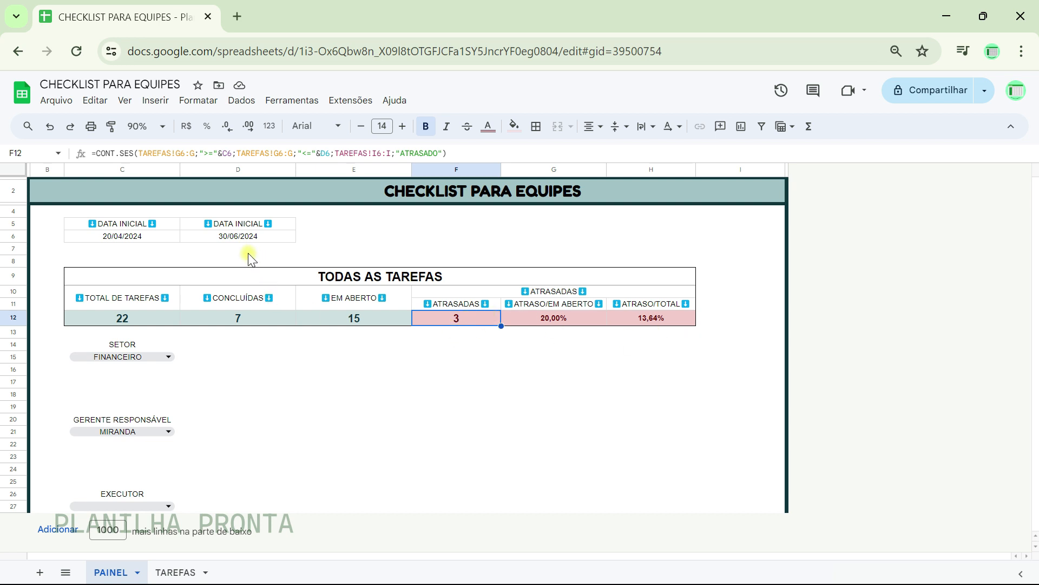
# - Set the start date in C6 to 16/05/2024 to test the dashboard counts
pyautogui.click(140, 233)
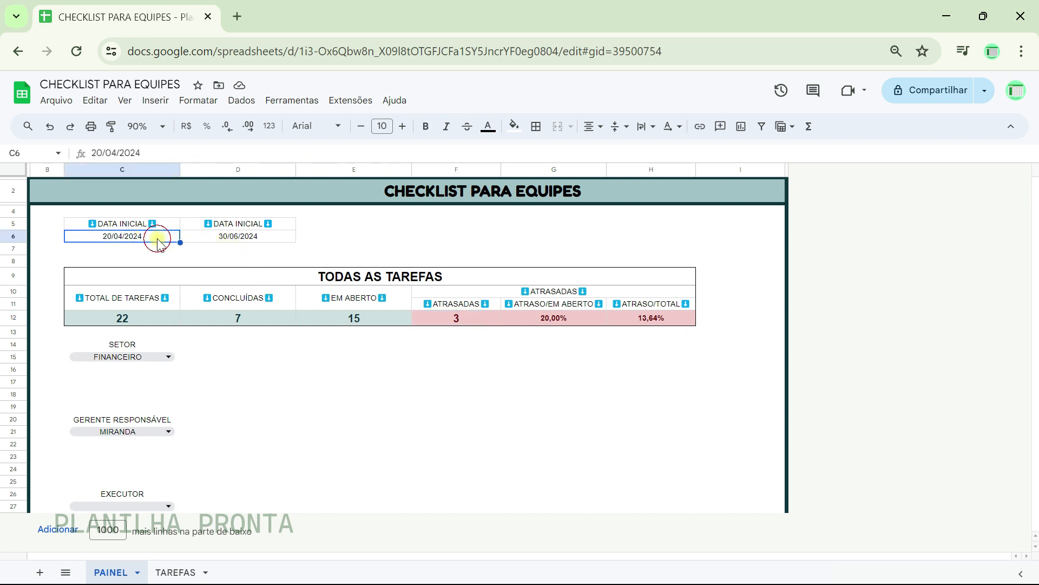
pyautogui.doubleClick(154, 237)
pyautogui.click(169, 255)
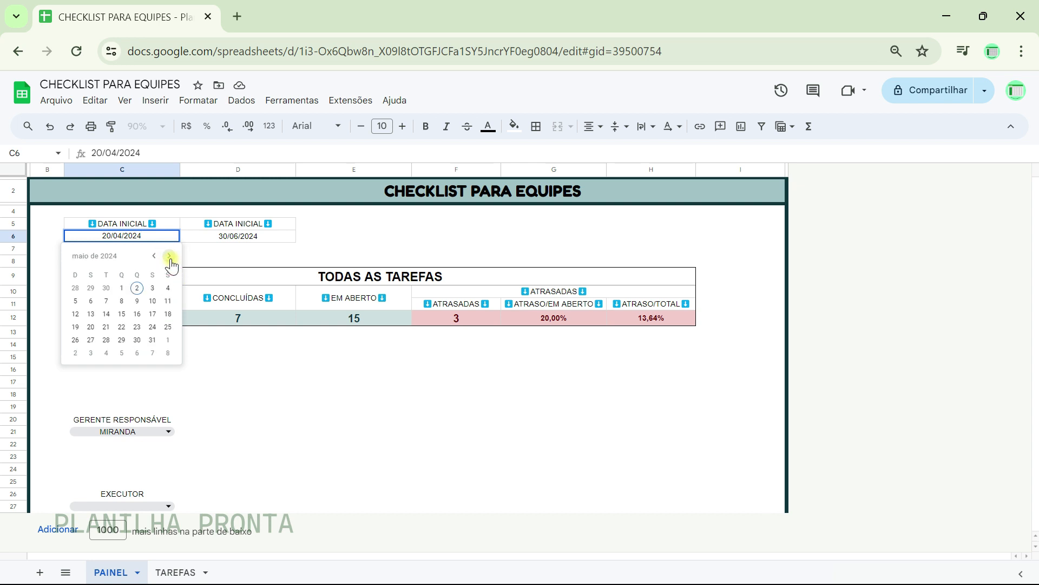
pyautogui.click(137, 314)
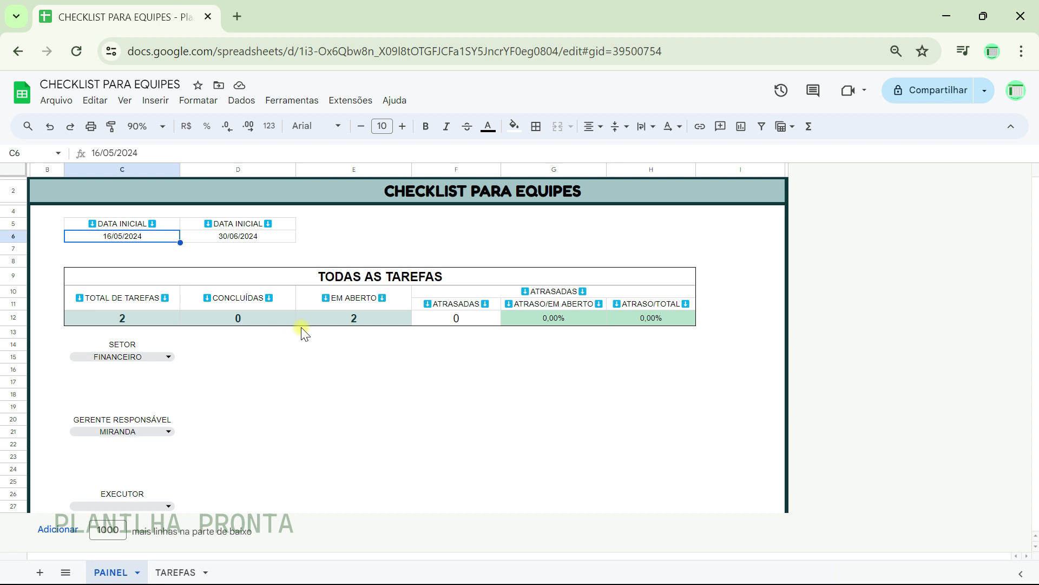
# - Try 02/05/2024 as the start date in C6, and finally set it to 01/05/2024
pyautogui.doubleClick(116, 242)
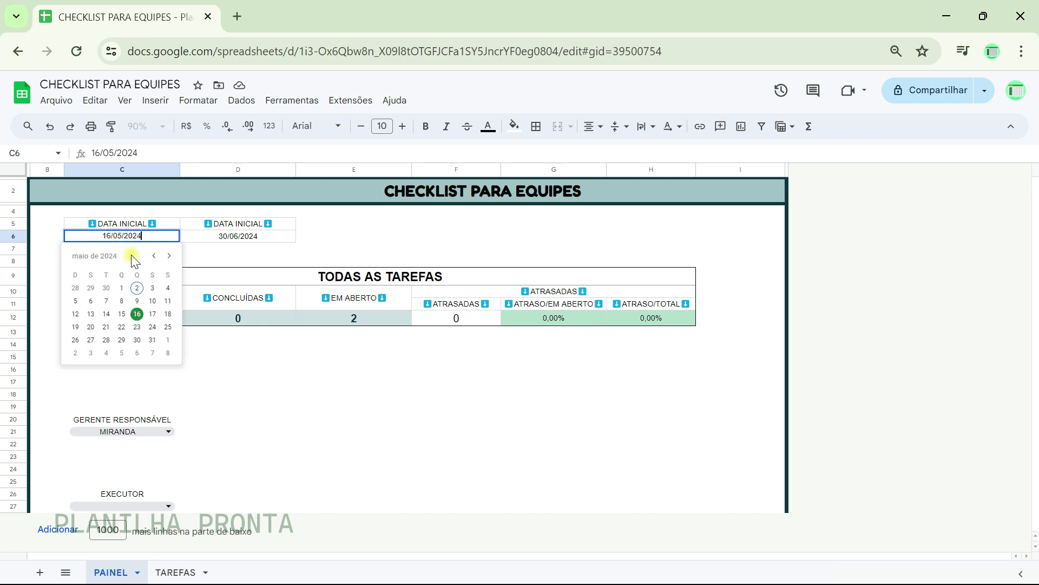
pyautogui.click(137, 295)
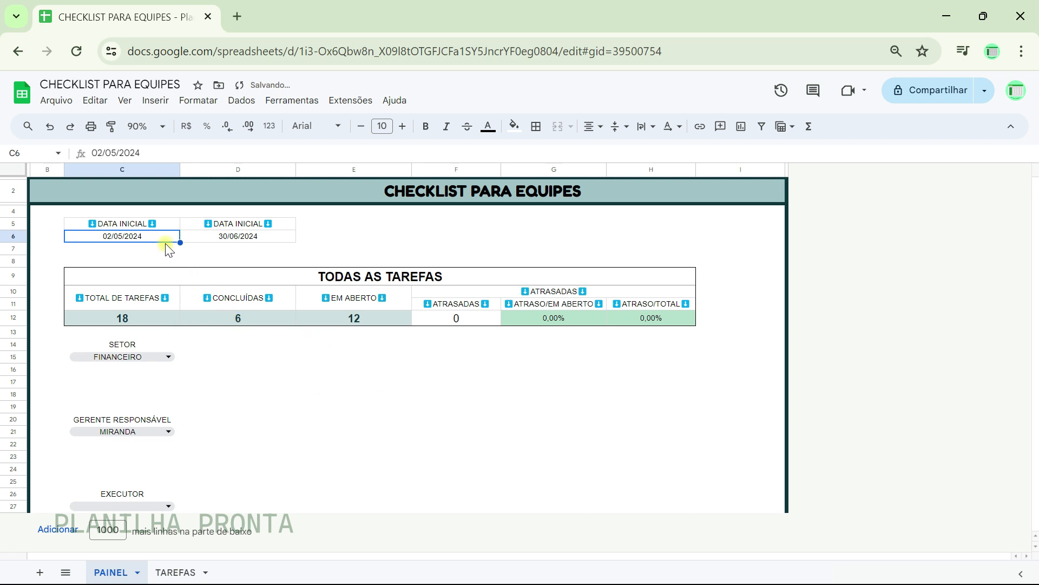
pyautogui.doubleClick(136, 236)
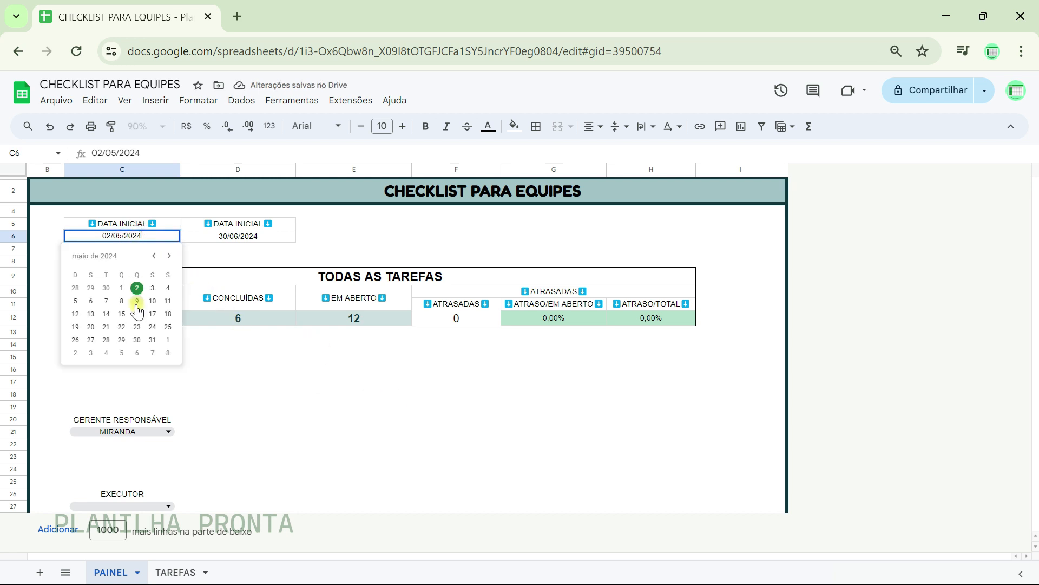
pyautogui.click(122, 288)
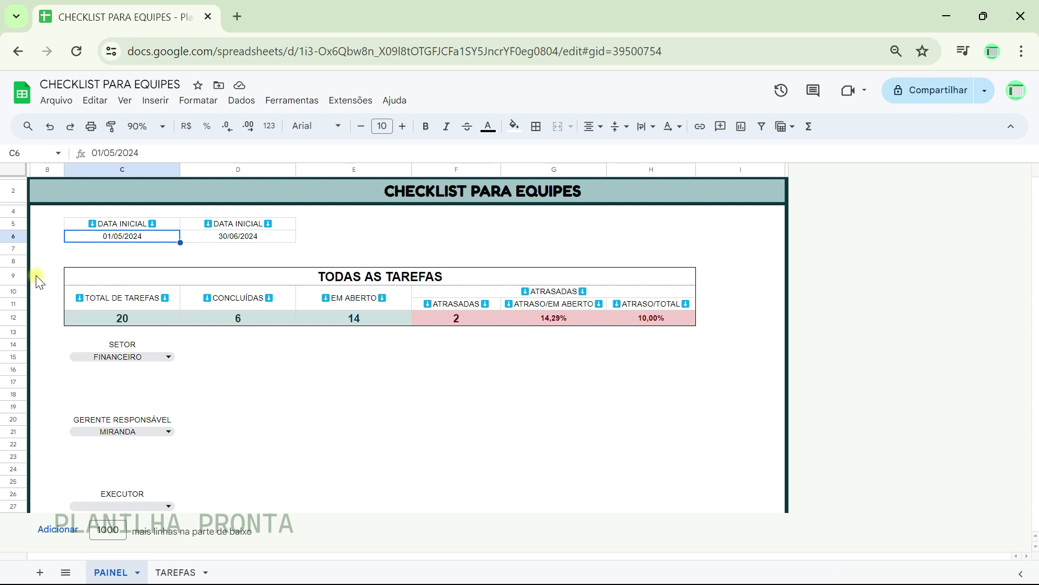
# - Duplicate the TODAS AS TAREFAS summary block from rows 9 to 12 onto the rows starting at row 16
pyautogui.moveTo(20, 278); pyautogui.dragTo(10, 318)
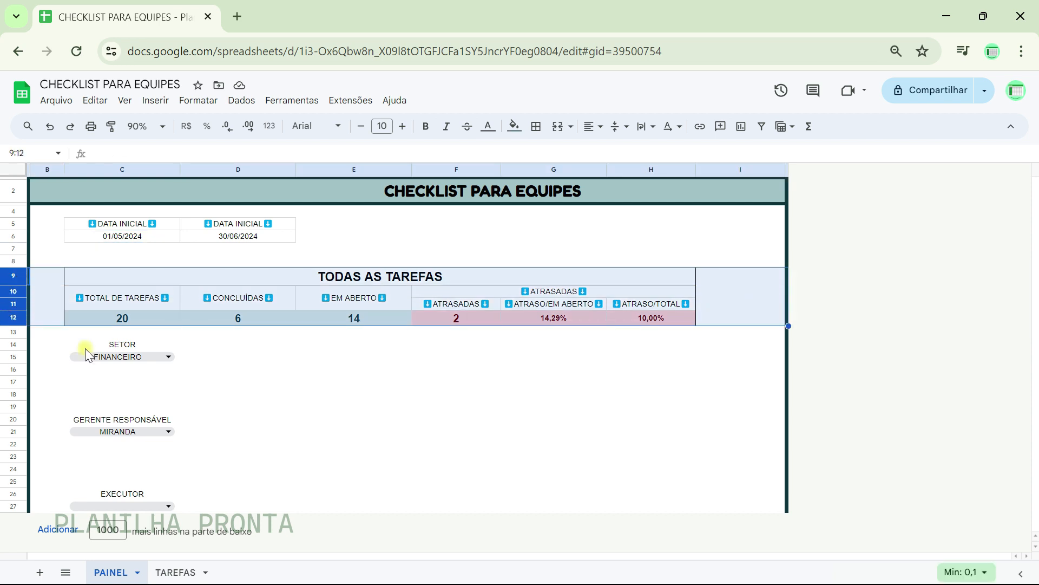
pyautogui.hotkey('ctrl', 'c')
pyautogui.click(16, 370)
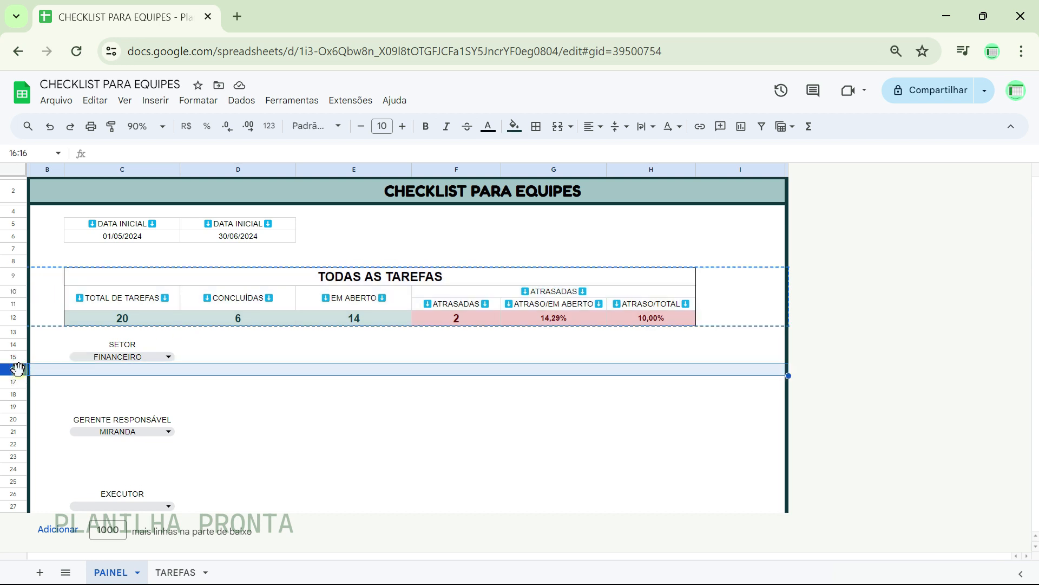
pyautogui.hotkey('ctrl', 'v')
pyautogui.click(325, 456)
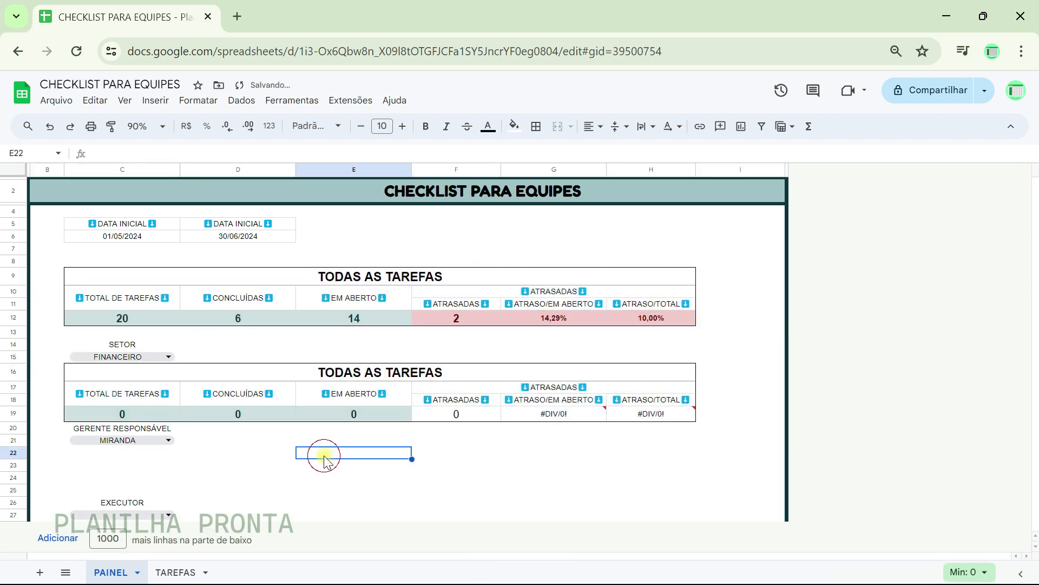
# - Shorten the copied summary title in C16:H16 to TAREFAS
pyautogui.tripleClick(359, 376)
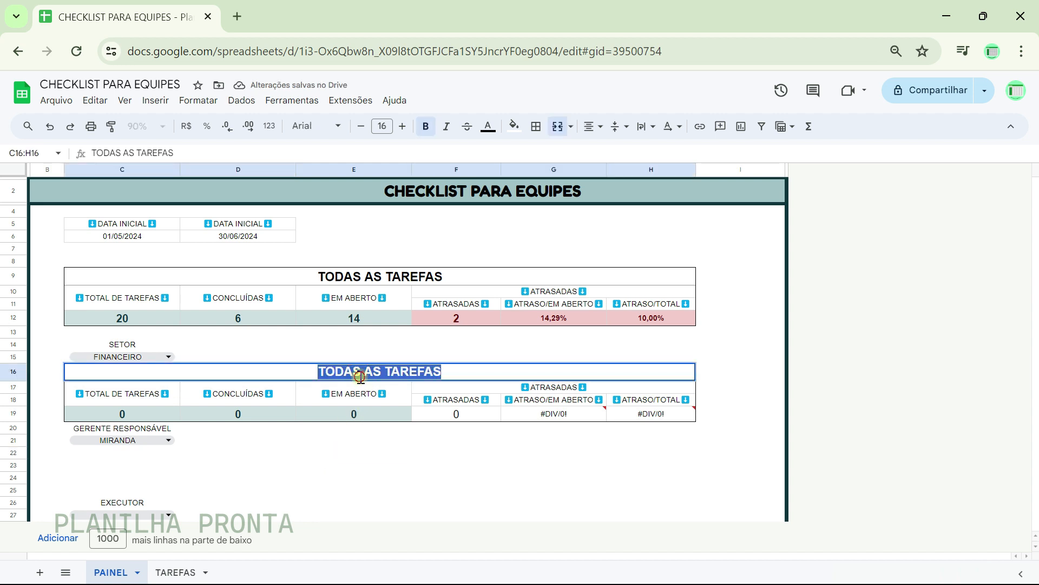
pyautogui.click(359, 376)
pyautogui.click(389, 373)
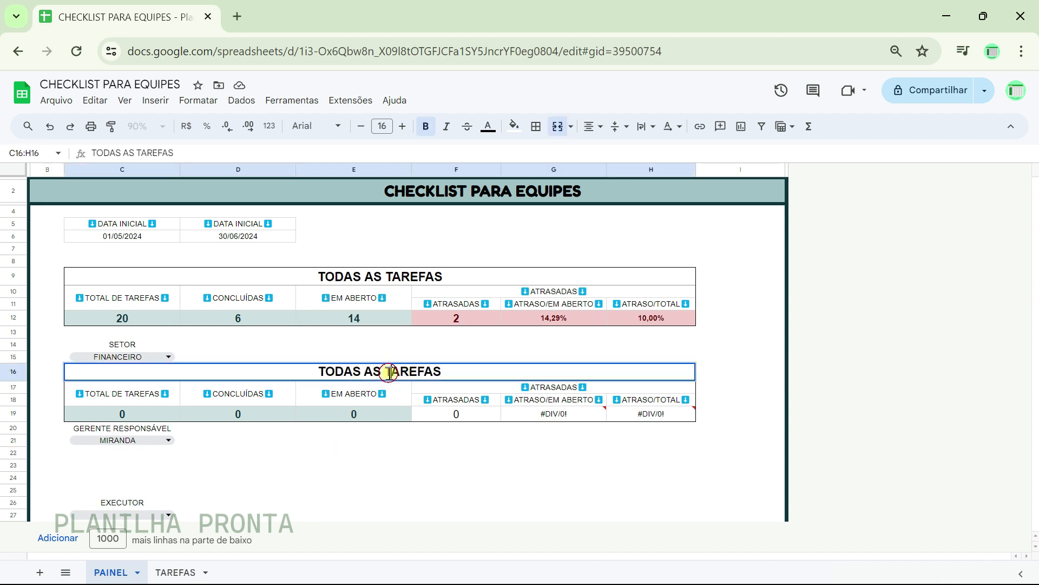
pyautogui.press('BackSpace')
pyautogui.press('BackSpace')
pyautogui.press('BackSpace')
pyautogui.press('BackSpace')
pyautogui.press('BackSpace')
pyautogui.press('BackSpace')
pyautogui.press('BackSpace')
pyautogui.press('BackSpace')
pyautogui.press('BackSpace')
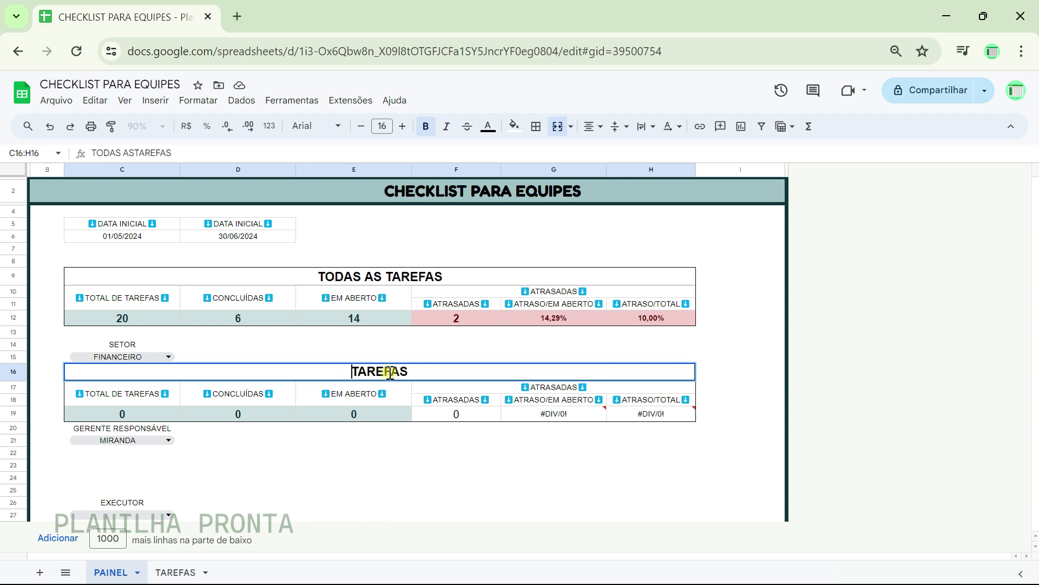
pyautogui.press('Return')
# - Replace the title in C16:H16 with the formula =CONCAT("TAREFAS DO SETOR ";C15)
pyautogui.click(402, 372)
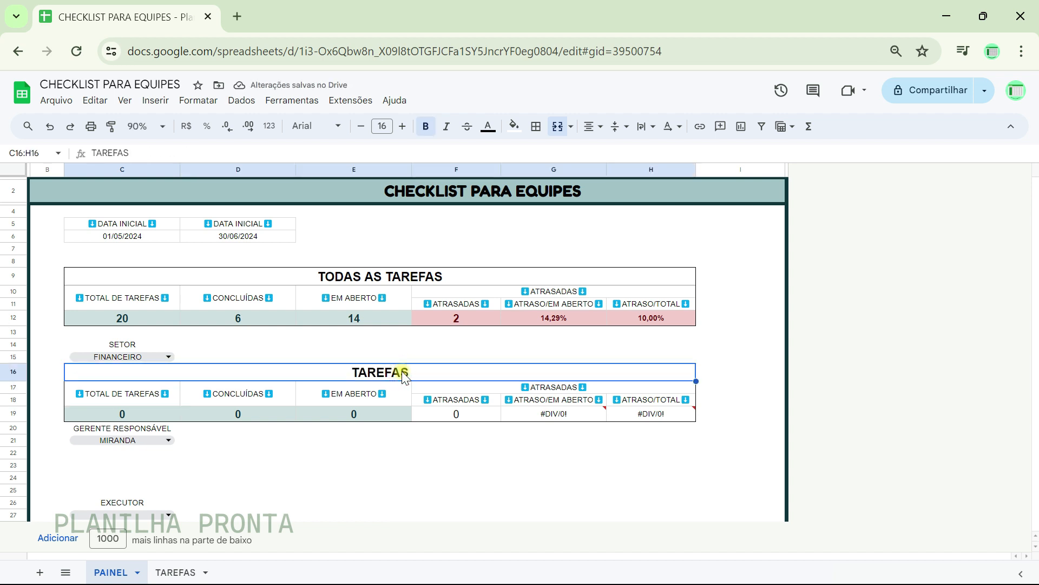
pyautogui.write('=CONC')
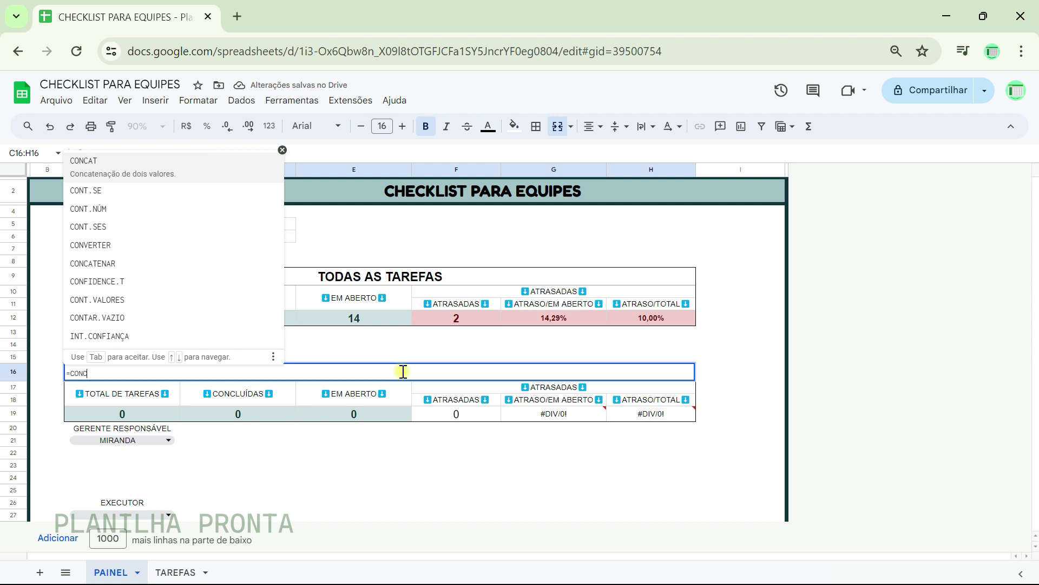
pyautogui.write('A')
pyautogui.press('Tab')
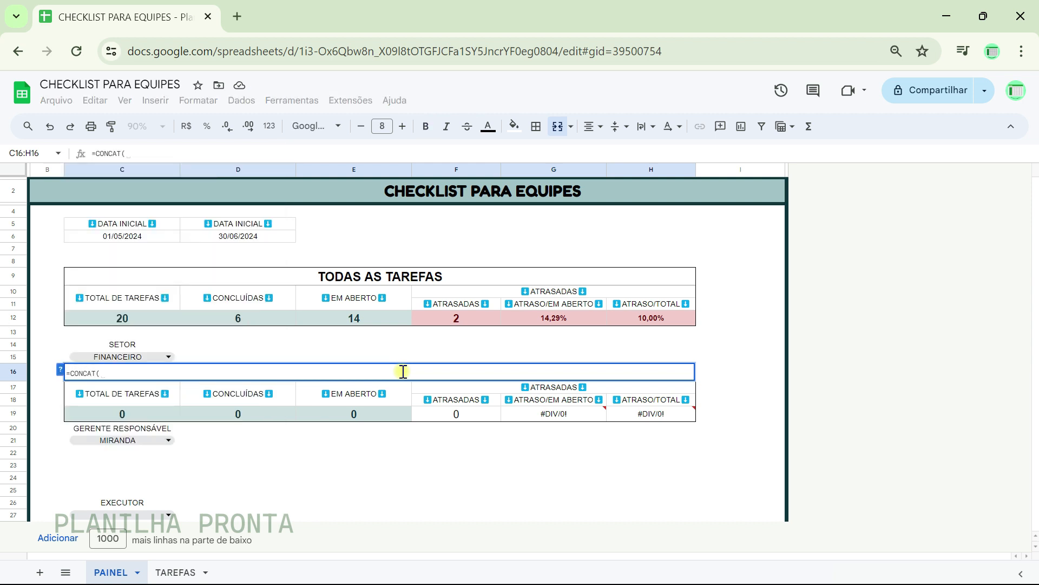
pyautogui.write('"')
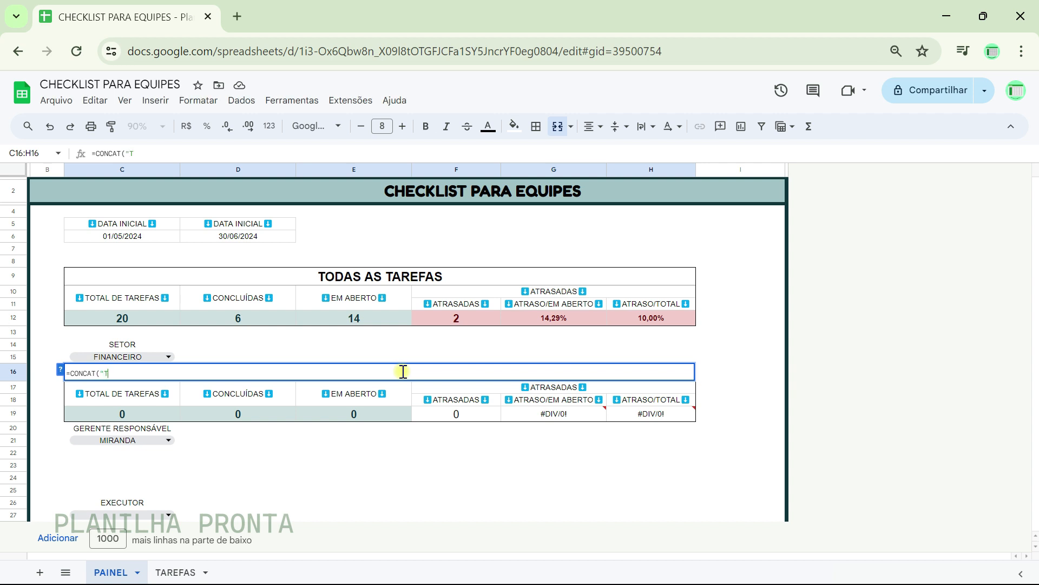
pyautogui.write('TAREFAS DO SETOR "')
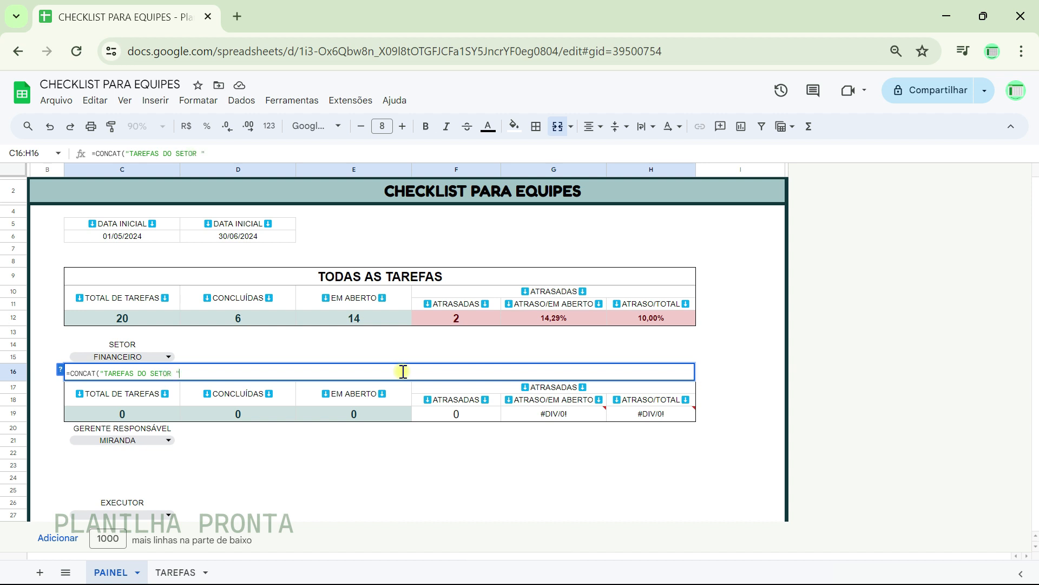
pyautogui.write(';')
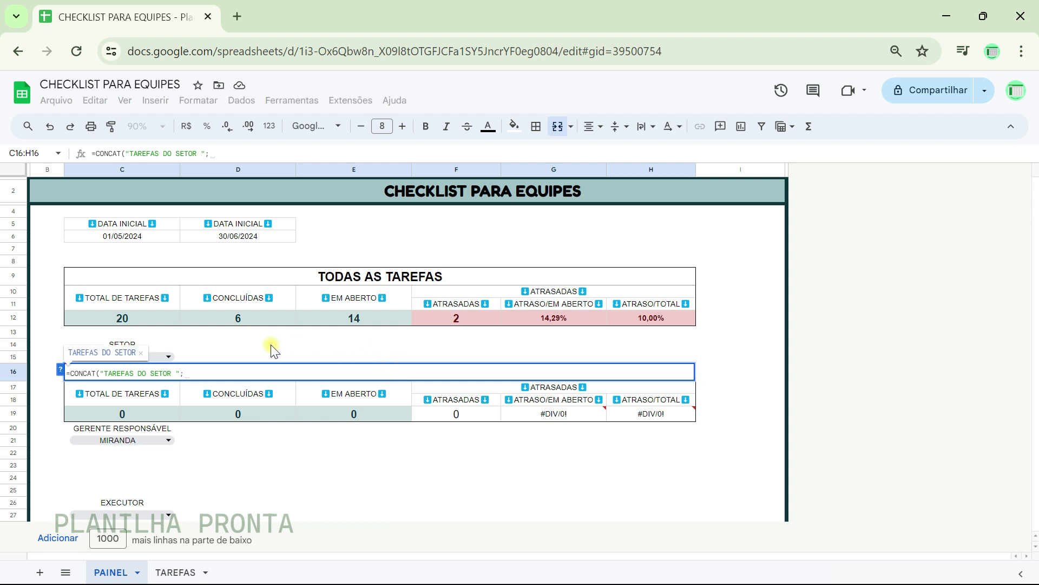
pyautogui.click(160, 359)
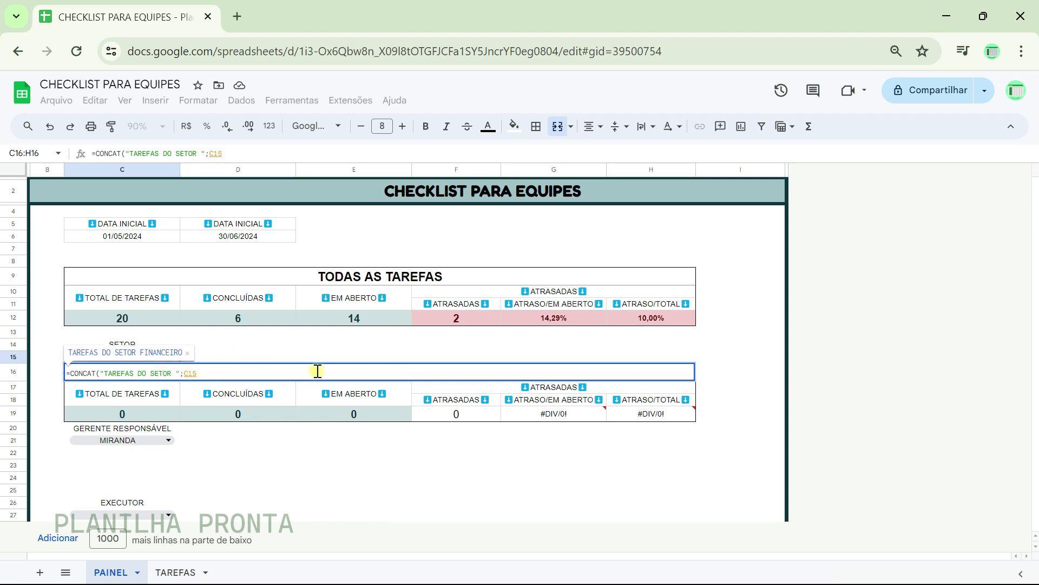
pyautogui.press('Return')
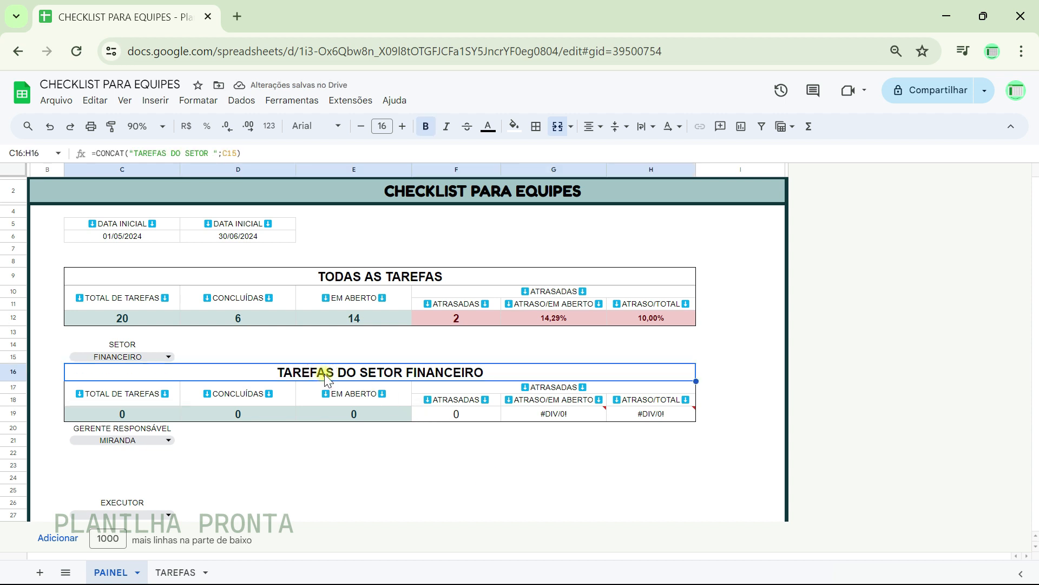
# - Try COMERCIAL and GERENCIA as the sector in C15 to test the title, and finally set it back to FINANCEIRO
pyautogui.click(168, 357)
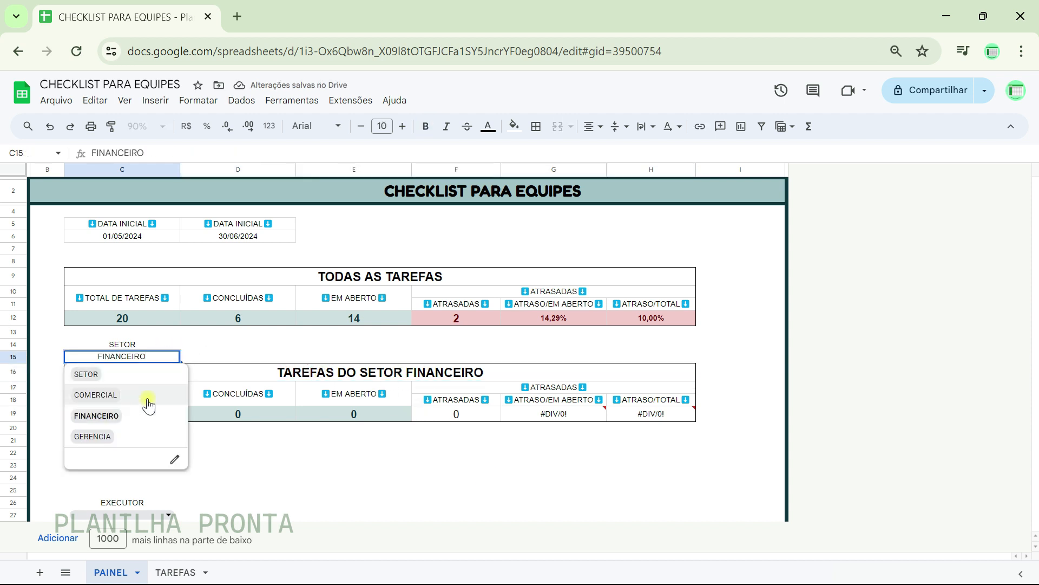
pyautogui.click(110, 397)
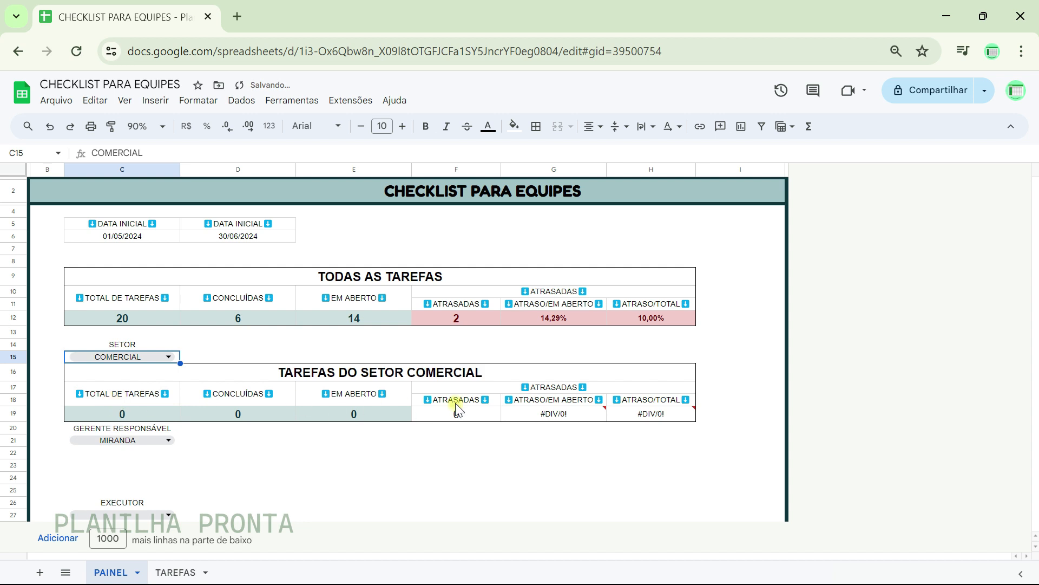
pyautogui.doubleClick(168, 357)
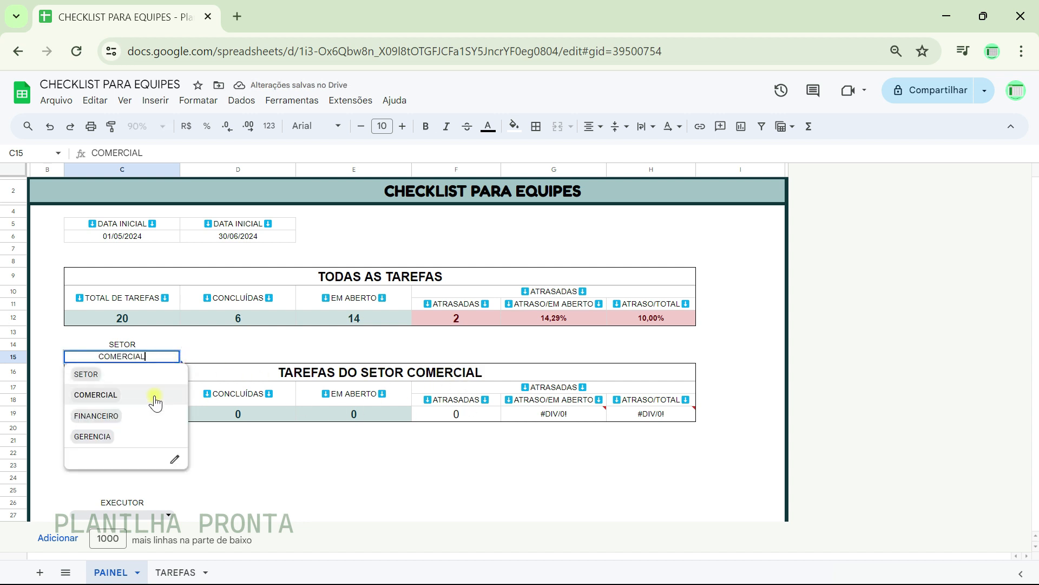
pyautogui.click(130, 433)
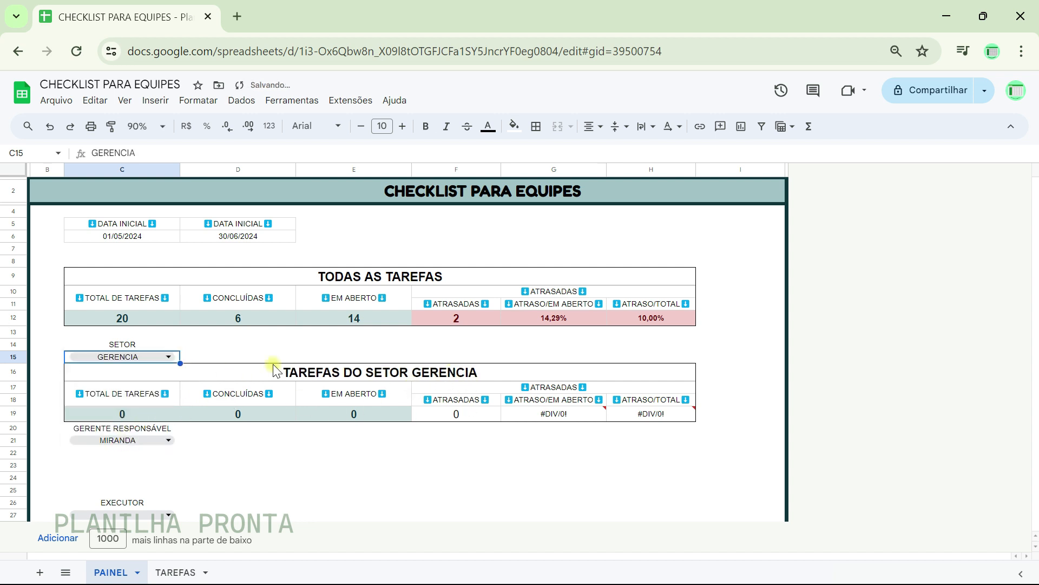
pyautogui.doubleClick(169, 357)
pyautogui.click(109, 419)
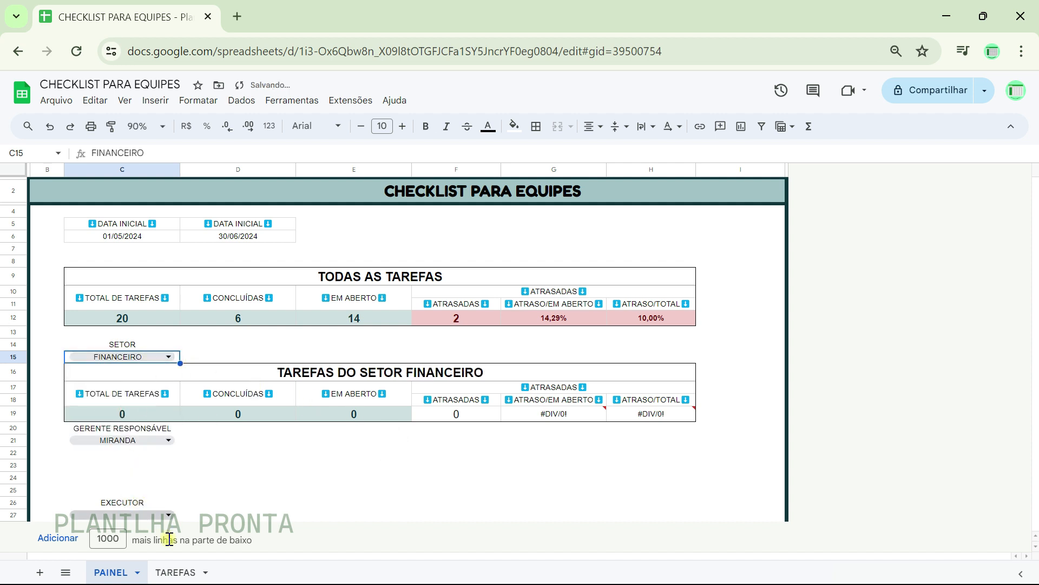
# - Check the task list on the TAREFAS sheet against the SETOR options in cell C15 of PAINEL
pyautogui.click(175, 572)
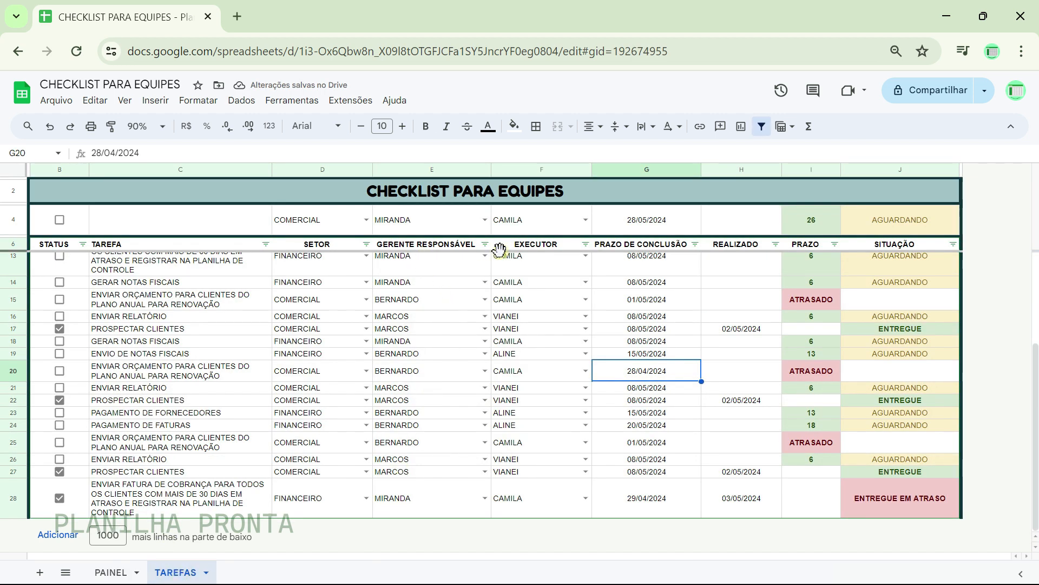
pyautogui.scroll(3, 341, 260)
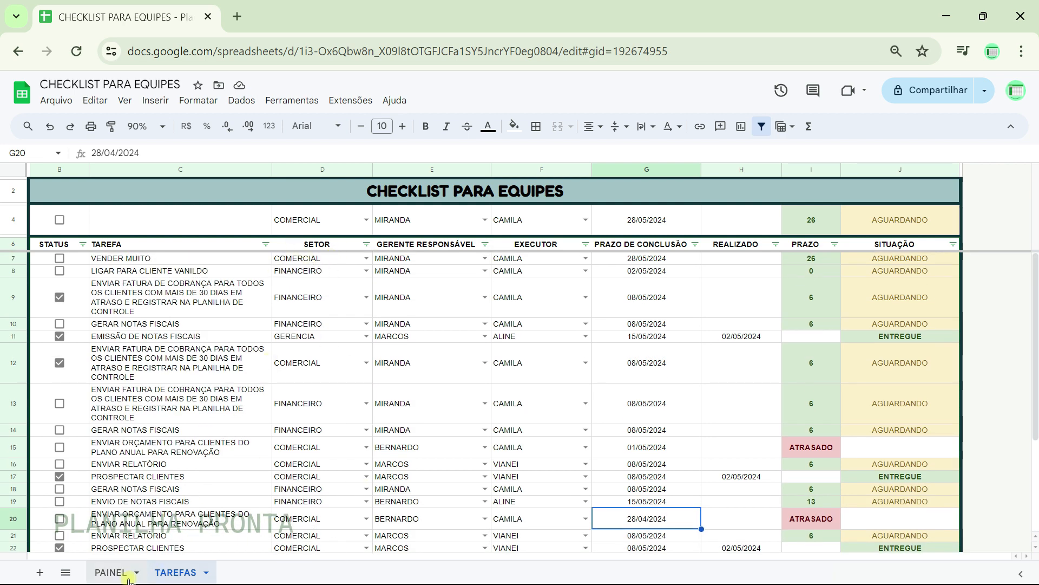
pyautogui.click(111, 572)
pyautogui.click(168, 356)
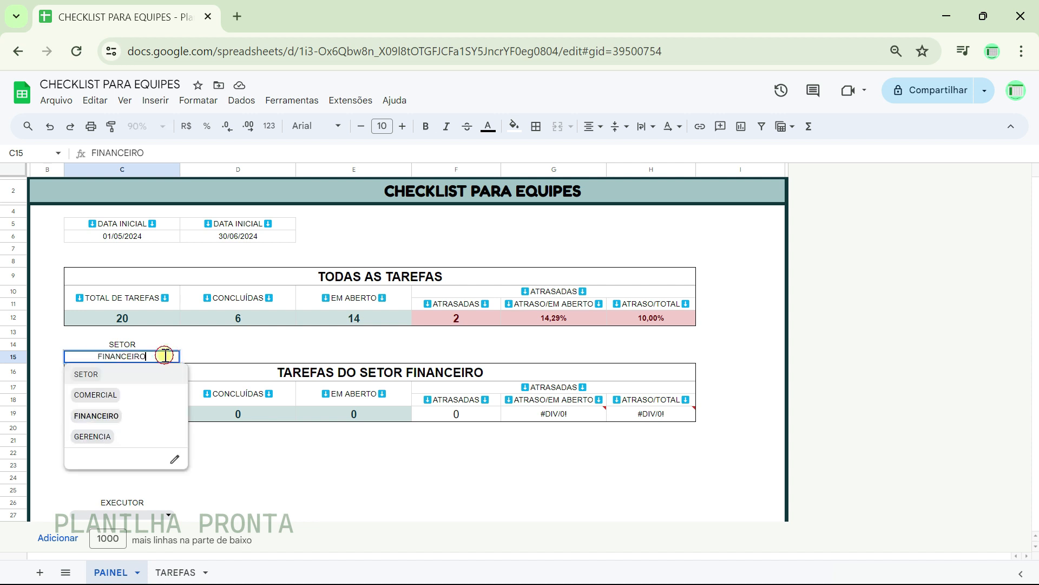
# - Enter MARKETING as the sector in D4 of the TAREFAS sheet's new-task row
pyautogui.click(179, 571)
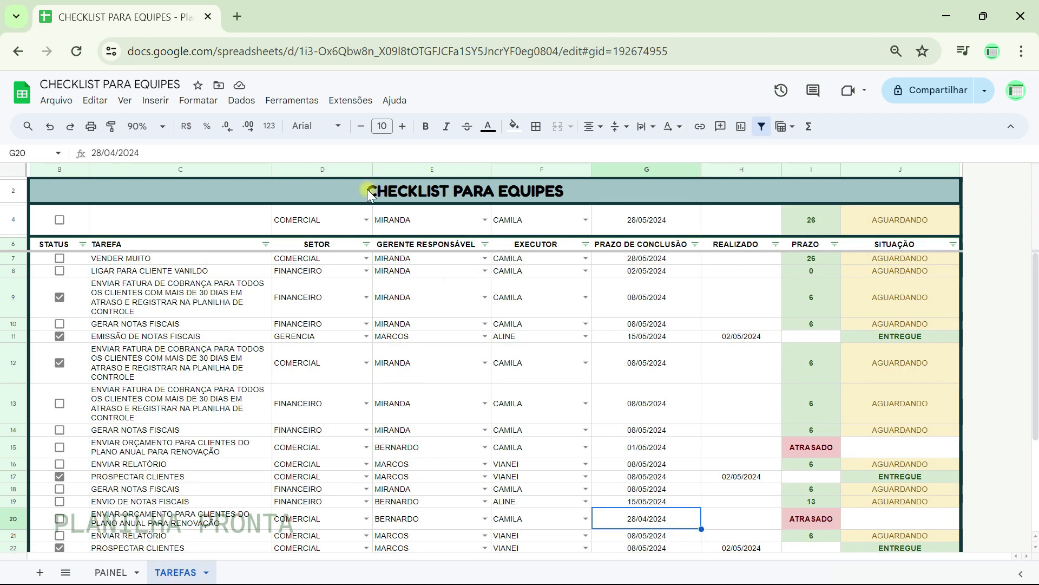
pyautogui.click(158, 226)
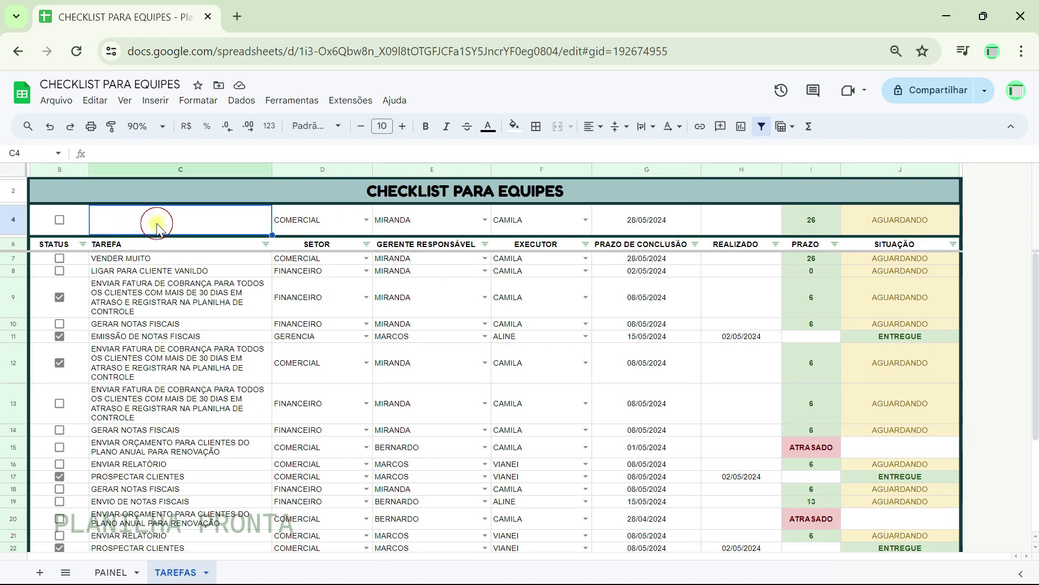
pyautogui.click(358, 226)
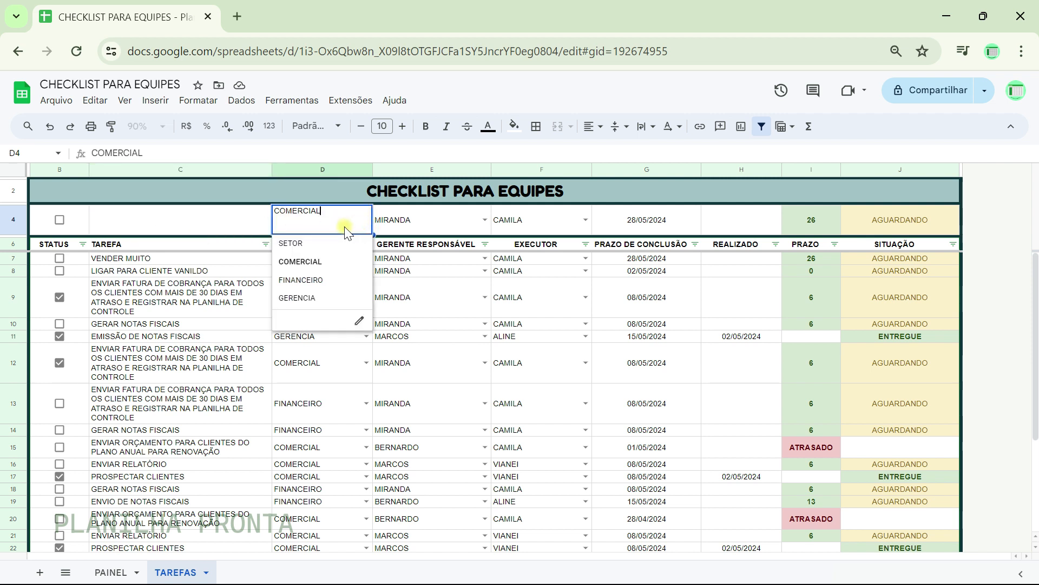
pyautogui.click(254, 224)
pyautogui.click(308, 222)
pyautogui.write('M')
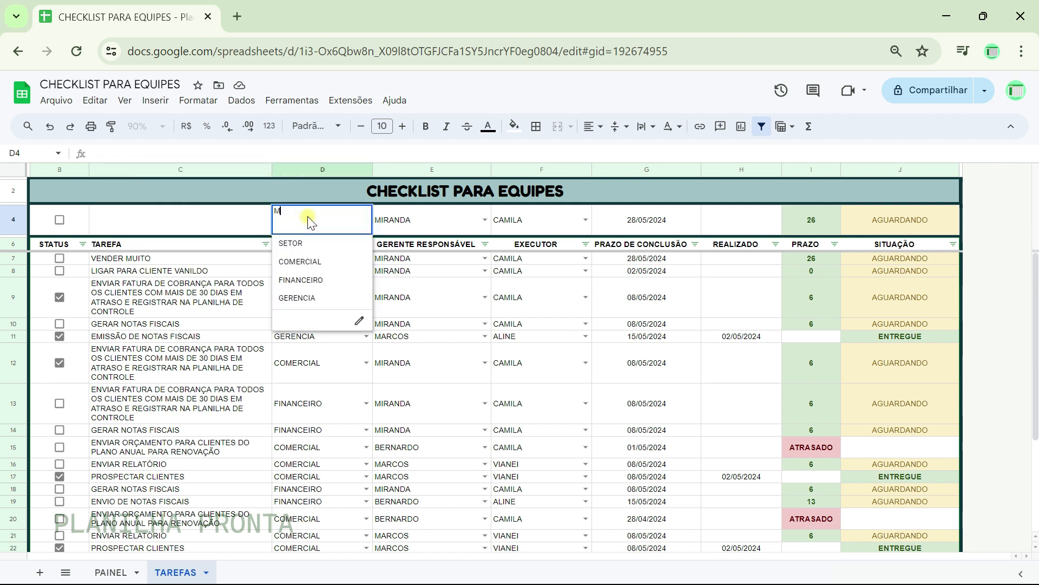
pyautogui.write('ARKETING')
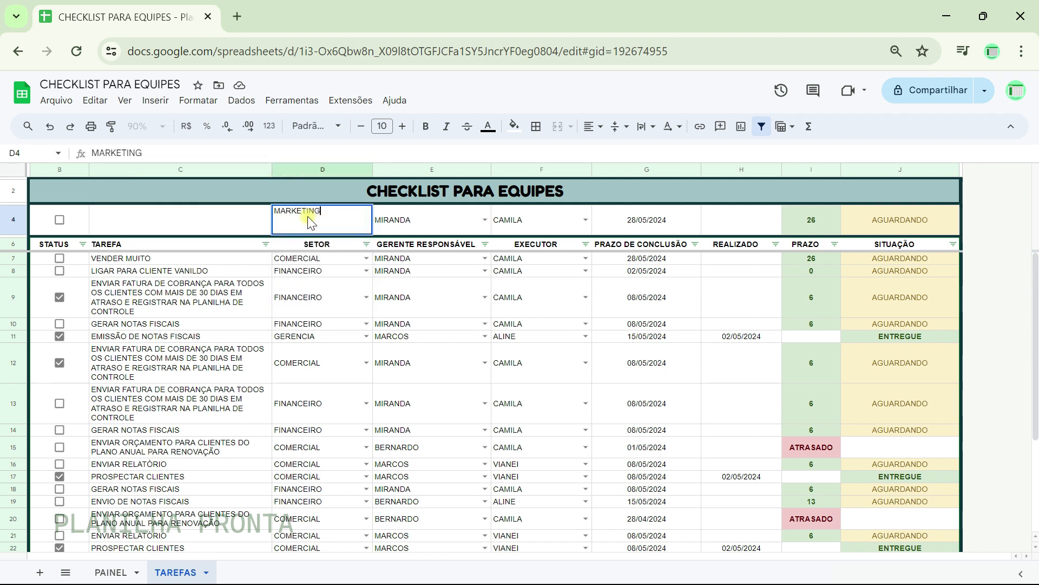
pyautogui.hotkey('shift', 'Tab')
# - Enter PREPARAR CAMPANHA DE NATAL as the task description in C4
pyautogui.write('C')
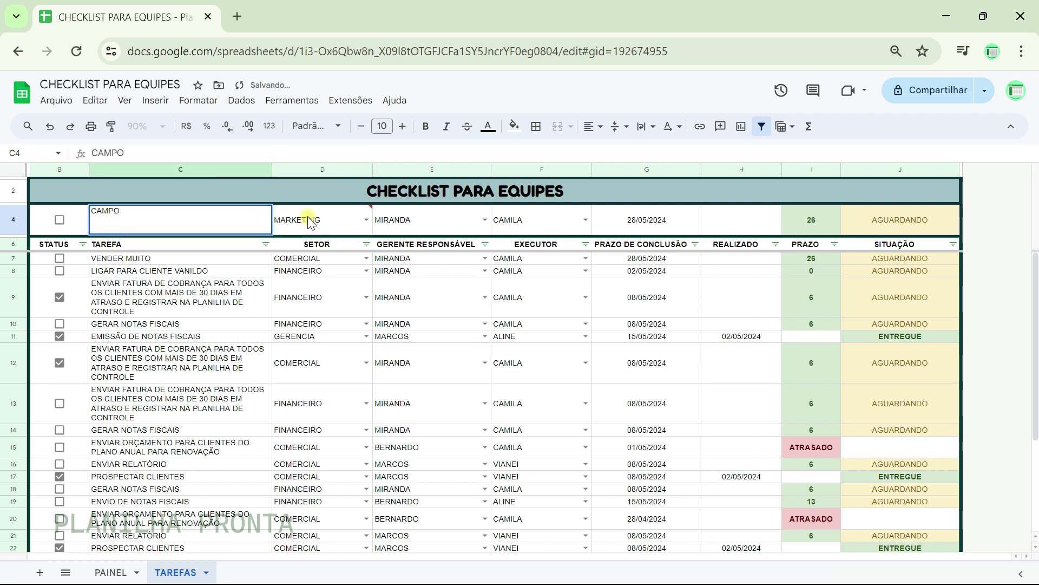
pyautogui.press('BackSpace')
pyautogui.press('BackSpace')
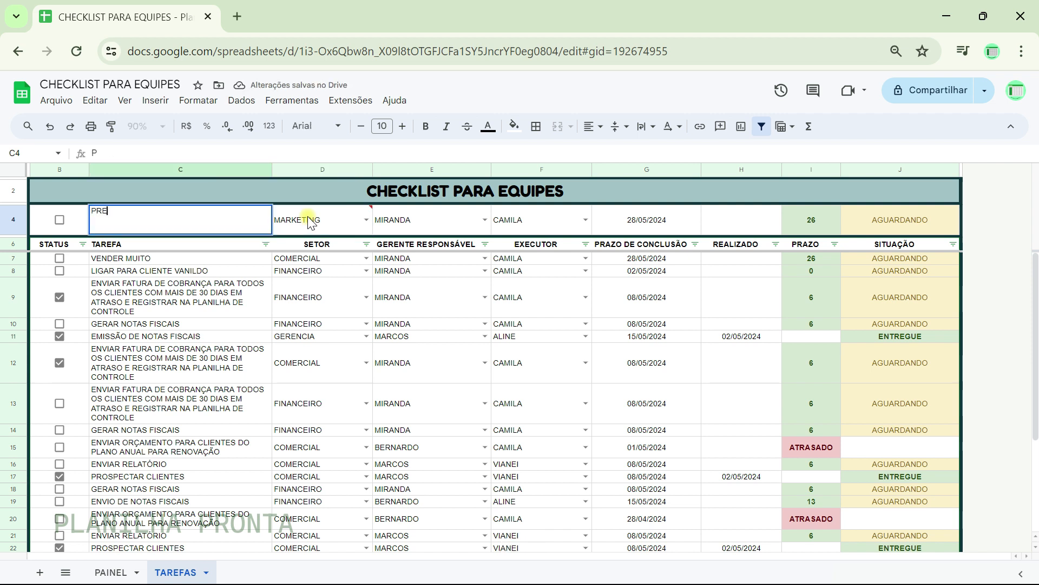
pyautogui.write('PREPARAR CAMPANHA DE NATAL')
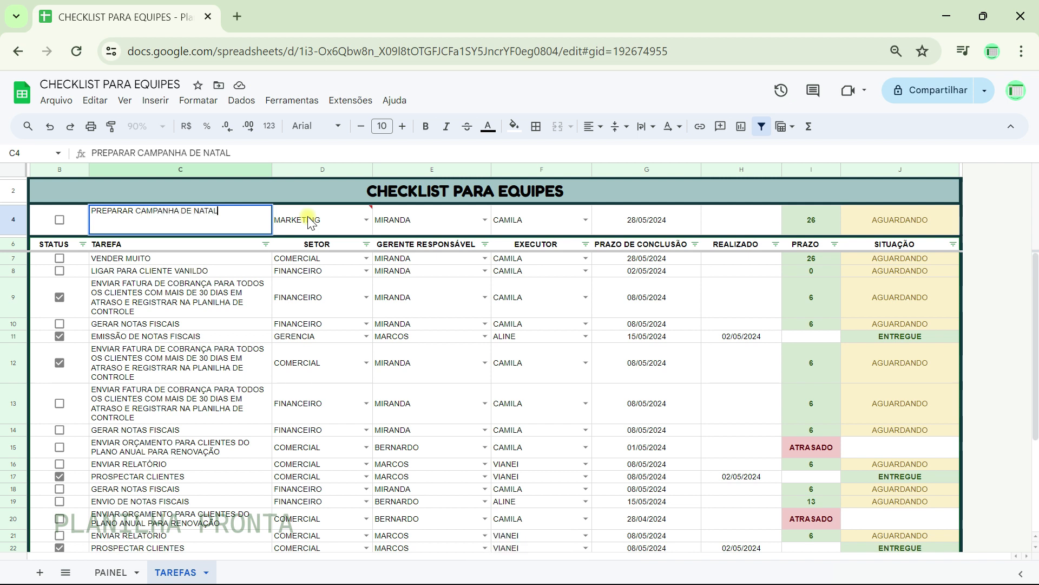
pyautogui.press('Tab')
# - Enter the responsible manager's name in E4 and the executor's name in F4 of the new-task row
pyautogui.press('Tab')
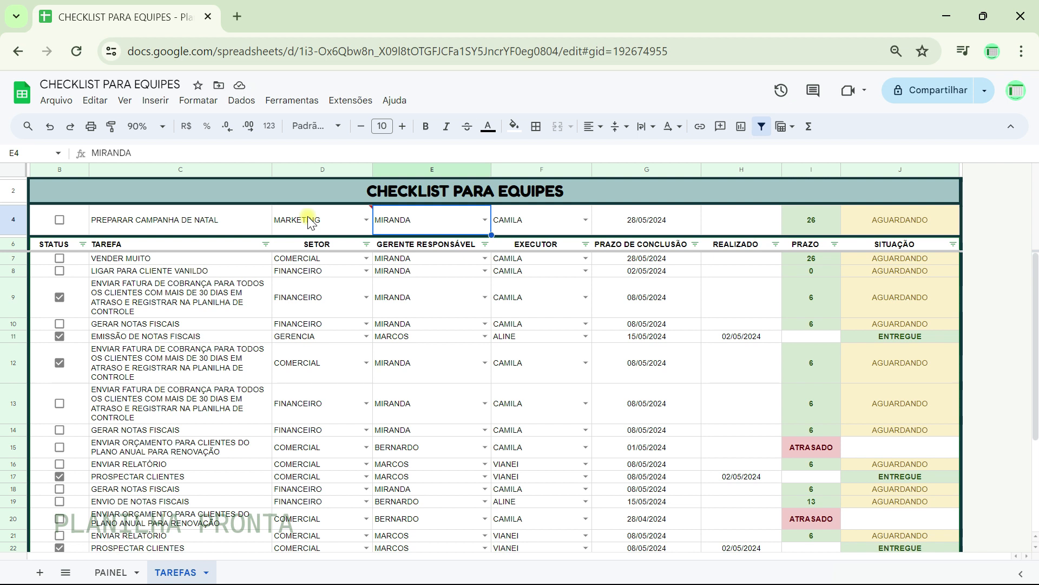
pyautogui.write('WAS')
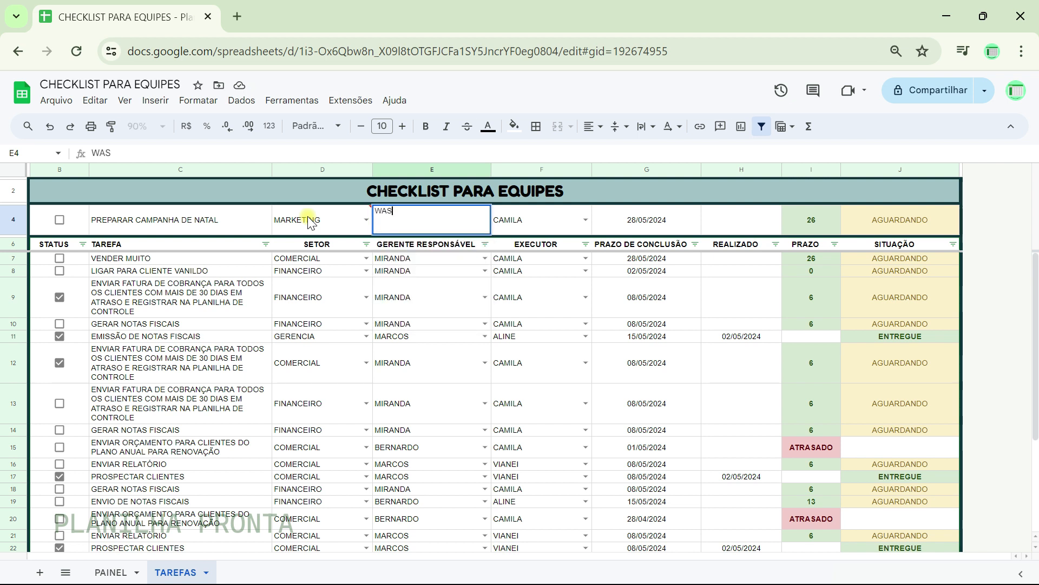
pyautogui.write('HIGTON OLIVETTO')
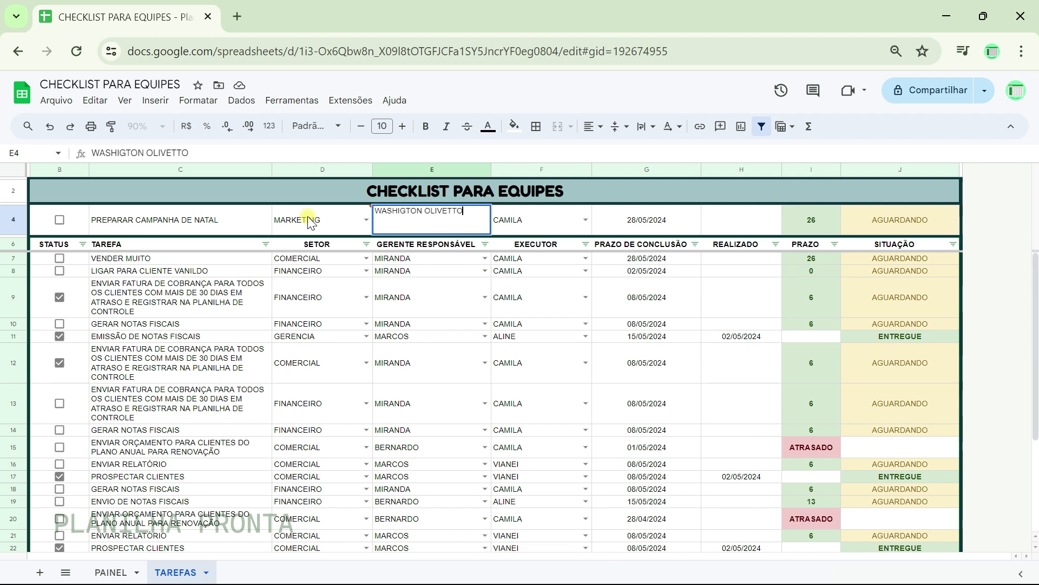
pyautogui.press('Tab')
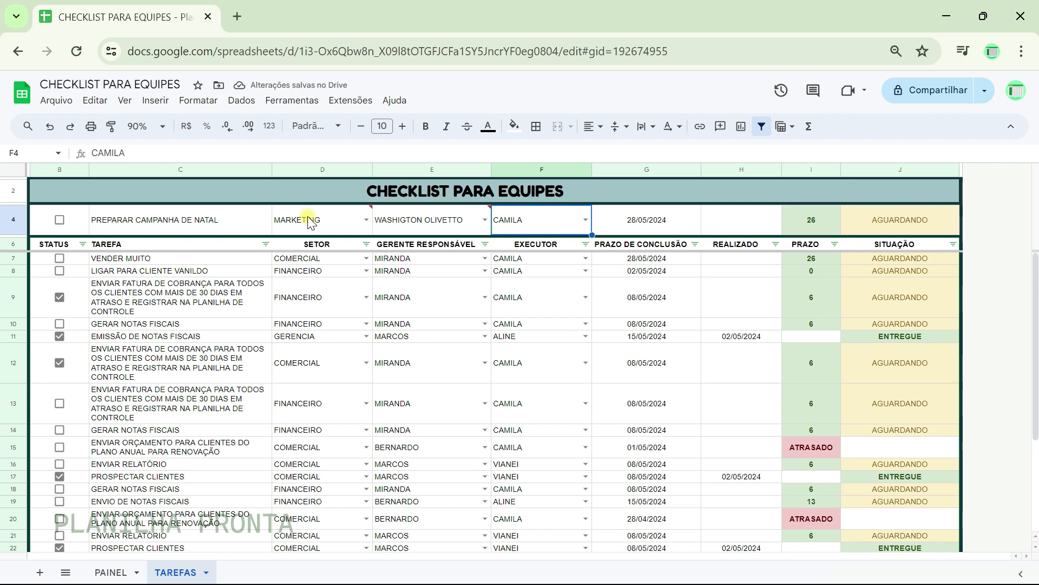
pyautogui.write('BEATRIZ')
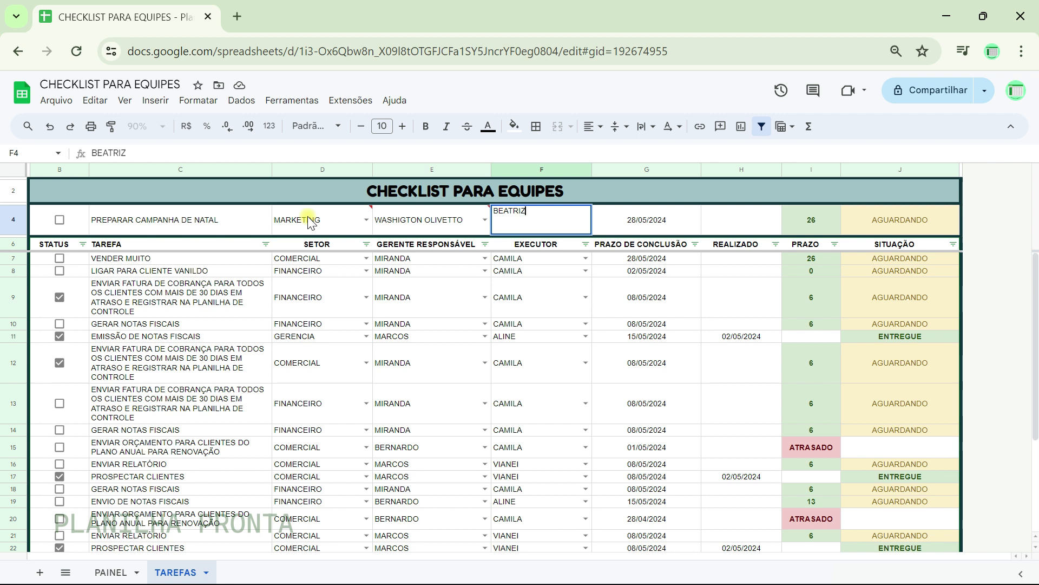
pyautogui.press('Tab')
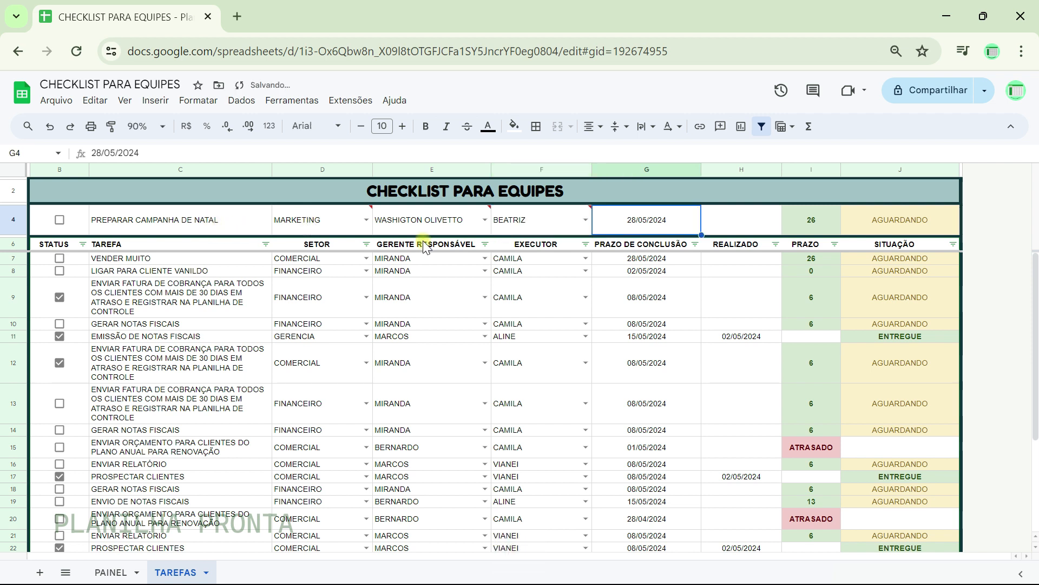
# - Set the completion deadline in G4 to 30/09/2024 and add the new task to the list with the macro
pyautogui.doubleClick(644, 218)
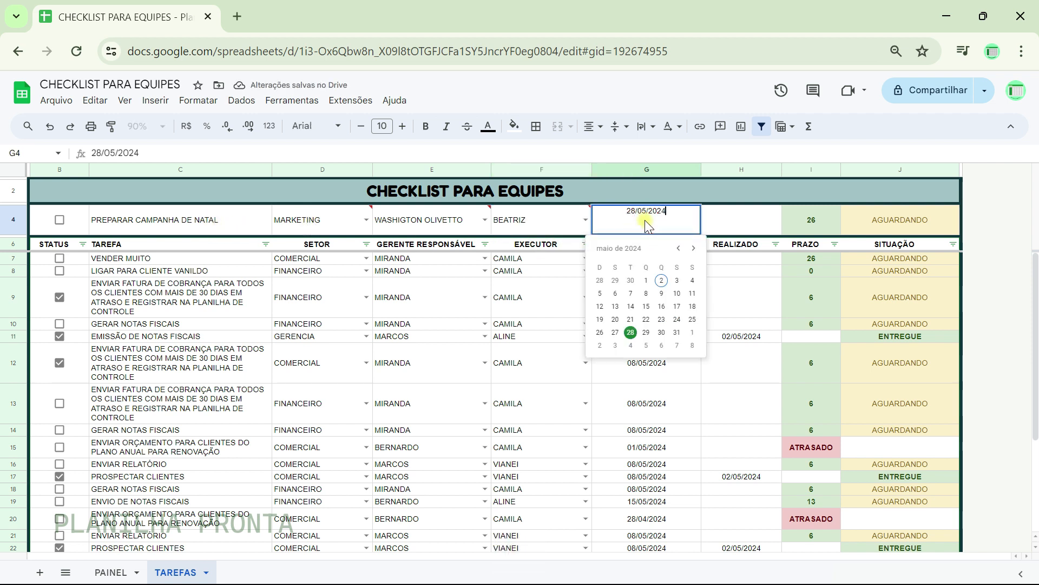
pyautogui.click(694, 248)
pyautogui.click(694, 248)
pyautogui.click(693, 247)
pyautogui.click(693, 248)
pyautogui.click(679, 248)
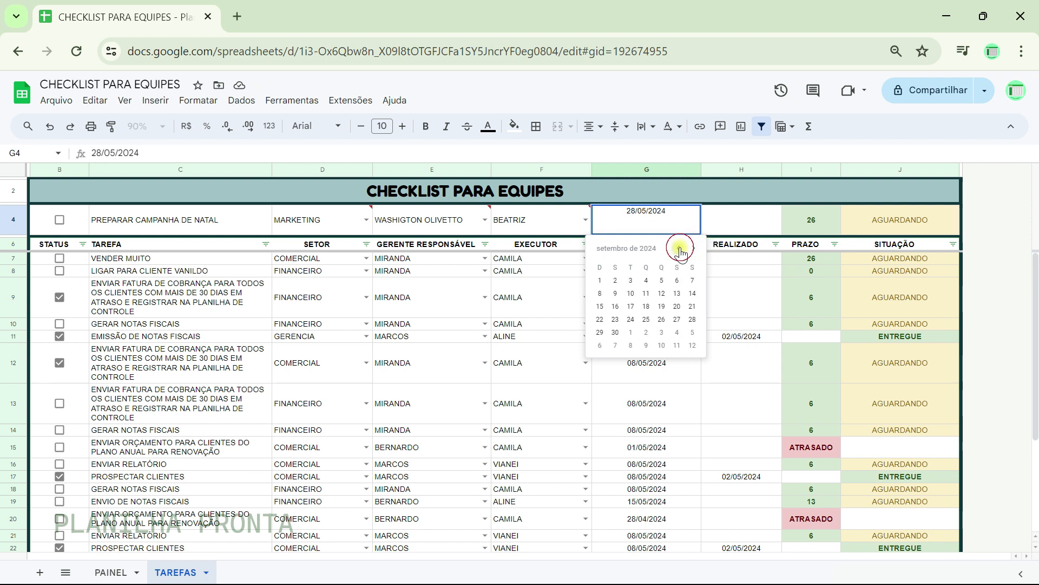
pyautogui.click(615, 332)
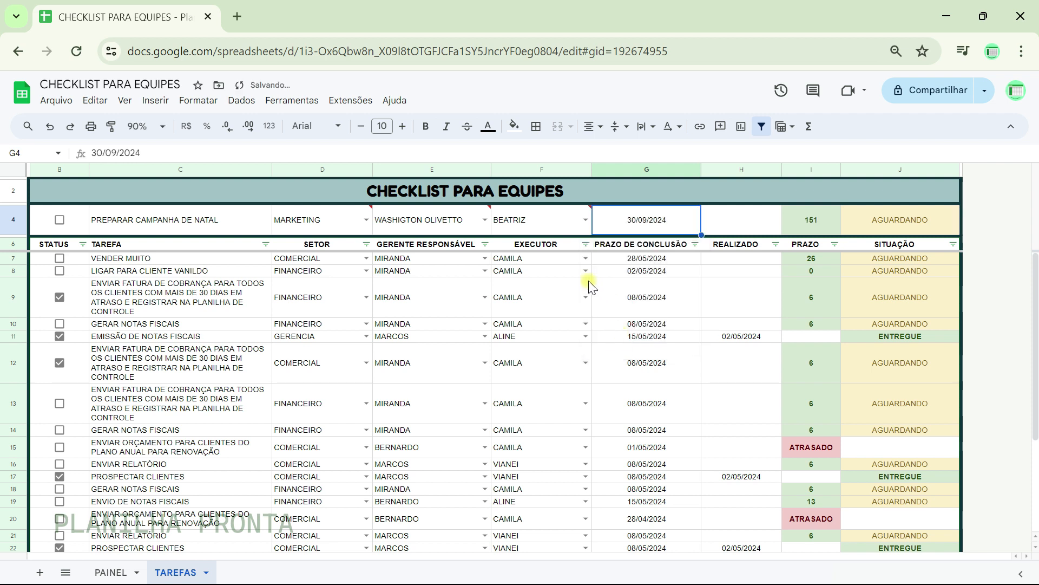
pyautogui.hotkey('ctrl', 'alt', 'shift', '1')
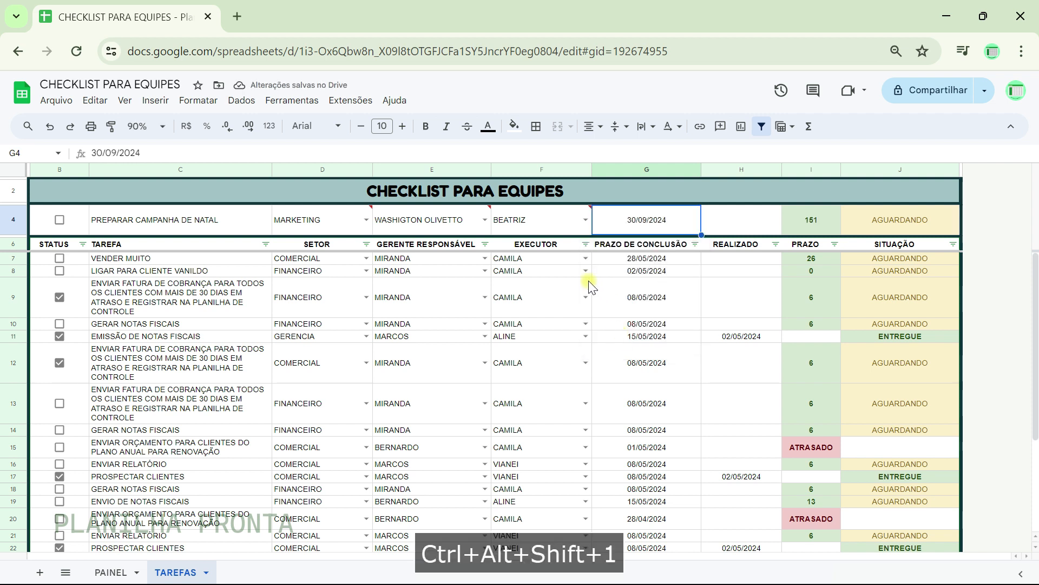
pyautogui.hotkey('ctrl', 'alt', 'shift', '9')
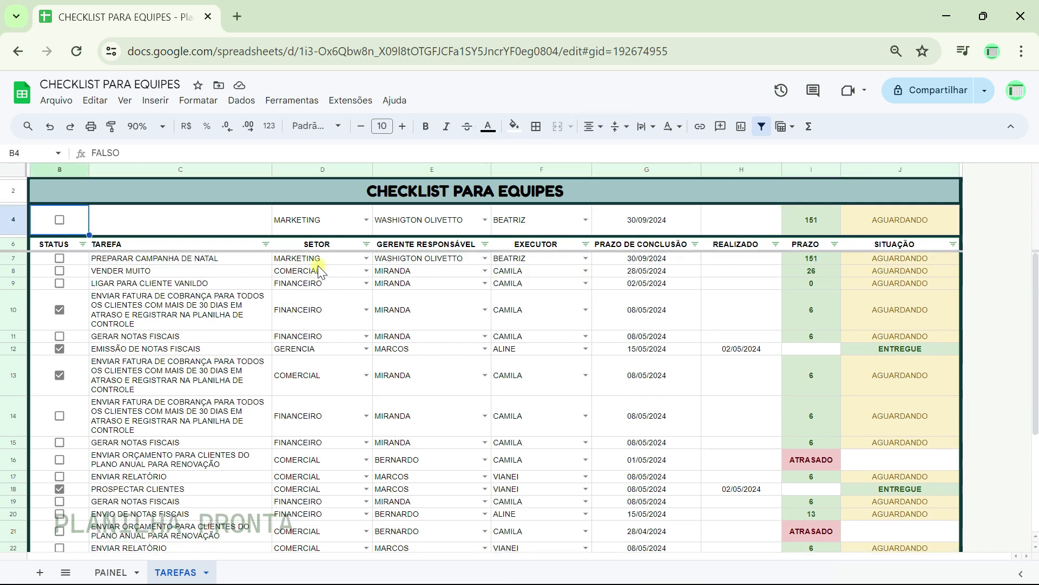
# - Check the sector options offered by the dropdown in C15 of the PAINEL sheet
pyautogui.click(111, 573)
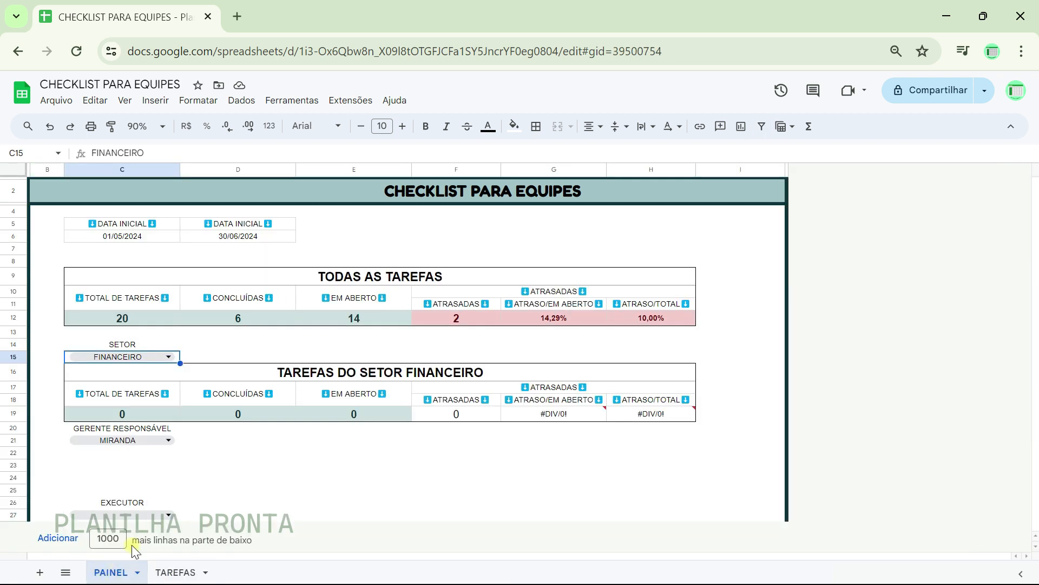
pyautogui.click(168, 357)
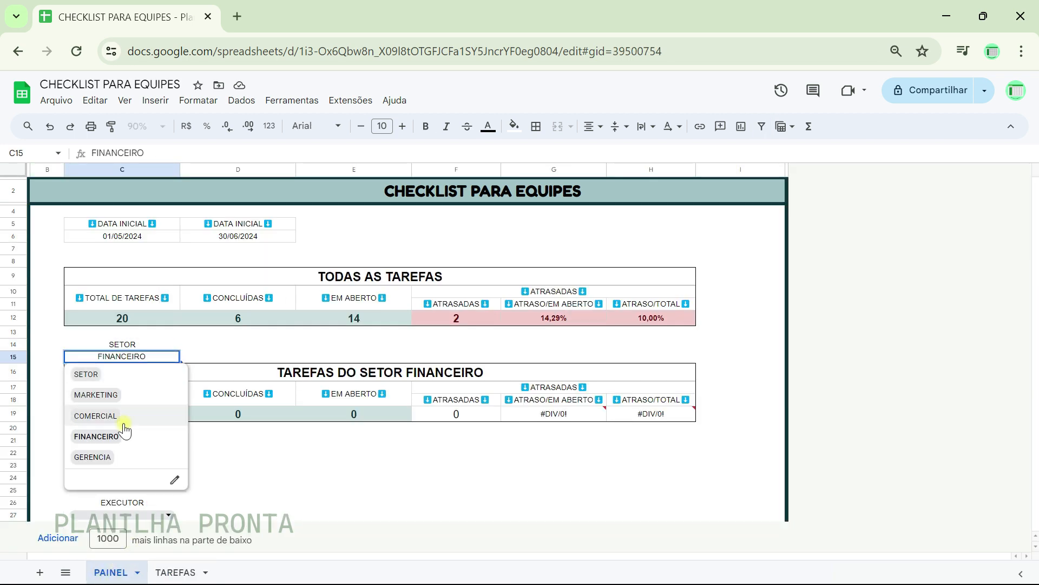
pyautogui.click(282, 481)
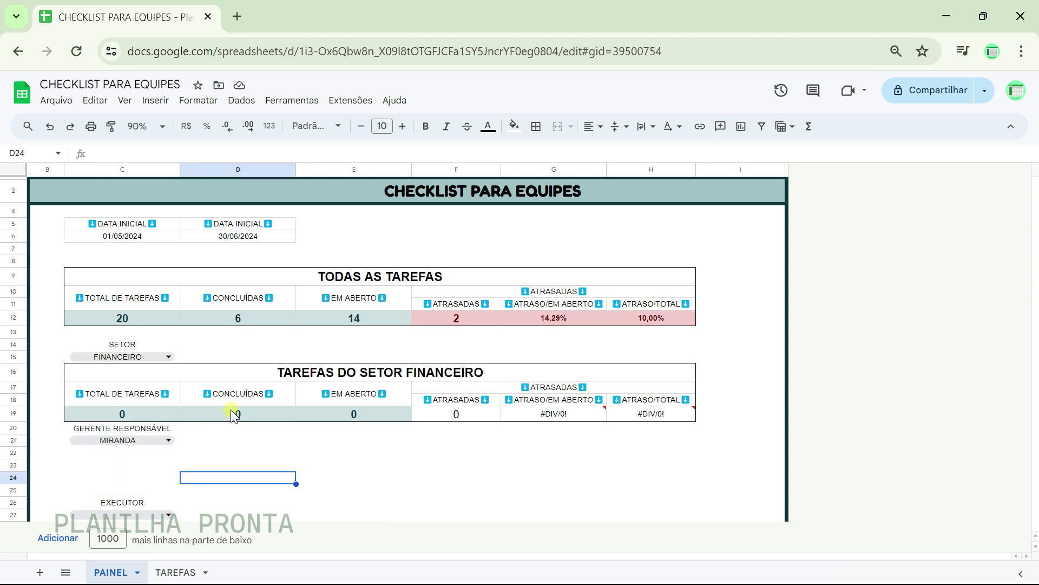
pyautogui.click(135, 355)
pyautogui.click(204, 351)
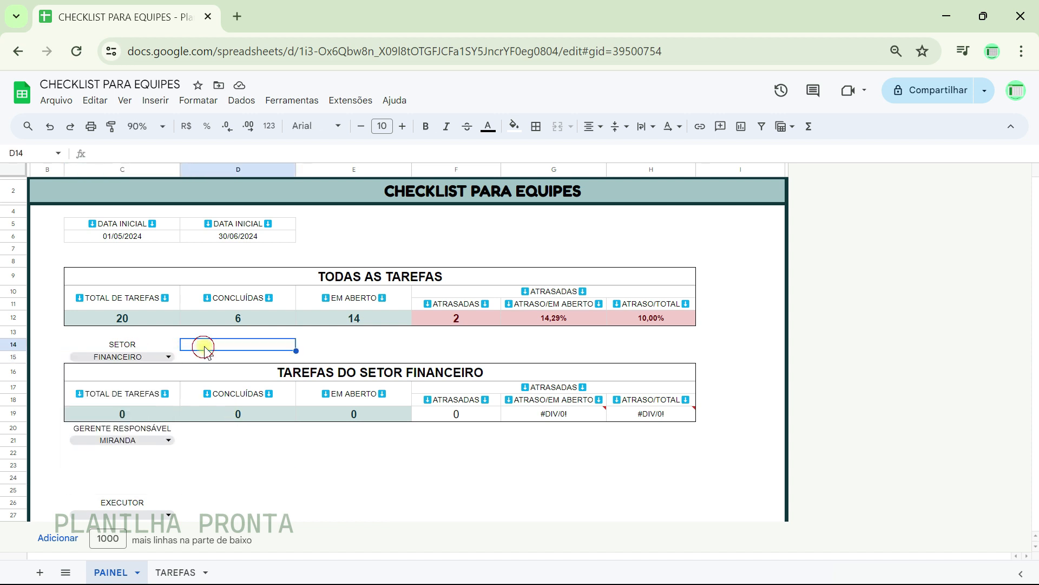
pyautogui.click(164, 356)
pyautogui.click(222, 357)
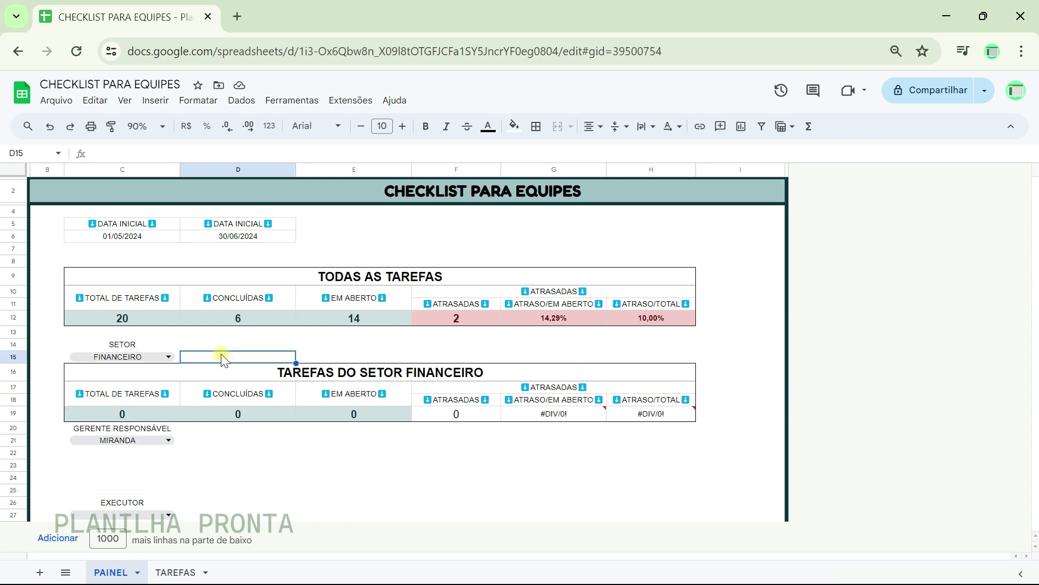
# - Clear the sector value in C15 and remove the cell's dropdown validation rule
pyautogui.press('Left')
pyautogui.press('Delete')
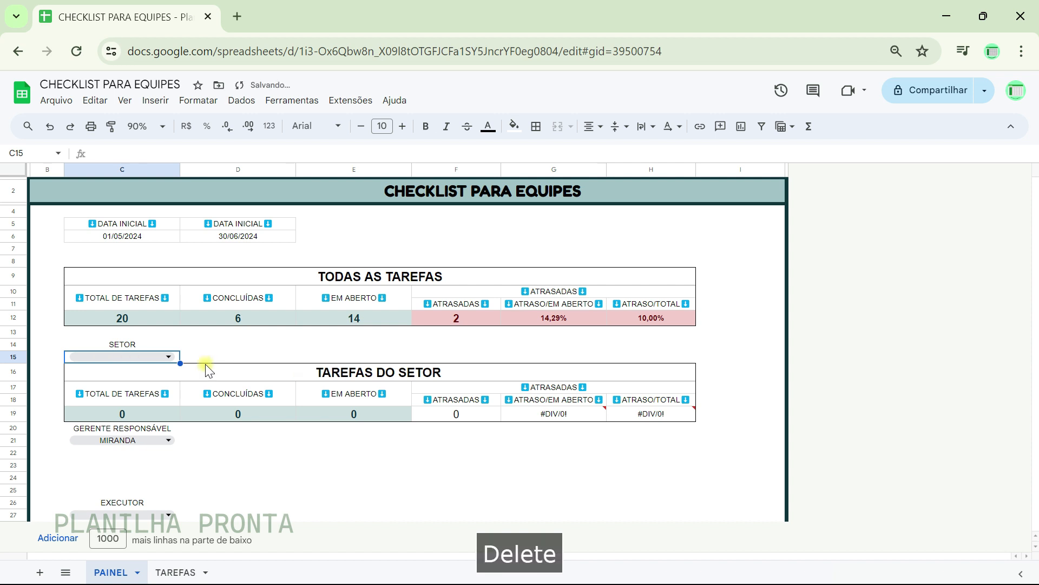
pyautogui.click(169, 356)
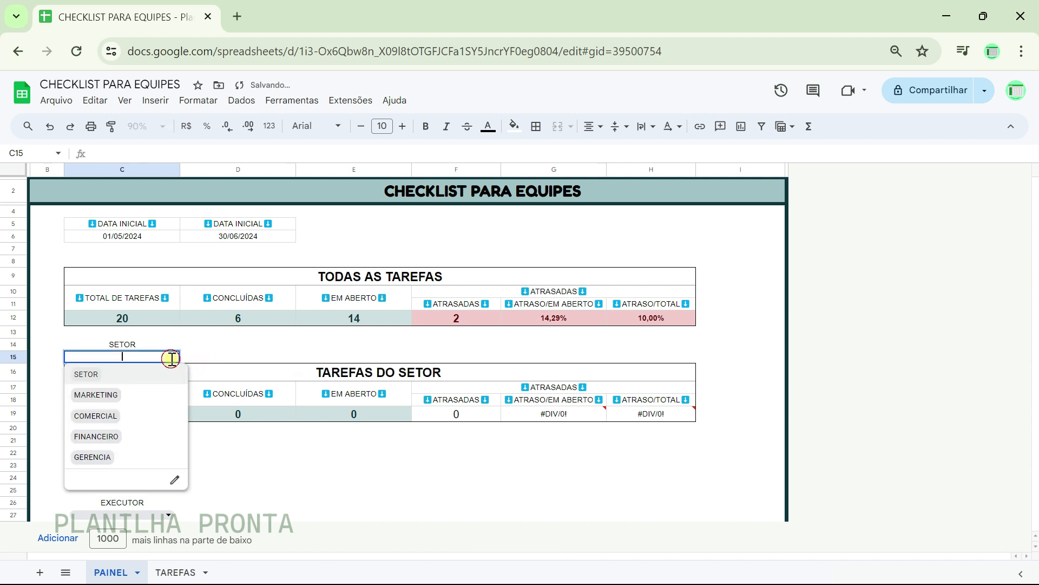
pyautogui.click(175, 479)
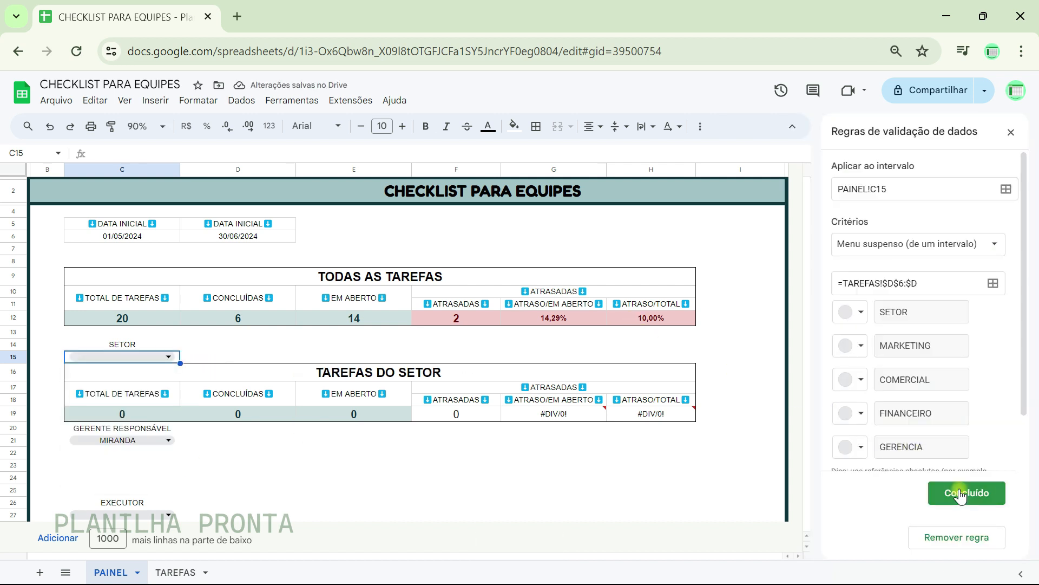
pyautogui.click(956, 537)
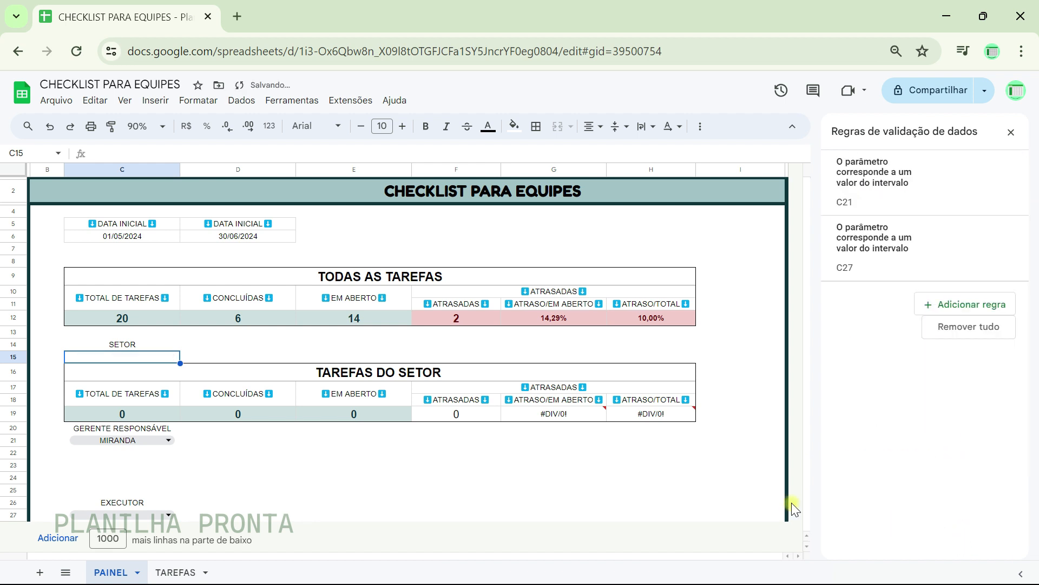
pyautogui.click(236, 334)
pyautogui.click(551, 356)
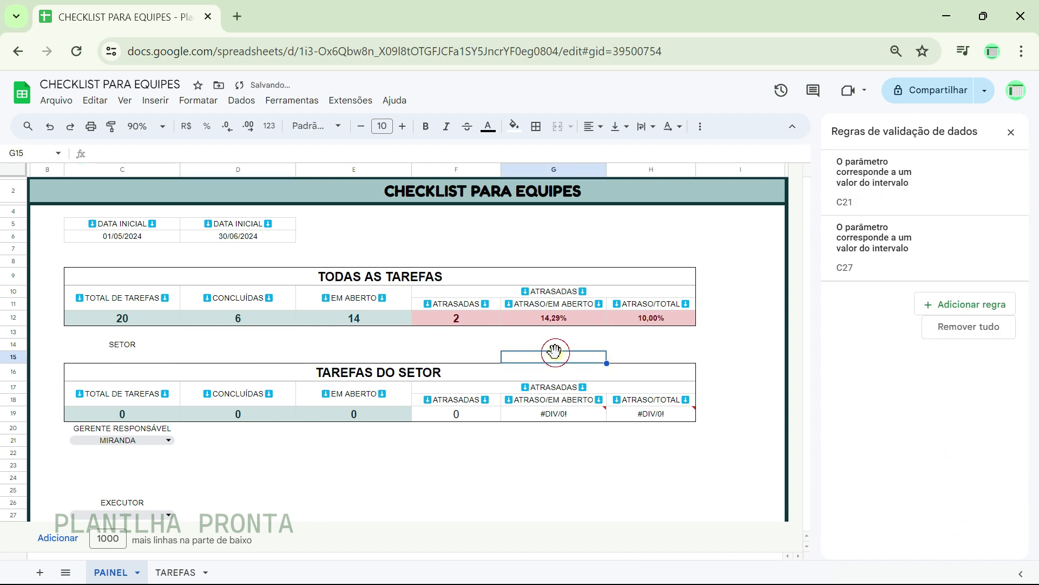
# - Enter the label SETOR in C15 and delete the old label from C14
pyautogui.click(112, 356)
pyautogui.click(127, 347)
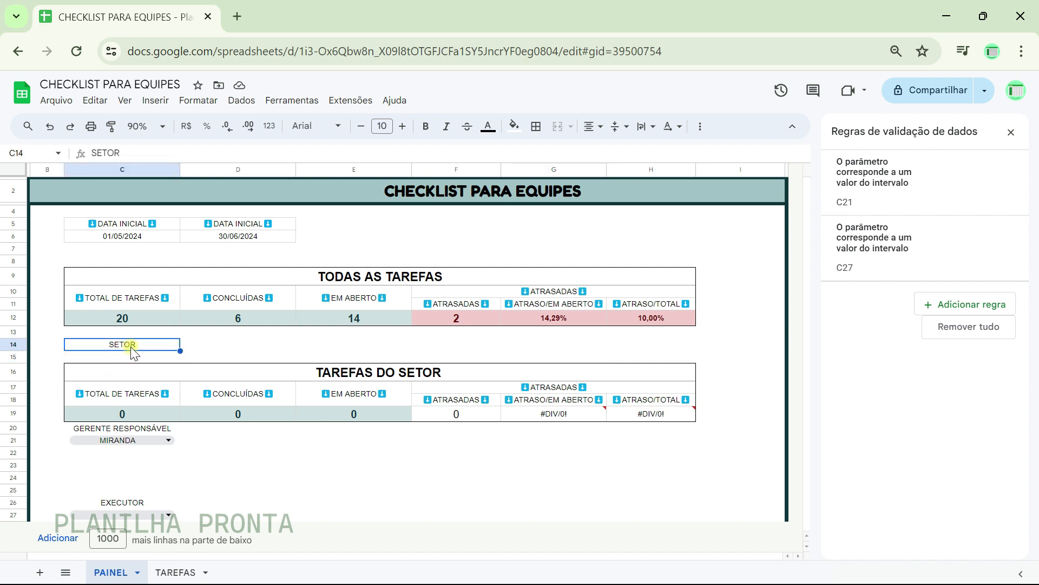
pyautogui.click(135, 357)
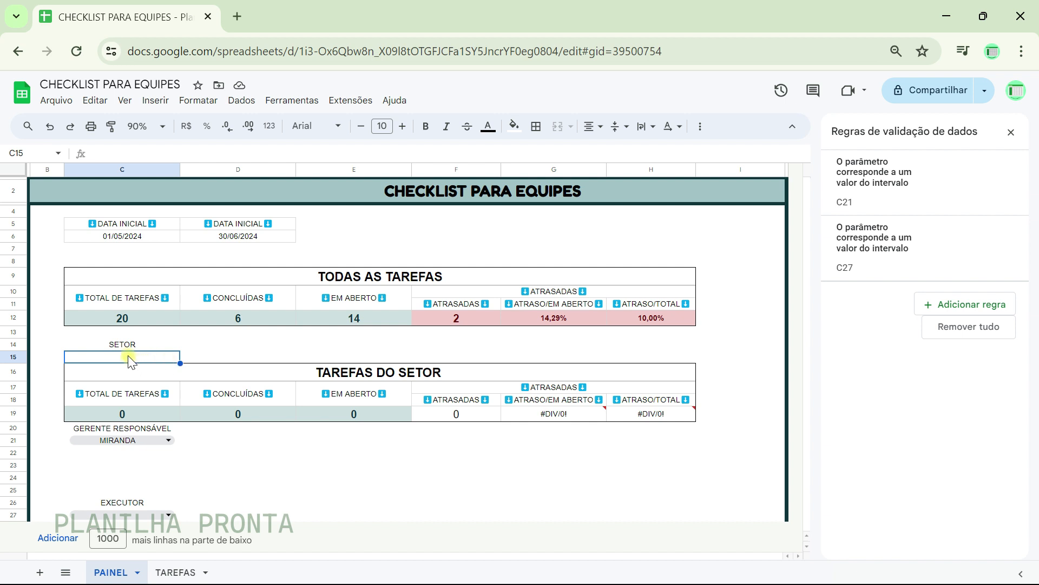
pyautogui.write('SETOR')
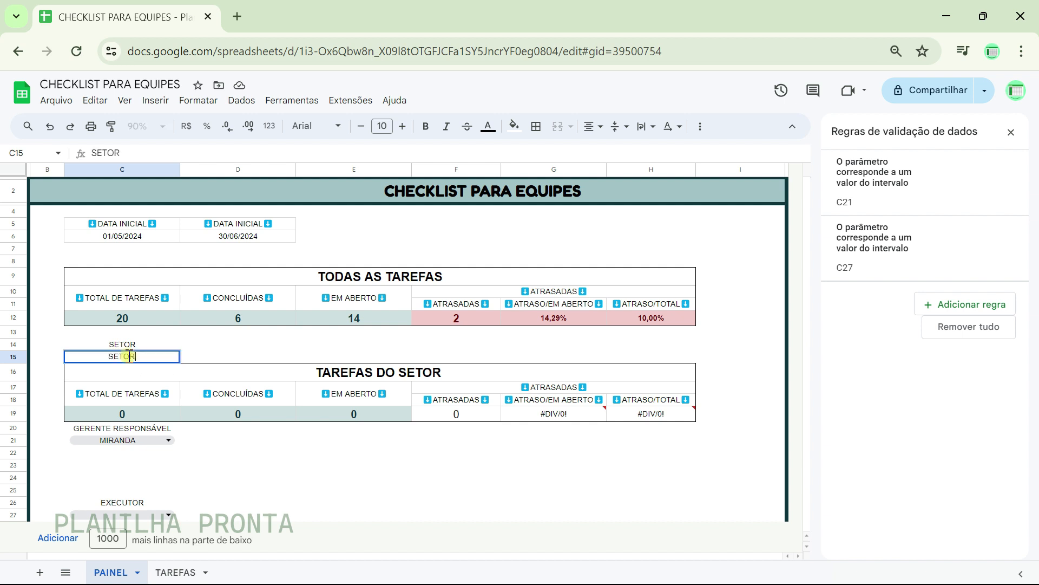
pyautogui.press('Up')
pyautogui.press('Delete')
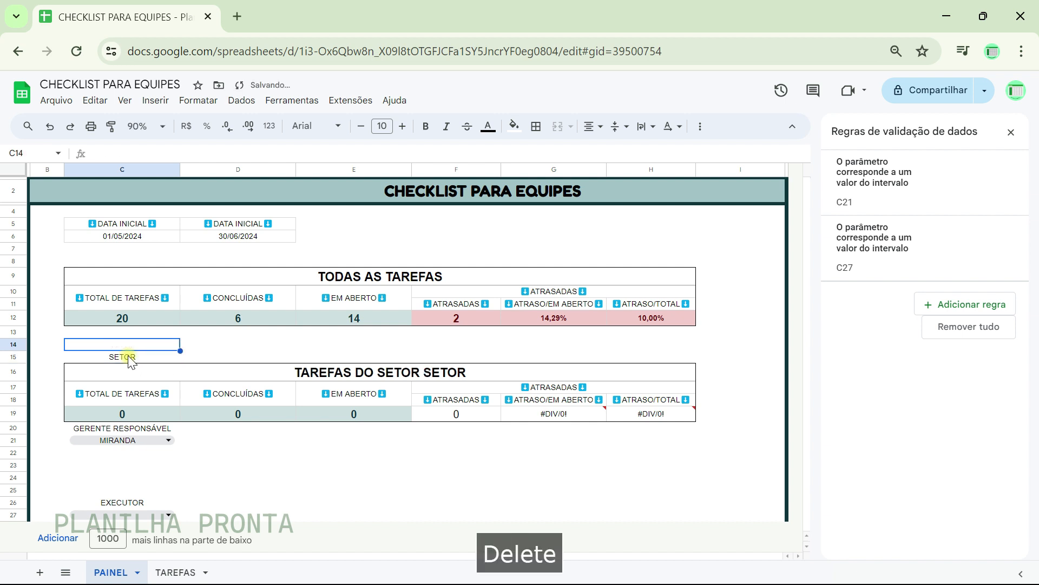
pyautogui.press('Down')
pyautogui.press('Right')
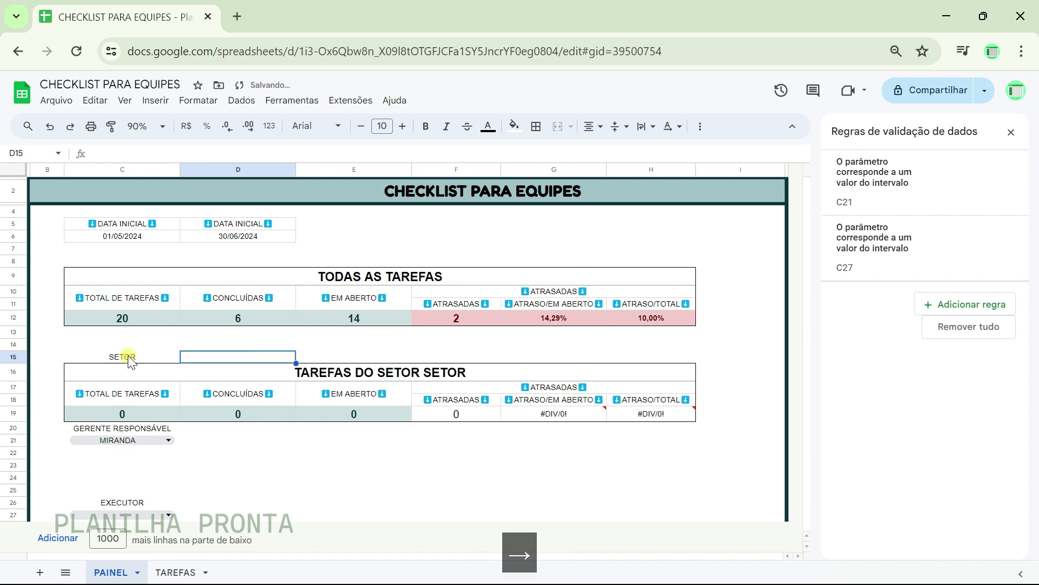
# - Add a right-arrow emoji after the SETOR label in C15, searching the emojis for SET
pyautogui.click(135, 356)
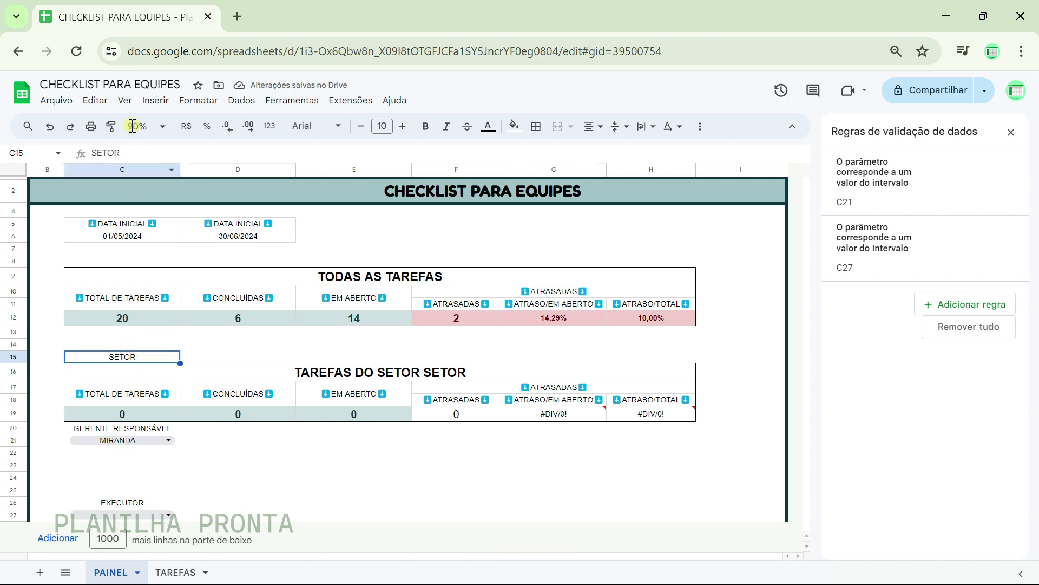
pyautogui.click(152, 103)
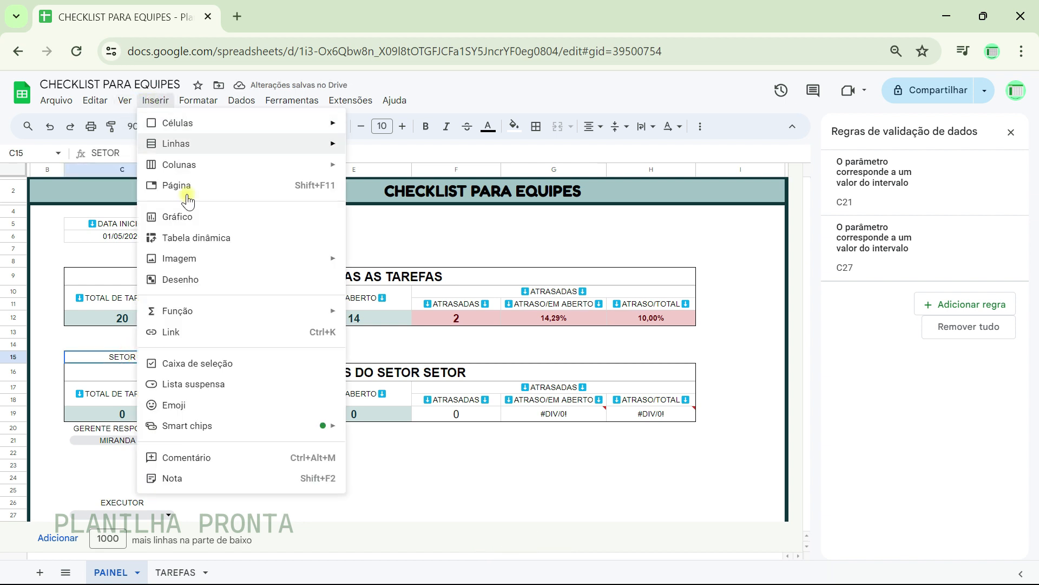
pyautogui.click(199, 411)
pyautogui.click(164, 116)
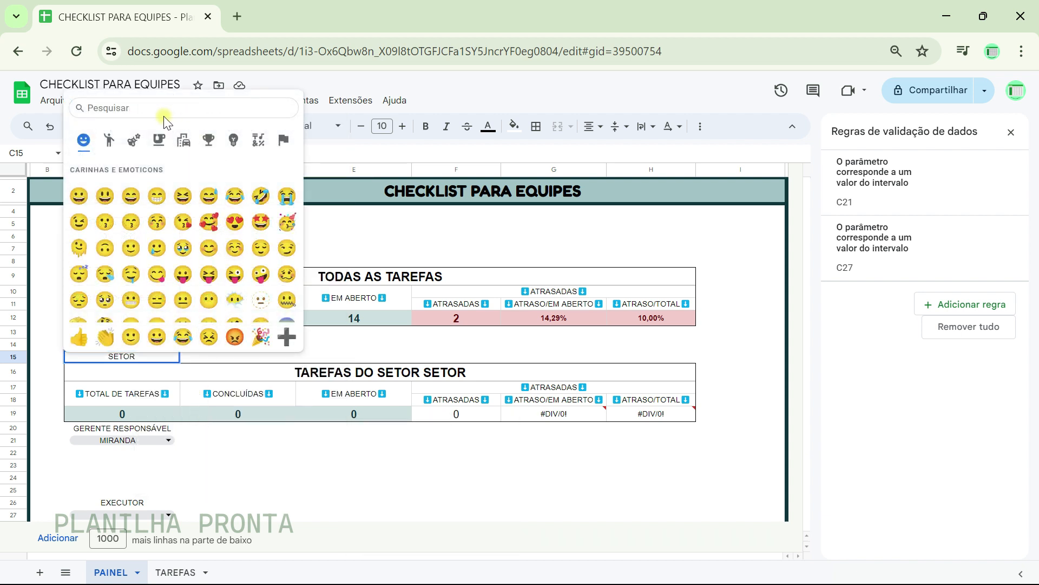
pyautogui.write('SET')
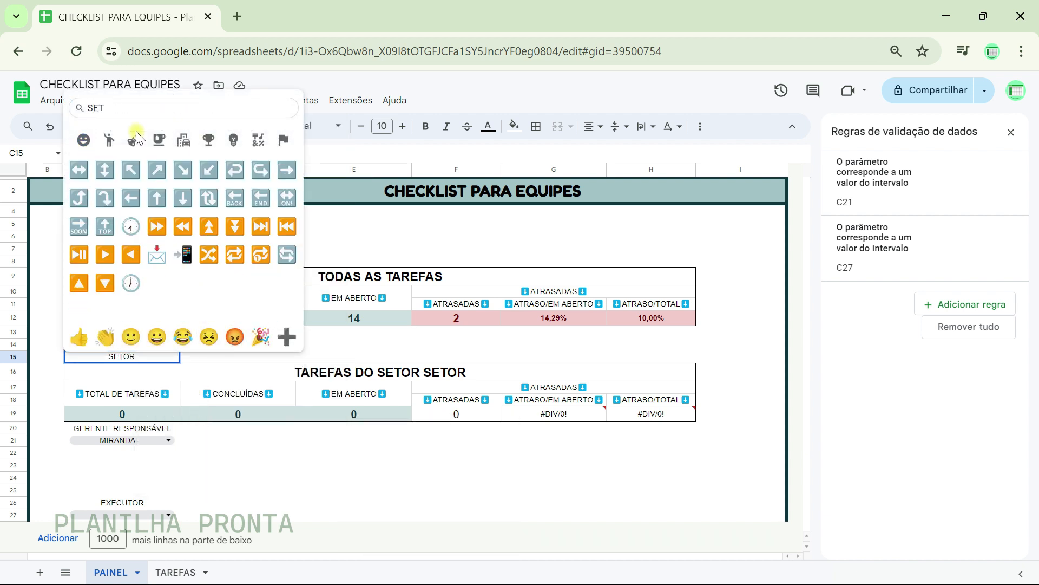
pyautogui.click(286, 170)
pyautogui.press('Return')
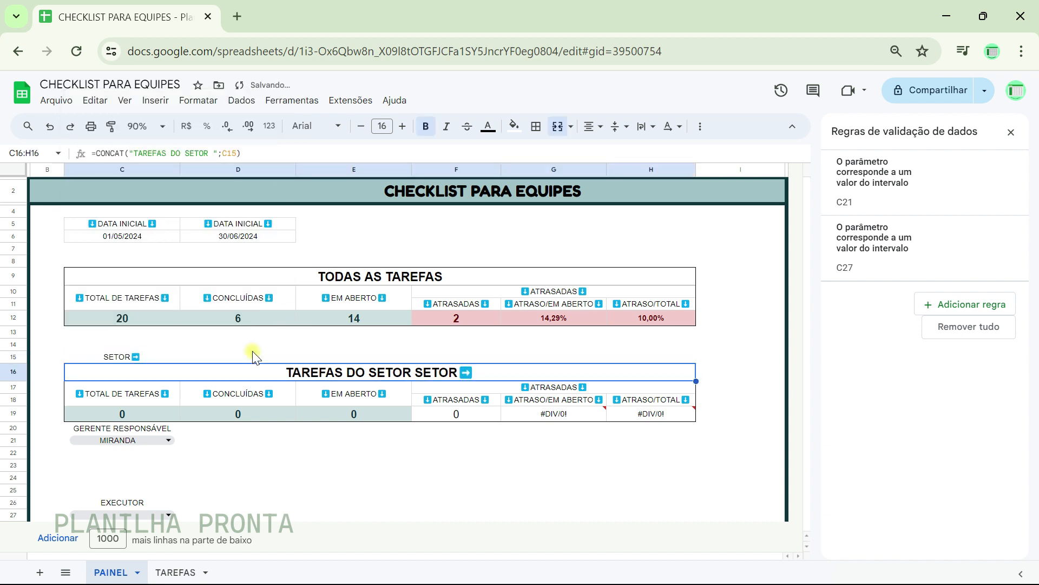
# - Right-align the SETOR label in C15, select D15 beside it, and close the data validation rules
pyautogui.press('Up')
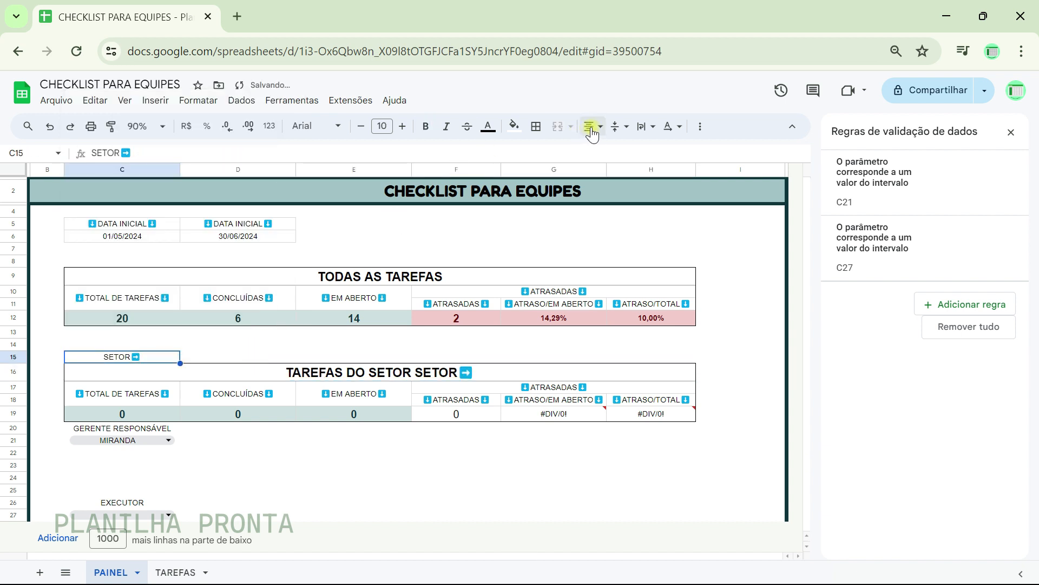
pyautogui.click(592, 133)
pyautogui.click(635, 152)
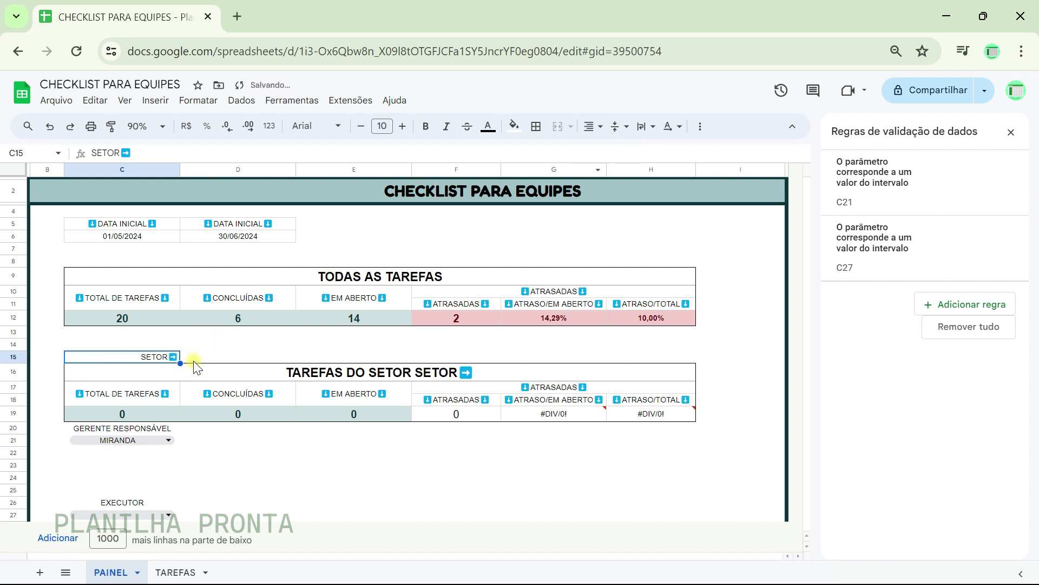
pyautogui.click(214, 359)
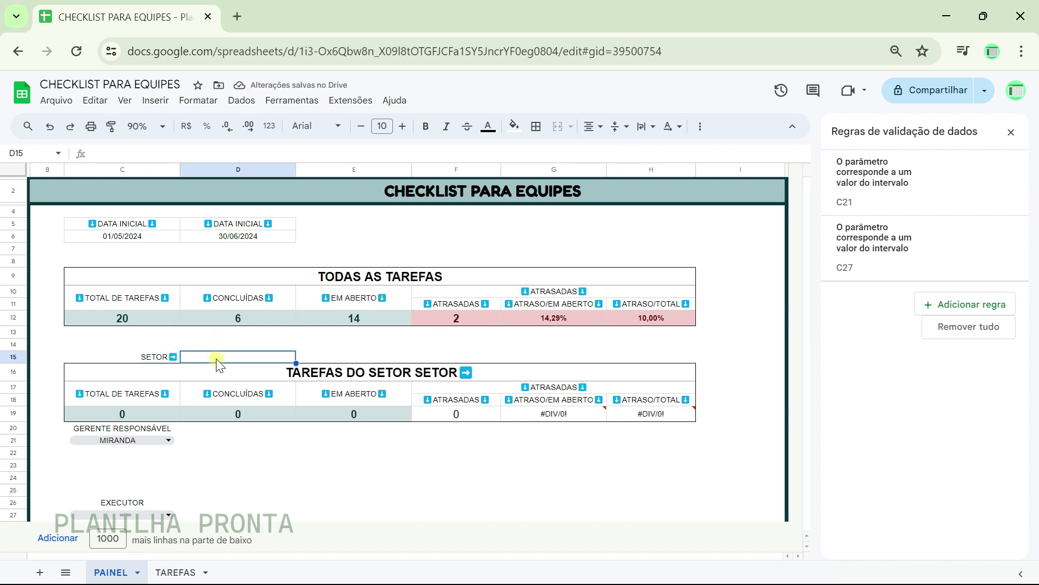
pyautogui.click(1011, 132)
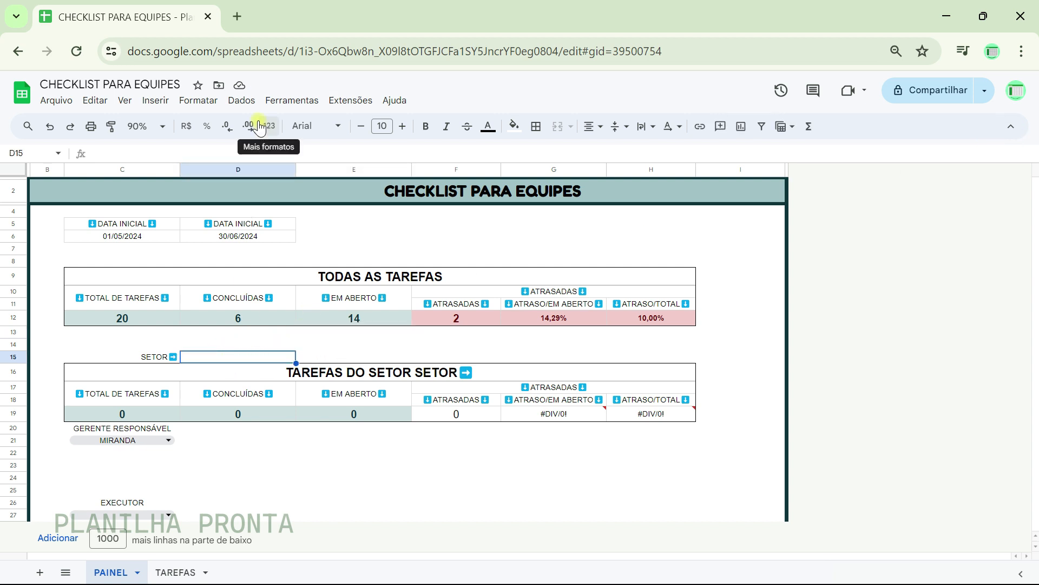
# - Add a data validation rule to D15 using the dropdown-from-a-range criterion (Menu suspenso (de um intervalo))
pyautogui.click(241, 100)
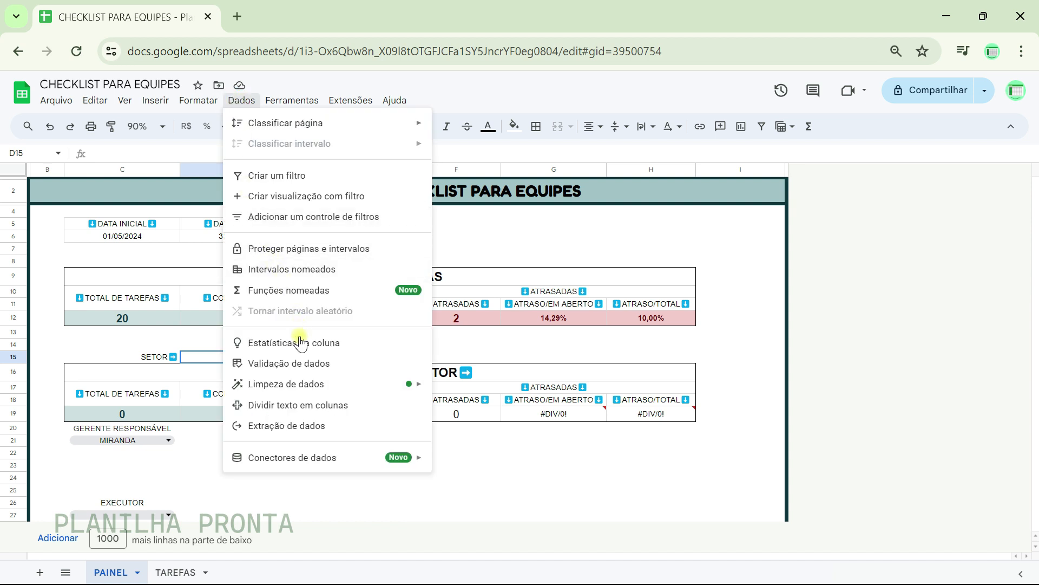
pyautogui.click(292, 364)
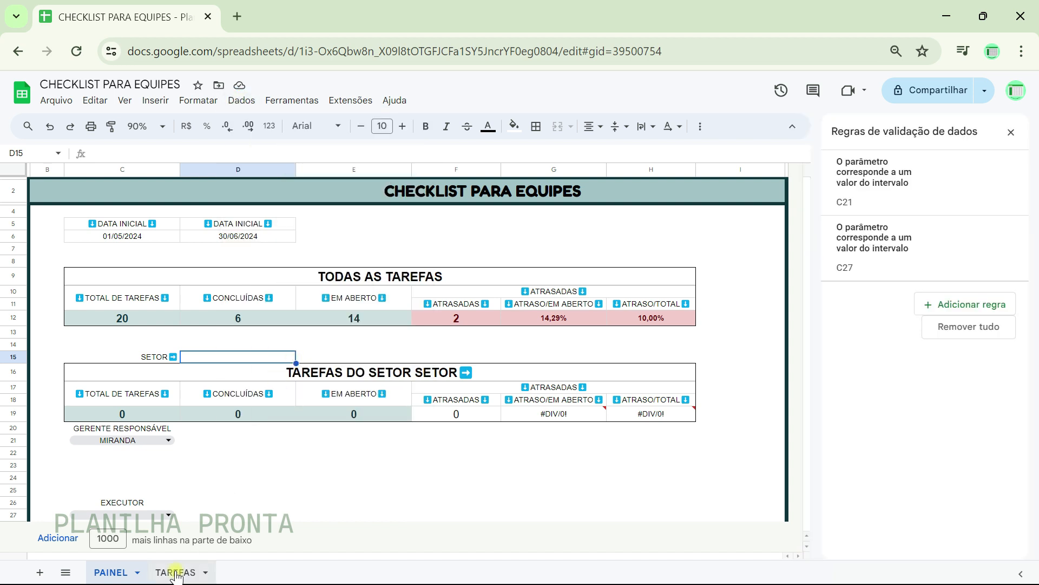
pyautogui.click(961, 307)
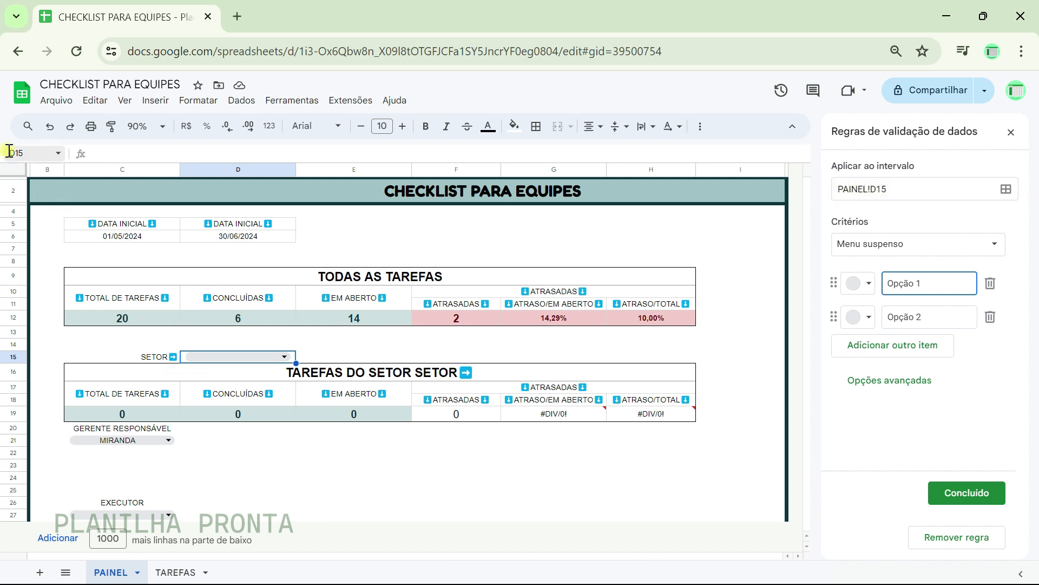
pyautogui.click(991, 245)
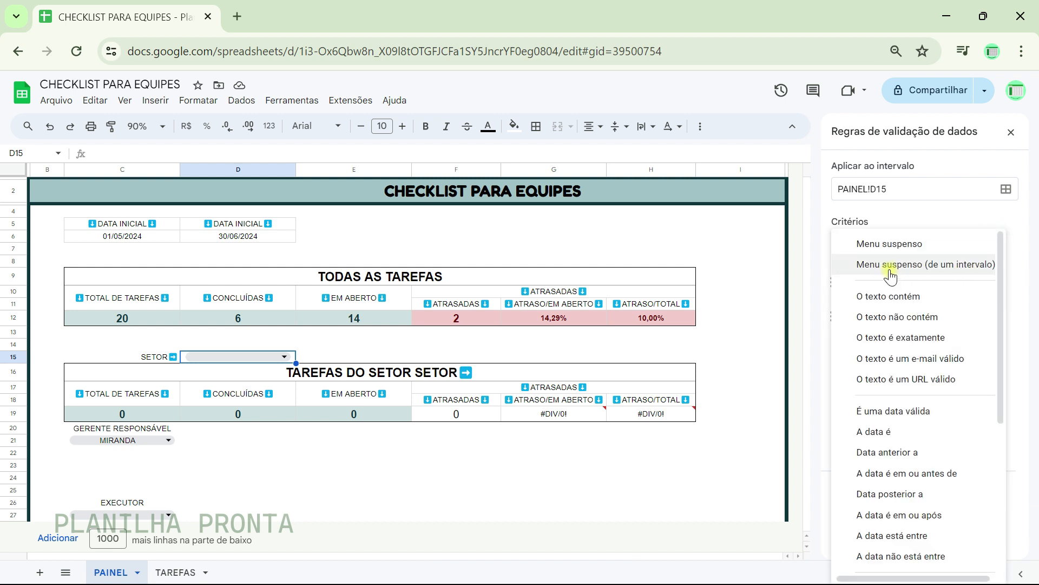
pyautogui.click(932, 265)
# - Set the source range of D15's dropdown to TAREFAS!D6:D, starting at the SETOR column header
pyautogui.click(993, 283)
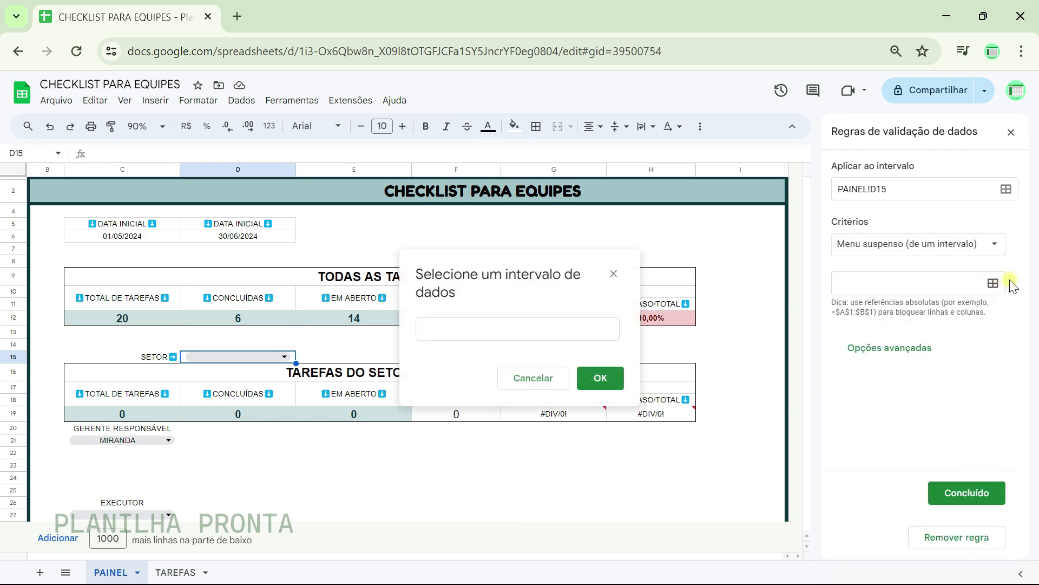
pyautogui.click(476, 328)
pyautogui.click(176, 570)
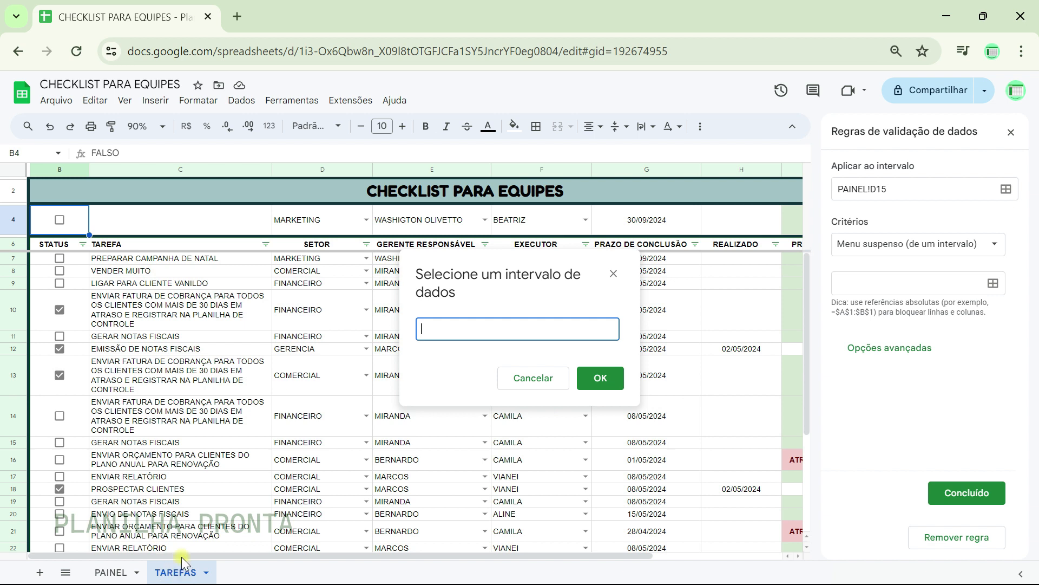
pyautogui.moveTo(533, 274); pyautogui.dragTo(794, 233)
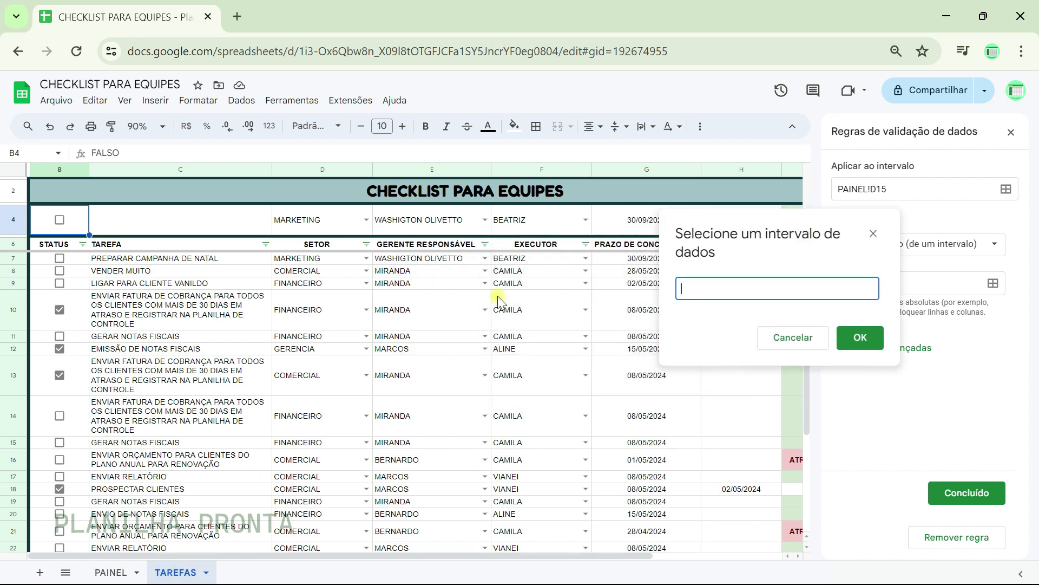
pyautogui.click(312, 246)
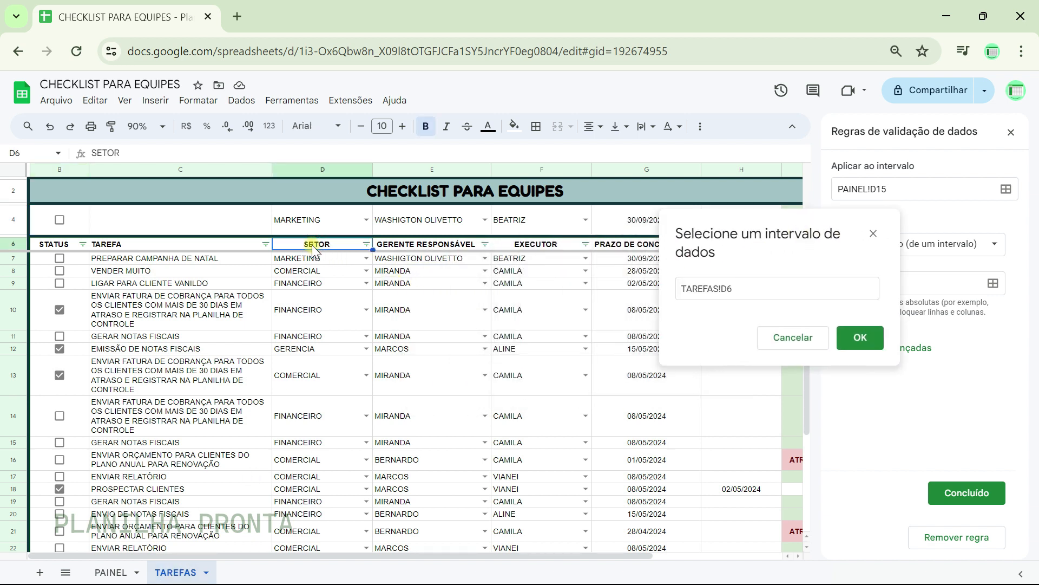
pyautogui.click(774, 292)
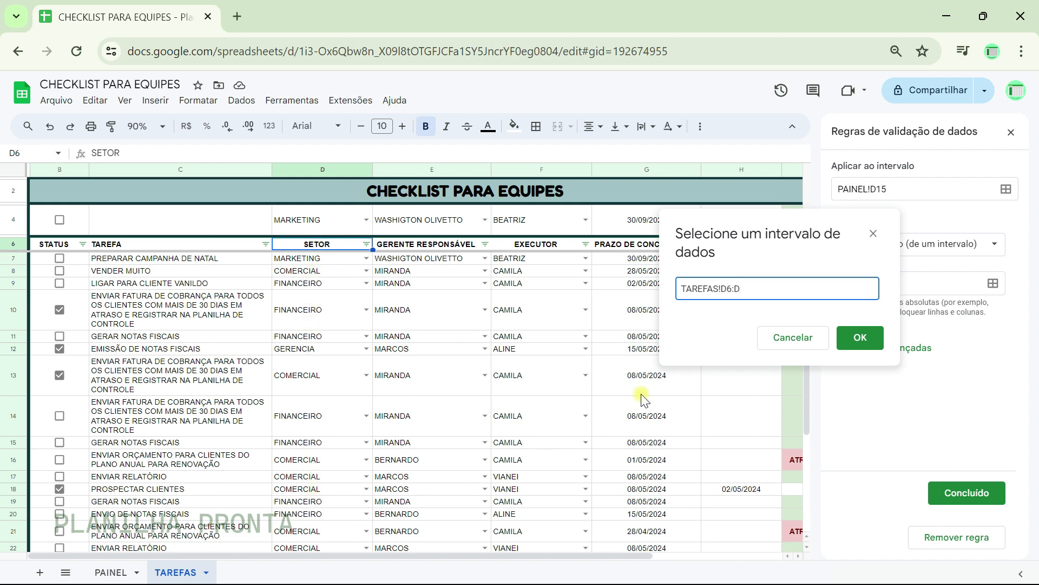
pyautogui.click(860, 337)
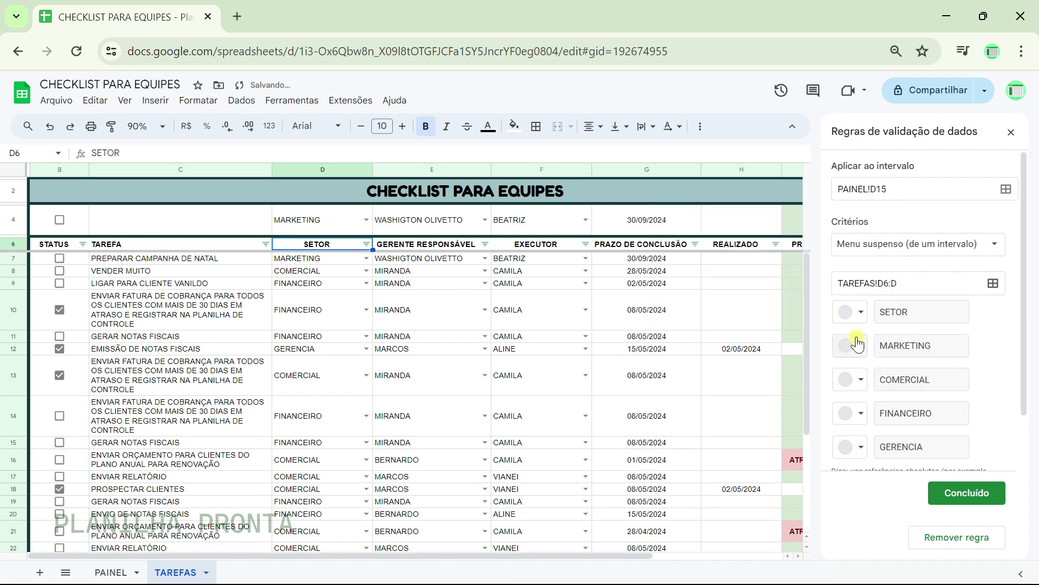
# - Set the D15 dropdown rule to reject invalid entries in the advanced options and save the rule
pyautogui.scroll(-1, 940, 452)
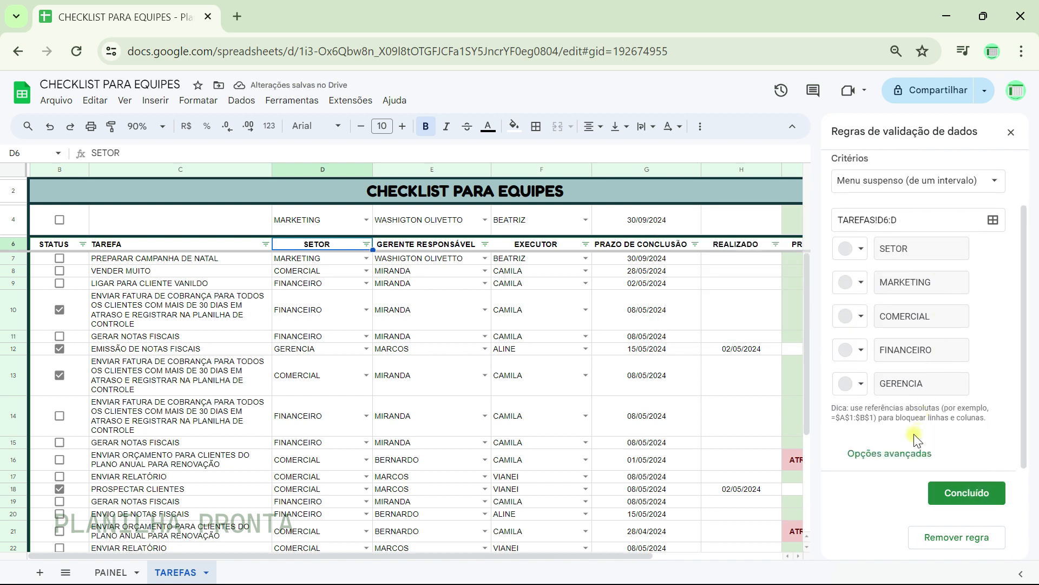
pyautogui.click(896, 453)
pyautogui.scroll(-3, 921, 365)
pyautogui.click(840, 360)
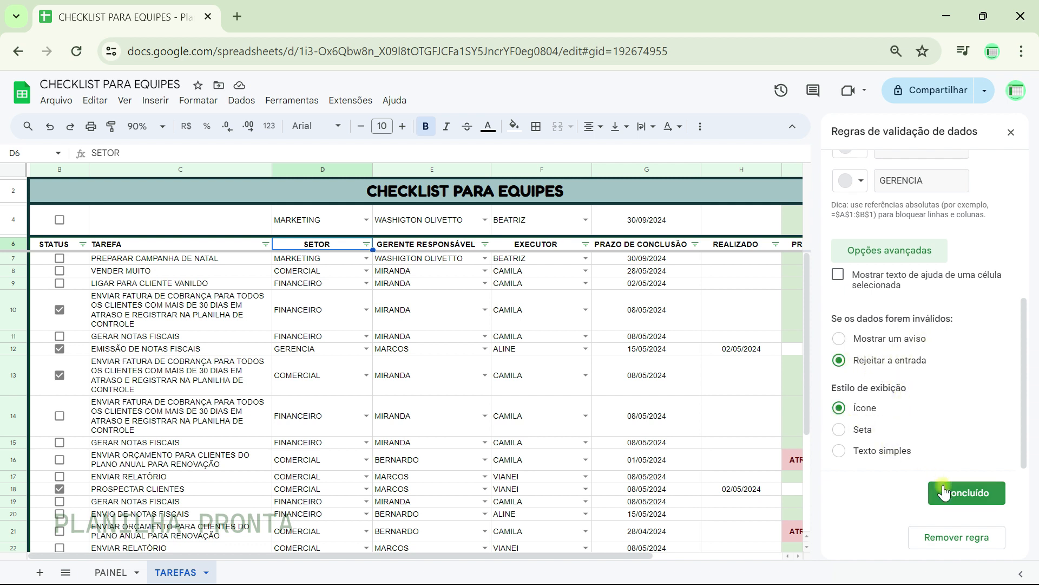
pyautogui.click(967, 493)
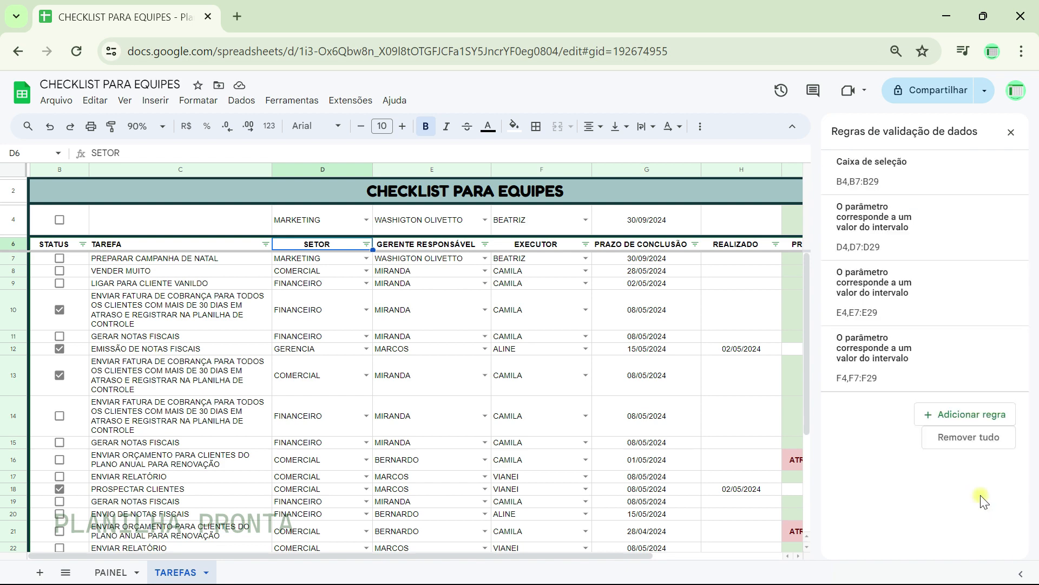
# - Return to the PAINEL sheet and choose MARKETING in the D15 sector dropdown
pyautogui.click(124, 573)
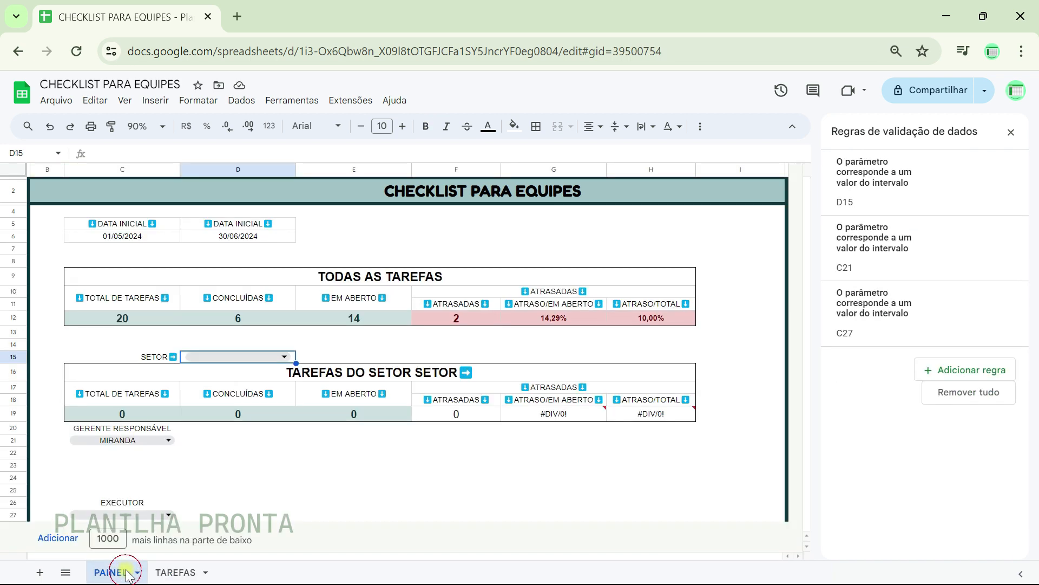
pyautogui.click(285, 357)
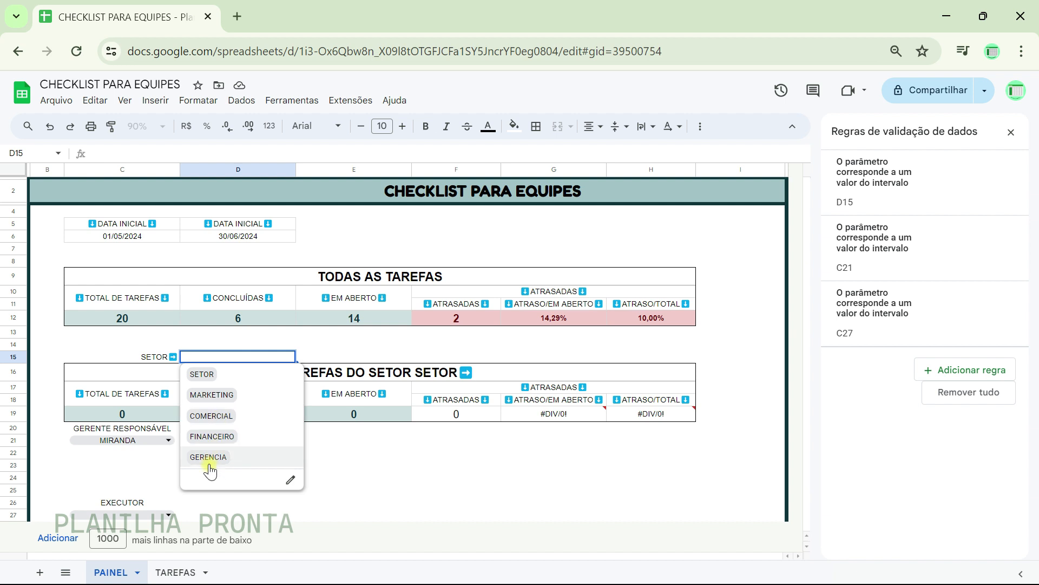
pyautogui.click(217, 393)
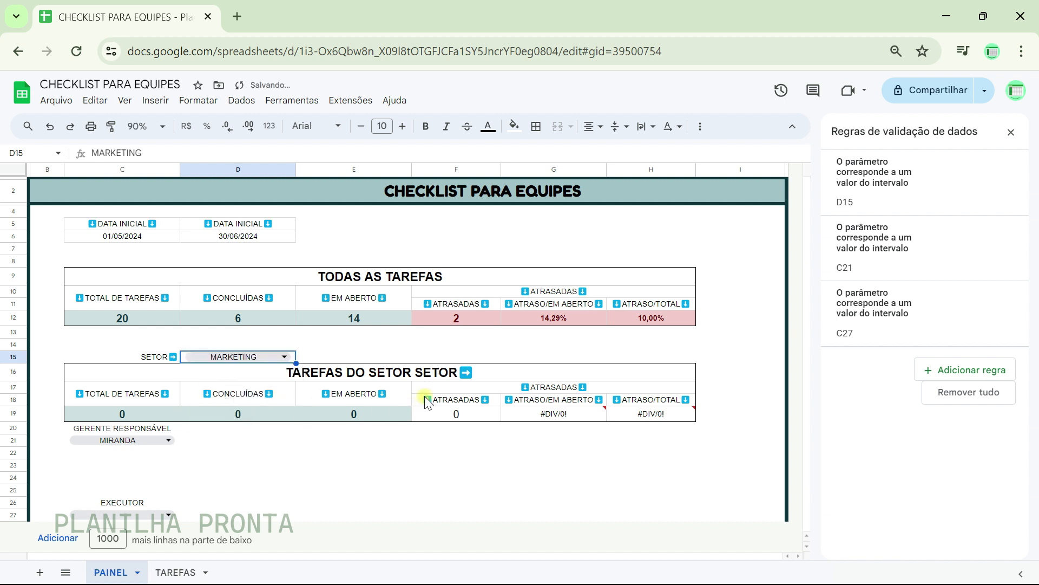
# - Change the reference in the sector title's CONCAT formula in C16 so that it takes the sector from D15
pyautogui.click(435, 372)
pyautogui.click(298, 154)
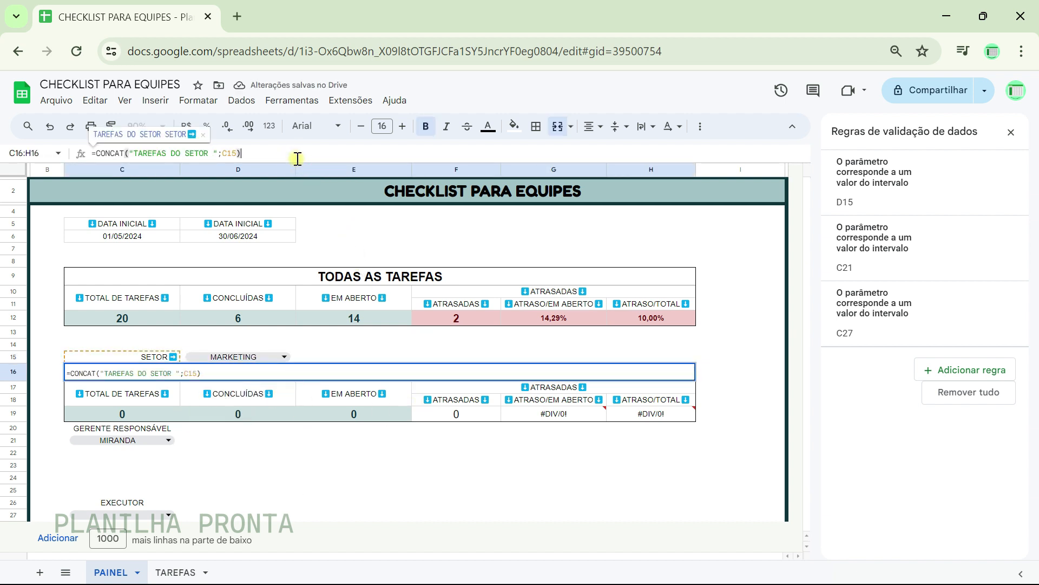
pyautogui.press('BackSpace')
pyautogui.press('BackSpace')
pyautogui.press('BackSpace')
pyautogui.press('BackSpace')
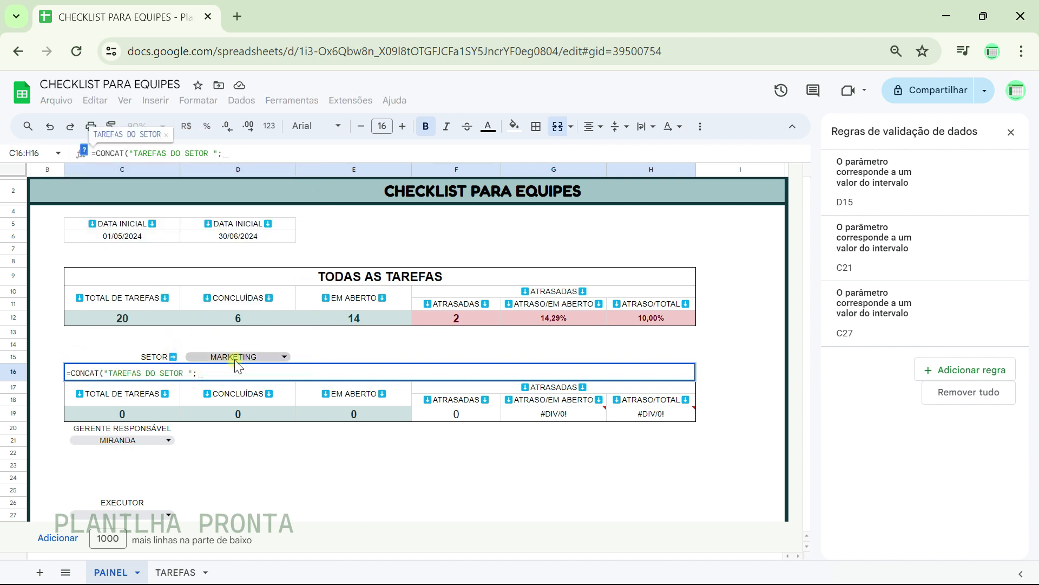
pyautogui.click(236, 359)
pyautogui.press('Return')
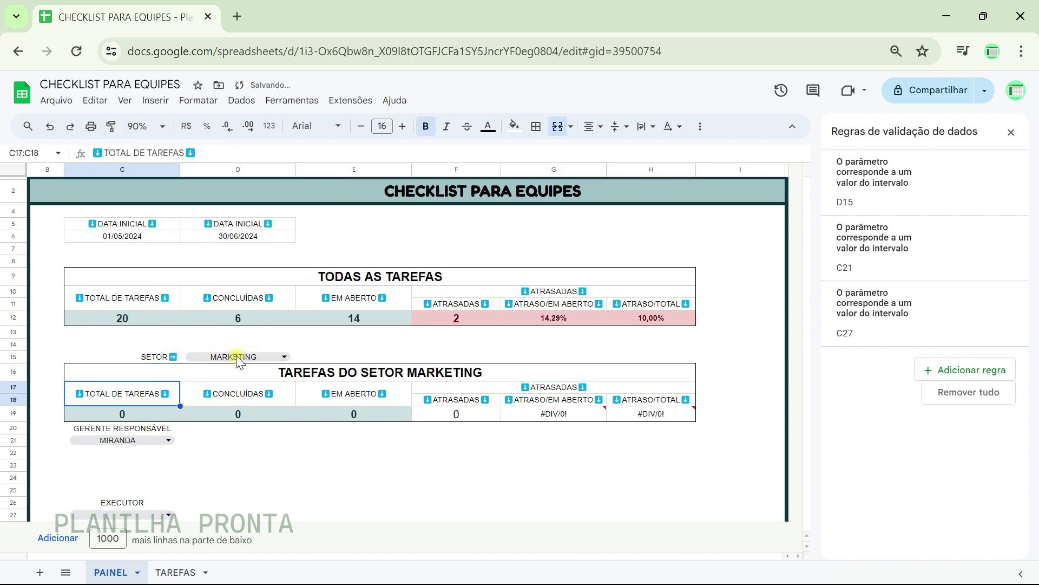
# - Test the title by switching D15 through COMERCIAL, FINANCEIRO and GERENCIA, finish on FINANCEIRO, and close the data validation rules
pyautogui.click(283, 356)
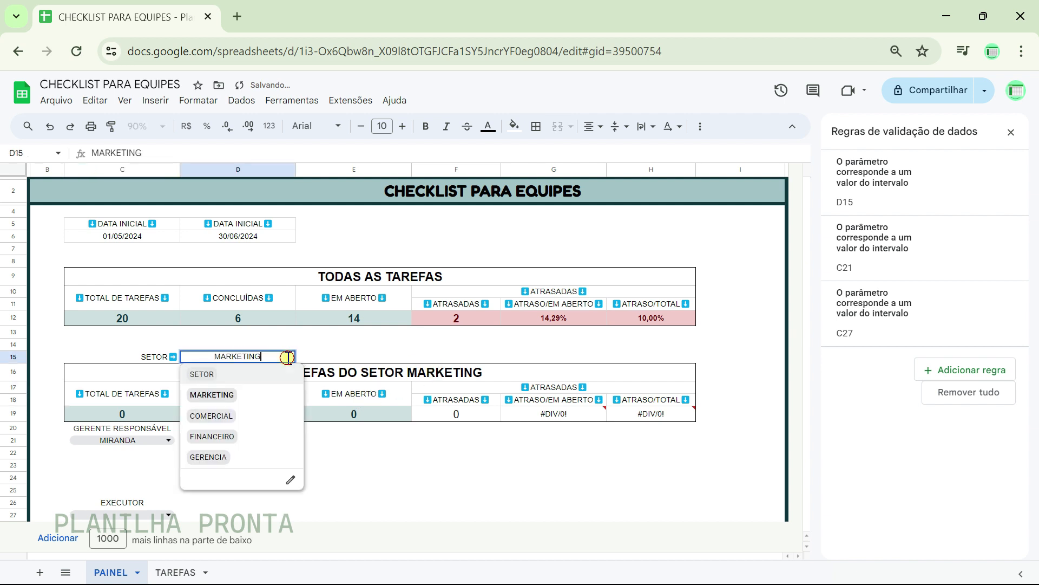
pyautogui.click(229, 418)
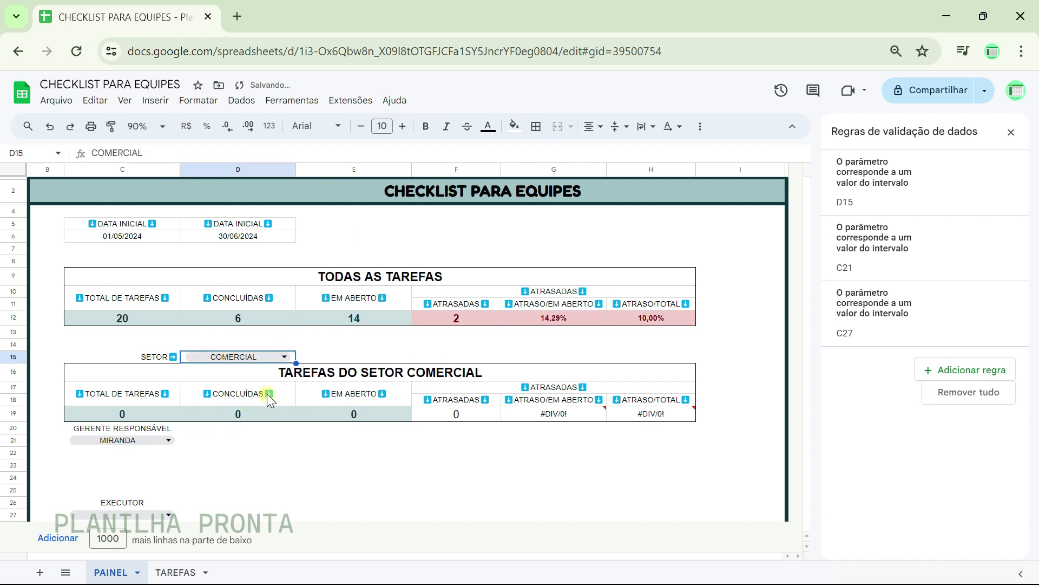
pyautogui.click(282, 356)
pyautogui.click(228, 436)
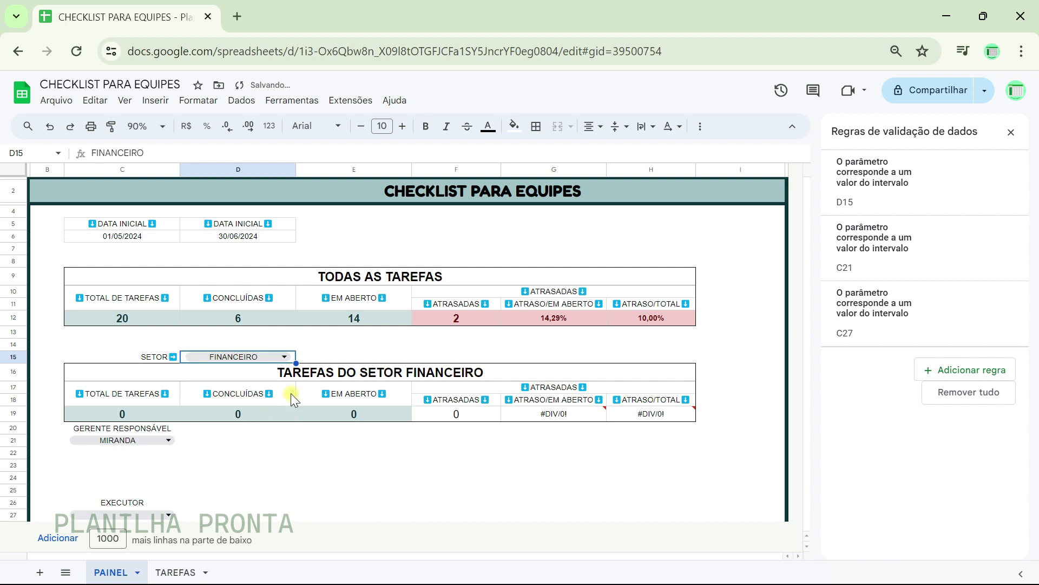
pyautogui.click(284, 356)
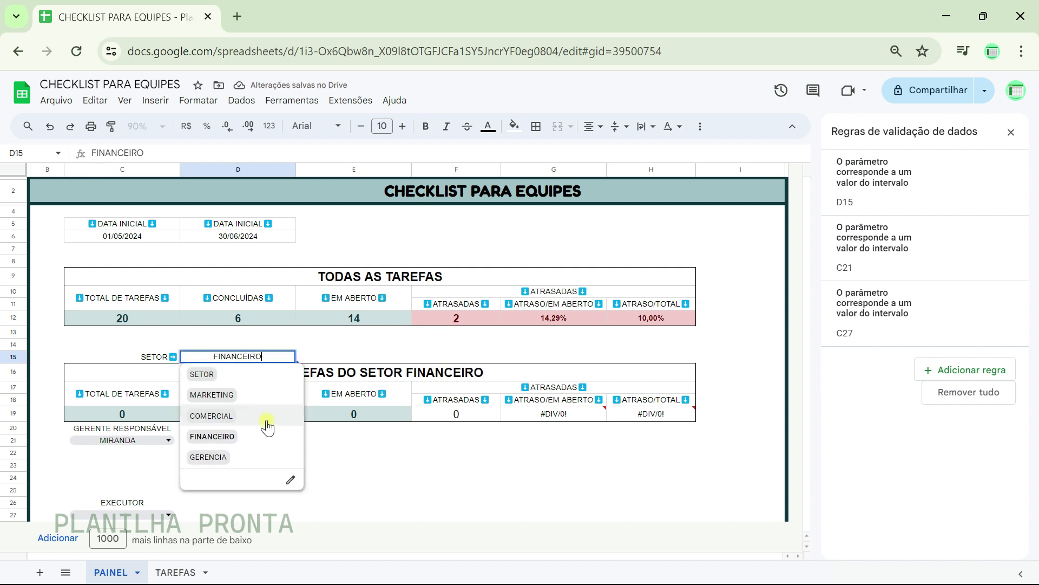
pyautogui.click(227, 457)
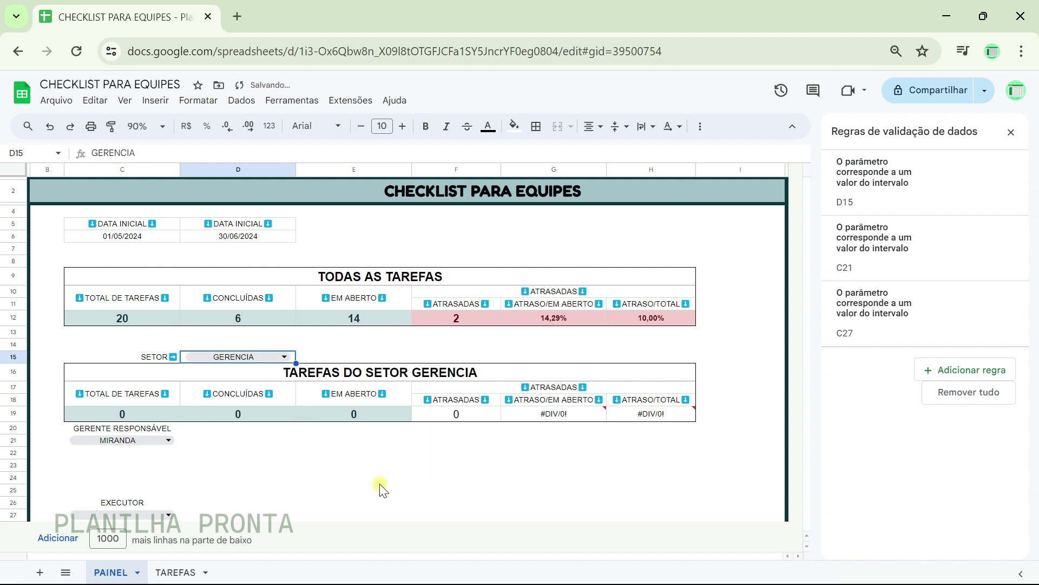
pyautogui.click(285, 358)
pyautogui.click(227, 436)
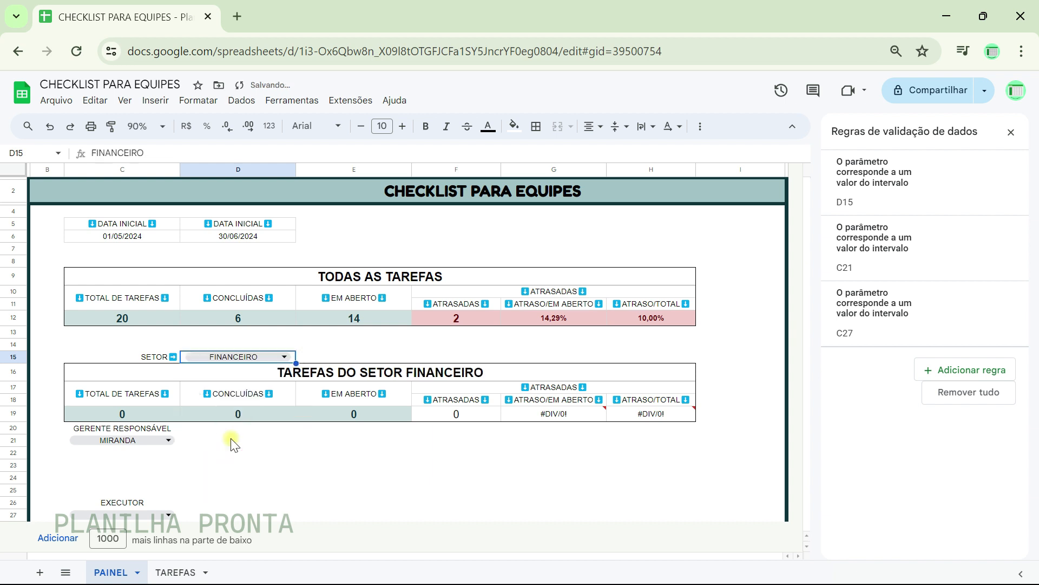
pyautogui.moveTo(346, 464); pyautogui.dragTo(383, 474)
pyautogui.click(567, 466)
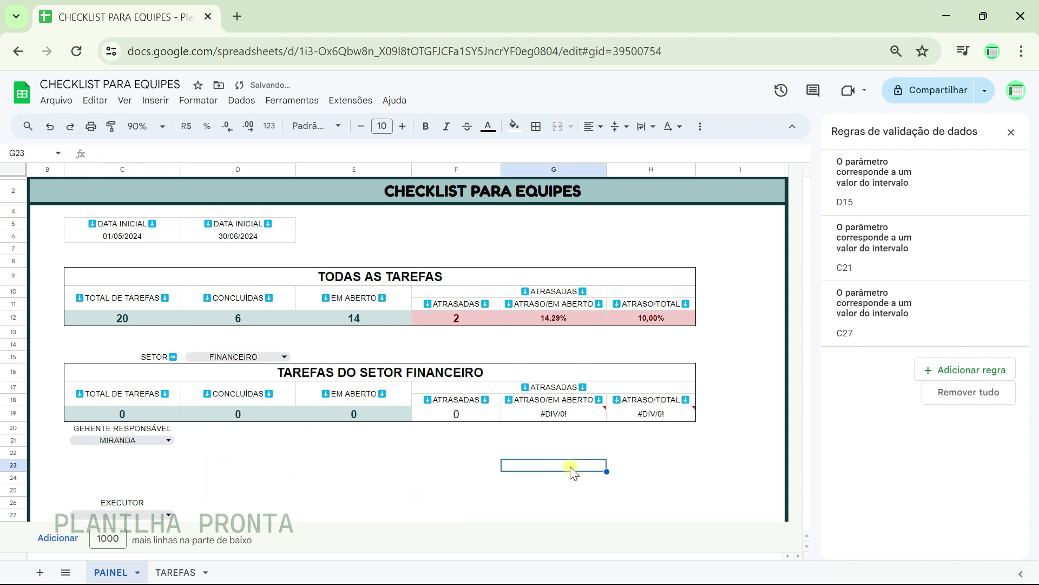
pyautogui.click(1010, 132)
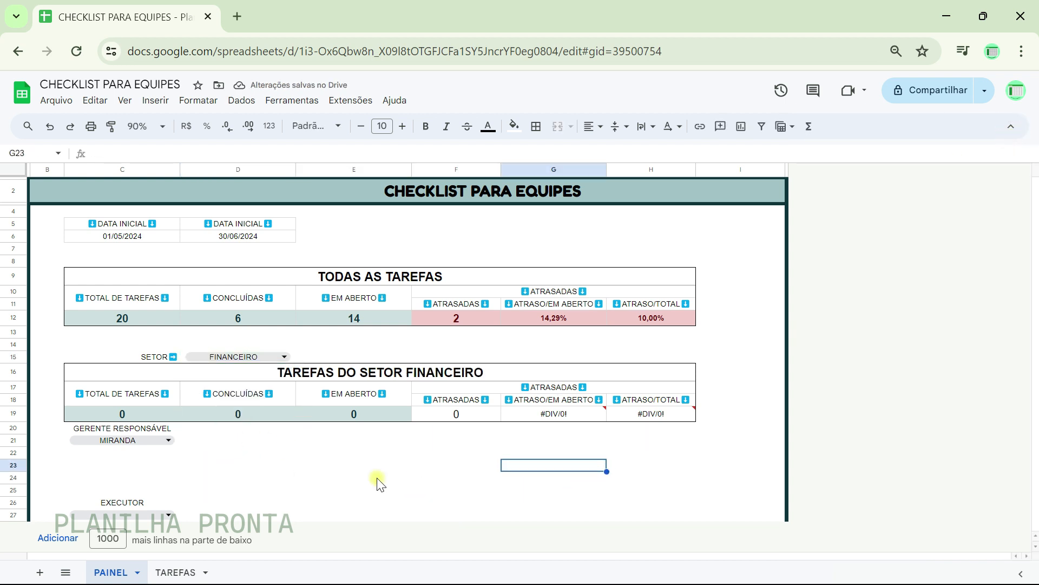
# - Replace the formula in C19 with a new CONT.SES whose first criteria range is TAREFAS!G6:G, the PRAZO DE CONCLUSÃO column
pyautogui.click(130, 415)
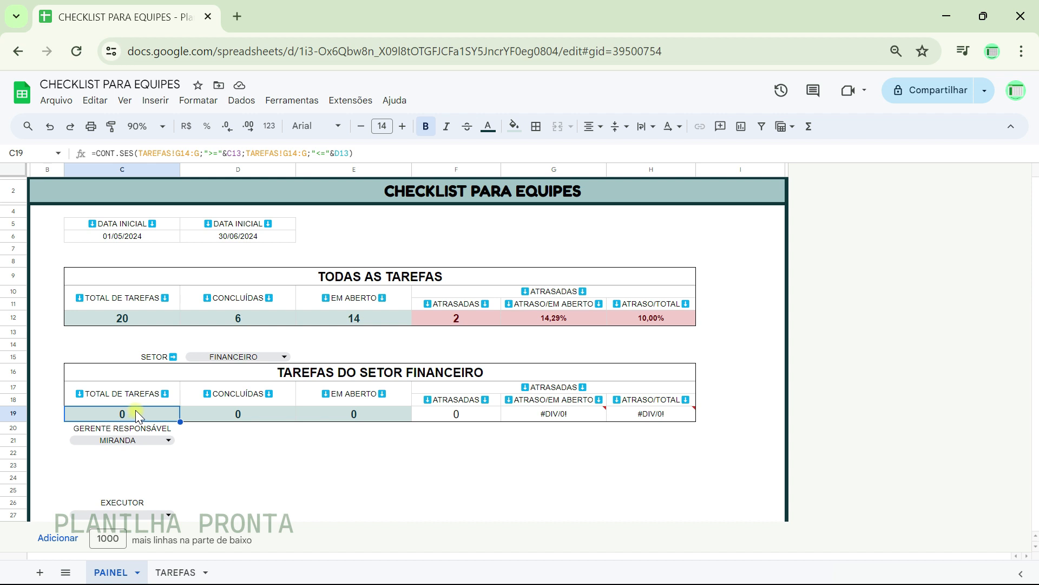
pyautogui.write('=CONT')
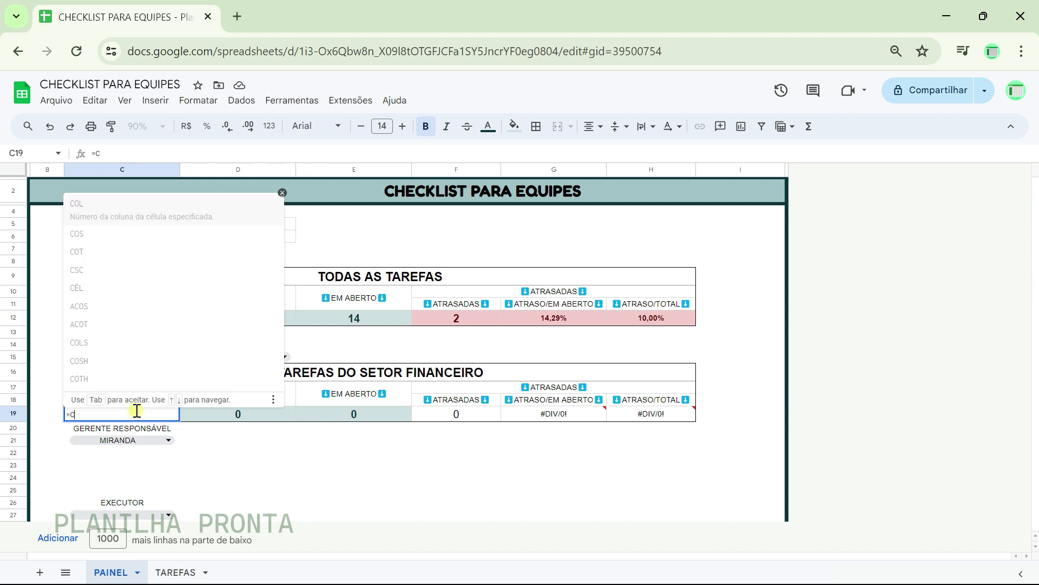
pyautogui.write('.S')
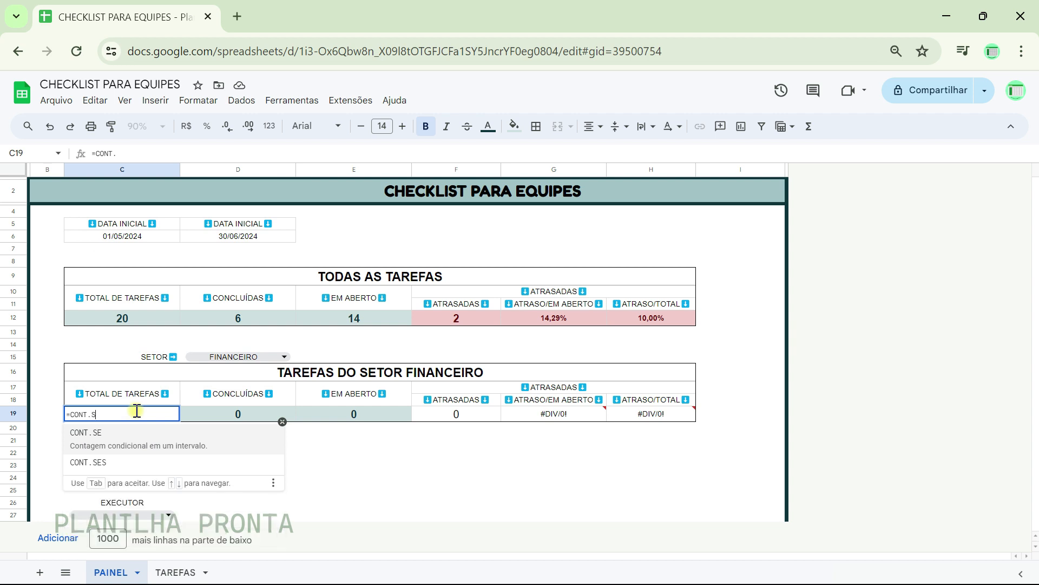
pyautogui.write('ES(')
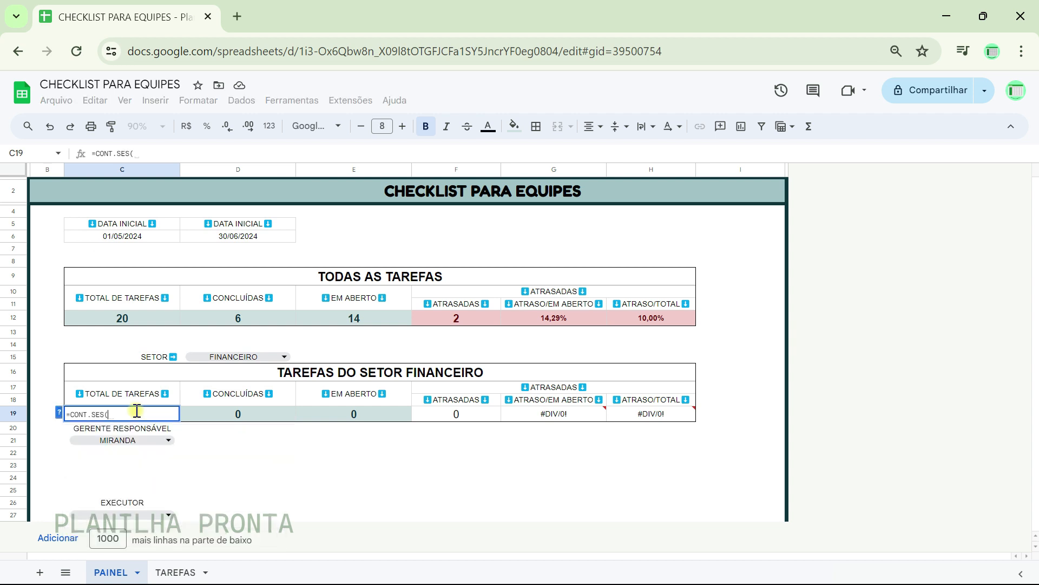
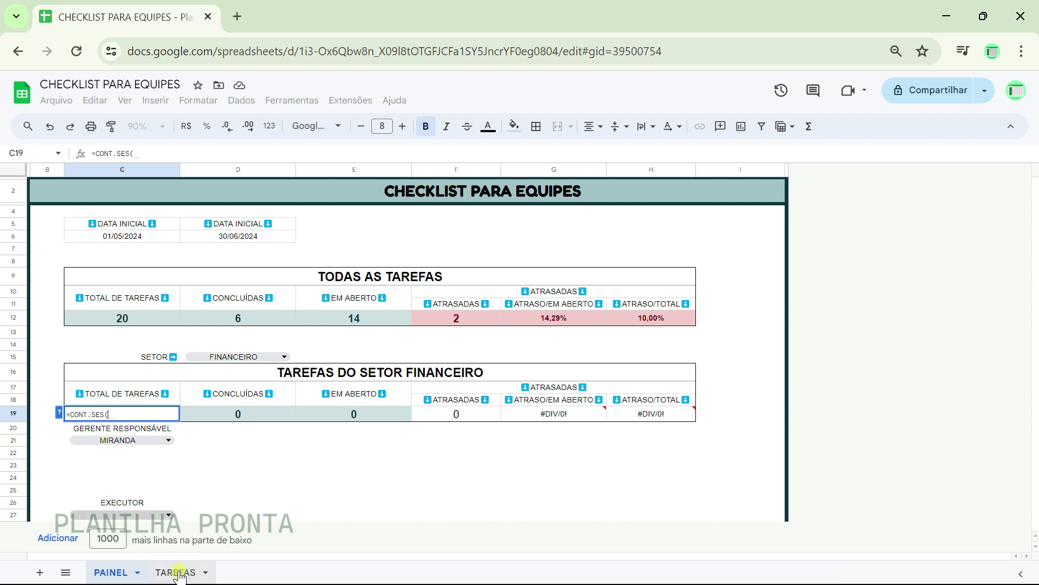
pyautogui.click(176, 573)
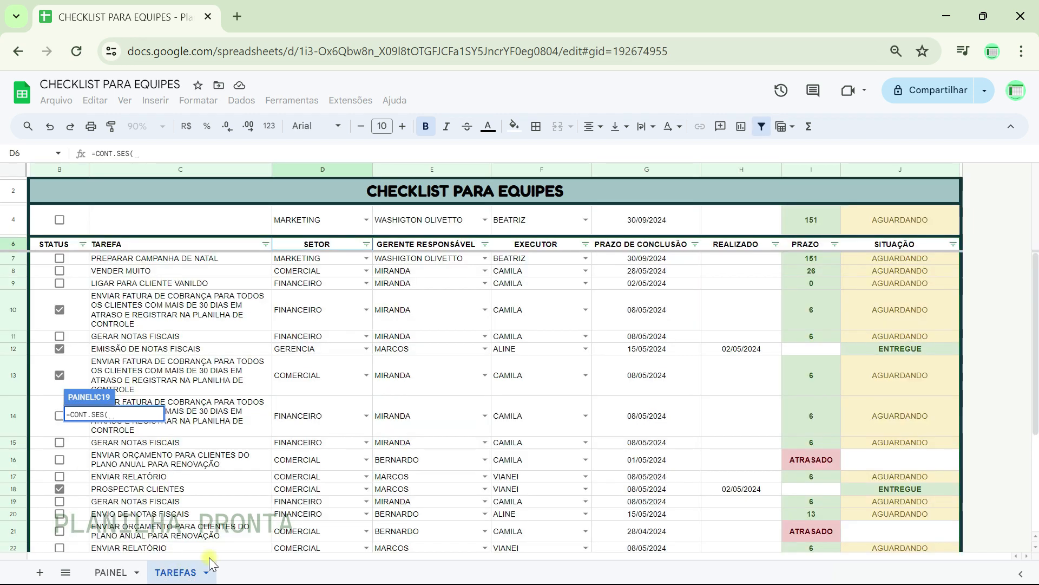
pyautogui.click(654, 245)
pyautogui.write(':')
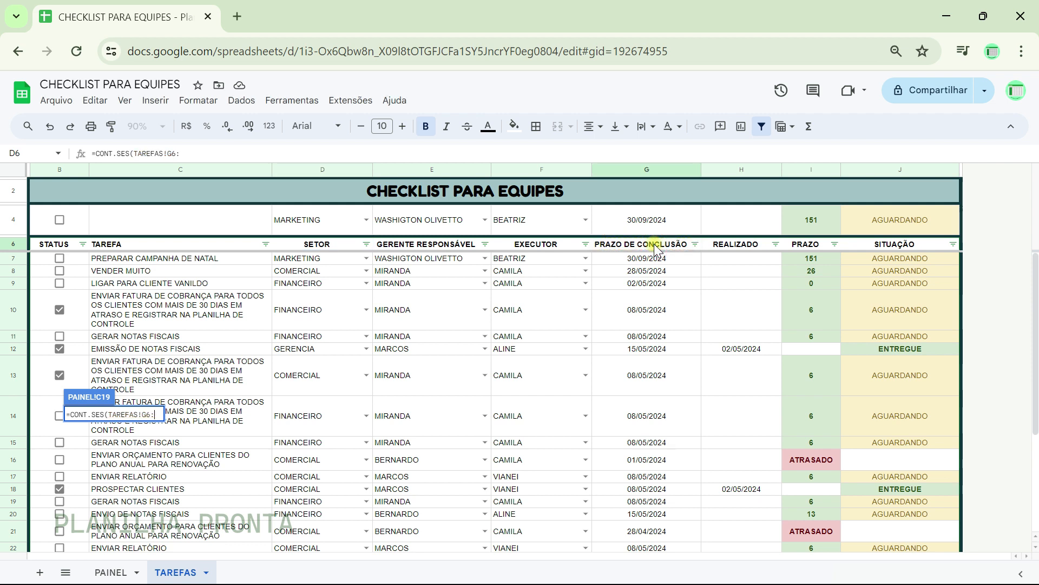
pyautogui.write('G')
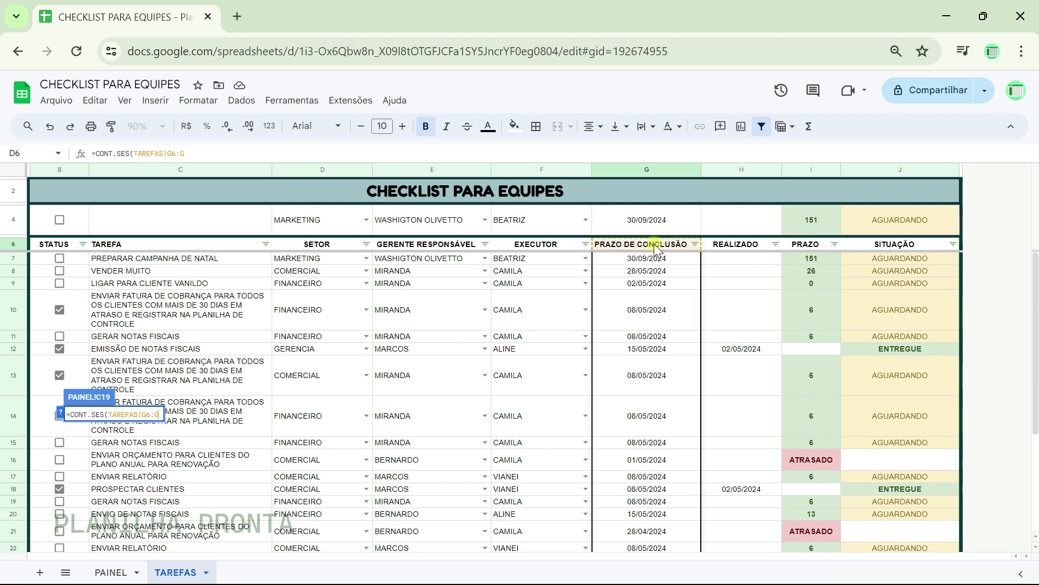
# - Give that first range in the C19 formula the criterion ">="&C6, using the start date on PAINEL
pyautogui.write(';">=')
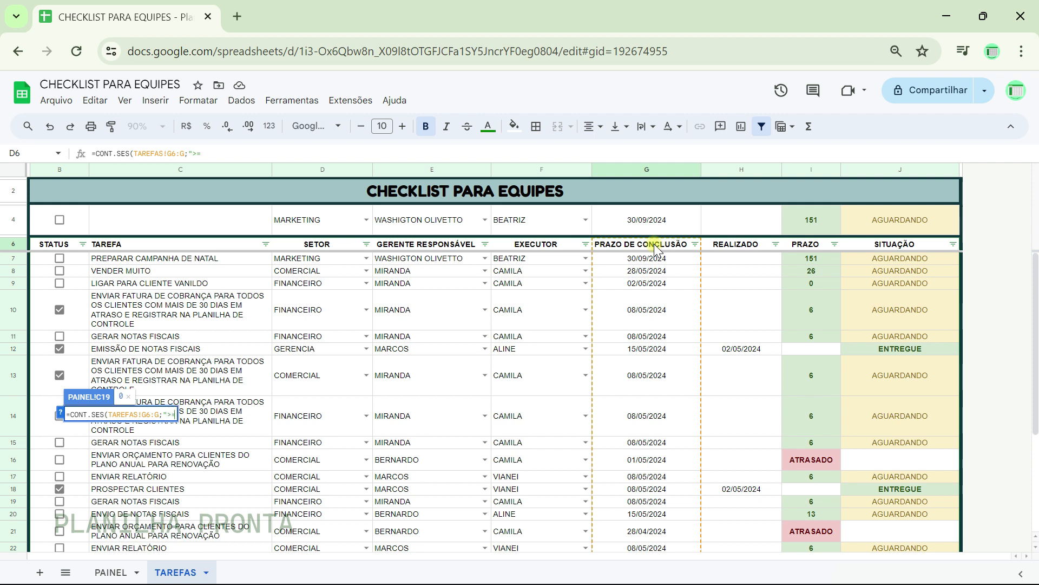
pyautogui.write('"&')
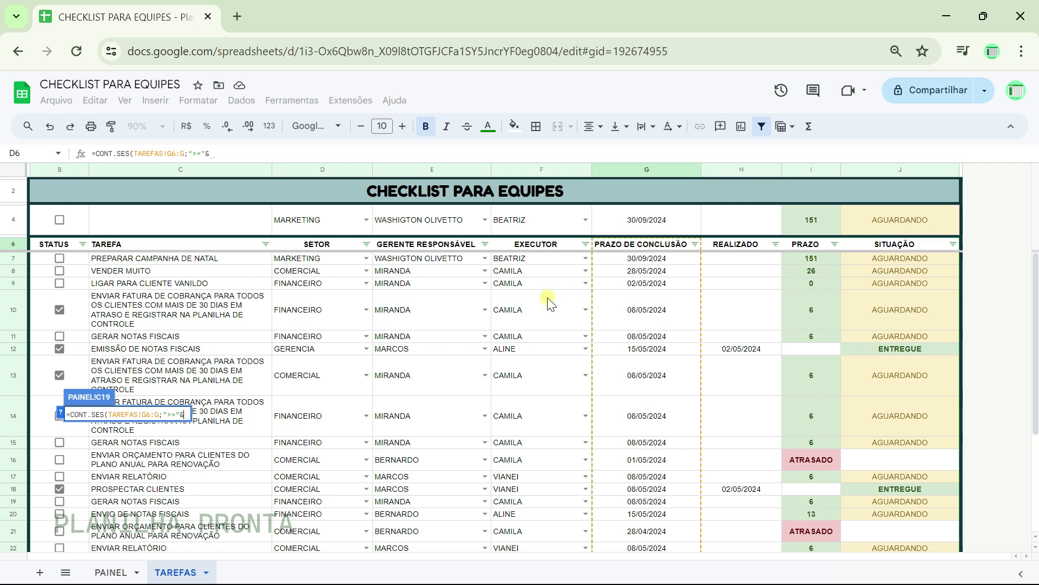
pyautogui.click(111, 573)
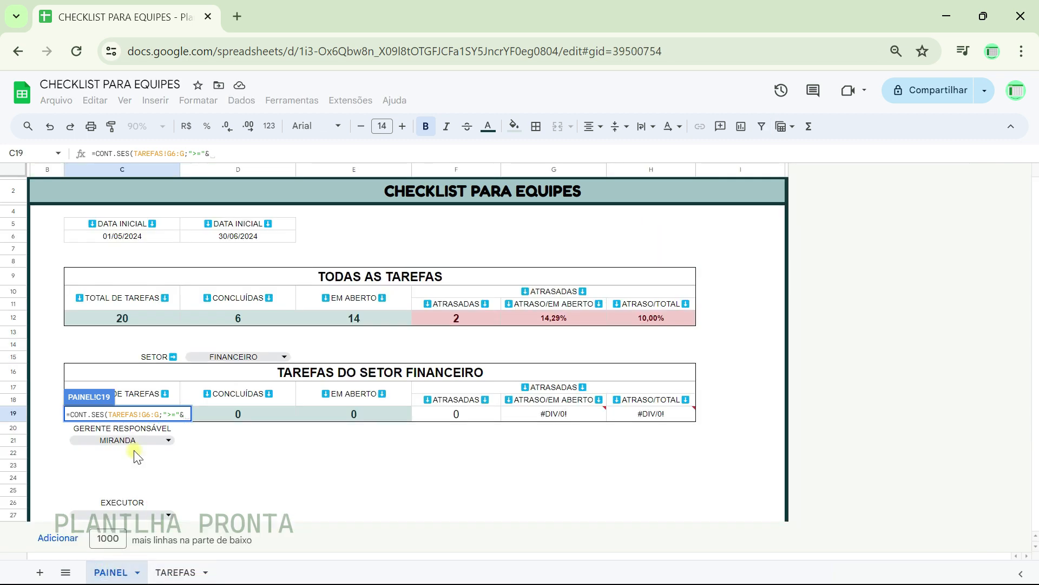
pyautogui.click(108, 236)
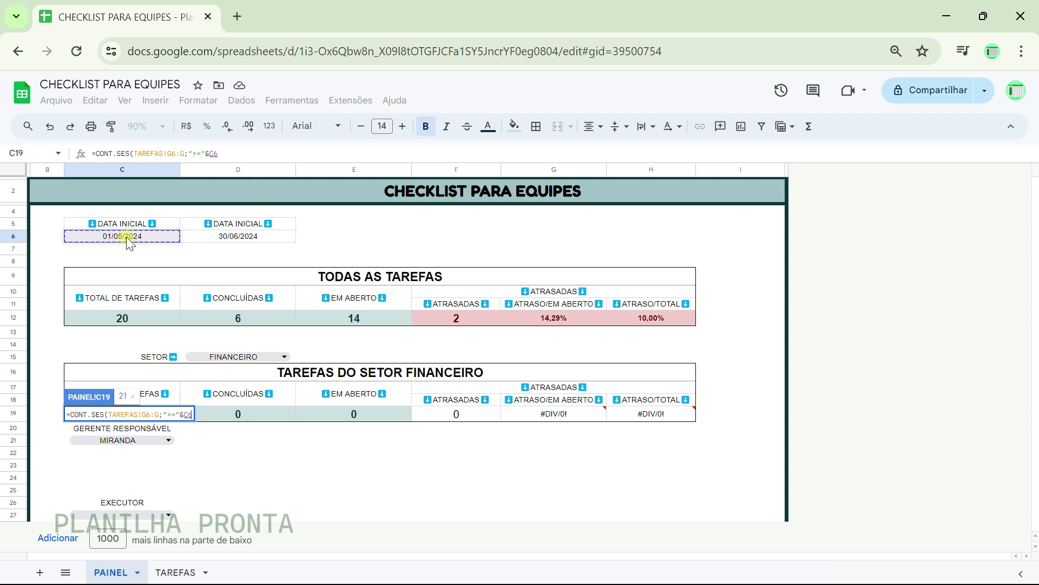
pyautogui.write(';')
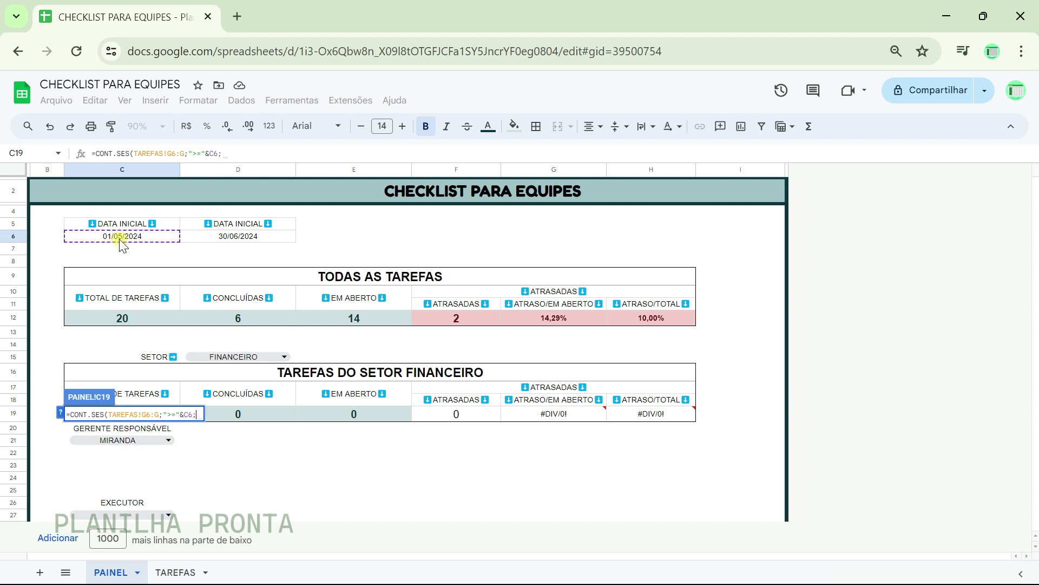
# - Complete the C19 formula with the end-date condition TAREFAS!G6:G;"<="&D6 and compare it with the formula in C12
pyautogui.click(173, 574)
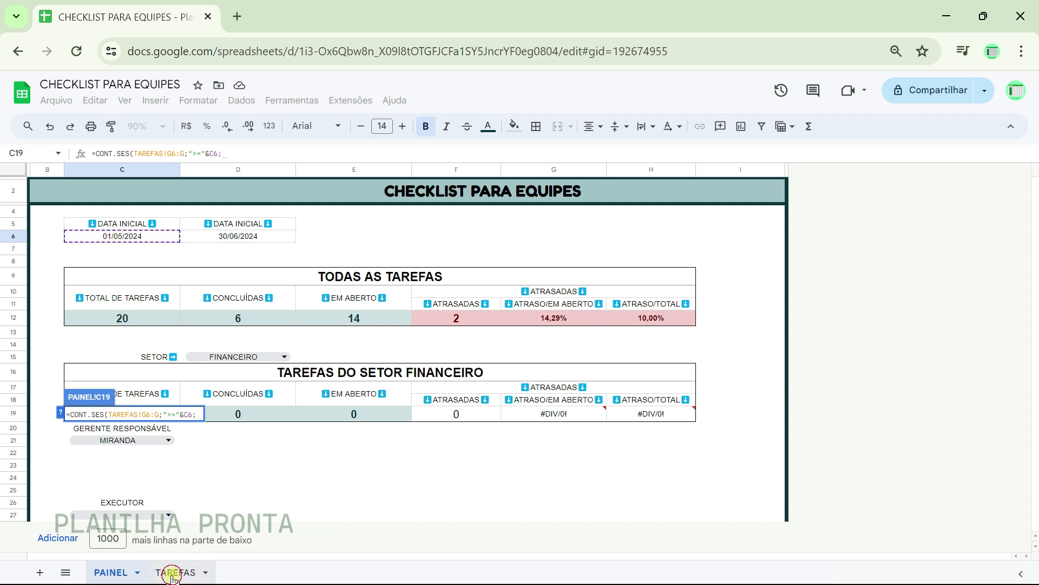
pyautogui.click(637, 245)
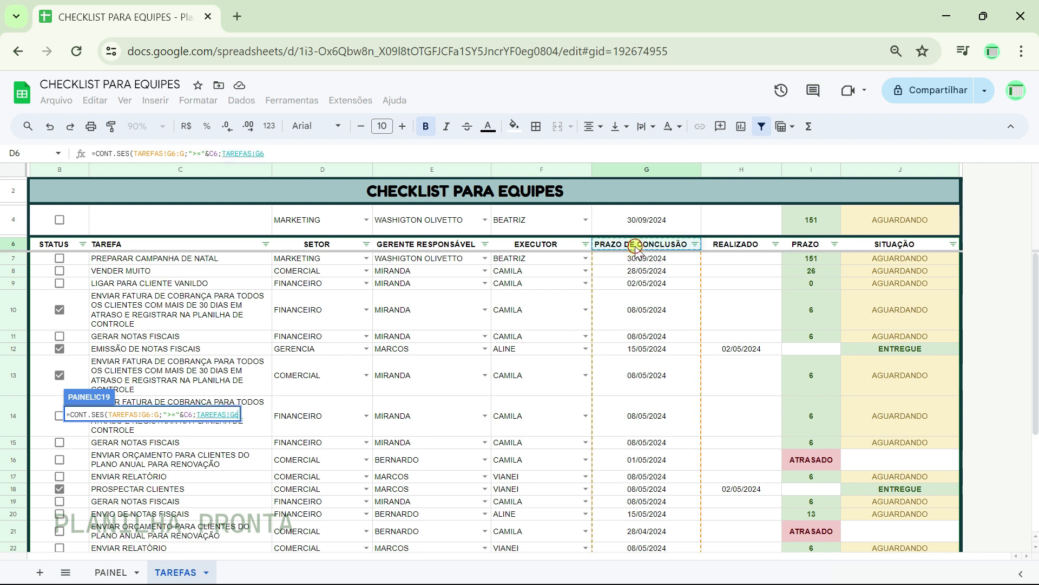
pyautogui.write(':G;')
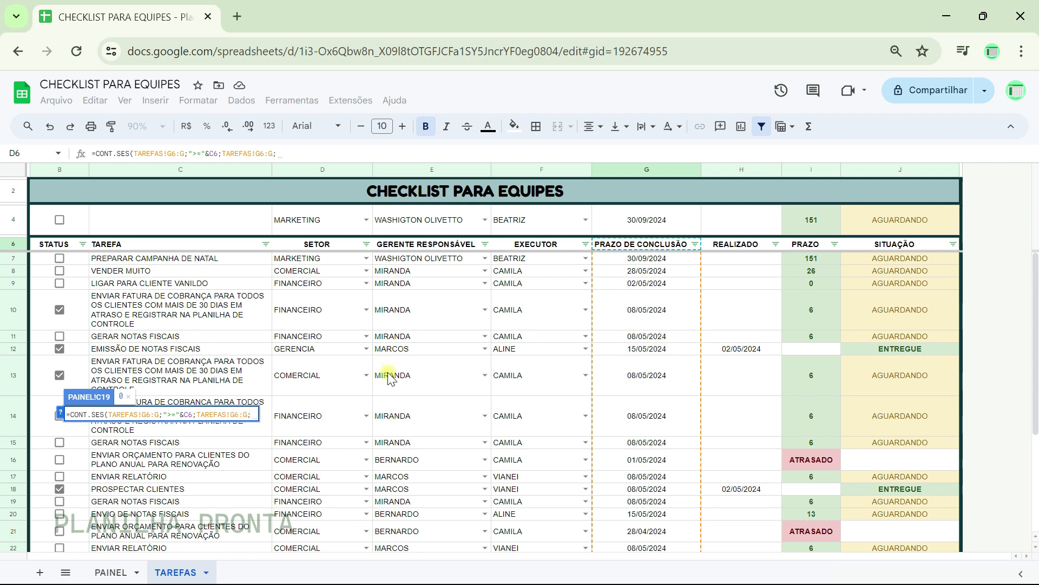
pyautogui.write('"<=')
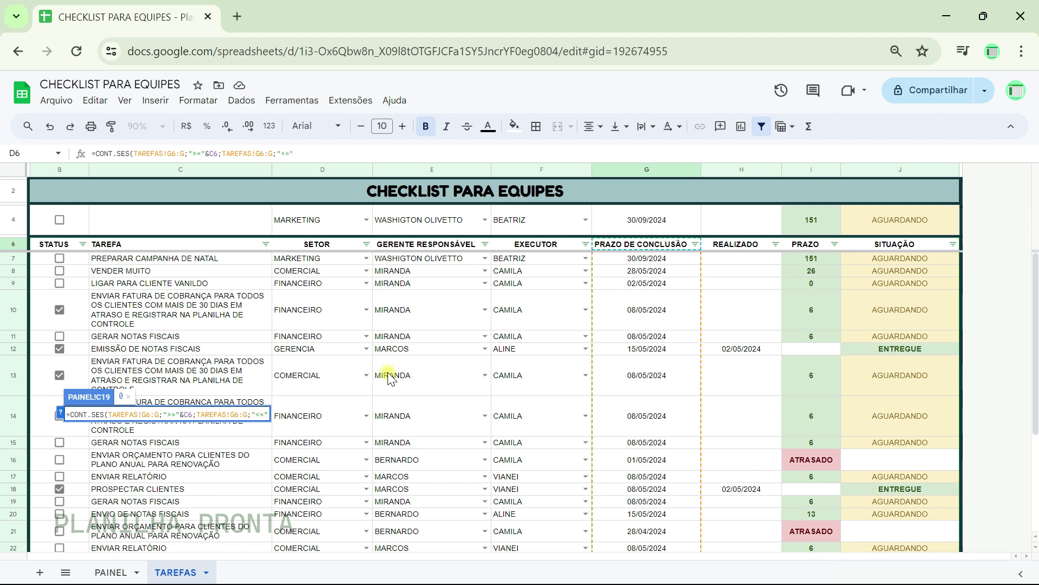
pyautogui.write('&')
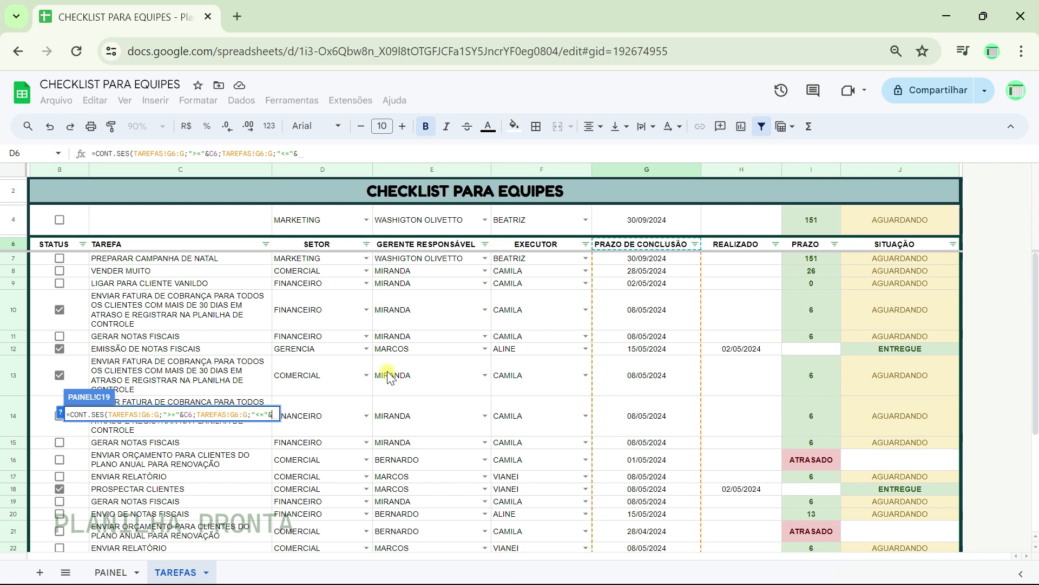
pyautogui.click(111, 572)
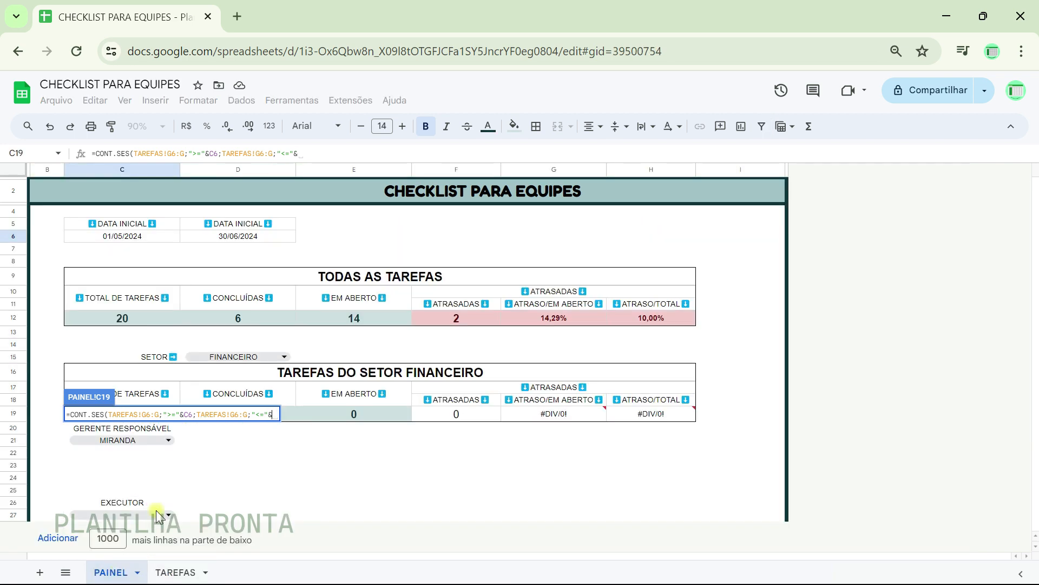
pyautogui.click(241, 235)
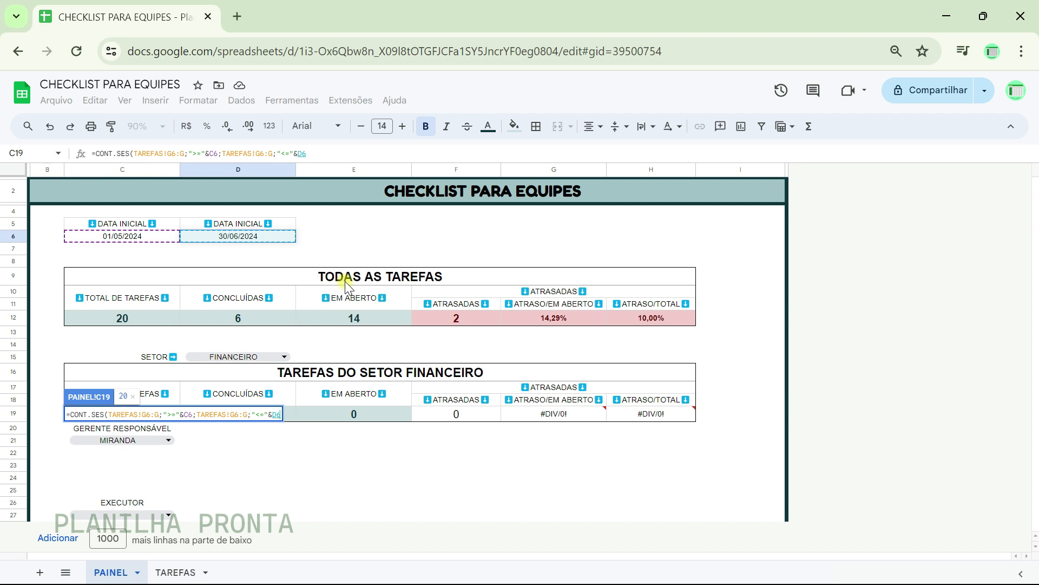
pyautogui.press('Return')
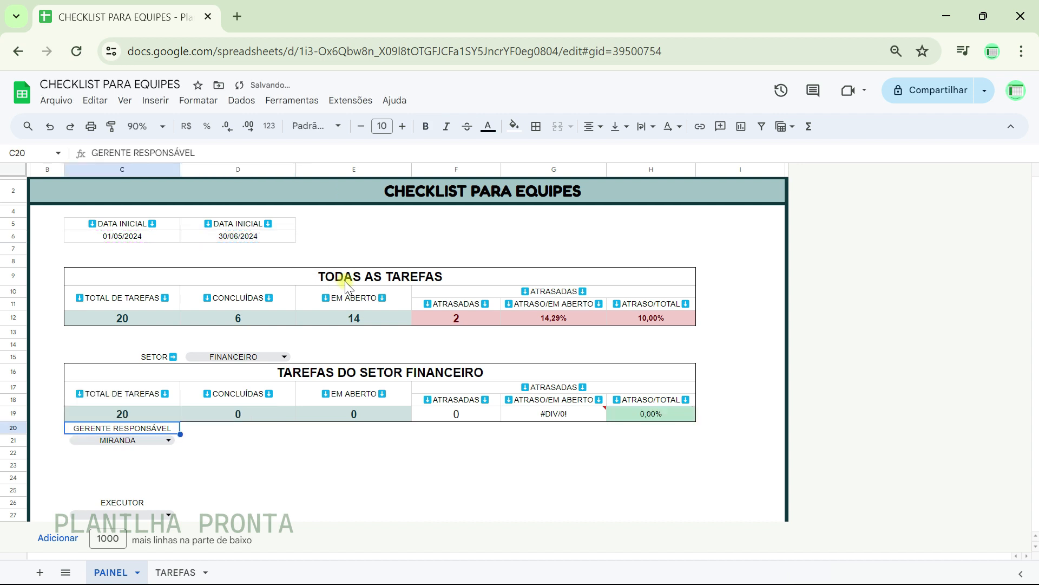
pyautogui.click(129, 417)
pyautogui.click(135, 318)
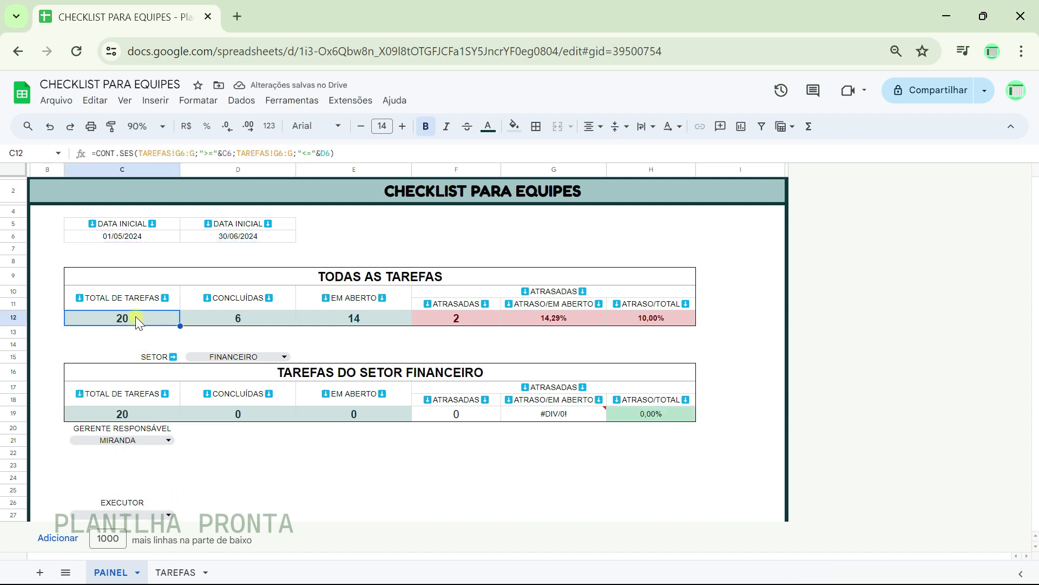
# - Extend the CONT.SES formula in C19 with a sector condition matching TAREFAS!D6:D against the dropdown cell D15
pyautogui.click(132, 417)
pyautogui.press('Return')
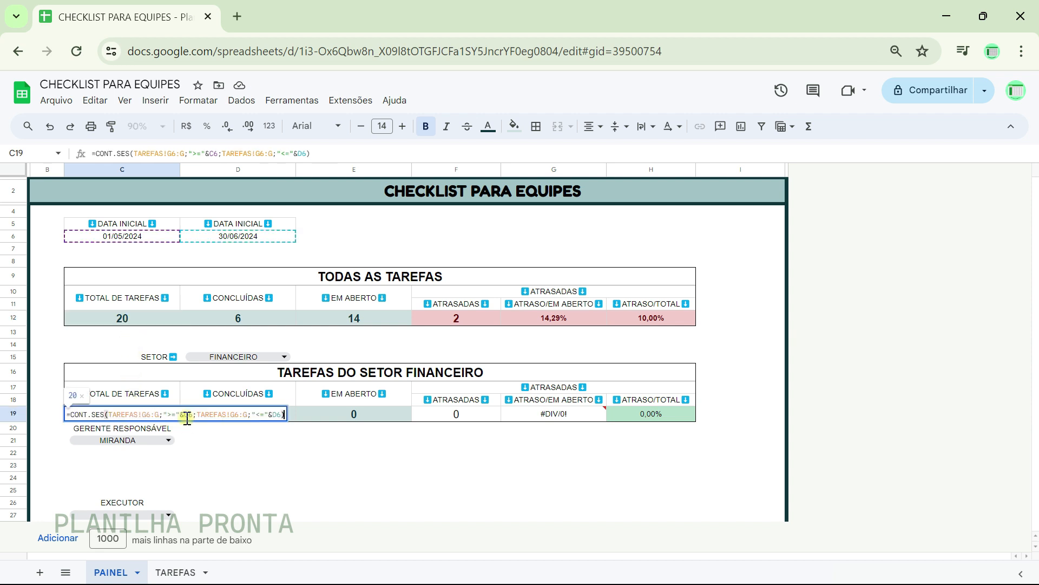
pyautogui.press('BackSpace')
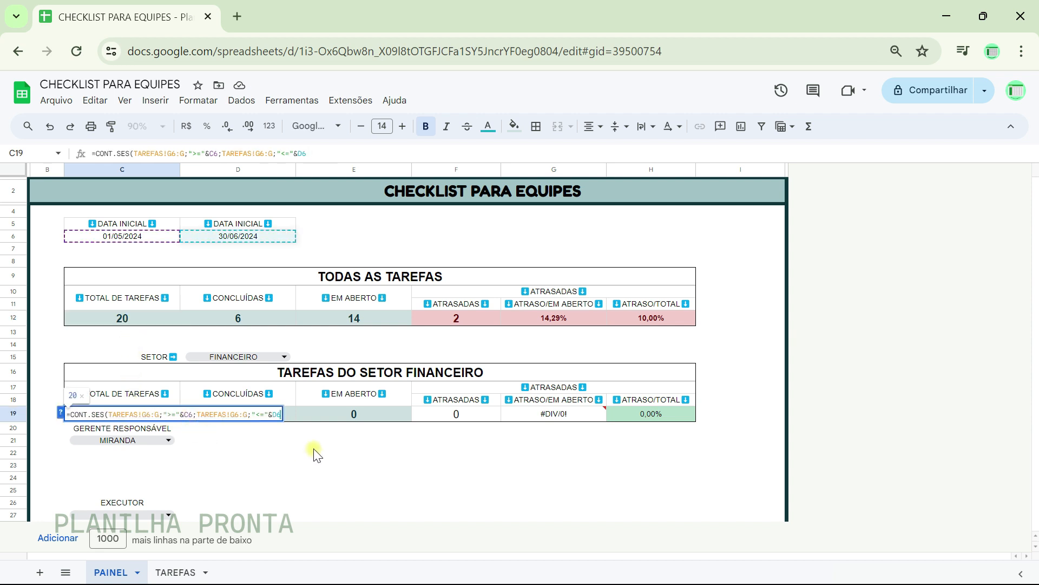
pyautogui.write(';')
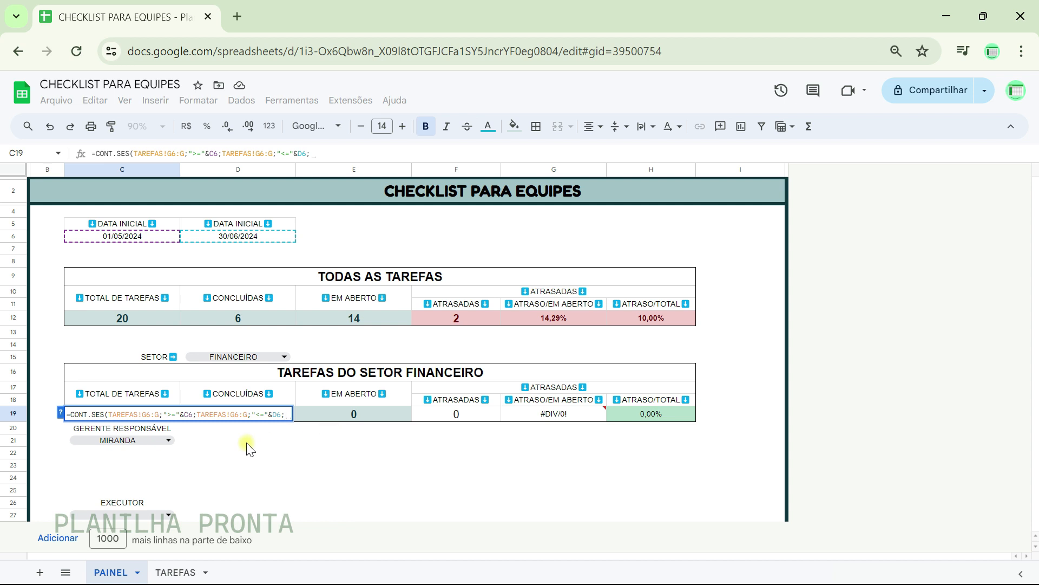
pyautogui.click(175, 572)
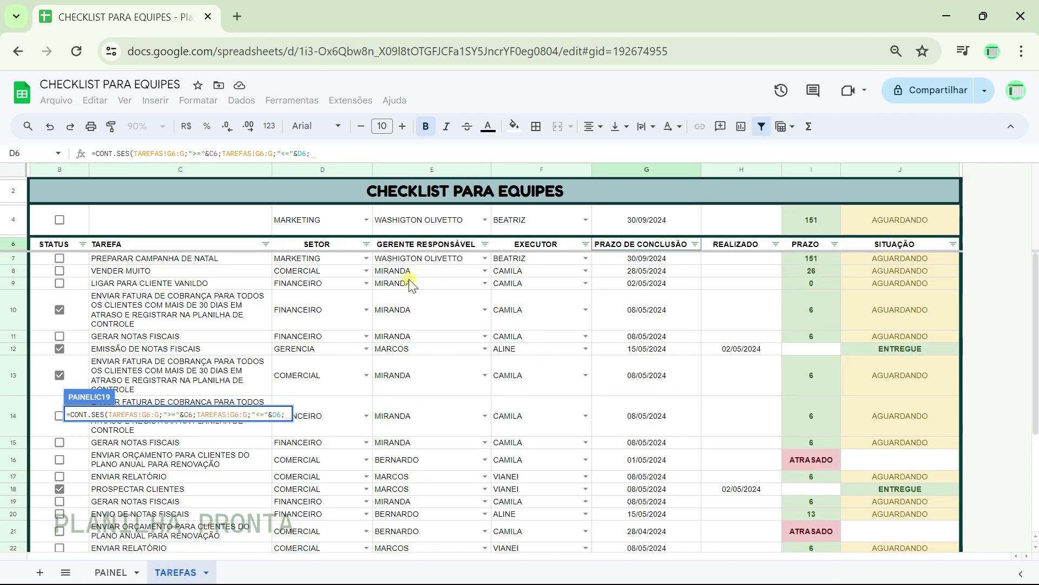
pyautogui.click(329, 244)
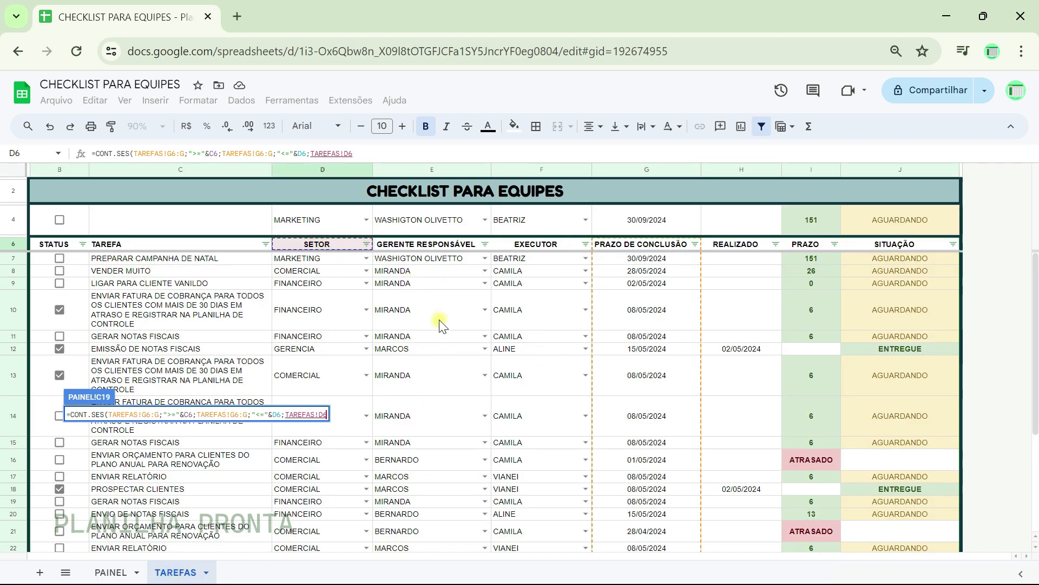
pyautogui.write(':D')
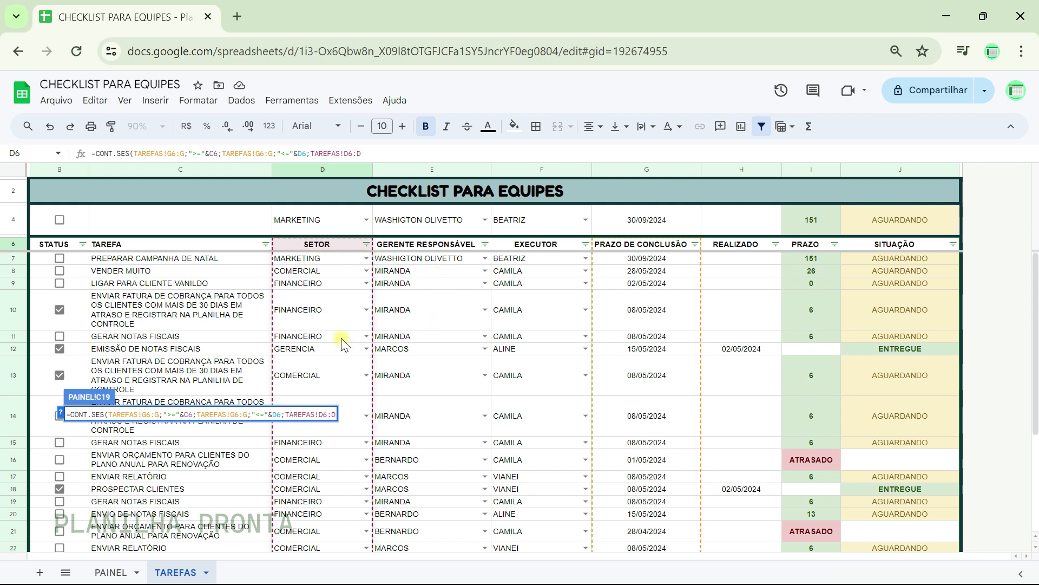
pyautogui.write(';')
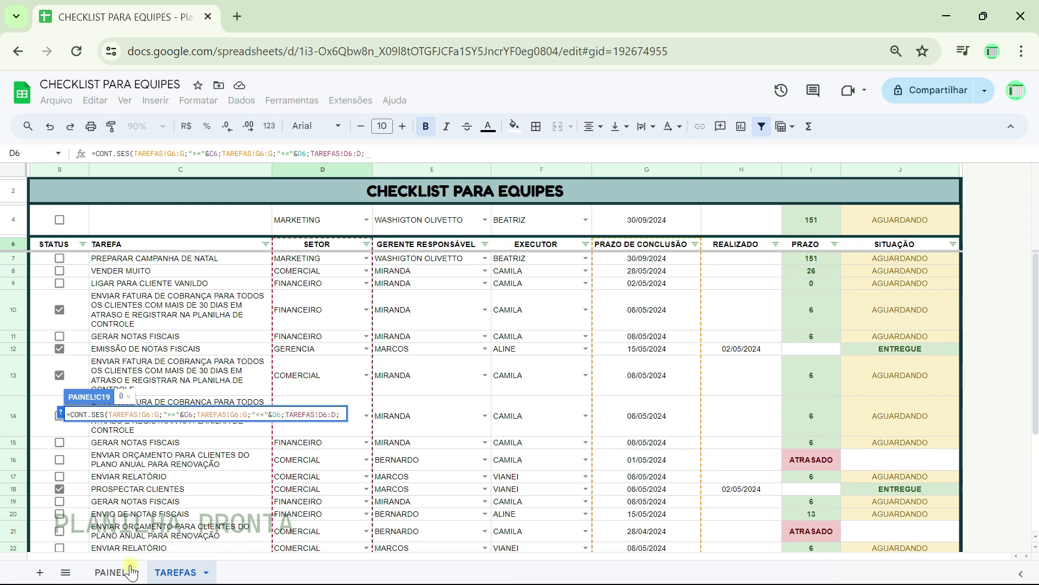
pyautogui.click(112, 573)
pyautogui.click(246, 357)
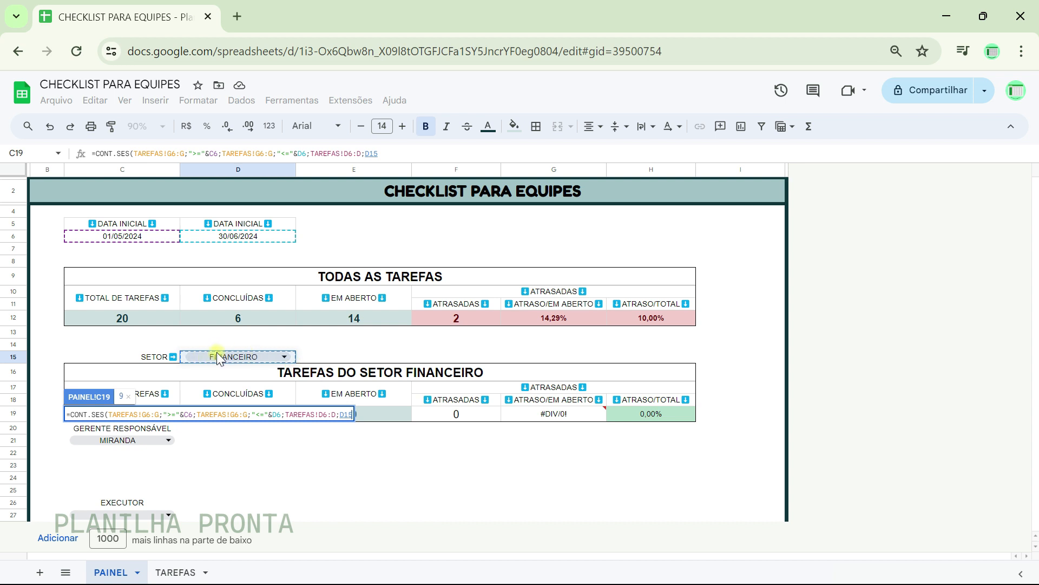
pyautogui.press('Return')
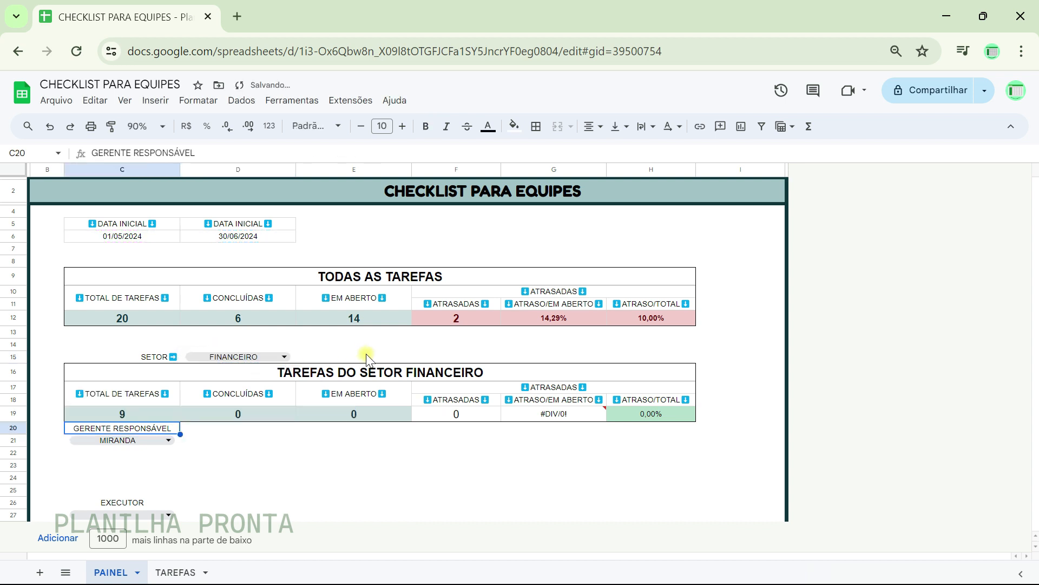
# - Review the C19 formula and check it against the SETOR column on the TAREFAS sheet, returning to PAINEL
pyautogui.press('Up')
pyautogui.press('Up')
pyautogui.press('Down')
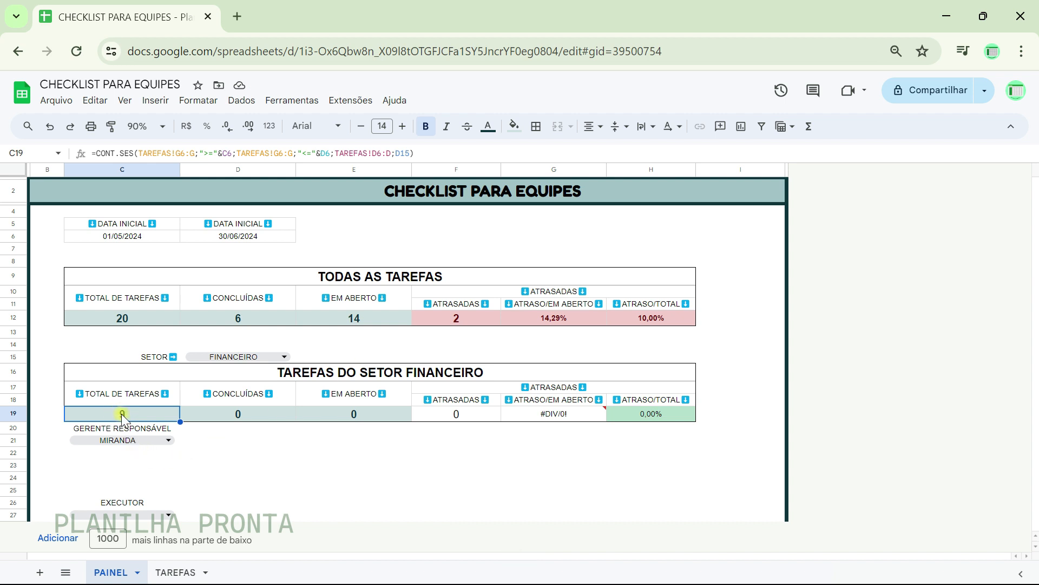
pyautogui.click(170, 572)
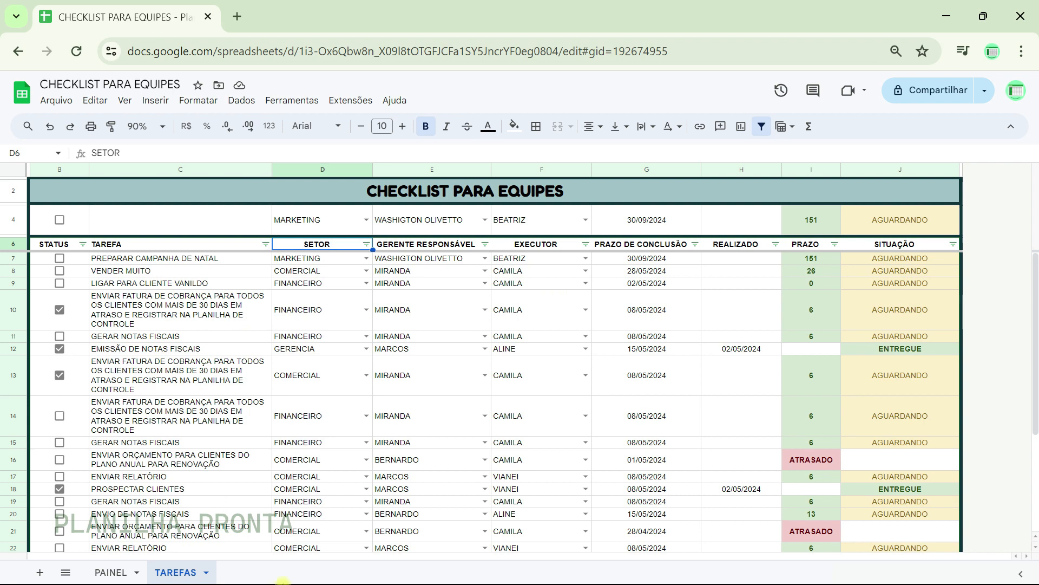
pyautogui.click(113, 572)
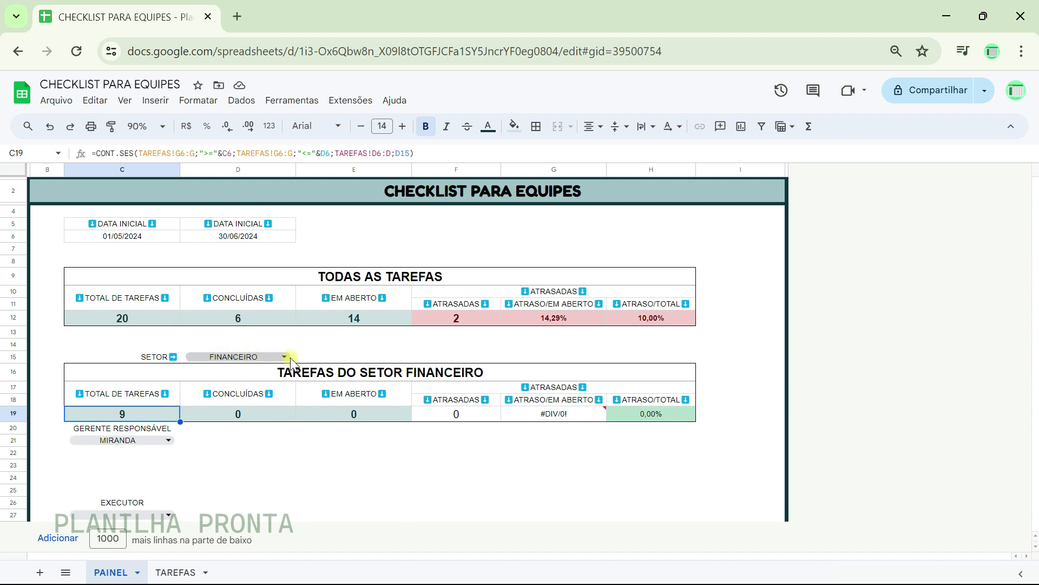
# - Set the SETOR dropdown in D15 to MARKETING and check the C19 total against the deadlines on the TAREFAS sheet
pyautogui.click(248, 358)
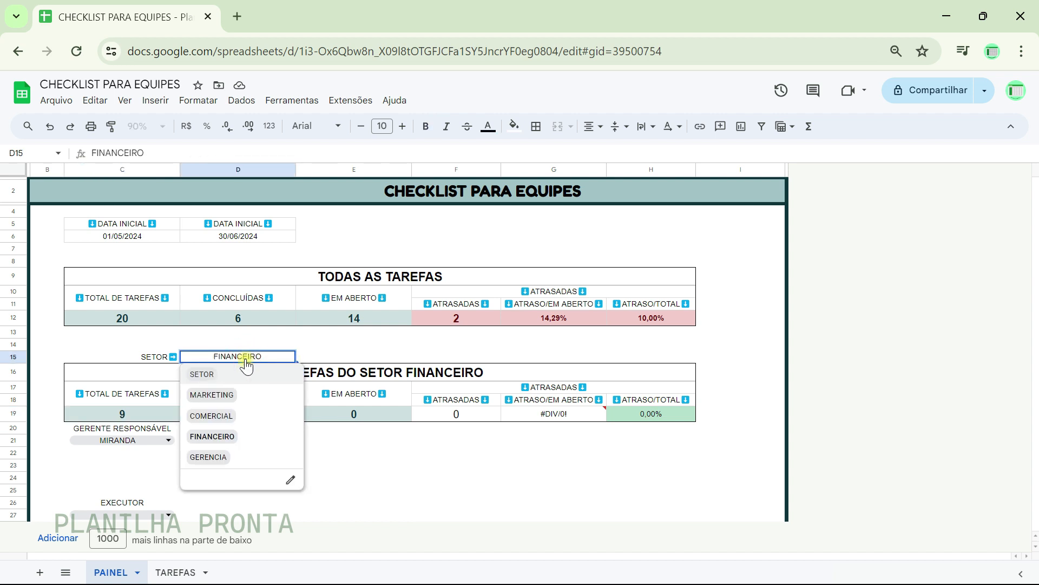
pyautogui.click(349, 344)
pyautogui.click(278, 357)
pyautogui.click(226, 395)
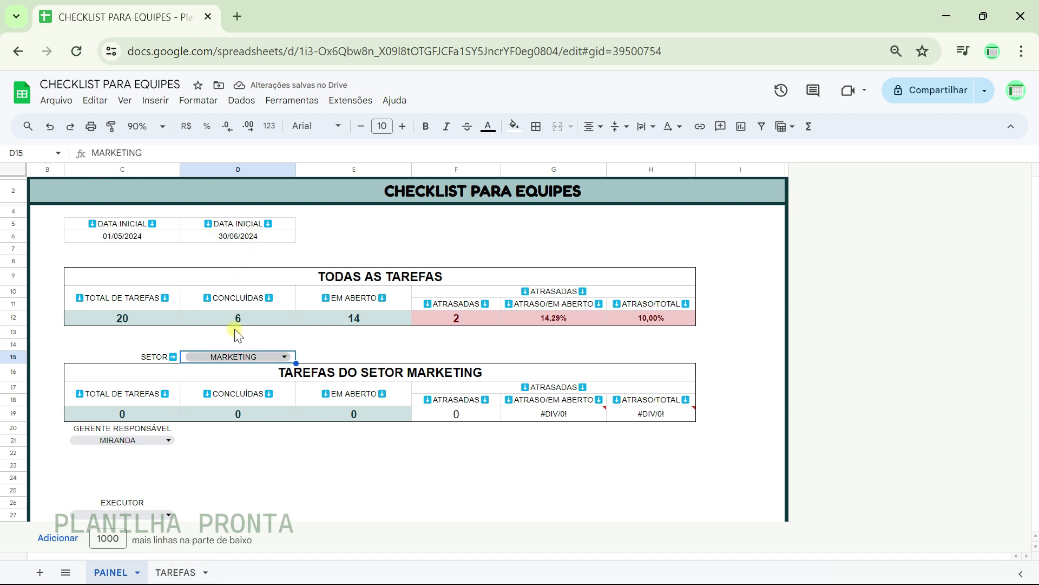
pyautogui.click(175, 572)
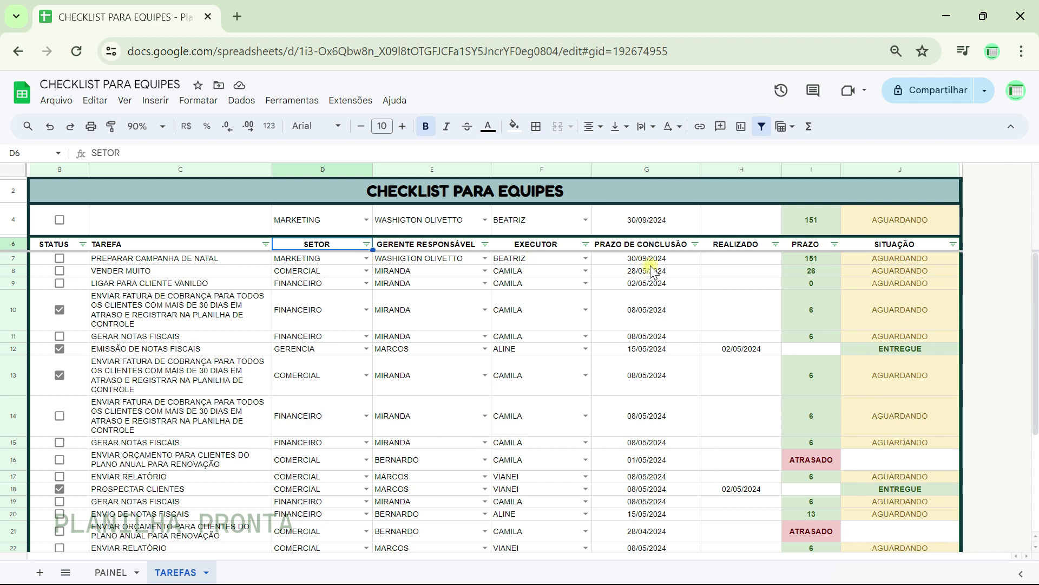
pyautogui.click(120, 572)
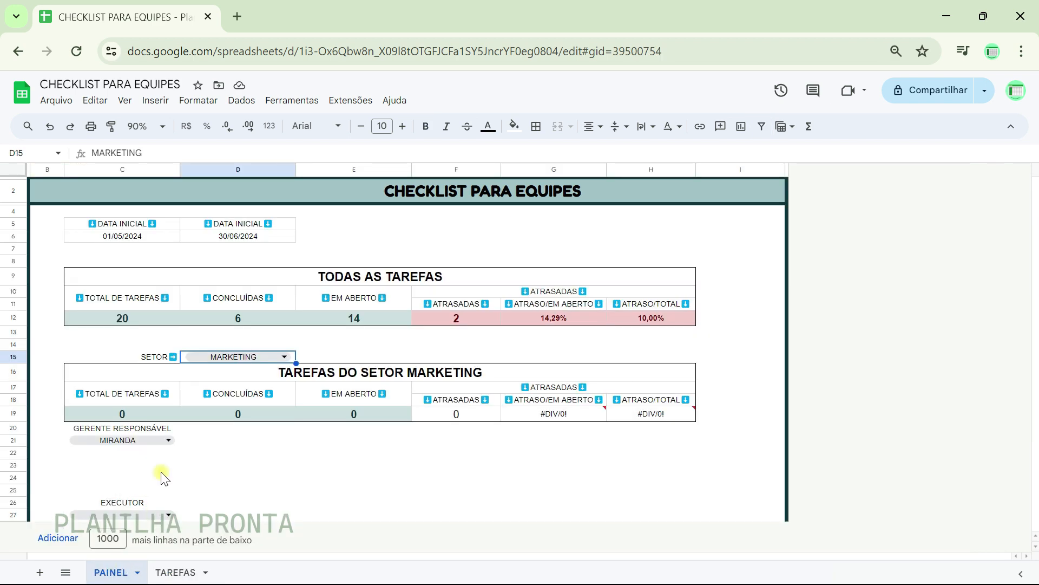
# - Test the C19 total by switching the D15 sector to COMERCIAL, FINANCEIRO and finally GERENCIA
pyautogui.click(282, 356)
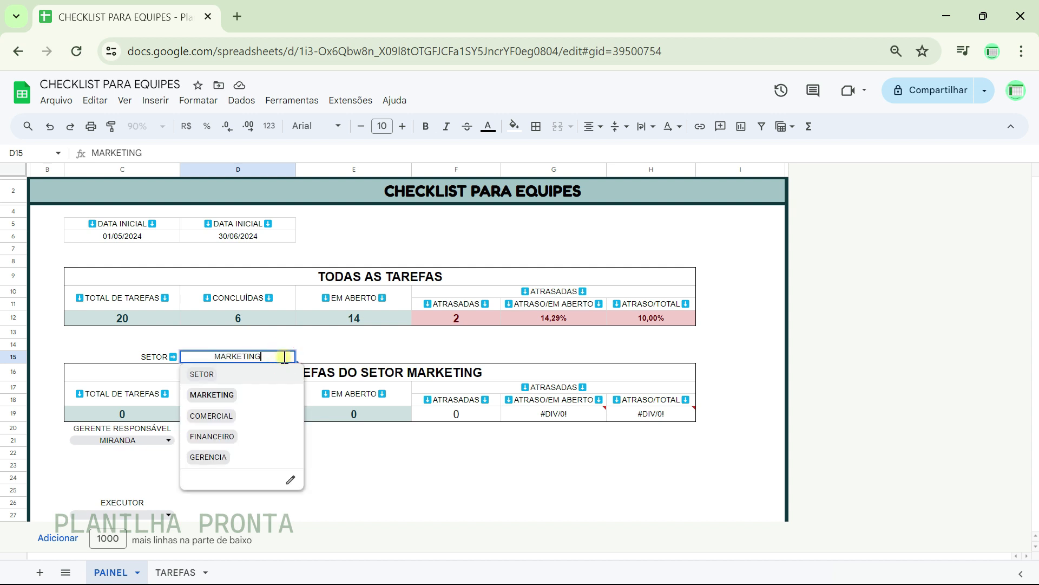
pyautogui.click(231, 418)
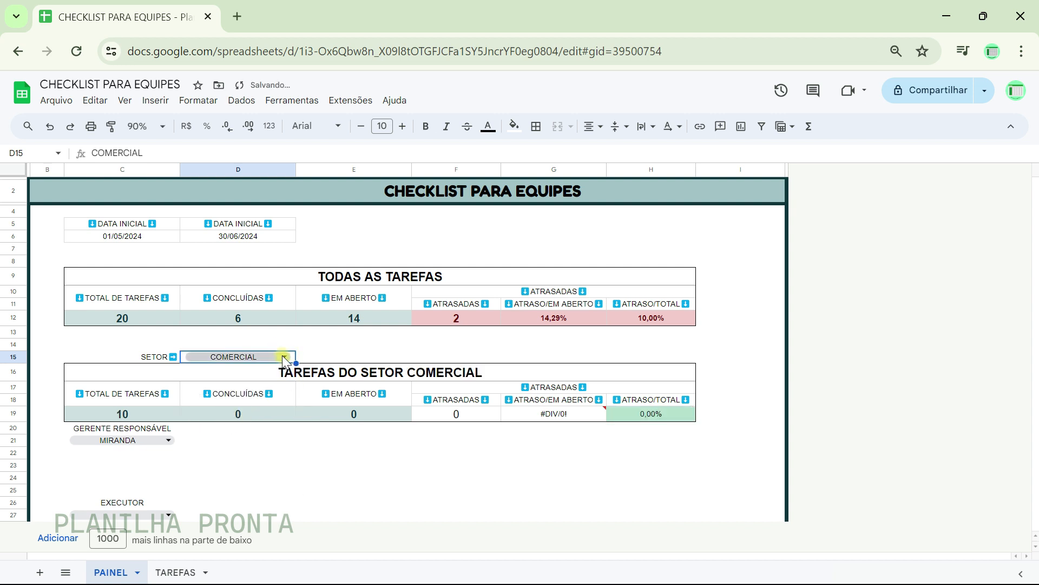
pyautogui.click(283, 356)
pyautogui.click(233, 438)
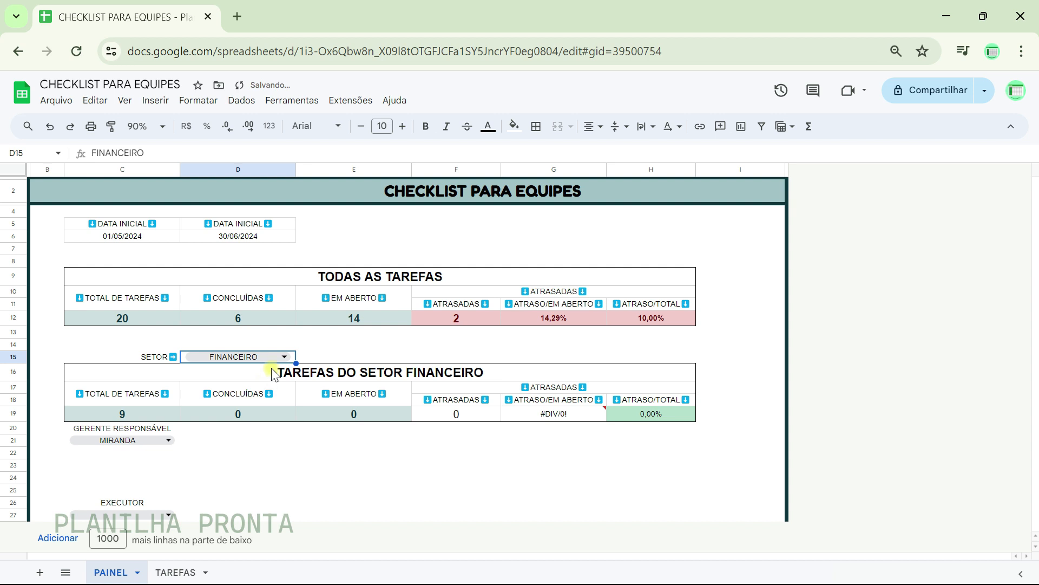
pyautogui.click(283, 356)
pyautogui.click(232, 459)
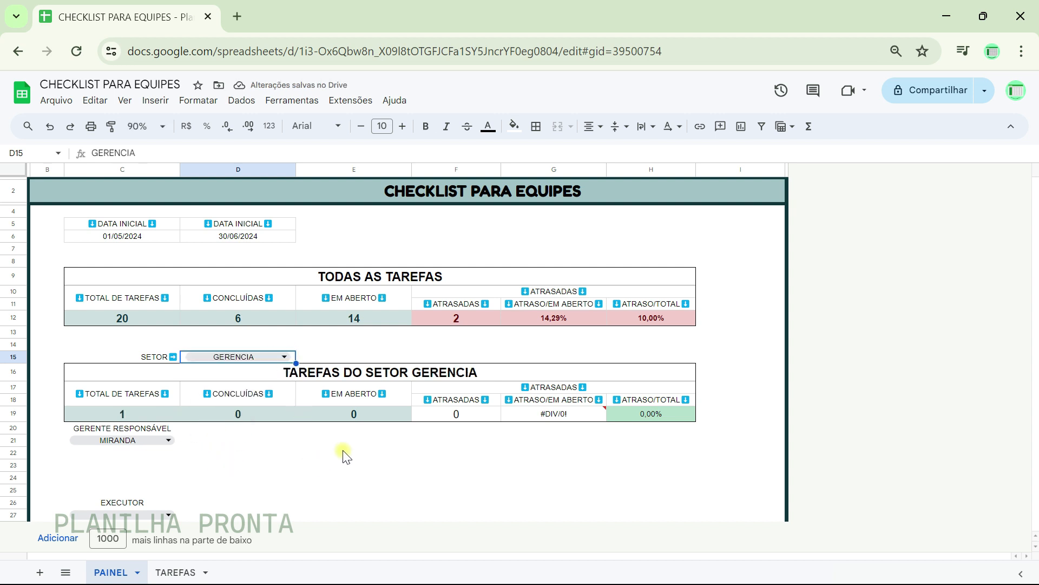
# - Compare the CONCLUÍDAS formulas in D12 and D19, and copy the full formula text from D12
pyautogui.click(245, 320)
pyautogui.click(245, 421)
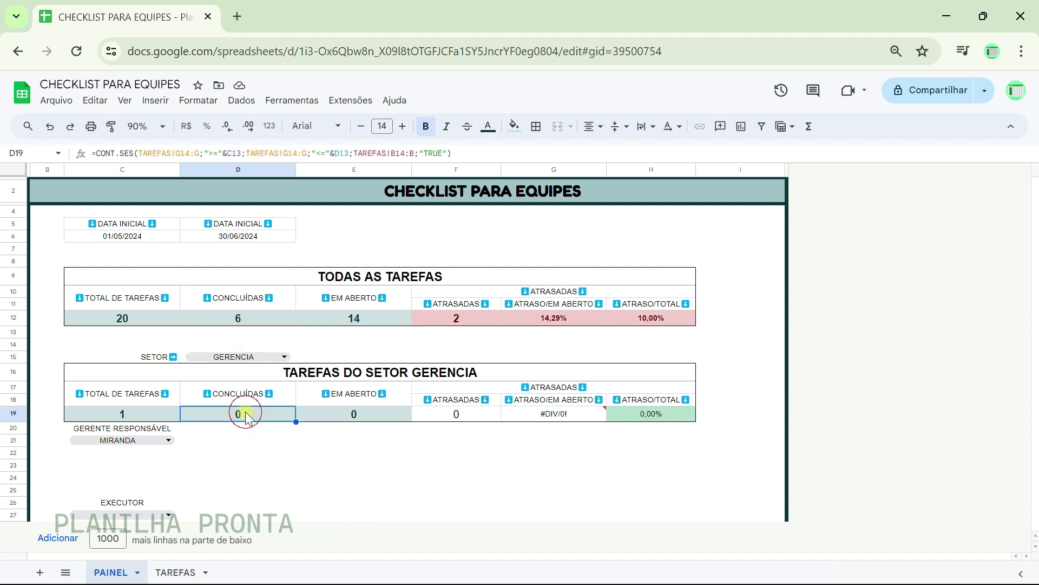
pyautogui.click(118, 407)
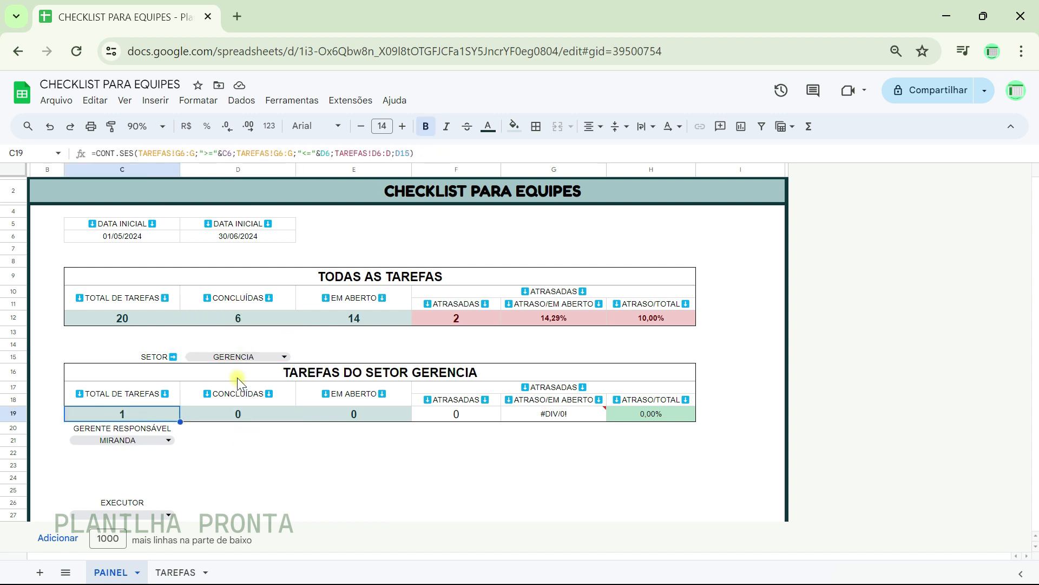
pyautogui.click(236, 319)
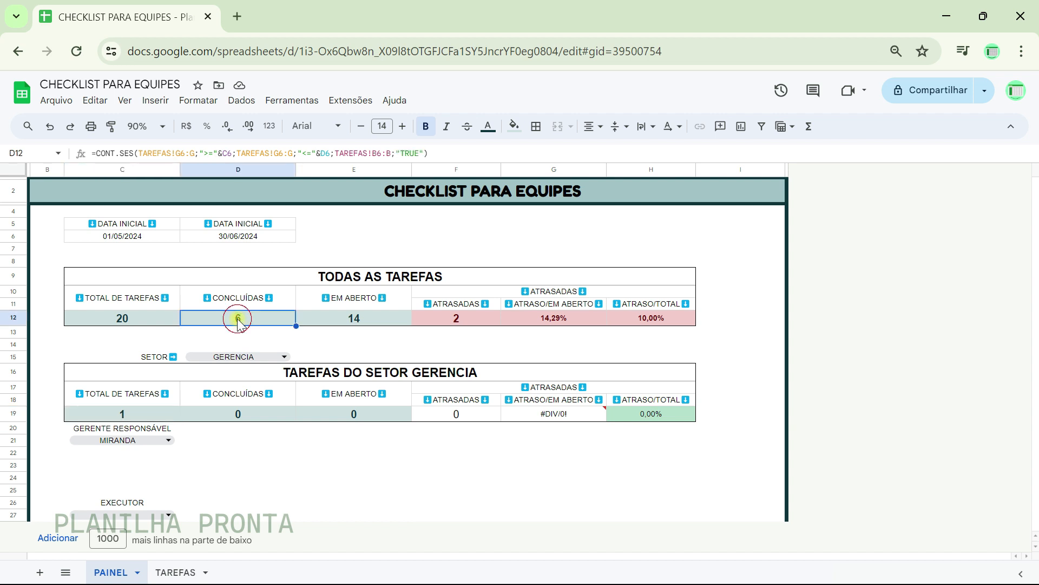
pyautogui.click(314, 153)
pyautogui.tripleClick(314, 153)
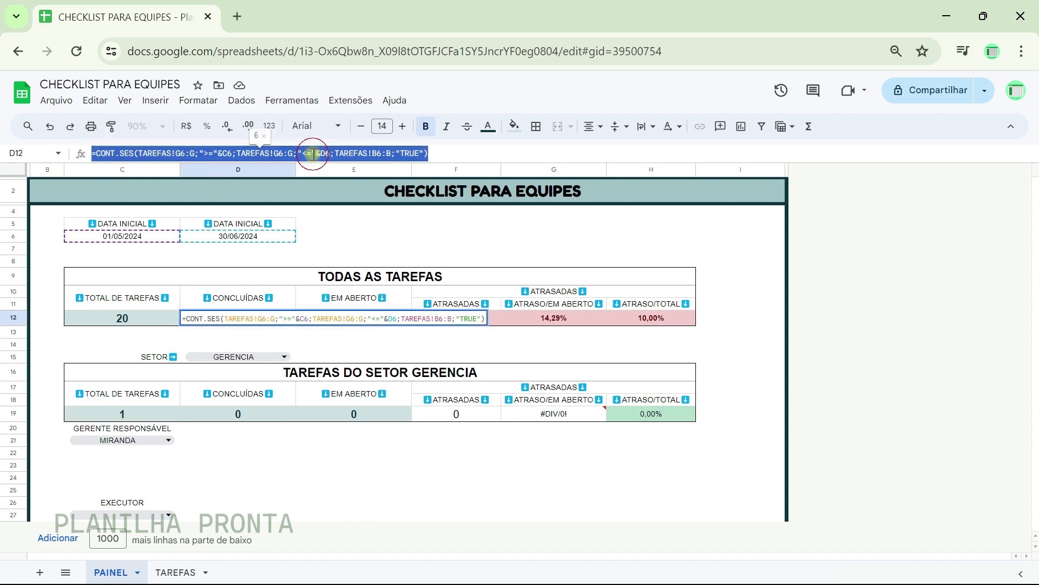
pyautogui.hotkey('ctrl', 'c')
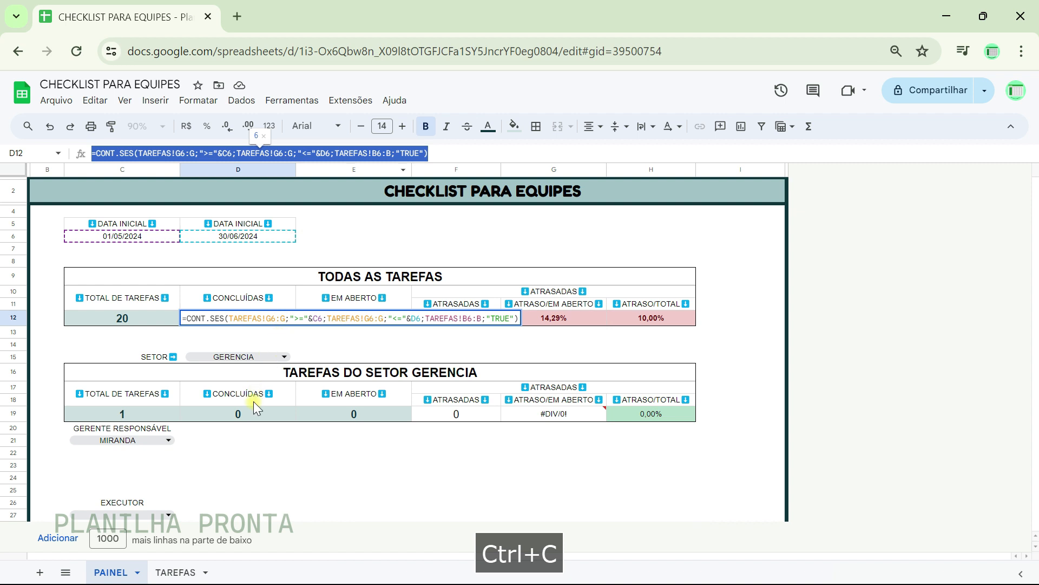
# - Clear the CONCLUÍDAS formula in D19 and paste the formula text copied from D12 in its place
pyautogui.click(246, 416)
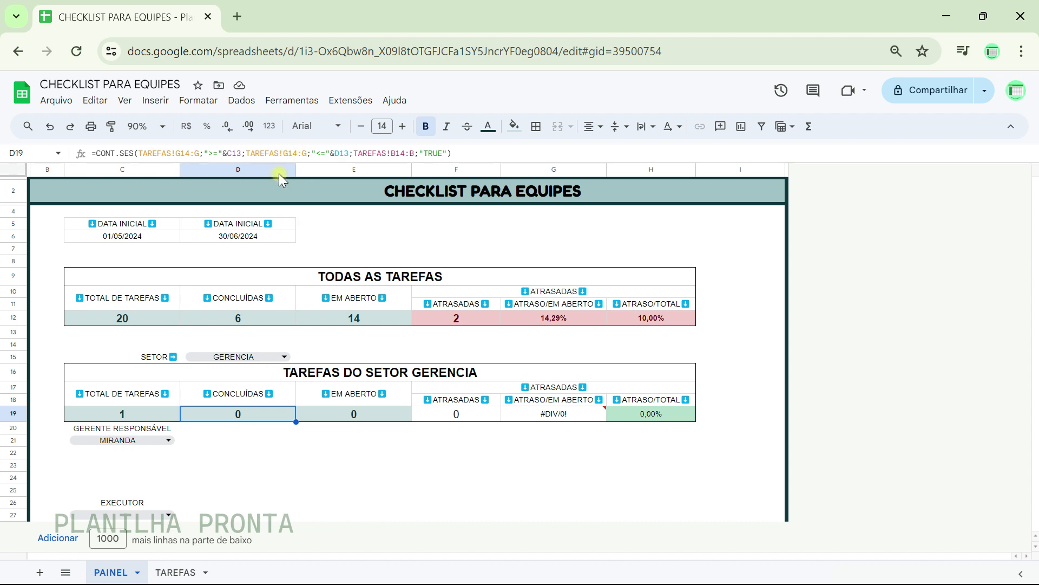
pyautogui.press('Delete')
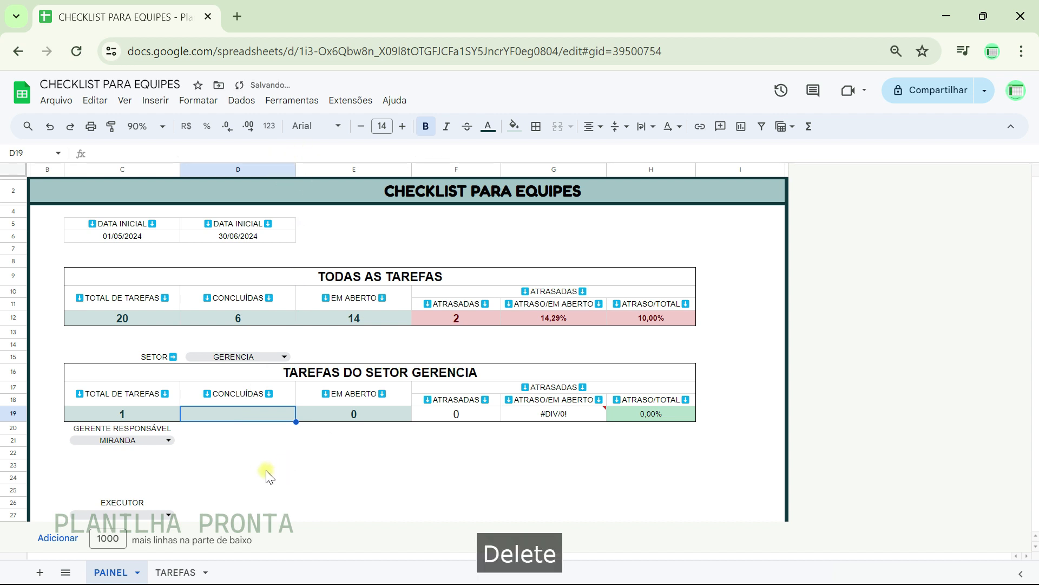
pyautogui.press('Return')
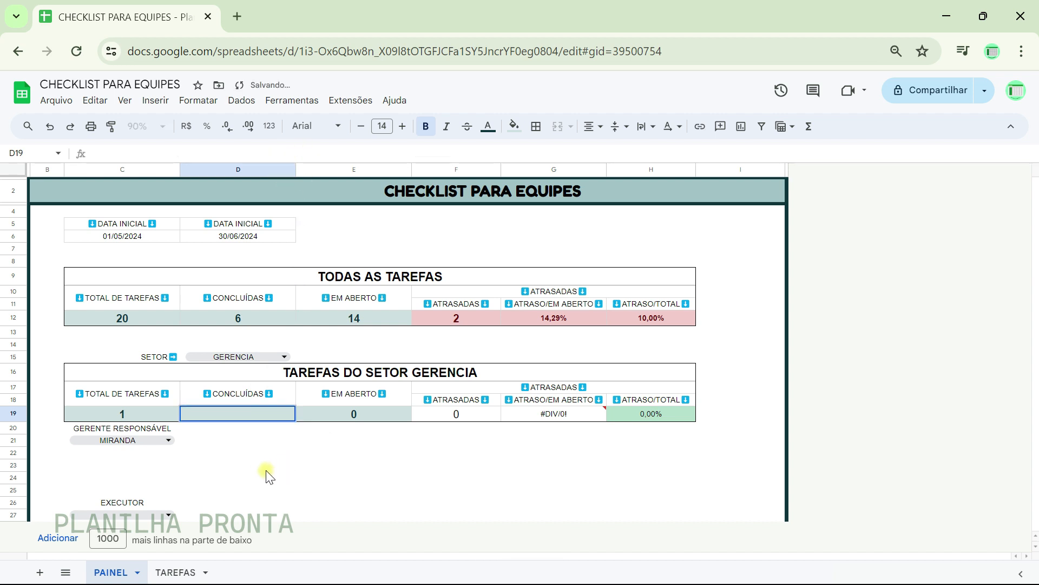
pyautogui.hotkey('ctrl', 'v')
# - Extend the CONT.SES formula in D19 with a sector condition matching TAREFAS!D6:D against the dropdown cell D15
pyautogui.press('BackSpace')
pyautogui.write(';')
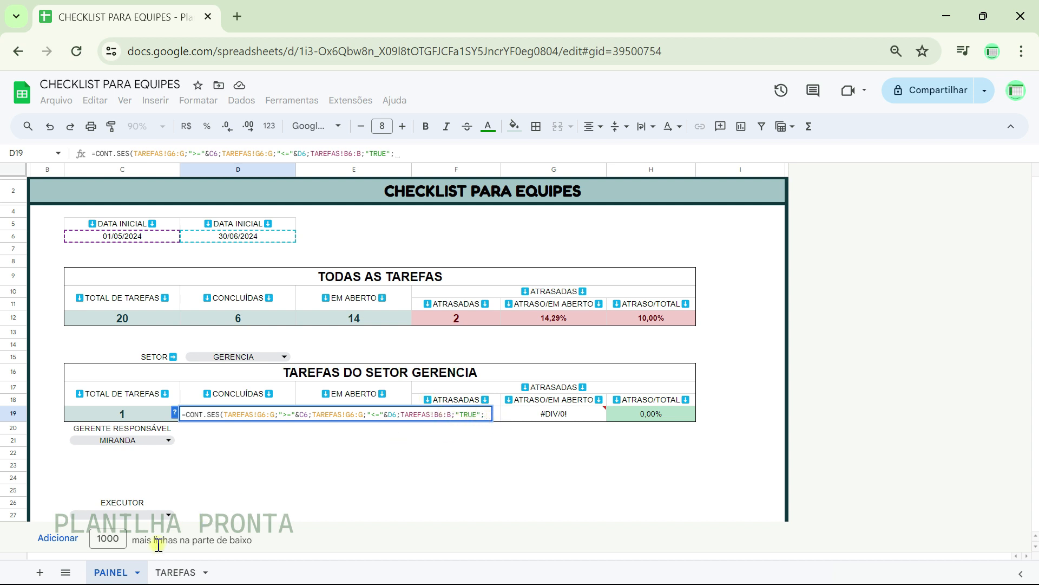
pyautogui.click(175, 572)
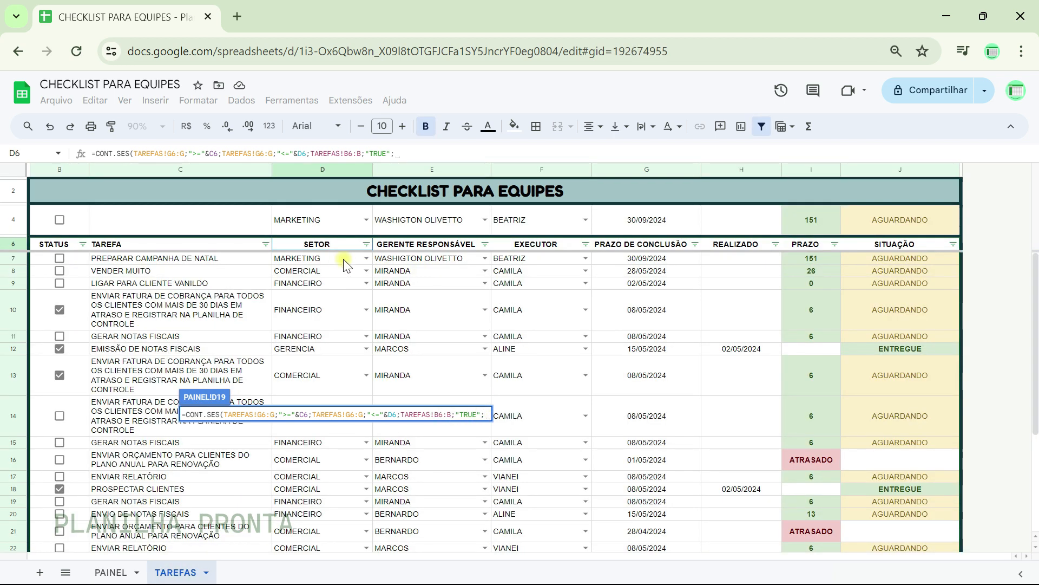
pyautogui.click(335, 246)
pyautogui.write(':')
pyautogui.write('D6:D')
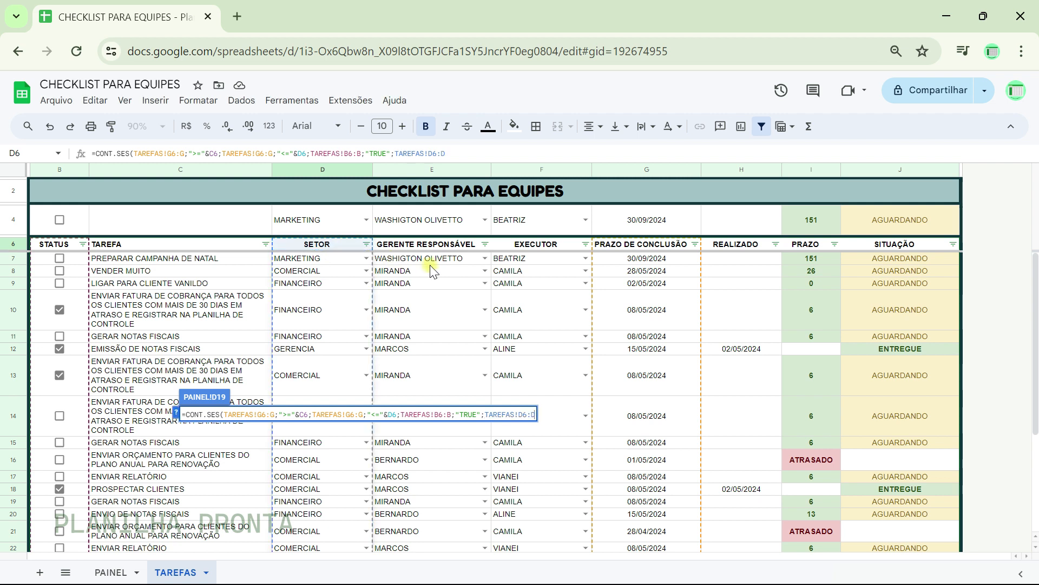
pyautogui.write(';')
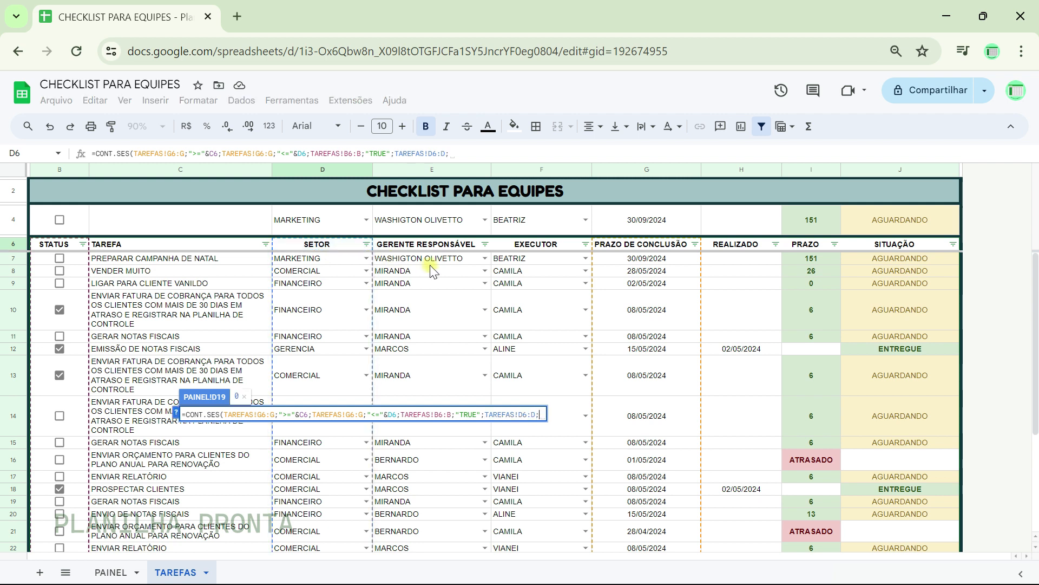
pyautogui.click(111, 572)
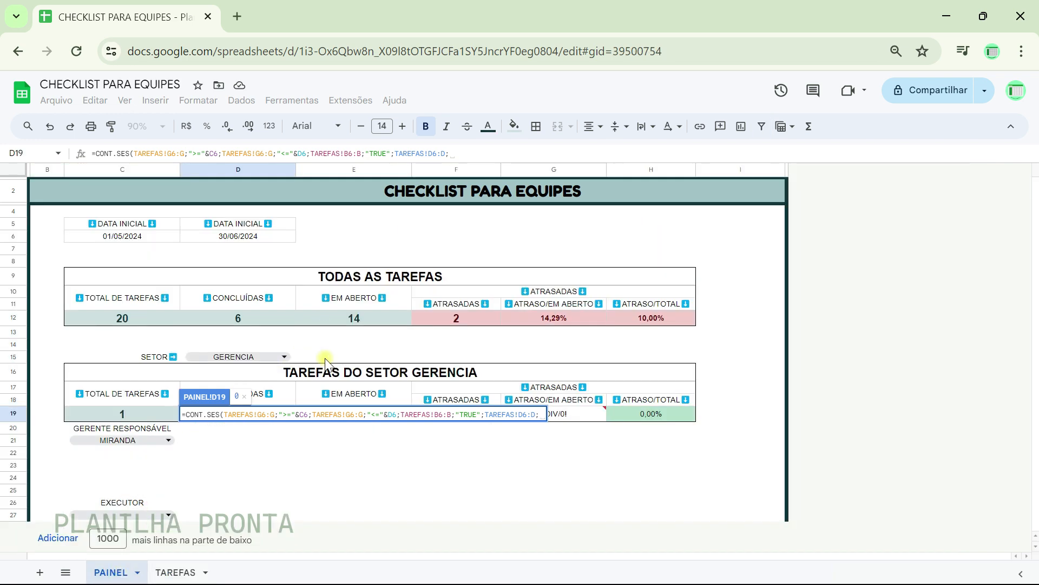
pyautogui.click(246, 359)
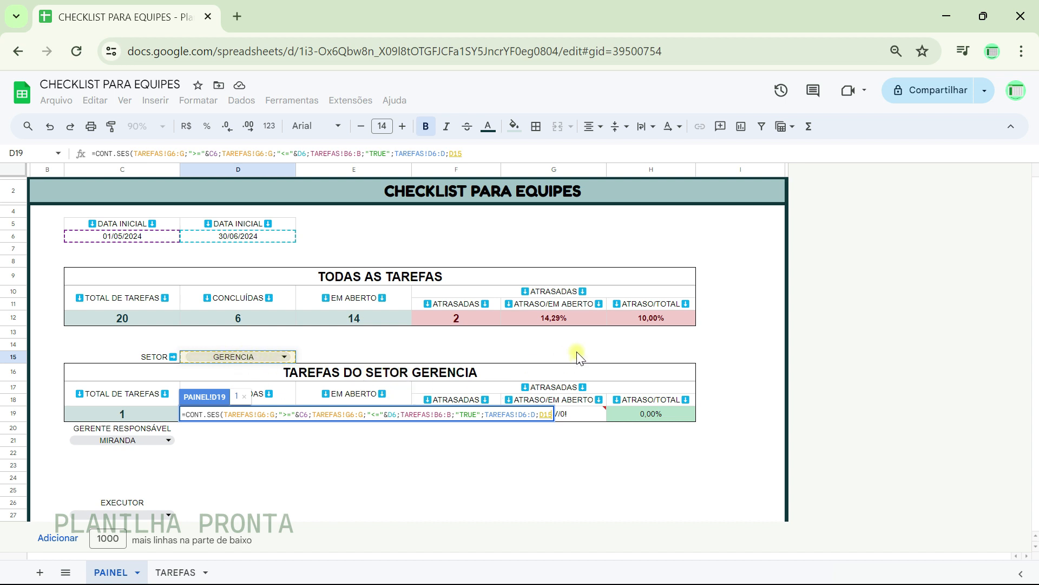
pyautogui.press('Return')
pyautogui.click(262, 415)
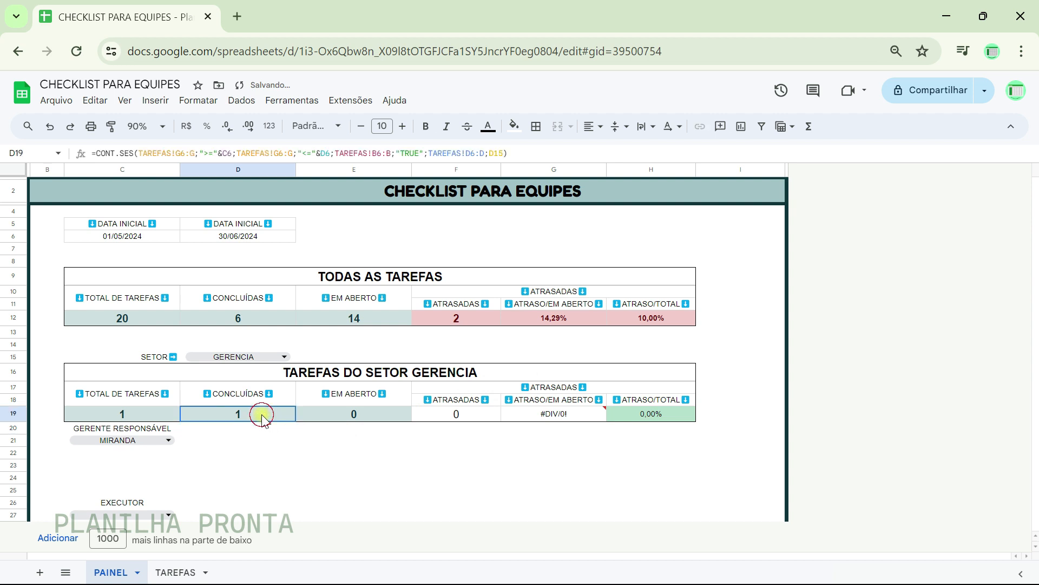
# - Replace the EM ABERTO formula in E19 with the full formula text copied from E12
pyautogui.click(363, 318)
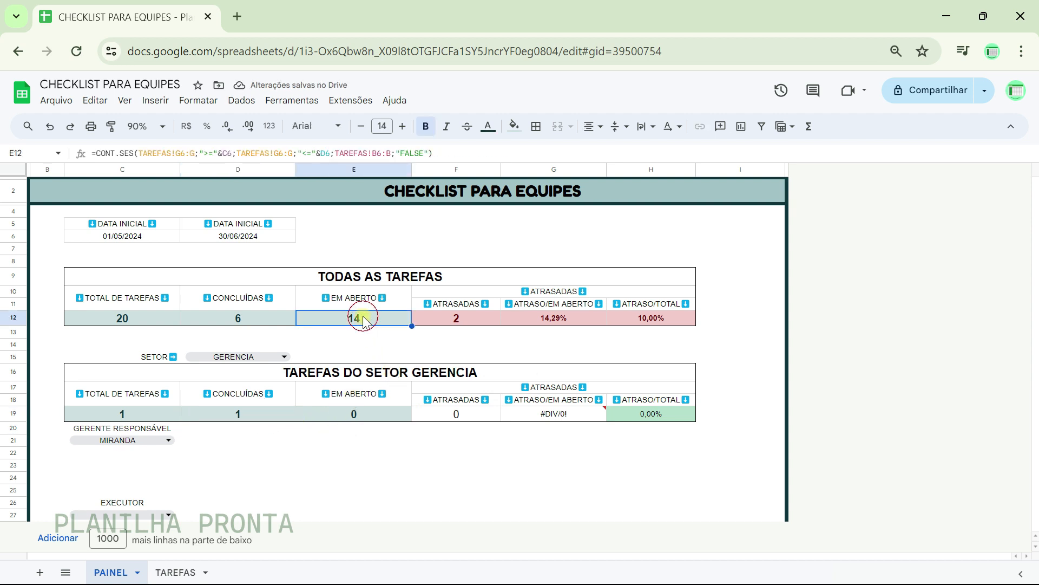
pyautogui.doubleClick(364, 319)
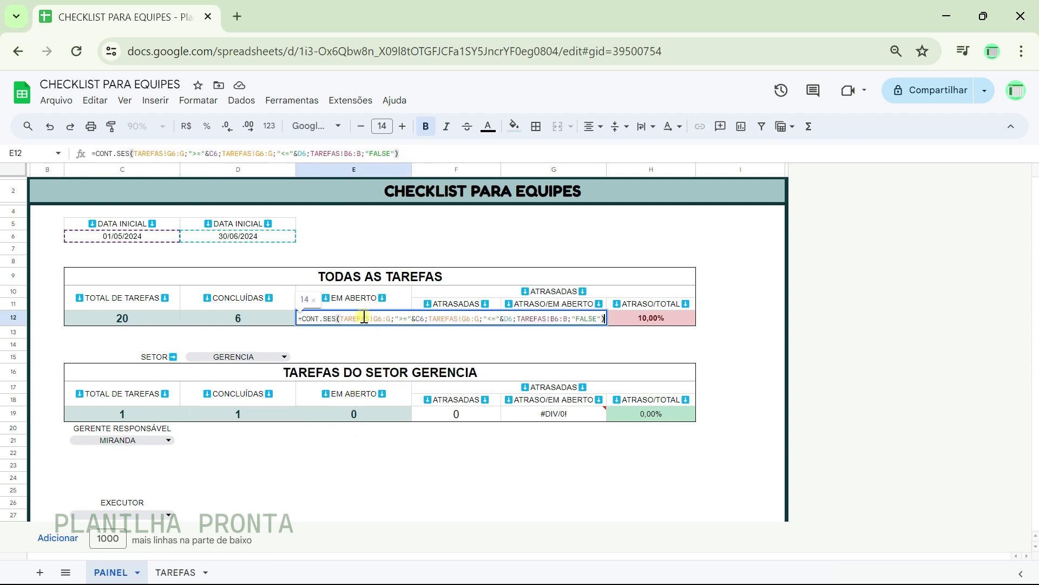
pyautogui.hotkey('ctrl', 'a')
pyautogui.hotkey('ctrl', 'c')
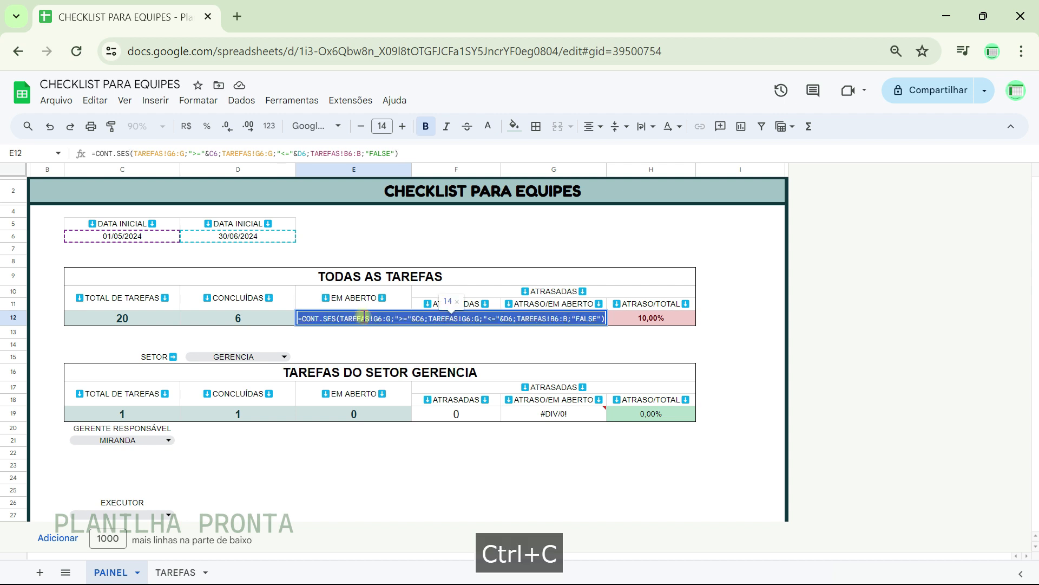
pyautogui.press('Return')
pyautogui.click(365, 418)
pyautogui.press('Delete')
pyautogui.doubleClick(366, 416)
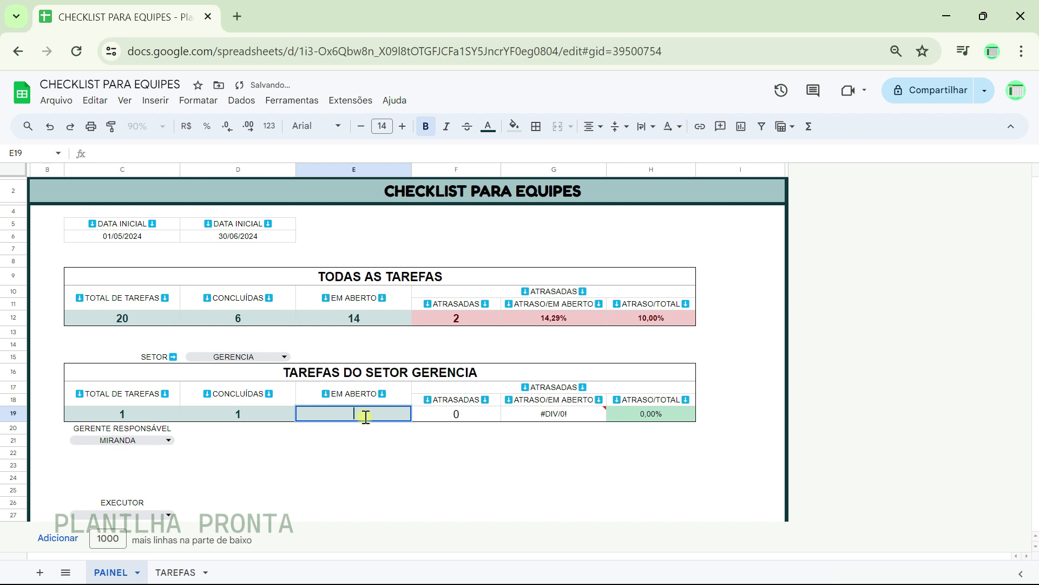
pyautogui.hotkey('ctrl', 'v')
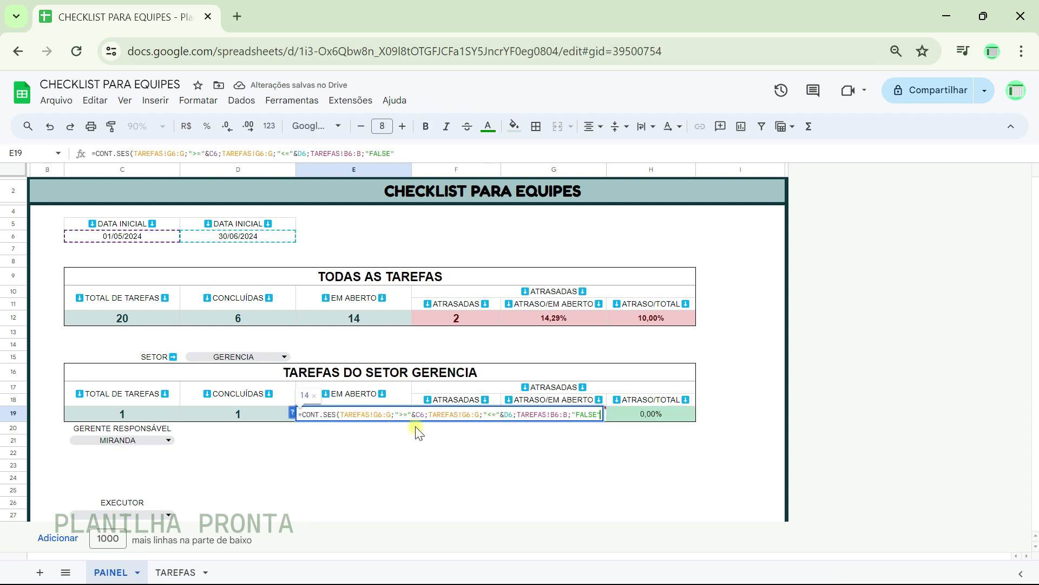
# - Extend the CONT.SES formula in E19 with a sector condition matching TAREFAS!D6:D against the dropdown cell D15
pyautogui.write(';')
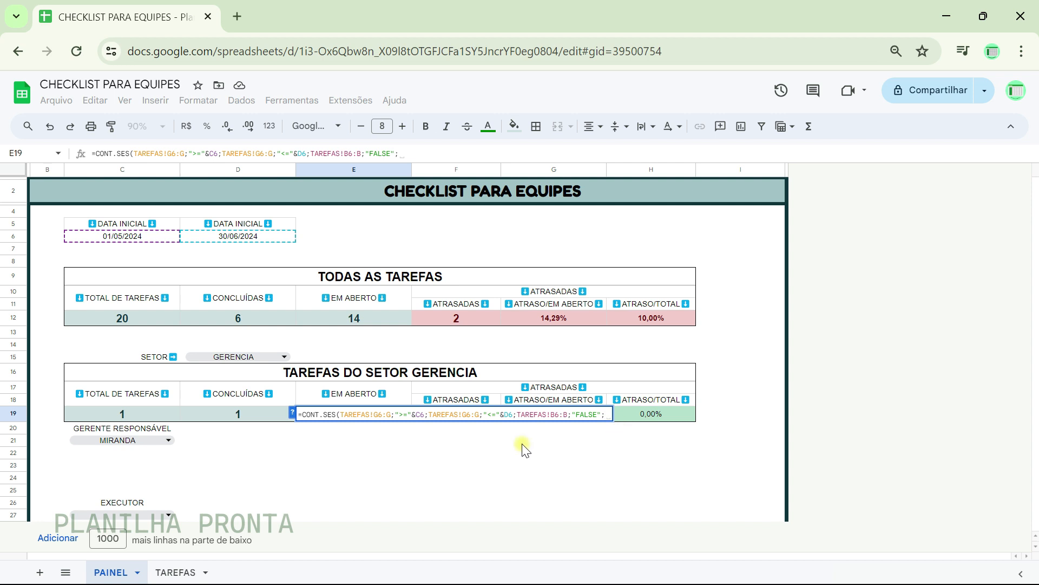
pyautogui.click(175, 572)
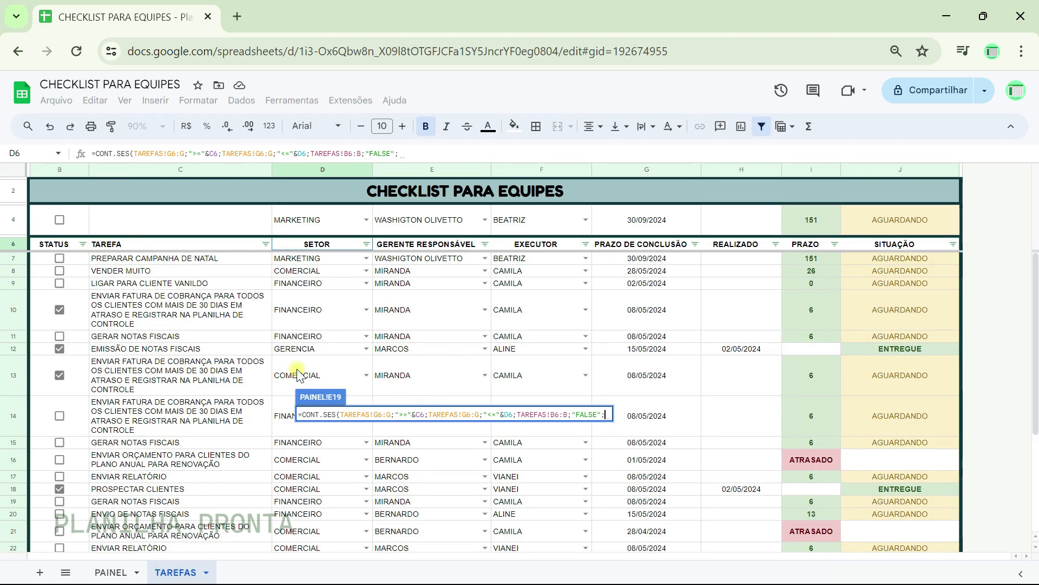
pyautogui.click(318, 245)
pyautogui.write(':')
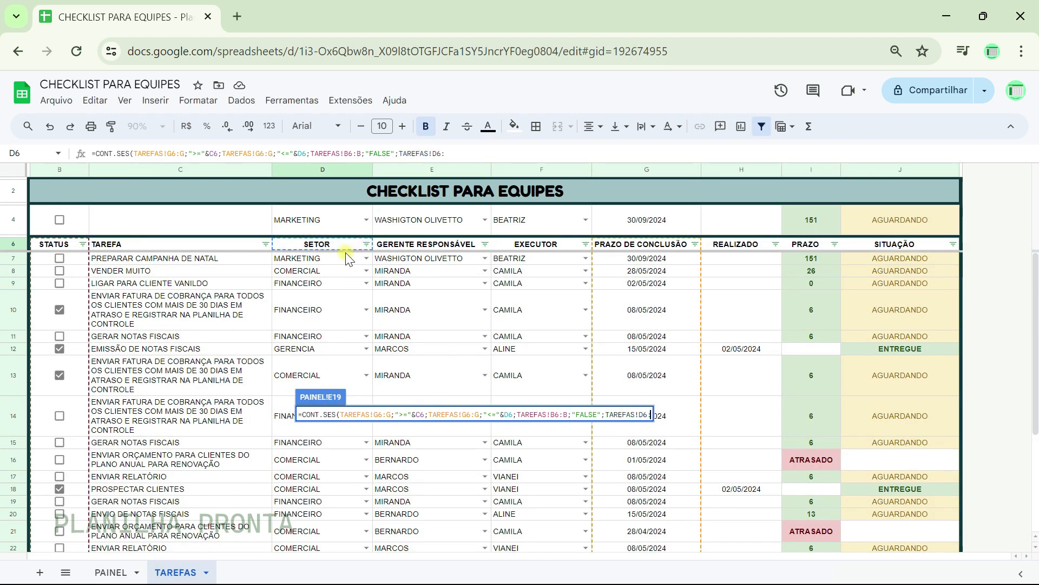
pyautogui.write('D')
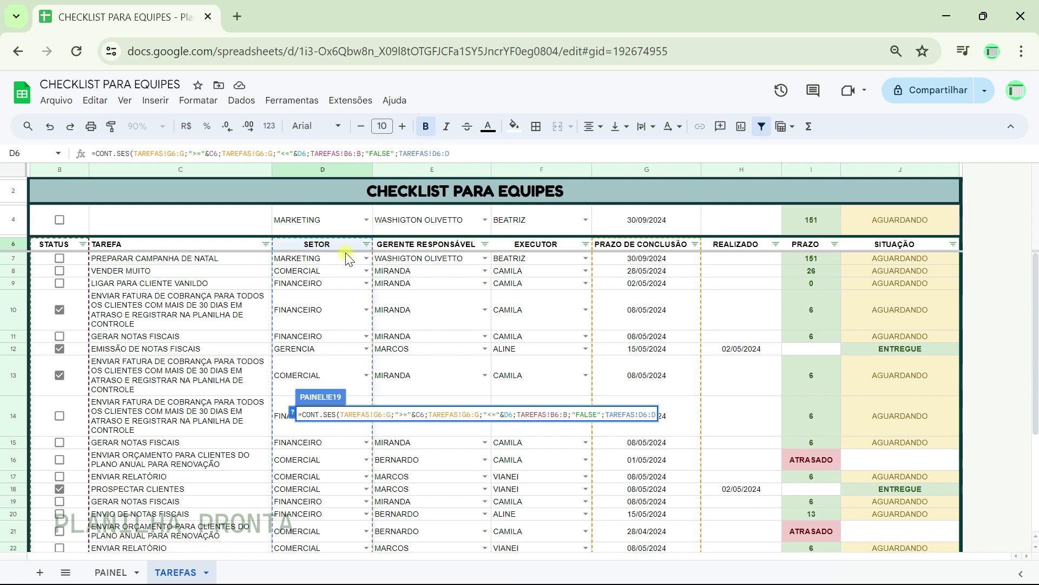
pyautogui.write(';')
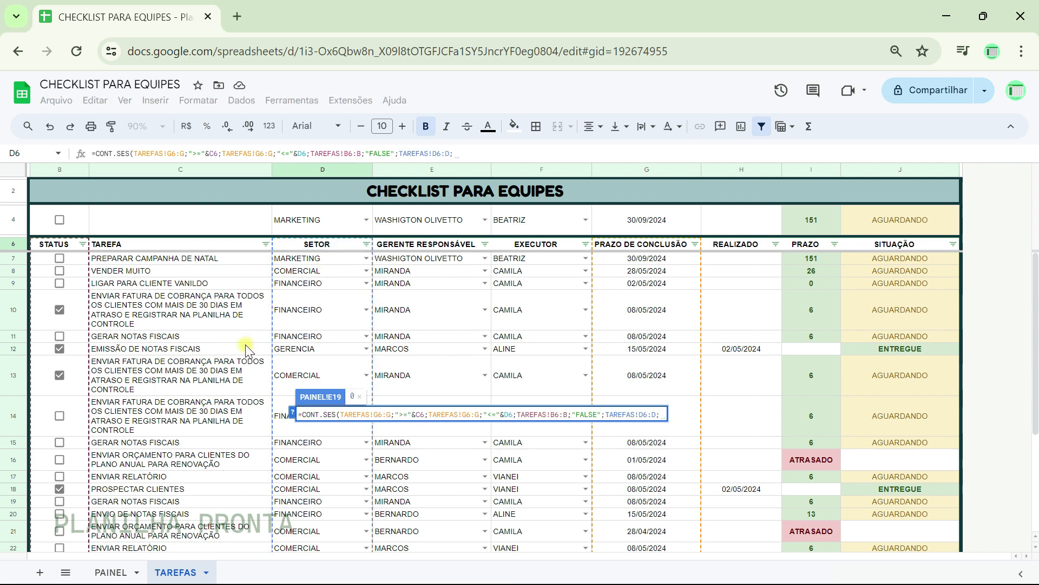
pyautogui.click(111, 573)
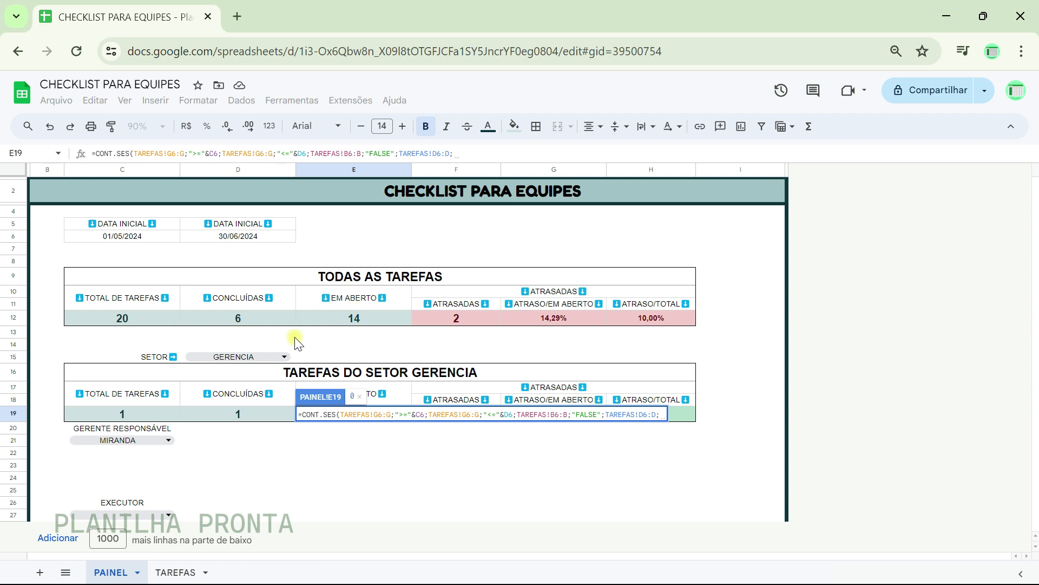
pyautogui.click(240, 358)
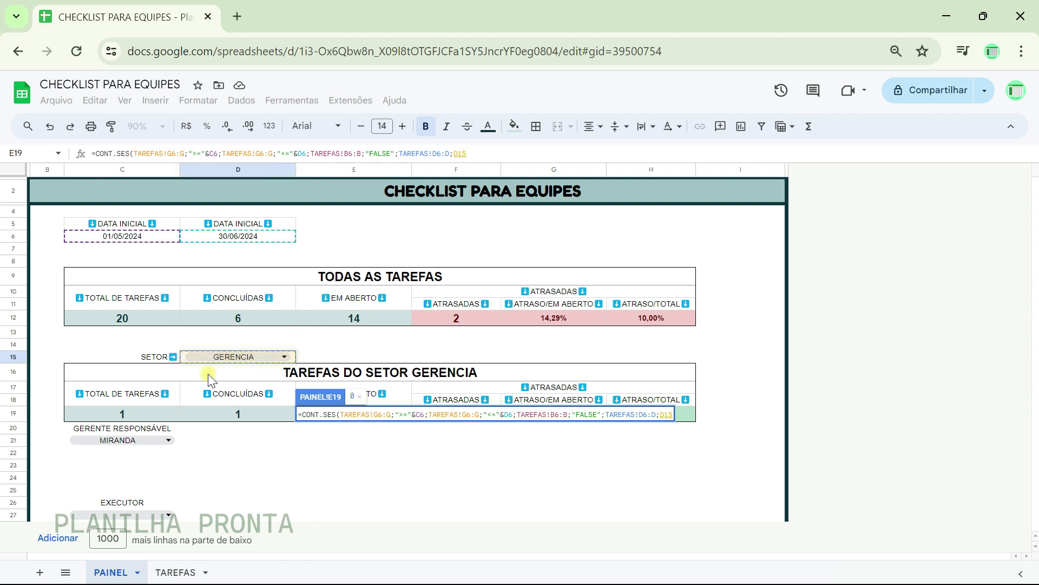
pyautogui.press('Return')
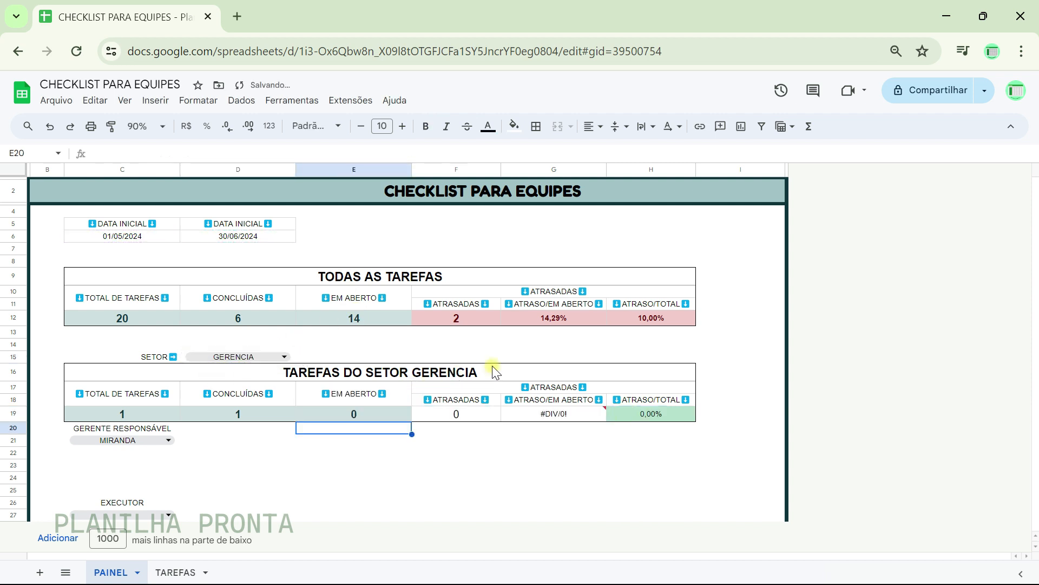
# - Copy the full text of the ATRASADAS formula in F12 of the TODAS AS TAREFAS table
pyautogui.press('Up')
pyautogui.press('Right')
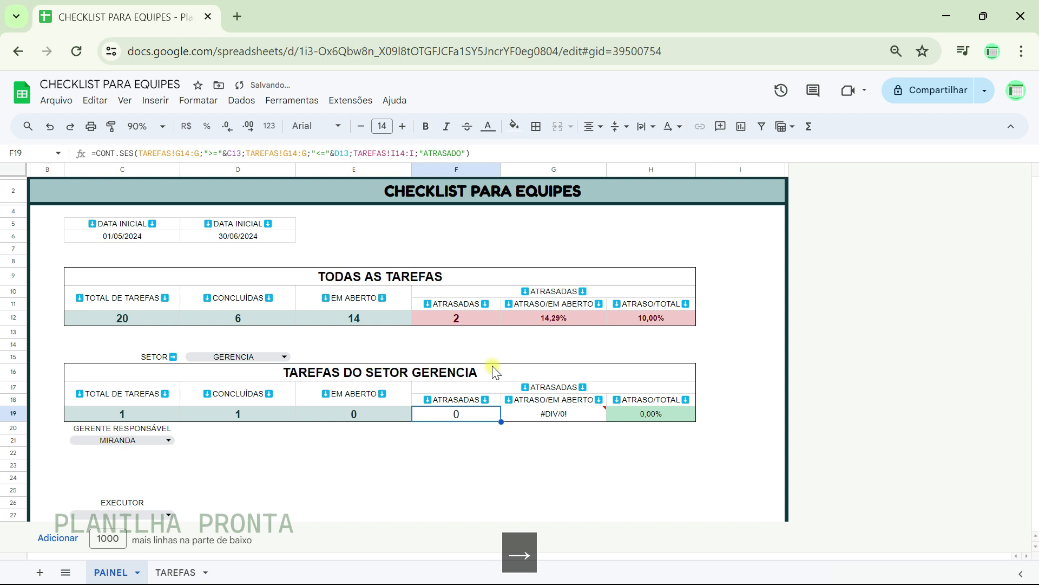
pyautogui.click(462, 323)
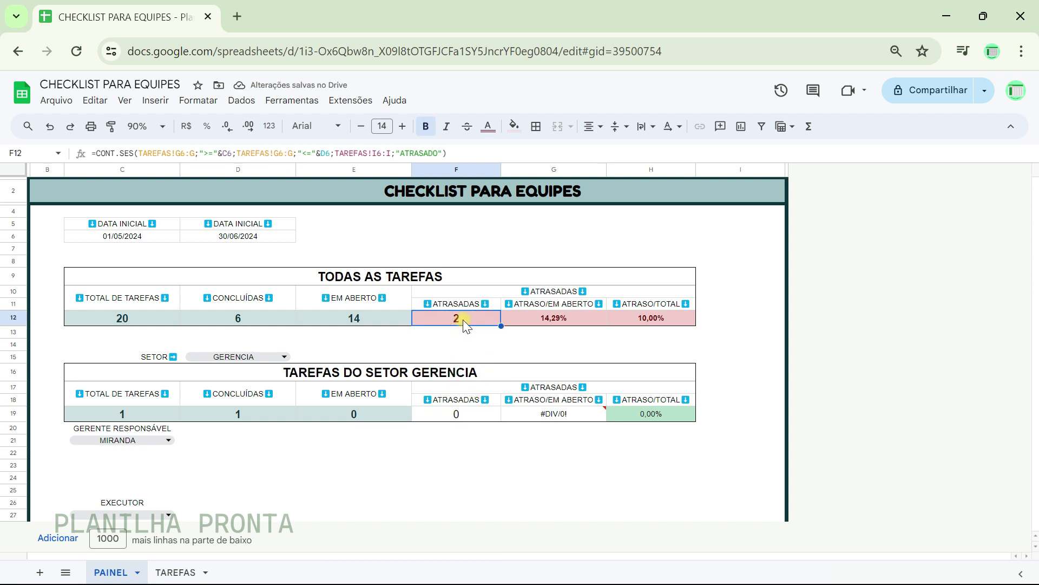
pyautogui.doubleClick(463, 320)
pyautogui.hotkey('ctrl', 'a')
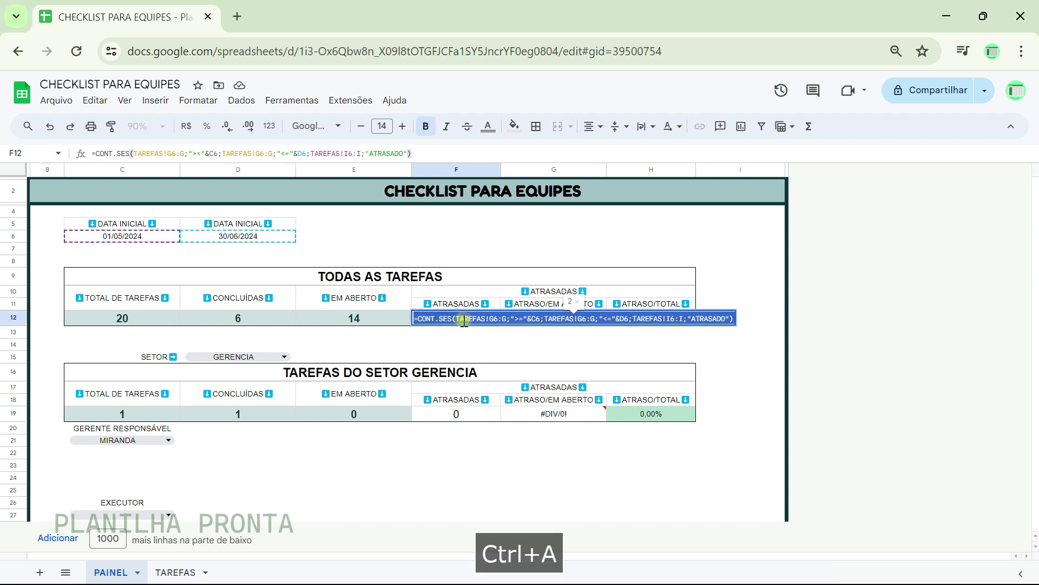
pyautogui.hotkey('ctrl', 'c')
pyautogui.press('Escape')
# - Clear the ATRASADAS formula in F19 and paste the formula text copied from F12 in its place
pyautogui.press('Down')
pyautogui.press('Down')
pyautogui.press('Down')
pyautogui.press('Down')
pyautogui.press('Down')
pyautogui.press('Down')
pyautogui.press('Down')
pyautogui.press('Delete')
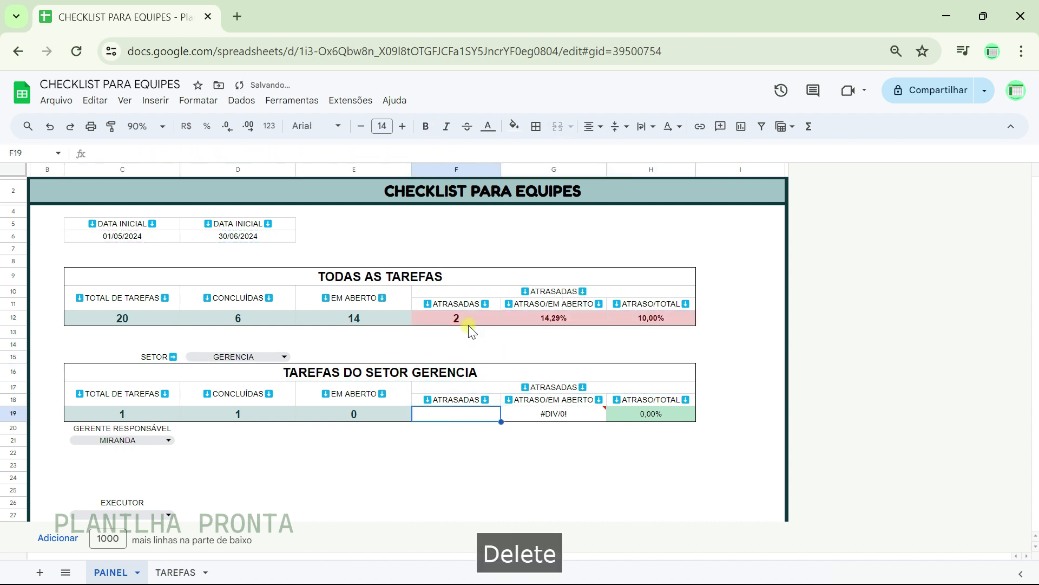
pyautogui.press('Return')
pyautogui.hotkey('ctrl', 'v')
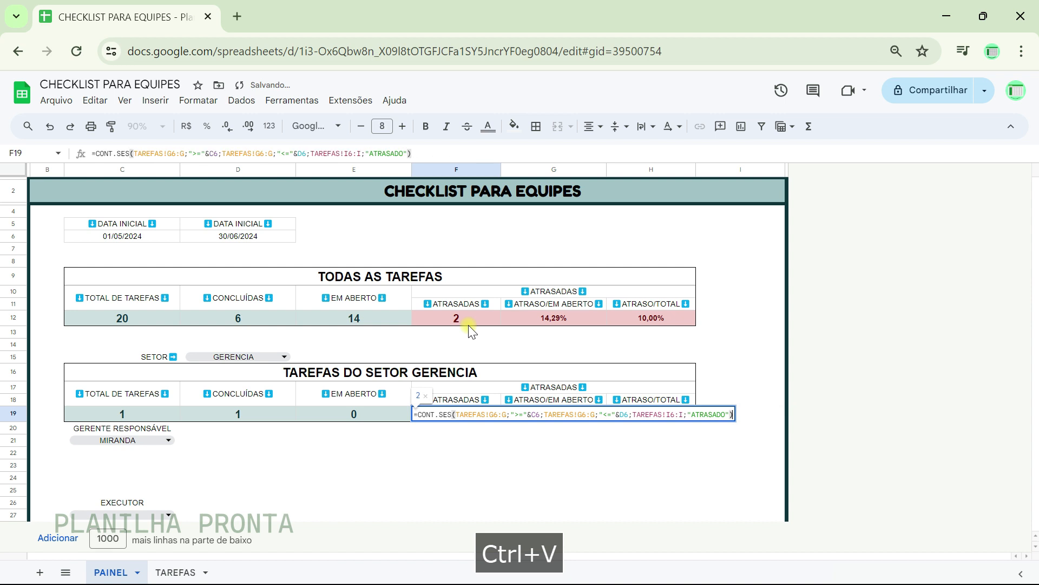
# - Add a sector condition to the pasted ATRASADAS formula in F19, comparing TAREFAS!D6:D with the dropdown cell D15
pyautogui.write(';')
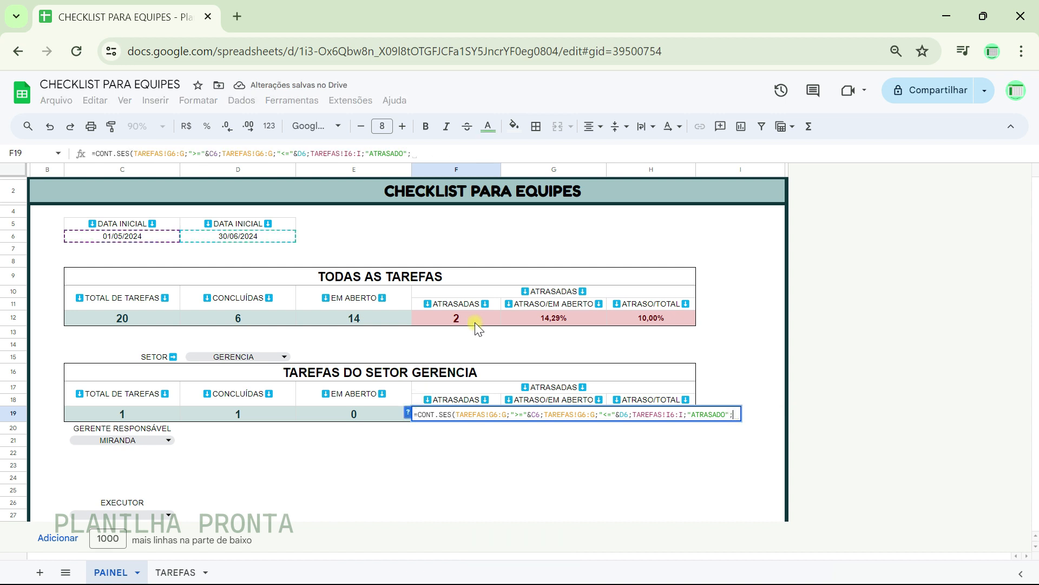
pyautogui.click(193, 572)
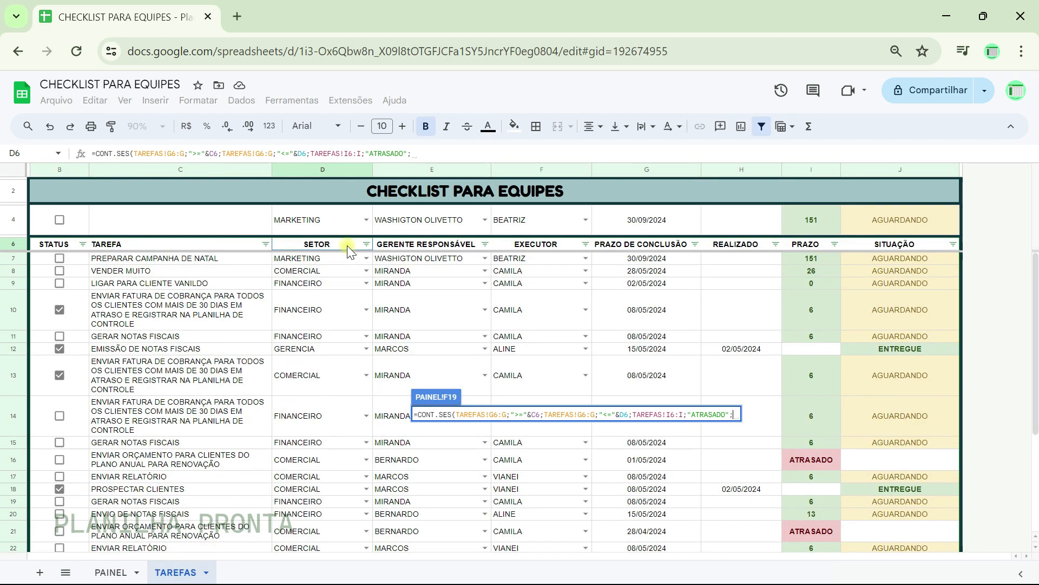
pyautogui.click(325, 246)
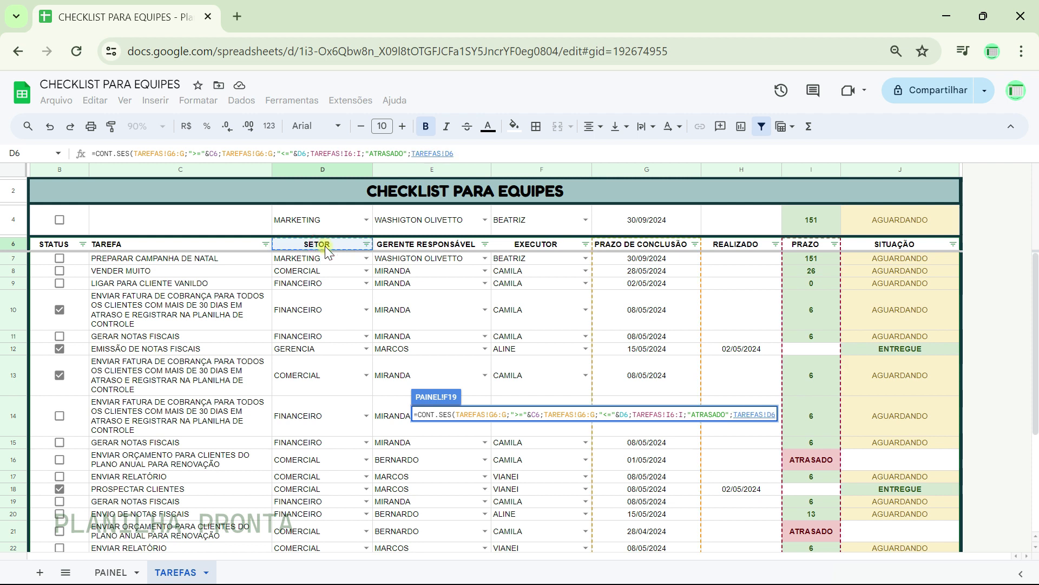
pyautogui.write(':')
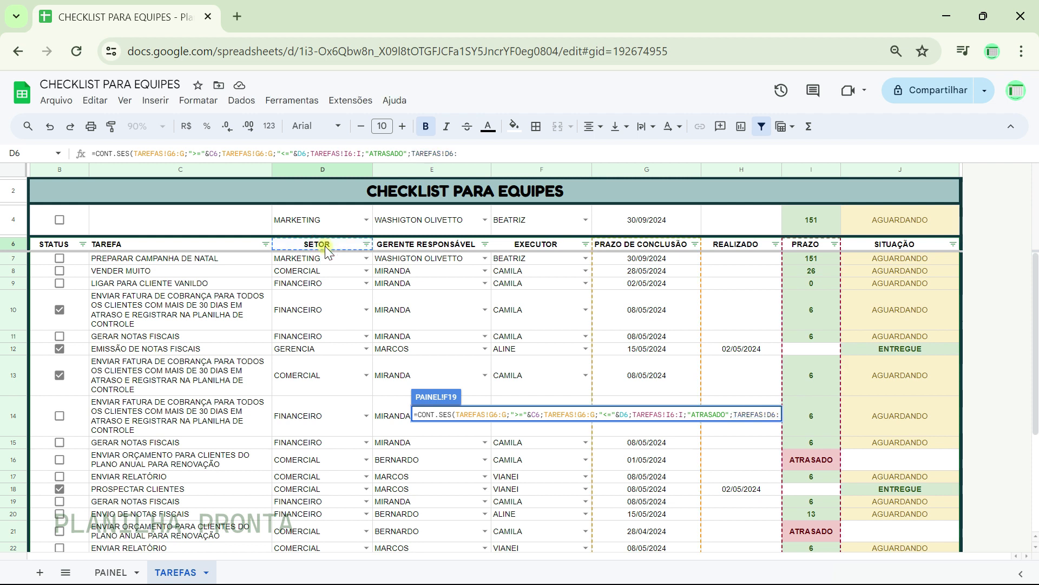
pyautogui.write('D;')
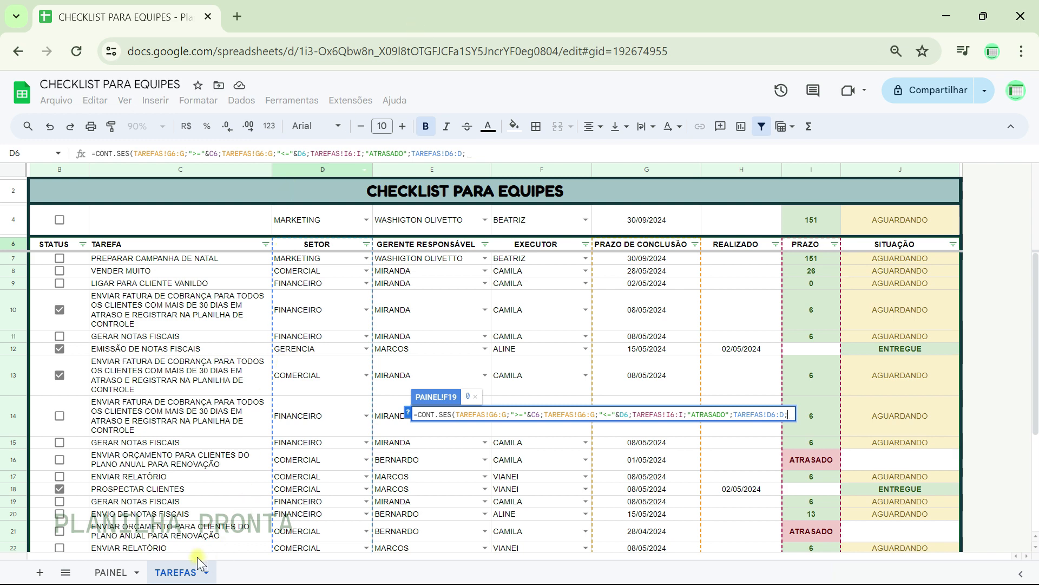
pyautogui.click(111, 572)
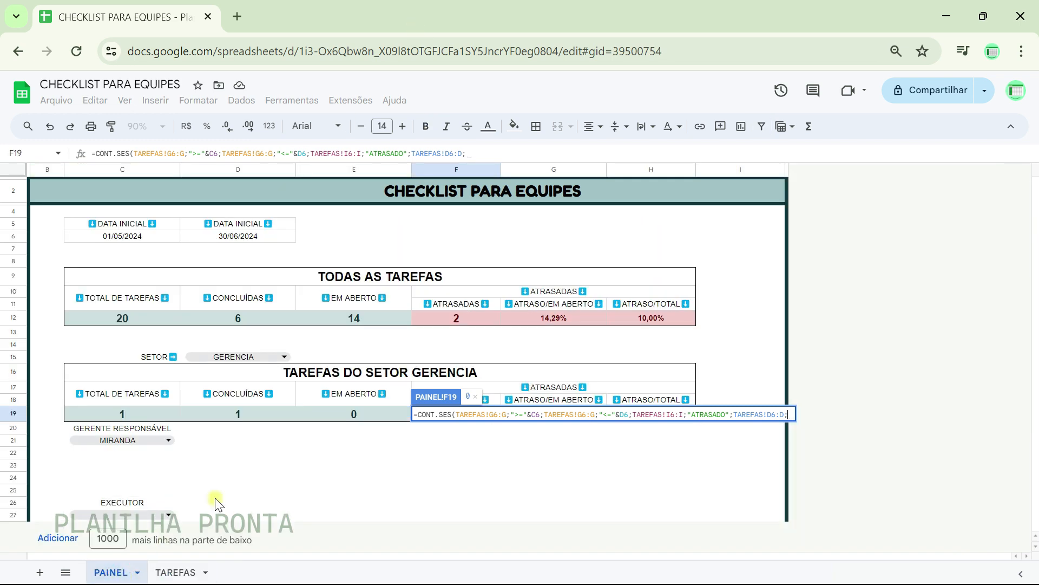
pyautogui.click(233, 357)
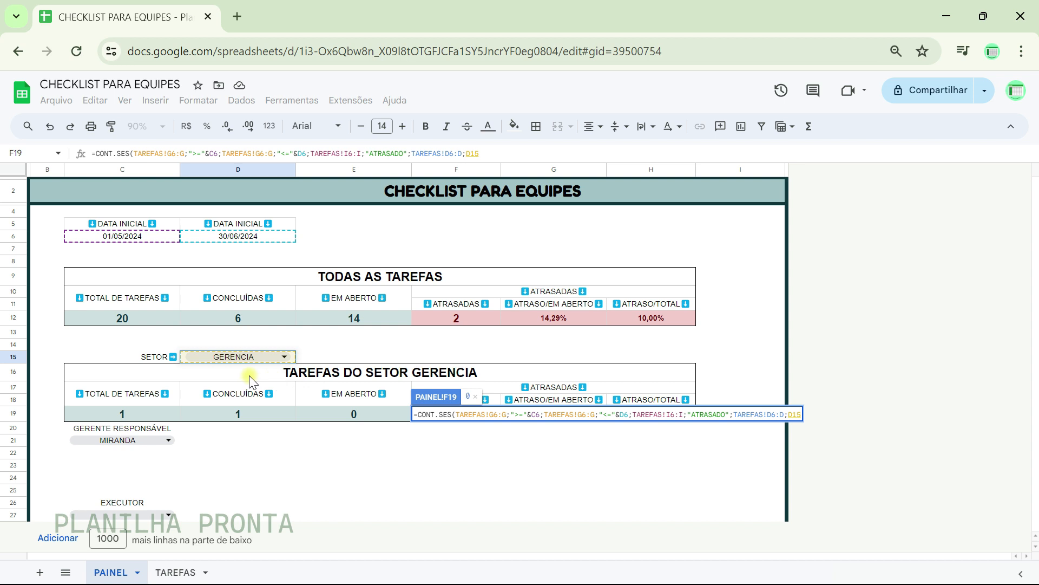
pyautogui.press('Return')
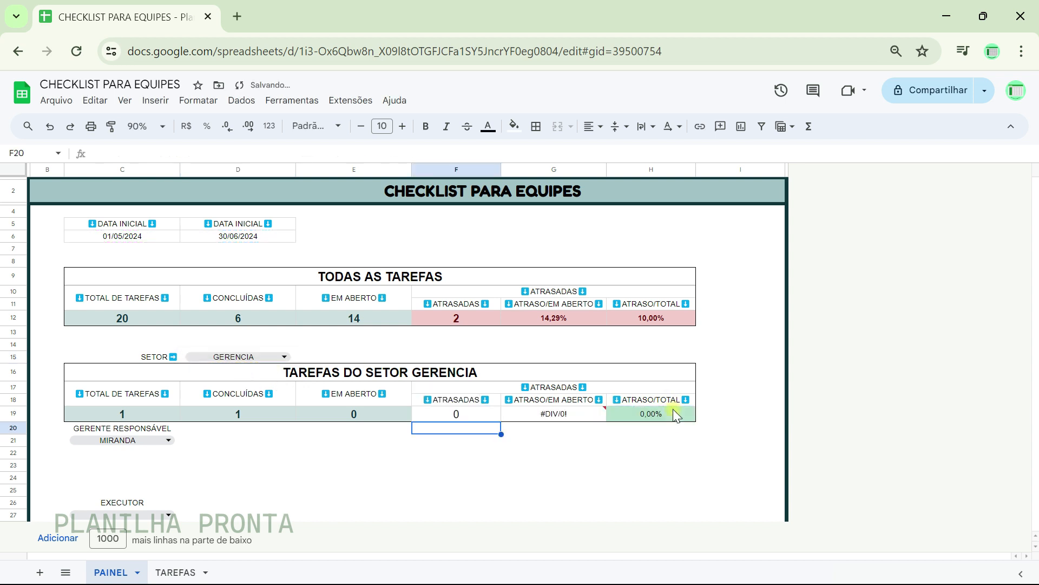
# - Examine the ATRASO/EM ABERTO and ATRASO/TOTAL ratio formulas in G19 and H19 and the EM ABERTO cell E19
pyautogui.press('Up')
pyautogui.press('Right')
pyautogui.press('Right')
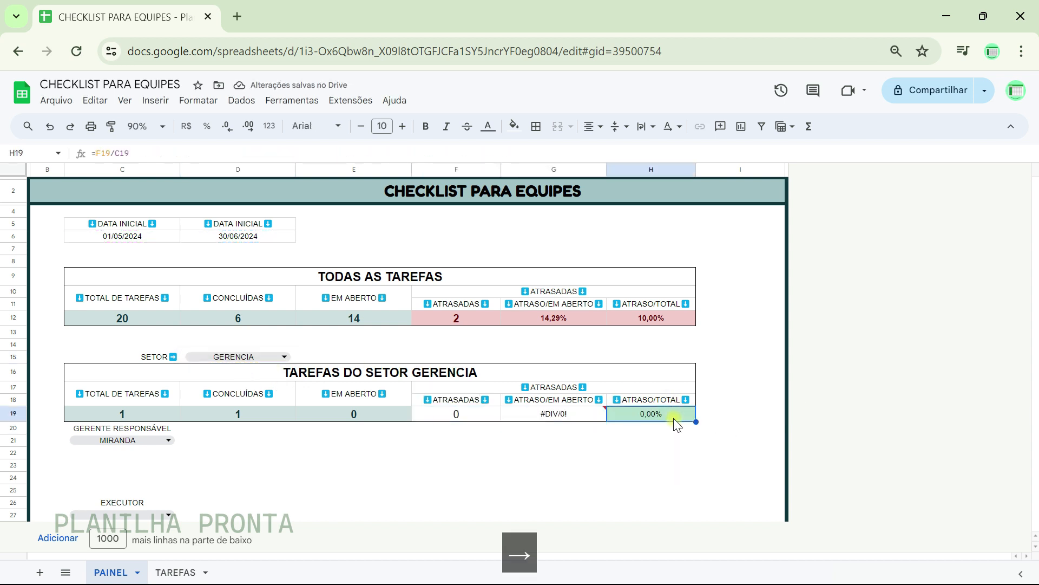
pyautogui.press('Left')
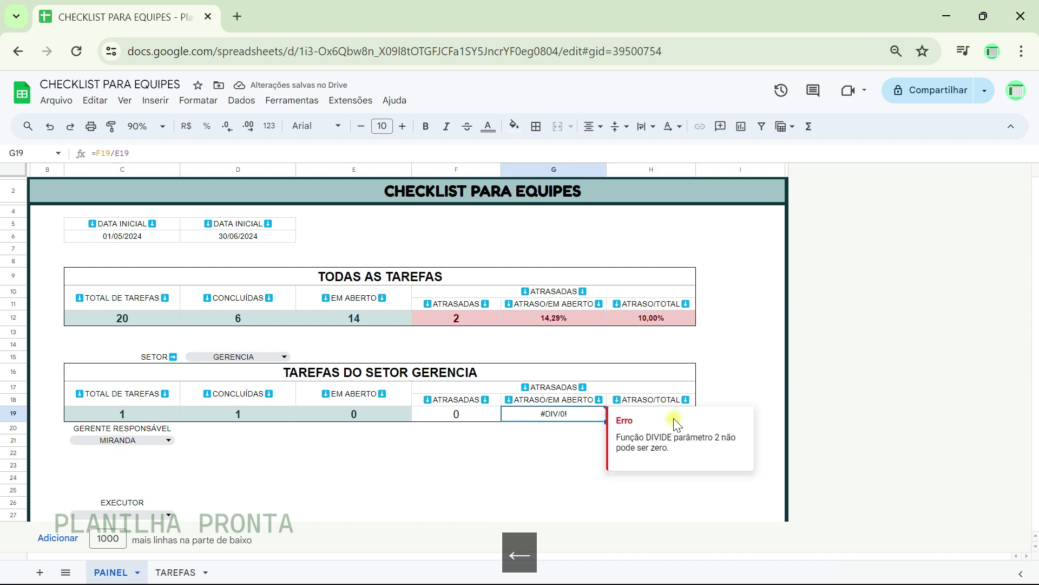
pyautogui.press('Right')
pyautogui.press('Left')
pyautogui.press('Left')
pyautogui.press('Left')
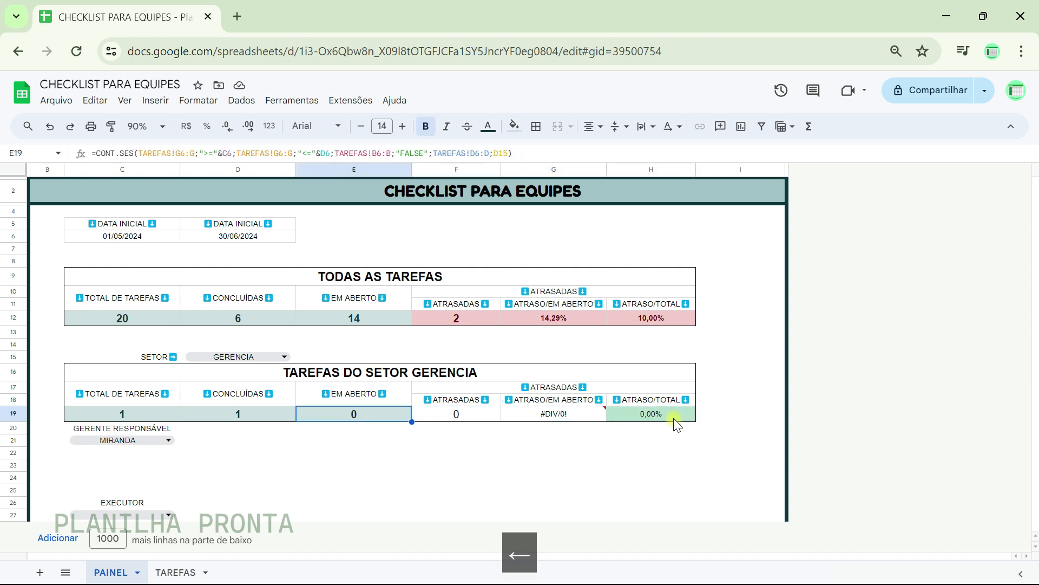
pyautogui.press('Right')
pyautogui.press('Right')
pyautogui.press('Right')
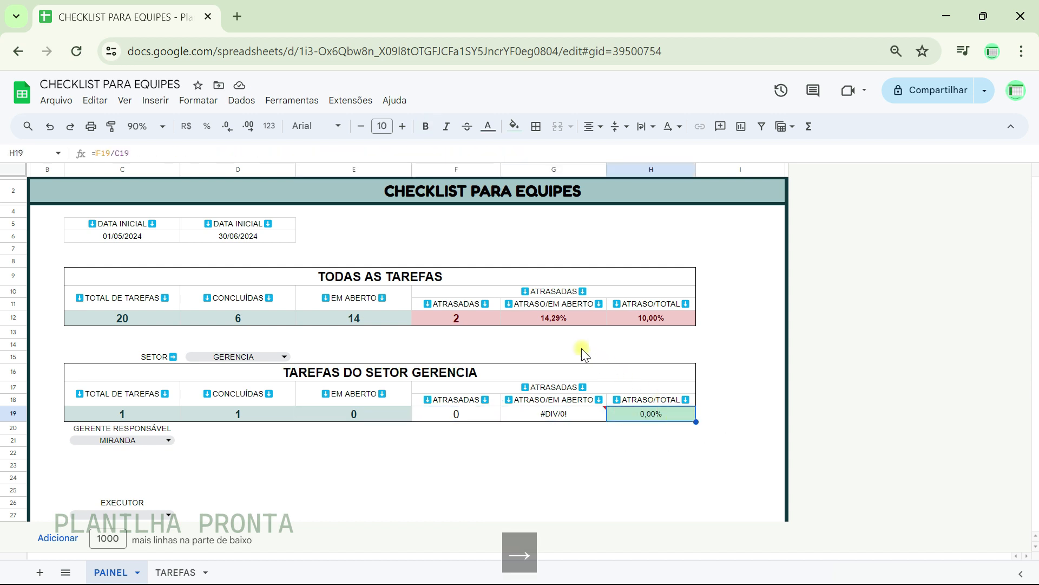
# - Wrap the ATRASO/EM ABERTO ratio F12/E12 in G12 in SEERRO, with "-" as the value shown on error
pyautogui.click(559, 320)
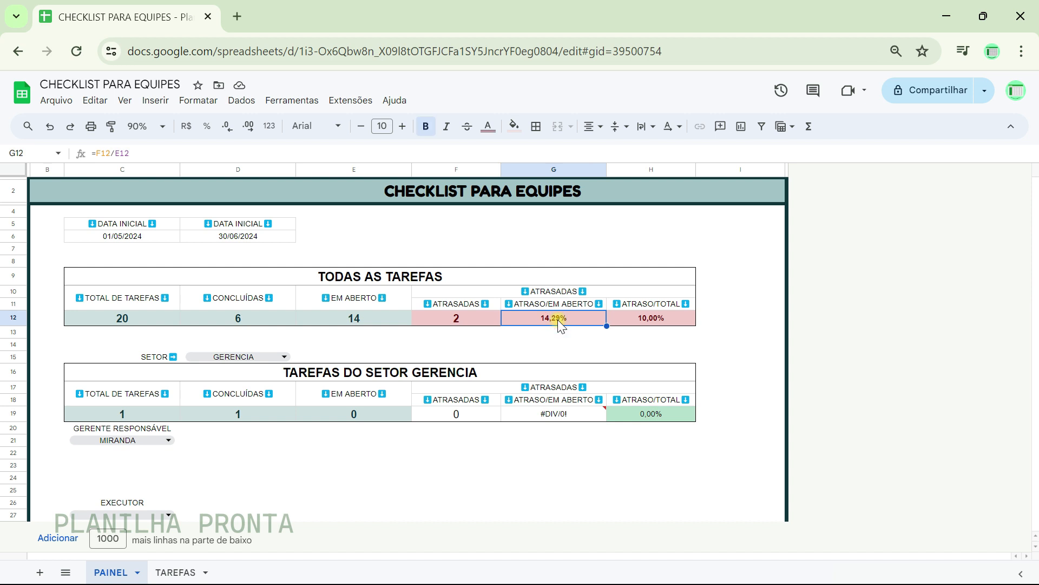
pyautogui.doubleClick(557, 320)
pyautogui.press('Left')
pyautogui.press('Left')
pyautogui.press('Left')
pyautogui.press('Left')
pyautogui.press('Left')
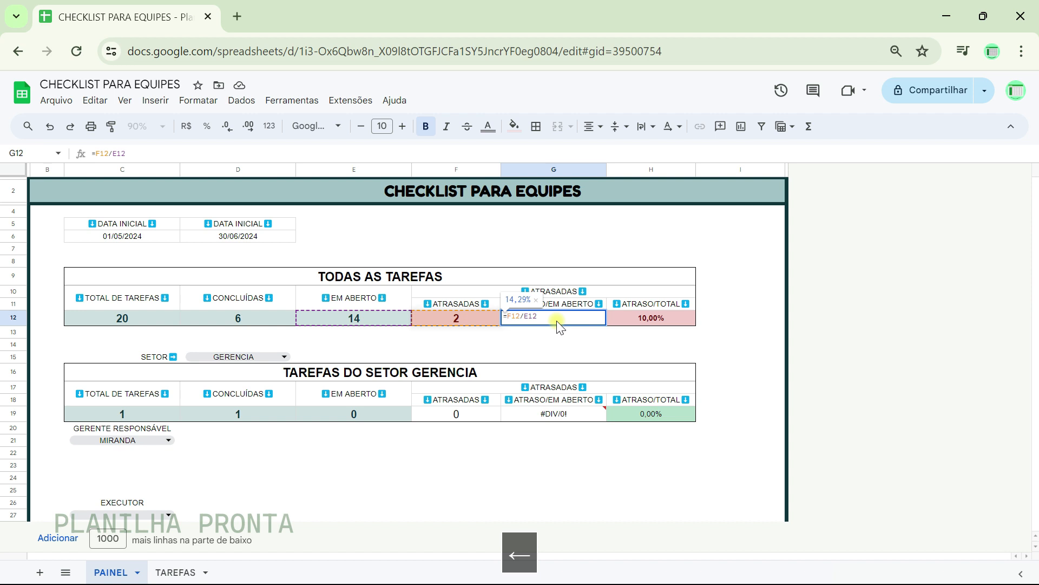
pyautogui.write('SEE')
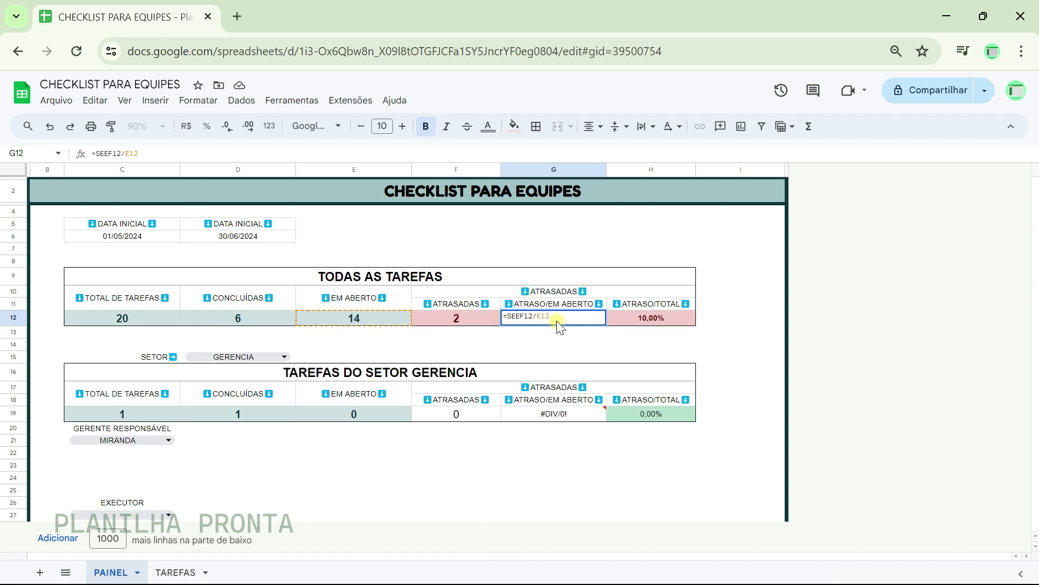
pyautogui.write('RRO(')
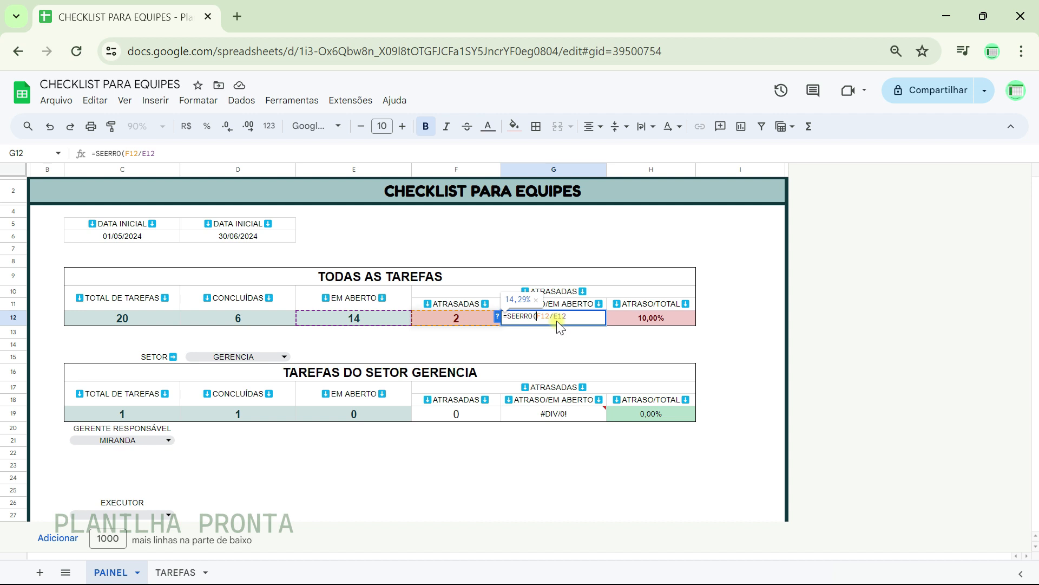
pyautogui.press('End')
pyautogui.write(';')
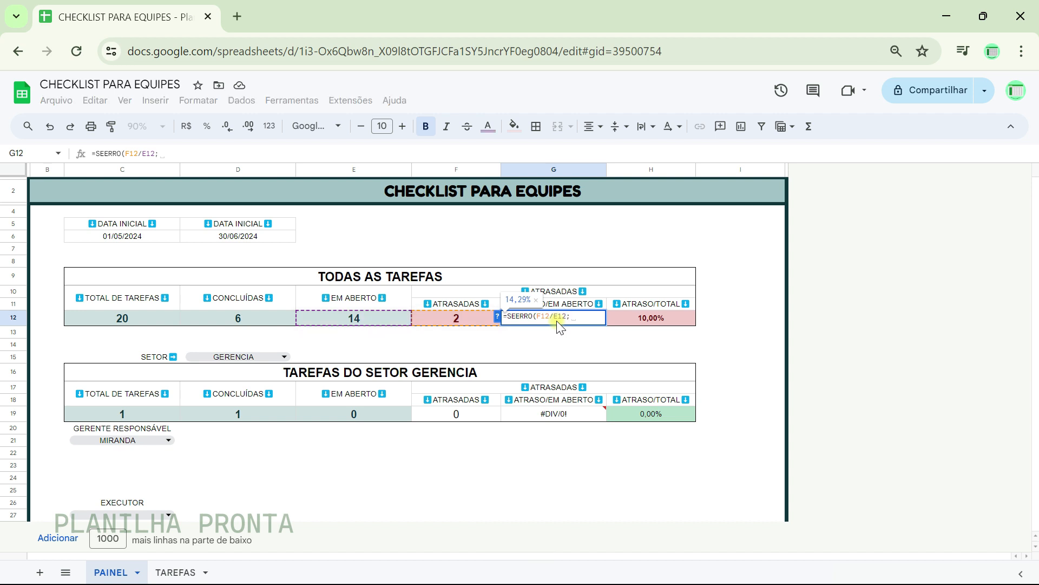
pyautogui.write('"-"')
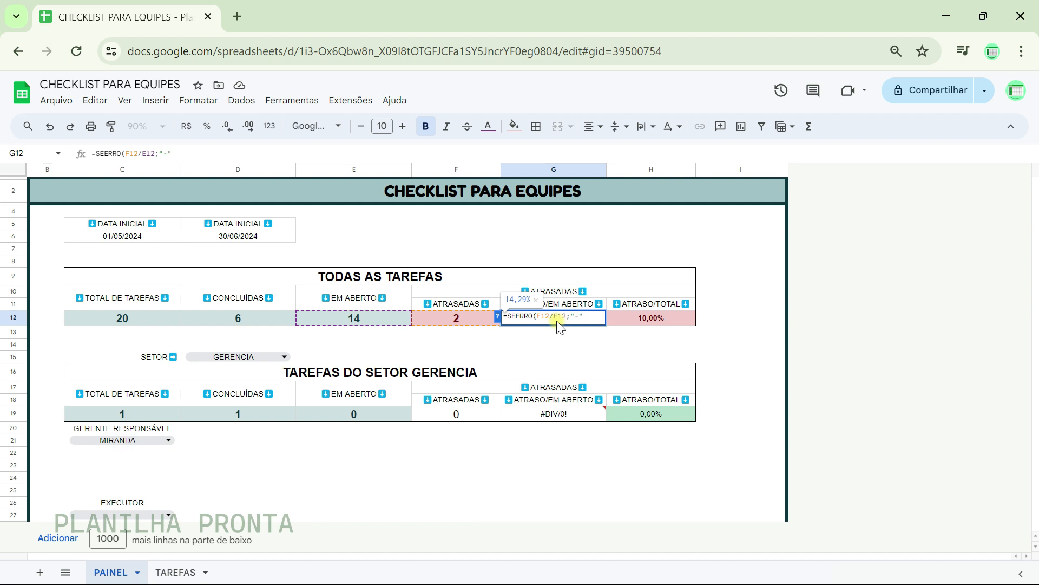
pyautogui.write(')')
pyautogui.press('Return')
# - Wrap the ATRASO/TOTAL ratio F12/C12 in H12 in SEERRO, with "-" as the value shown on error
pyautogui.press('Up')
pyautogui.press('Right')
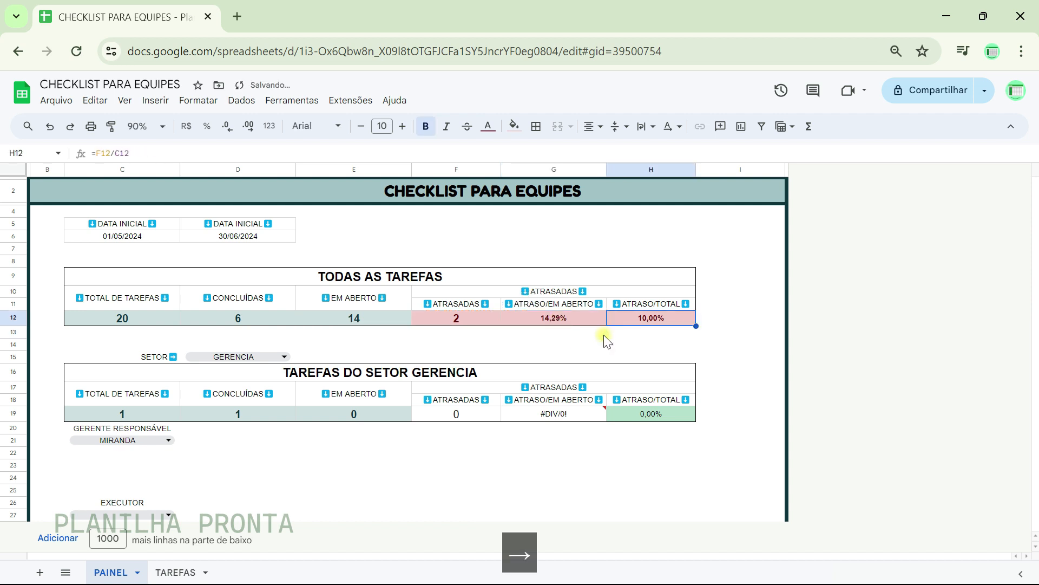
pyautogui.press('F2')
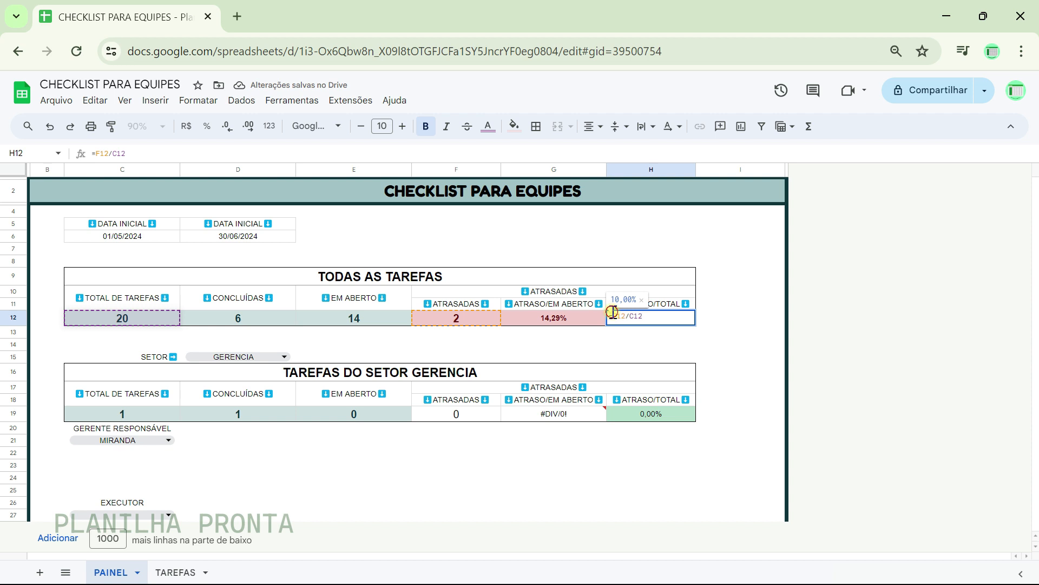
pyautogui.write('SEERRO')
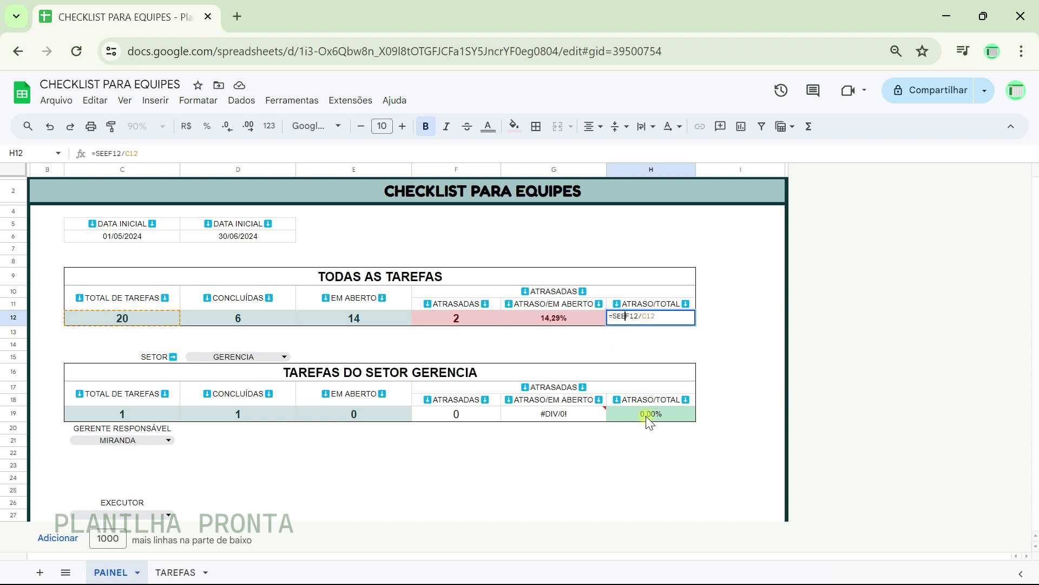
pyautogui.write('(')
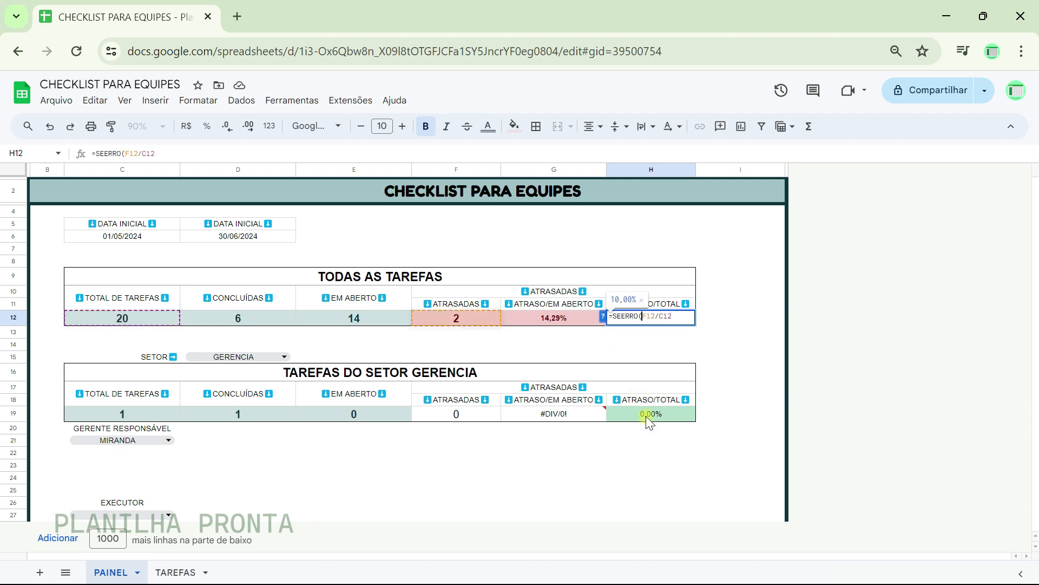
pyautogui.press('End')
pyautogui.write(';"-"')
pyautogui.press('Return')
# - Wrap the sector's ATRASO/EM ABERTO ratio F19/E19 in G19 in SEERRO, returning "-" on error
pyautogui.click(558, 417)
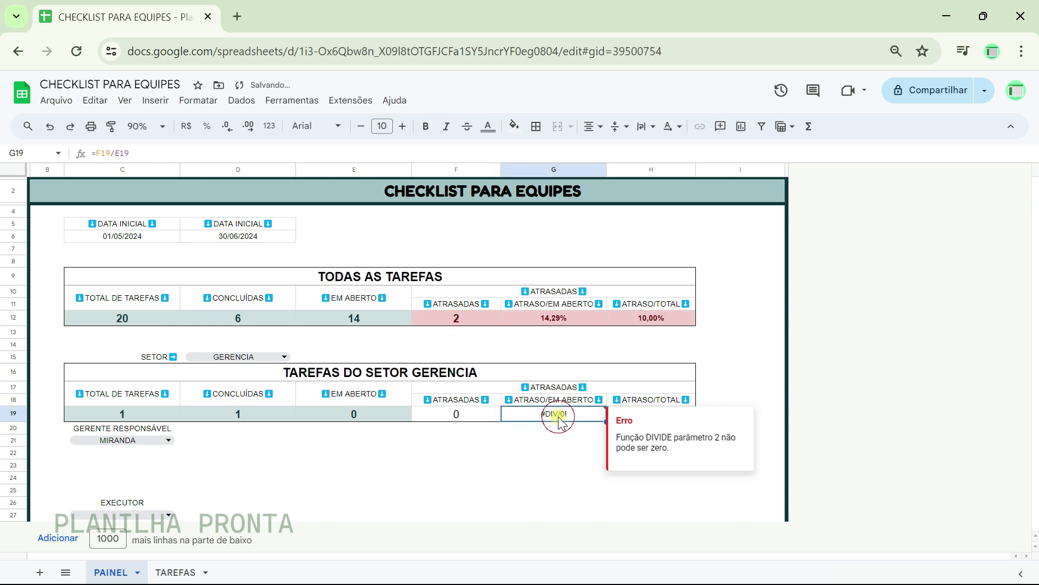
pyautogui.doubleClick(560, 422)
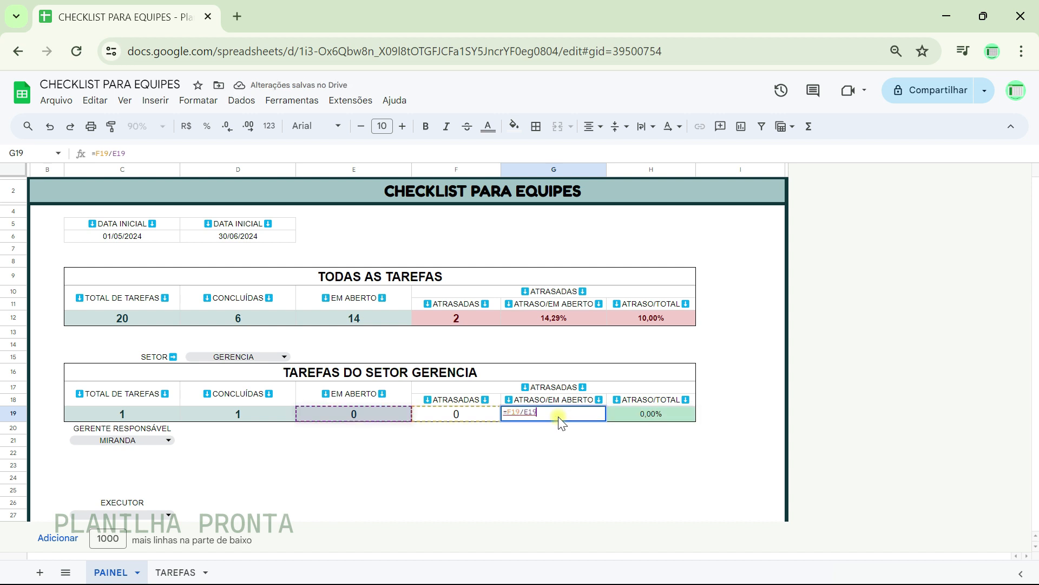
pyautogui.click(510, 413)
pyautogui.write('SERR')
pyautogui.press('BackSpace')
pyautogui.press('BackSpace')
pyautogui.write('E')
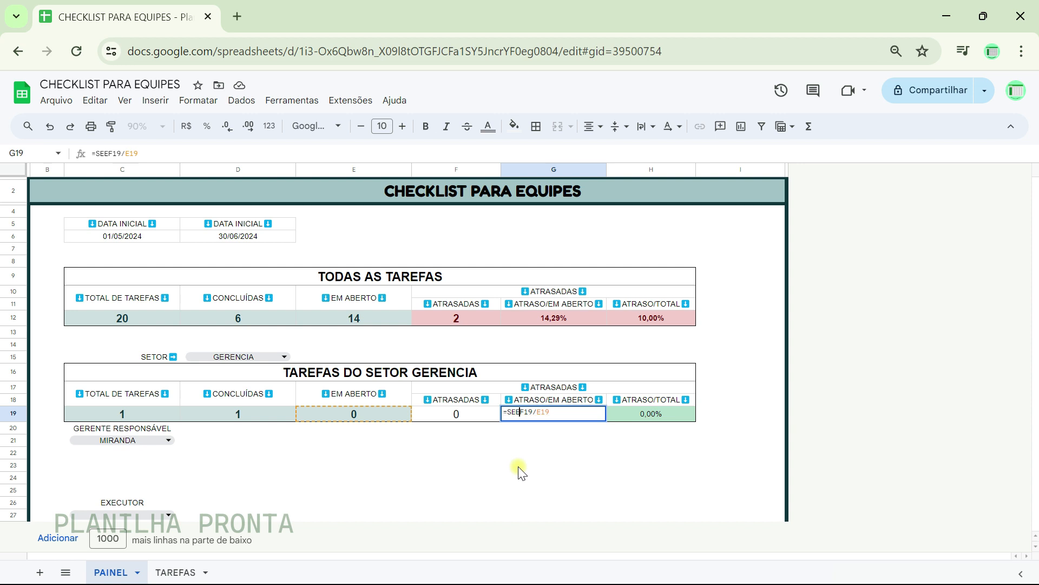
pyautogui.write('RRO(')
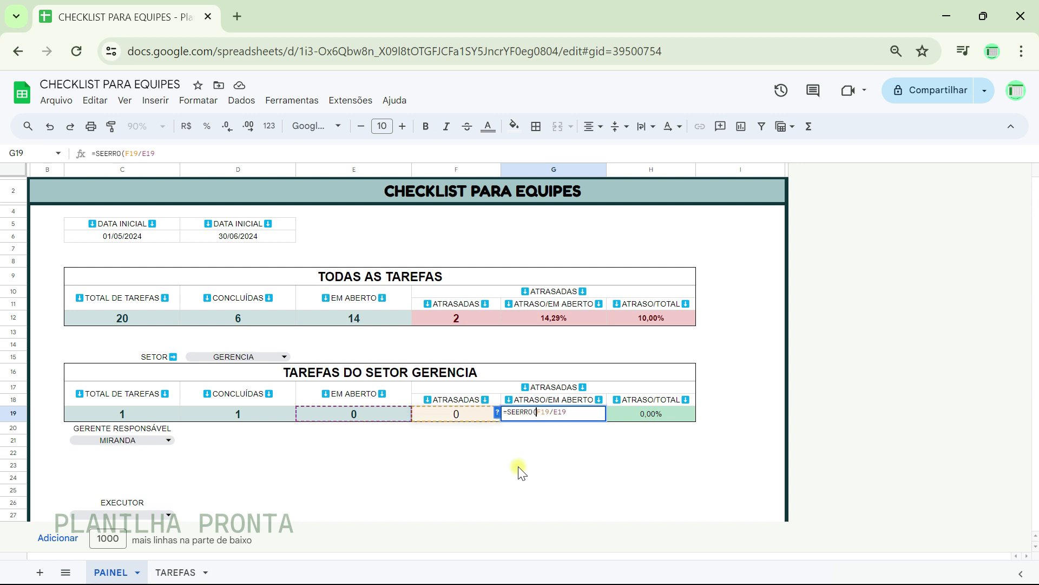
pyautogui.press('End')
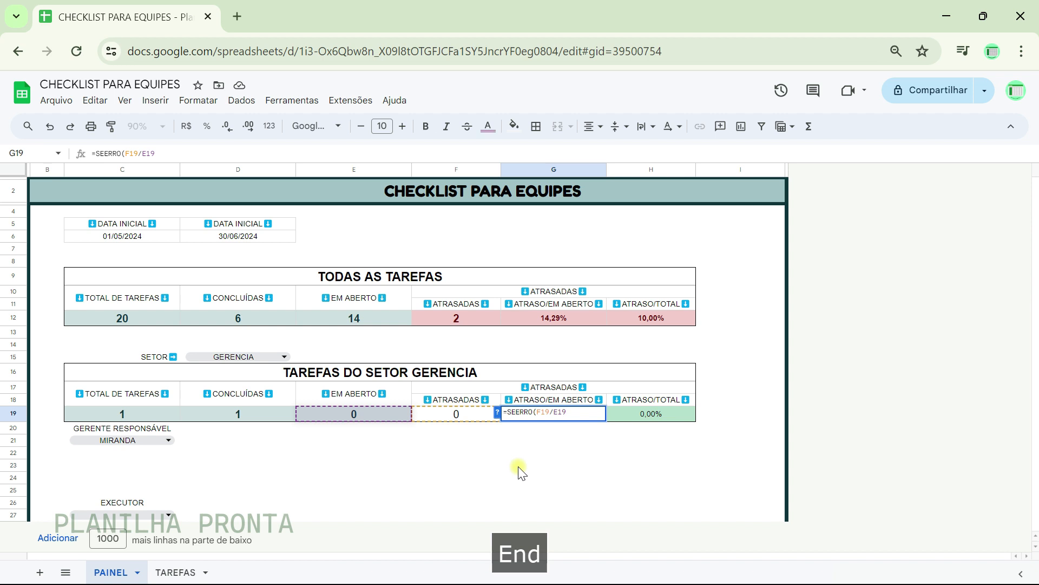
pyautogui.write(';"-')
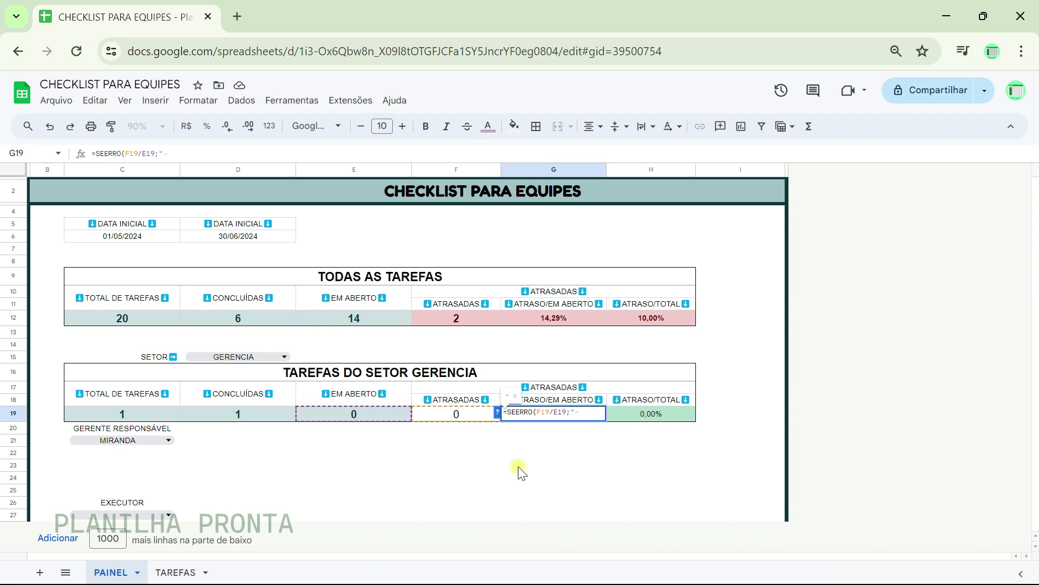
pyautogui.press('Return')
# - Wrap the sector's ATRASO/TOTAL ratio F19/C19 in H19 in SEERRO, returning "-" on error
pyautogui.press('Up')
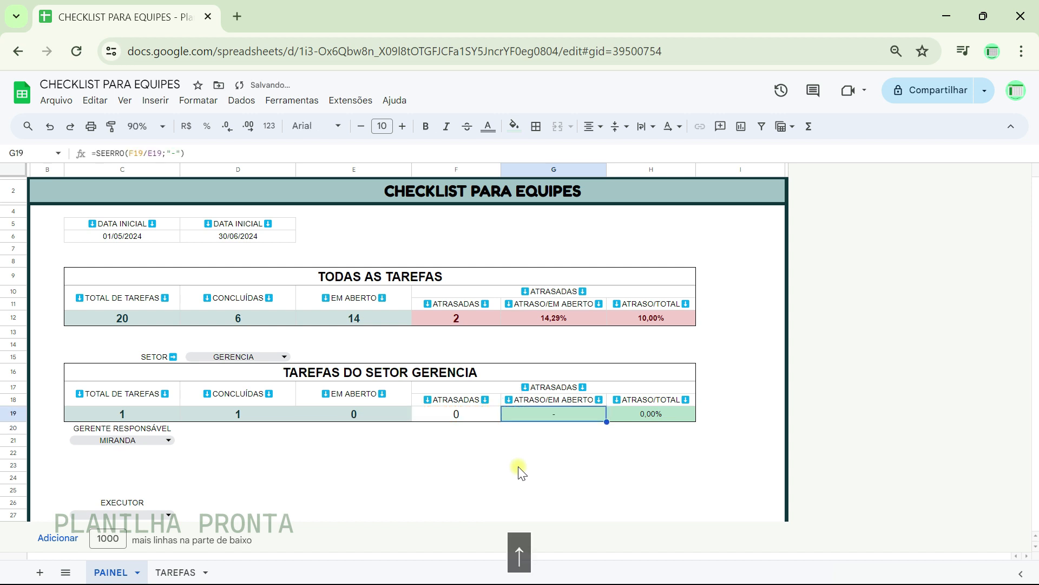
pyautogui.press('Right')
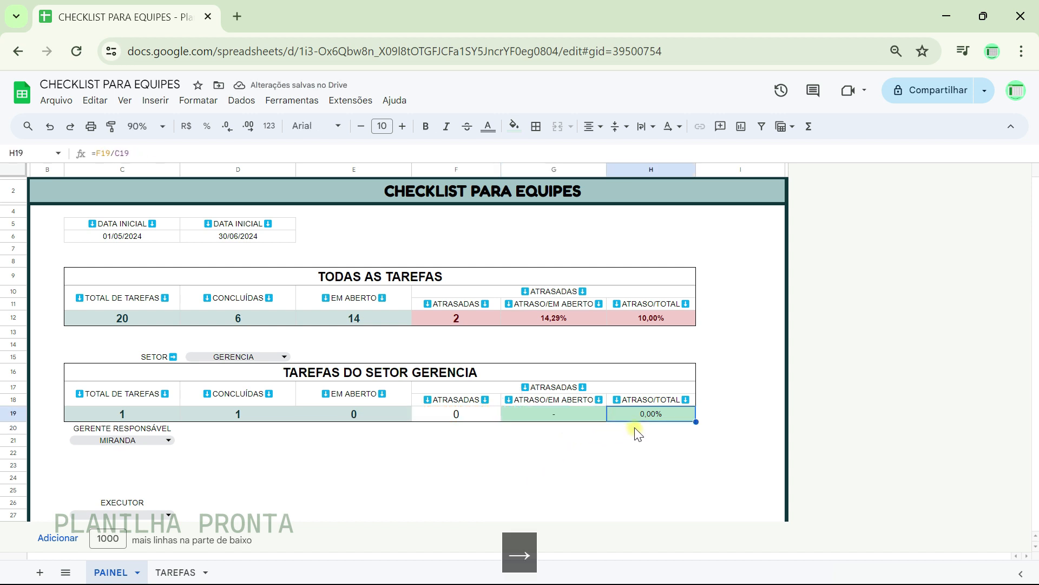
pyautogui.press('Return')
pyautogui.click(613, 413)
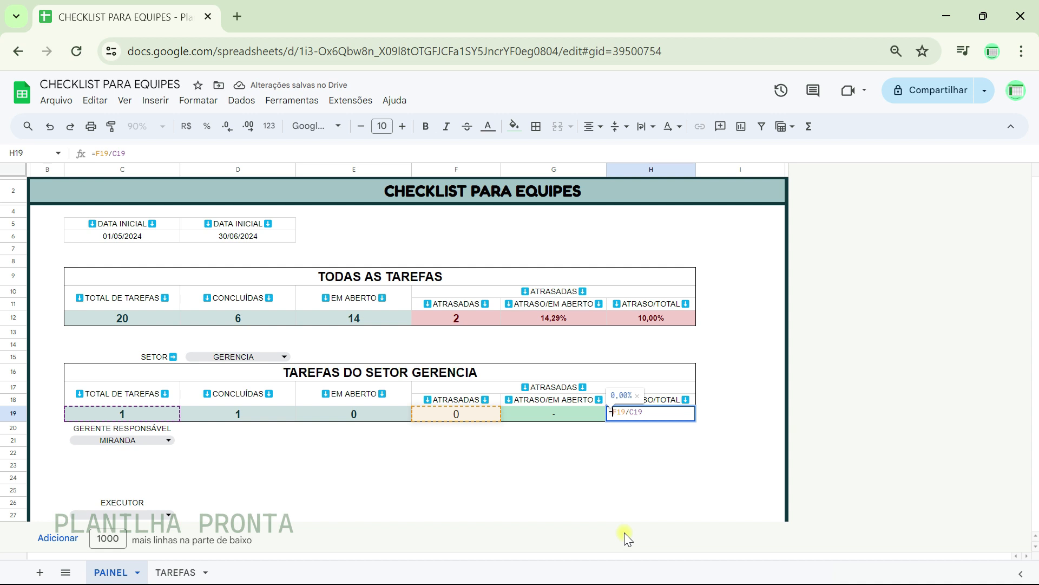
pyautogui.write('SEE')
pyautogui.write('RRO')
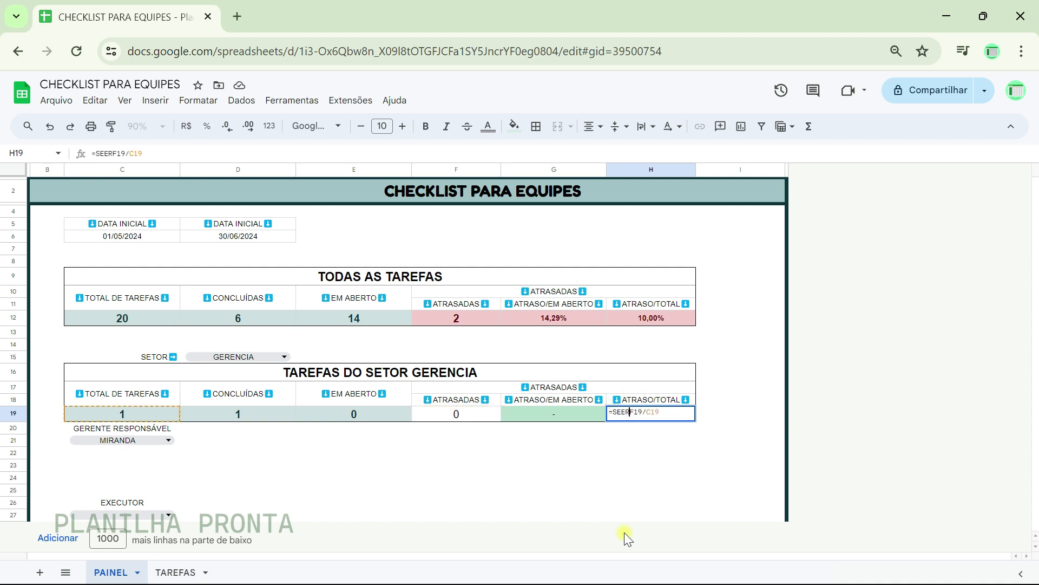
pyautogui.write('(')
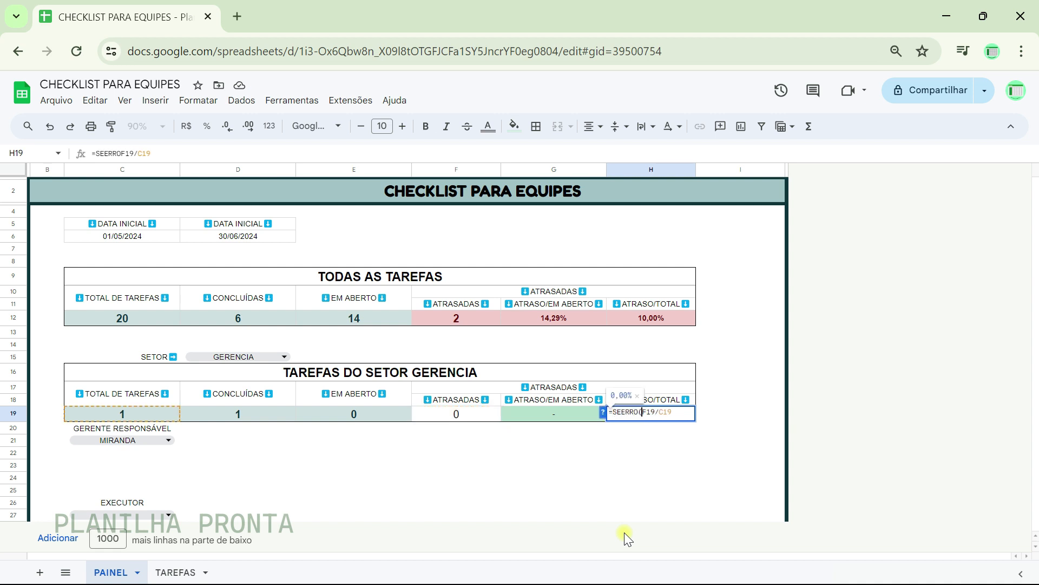
pyautogui.press('End')
pyautogui.write(';')
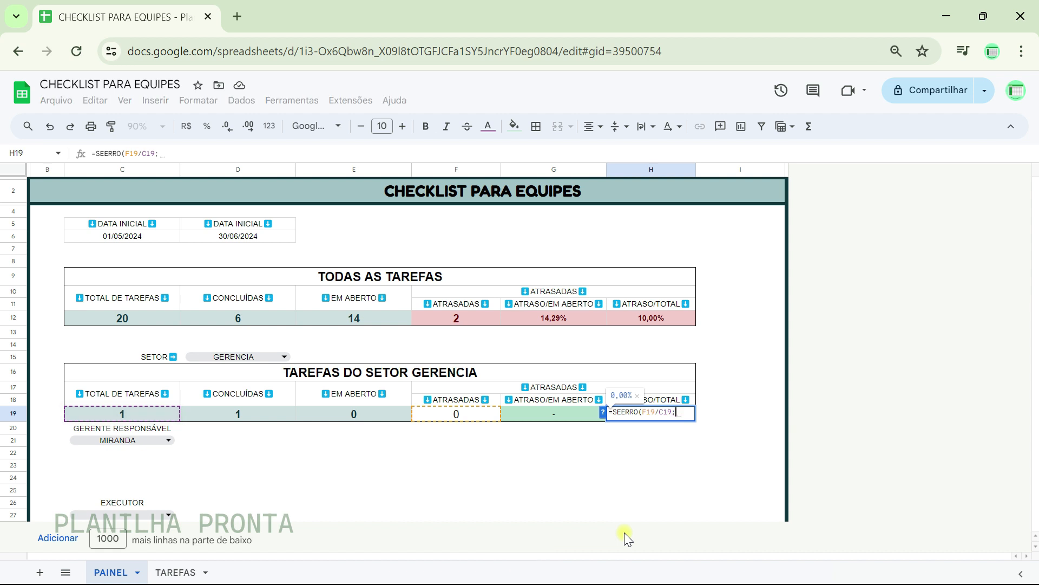
pyautogui.write('"-"')
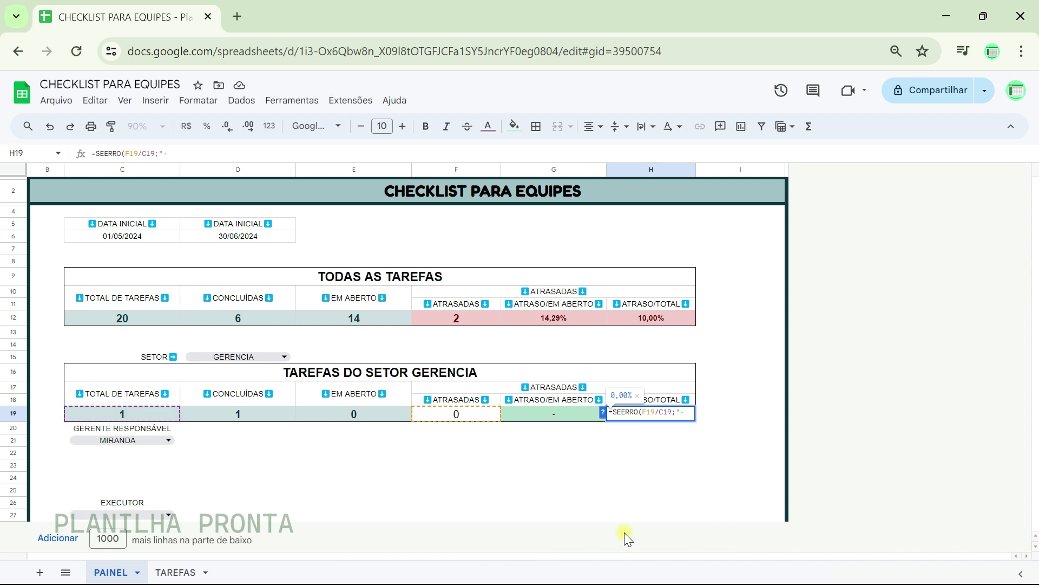
pyautogui.press('Return')
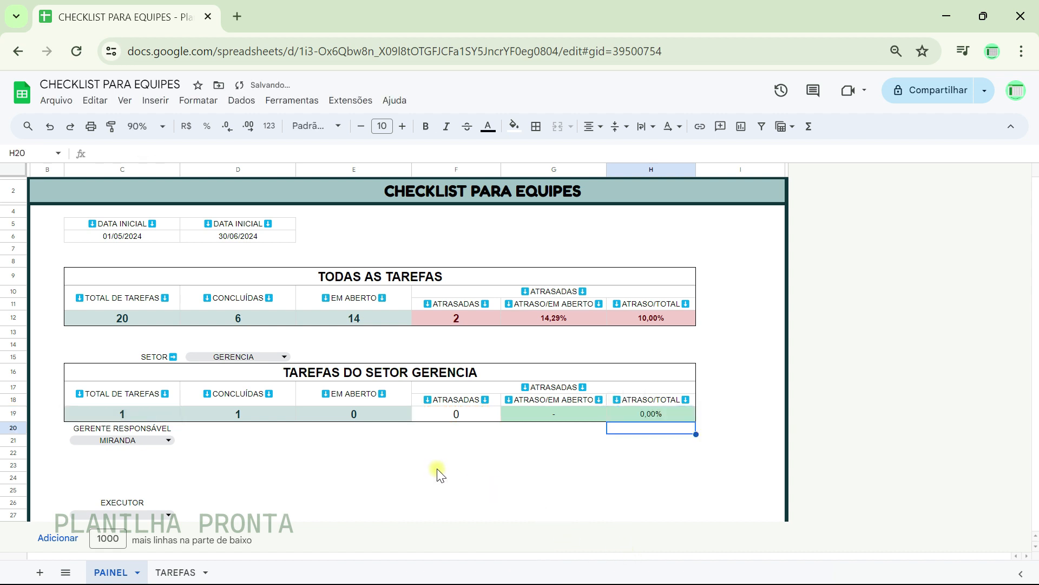
# - Delete rows 20 to the end of the PAINEL sheet, including the GERENTE RESPONSÁVEL and EXECUTOR dropdowns
pyautogui.click(456, 469)
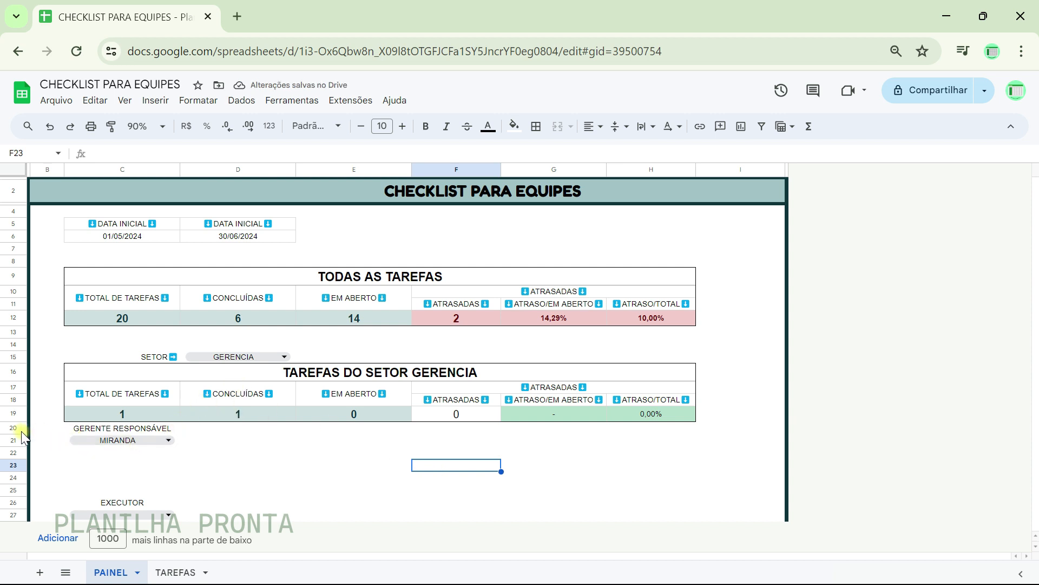
pyautogui.scroll(-1, 128, 390)
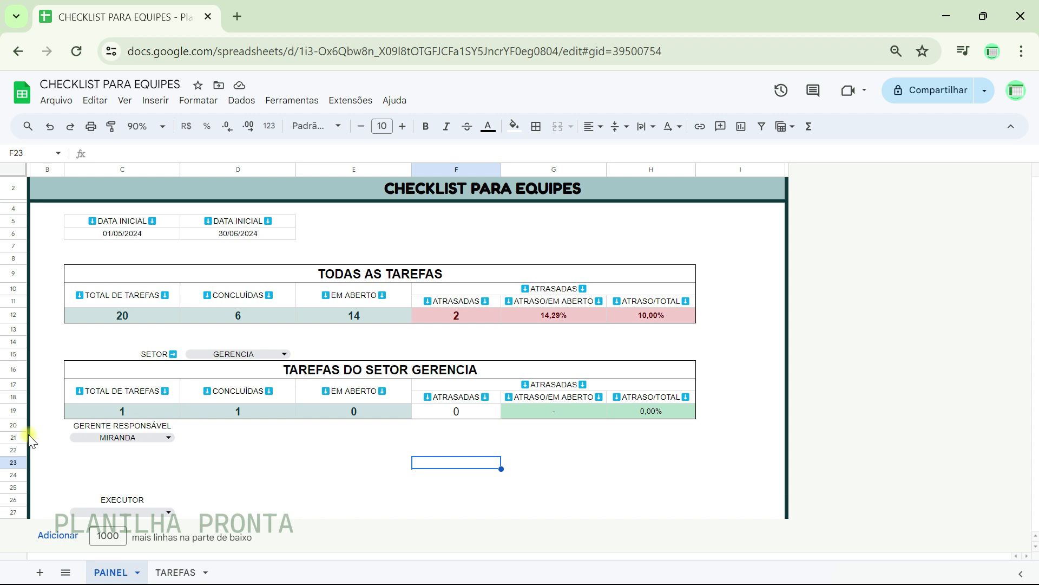
pyautogui.moveTo(18, 427); pyautogui.dragTo(17, 514)
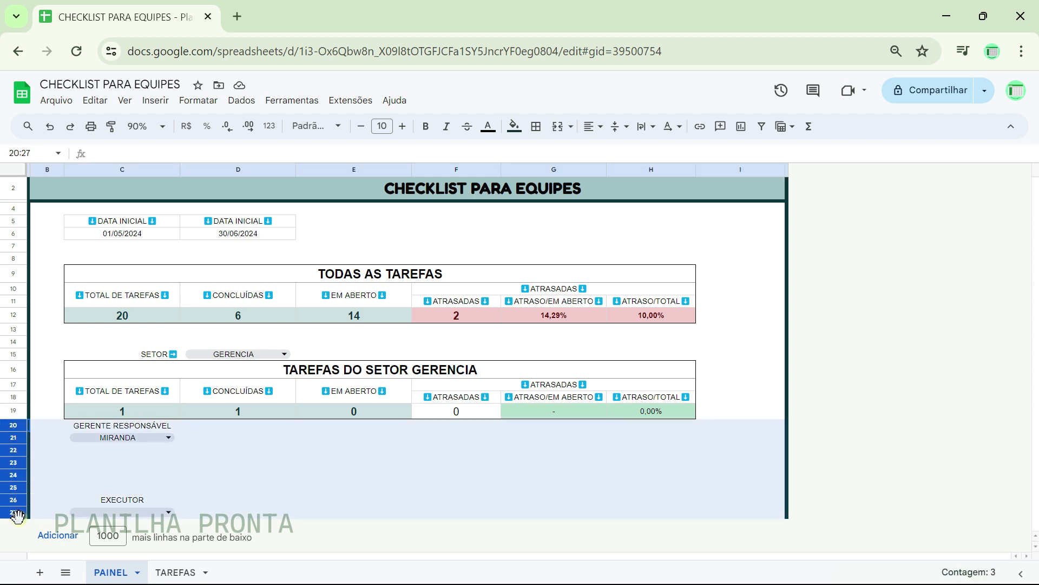
pyautogui.rightClick(15, 457)
pyautogui.click(65, 259)
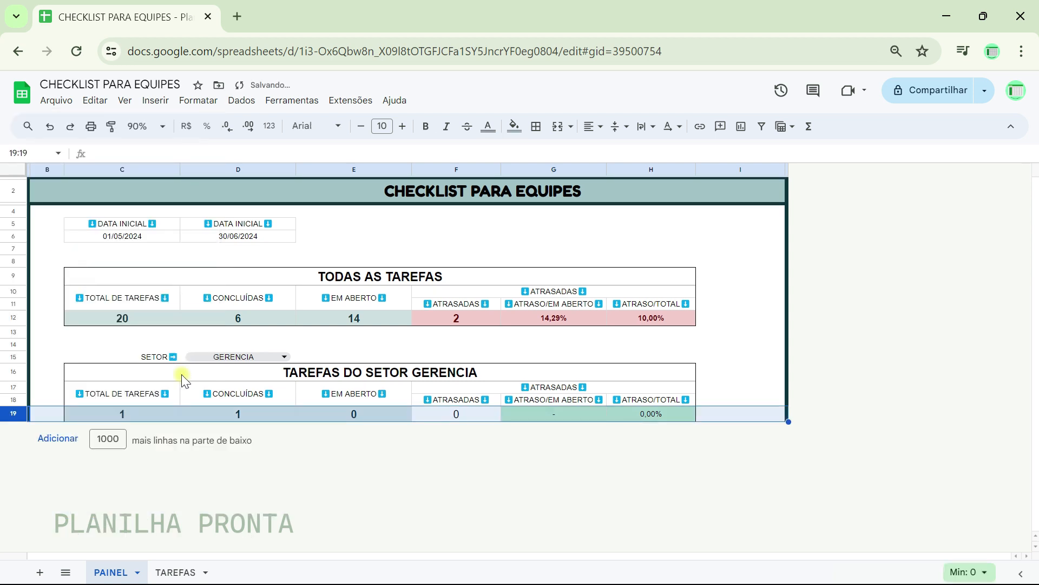
# - Add 10 rows at the end of the PAINEL sheet, below the sector table
pyautogui.click(315, 459)
pyautogui.click(121, 449)
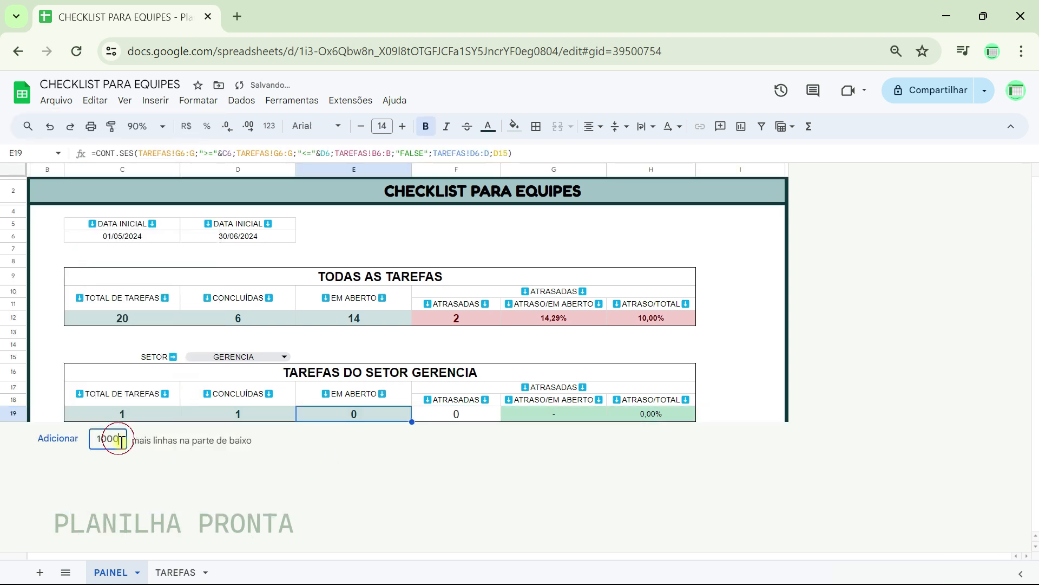
pyautogui.press('BackSpace')
pyautogui.press('BackSpace')
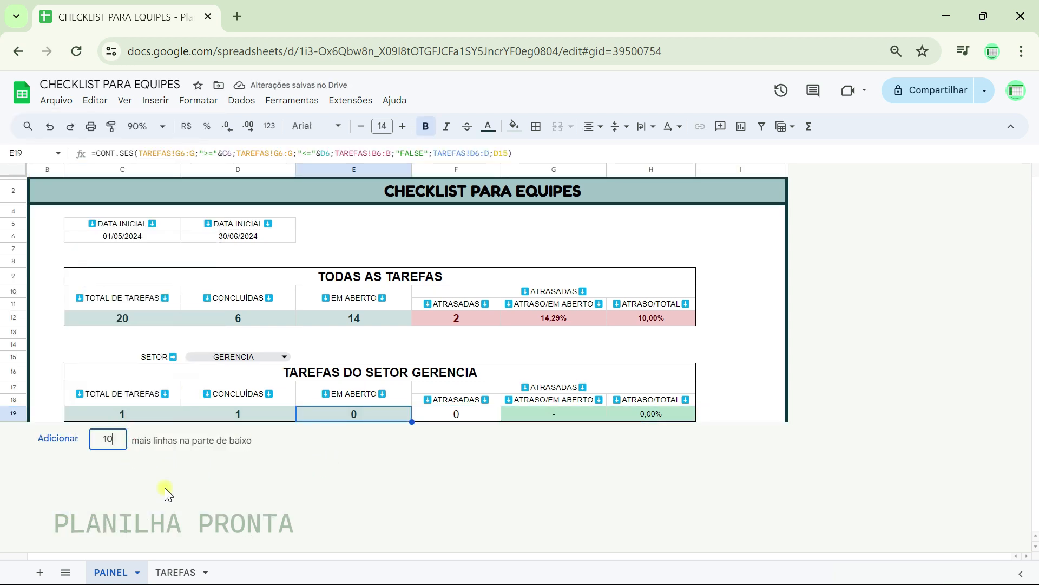
pyautogui.press('Return')
pyautogui.click(473, 475)
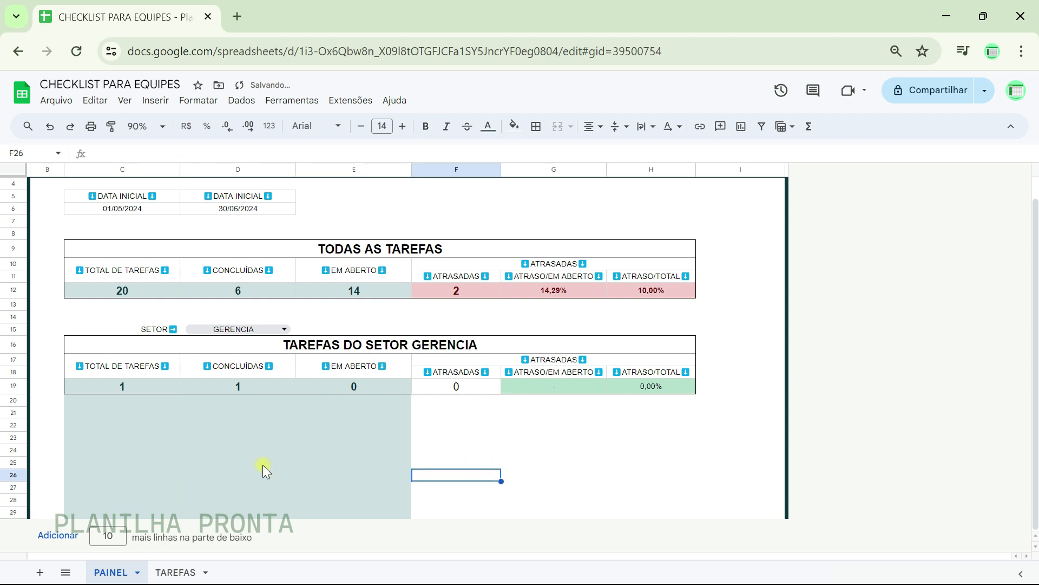
# - Remove the teal fill from columns C to E of the new rows by filling the blank cell F20 across to C20 and down to the last row
pyautogui.click(452, 400)
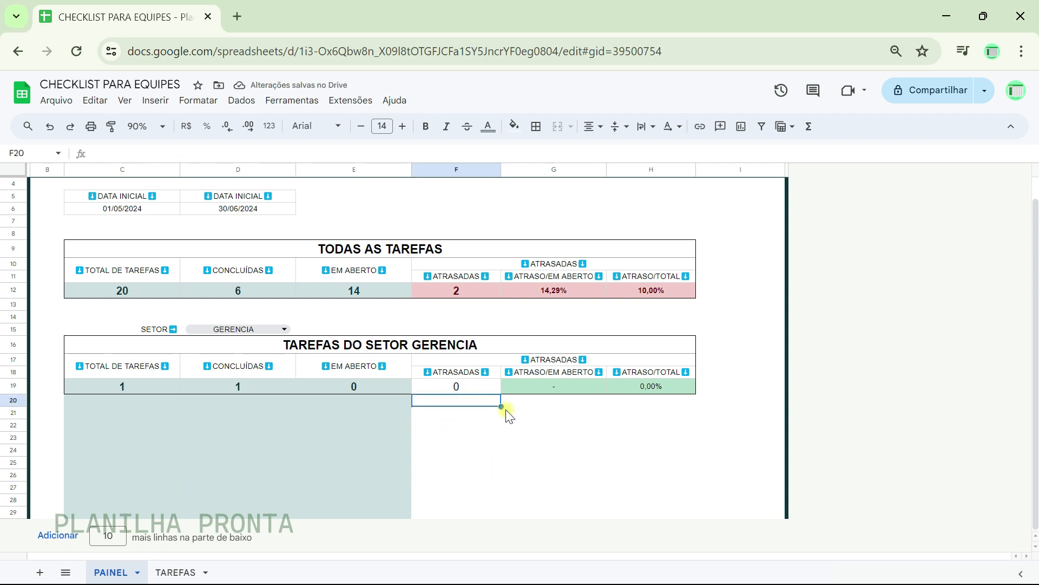
pyautogui.moveTo(500, 406); pyautogui.dragTo(90, 412)
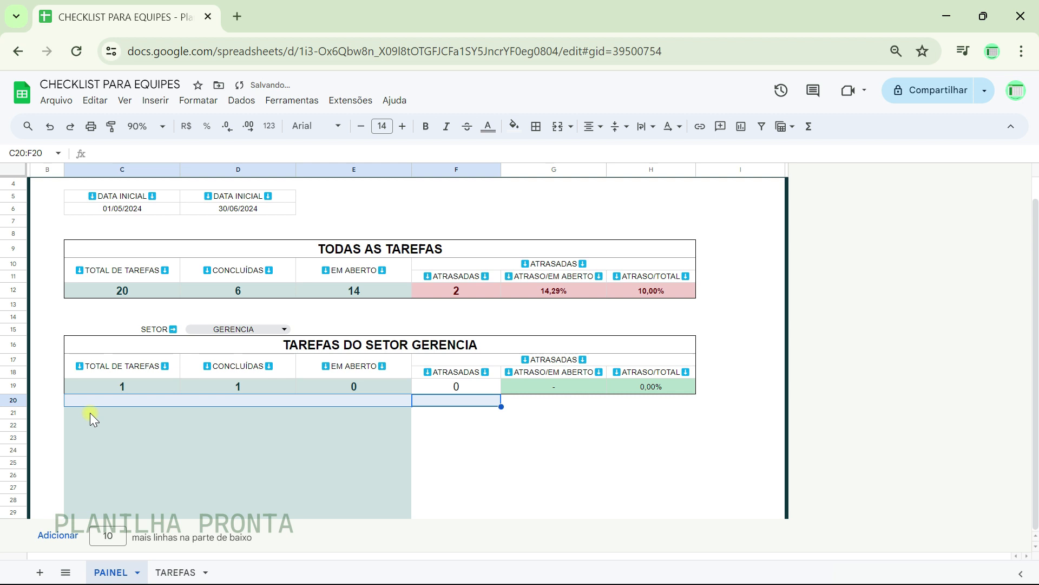
pyautogui.moveTo(503, 406); pyautogui.dragTo(466, 550)
pyautogui.click(596, 476)
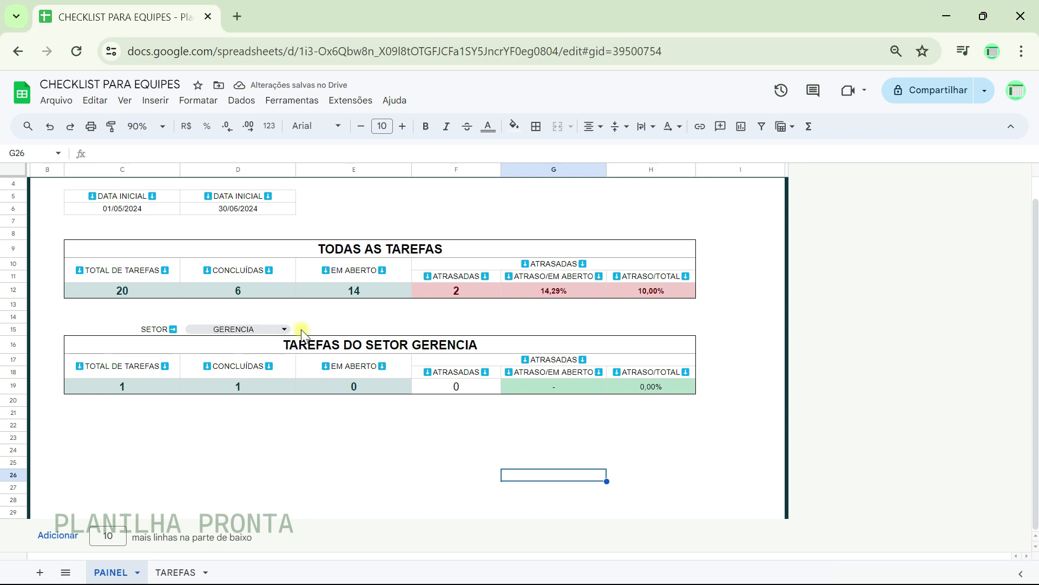
# - Test the sector dropdown in D15 with MARKETING and FINANCEIRO, and set it back to GERENCIA
pyautogui.click(284, 328)
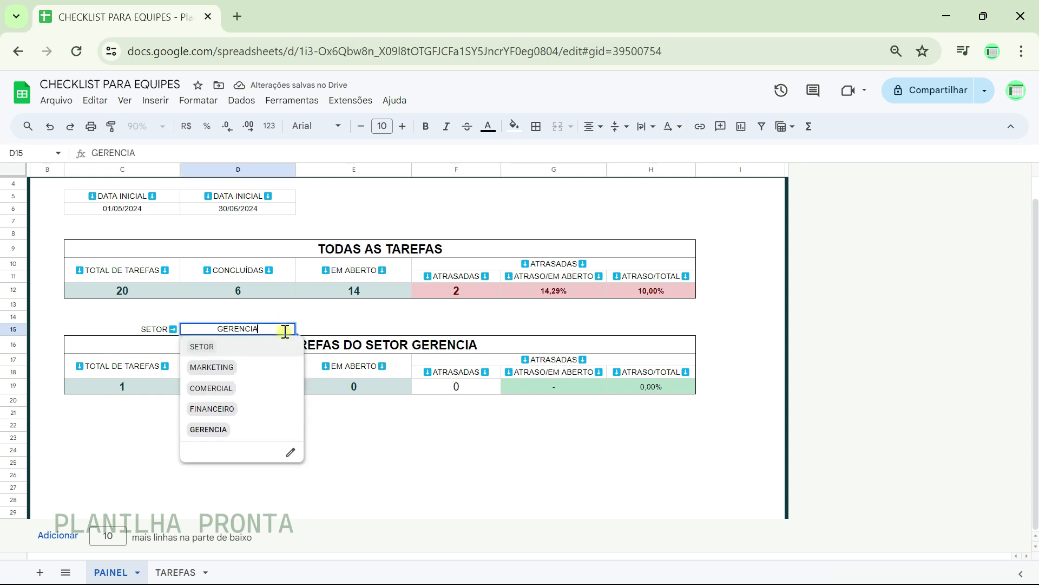
pyautogui.click(241, 369)
pyautogui.click(284, 330)
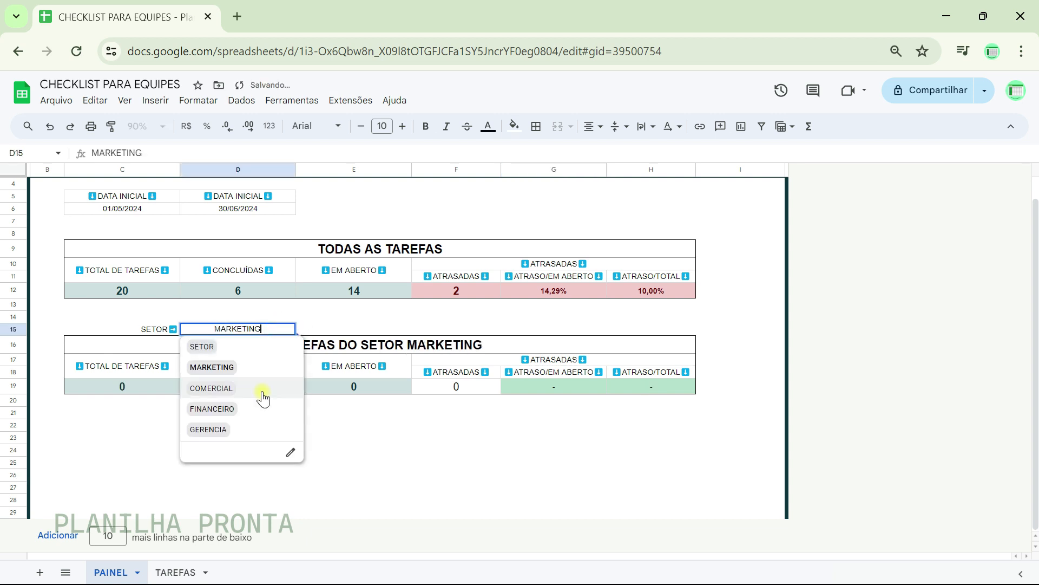
pyautogui.click(234, 408)
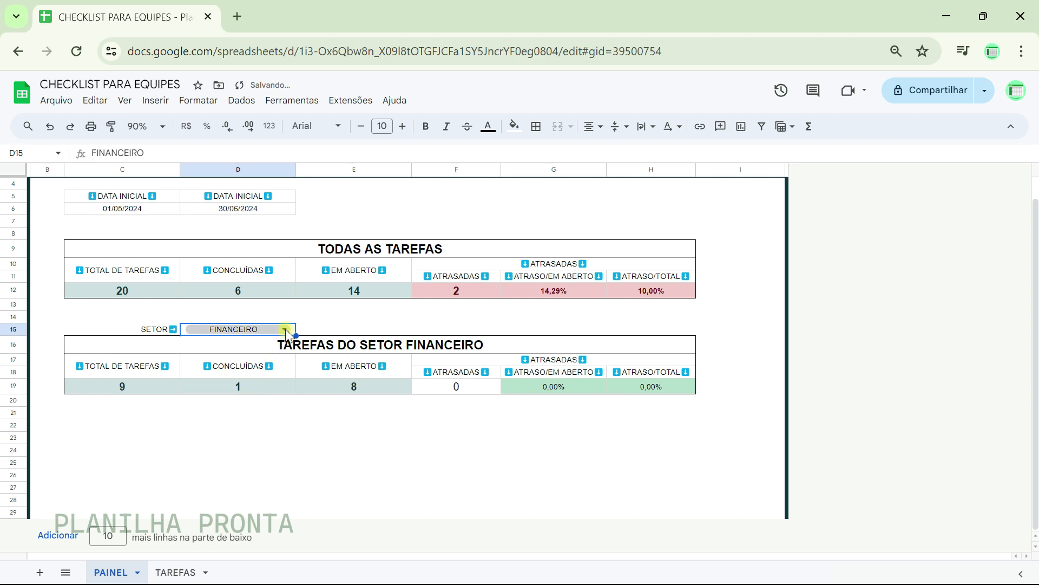
pyautogui.click(286, 331)
pyautogui.click(233, 430)
pyautogui.click(402, 468)
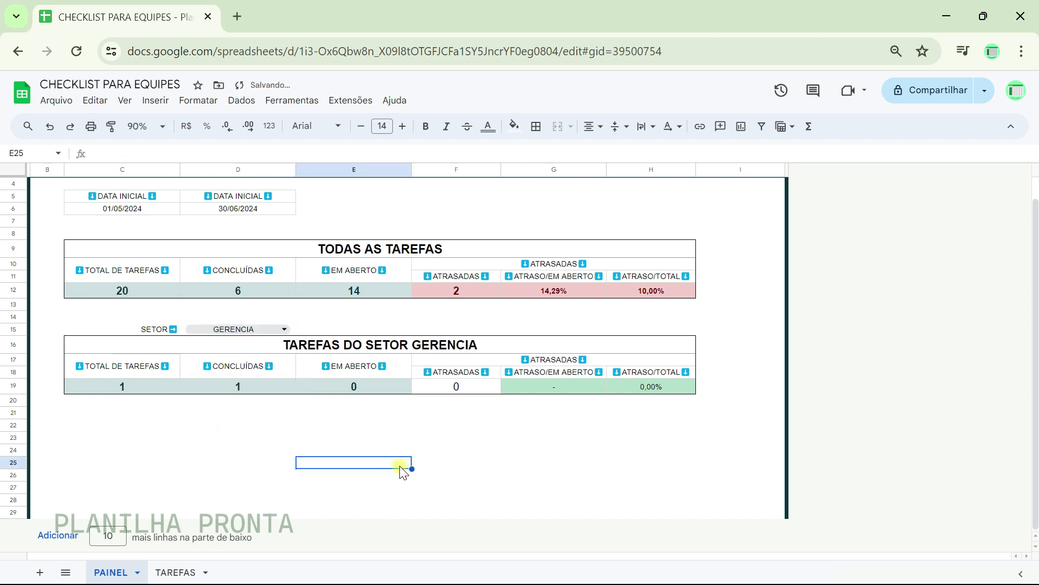
# - Open the border options for the SETOR label and dropdown cells C15:D15
pyautogui.click(142, 331)
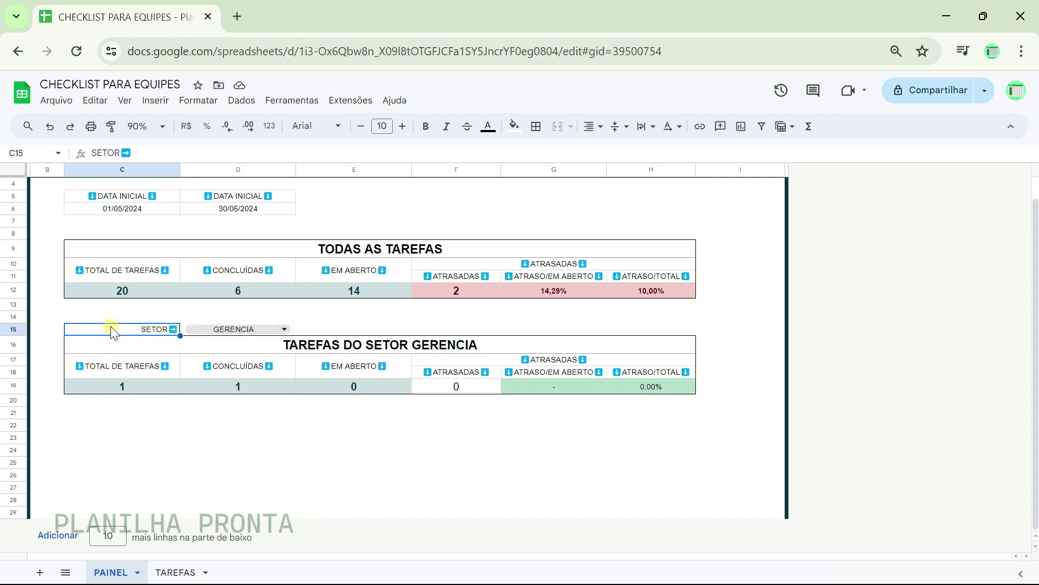
pyautogui.moveTo(297, 330); pyautogui.dragTo(284, 330)
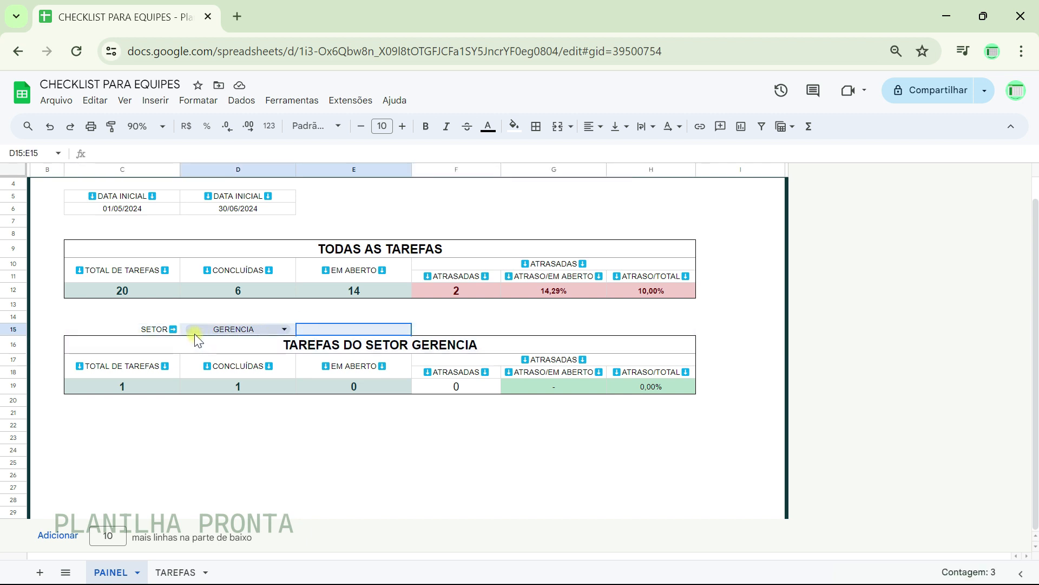
pyautogui.moveTo(123, 330); pyautogui.dragTo(265, 331)
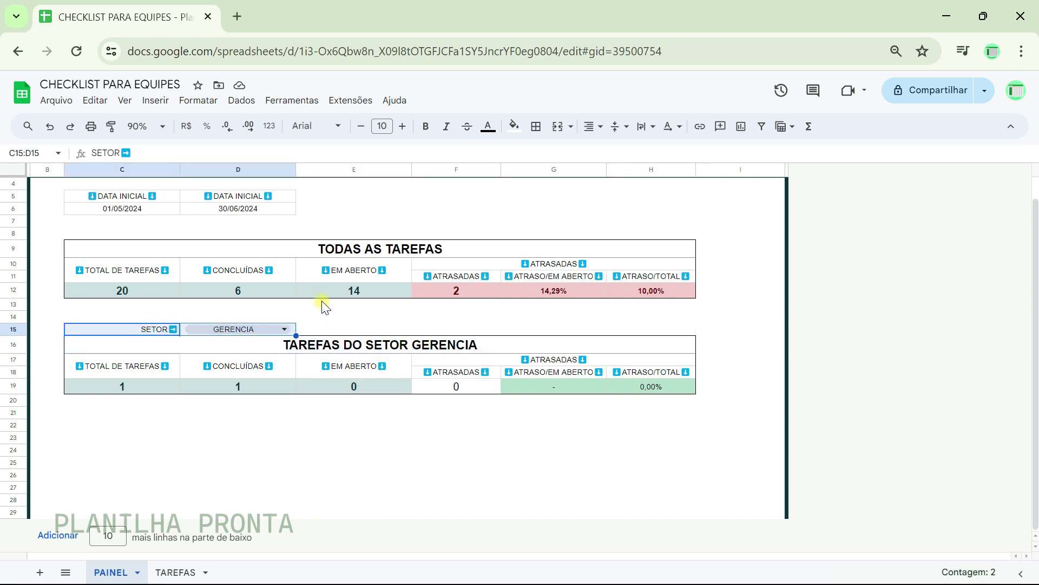
pyautogui.click(535, 127)
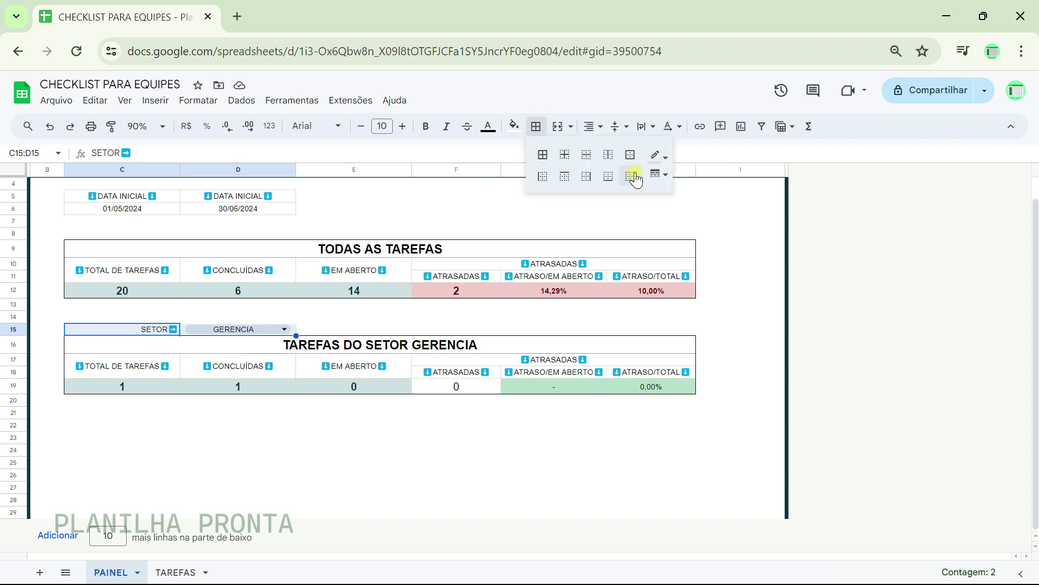
pyautogui.click(669, 159)
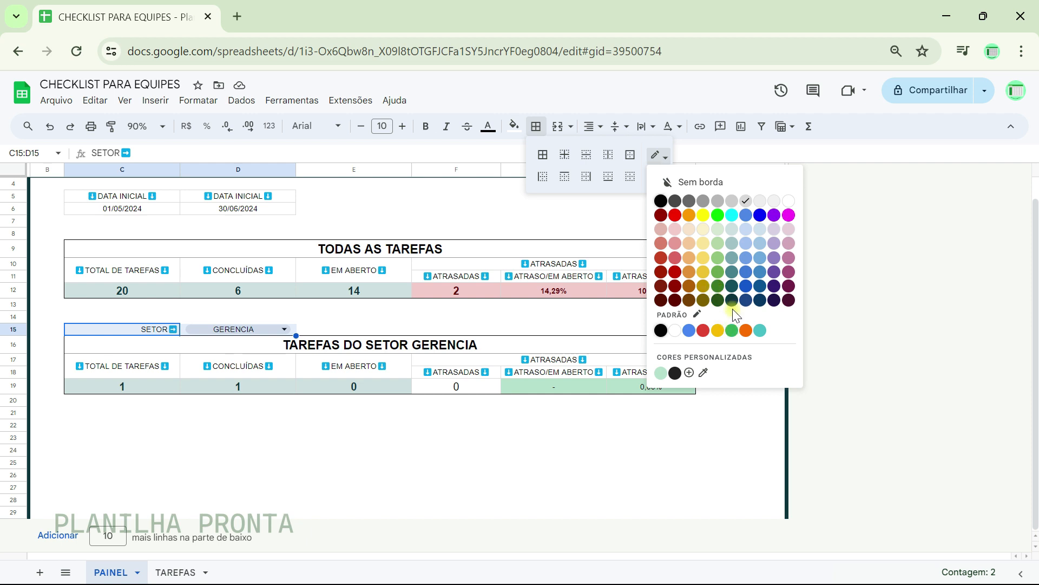
pyautogui.click(788, 407)
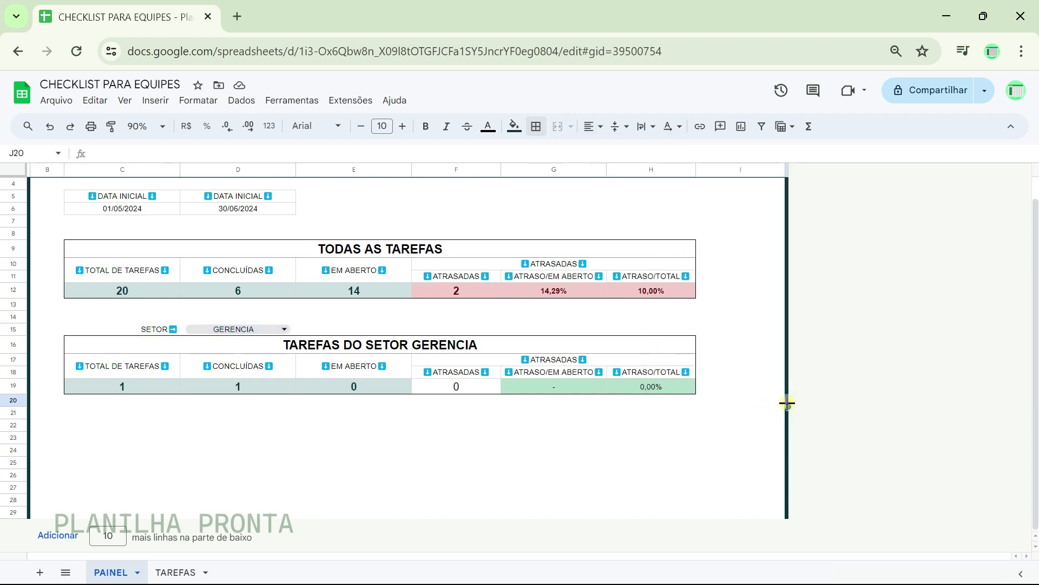
pyautogui.click(510, 134)
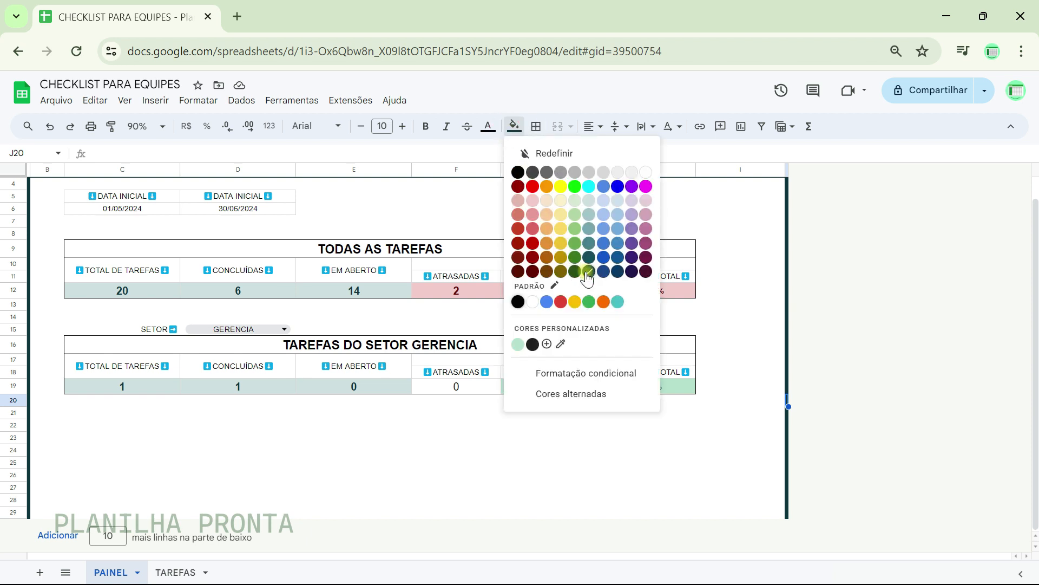
# - Add dark teal borders to the left, top and right edges of the SETOR selector cells C15:D15
pyautogui.moveTo(115, 327); pyautogui.dragTo(252, 334)
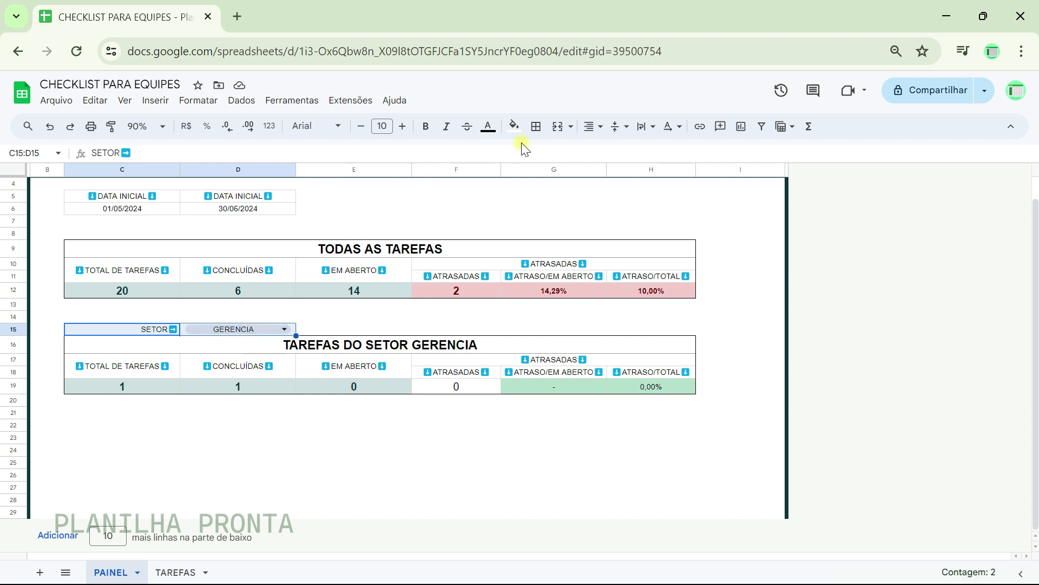
pyautogui.click(537, 127)
pyautogui.click(658, 156)
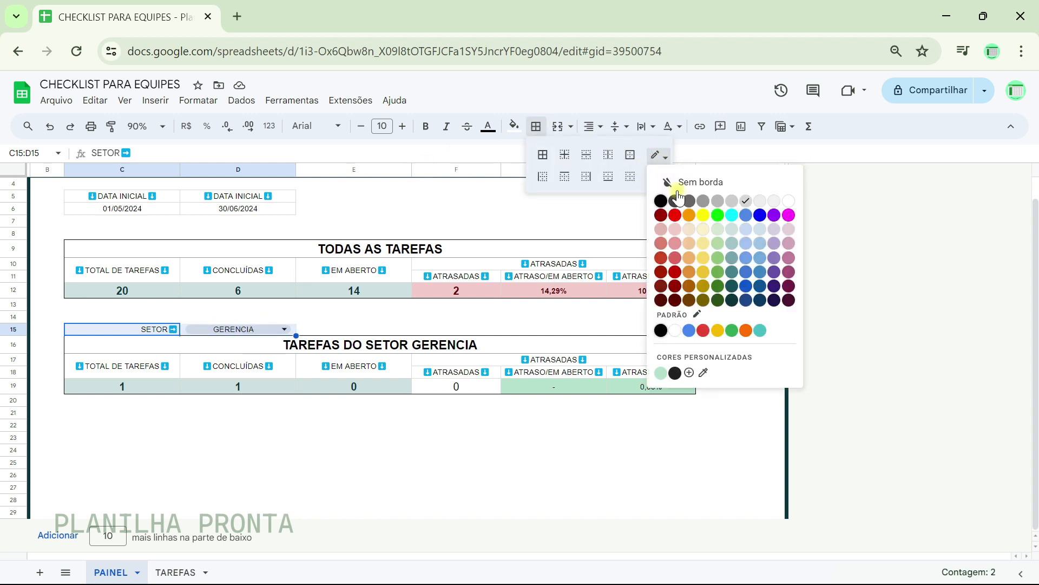
pyautogui.click(730, 298)
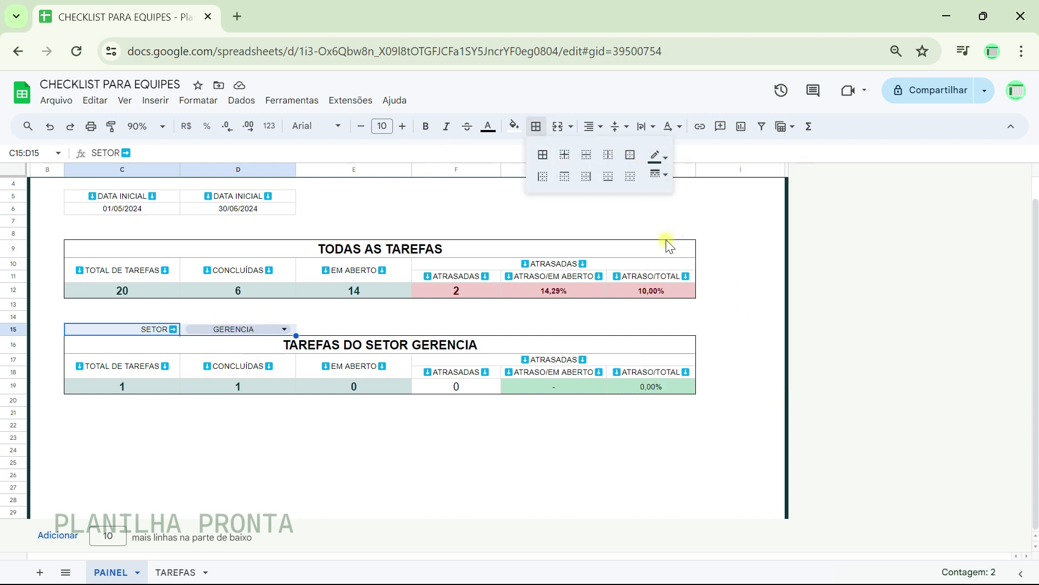
pyautogui.click(587, 178)
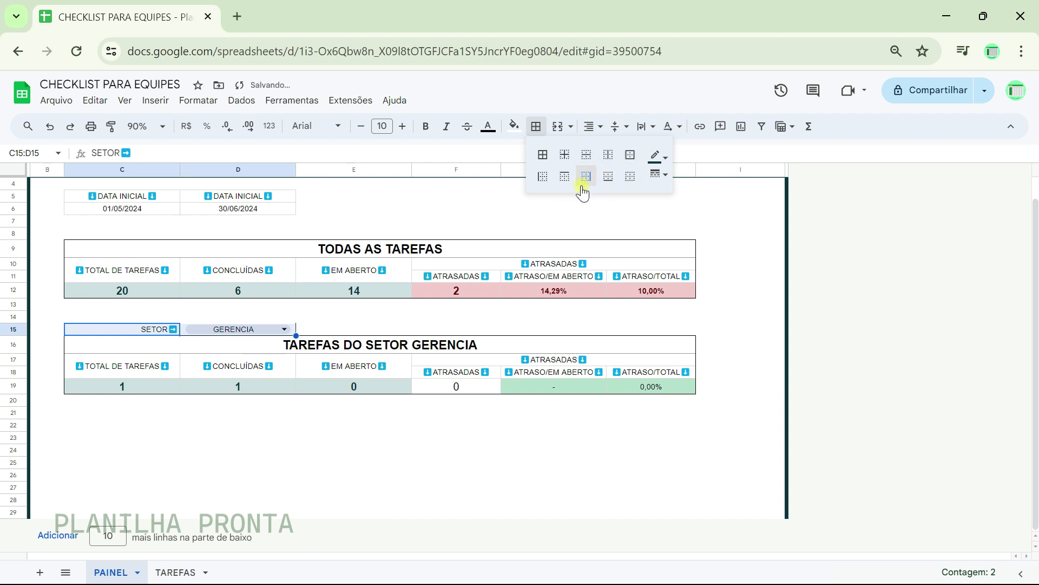
pyautogui.click(564, 176)
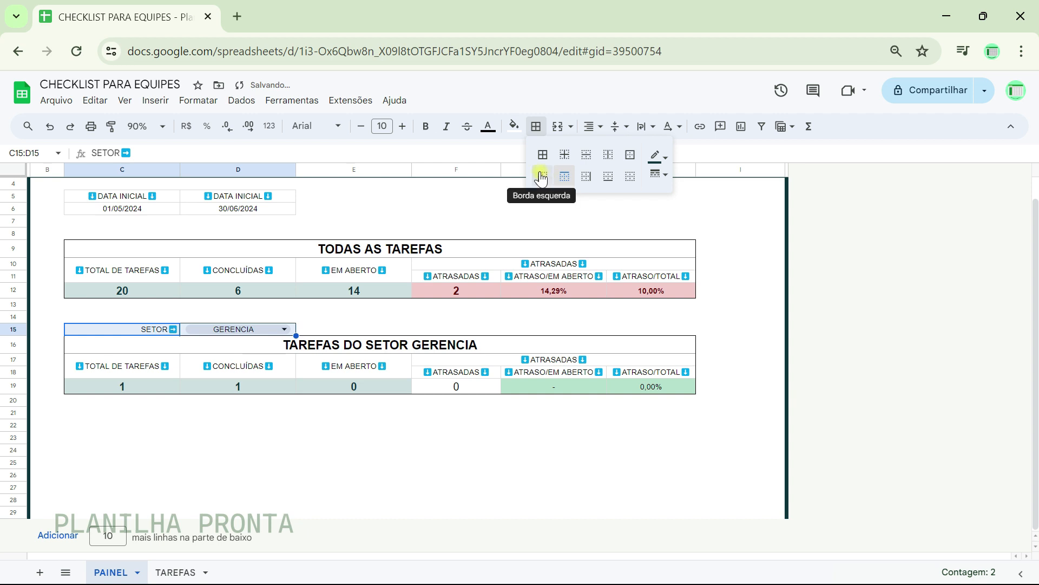
pyautogui.click(357, 316)
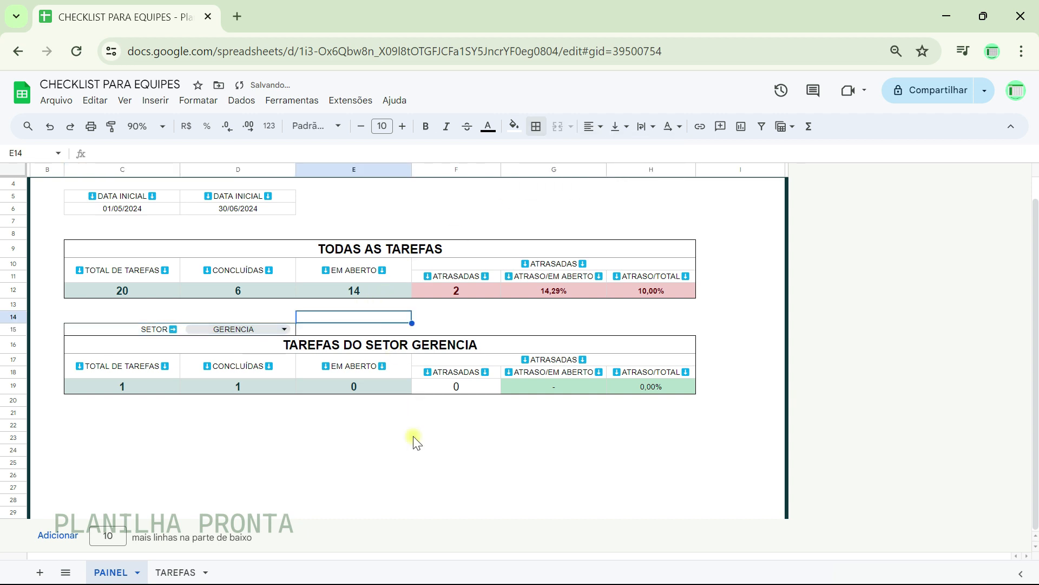
pyautogui.click(349, 491)
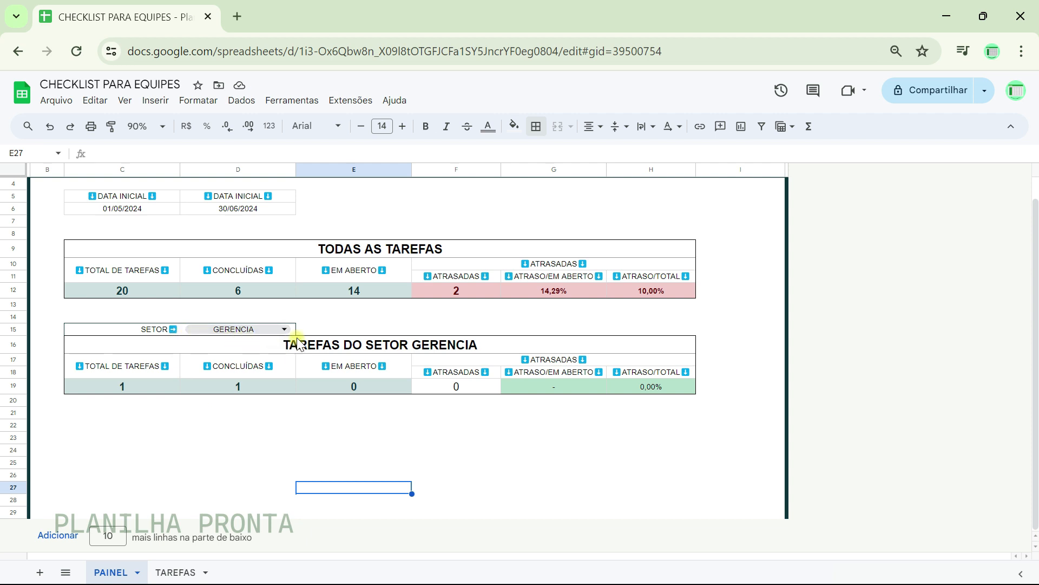
# - Increase the font size of the SETOR label and its dropdown in C15:D15 to 14
pyautogui.moveTo(111, 334); pyautogui.dragTo(255, 332)
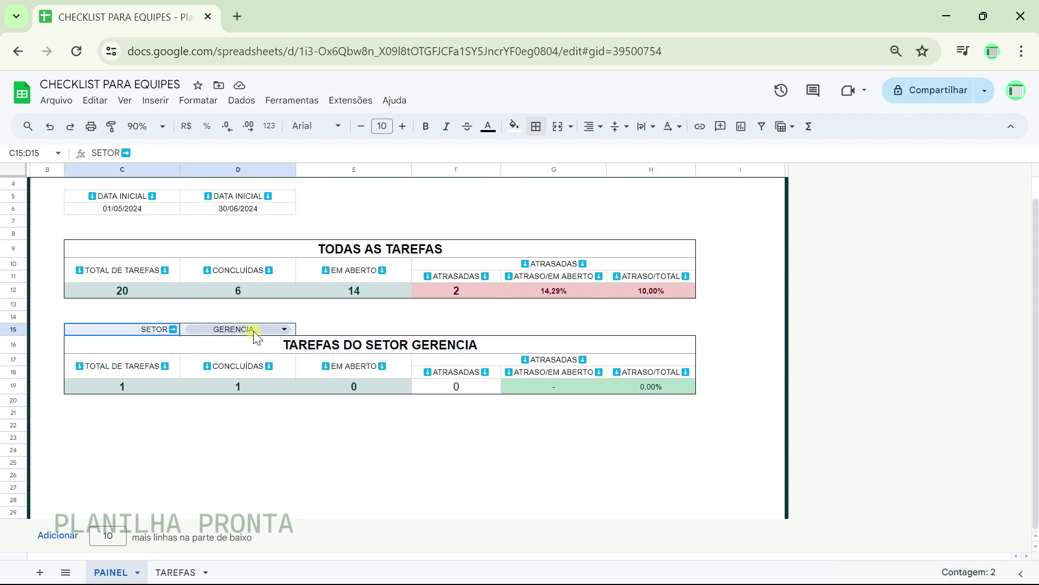
pyautogui.click(404, 130)
pyautogui.click(405, 130)
pyautogui.click(406, 130)
pyautogui.click(406, 130)
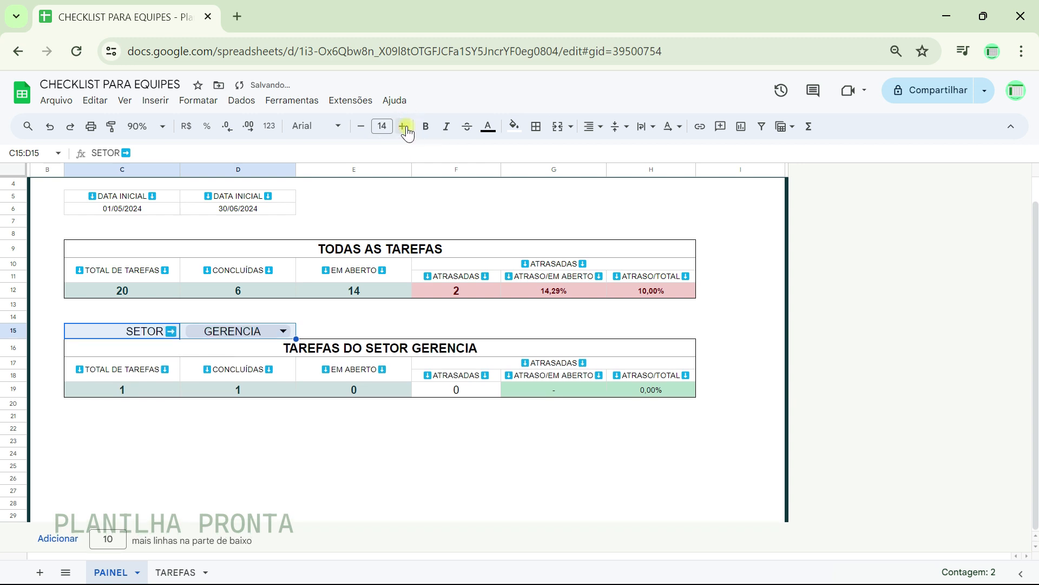
# - Switch the sector dropdown in D15 to FINANCEIRO to try out the sector table
pyautogui.click(283, 332)
pyautogui.click(222, 411)
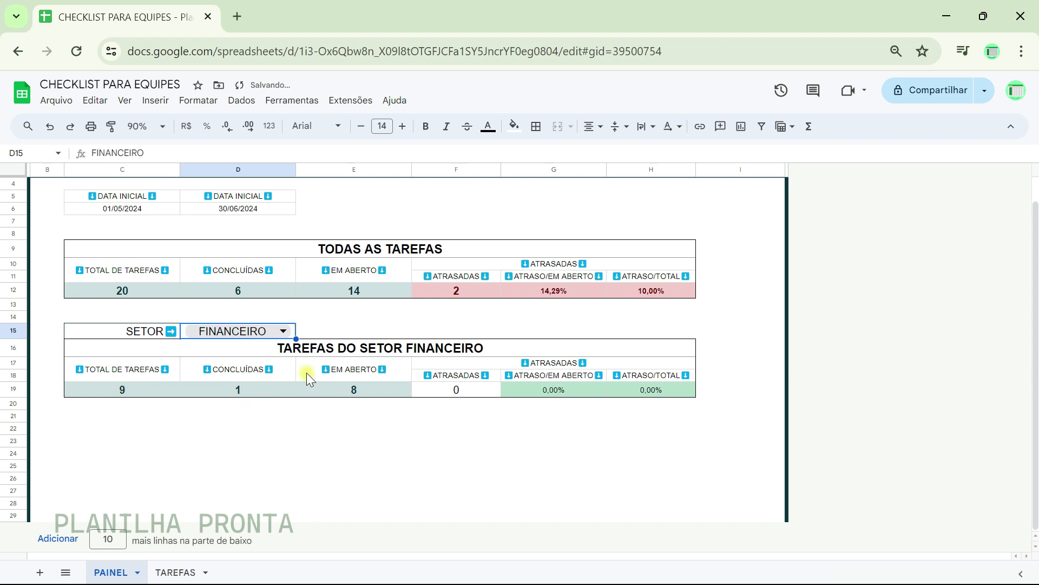
pyautogui.click(409, 318)
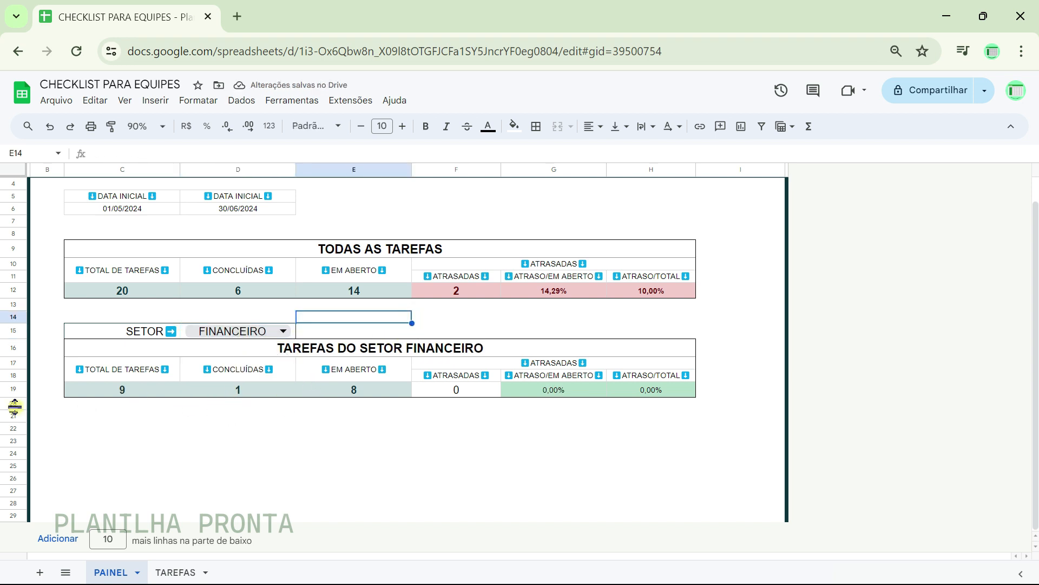
# - Insert one blank row above row 16 to separate the SETOR selector from the sector table
pyautogui.rightClick(12, 352)
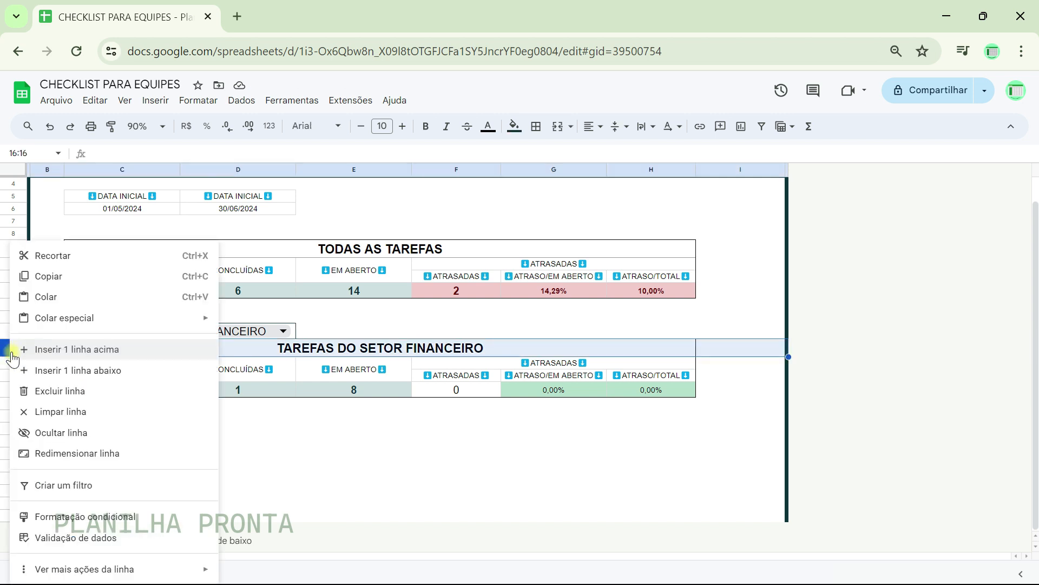
pyautogui.click(61, 348)
pyautogui.click(378, 304)
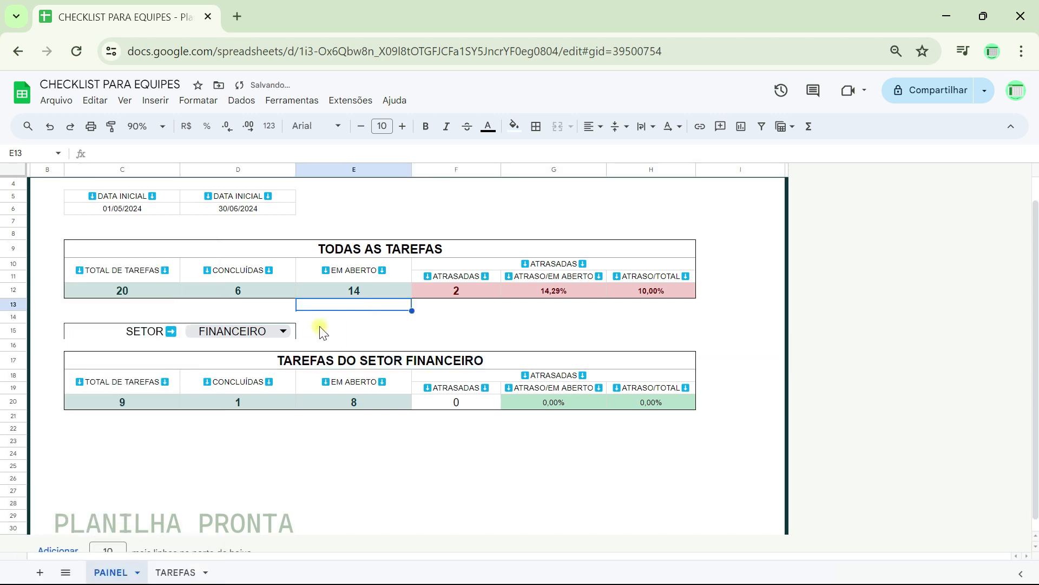
# - Close the outline of the SETOR selector cells C15:D15 with a bottom border
pyautogui.moveTo(108, 334); pyautogui.dragTo(255, 330)
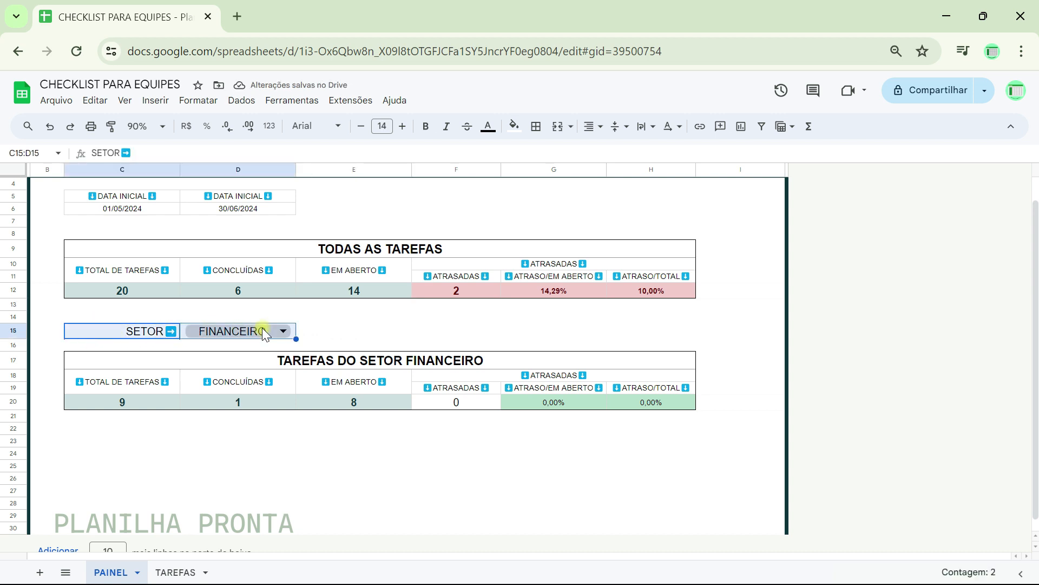
pyautogui.click(536, 126)
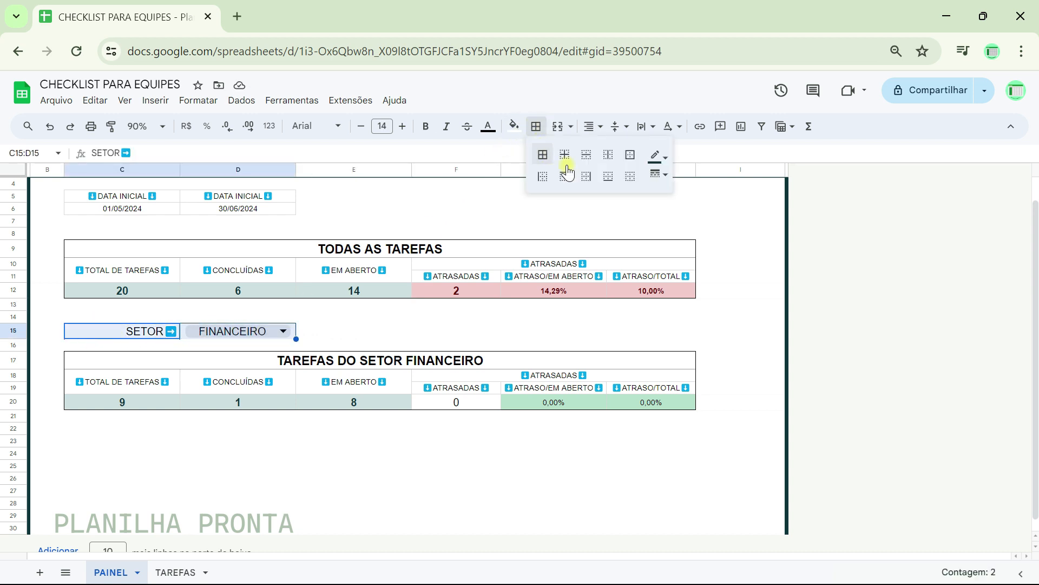
pyautogui.click(591, 181)
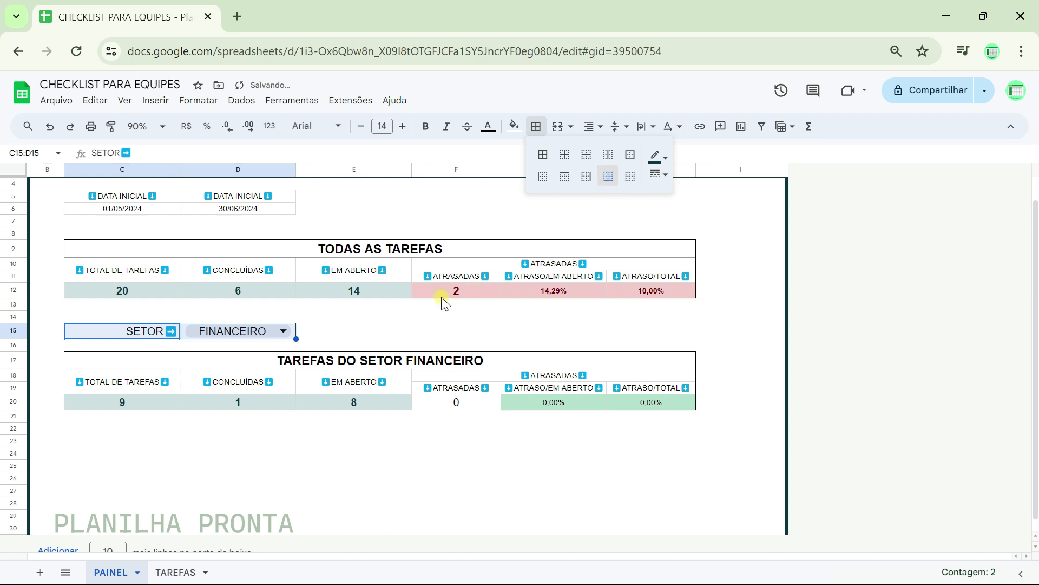
pyautogui.click(381, 319)
# - Set the height of the blank spacer row 16 to 5 pixels
pyautogui.click(6, 344)
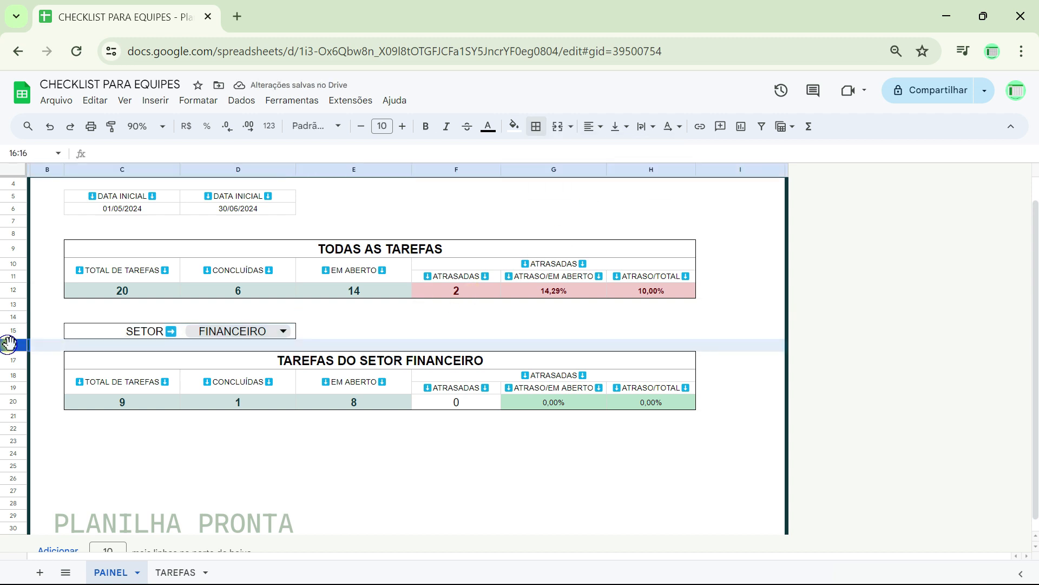
pyautogui.rightClick(7, 344)
pyautogui.click(54, 454)
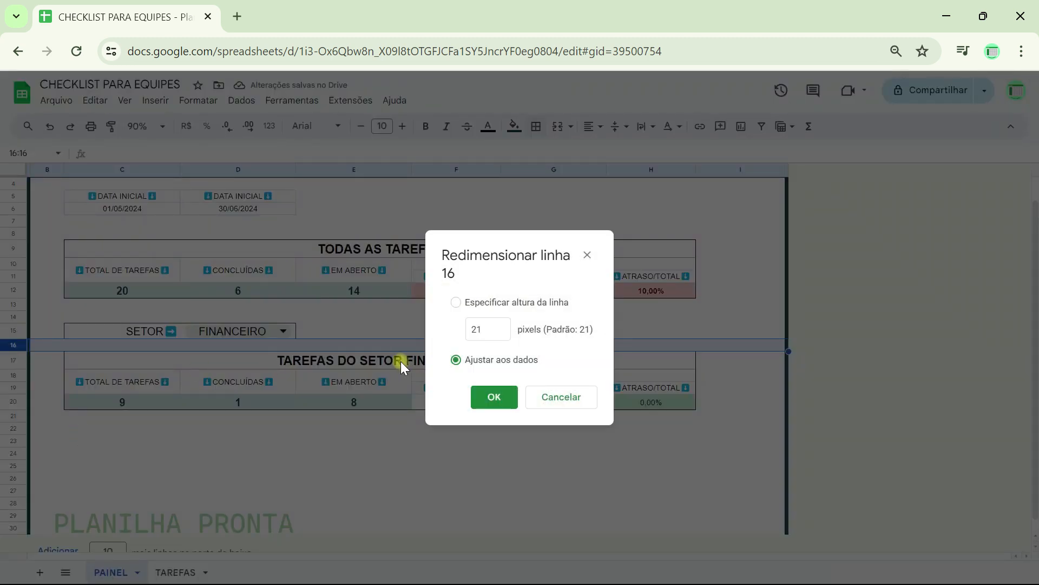
pyautogui.click(489, 306)
pyautogui.click(491, 331)
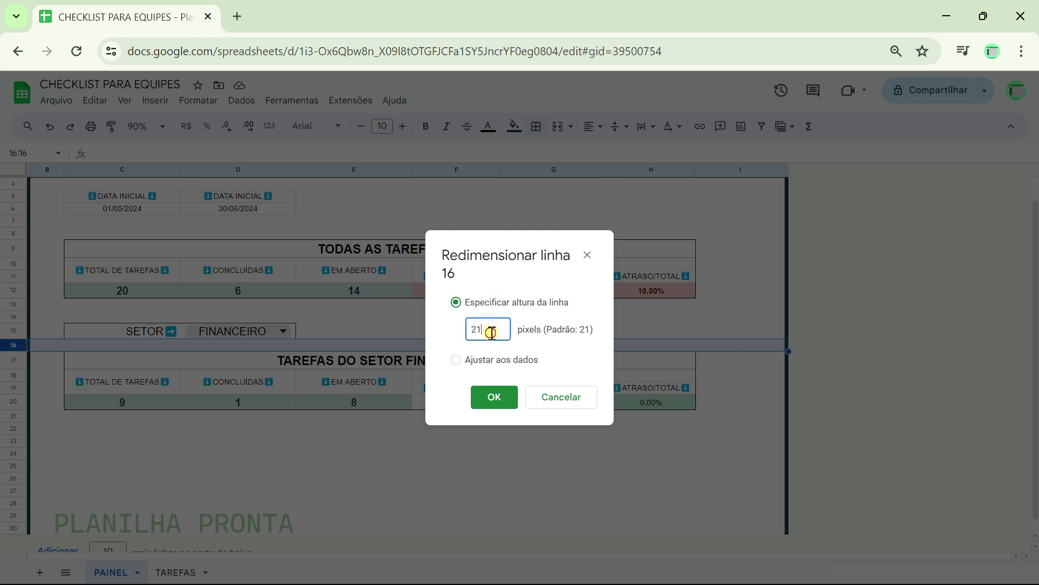
pyautogui.press('BackSpace')
pyautogui.press('BackSpace')
pyautogui.write('5')
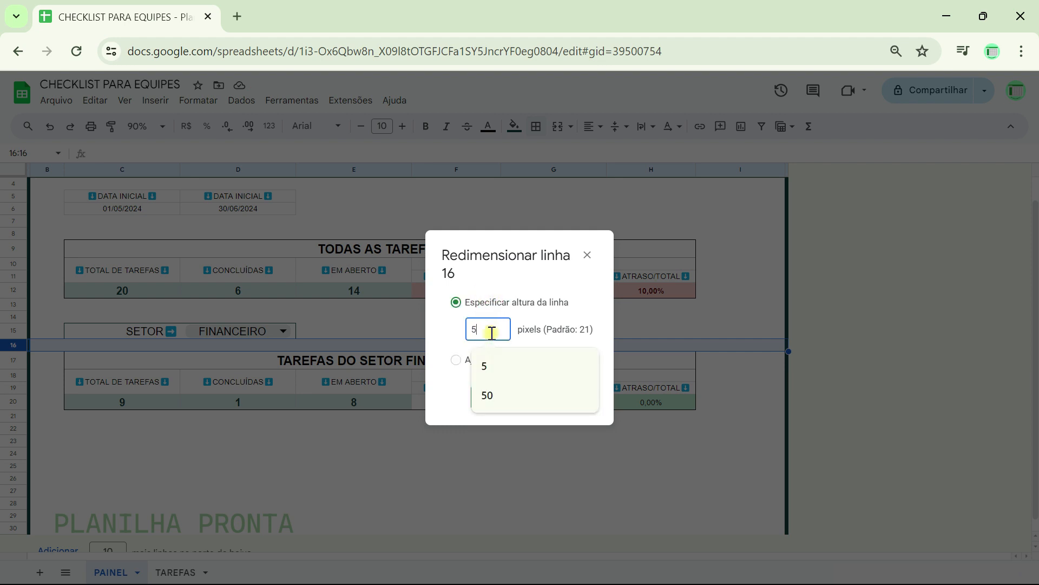
pyautogui.press('Return')
pyautogui.click(292, 457)
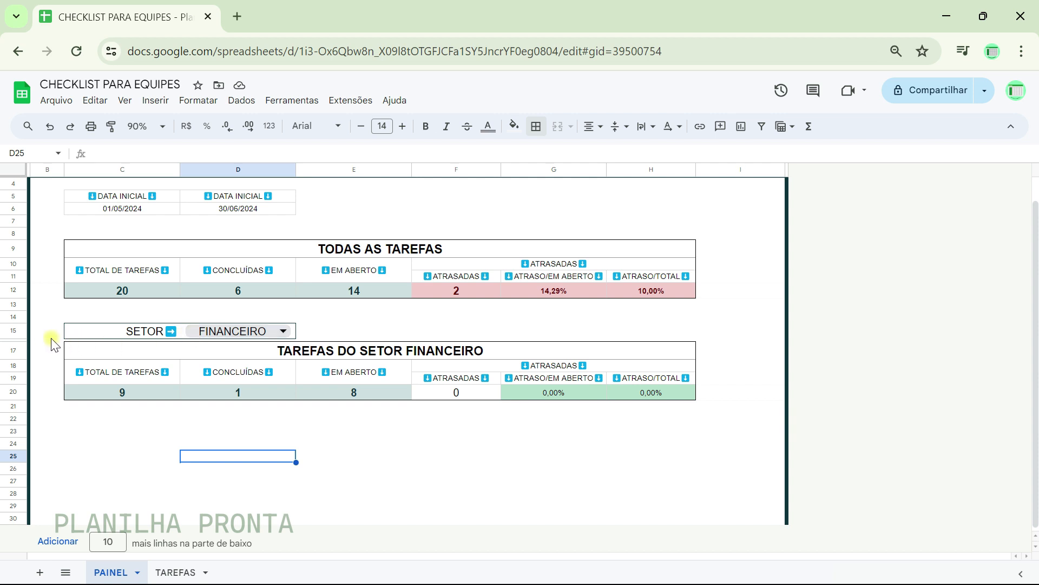
# - Set the height of the SETOR selector row 15 to 30 pixels
pyautogui.rightClick(14, 334)
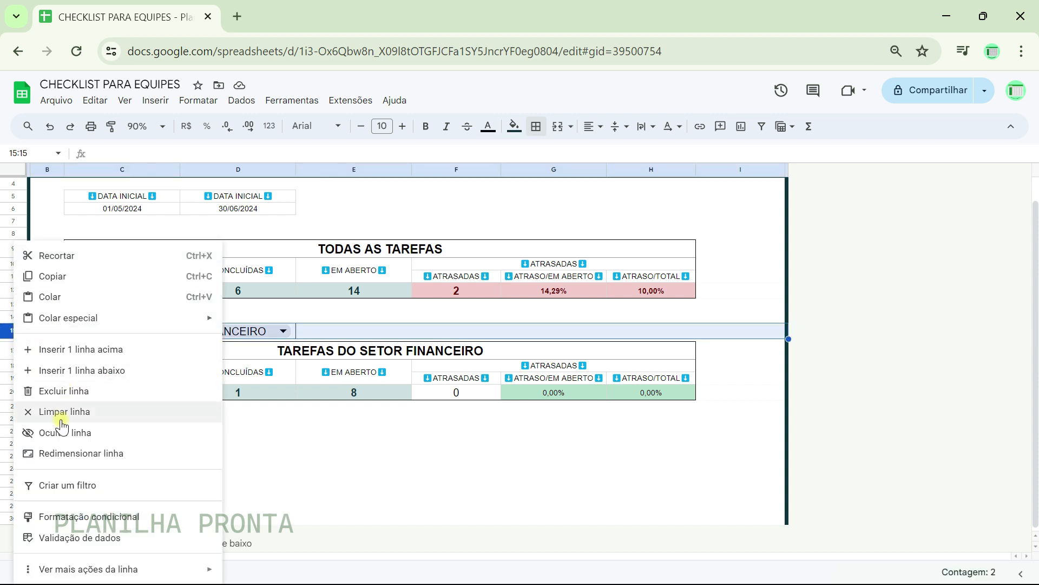
pyautogui.click(65, 452)
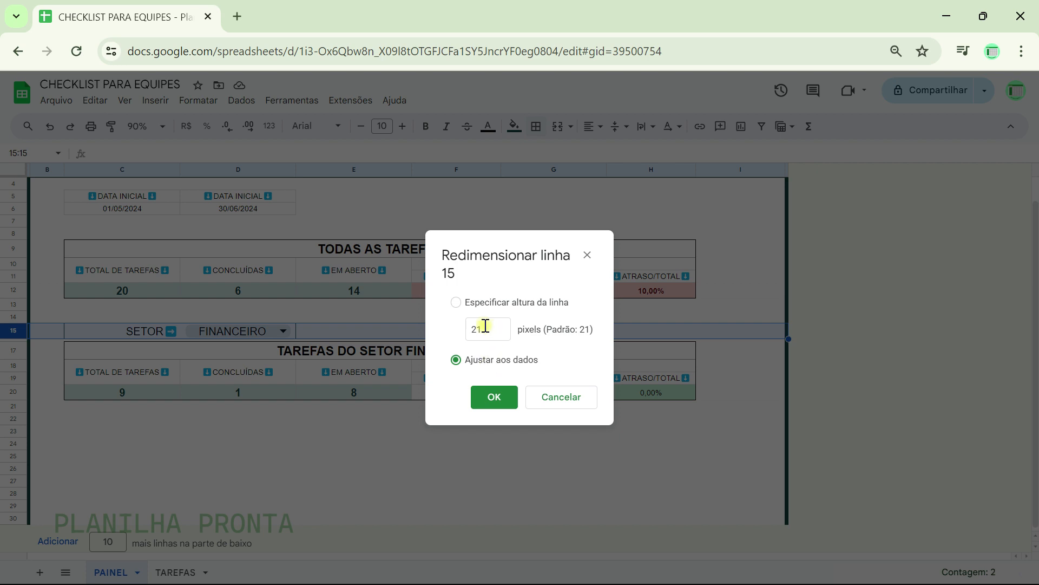
pyautogui.click(456, 303)
pyautogui.click(495, 334)
pyautogui.press('BackSpace')
pyautogui.write('5')
pyautogui.press('BackSpace')
pyautogui.press('BackSpace')
pyautogui.write('30')
pyautogui.press('Return')
pyautogui.click(410, 471)
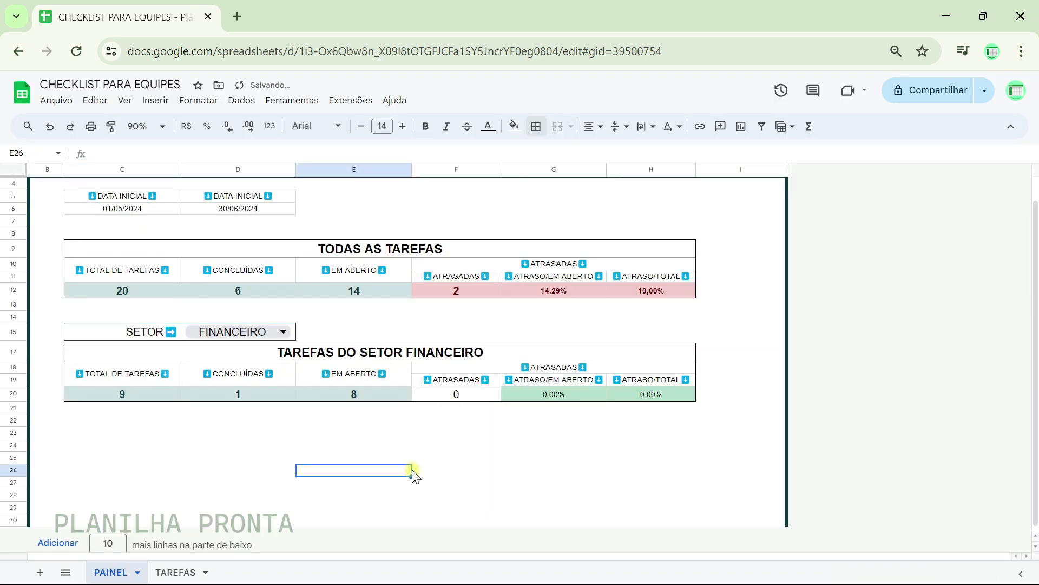
# - Resize the SETOR selector row 15 to a height of 35 pixels
pyautogui.rightClick(7, 333)
pyautogui.click(72, 454)
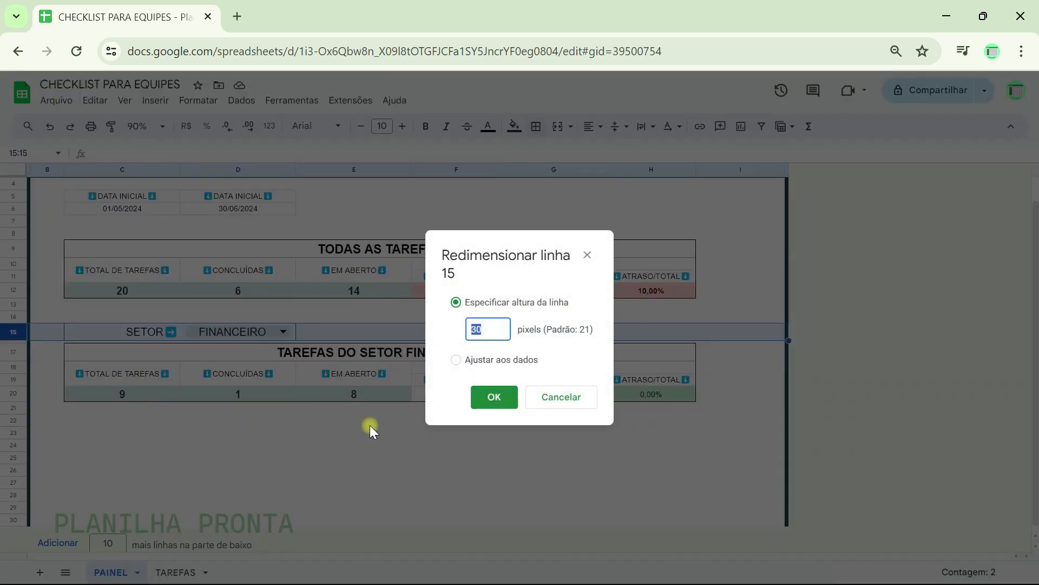
pyautogui.write('35')
pyautogui.press('Return')
pyautogui.click(406, 460)
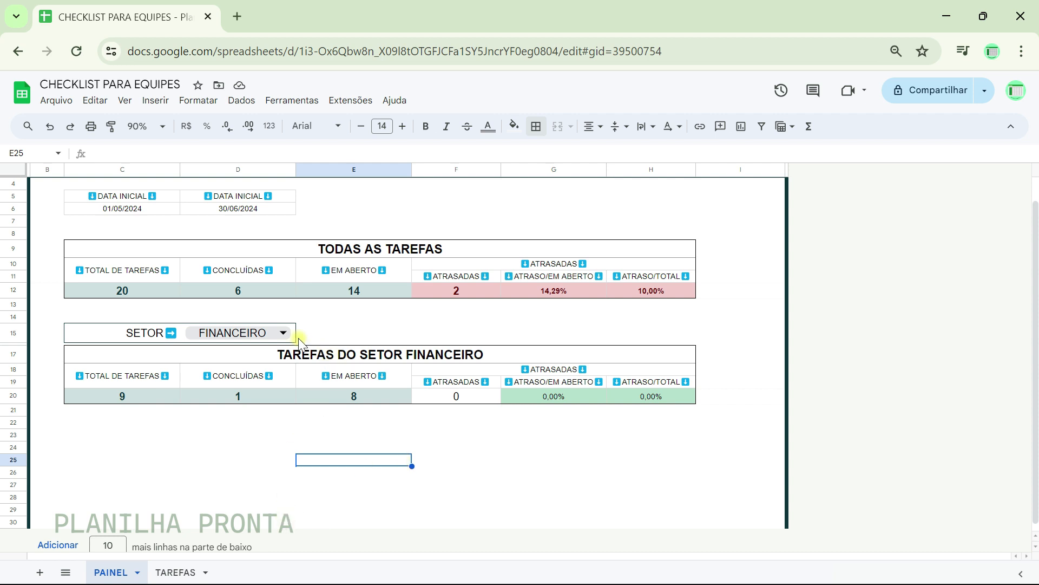
# - Test the sector dropdown in D15 with MARKETING and FINANCEIRO, and leave it set to GERENCIA
pyautogui.click(282, 333)
pyautogui.click(233, 373)
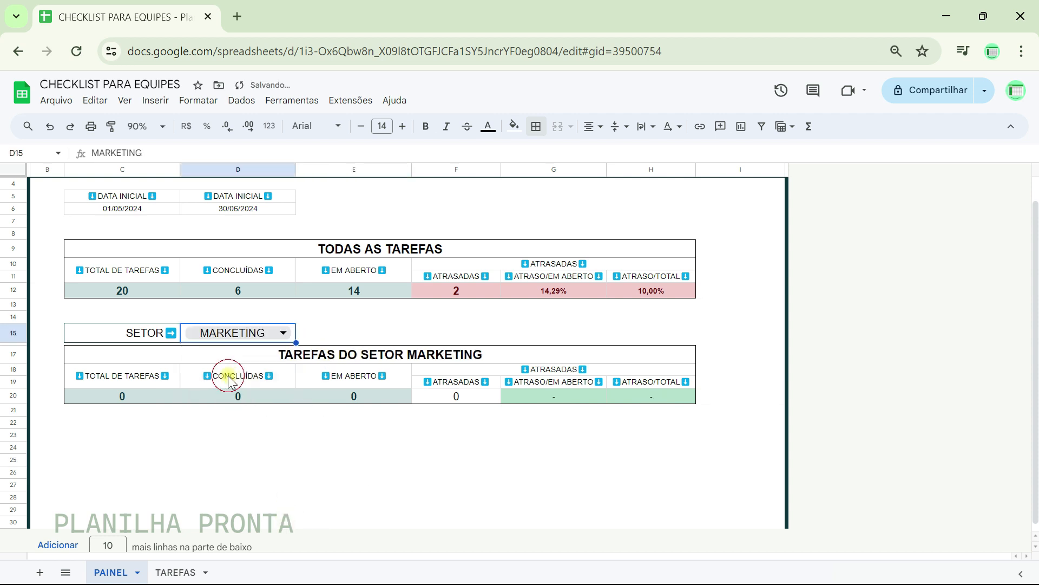
pyautogui.click(283, 332)
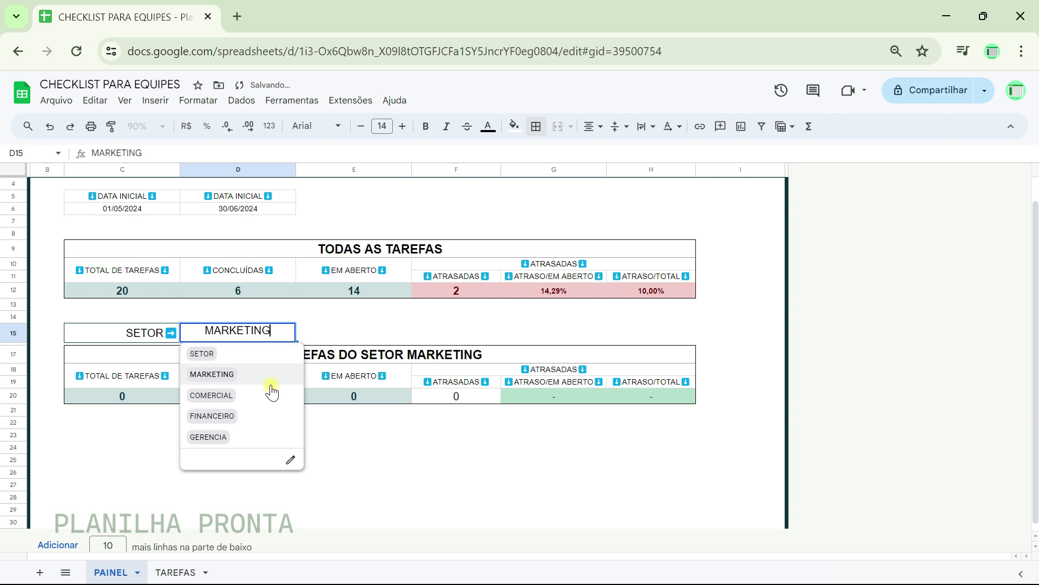
pyautogui.click(234, 414)
pyautogui.click(516, 427)
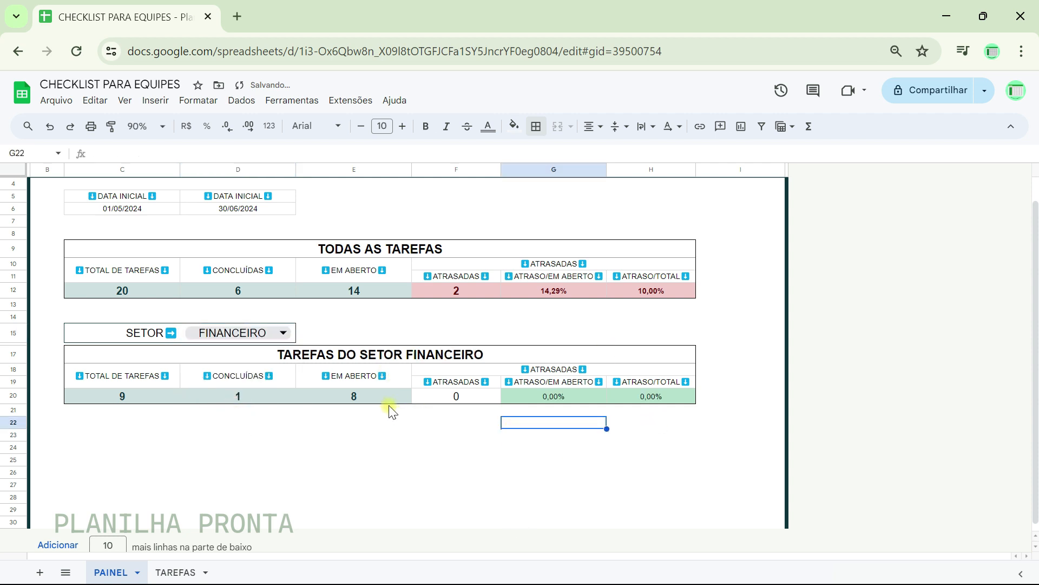
pyautogui.click(289, 337)
pyautogui.click(241, 436)
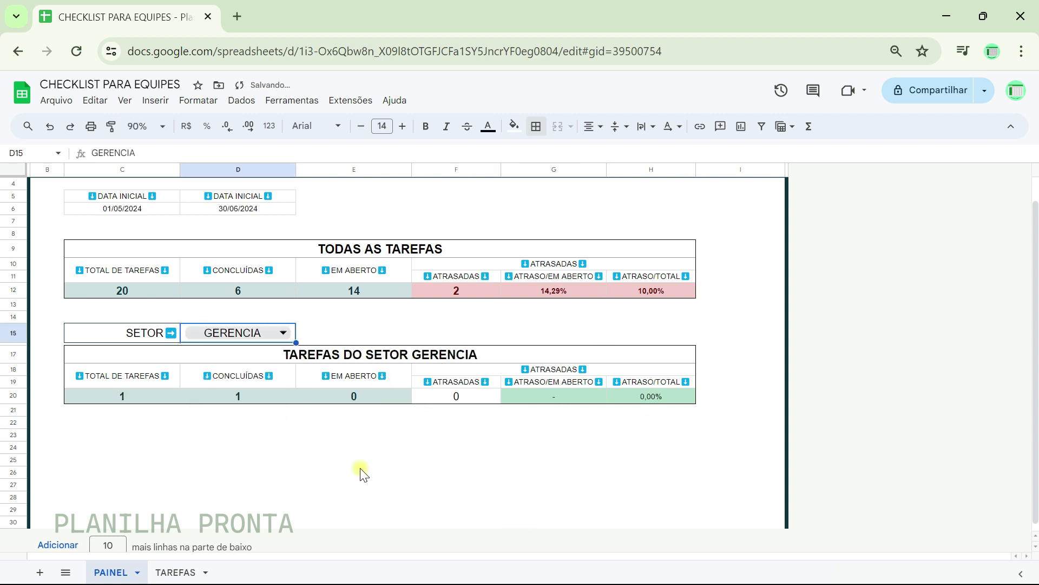
# - Change the start date in C6 of the date filter to 01/04/2024
pyautogui.doubleClick(143, 208)
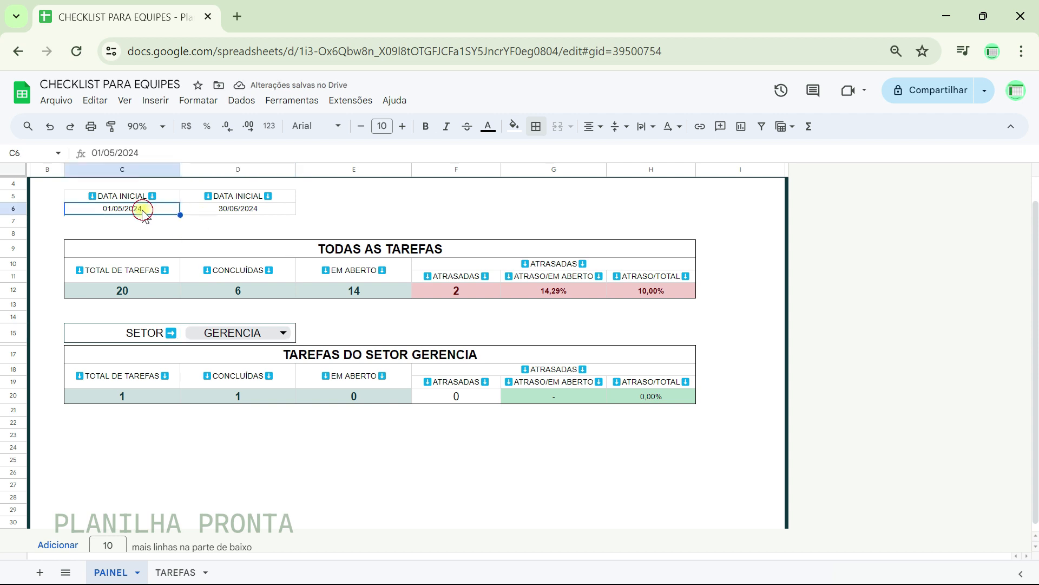
pyautogui.click(154, 228)
pyautogui.click(154, 228)
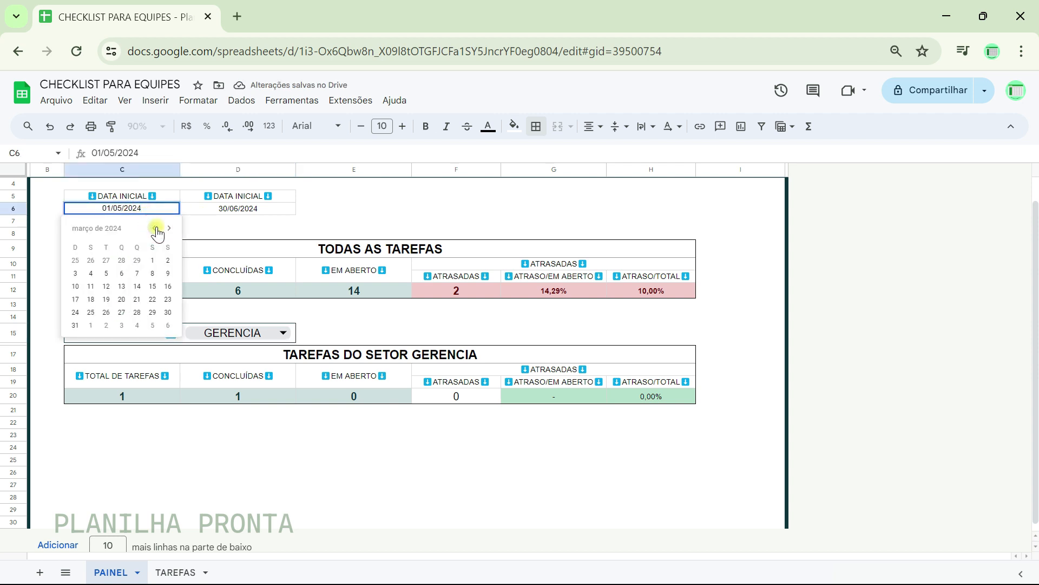
pyautogui.click(165, 234)
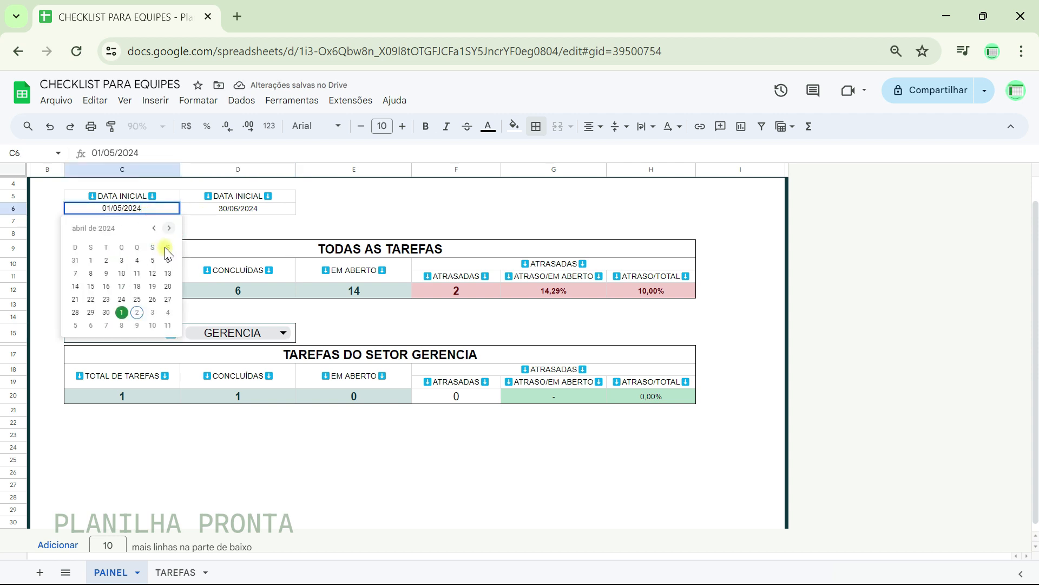
pyautogui.click(90, 260)
# - Test the sector dropdown in D15 with MARKETING, COMERCIAL, FINANCEIRO and GERENCIA in turn
pyautogui.click(283, 333)
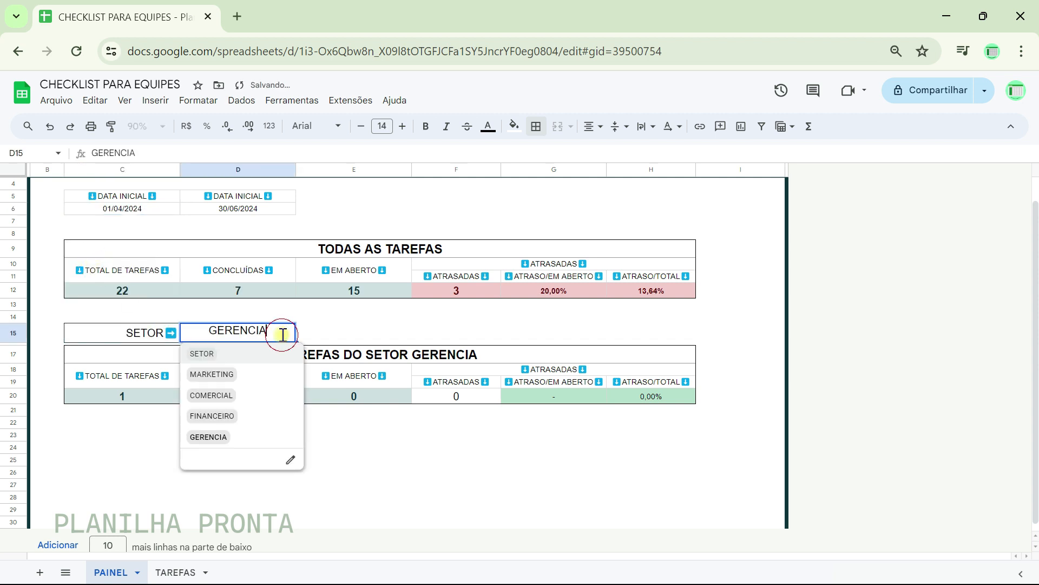
pyautogui.click(234, 374)
pyautogui.click(281, 332)
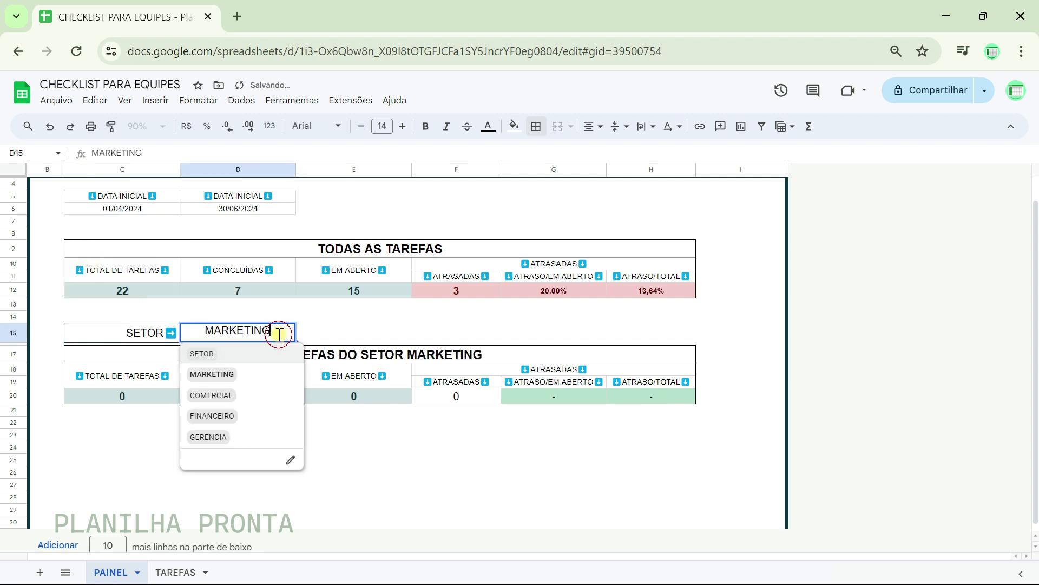
pyautogui.click(233, 394)
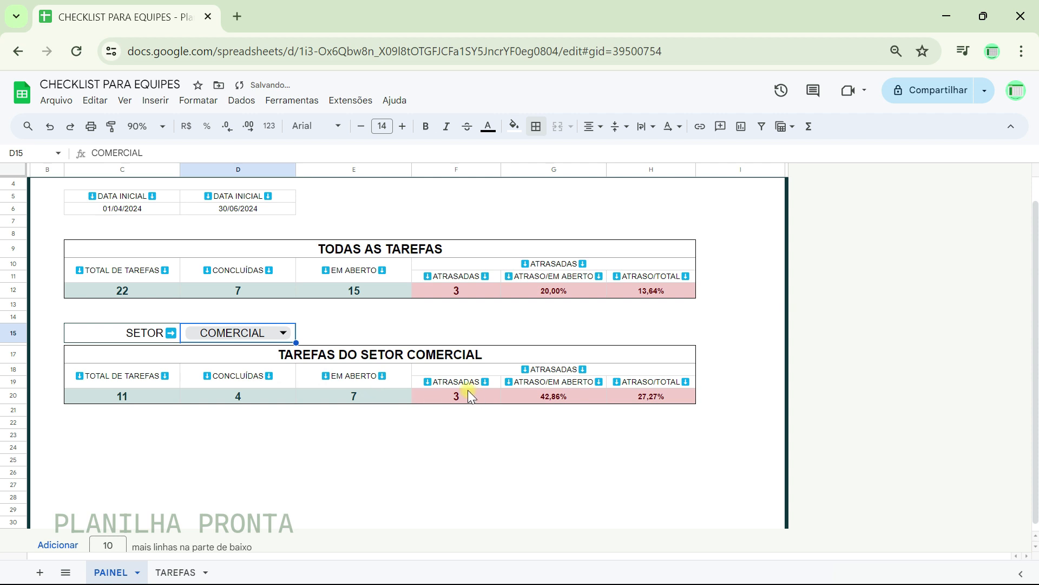
pyautogui.click(283, 334)
pyautogui.click(234, 418)
pyautogui.click(283, 334)
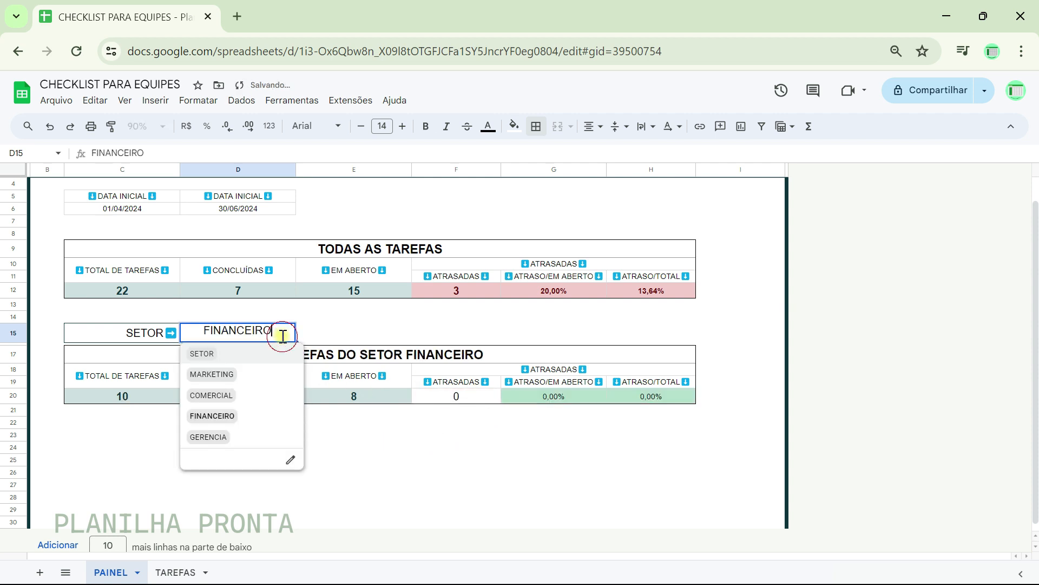
pyautogui.click(232, 436)
pyautogui.click(479, 461)
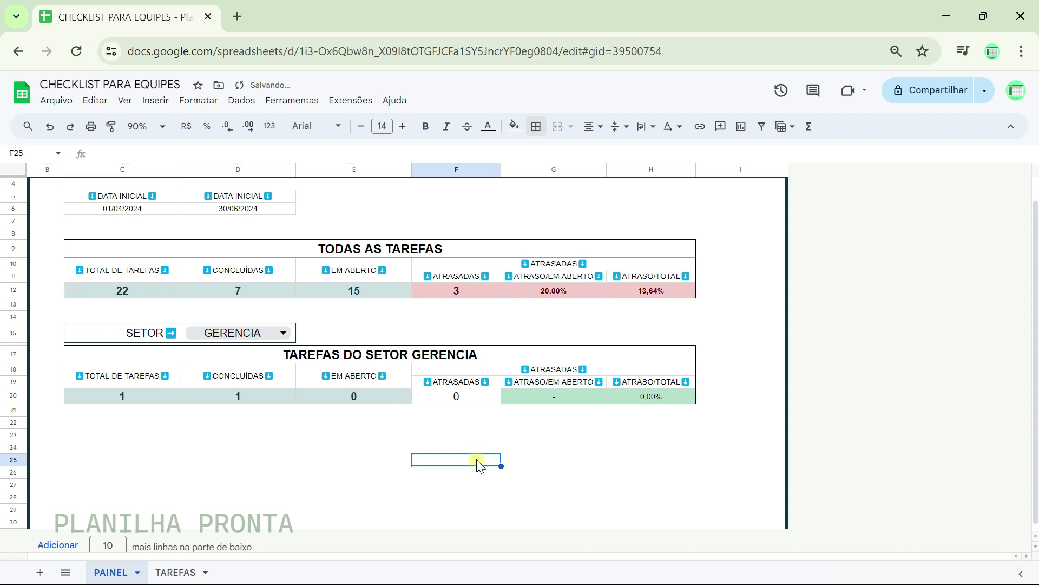
# - Switch the sector in D15 to FINANCEIRO and finally leave it set to COMERCIAL
pyautogui.click(283, 333)
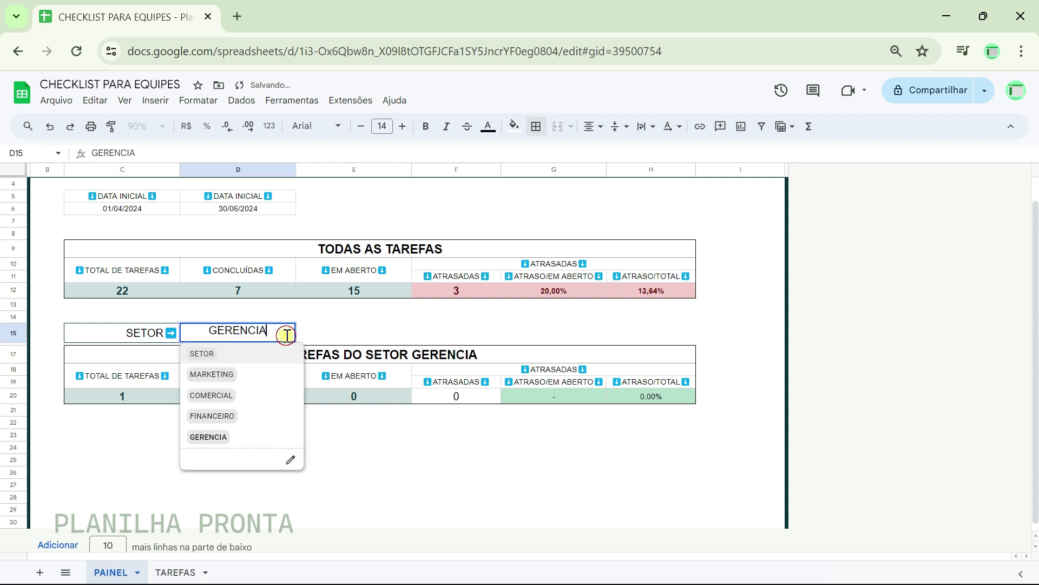
pyautogui.click(228, 416)
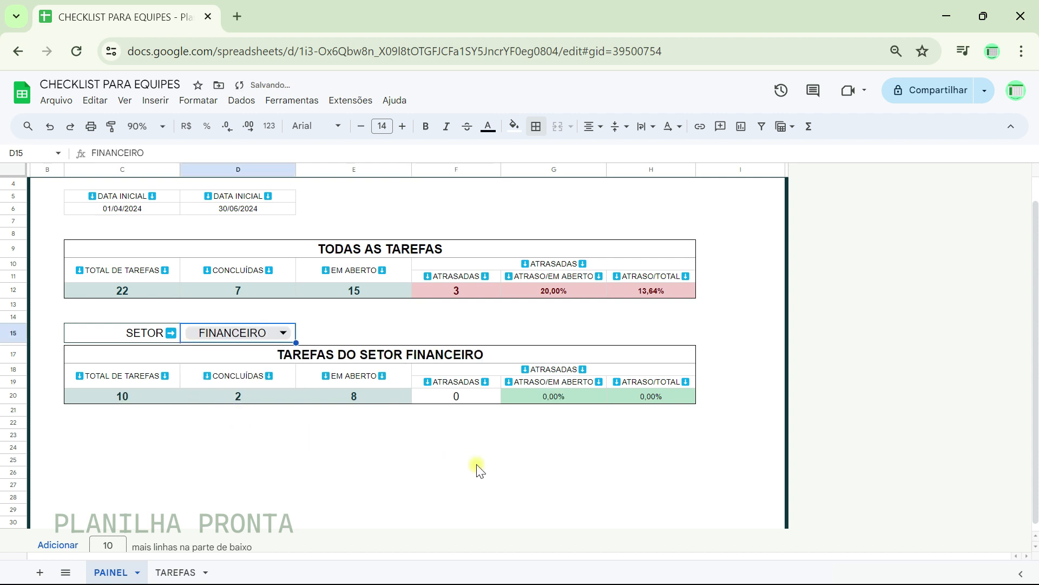
pyautogui.click(283, 334)
pyautogui.click(248, 395)
pyautogui.click(449, 452)
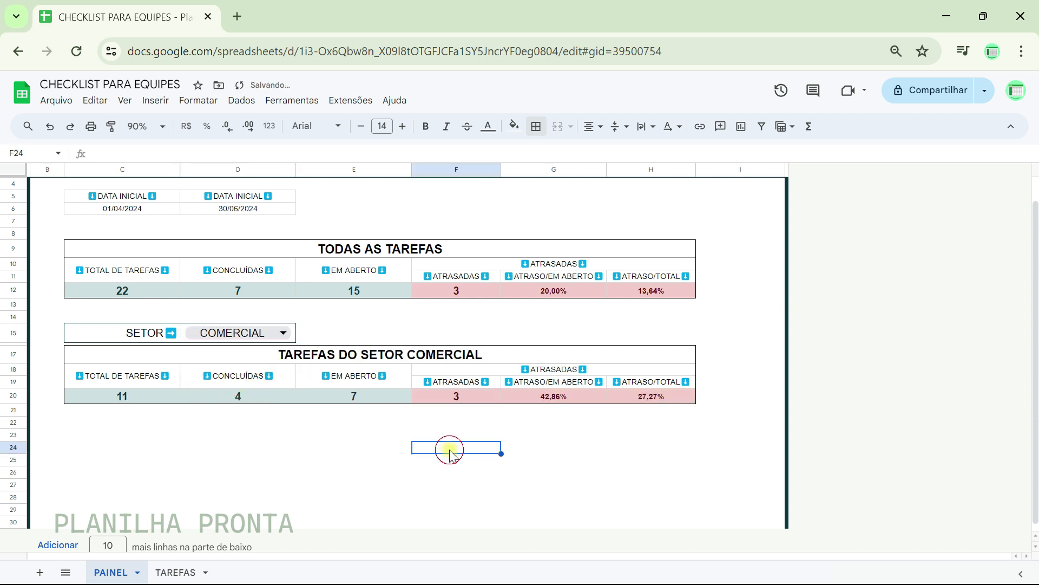
pyautogui.click(342, 448)
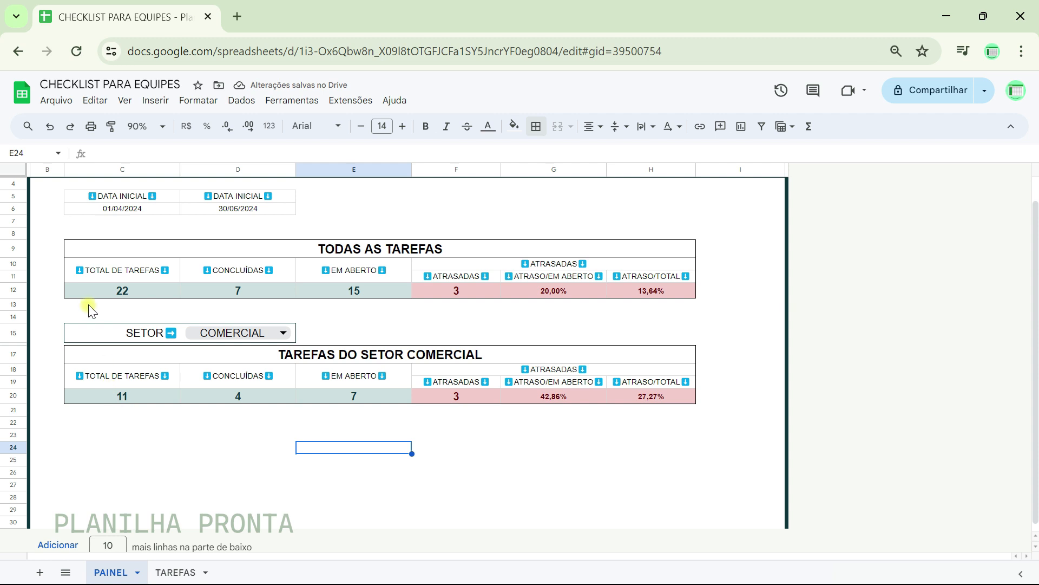
# - Duplicate the whole sector block in rows 15 to 21 by copying it and pasting it at row 22
pyautogui.click(9, 332)
pyautogui.moveTo(10, 332); pyautogui.dragTo(9, 408)
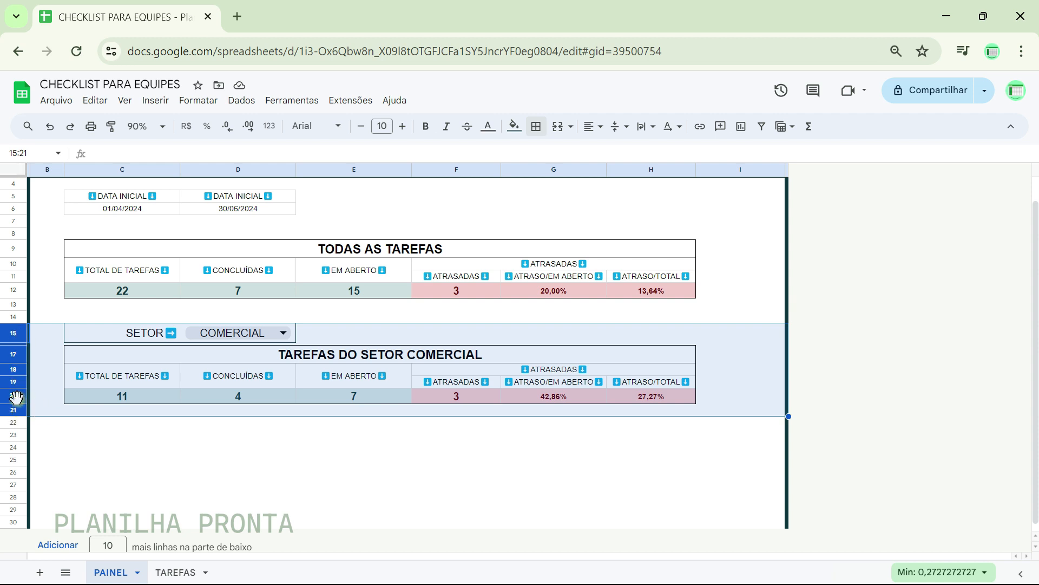
pyautogui.rightClick(17, 398)
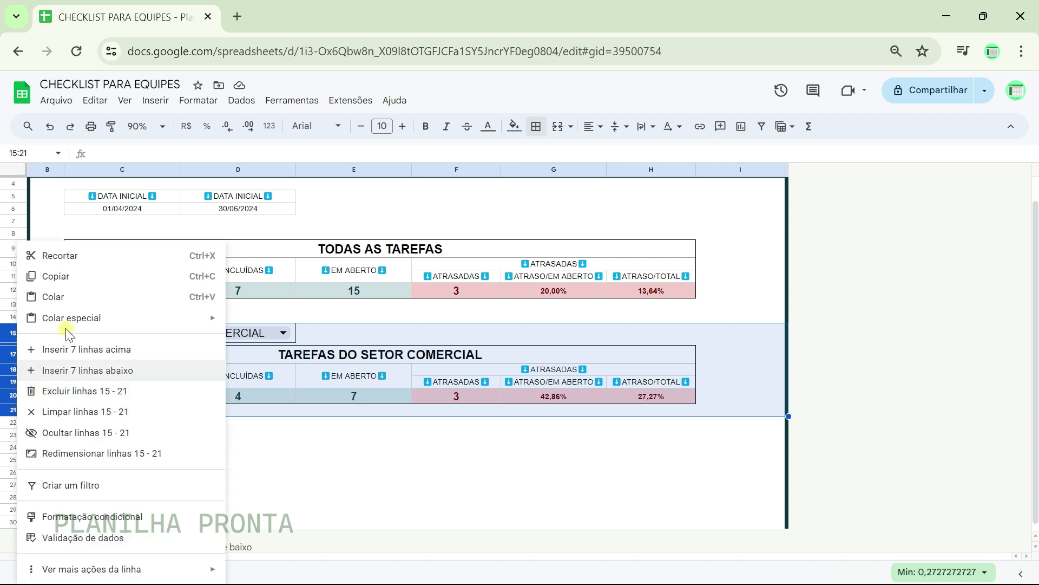
pyautogui.click(66, 279)
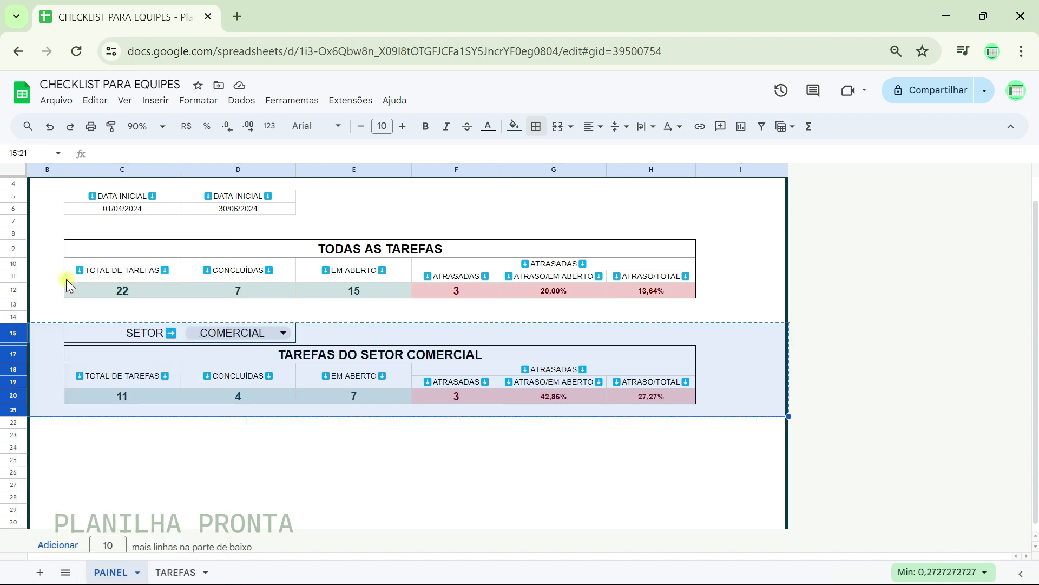
pyautogui.click(16, 423)
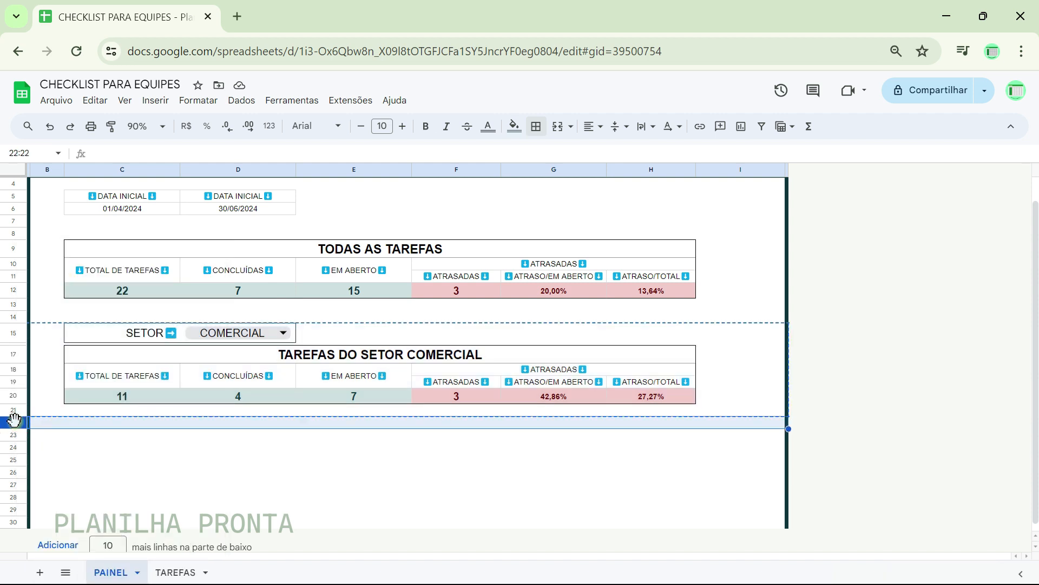
pyautogui.rightClick(13, 423)
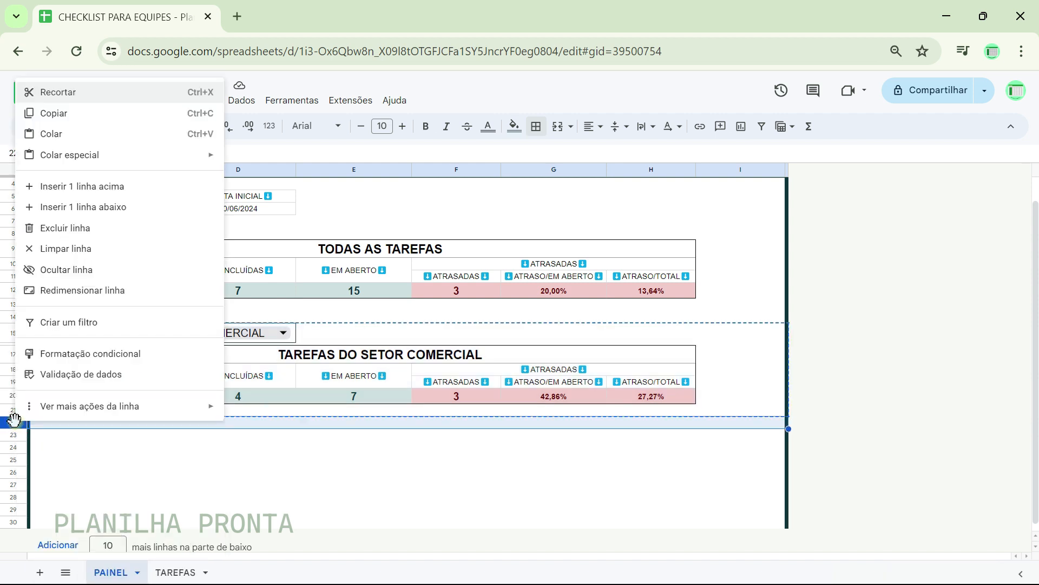
pyautogui.click(54, 133)
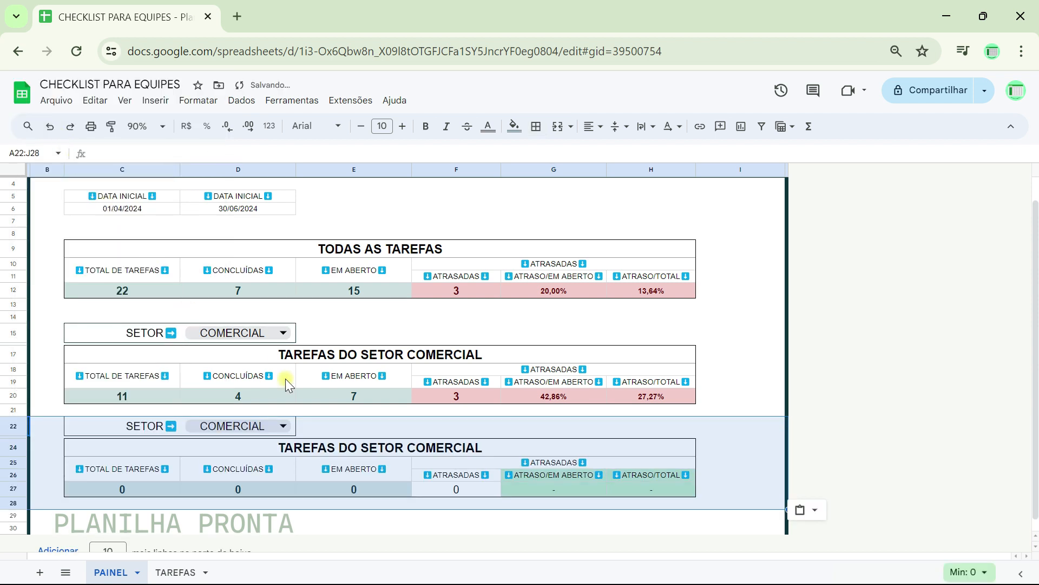
pyautogui.scroll(-1, 285, 378)
pyautogui.click(317, 516)
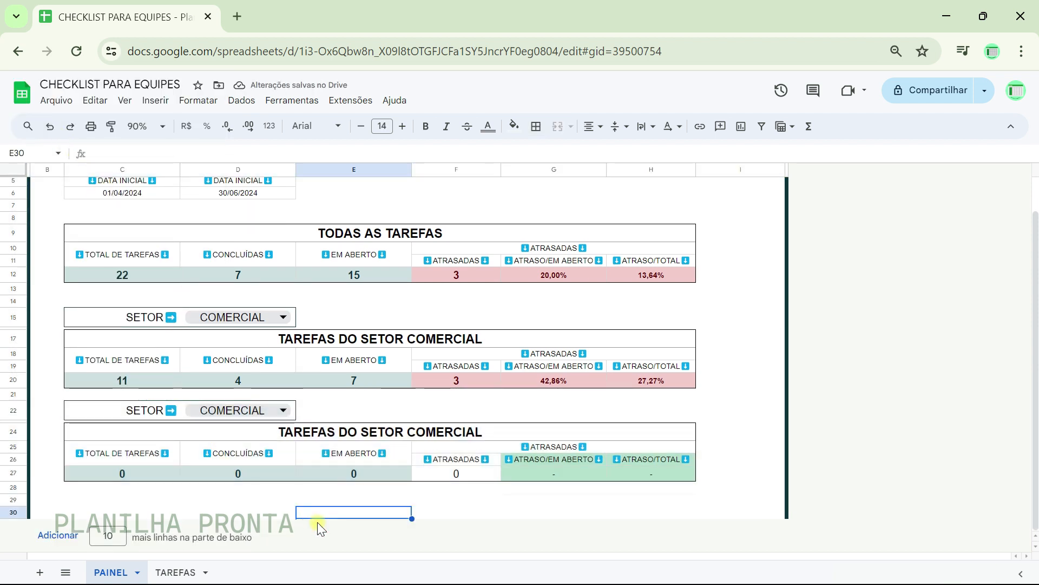
# - Change the source range of the D22 dropdown to TAREFAS!E6:E, applying the change only to this instance
pyautogui.doubleClick(236, 409)
pyautogui.click(291, 537)
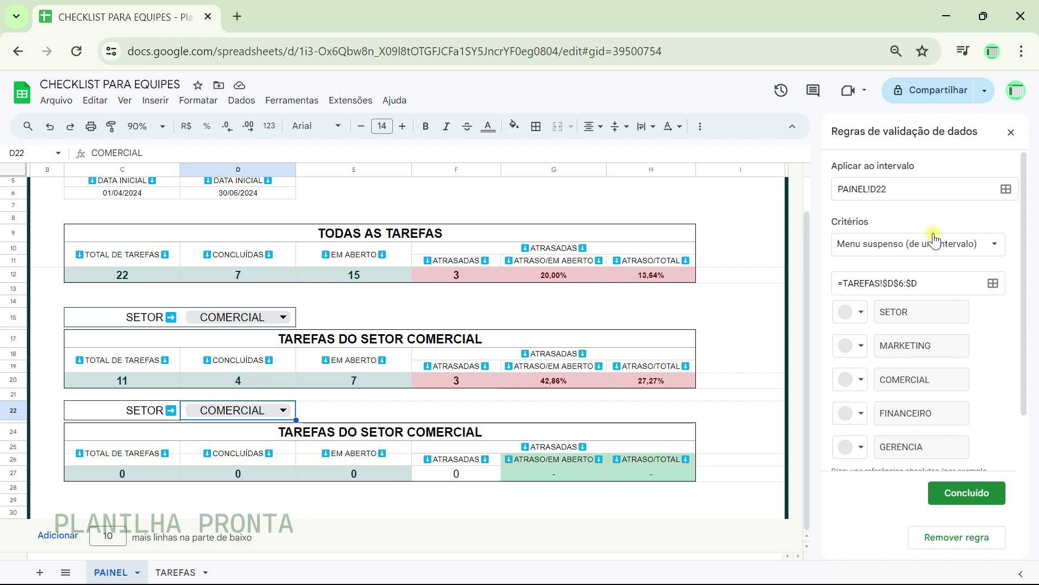
pyautogui.click(944, 284)
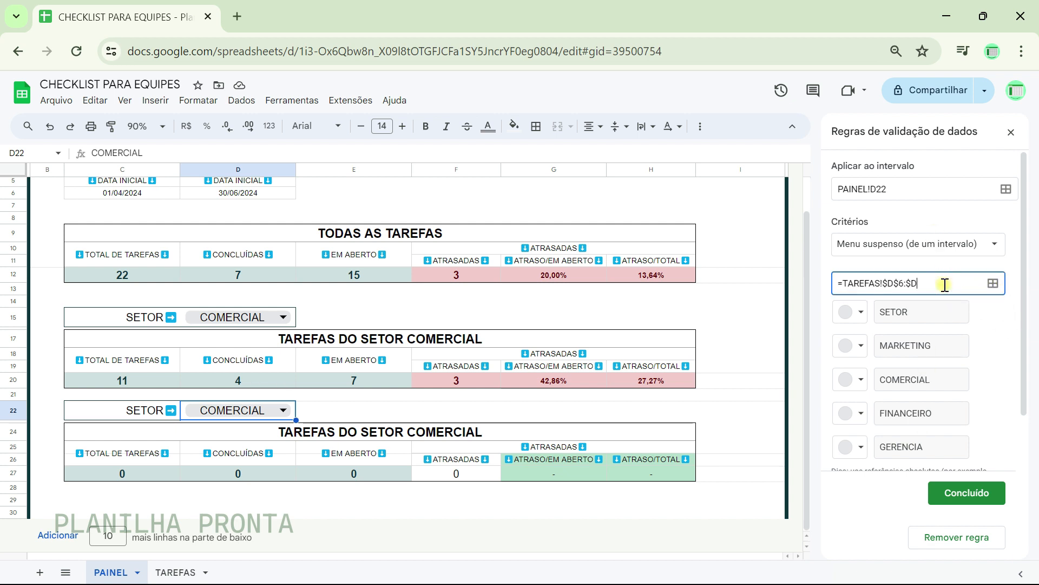
pyautogui.hotkey('ctrl', 'a')
pyautogui.press('BackSpace')
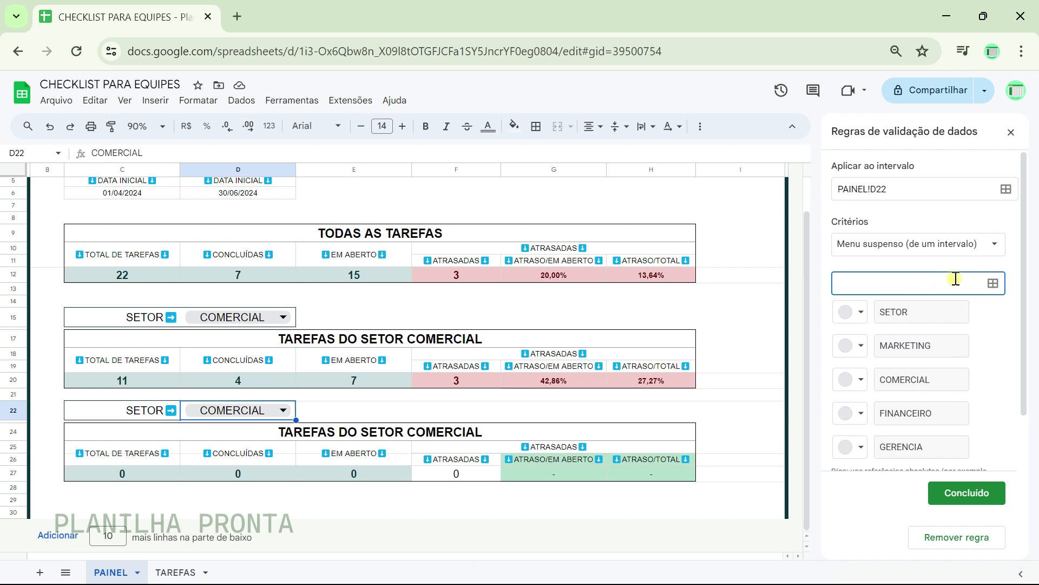
pyautogui.click(993, 285)
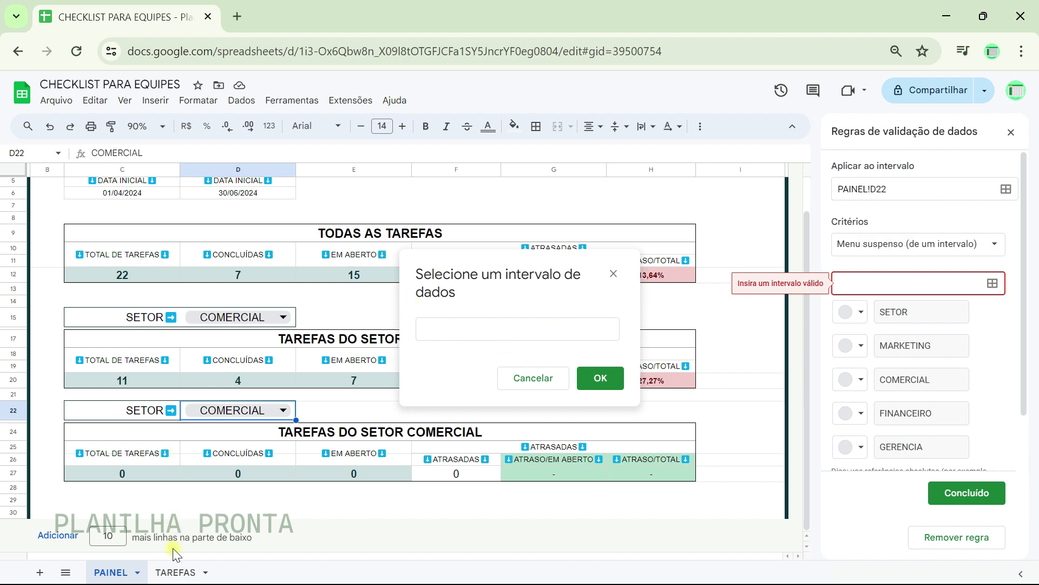
pyautogui.click(175, 573)
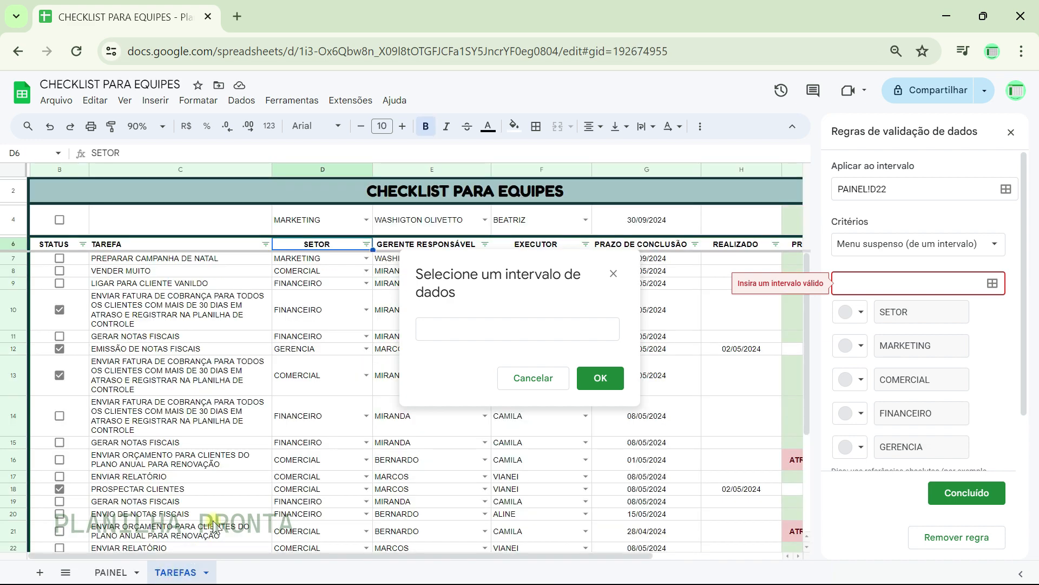
pyautogui.click(386, 247)
pyautogui.click(520, 329)
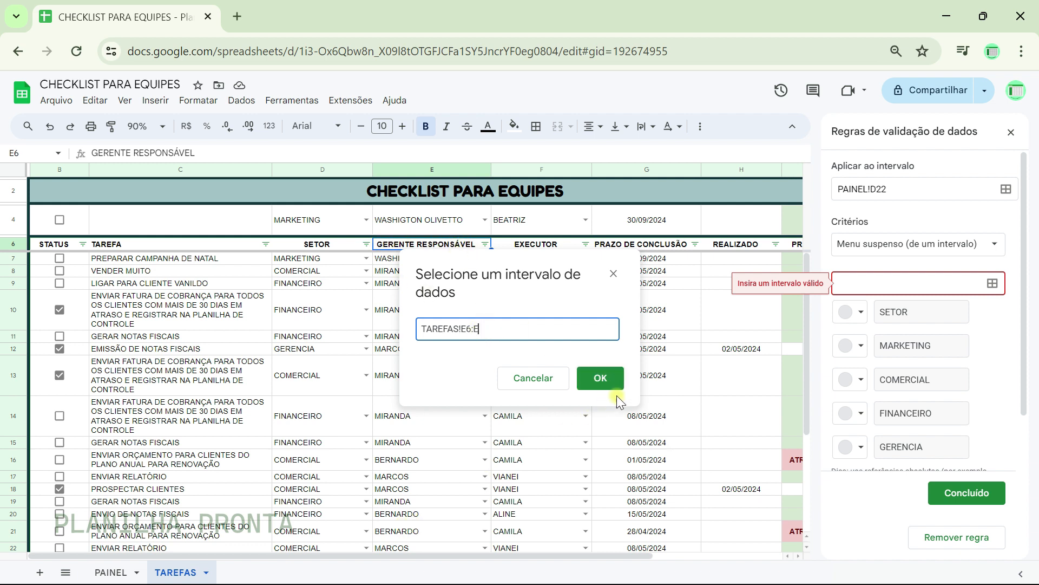
pyautogui.click(601, 379)
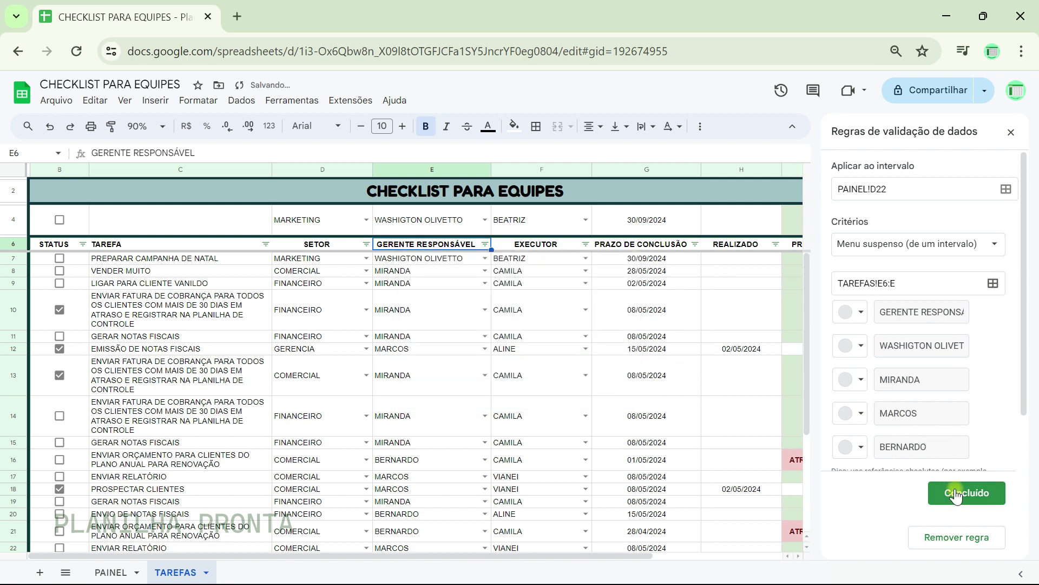
pyautogui.click(956, 492)
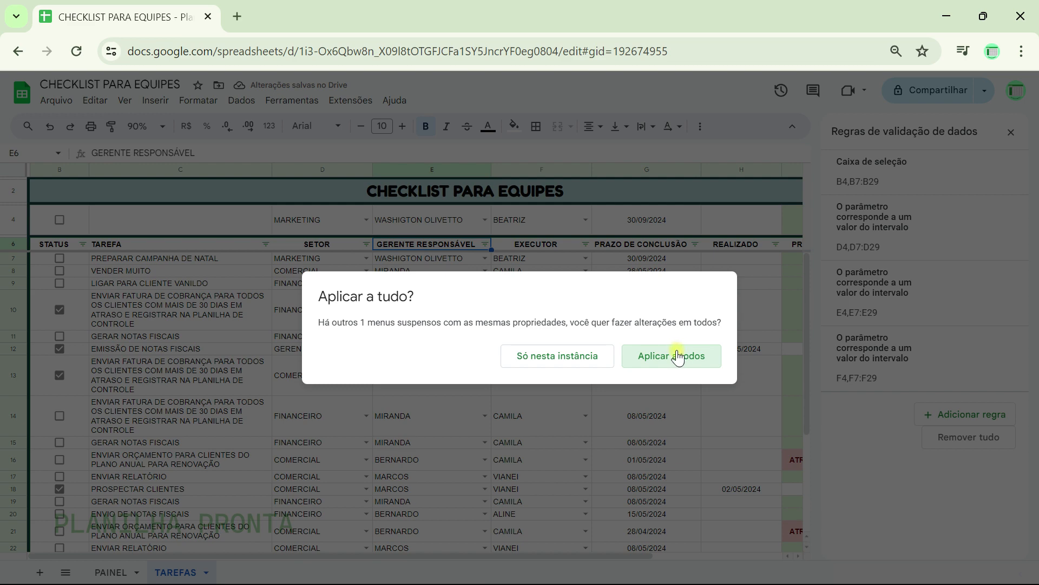
pyautogui.click(543, 359)
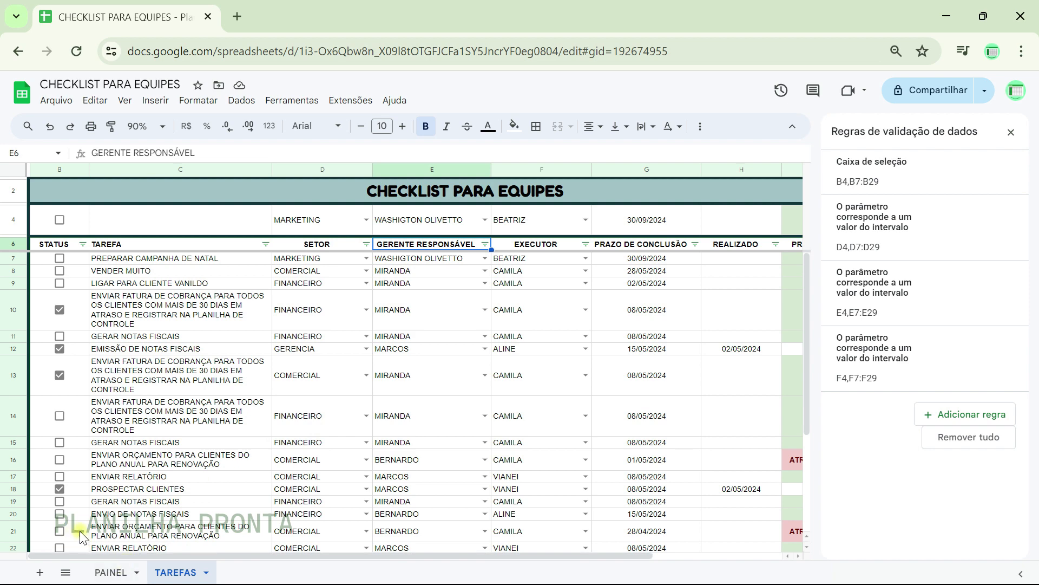
# - Back on the PAINEL sheet, change the label text in C22 from SETOR to "GERENTE RESP.", keeping the arrow emoji
pyautogui.click(103, 574)
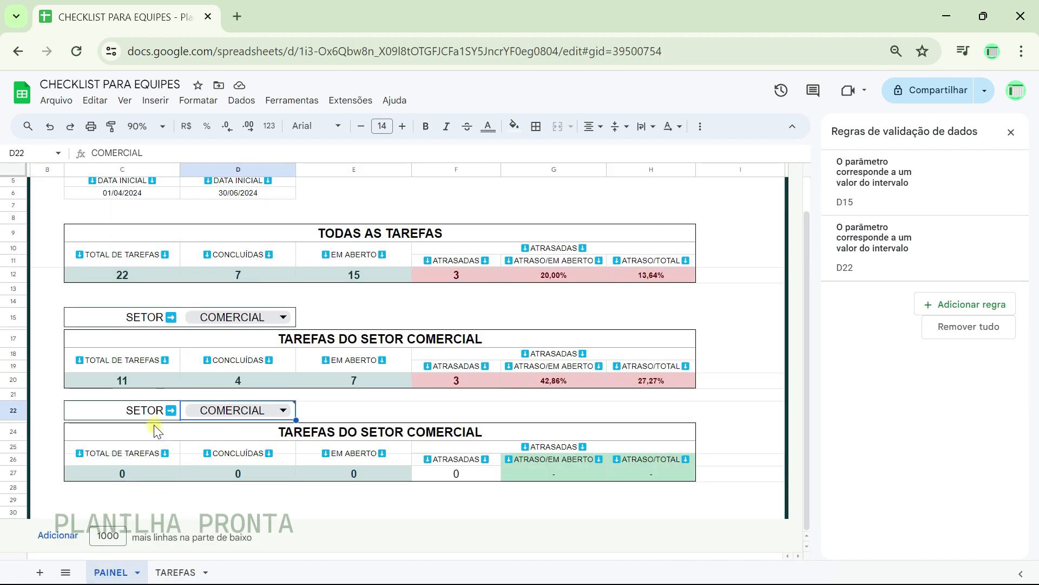
pyautogui.doubleClick(158, 410)
pyautogui.click(157, 410)
pyautogui.press('Delete')
pyautogui.press('BackSpace')
pyautogui.press('BackSpace')
pyautogui.press('BackSpace')
pyautogui.press('BackSpace')
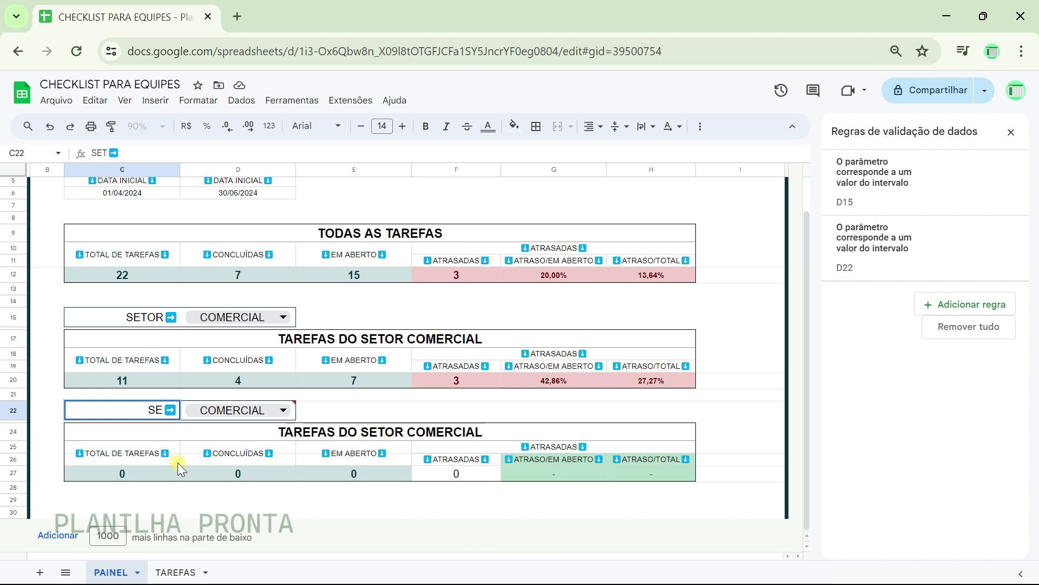
pyautogui.write('GERENTE ')
pyautogui.write('RESP')
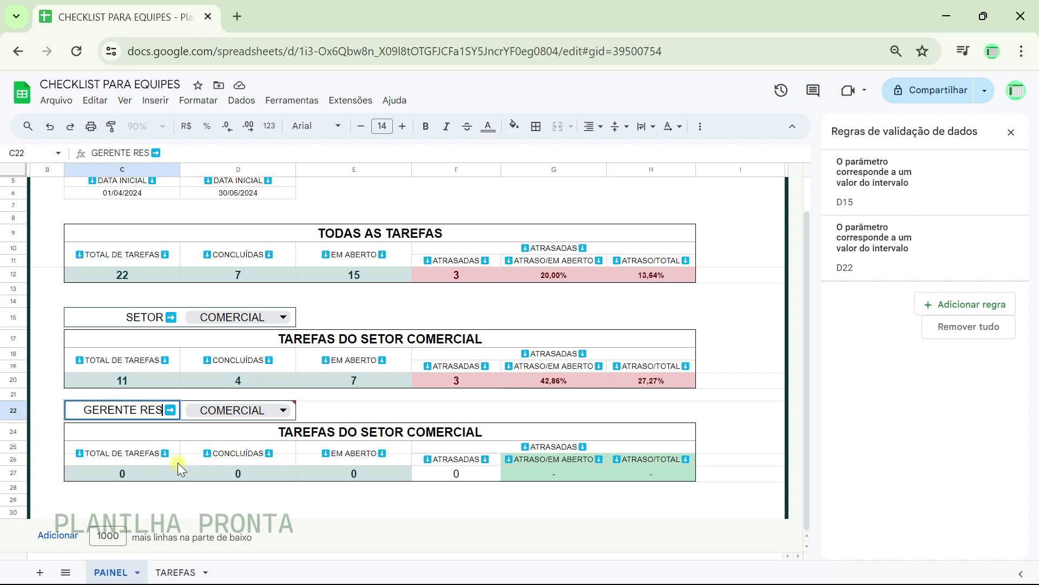
pyautogui.write(';')
pyautogui.press('BackSpace')
pyautogui.write('.')
pyautogui.press('Return')
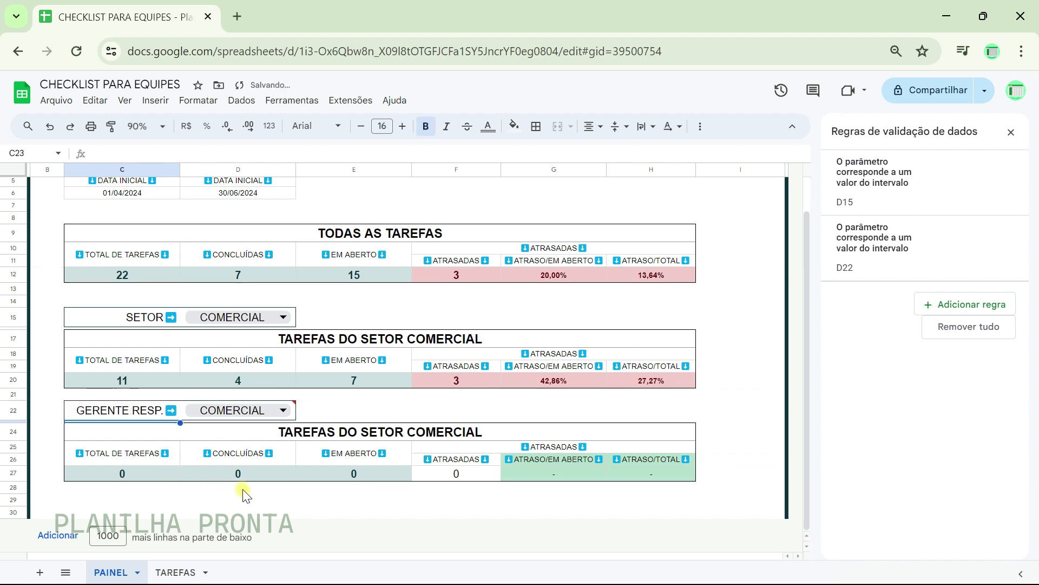
# - Choose one of the listed managers in the D22 dropdown and inspect the total tasks formula in C20
pyautogui.click(283, 410)
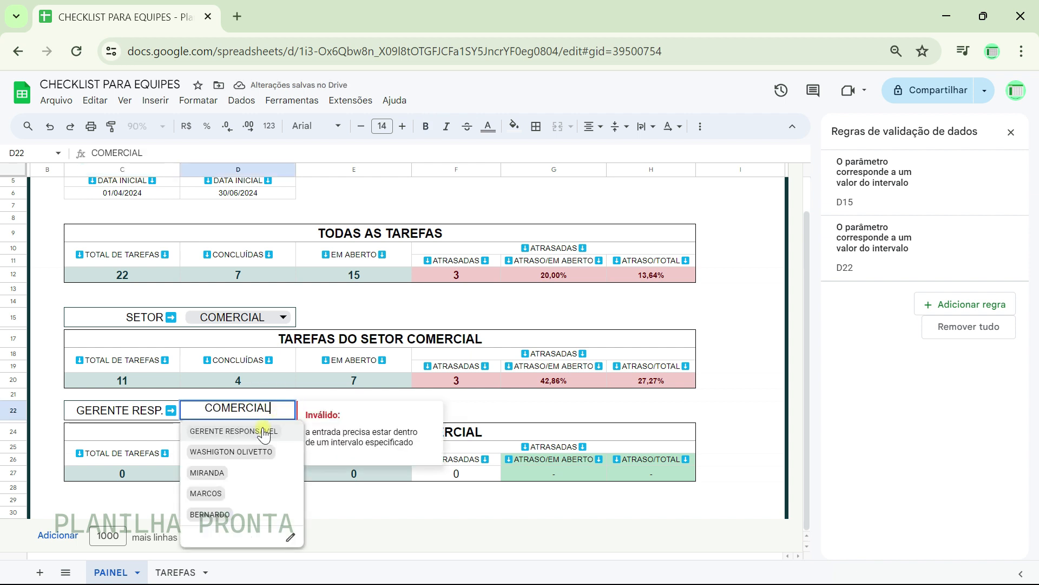
pyautogui.click(208, 472)
pyautogui.click(314, 500)
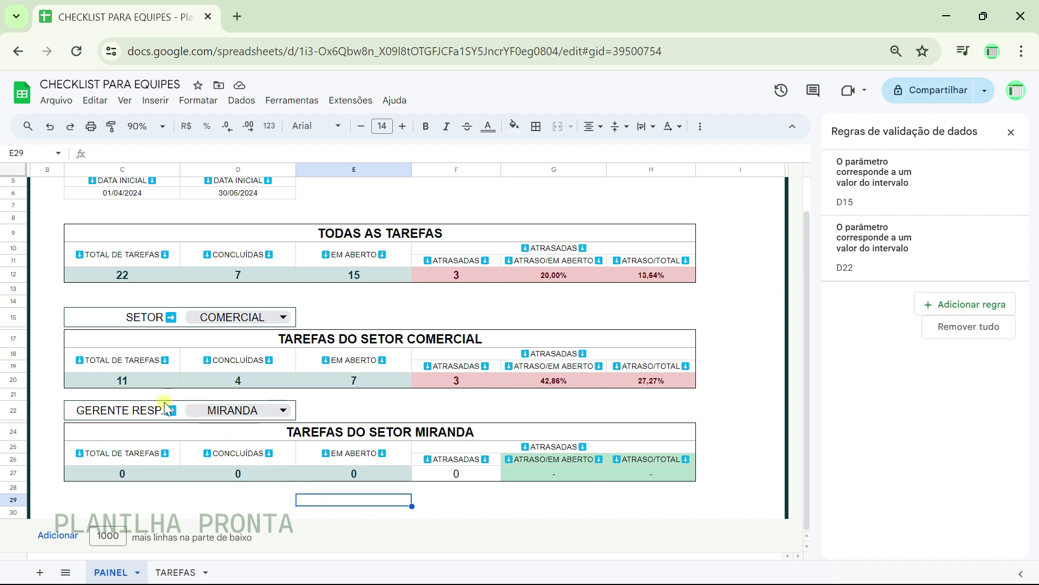
pyautogui.click(121, 382)
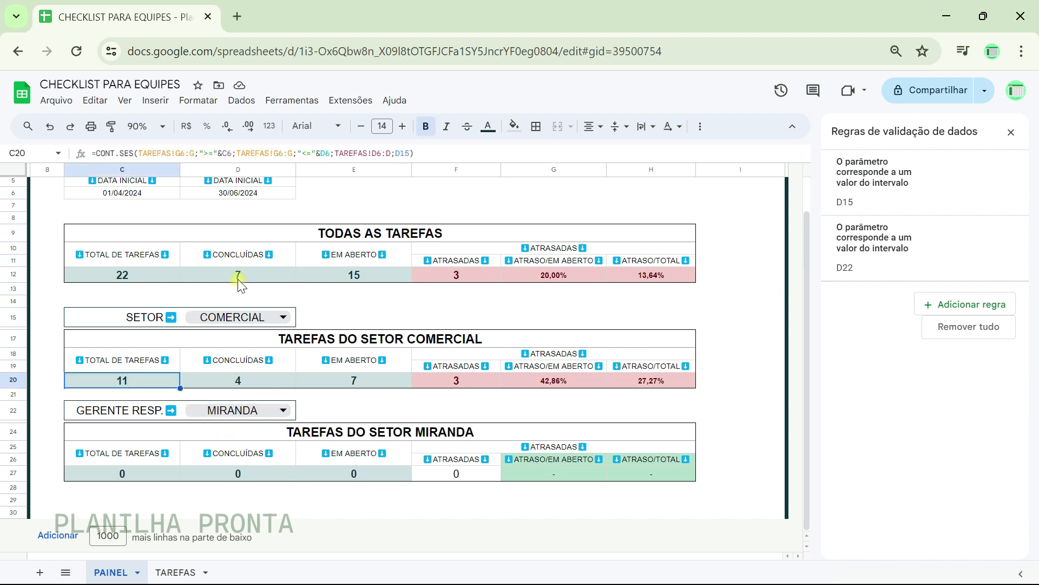
# - Replace the total tasks formula in C27 with an exact copy of the formula text from C20
pyautogui.click(419, 156)
pyautogui.moveTo(418, 156); pyautogui.dragTo(91, 155)
pyautogui.hotkey('ctrl', 'c')
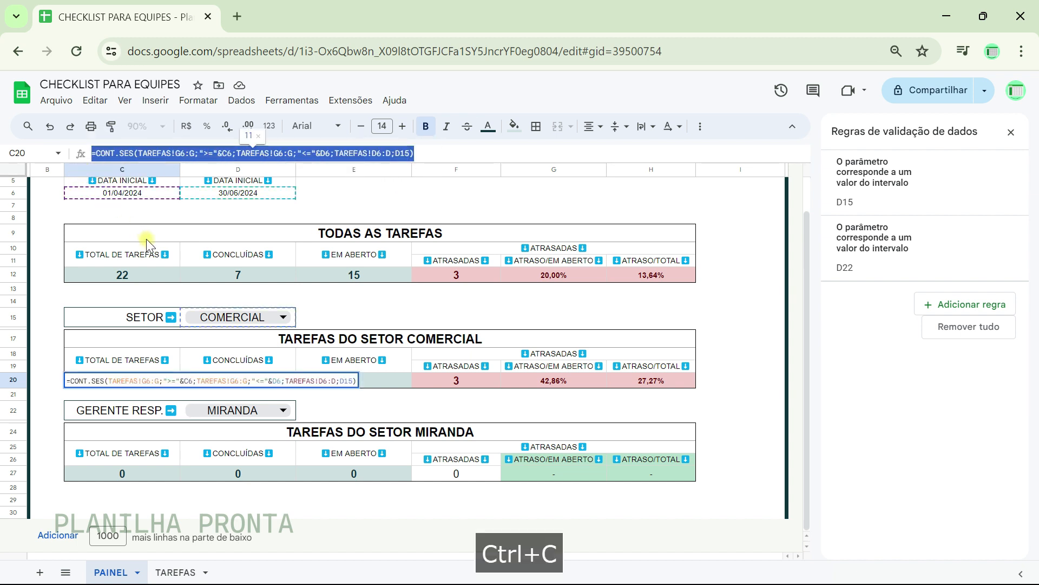
pyautogui.click(148, 475)
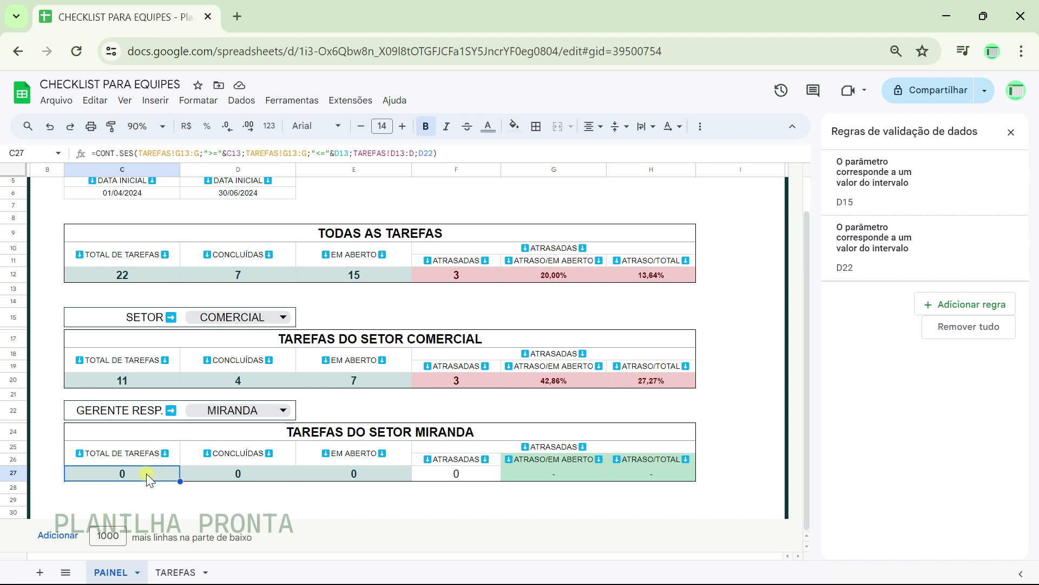
pyautogui.press('Delete')
pyautogui.doubleClick(148, 473)
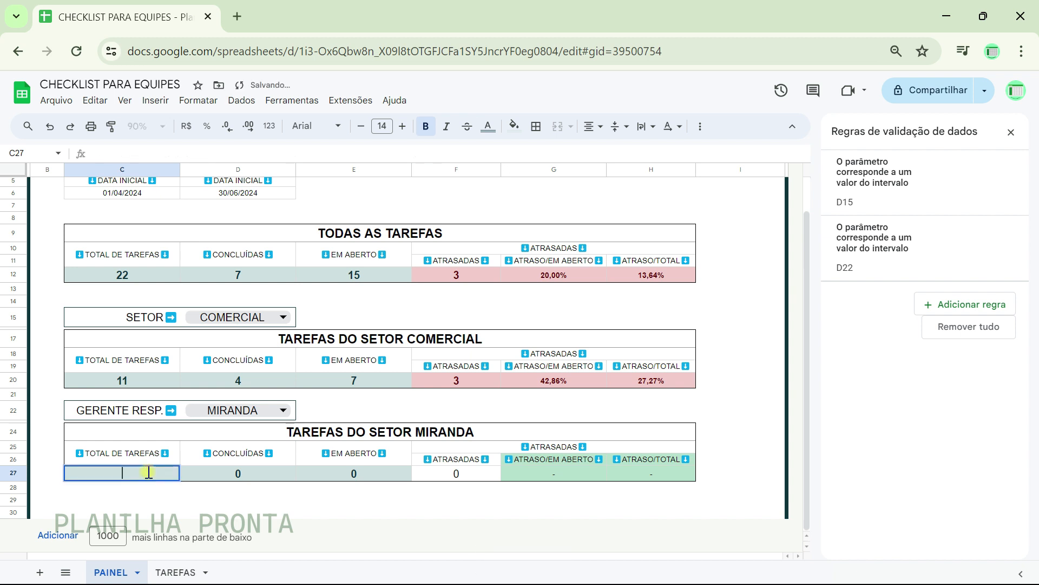
pyautogui.hotkey('ctrl', 'v')
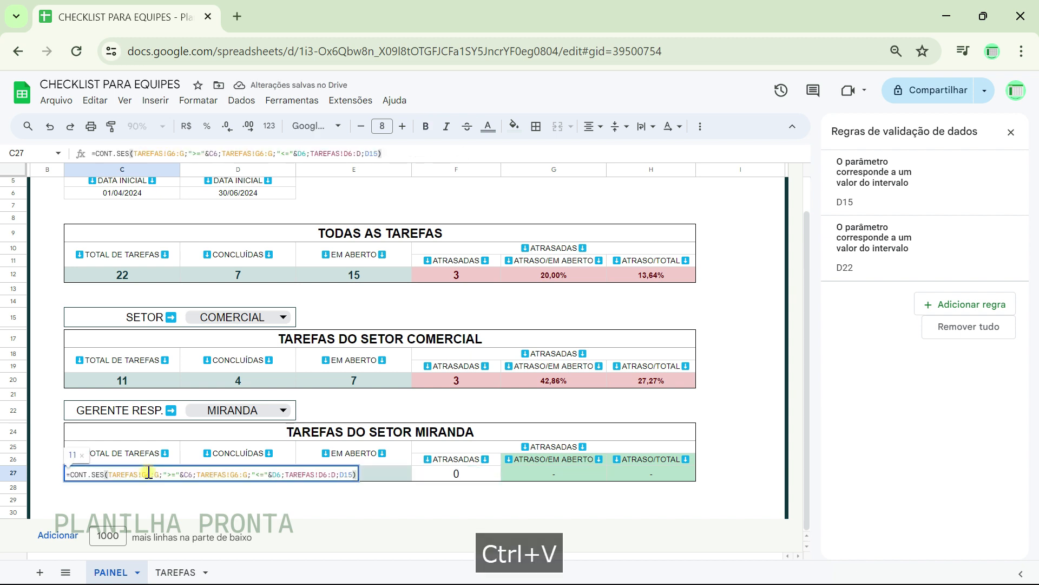
# - Point the final criterion of the C27 formula to D22 and commit the formula
pyautogui.press('Left')
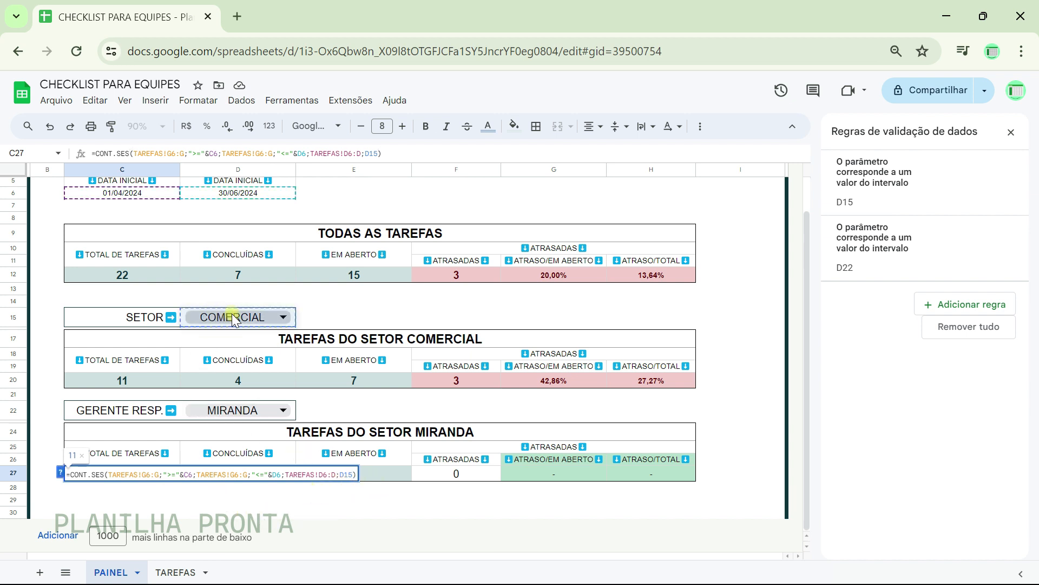
pyautogui.press('BackSpace')
pyautogui.press('BackSpace')
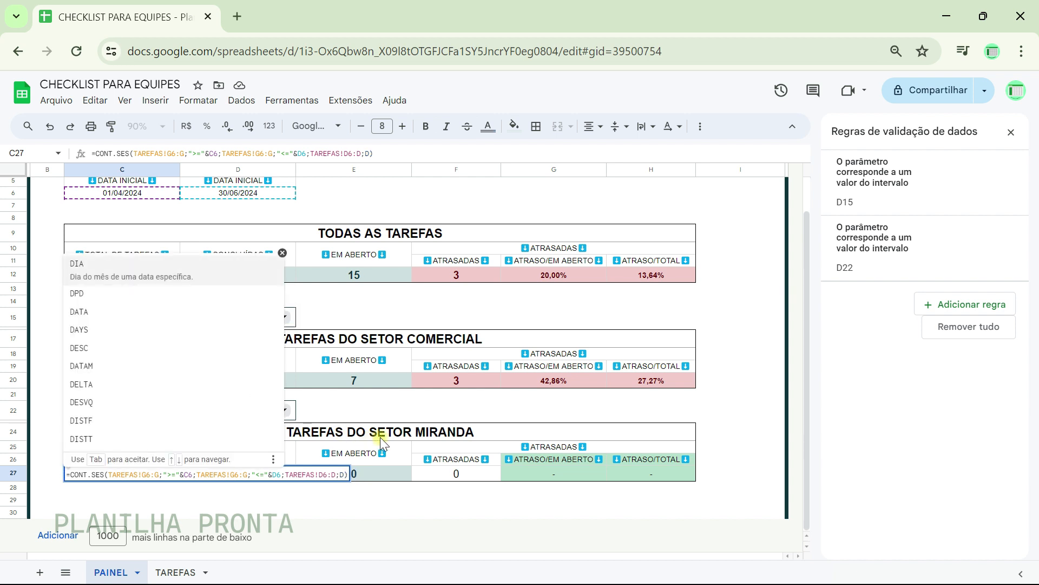
pyautogui.write('22')
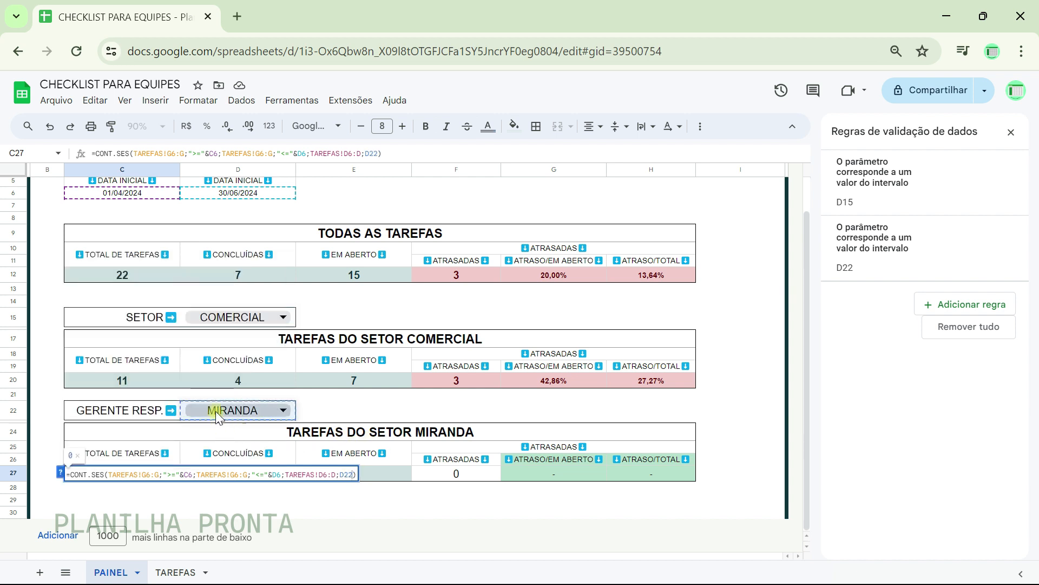
pyautogui.press('Return')
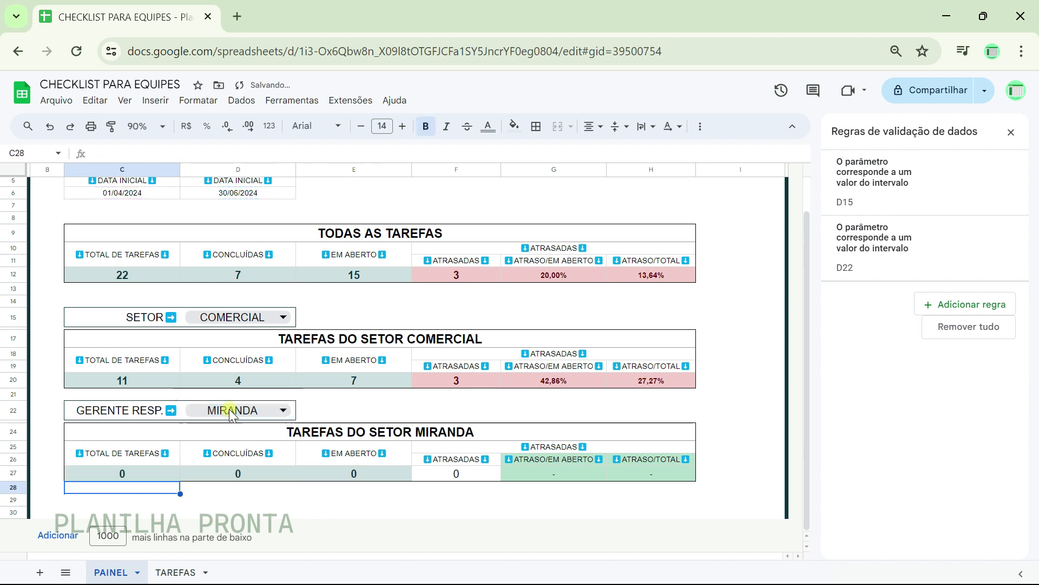
# - Replace the completed tasks formula in D27 with an exact copy of the formula text from D20
pyautogui.press('Up')
pyautogui.press('Right')
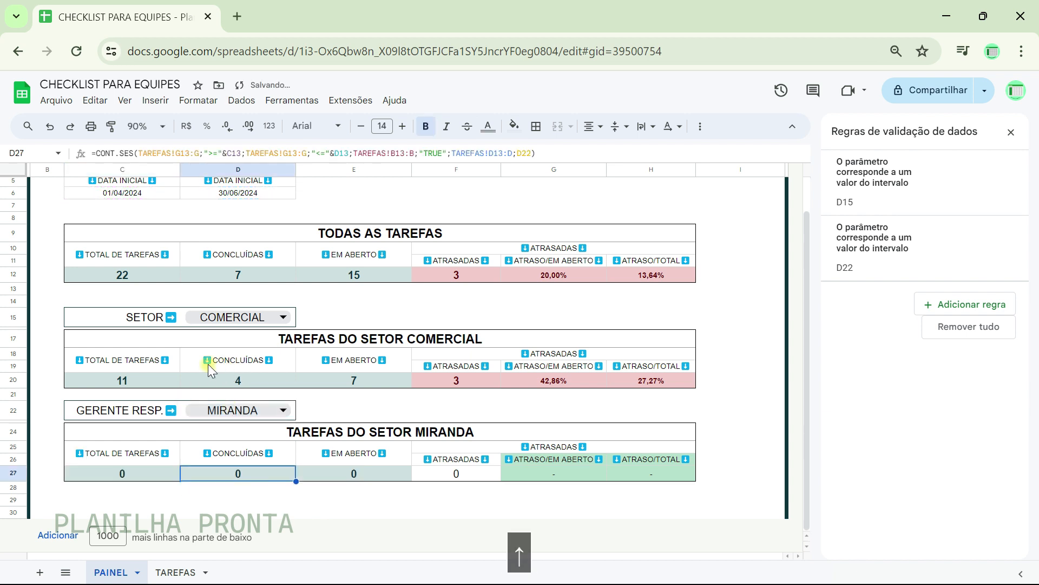
pyautogui.click(256, 382)
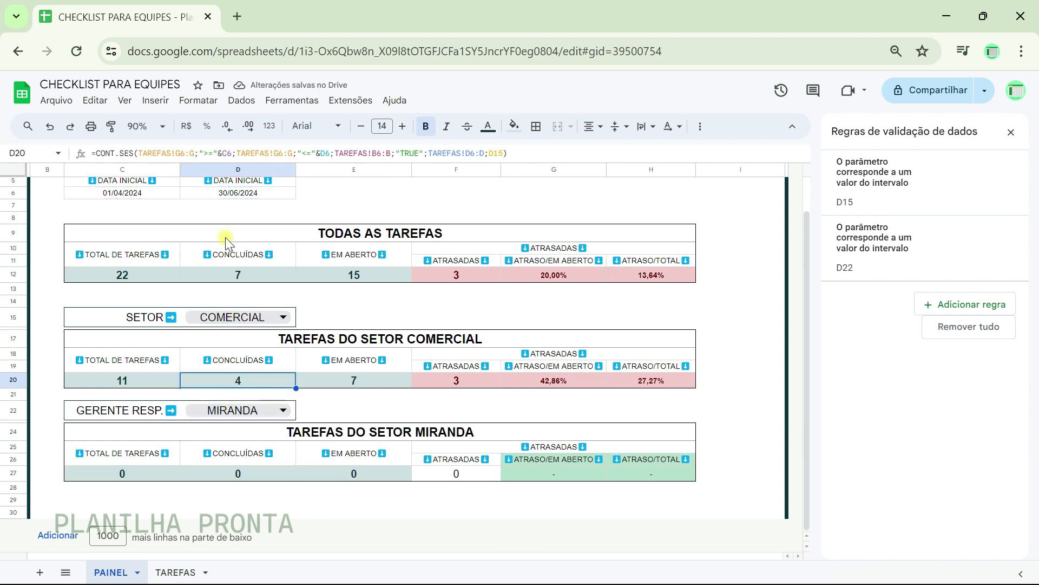
pyautogui.click(280, 150)
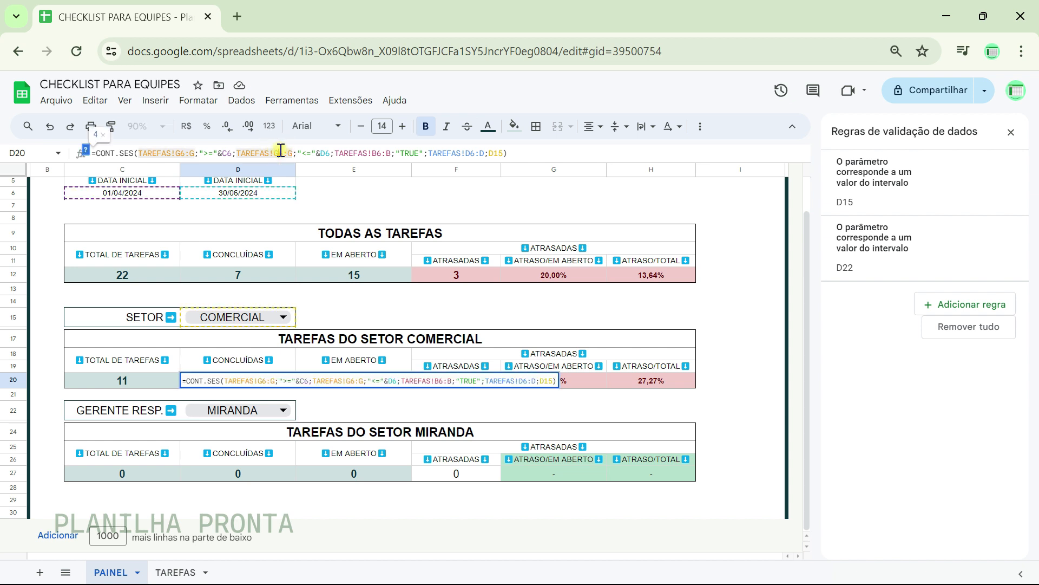
pyautogui.hotkey('ctrl', 'a')
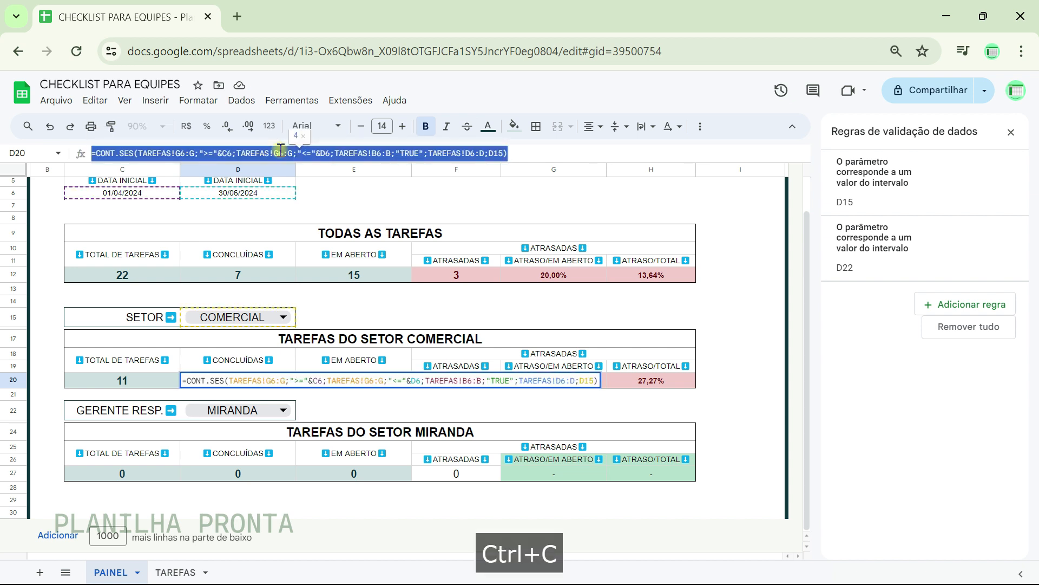
pyautogui.press('Return')
pyautogui.click(257, 476)
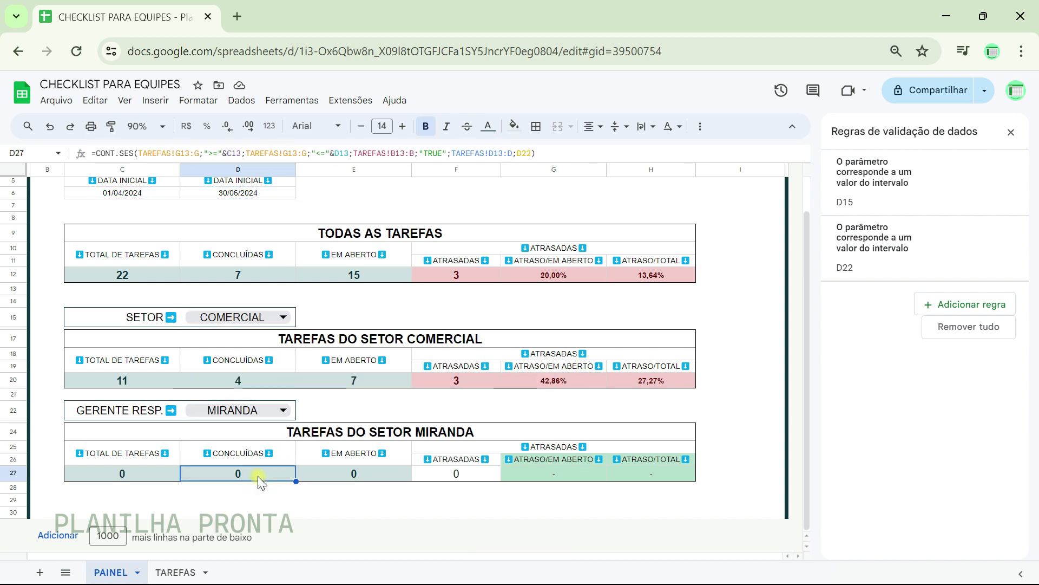
pyautogui.press('BackSpace')
pyautogui.hotkey('ctrl', 'v')
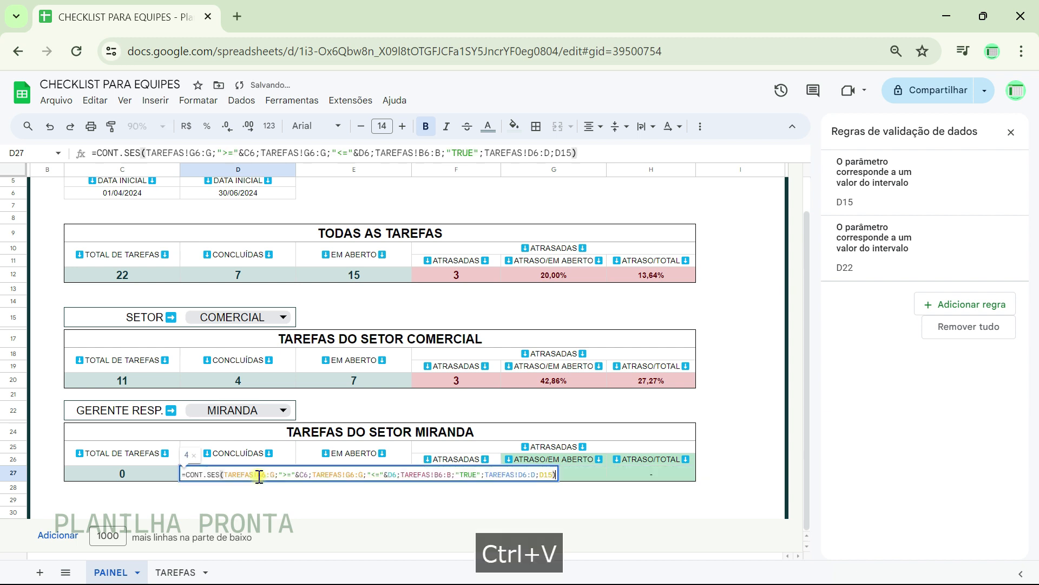
# - Change the last criterion reference in the D27 formula to D22 and commit it
pyautogui.press('Left')
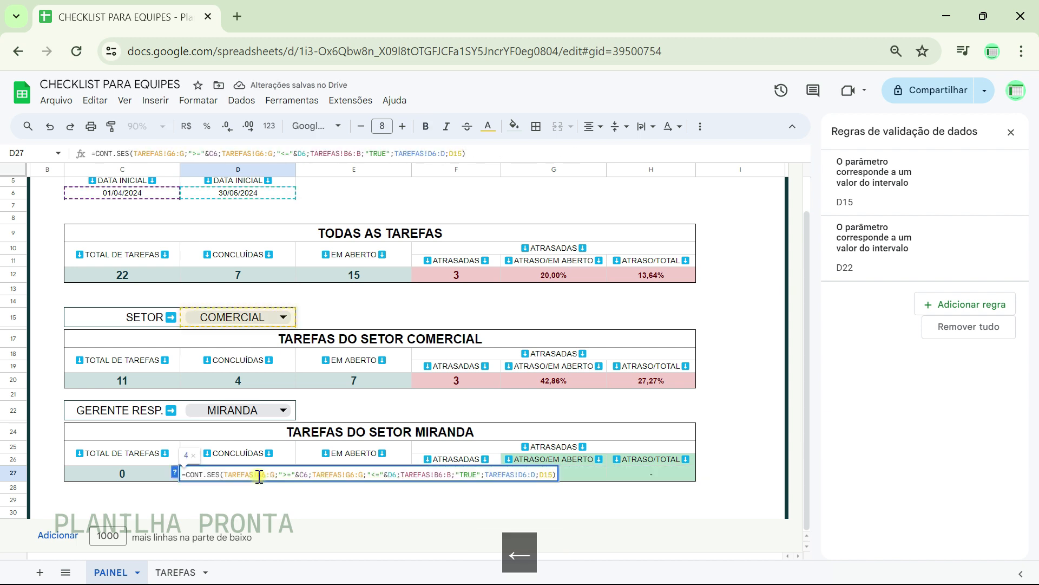
pyautogui.write('D')
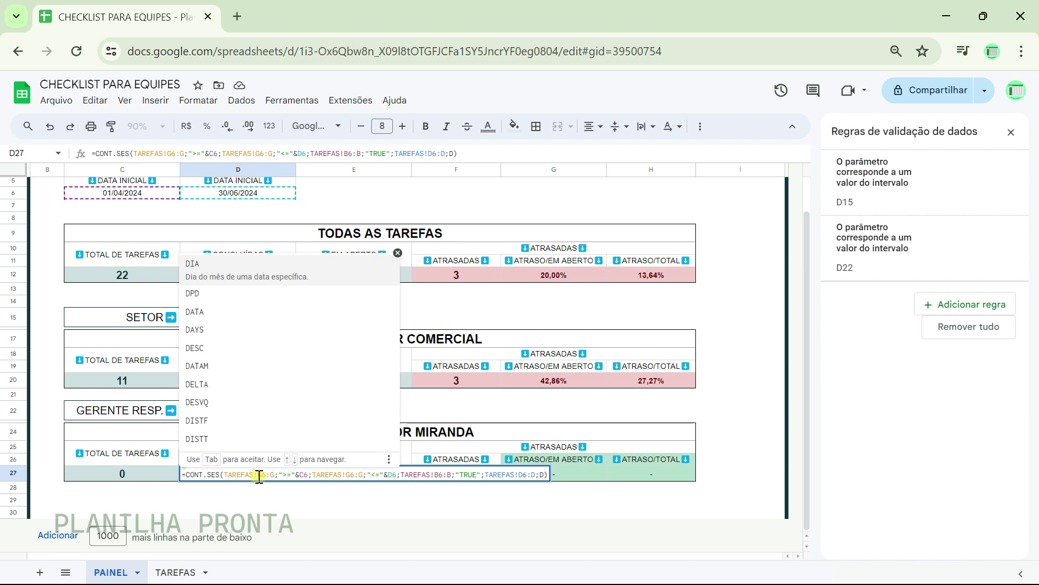
pyautogui.write('22')
pyautogui.press('Return')
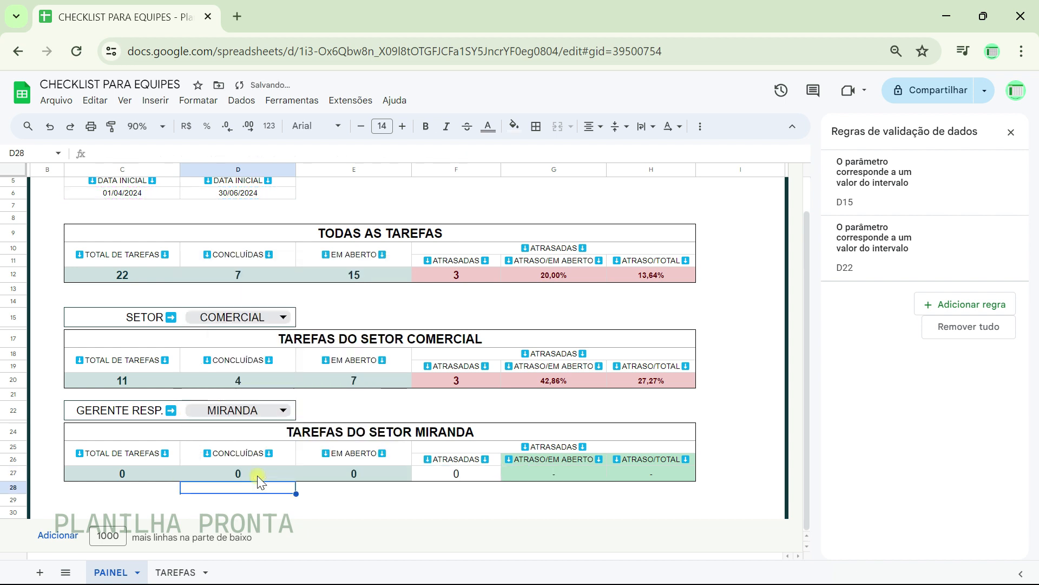
# - Copy the full formula text of the sector block's open tasks count in E20
pyautogui.press('Up')
pyautogui.press('Right')
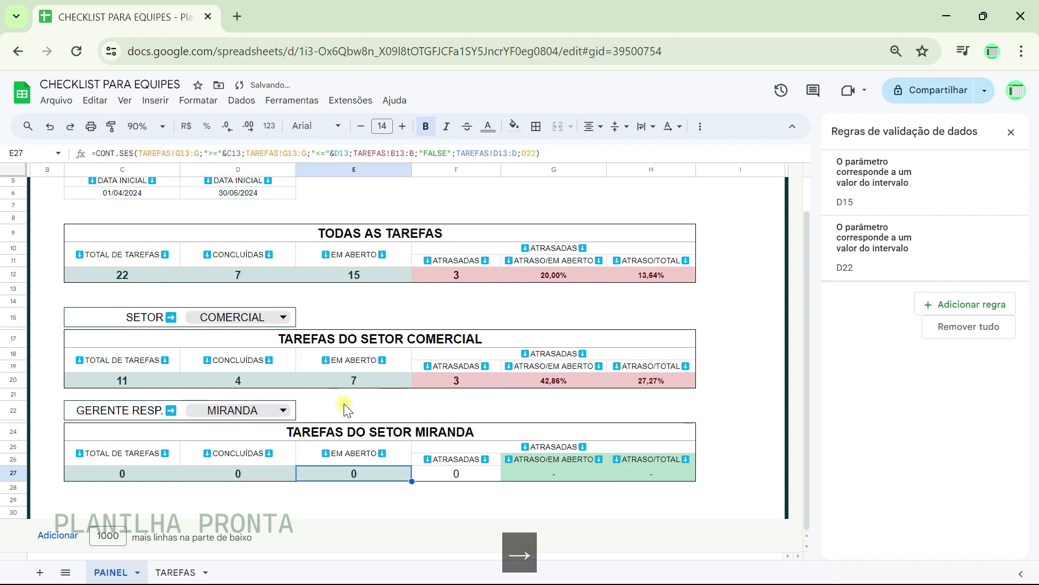
pyautogui.click(353, 379)
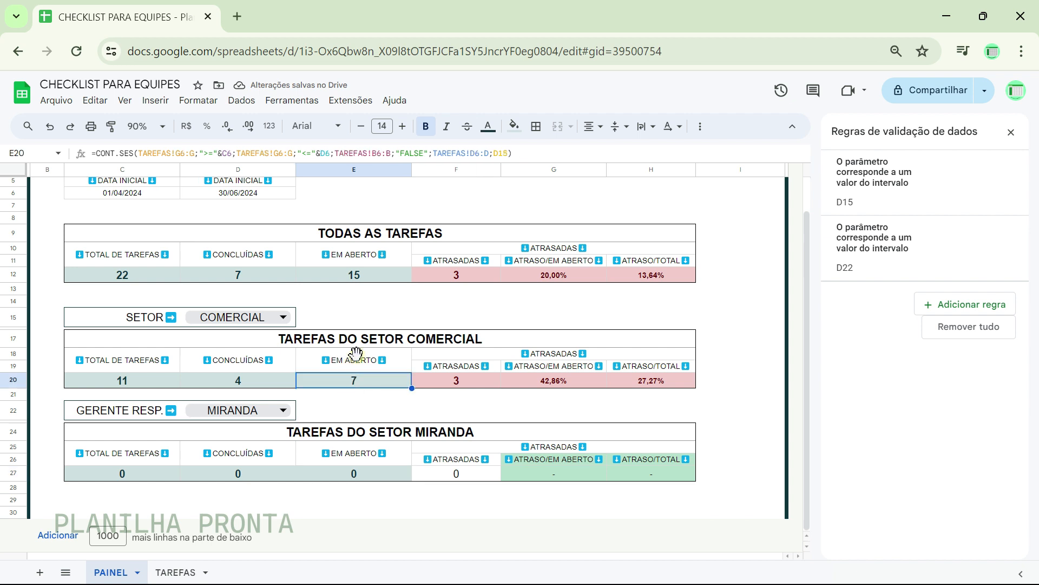
pyautogui.click(383, 152)
pyautogui.hotkey('ctrl', 'a')
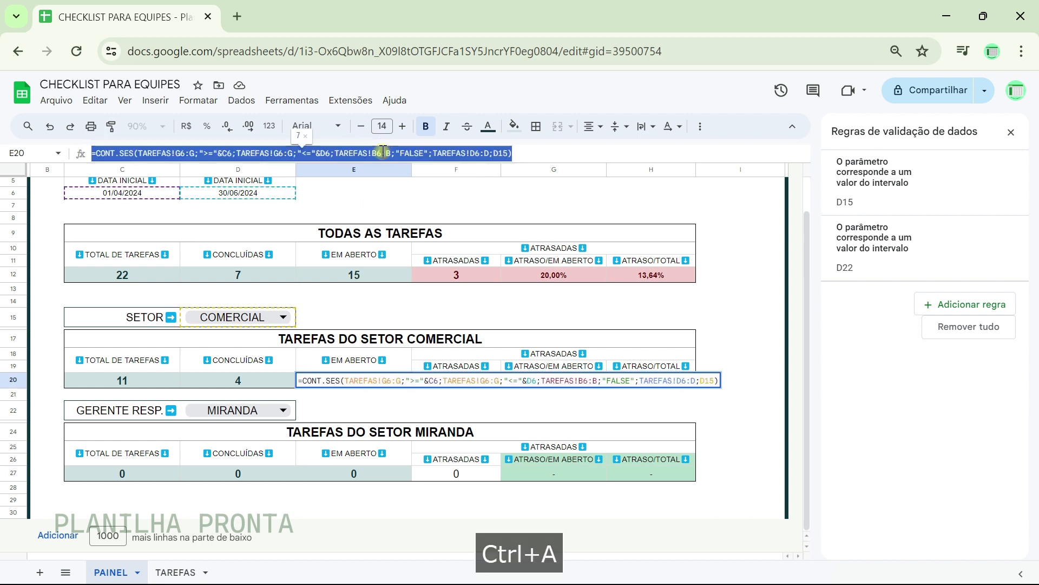
pyautogui.press('Return')
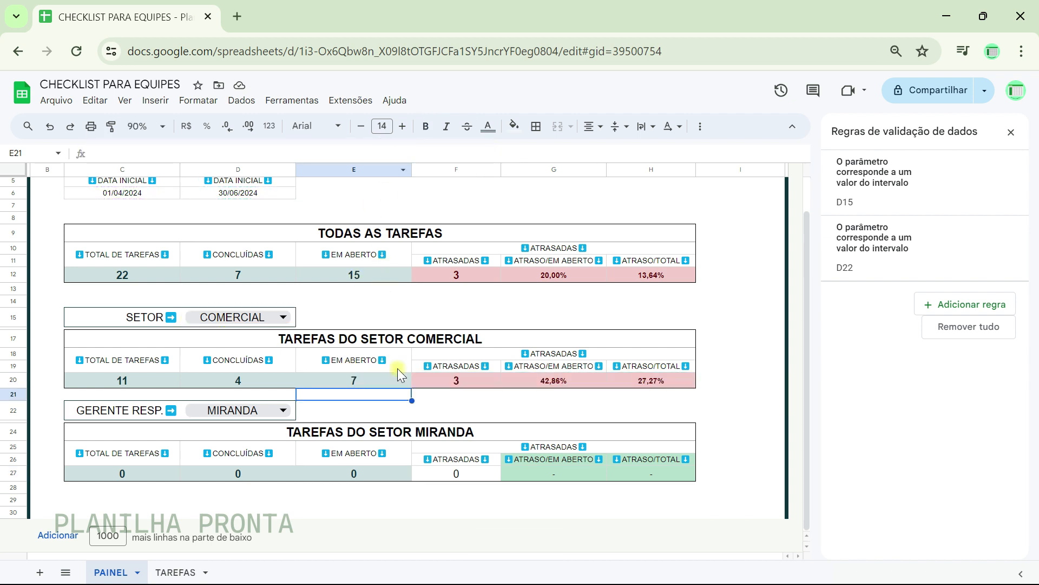
# - Clear E27 in the manager block and insert the copied open tasks formula text there
pyautogui.press('Down')
pyautogui.press('Down')
pyautogui.press('Down')
pyautogui.press('Down')
pyautogui.press('Down')
pyautogui.press('Up')
pyautogui.press('Down')
pyautogui.press('F2')
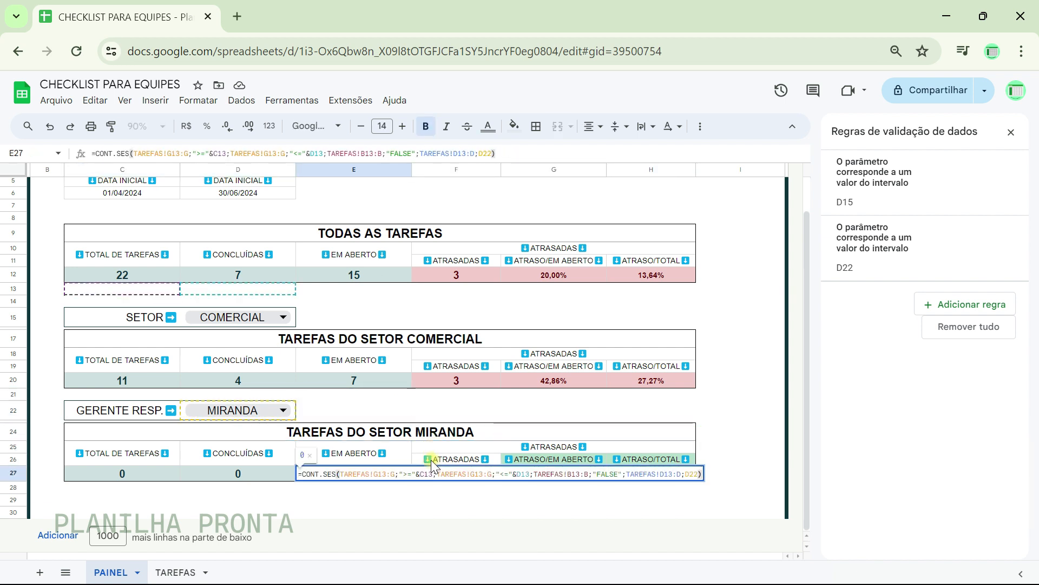
pyautogui.press('Escape')
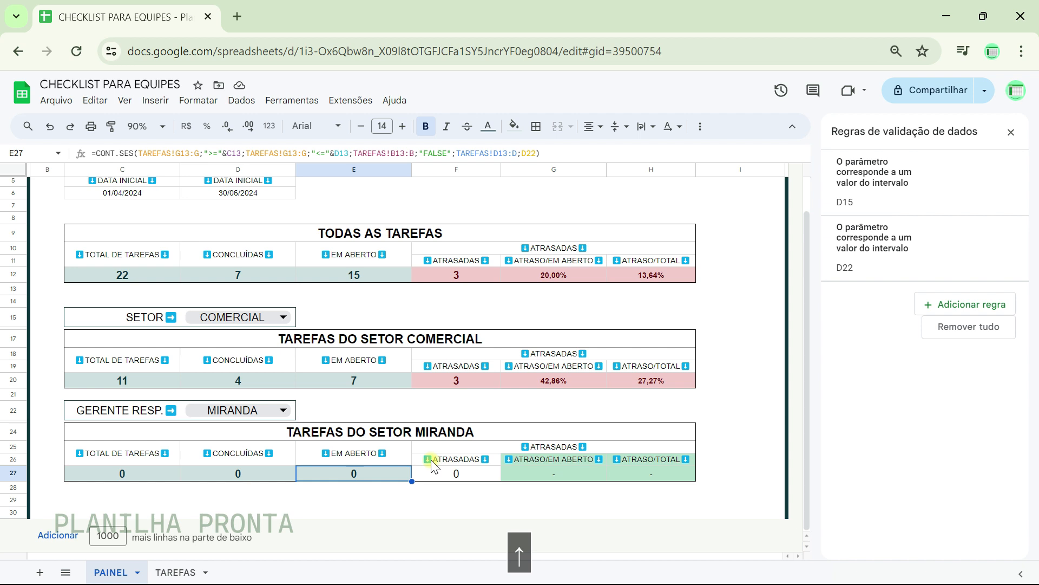
pyautogui.press('Delete')
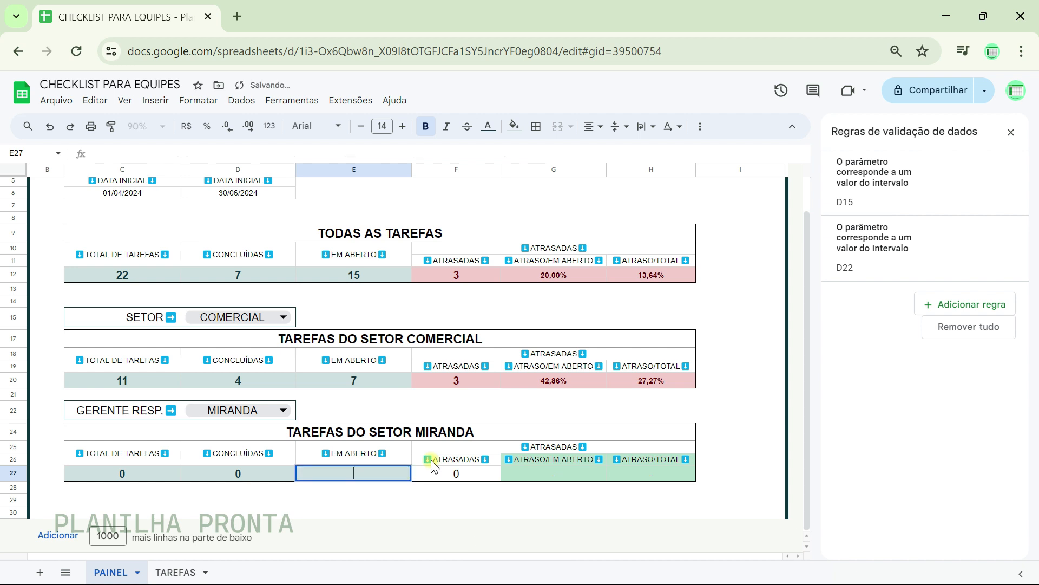
pyautogui.hotkey('ctrl', 'v')
# - Set the closing criterion reference of the open tasks formula in E27 to D22 and commit it
pyautogui.press('Left')
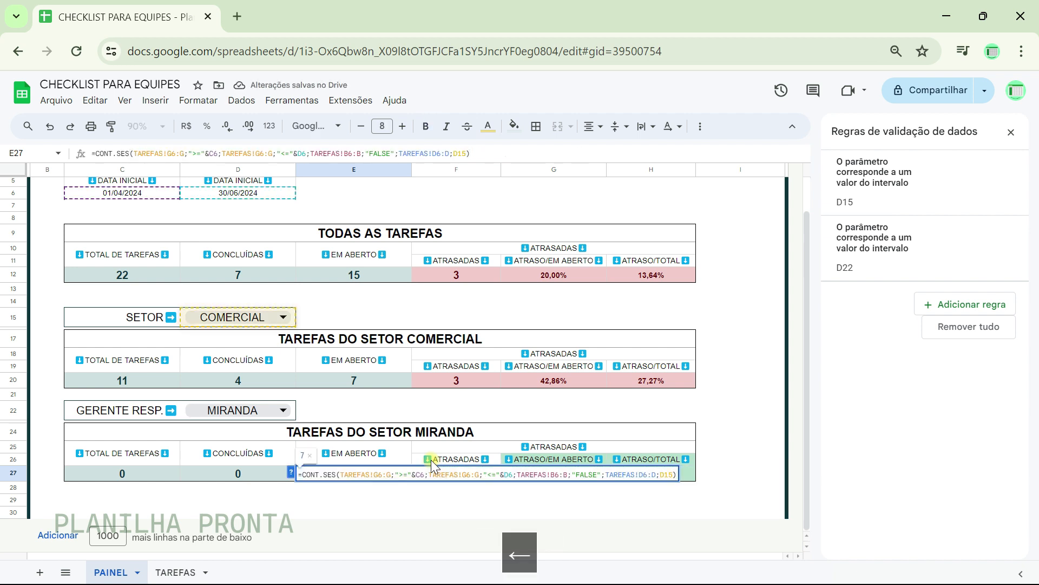
pyautogui.press('BackSpace')
pyautogui.press('BackSpace')
pyautogui.write('22')
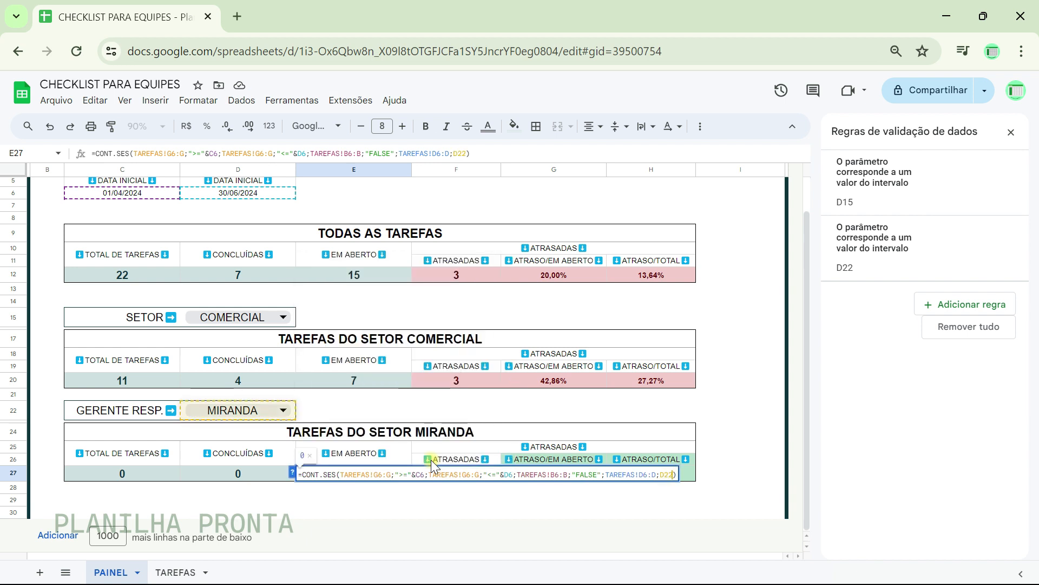
pyautogui.press('Return')
# - Copy the full formula text of the sector block's overdue tasks count in F20
pyautogui.click(448, 472)
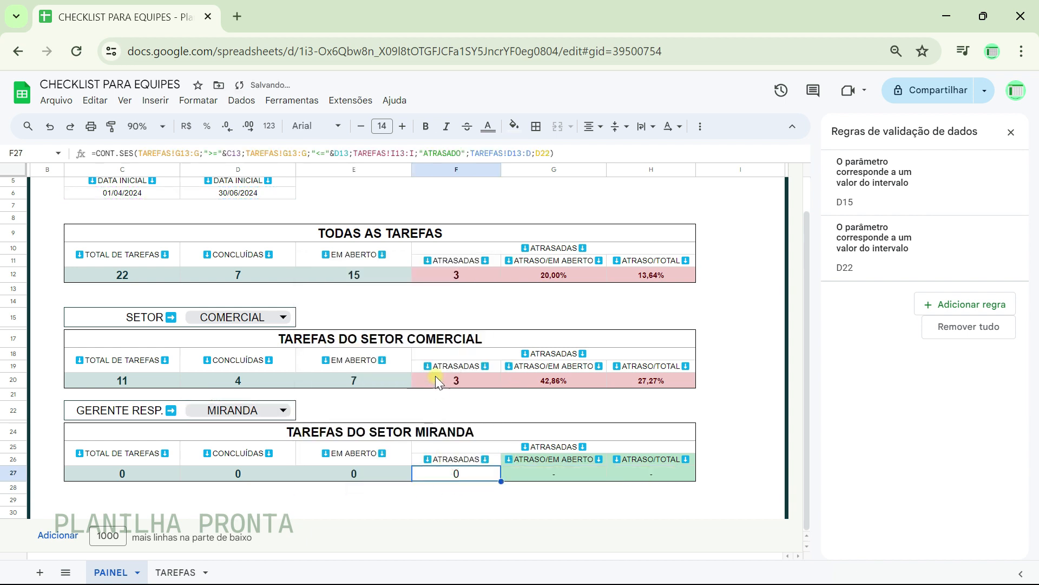
pyautogui.click(460, 377)
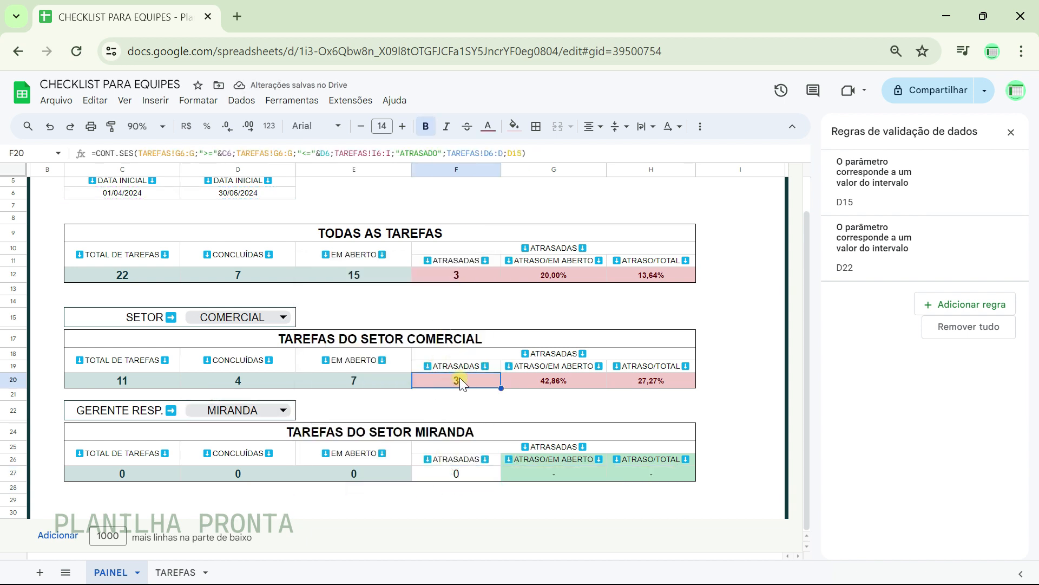
pyautogui.click(440, 153)
pyautogui.hotkey('ctrl', 'a')
pyautogui.hotkey('ctrl', 'c')
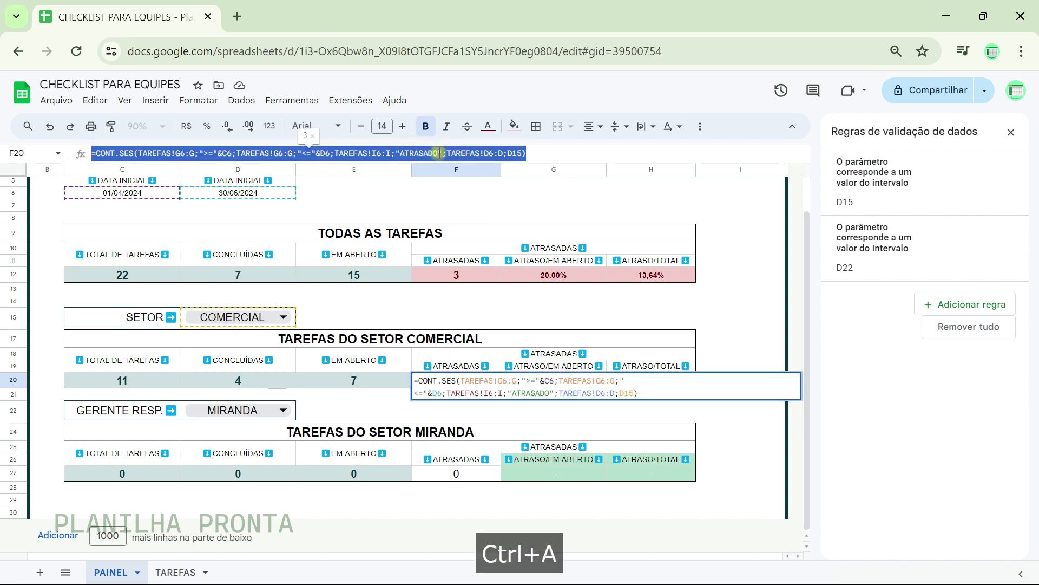
pyautogui.press('Return')
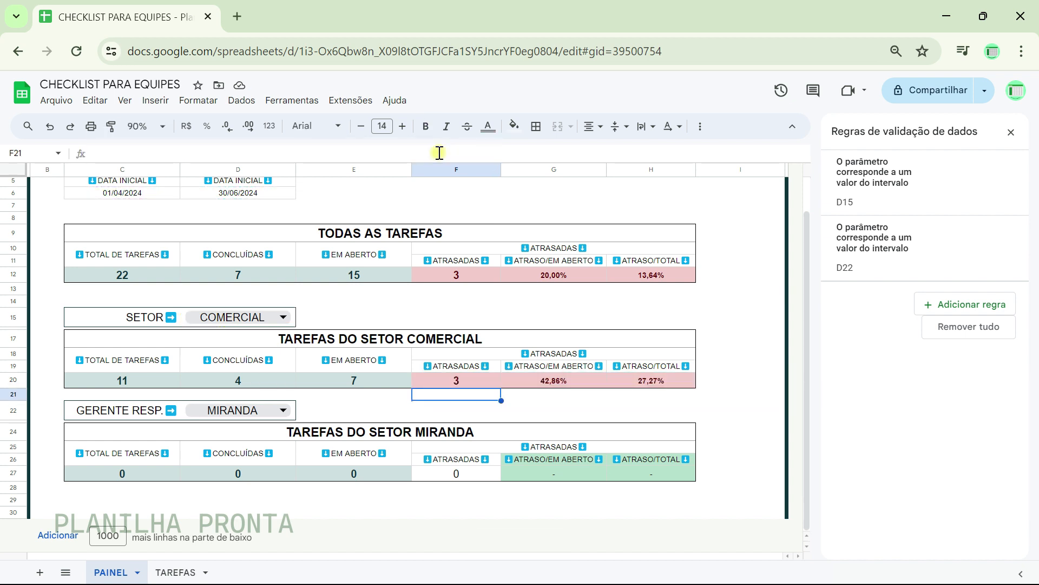
# - Clear F27, undo the paste made directly onto the cell, and paste the overdue tasks formula text in edit mode instead
pyautogui.press('Down')
pyautogui.press('Down')
pyautogui.press('Down')
pyautogui.press('Down')
pyautogui.press('Down')
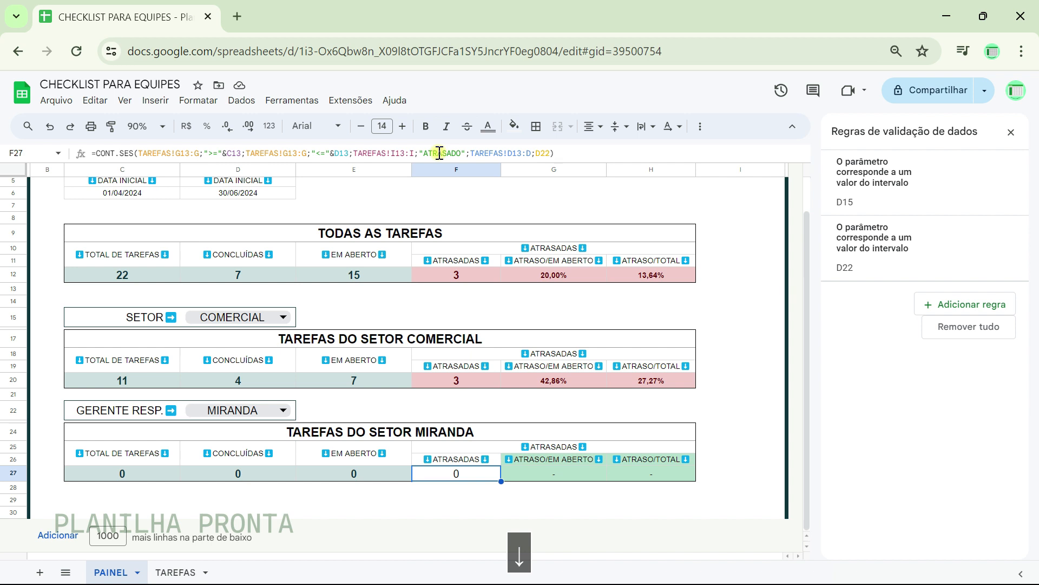
pyautogui.press('Delete')
pyautogui.hotkey('ctrl', 'v')
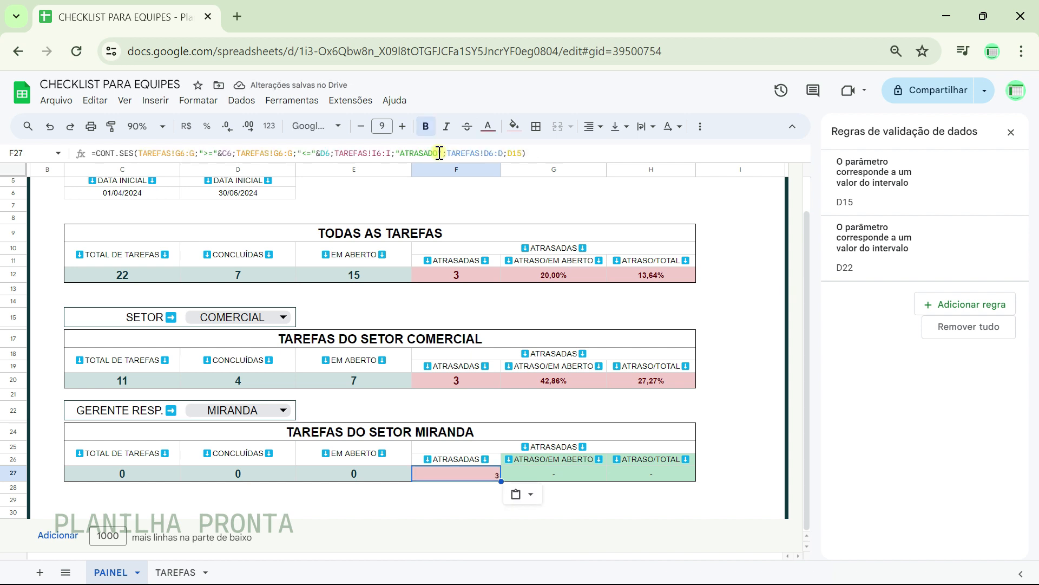
pyautogui.hotkey('ctrl', 'z')
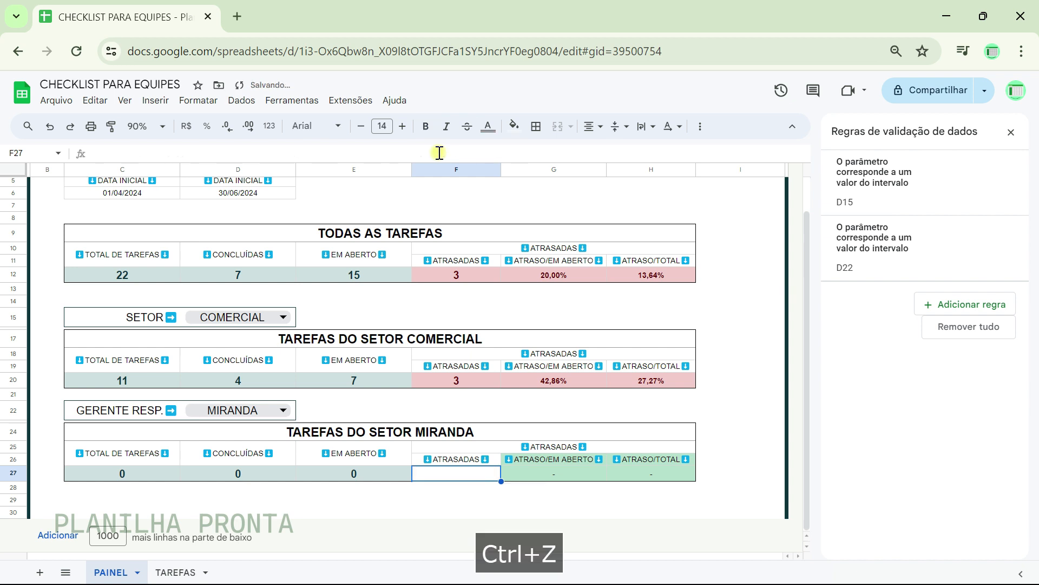
pyautogui.press('Return')
pyautogui.hotkey('ctrl', 'v')
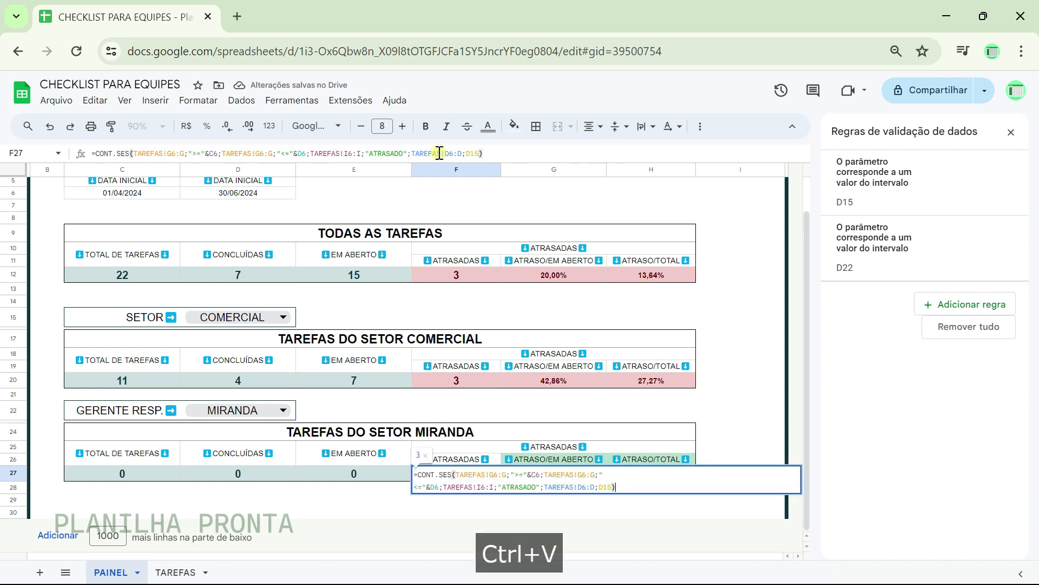
# - Set the closing criterion reference of the overdue tasks formula in F27 to D22 and commit it
pyautogui.press('Left')
pyautogui.press('Delete')
pyautogui.press('Delete')
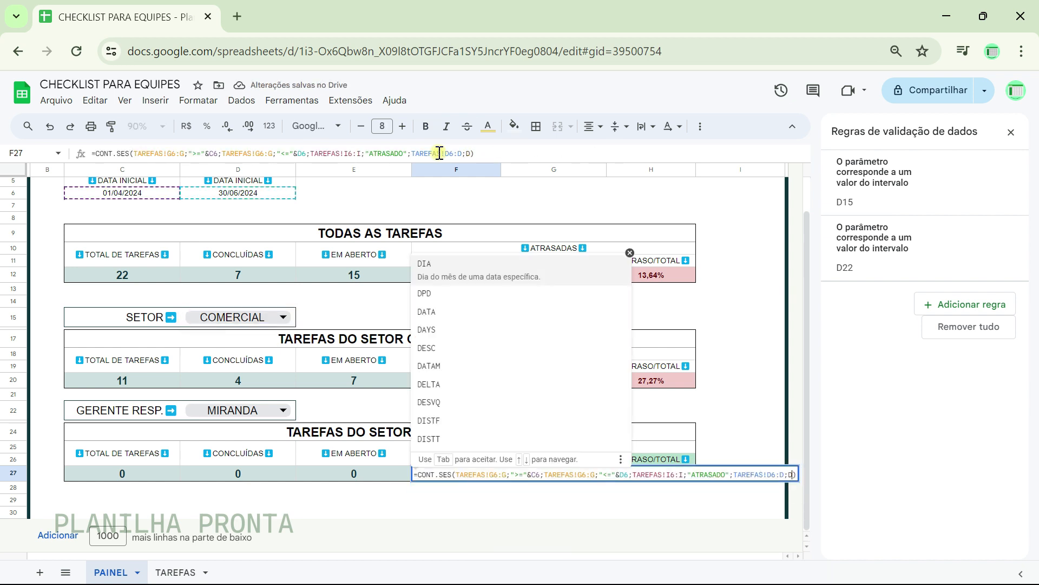
pyautogui.write('22')
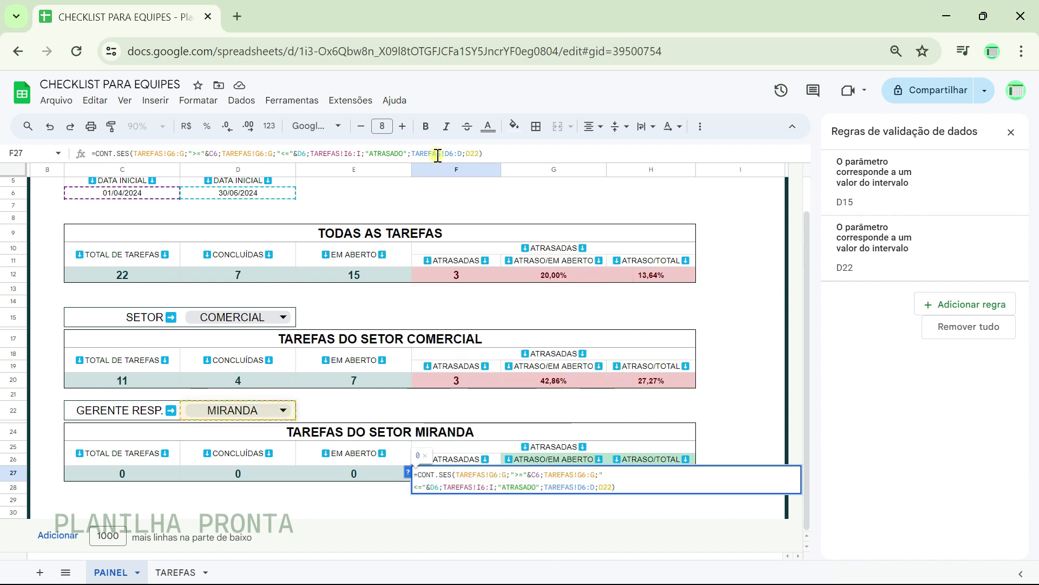
pyautogui.press('Return')
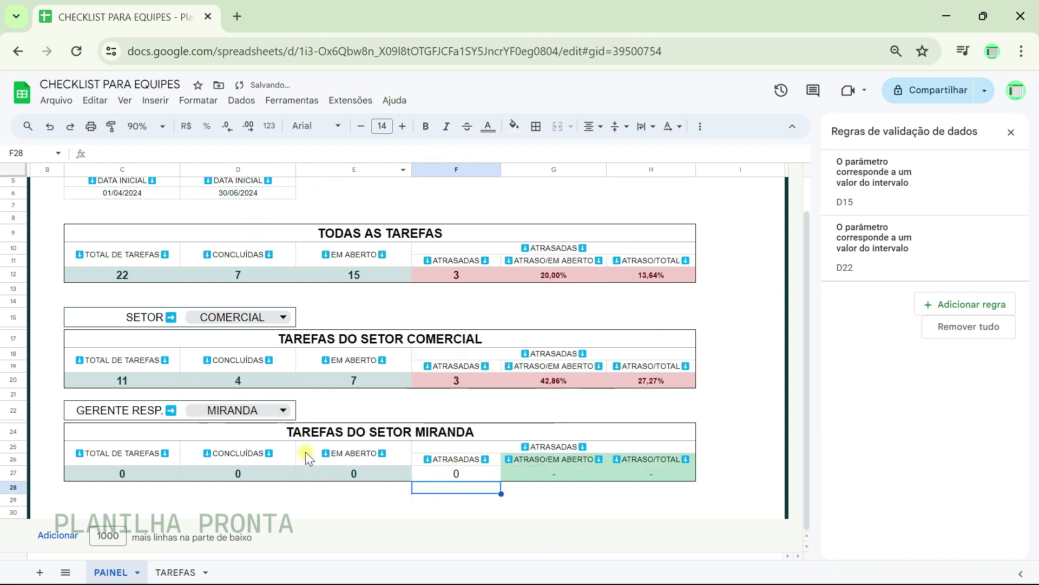
# - Test the manager block by choosing three different managers in D22's selector, ending on the second-to-last entry in the list
pyautogui.click(284, 413)
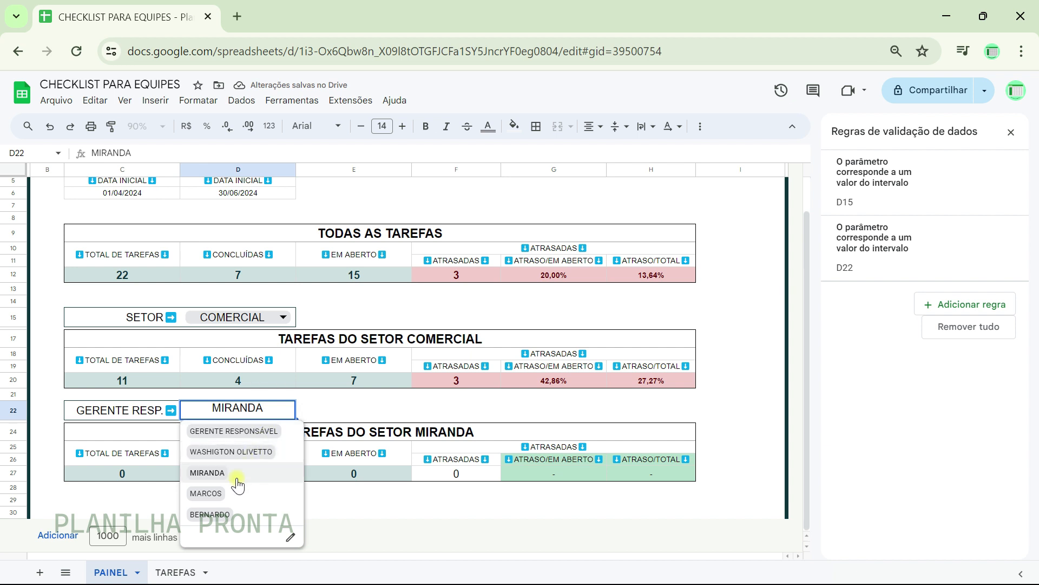
pyautogui.click(216, 515)
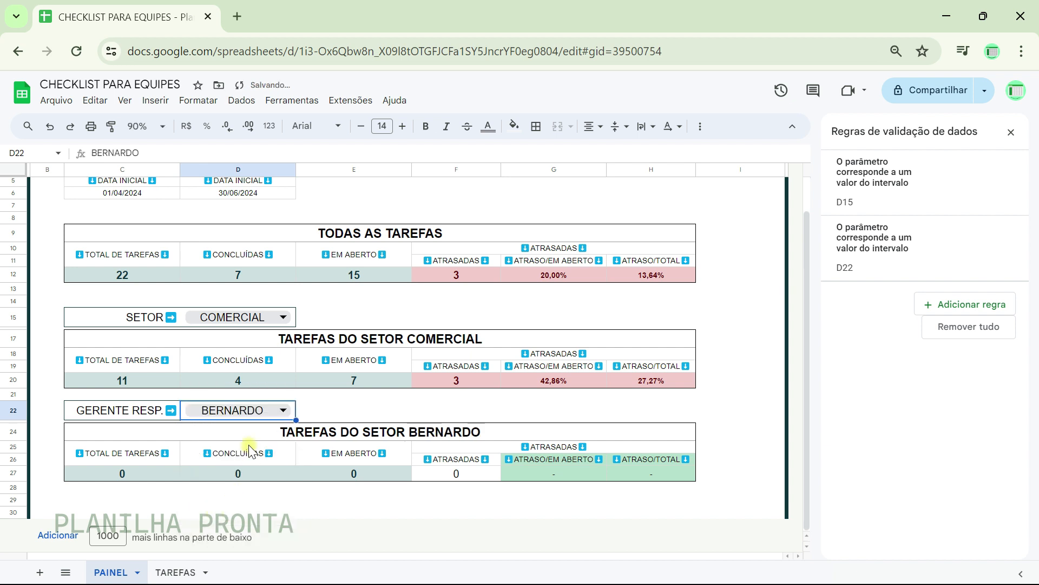
pyautogui.click(284, 412)
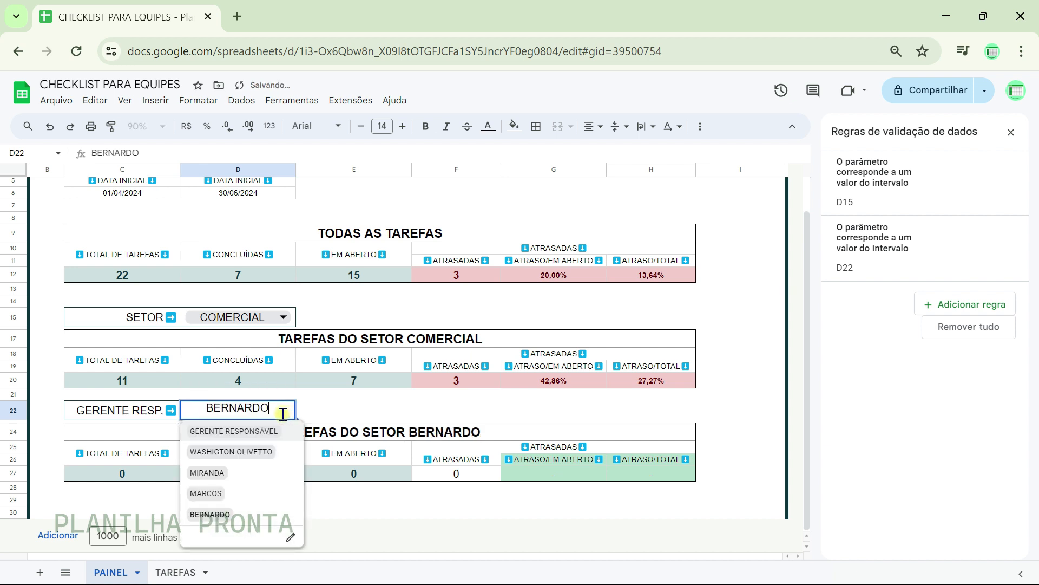
pyautogui.click(226, 474)
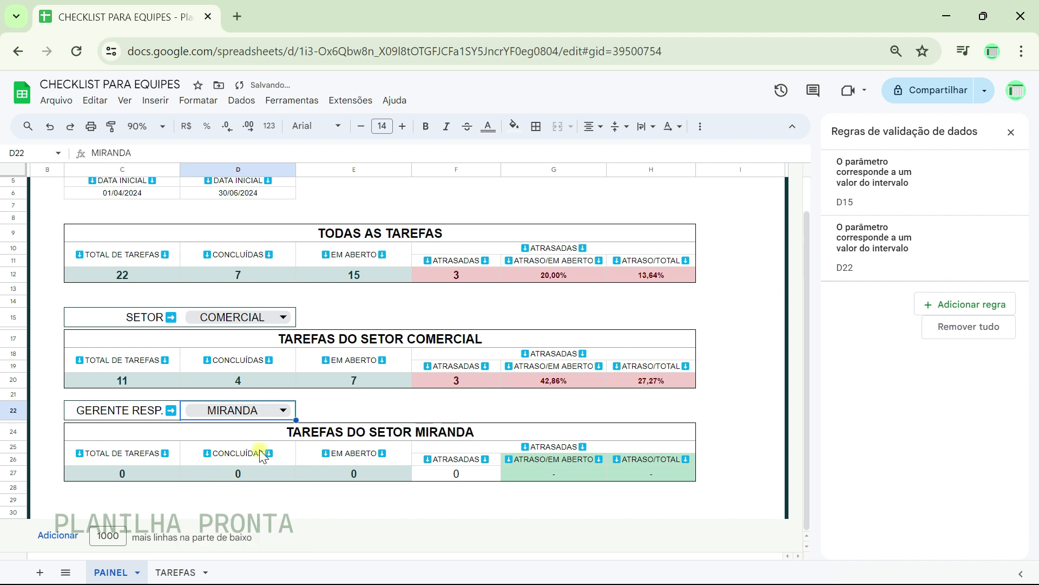
pyautogui.click(285, 410)
pyautogui.click(222, 493)
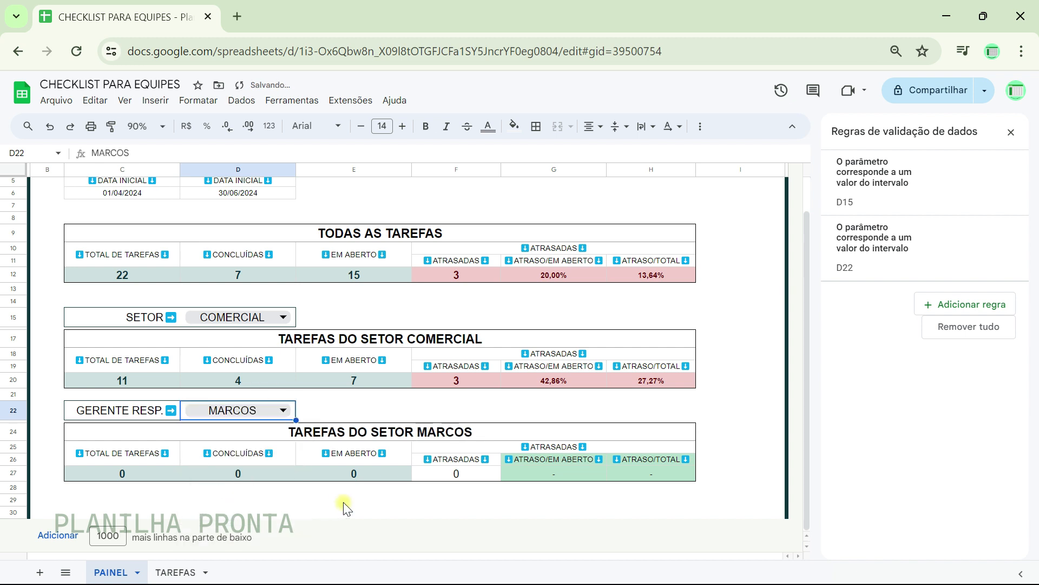
# - Examine the total tasks formula in C27 and check the responsible manager column on the TAREFAS sheet, returning to PAINEL
pyautogui.click(128, 480)
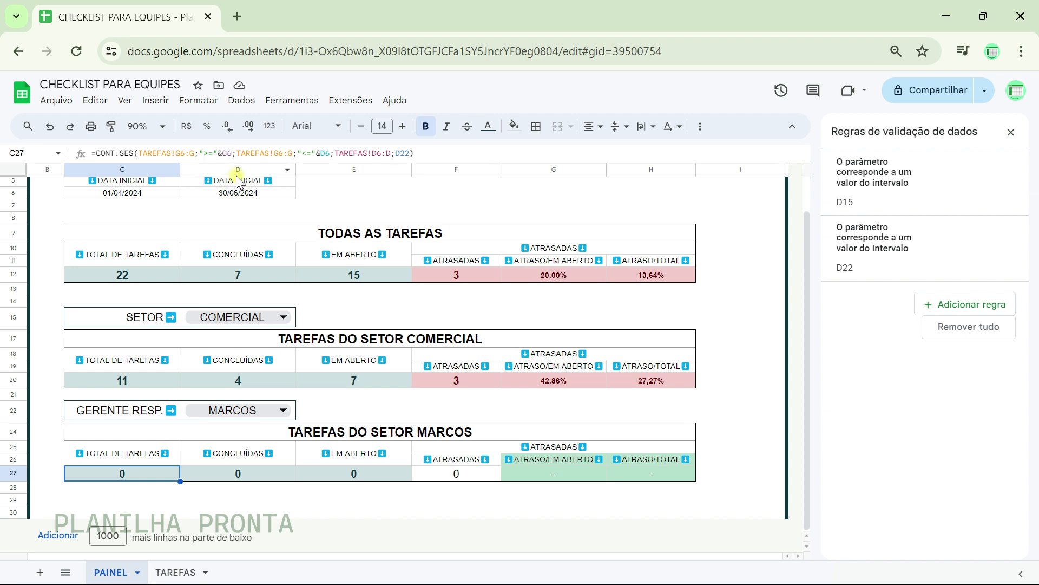
pyautogui.scroll(2, 297, 254)
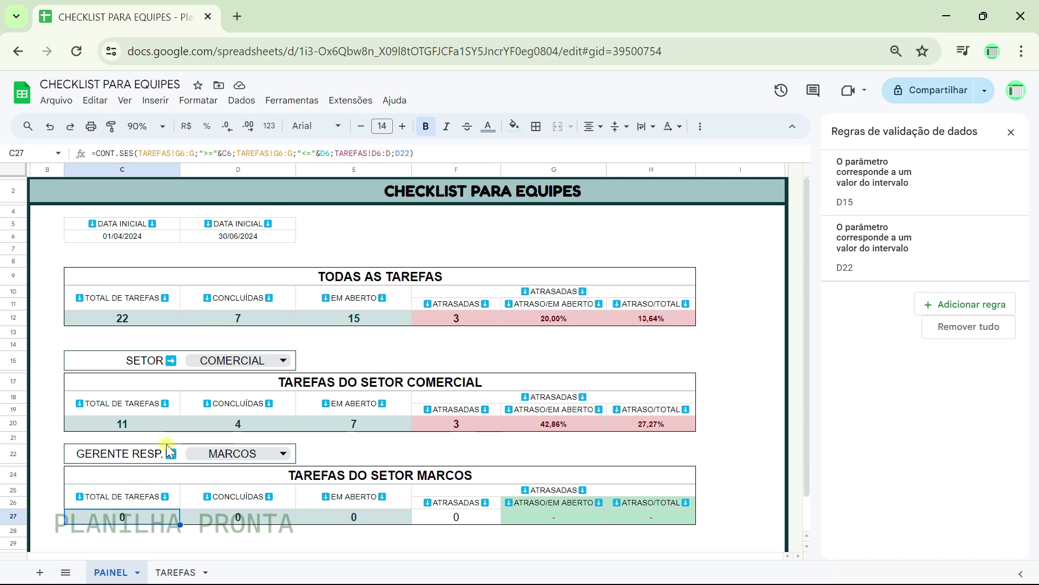
pyautogui.click(179, 572)
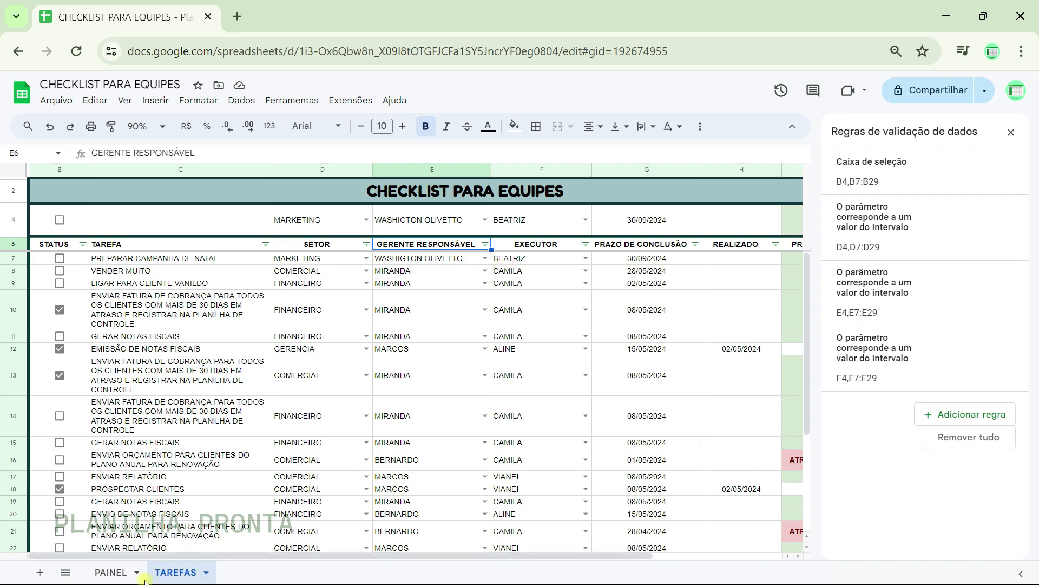
pyautogui.click(113, 572)
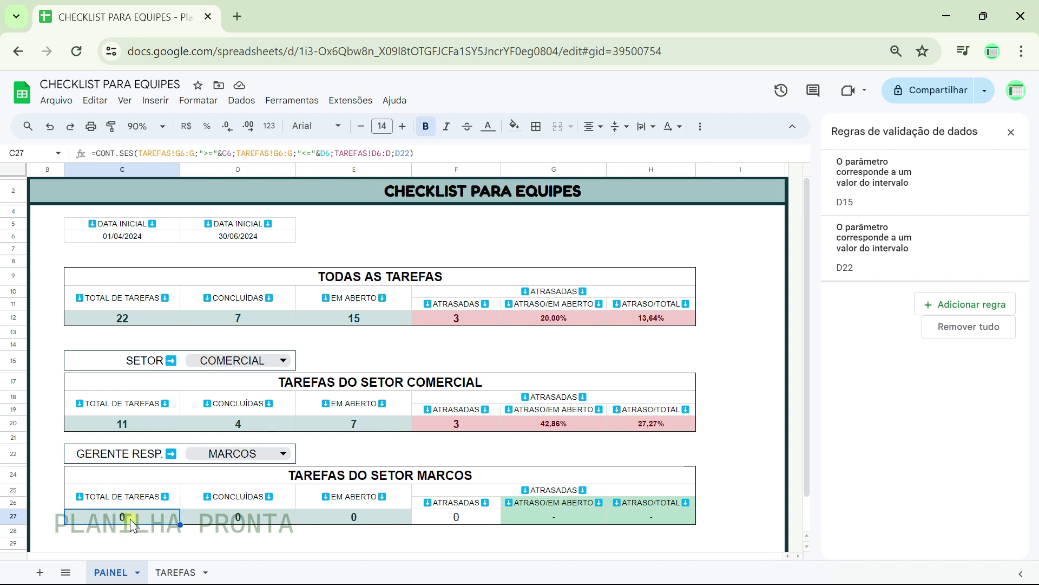
# - Copy the criteria range TAREFAS!D6:D from the total tasks formula in C27 and leave the formula as it is
pyautogui.moveTo(336, 152); pyautogui.dragTo(388, 153)
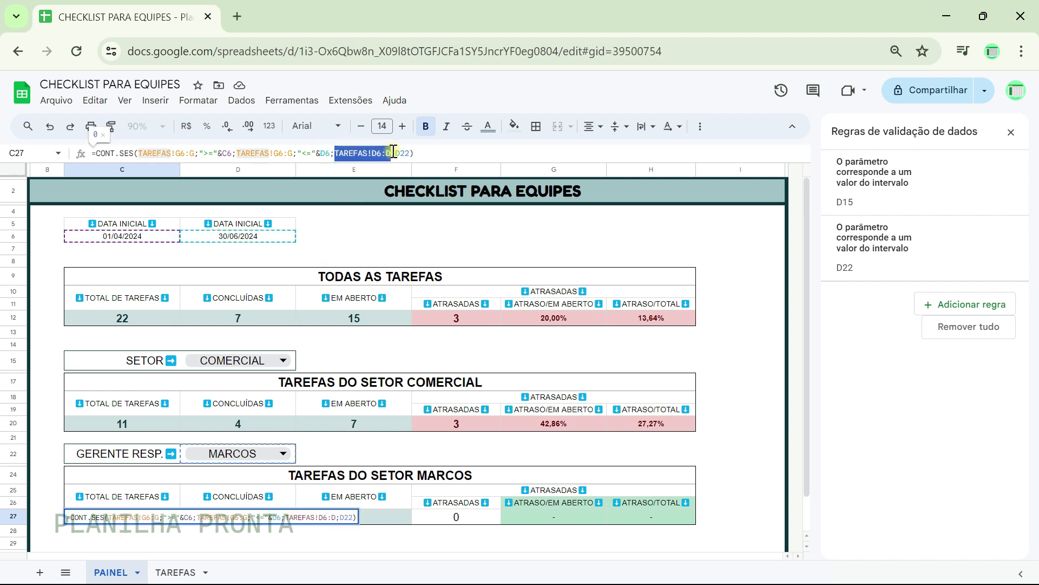
pyautogui.hotkey('ctrl', 'c')
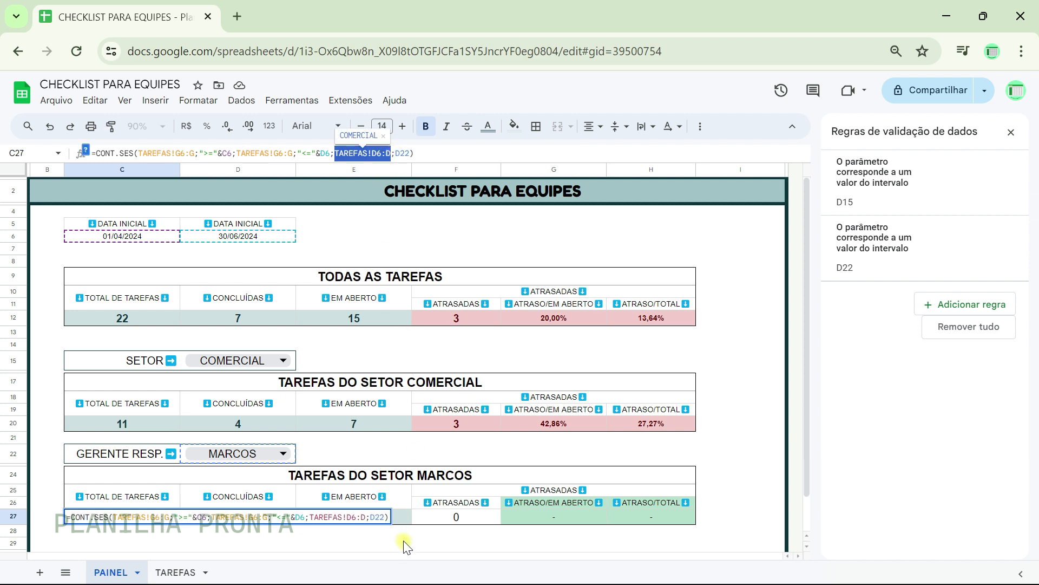
pyautogui.press('Return')
# - Start a find and replace restricted to C27:F27, with TAREFAS!D6:D as the text to find
pyautogui.moveTo(476, 516); pyautogui.dragTo(128, 516)
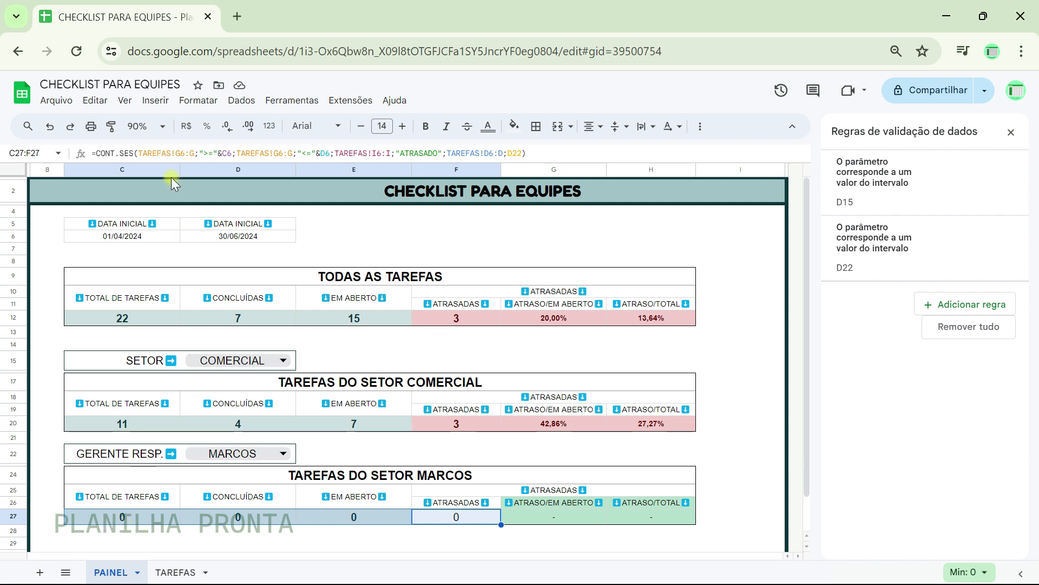
pyautogui.click(94, 101)
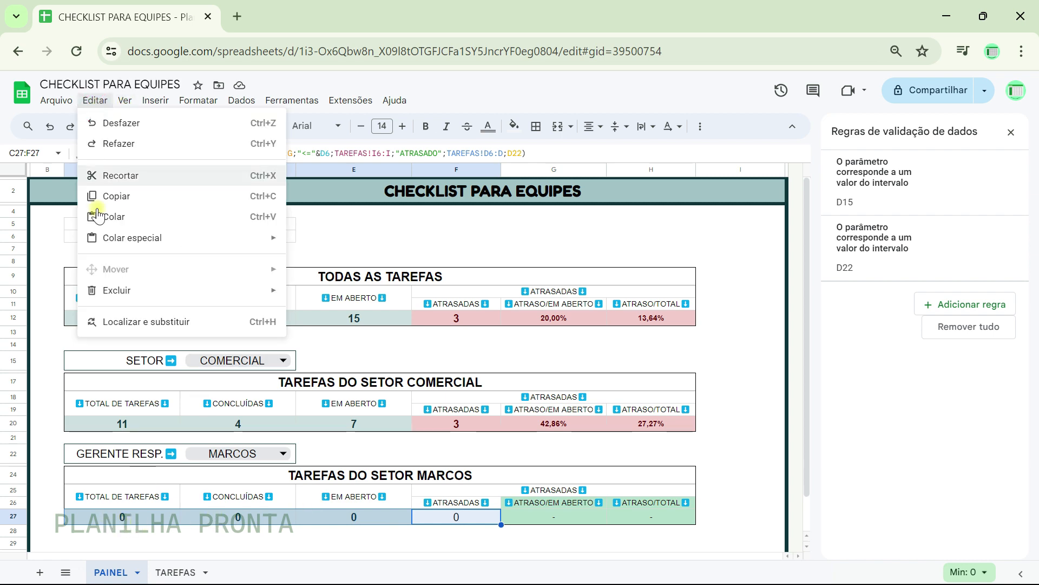
pyautogui.click(122, 323)
pyautogui.hotkey('ctrl', 'v')
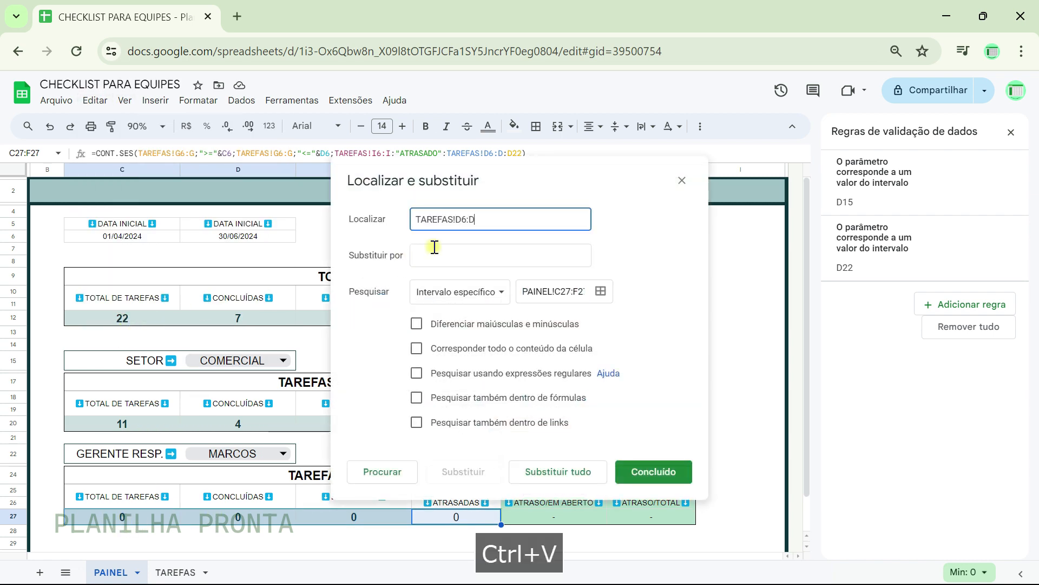
# - Set the replacement text to TAREFAS!E6:E
pyautogui.press('Tab')
pyautogui.hotkey('ctrl', 'v')
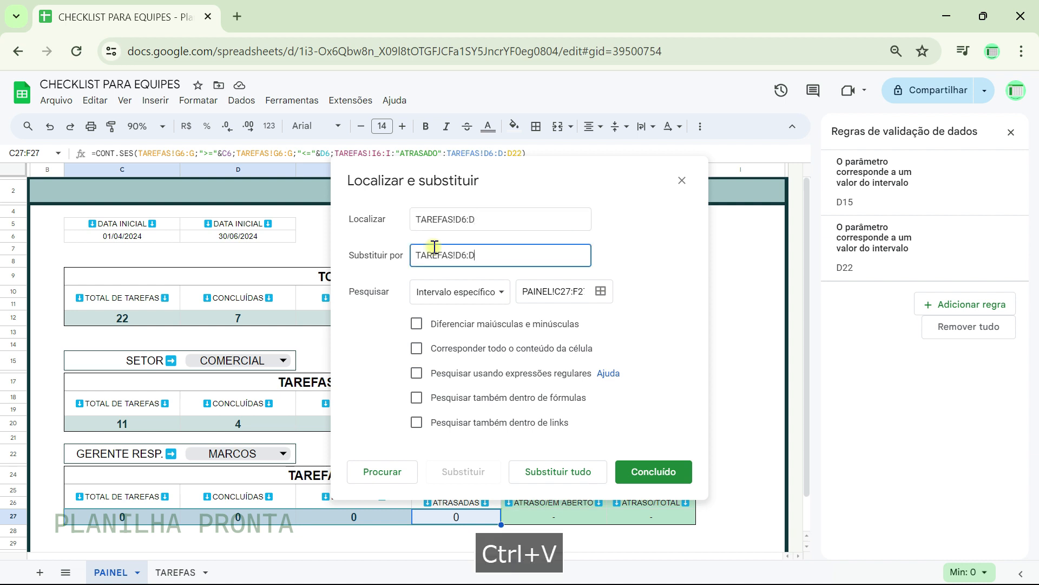
pyautogui.press('BackSpace')
pyautogui.write('E')
pyautogui.press('Left')
pyautogui.press('BackSpace')
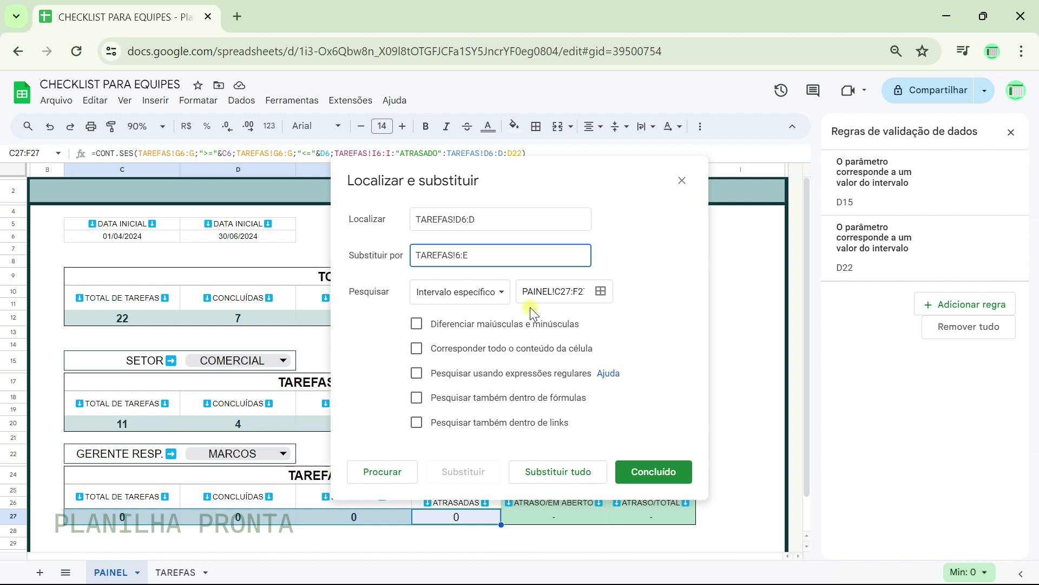
pyautogui.write('E')
# - Include formulas and match case in the search, replace all occurrences in C27:F27, and close the find and replace dialog
pyautogui.click(461, 401)
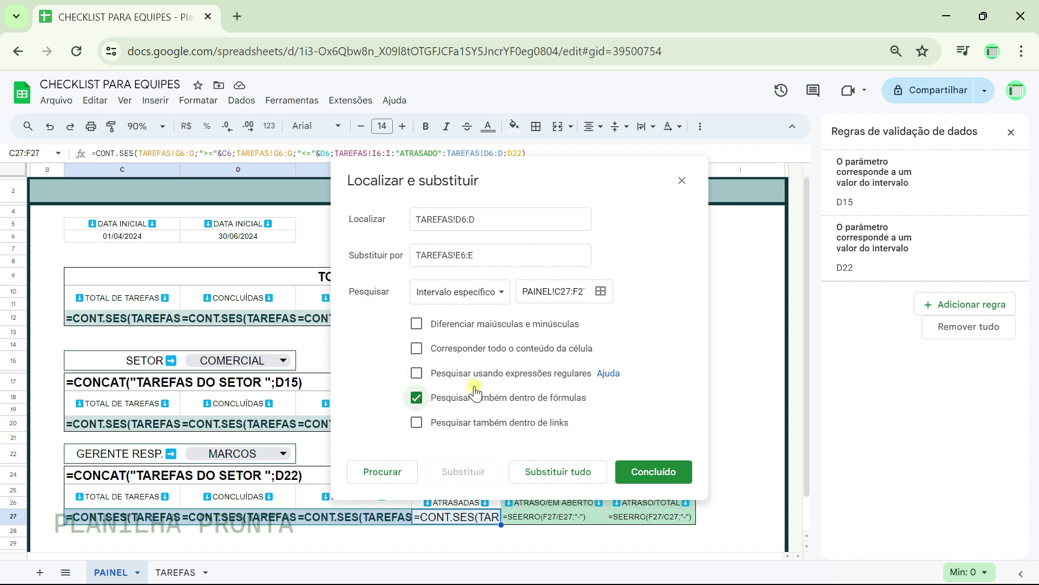
pyautogui.click(462, 325)
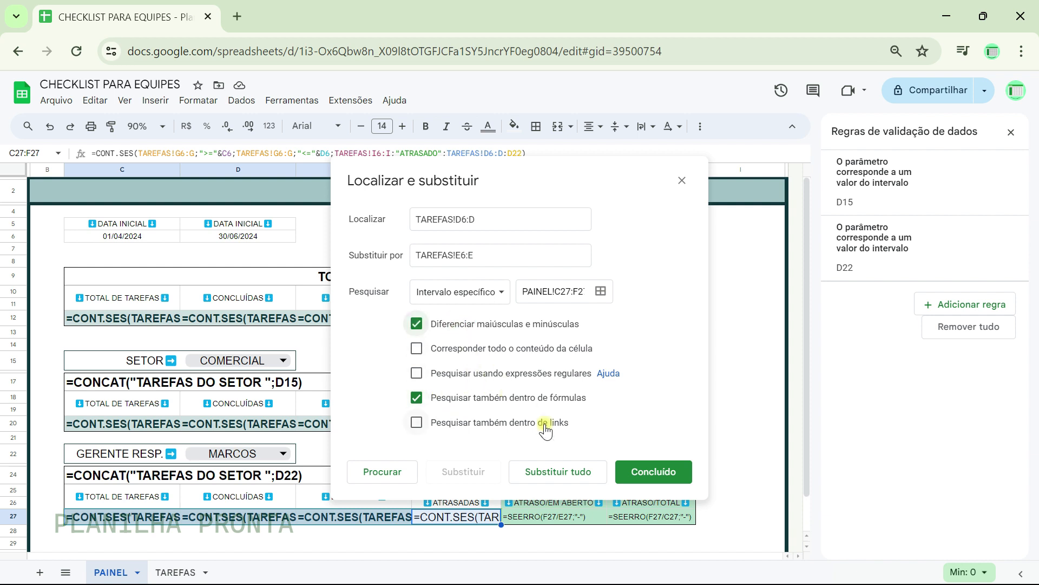
pyautogui.click(563, 475)
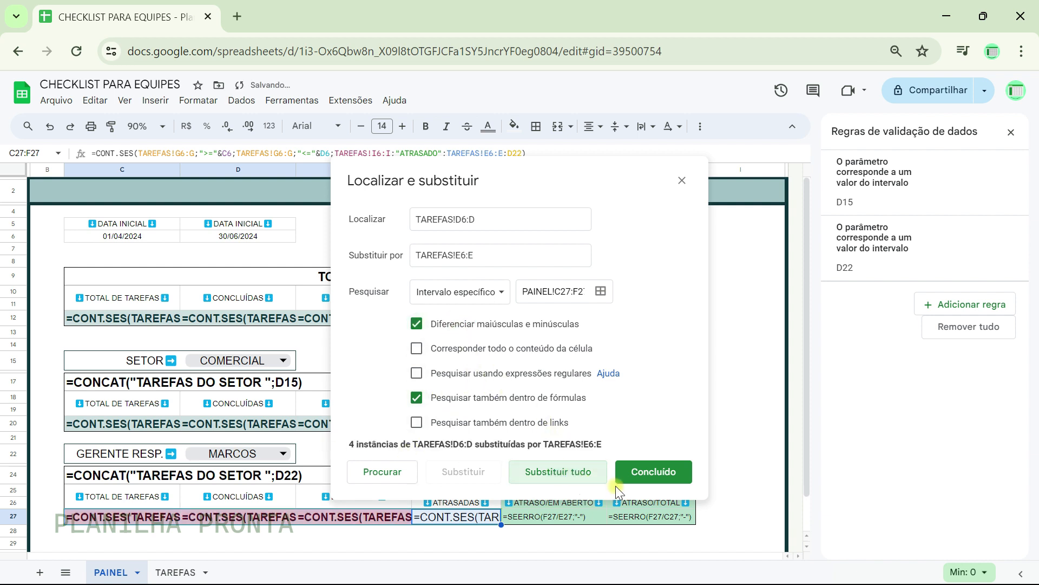
pyautogui.click(658, 473)
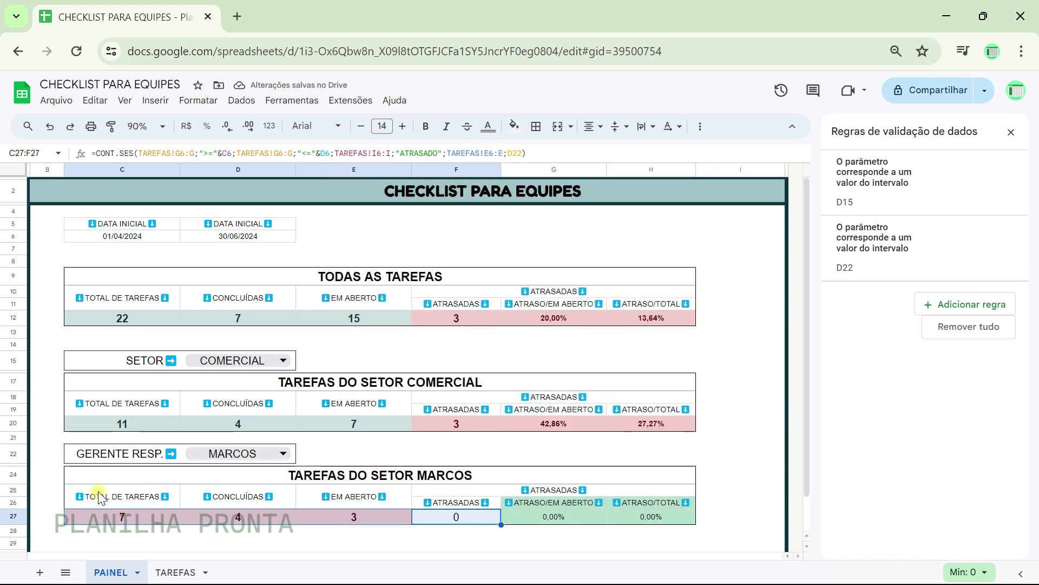
pyautogui.click(353, 545)
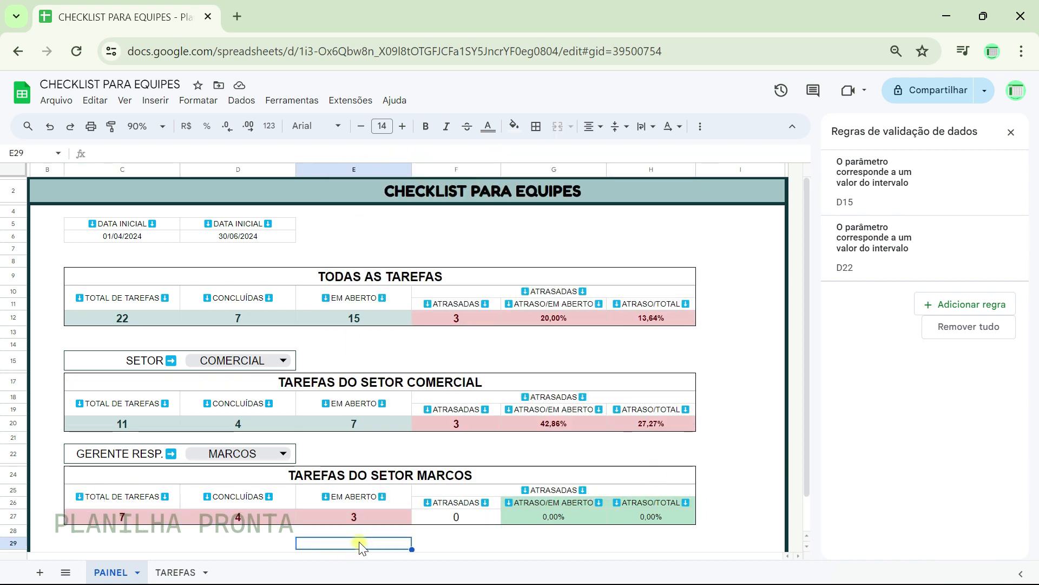
# - Inspect the formulas across row 27 of the manager block to check their criteria ranges and references
pyautogui.scroll(-2, 361, 547)
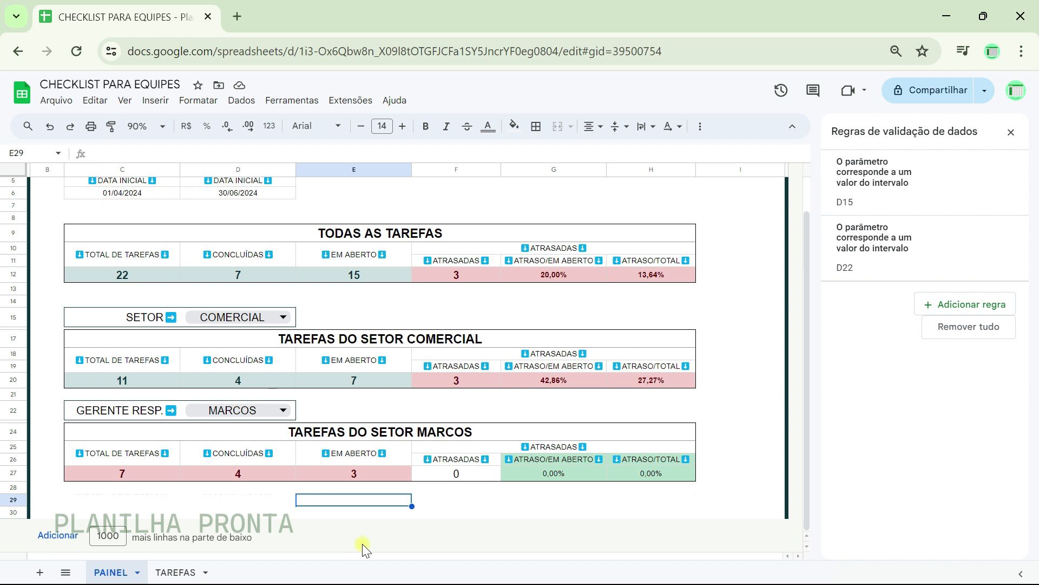
pyautogui.click(125, 476)
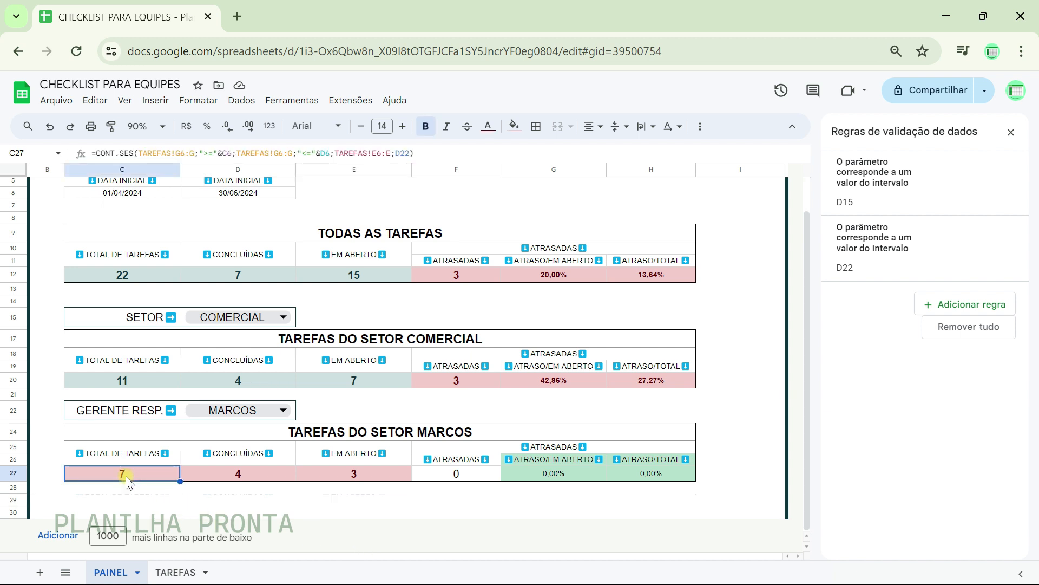
pyautogui.click(221, 474)
pyautogui.click(338, 473)
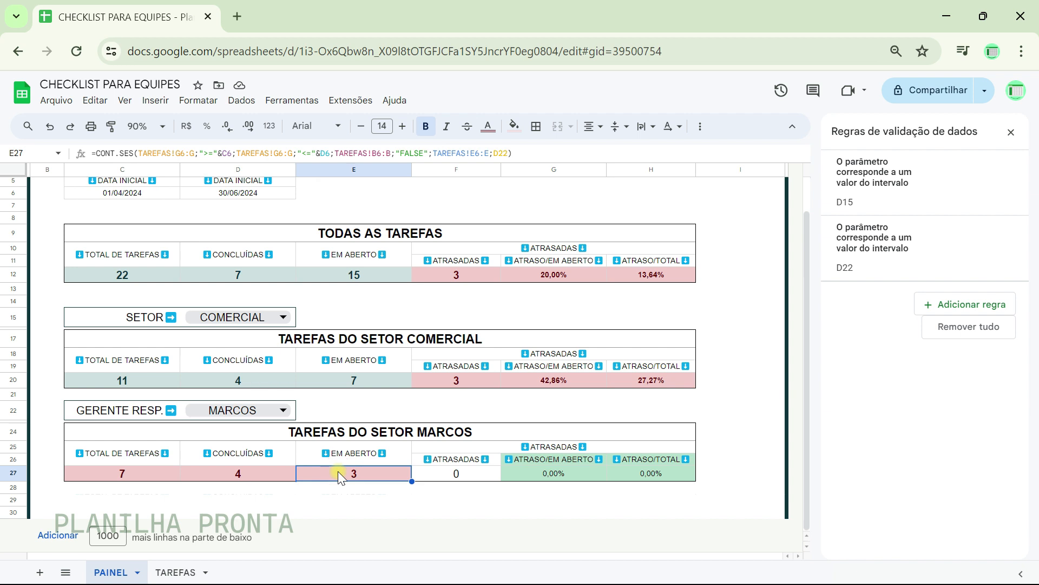
pyautogui.click(544, 475)
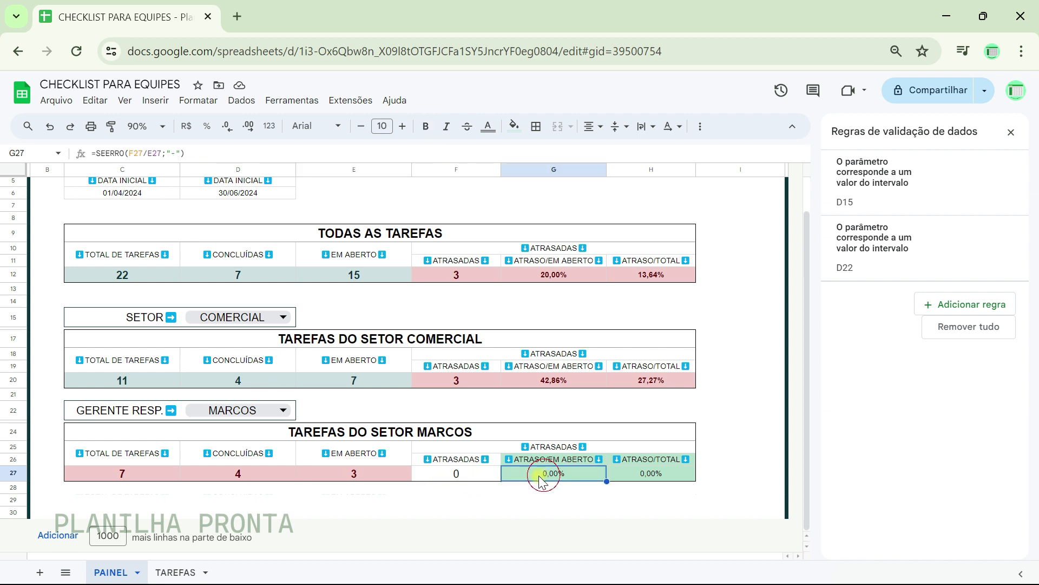
pyautogui.click(470, 479)
pyautogui.click(103, 480)
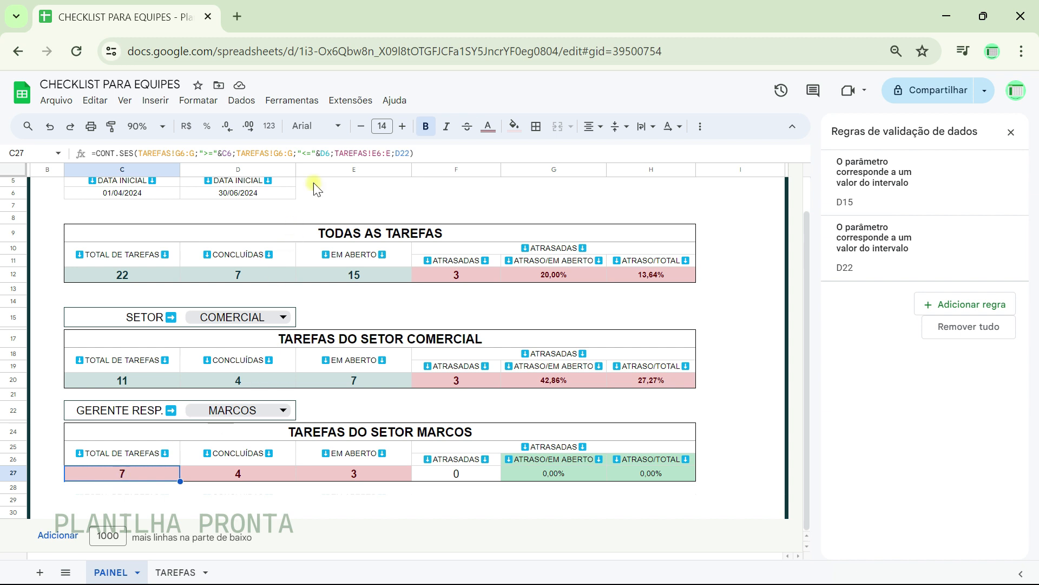
# - Check the fill colour of C20 in the sector block and try to apply a light green fill to C27:E27
pyautogui.click(343, 407)
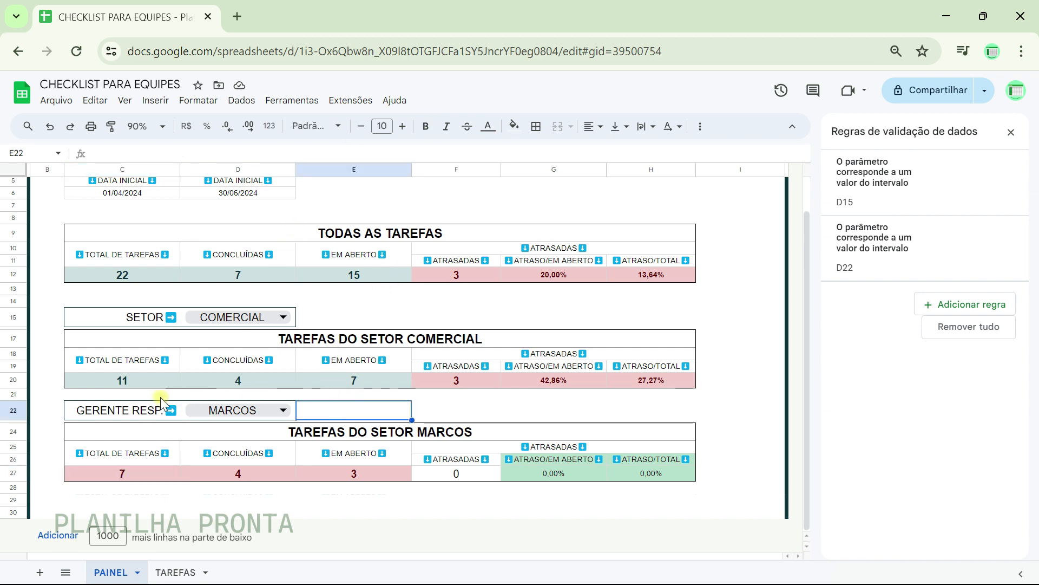
pyautogui.click(159, 381)
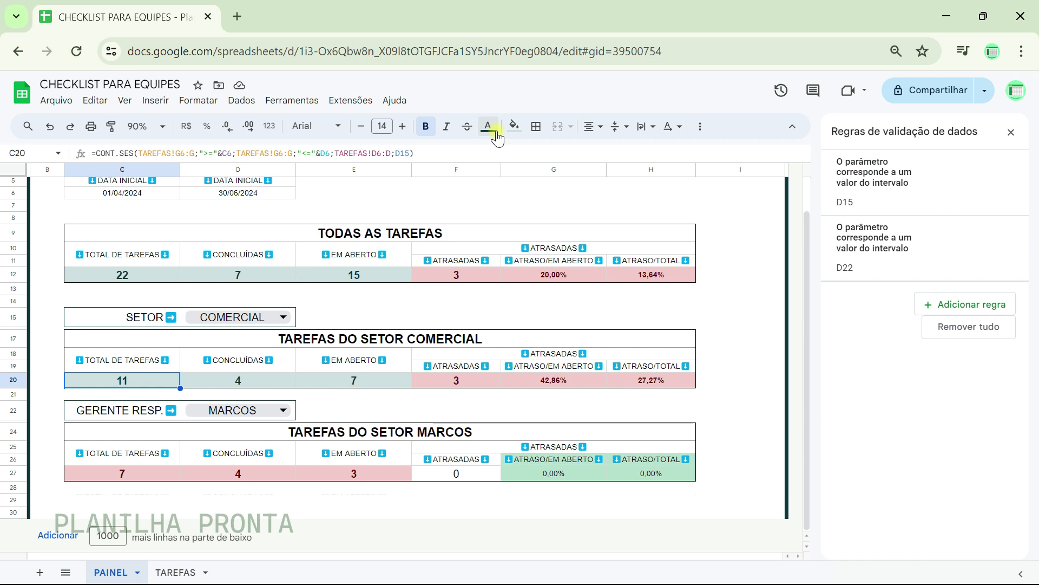
pyautogui.click(516, 128)
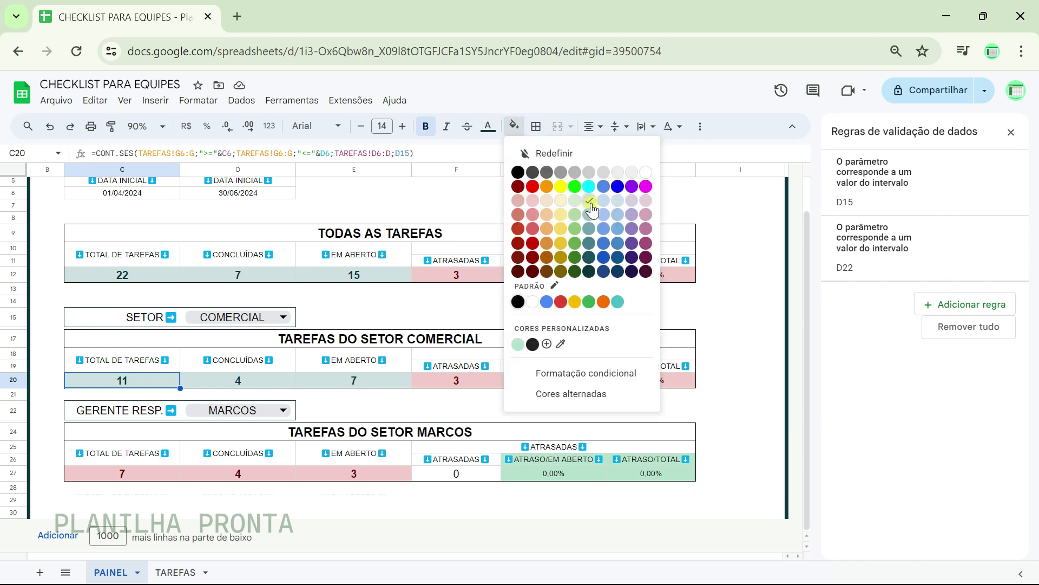
pyautogui.click(140, 475)
pyautogui.moveTo(144, 471); pyautogui.dragTo(359, 465)
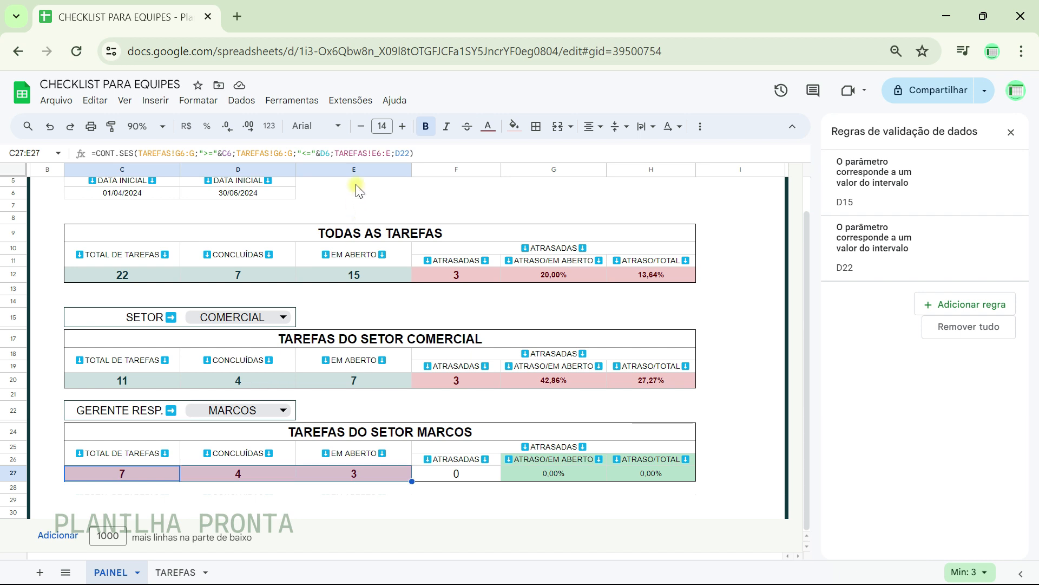
pyautogui.click(511, 130)
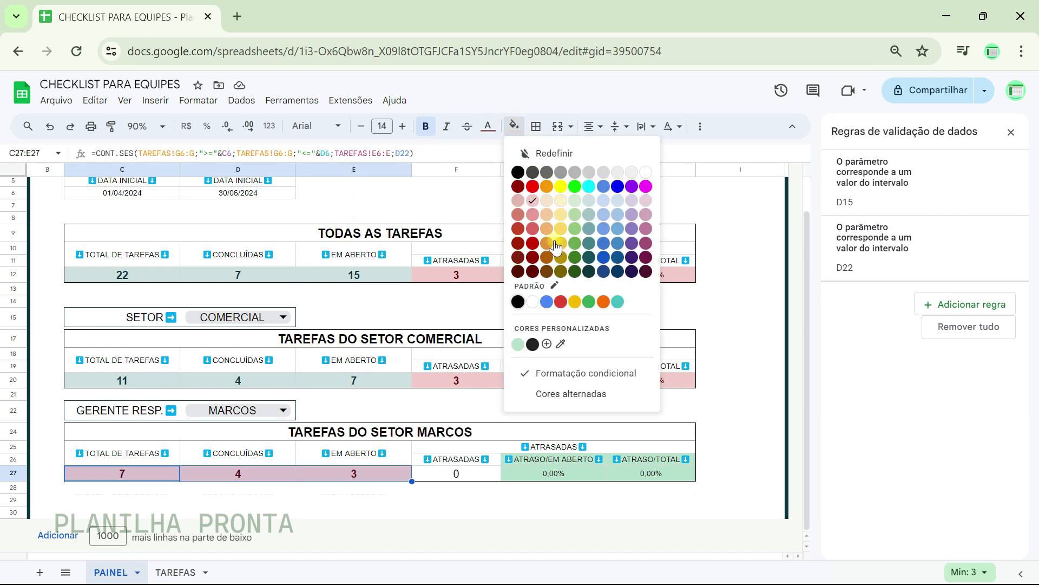
pyautogui.click(575, 205)
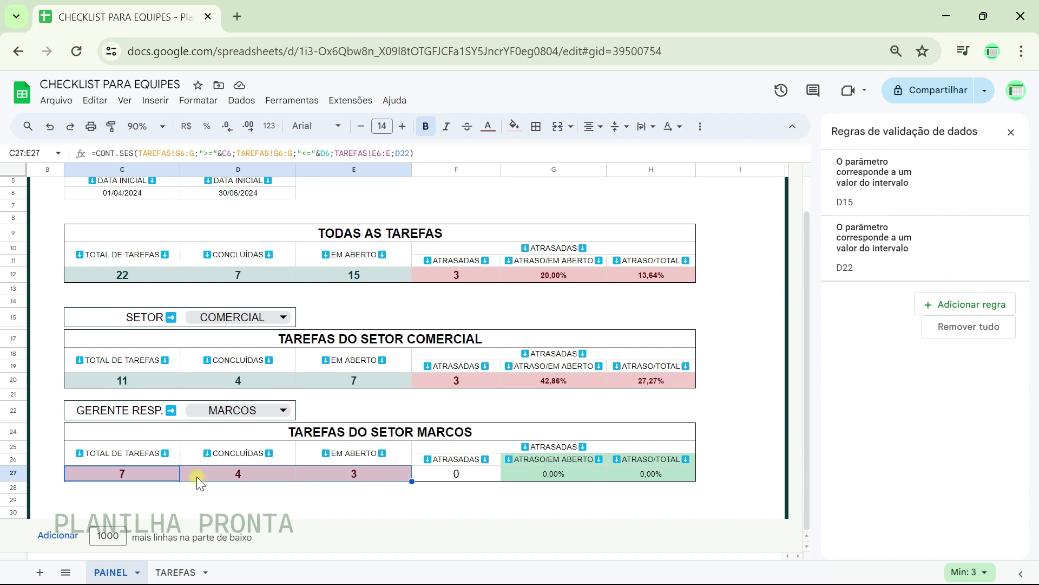
# - In the conditional formatting rule for values above 0,01, replace the range C21:E30 with F27:H27 and save the rule
pyautogui.click(192, 499)
pyautogui.moveTo(140, 468); pyautogui.dragTo(374, 475)
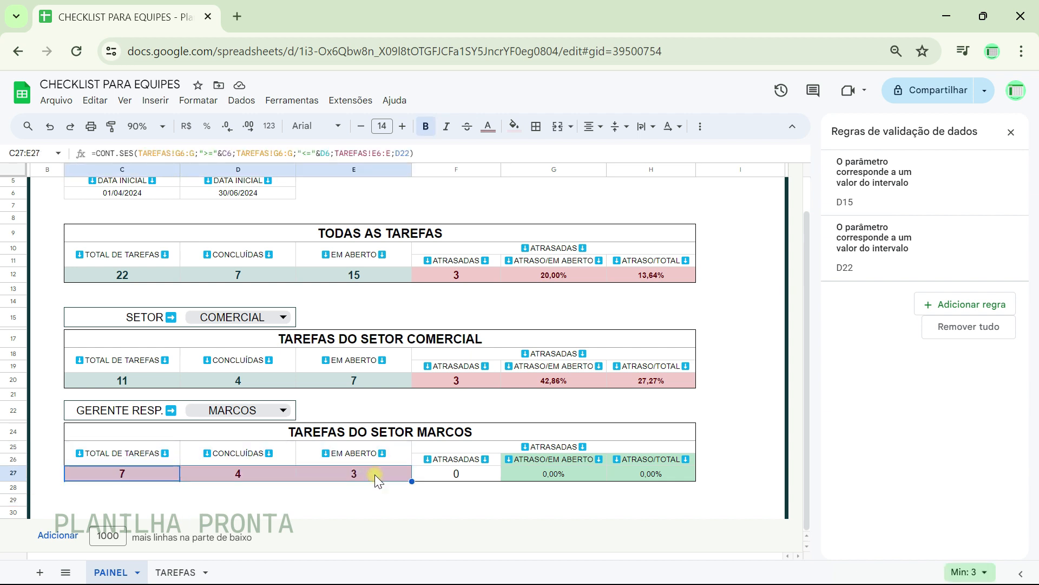
pyautogui.click(200, 103)
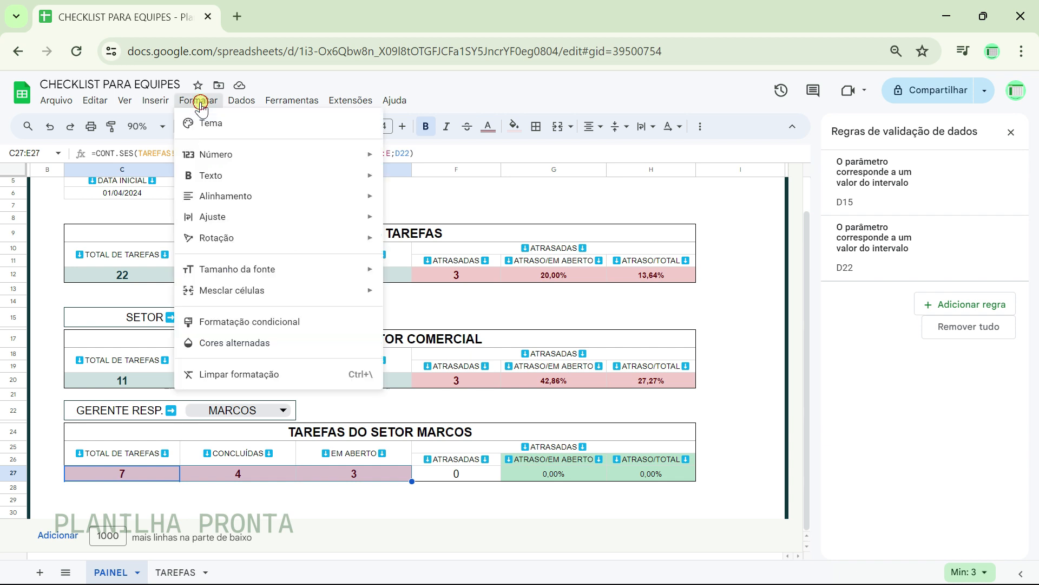
pyautogui.click(255, 320)
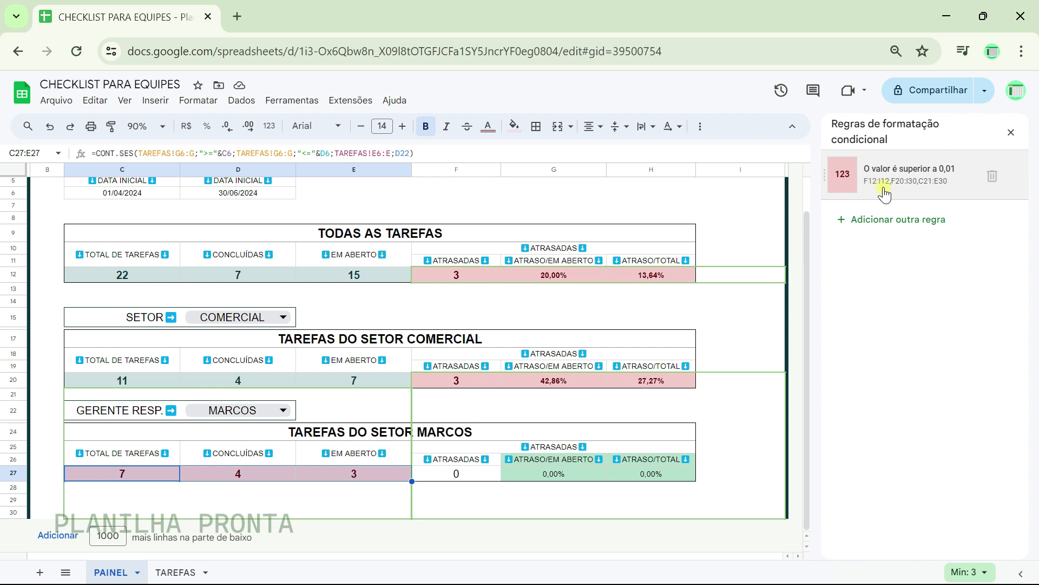
pyautogui.click(923, 185)
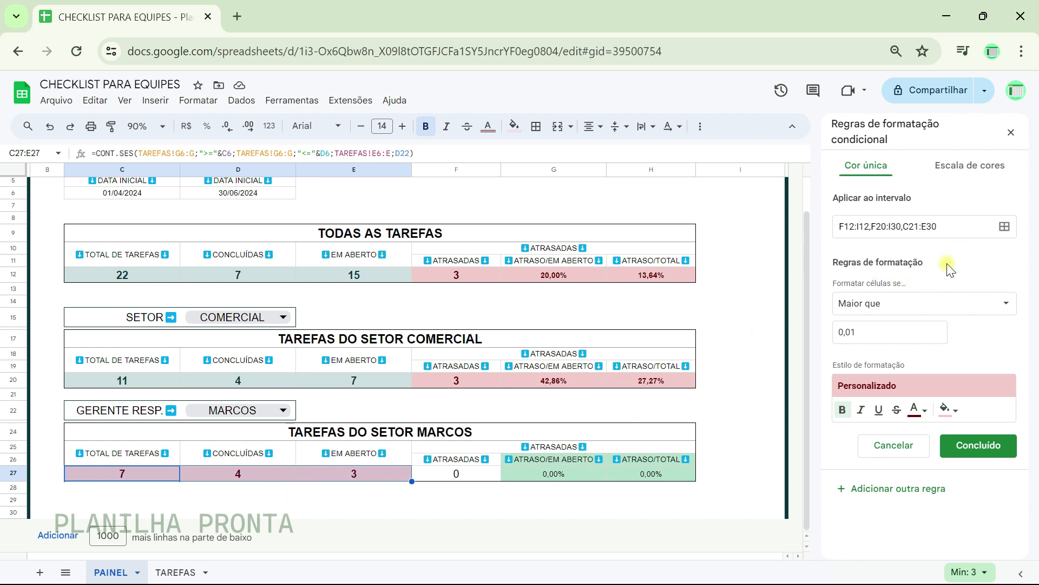
pyautogui.click(1005, 227)
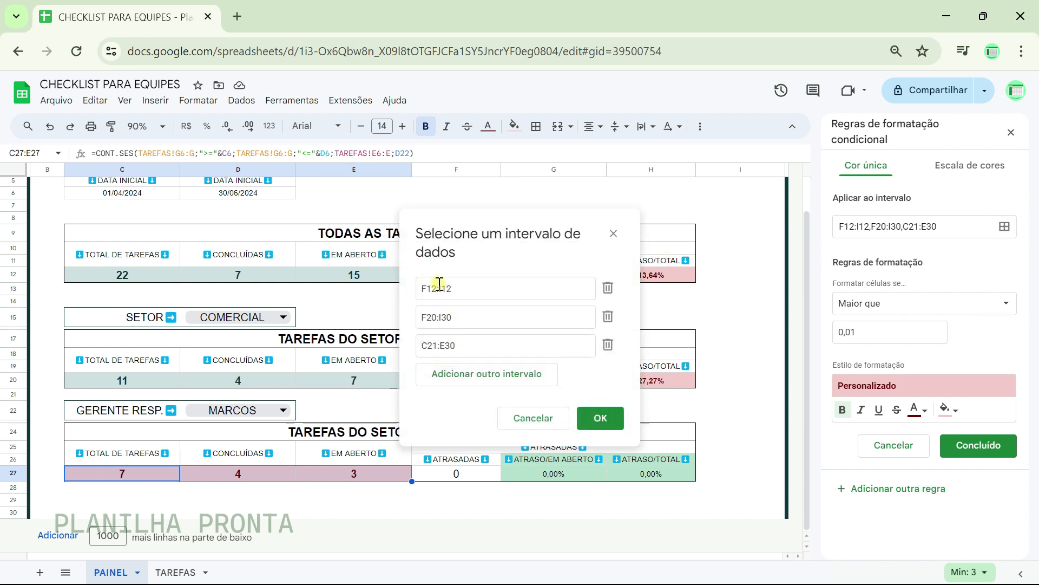
pyautogui.moveTo(523, 219); pyautogui.dragTo(691, 116)
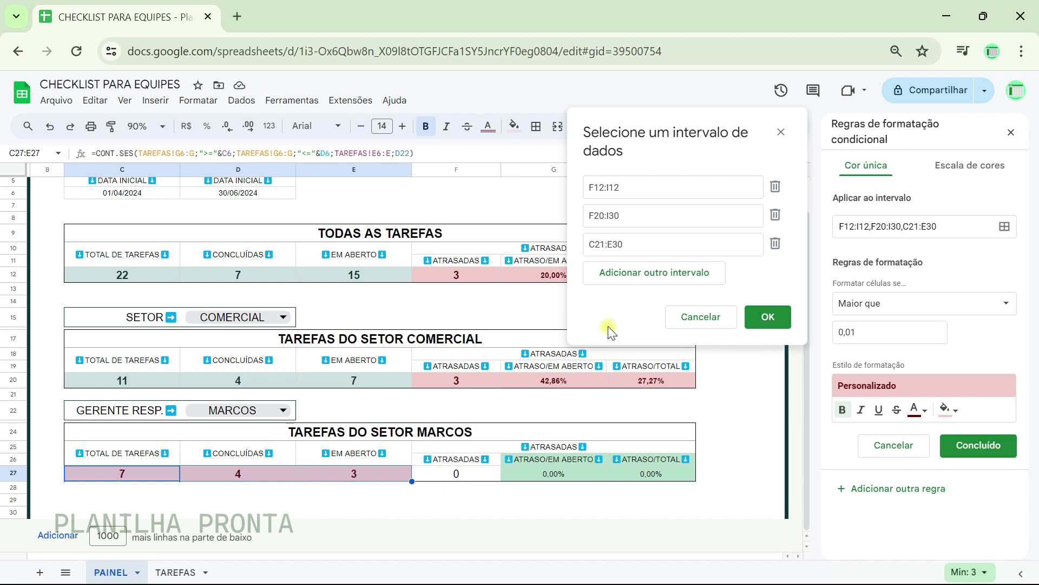
pyautogui.click(595, 248)
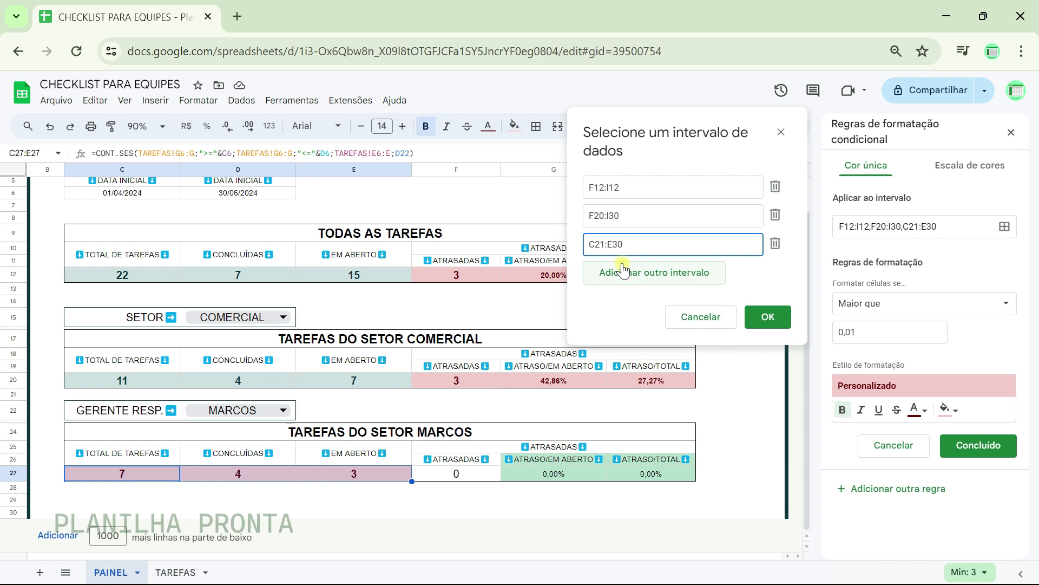
pyautogui.moveTo(632, 244); pyautogui.dragTo(586, 244)
pyautogui.press('BackSpace')
pyautogui.click(471, 480)
pyautogui.moveTo(507, 481); pyautogui.dragTo(653, 477)
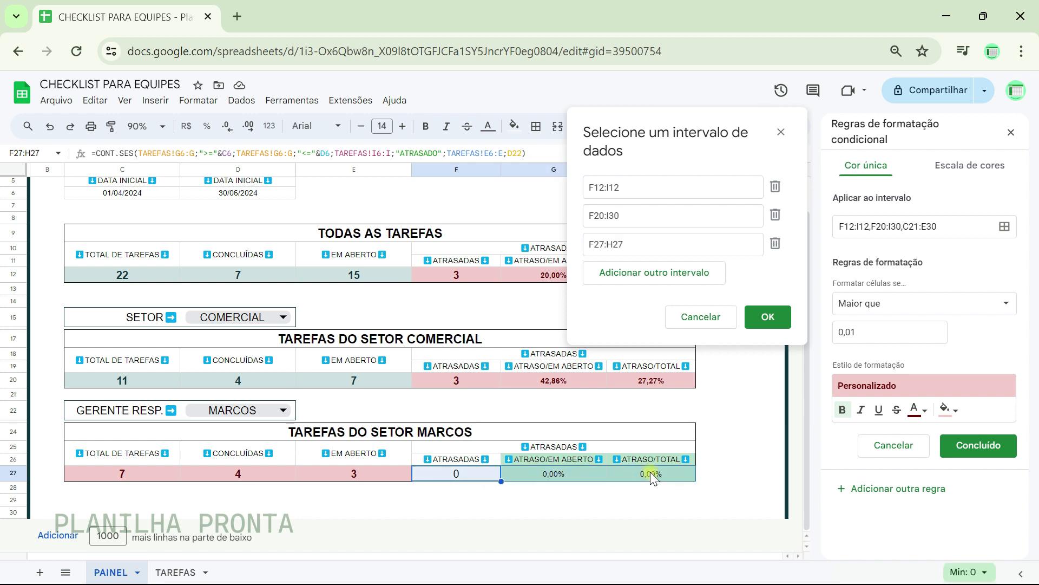
pyautogui.click(766, 319)
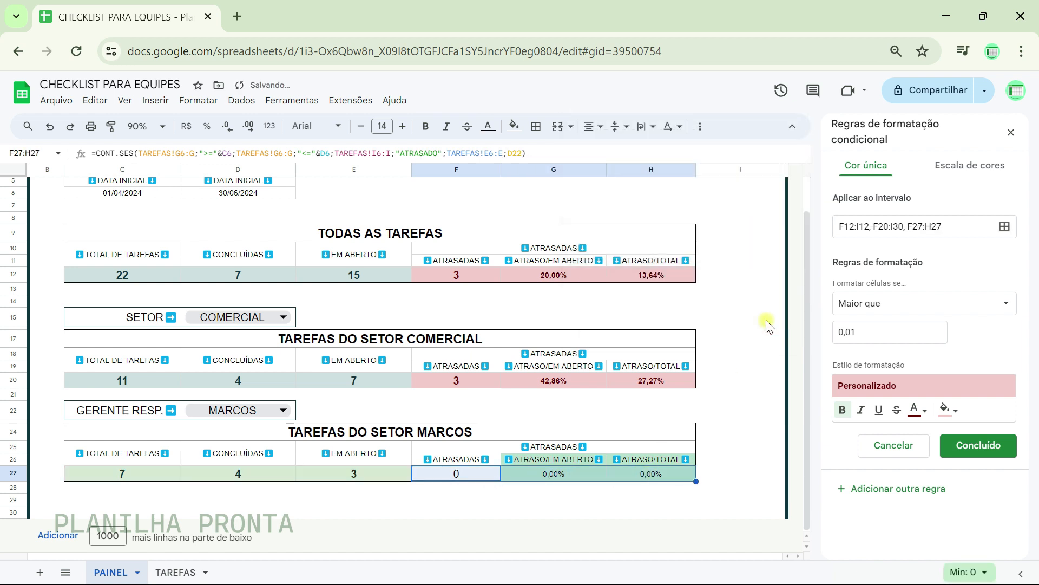
pyautogui.click(972, 450)
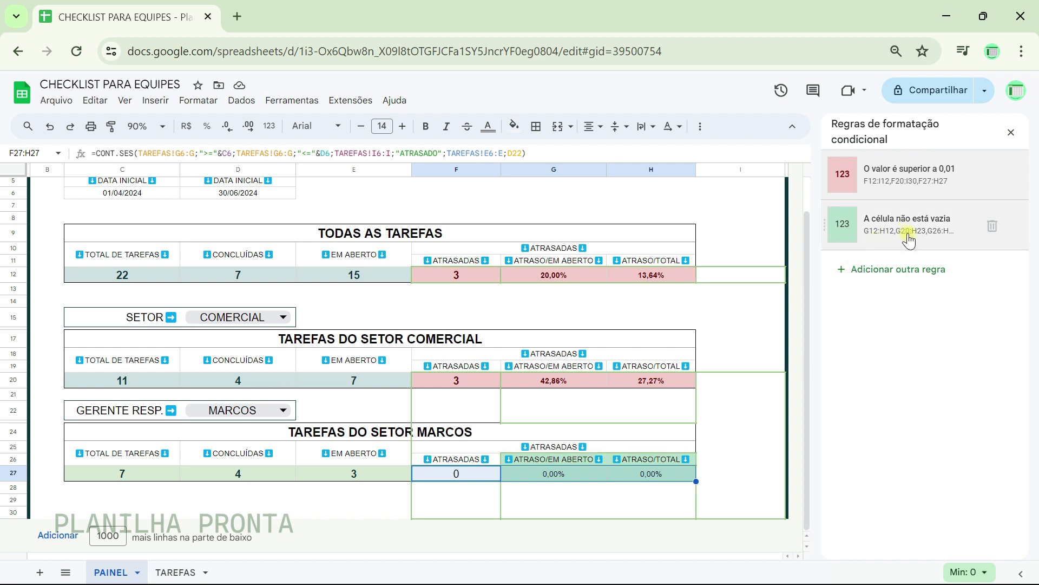
# - Change the second range of the above-0,01 formatting rule to F20:H20 and save the rule
pyautogui.click(899, 182)
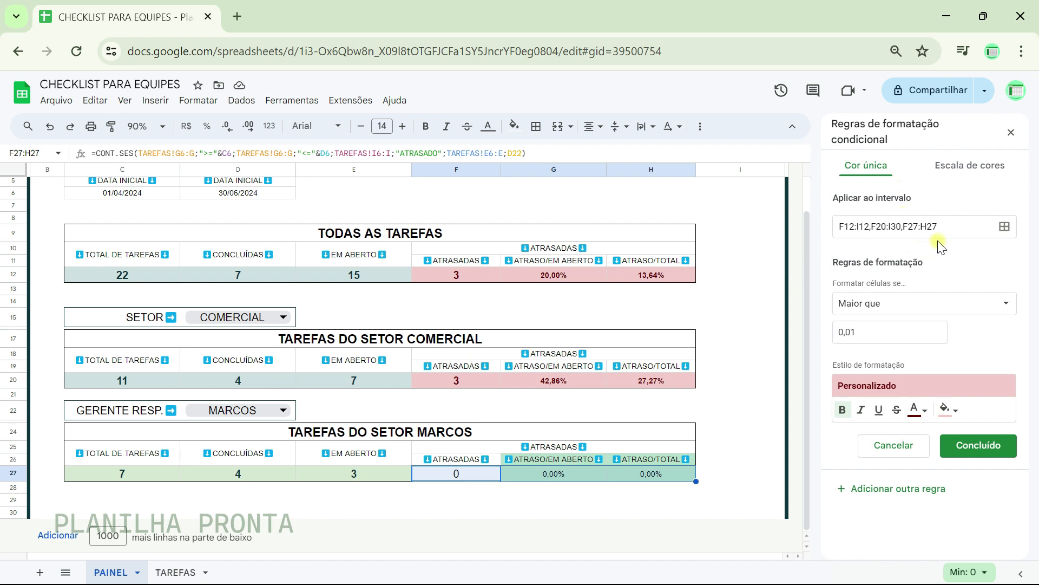
pyautogui.click(1004, 227)
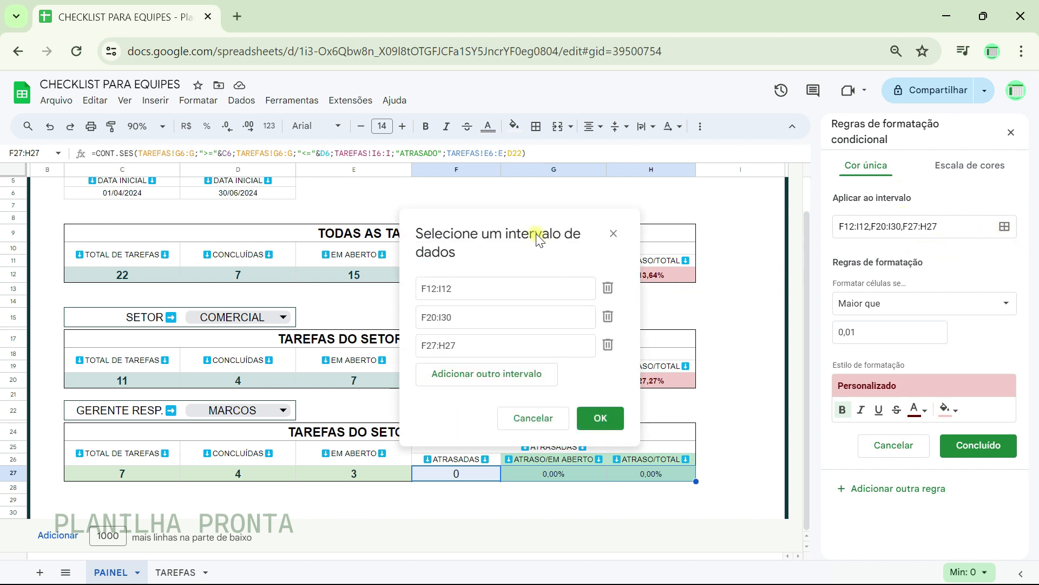
pyautogui.moveTo(531, 220); pyautogui.dragTo(832, 153)
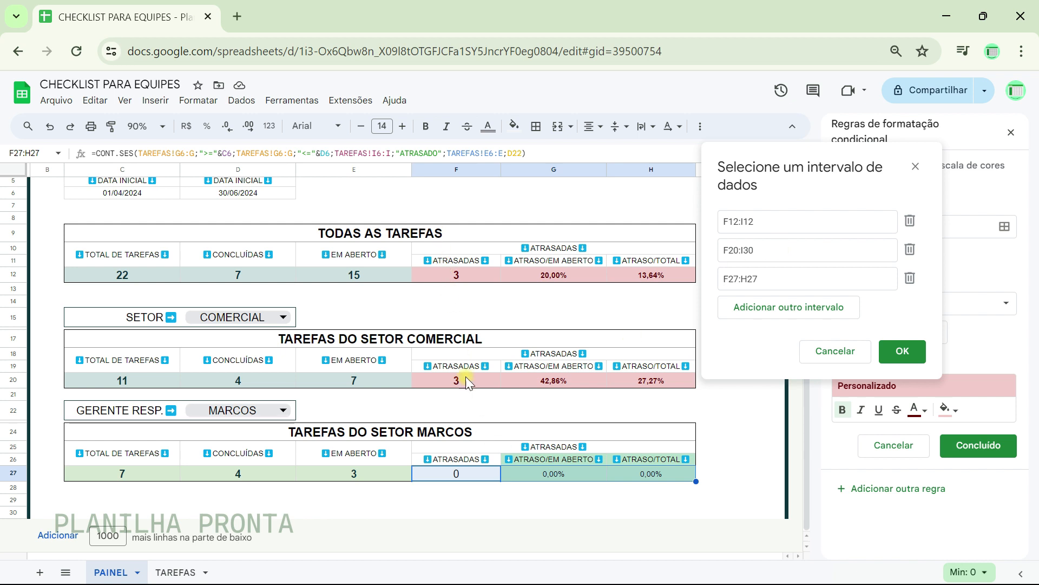
pyautogui.doubleClick(742, 253)
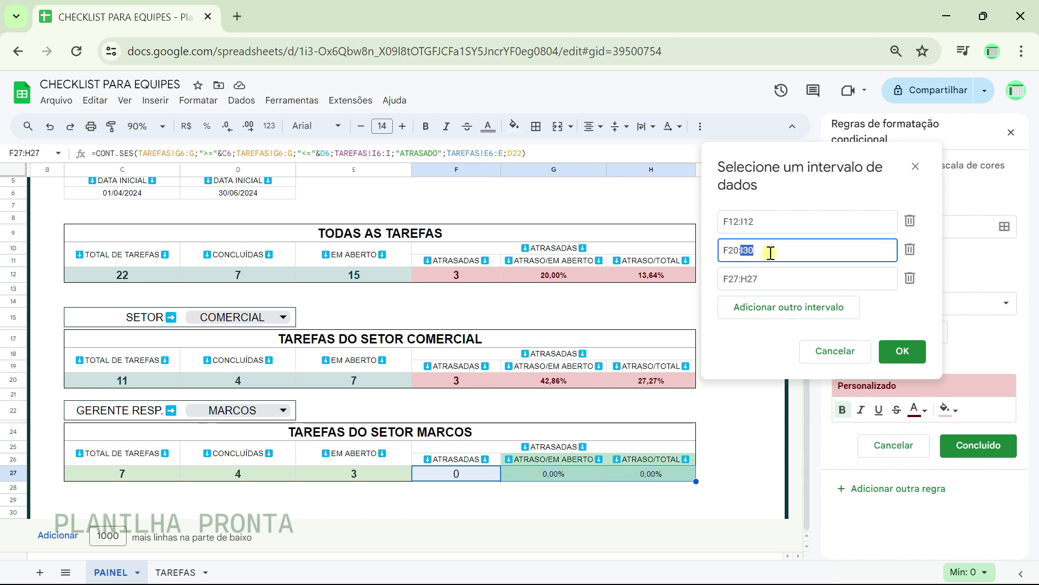
pyautogui.write('H2')
pyautogui.click(902, 350)
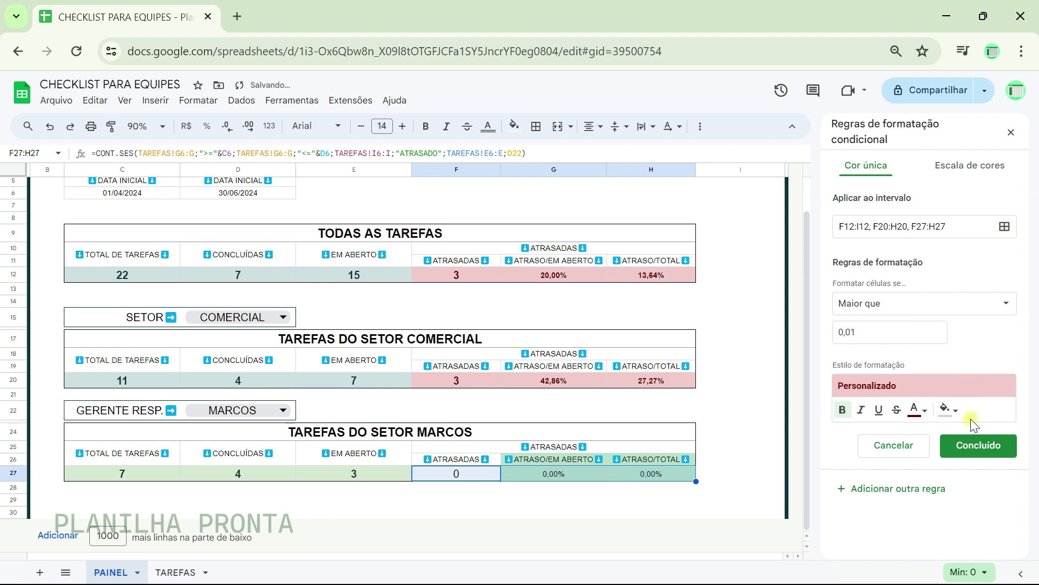
pyautogui.click(977, 454)
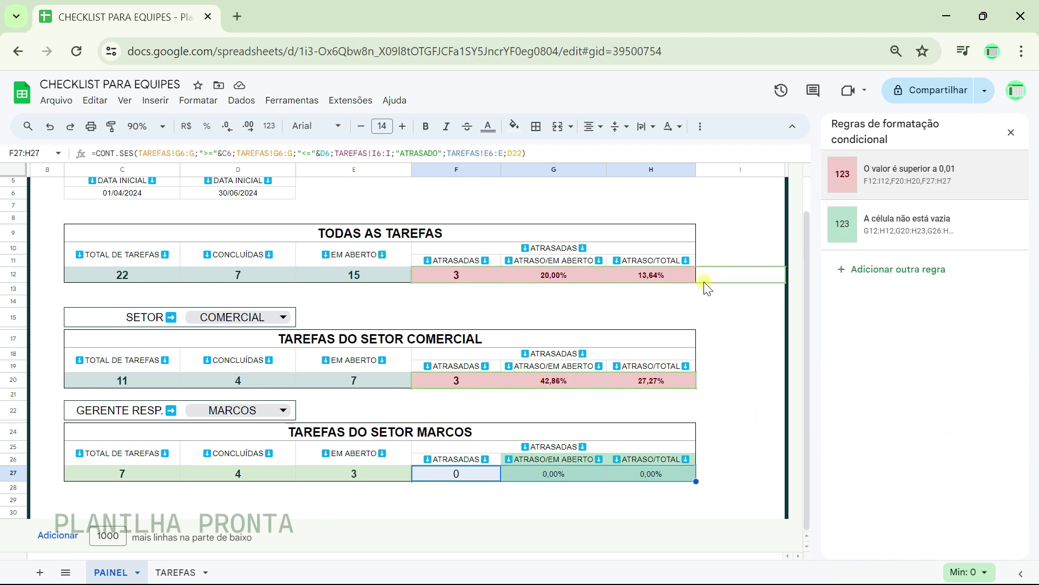
# - Change the first range of the above-0,01 formatting rule to F12:H12 and save the rule
pyautogui.click(904, 180)
pyautogui.click(1003, 228)
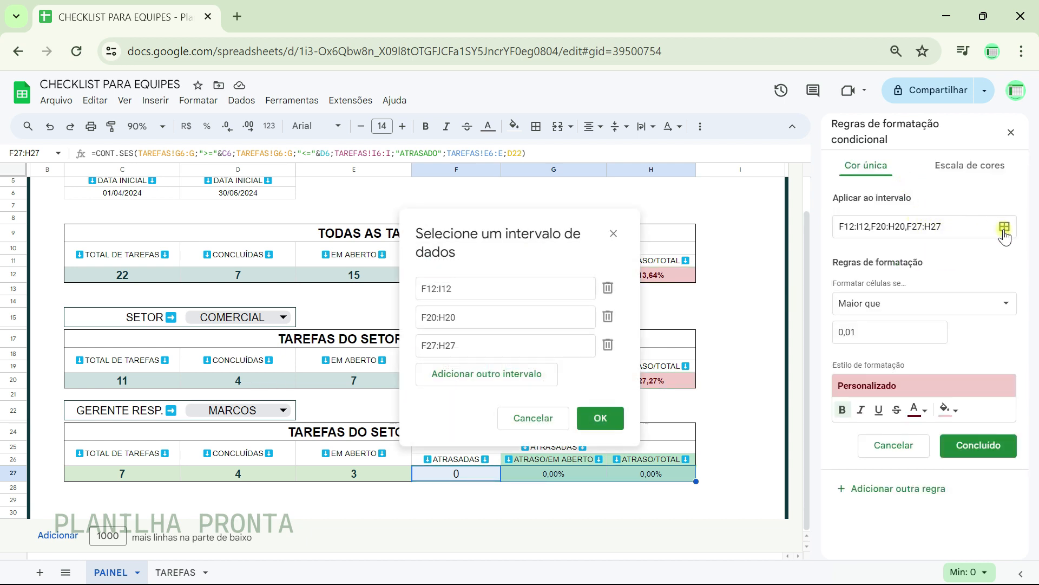
pyautogui.click(442, 290)
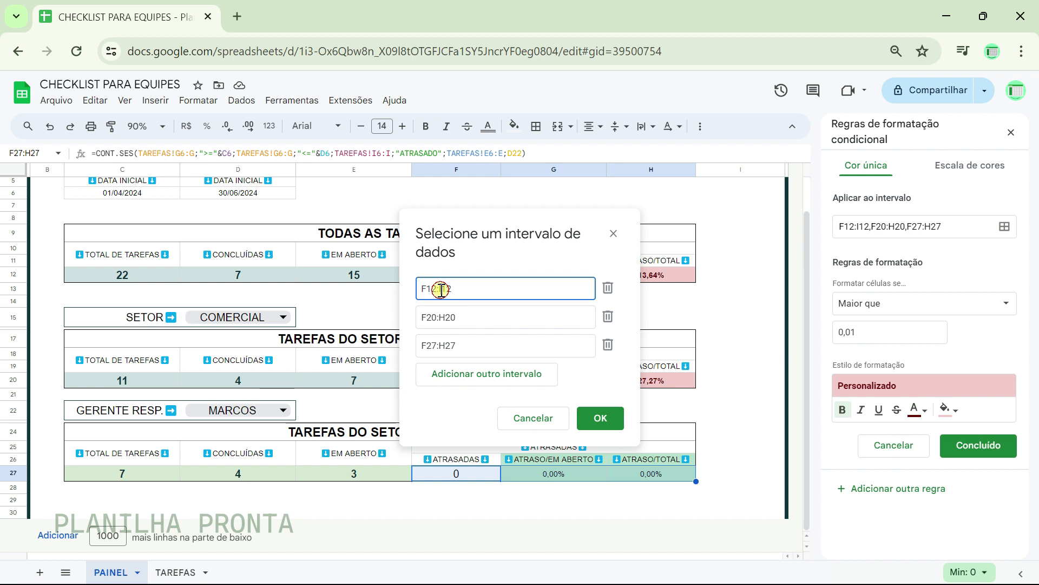
pyautogui.write('H')
pyautogui.click(599, 420)
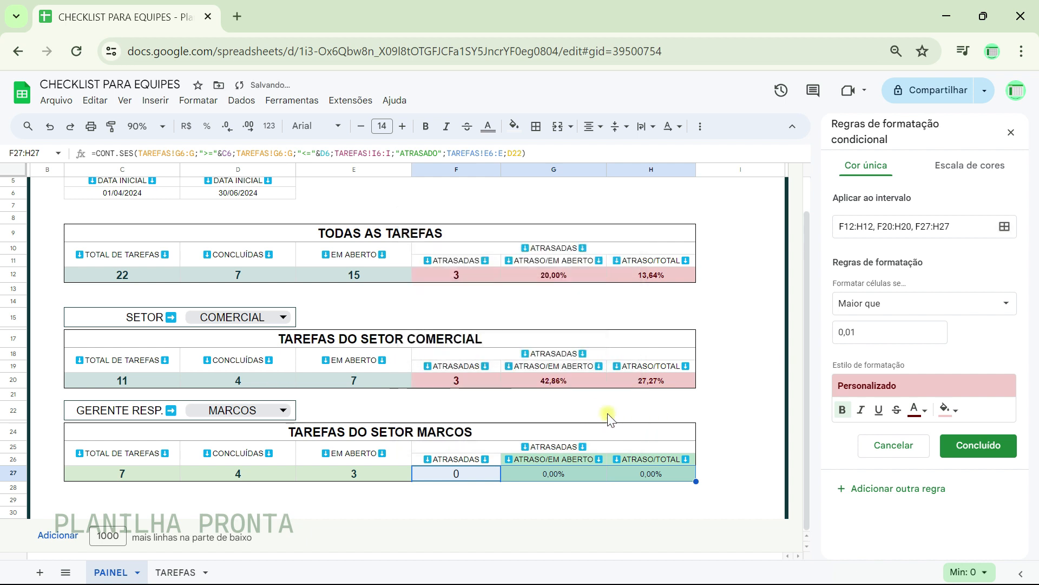
pyautogui.click(974, 452)
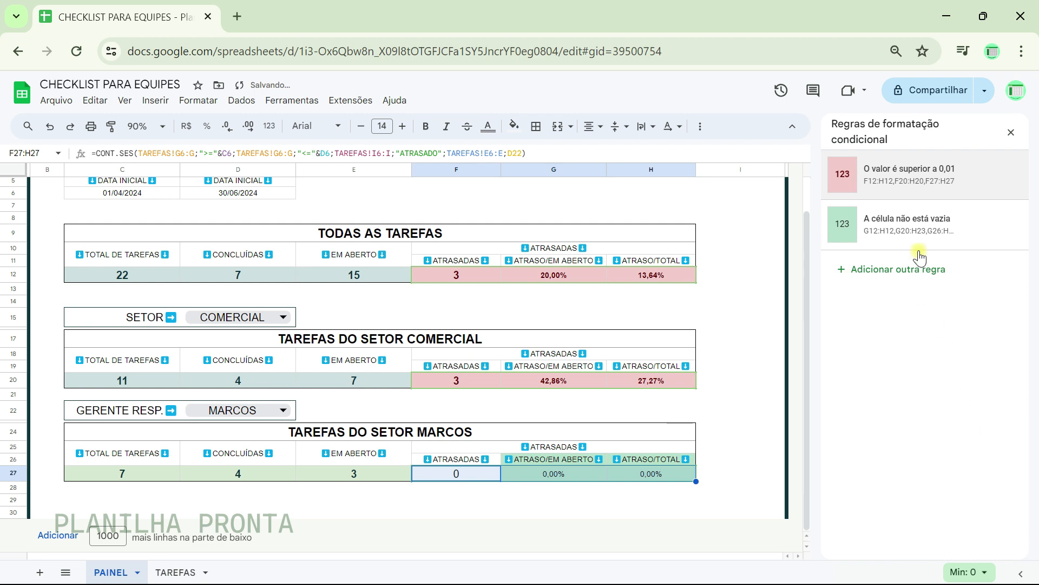
# - Limit the last two ranges of the green not-empty formatting rule to G20:H20 and G27:H27, and save the rule
pyautogui.click(918, 221)
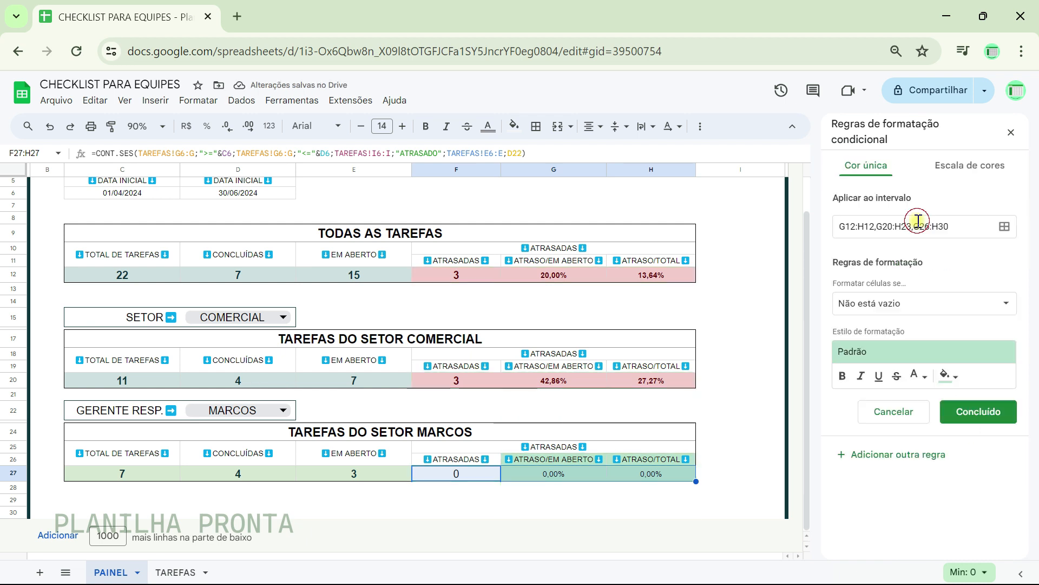
pyautogui.click(1003, 227)
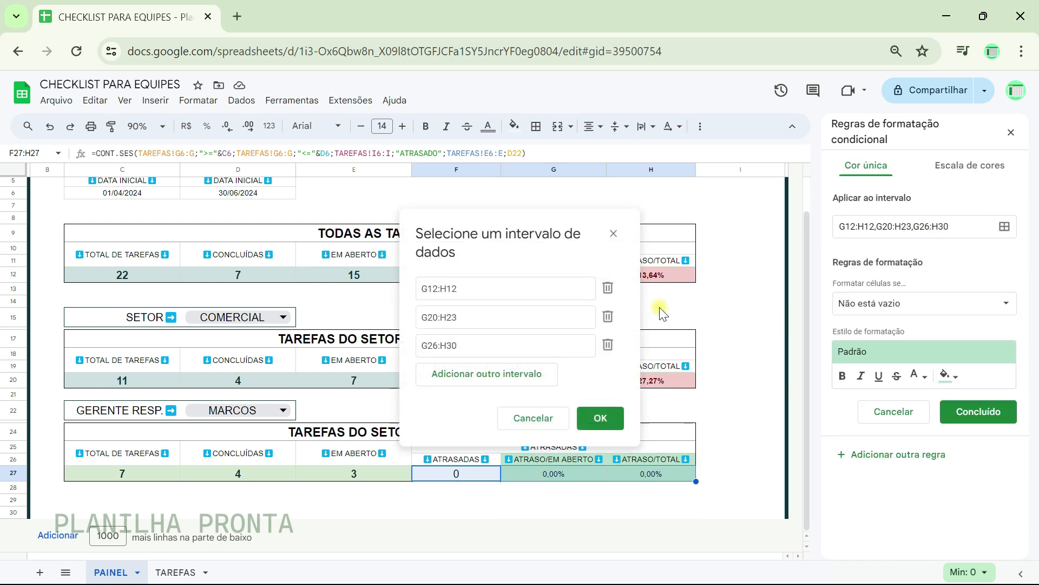
pyautogui.click(507, 320)
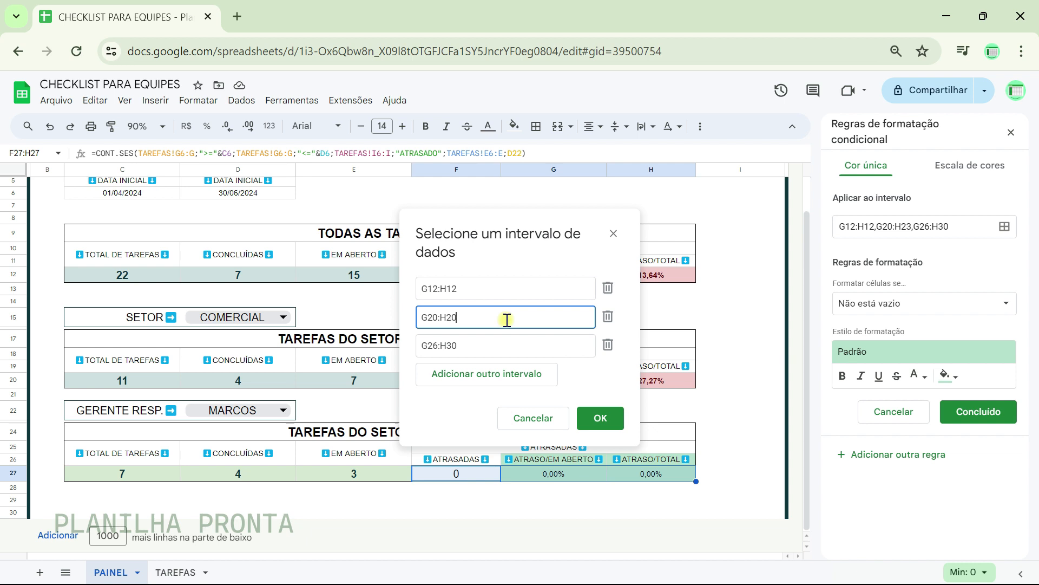
pyautogui.click(494, 345)
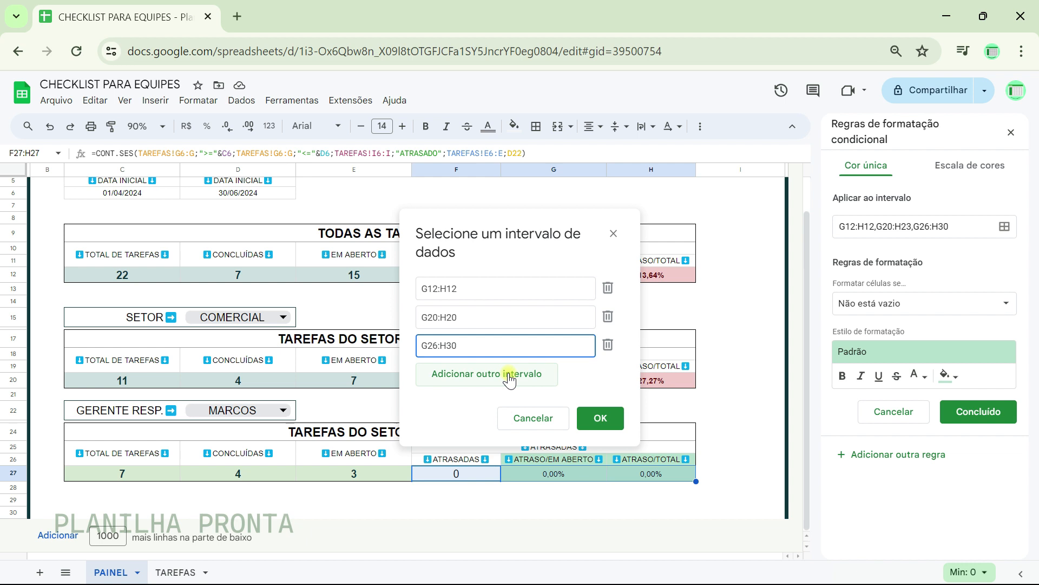
pyautogui.press('BackSpace')
pyautogui.write('7')
pyautogui.click(615, 425)
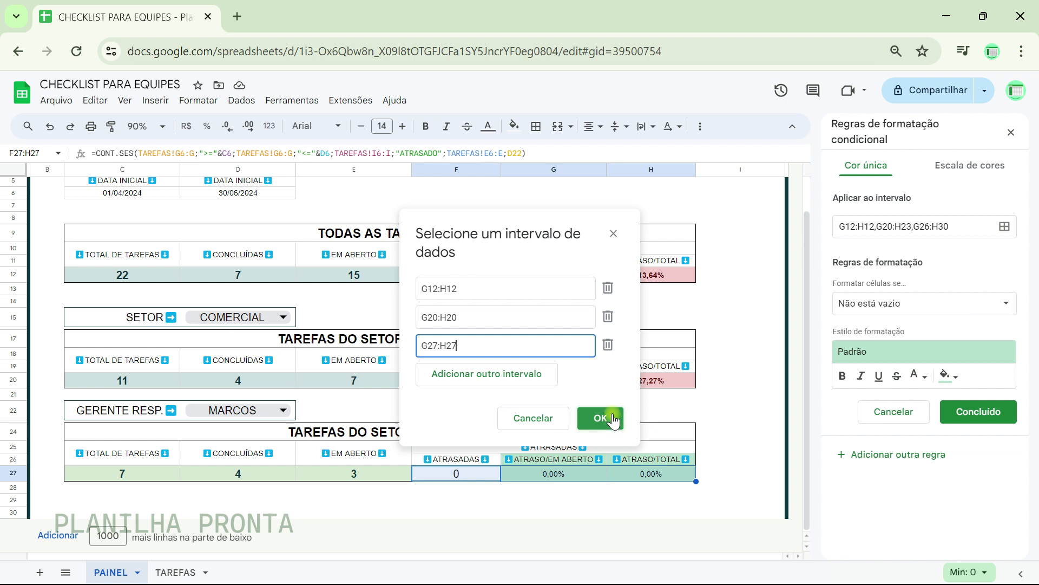
pyautogui.click(603, 412)
pyautogui.click(983, 418)
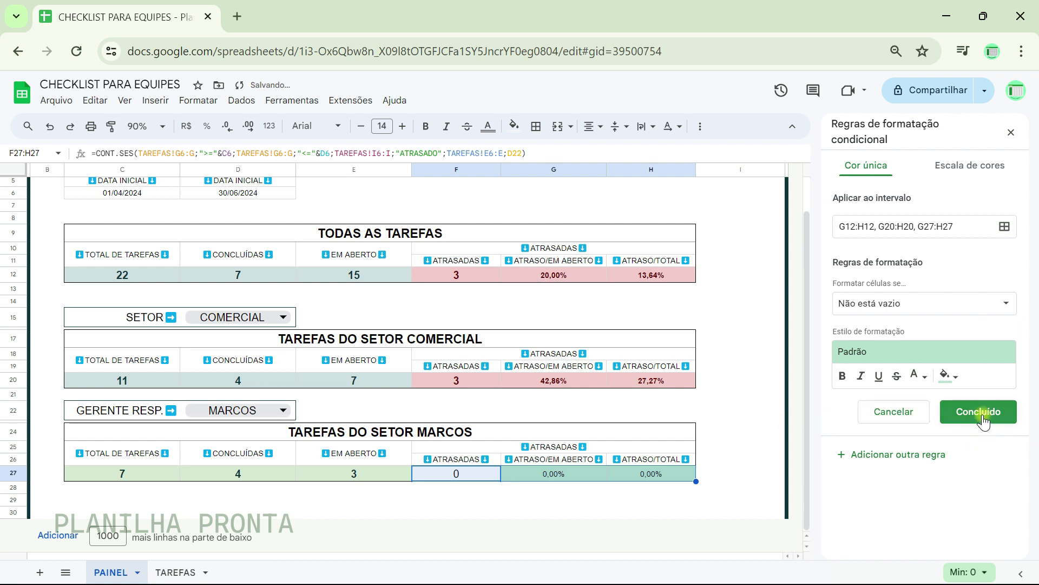
pyautogui.click(722, 423)
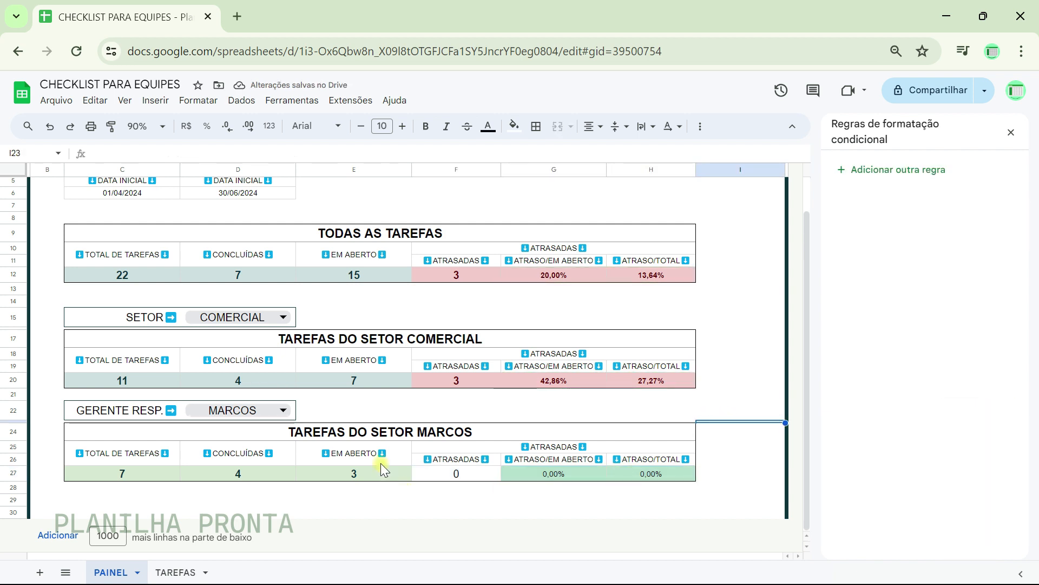
# - Test the manager block by switching D22 to the third, last, fourth and second listed managers, and close the conditional formatting rules
pyautogui.click(279, 409)
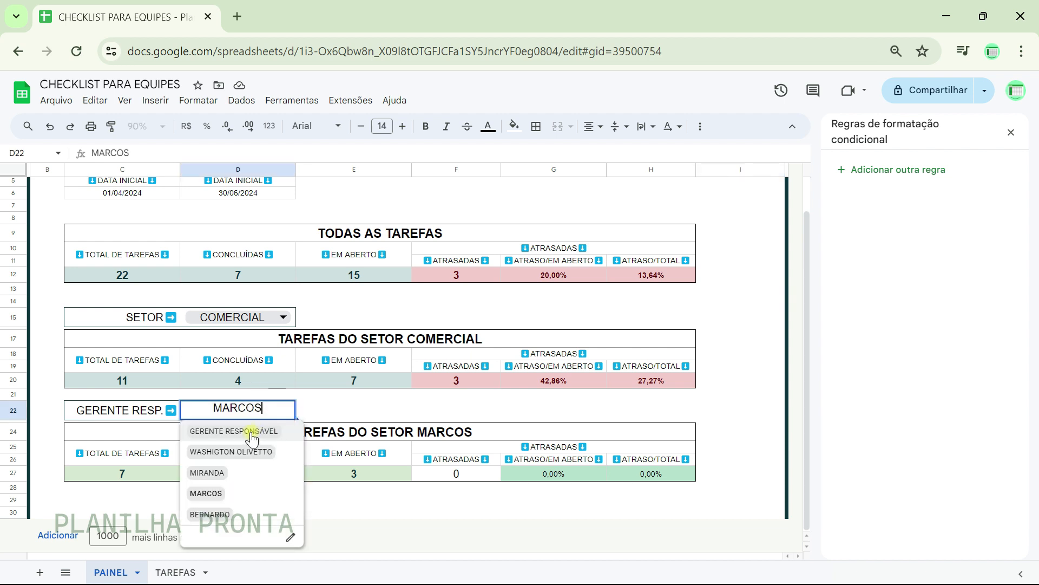
pyautogui.click(222, 474)
pyautogui.click(281, 407)
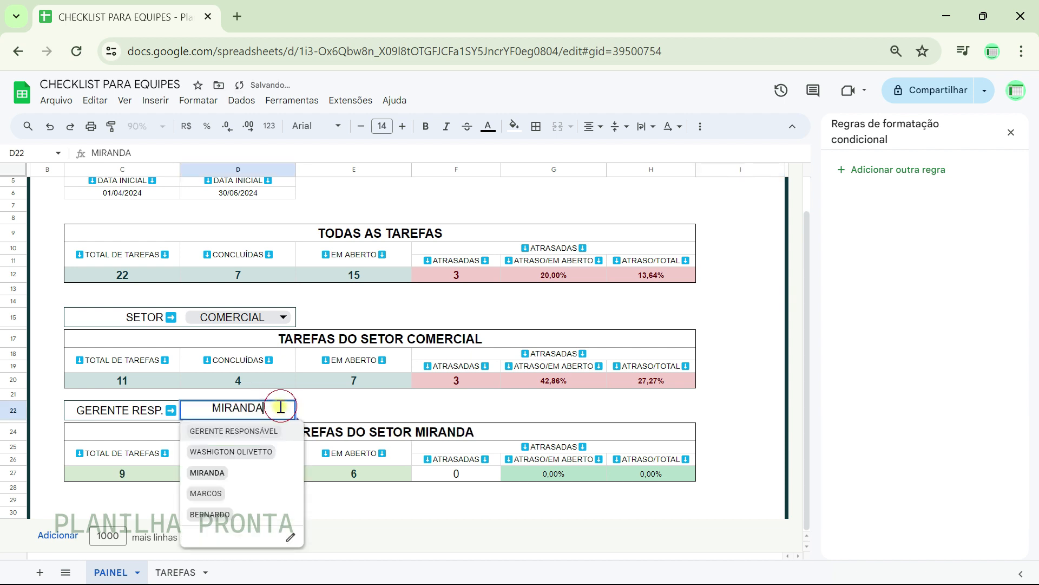
pyautogui.click(219, 513)
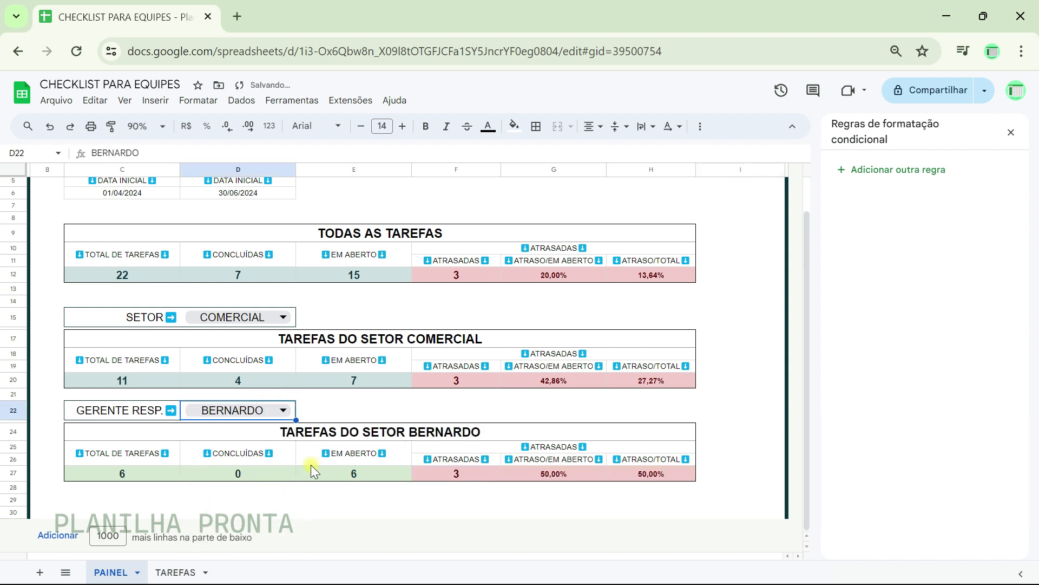
pyautogui.click(283, 413)
pyautogui.click(224, 494)
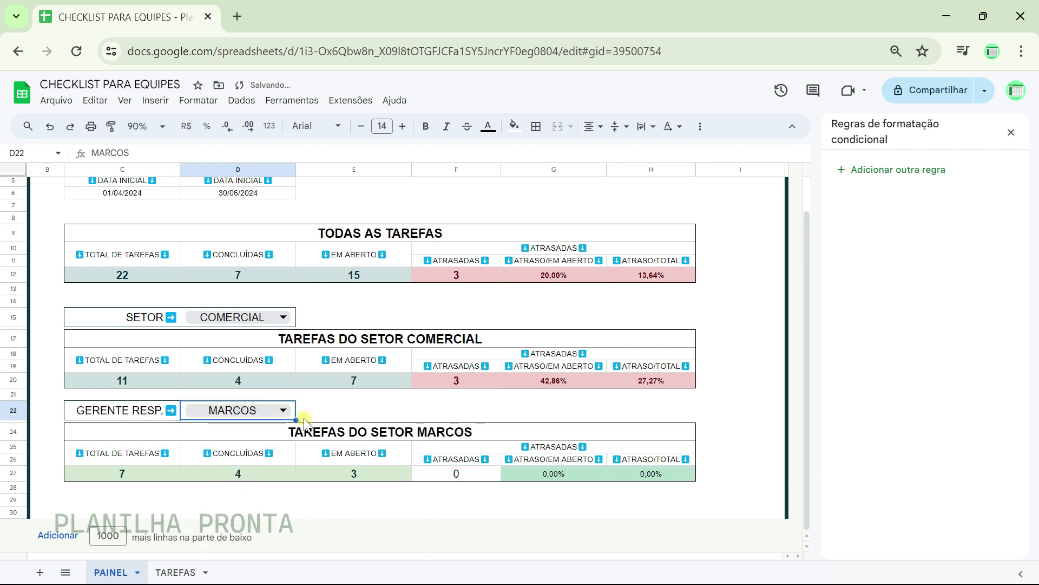
pyautogui.click(282, 410)
pyautogui.click(230, 453)
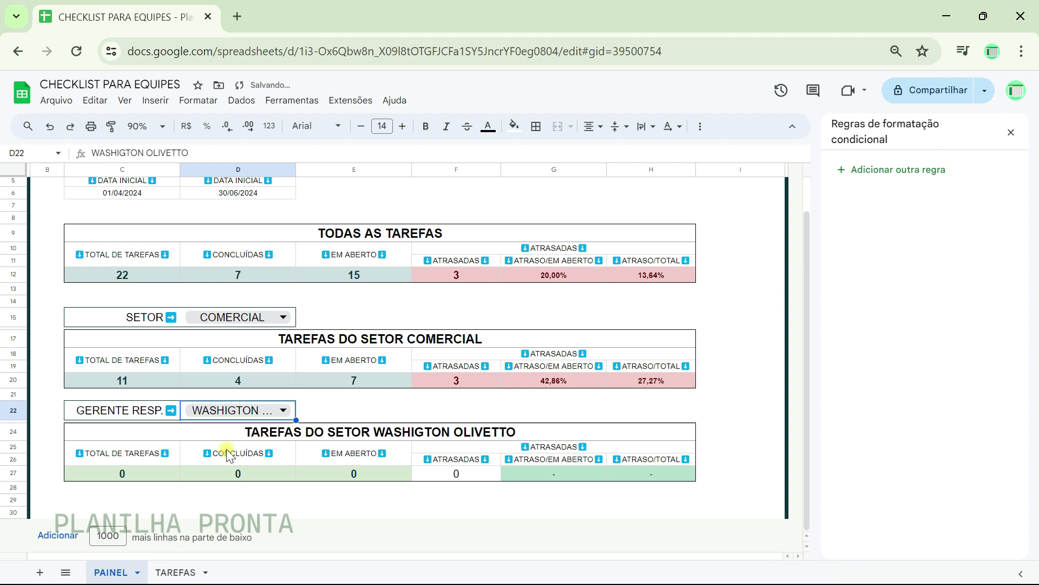
pyautogui.click(433, 503)
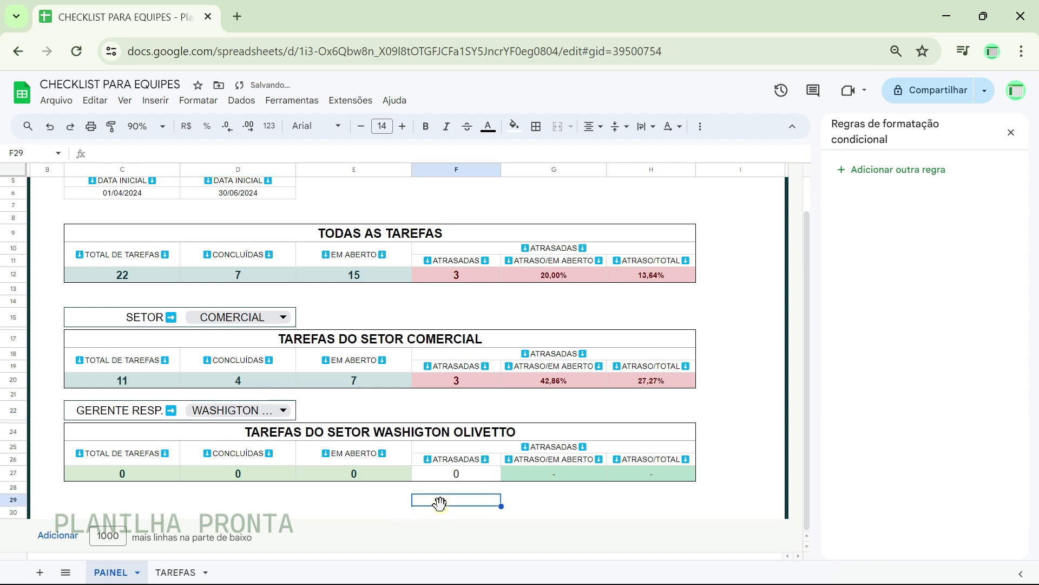
pyautogui.click(560, 512)
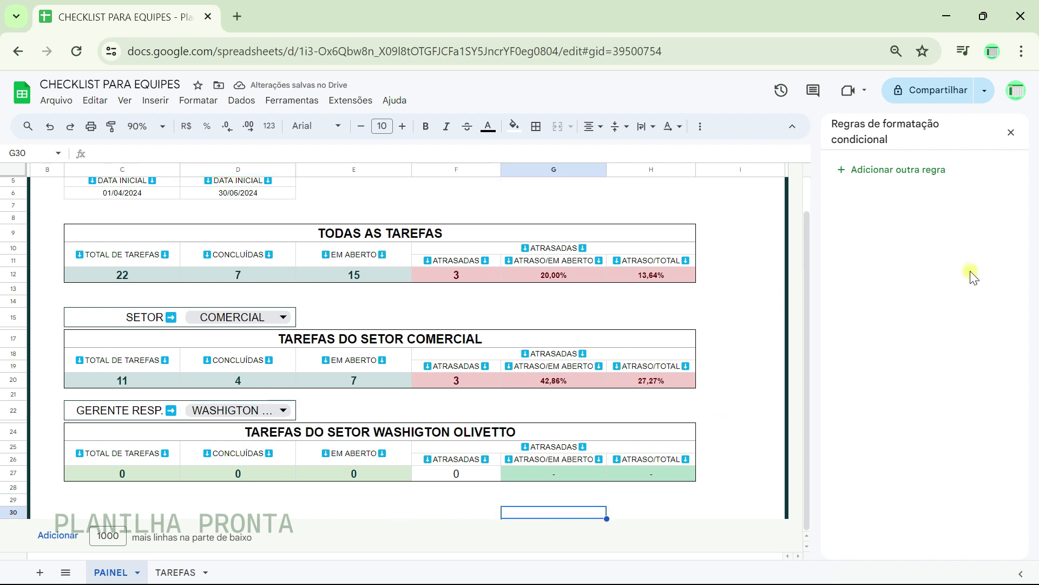
pyautogui.click(1010, 132)
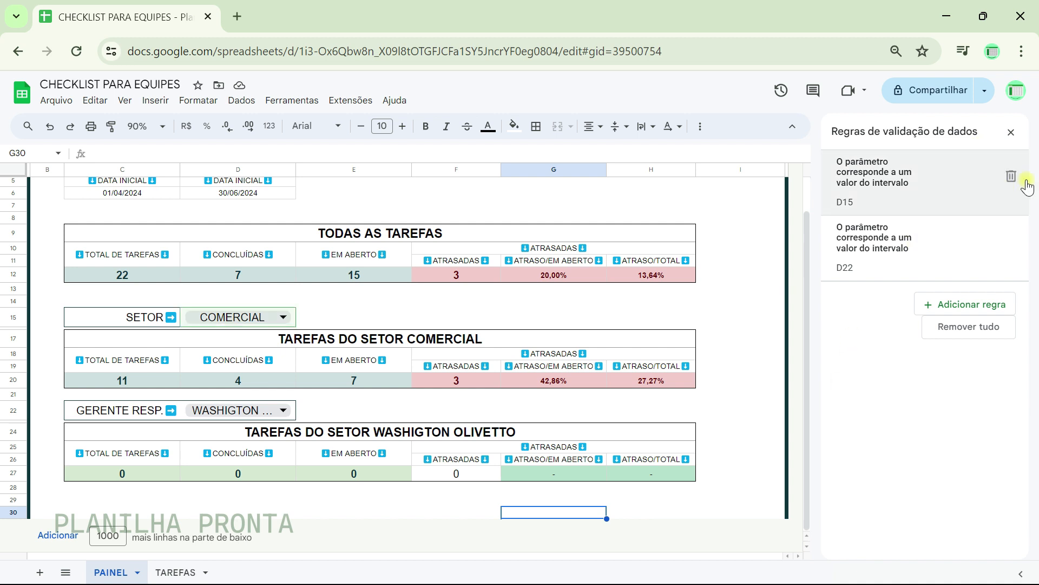
# - Insert one row above row 21, between the sector and manager blocks, and slightly adjust the height of row 13
pyautogui.click(1010, 132)
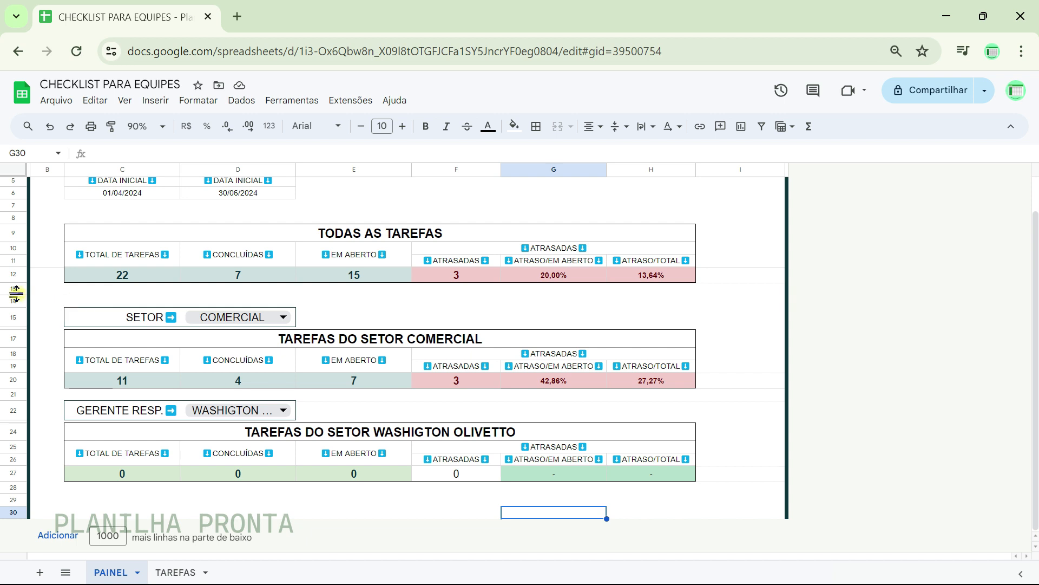
pyautogui.rightClick(10, 399)
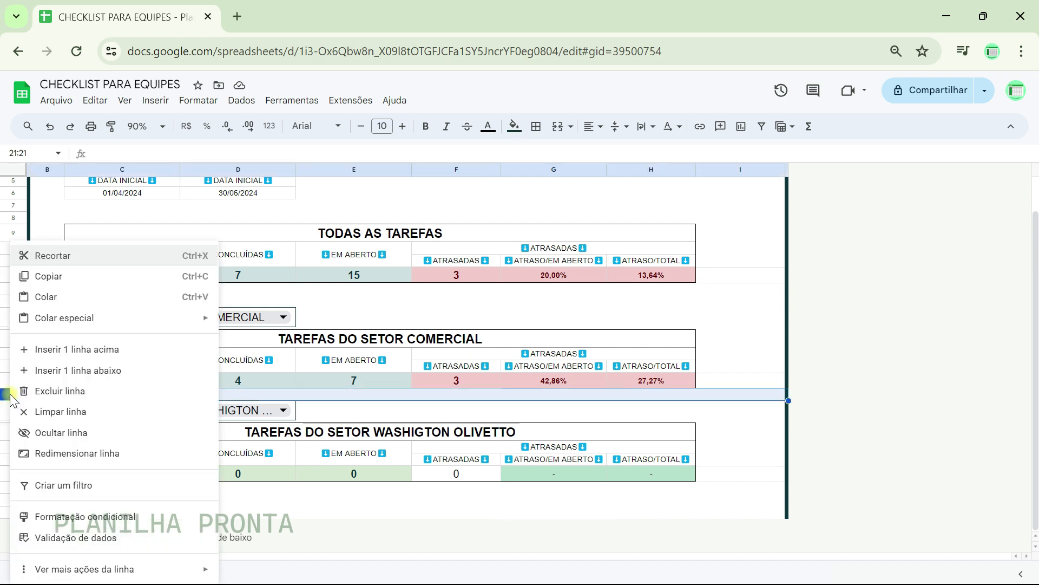
pyautogui.click(58, 351)
pyautogui.click(403, 415)
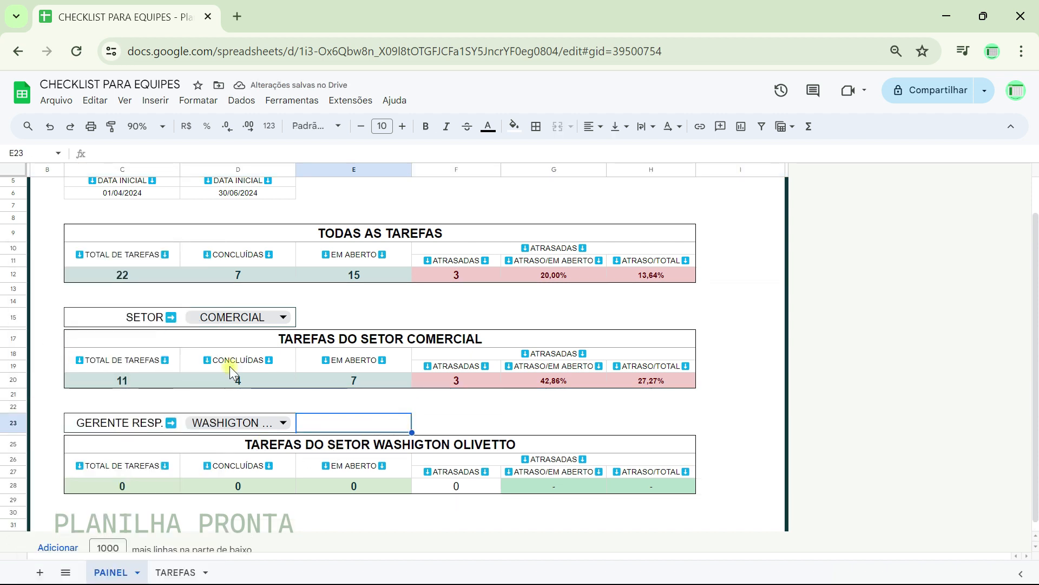
pyautogui.moveTo(9, 307); pyautogui.dragTo(9, 295)
pyautogui.moveTo(8, 295); pyautogui.dragTo(10, 296)
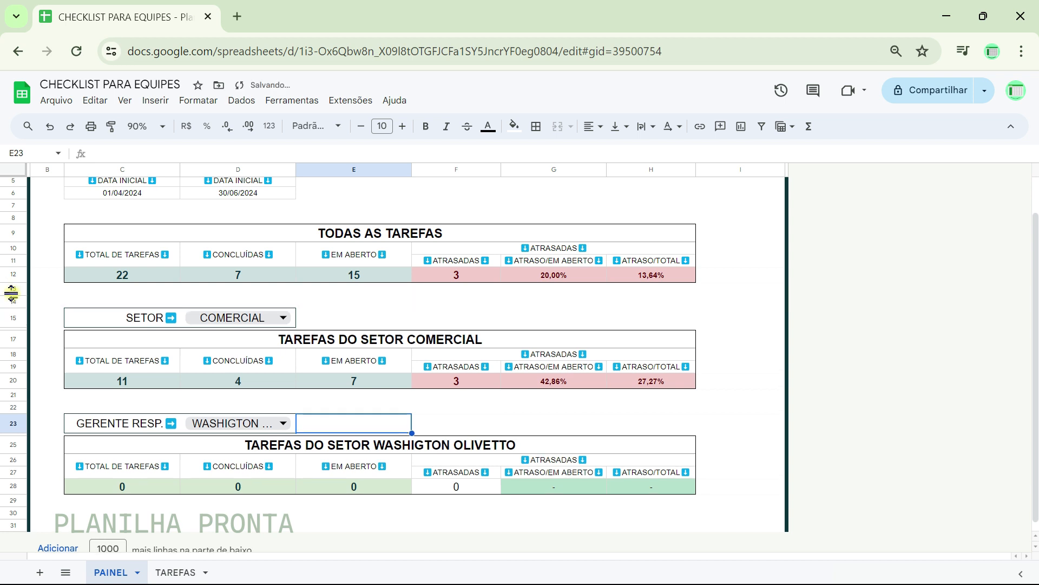
pyautogui.click(687, 319)
pyautogui.scroll(-1, 674, 319)
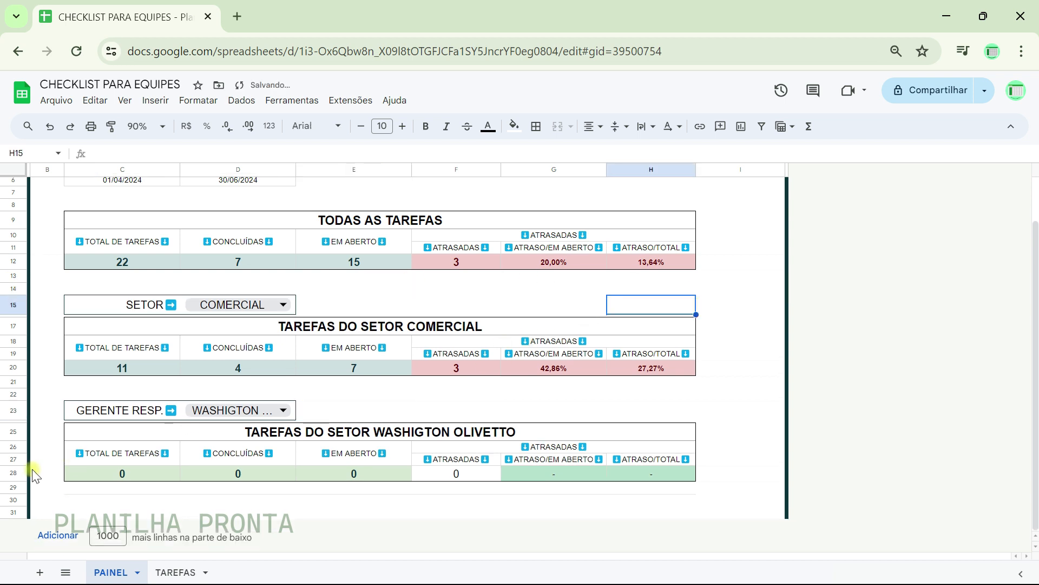
# - Copy rows 21 to 28 with the manager block and add 6 rows at the end of the PAINEL sheet
pyautogui.click(12, 381)
pyautogui.moveTo(12, 379); pyautogui.dragTo(12, 472)
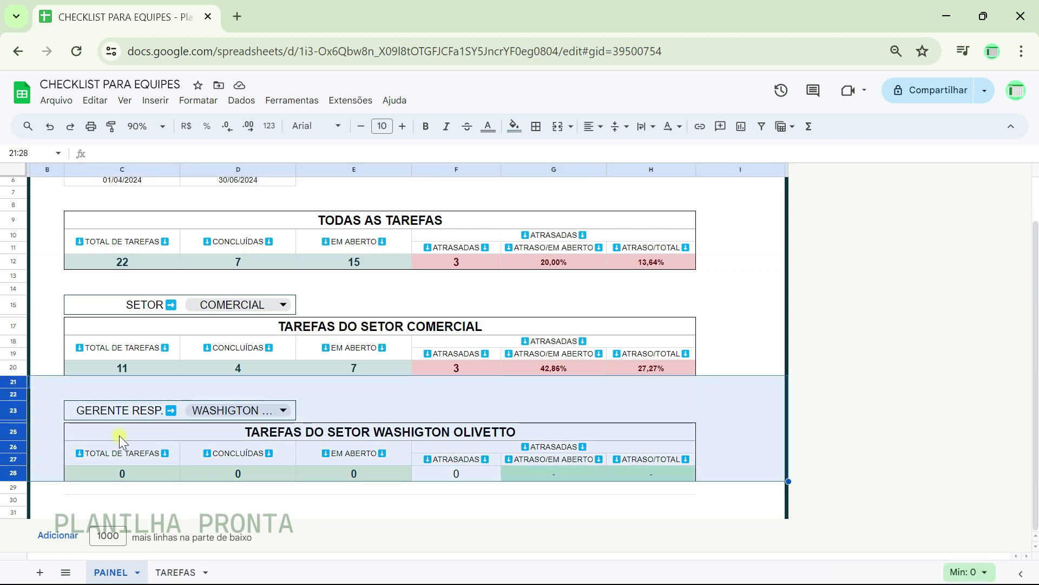
pyautogui.hotkey('ctrl', 'c')
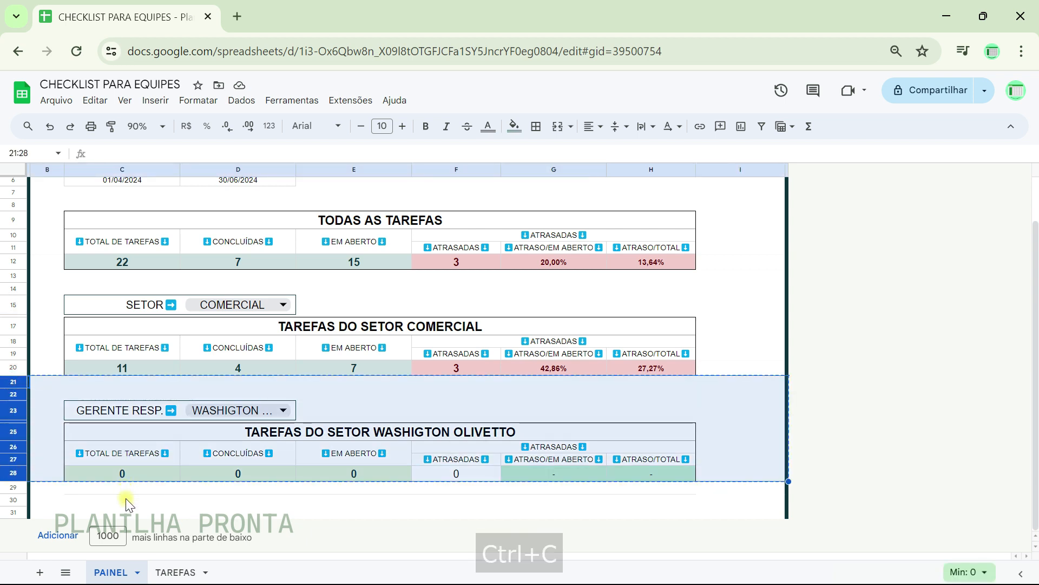
pyautogui.click(144, 499)
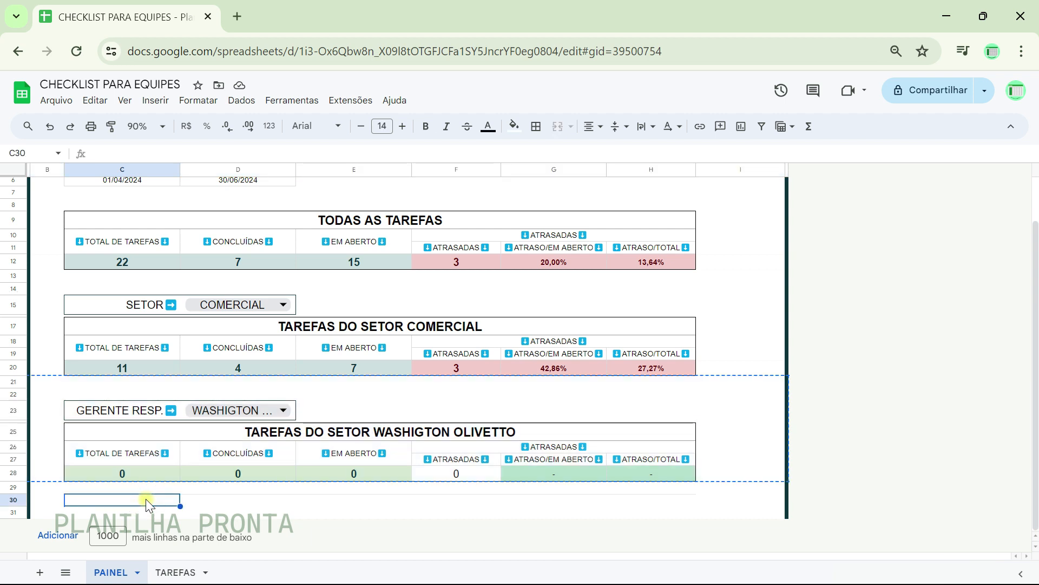
pyautogui.doubleClick(108, 536)
pyautogui.write('1')
pyautogui.write('6')
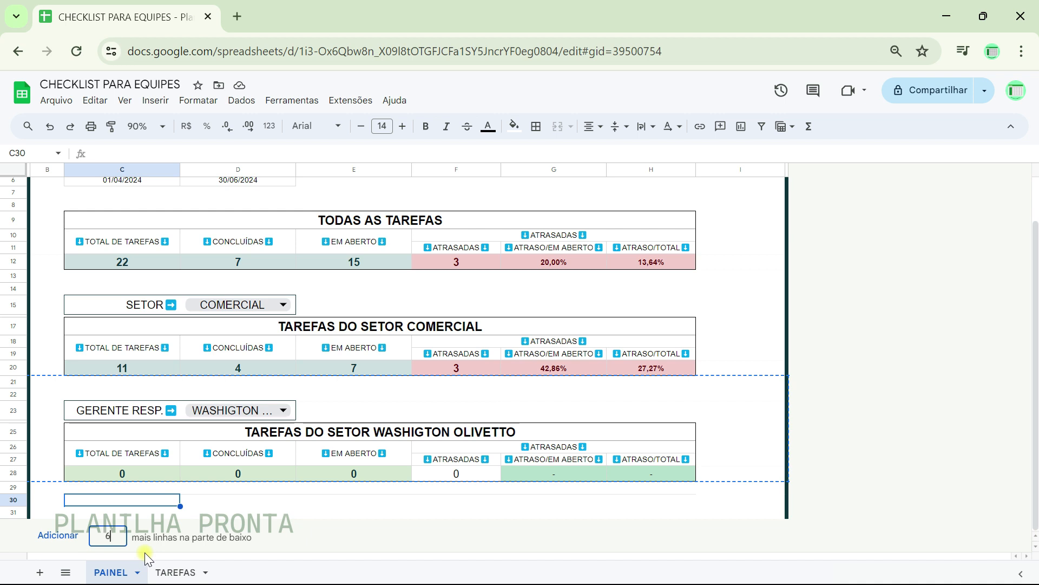
pyautogui.press('Return')
pyautogui.click(268, 465)
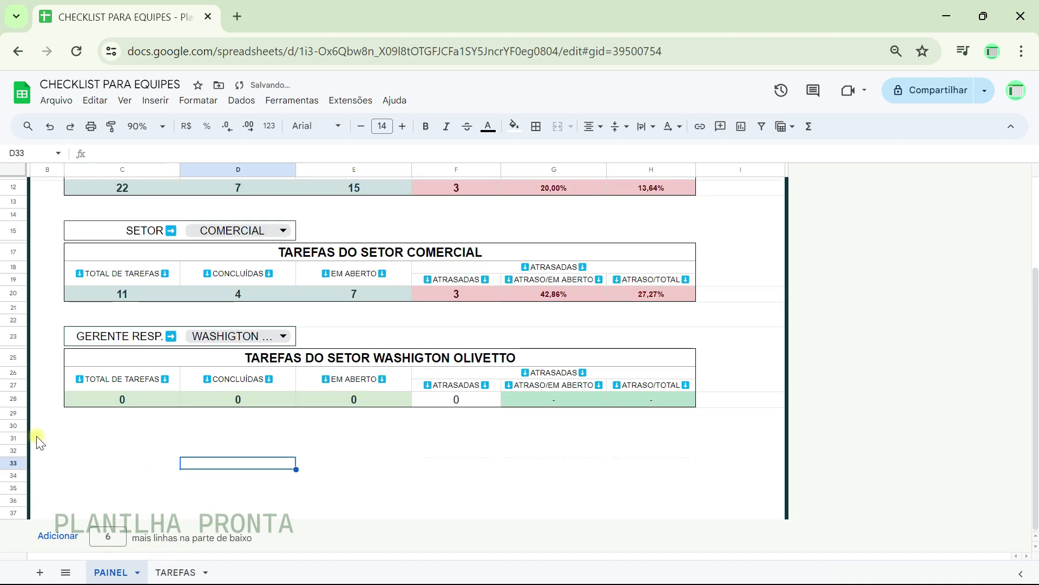
# - Paste the copied manager block rows starting at row 29
pyautogui.click(17, 413)
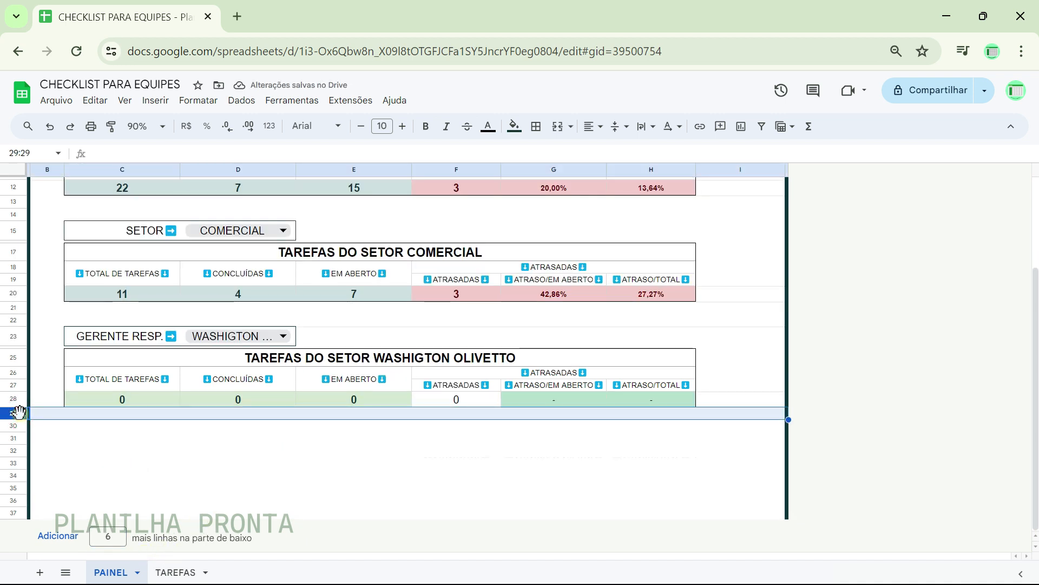
pyautogui.hotkey('ctrl', 'v')
pyautogui.click(358, 419)
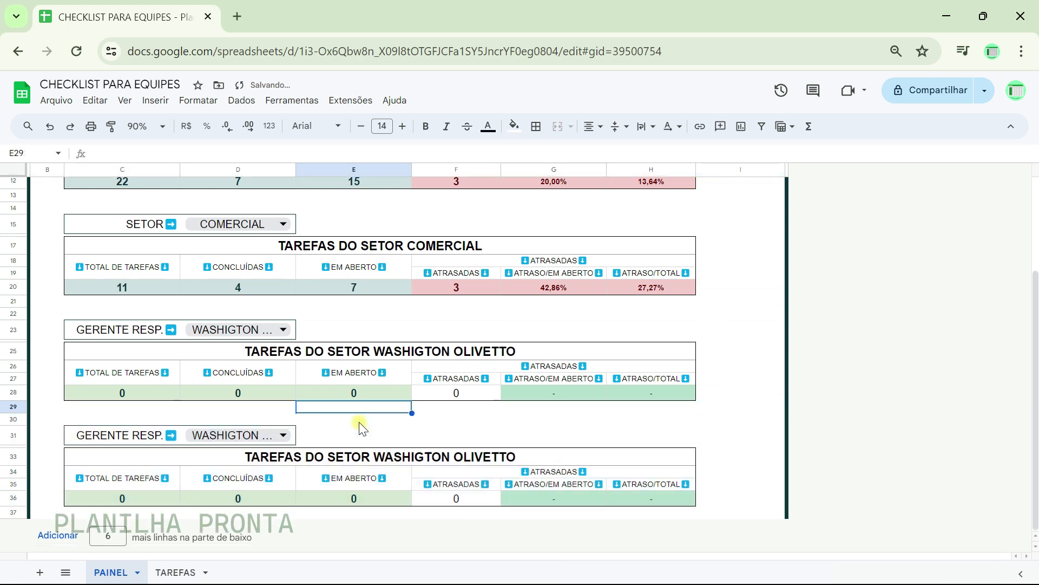
# - Check the executor column header in TAREFAS and change the pasted block's label in C31 to EXECUTOR➡
pyautogui.click(146, 436)
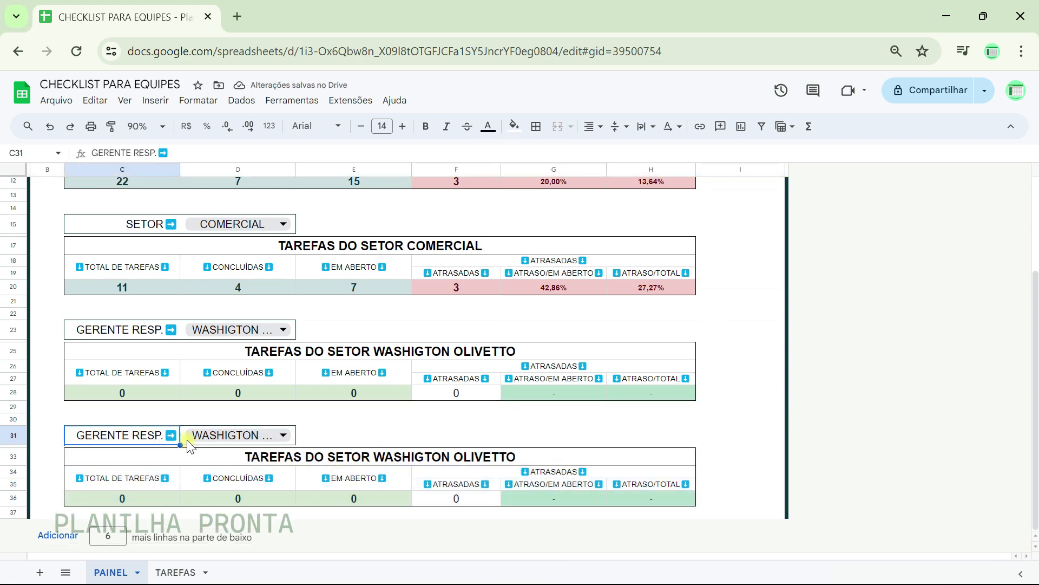
pyautogui.click(176, 572)
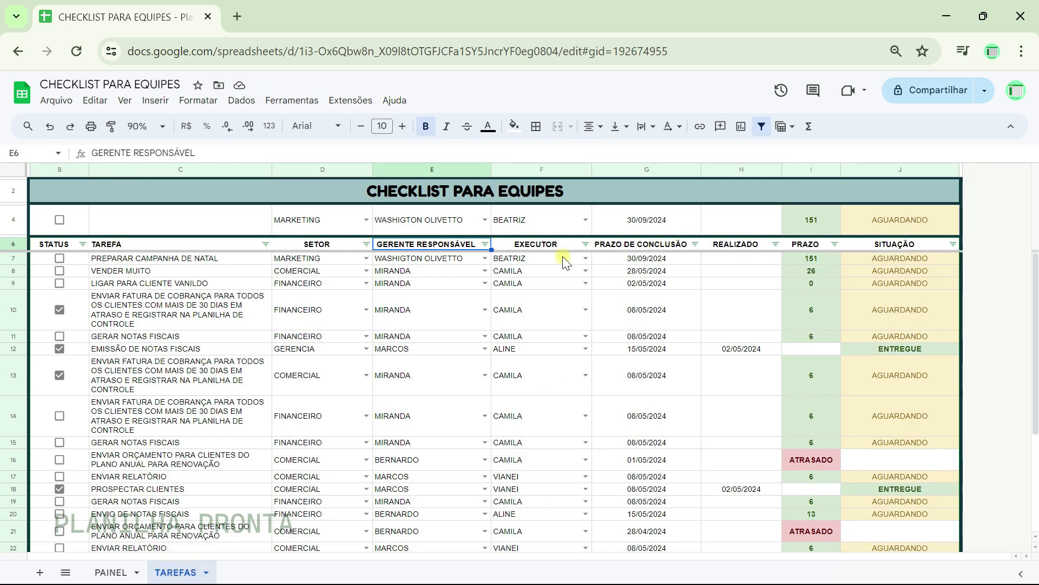
pyautogui.click(111, 572)
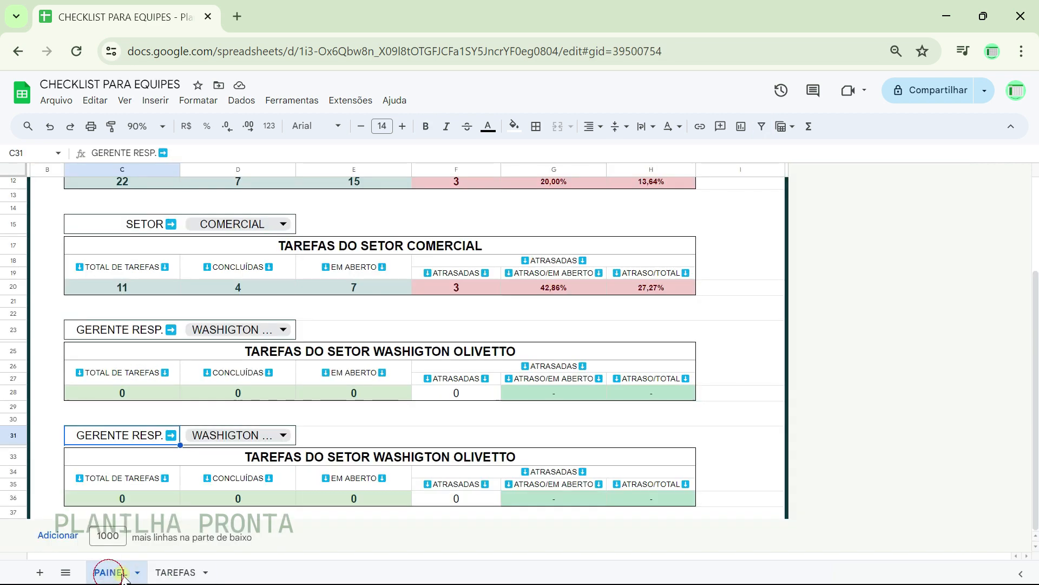
pyautogui.doubleClick(115, 433)
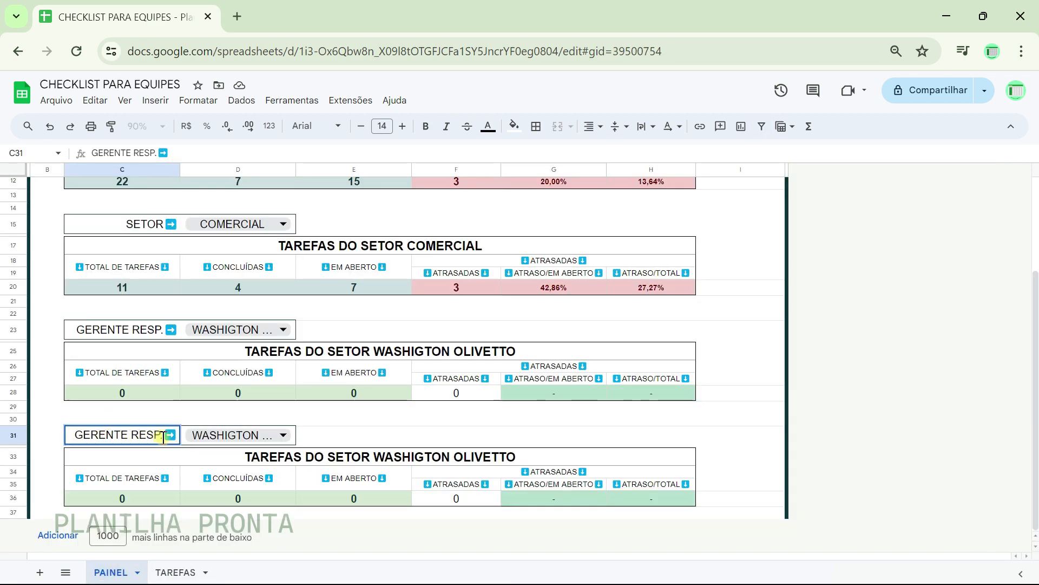
pyautogui.click(164, 436)
pyautogui.press('BackSpace')
pyautogui.press('BackSpace')
pyautogui.press('BackSpace')
pyautogui.press('BackSpace')
pyautogui.press('BackSpace')
pyautogui.press('BackSpace')
pyautogui.press('BackSpace')
pyautogui.press('BackSpace')
pyautogui.press('BackSpace')
pyautogui.press('BackSpace')
pyautogui.press('BackSpace')
pyautogui.press('BackSpace')
pyautogui.press('BackSpace')
pyautogui.write('EXCE➡')
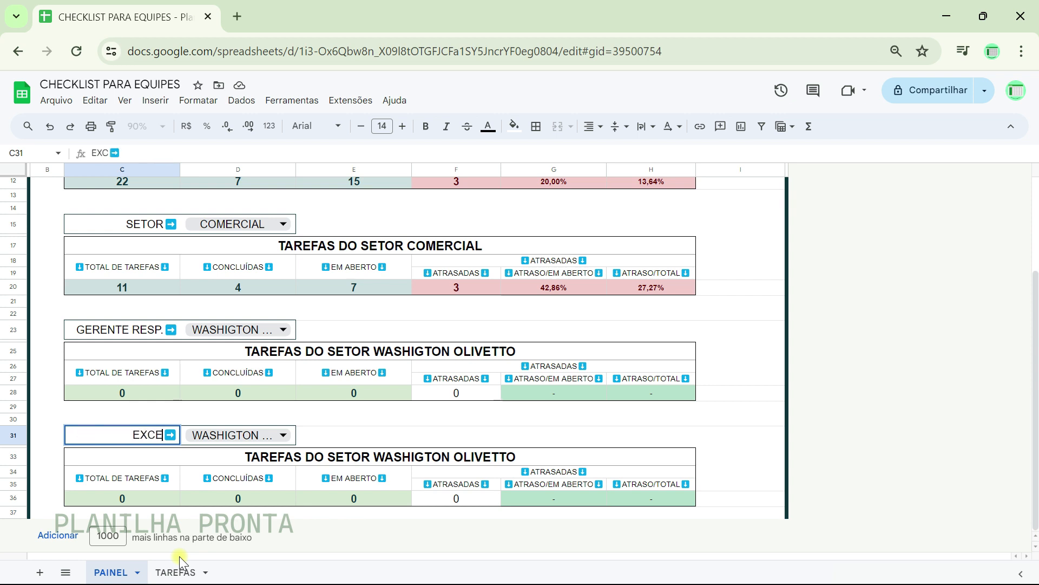
pyautogui.press('BackSpace')
pyautogui.write('ECUTOR')
pyautogui.press('Tab')
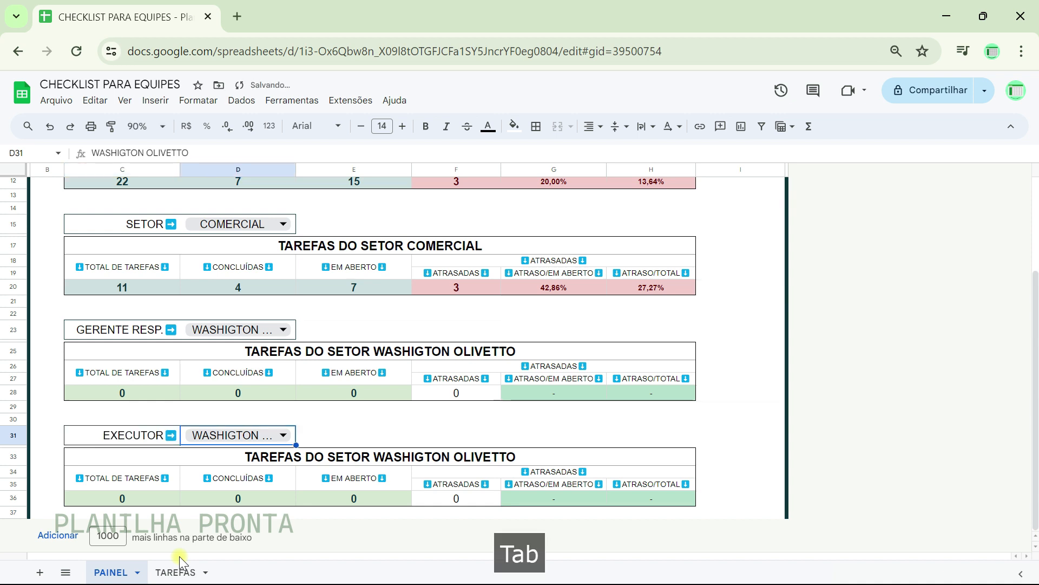
# - Change the D31 dropdown's source range to TAREFAS!F6:F and save the rule for this instance only
pyautogui.click(282, 435)
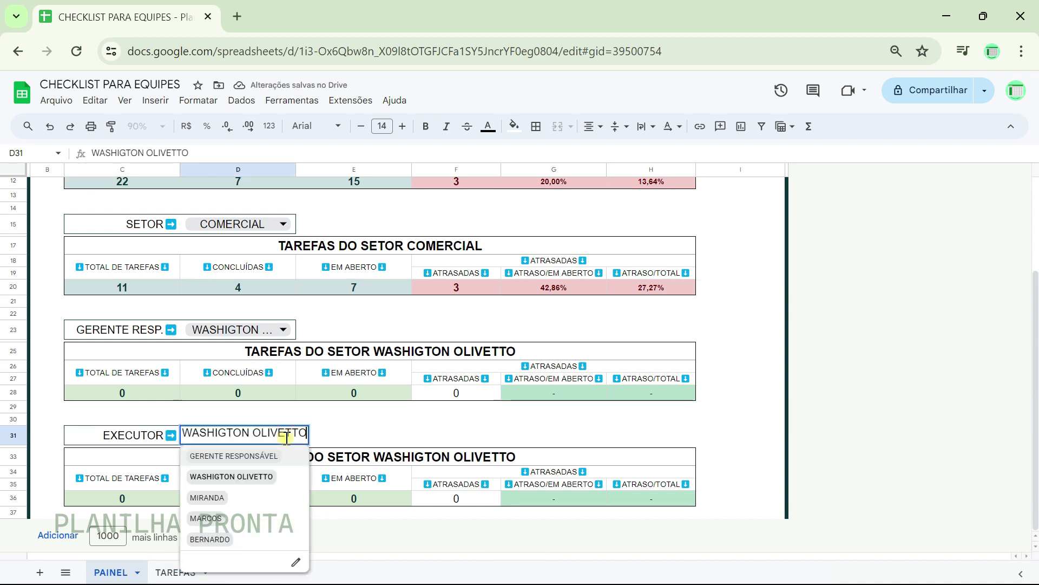
pyautogui.click(297, 564)
pyautogui.click(992, 284)
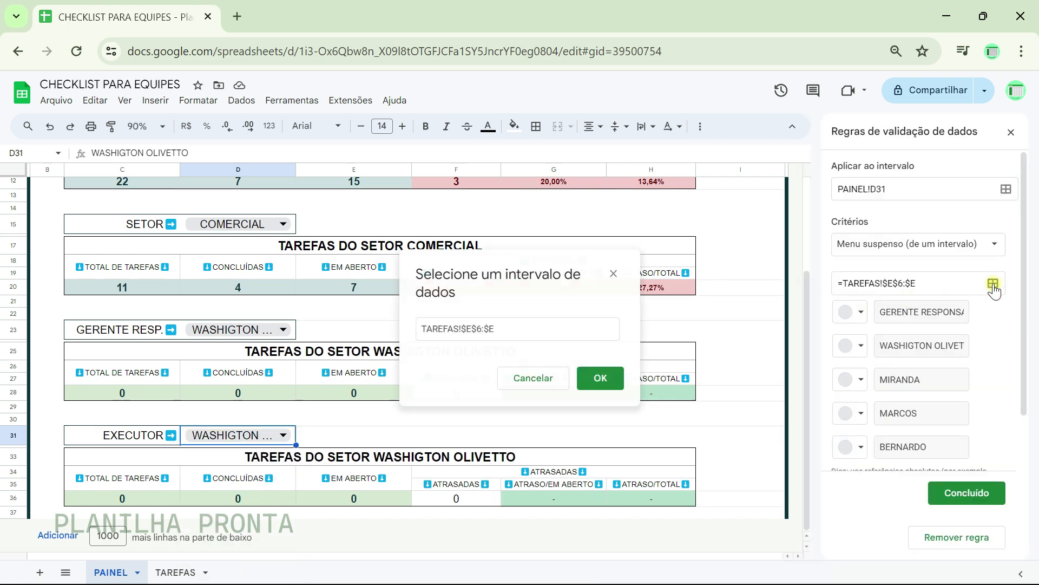
pyautogui.moveTo(506, 329); pyautogui.dragTo(420, 329)
pyautogui.press('BackSpace')
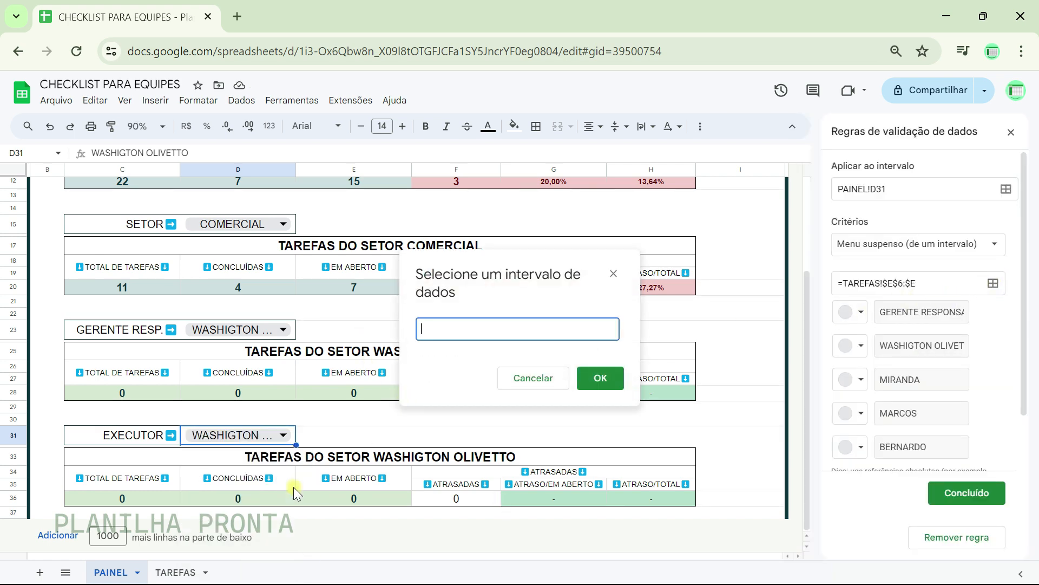
pyautogui.click(175, 572)
pyautogui.moveTo(543, 251); pyautogui.dragTo(263, 230)
pyautogui.click(550, 247)
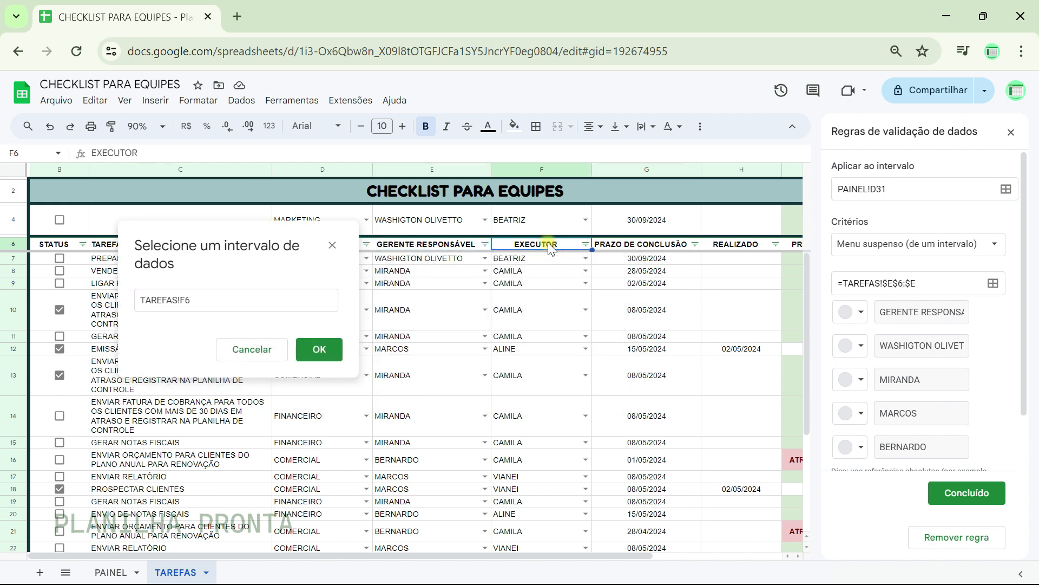
pyautogui.click(254, 298)
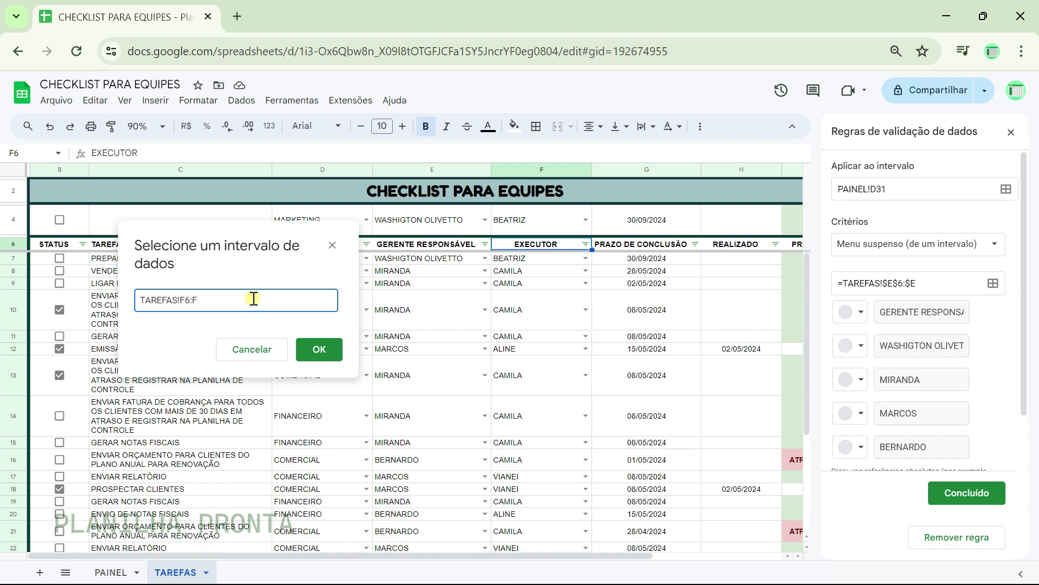
pyautogui.write(':F')
pyautogui.click(324, 350)
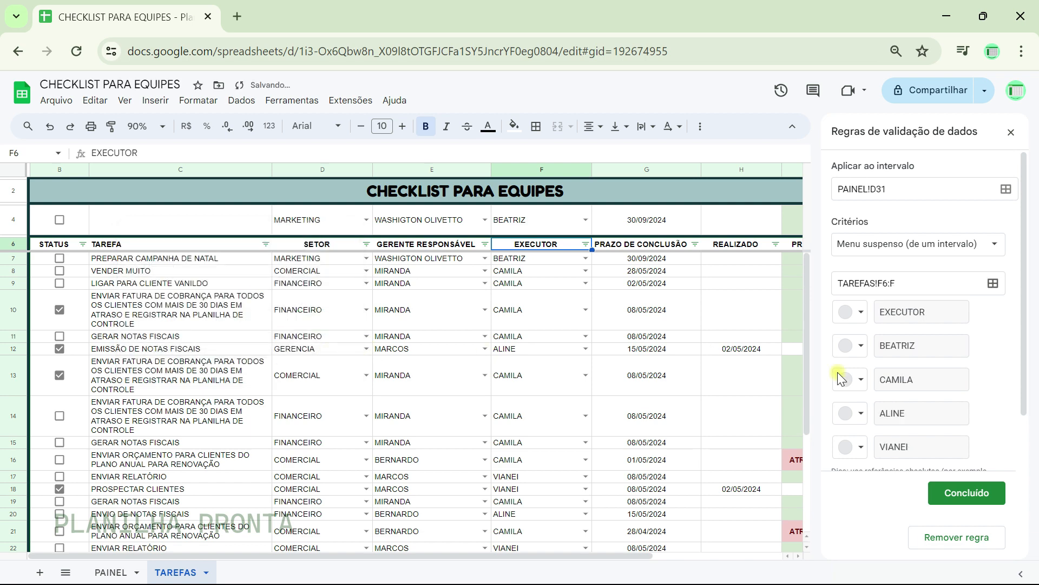
pyautogui.click(984, 490)
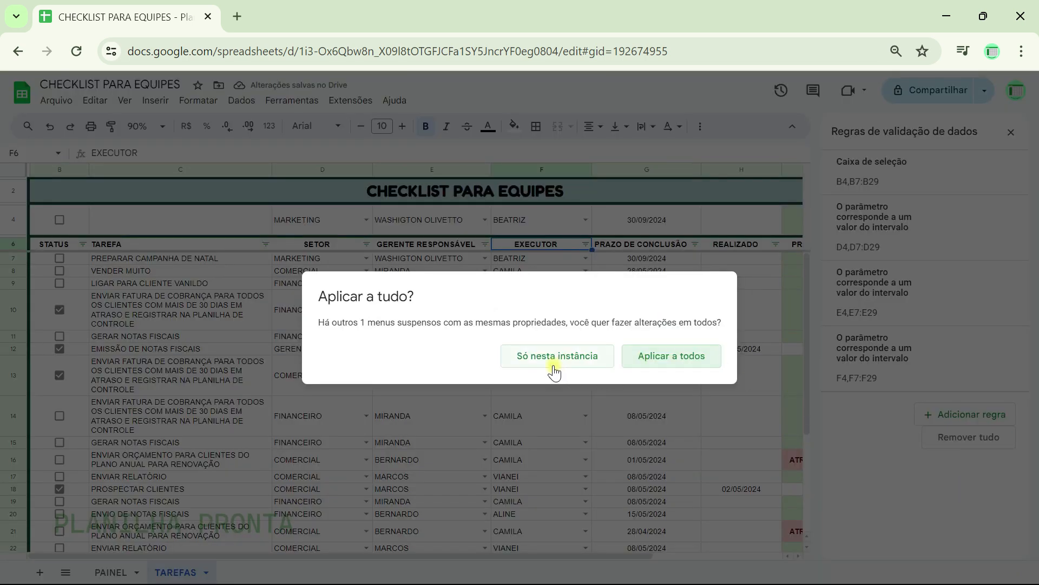
pyautogui.click(542, 360)
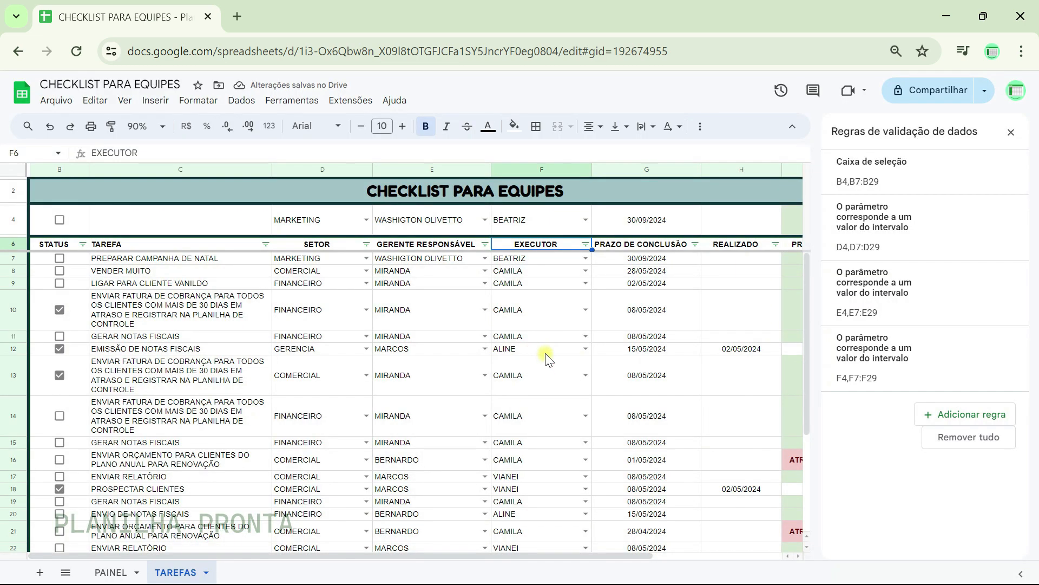
# - Test the executor dropdown in D31 by choosing the second, third and last listed executors
pyautogui.click(111, 572)
pyautogui.click(283, 435)
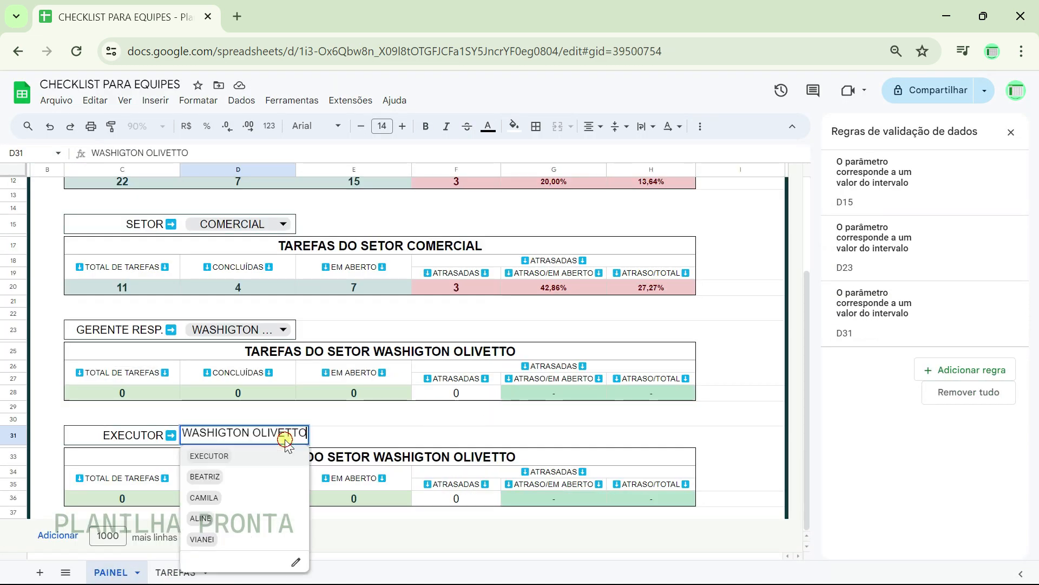
pyautogui.click(255, 476)
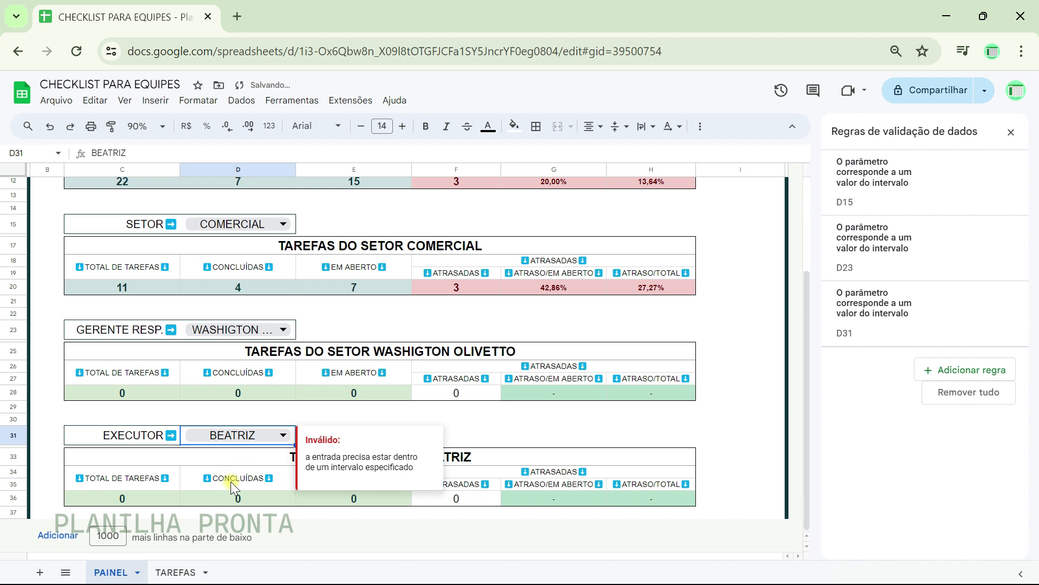
pyautogui.click(281, 437)
pyautogui.click(204, 497)
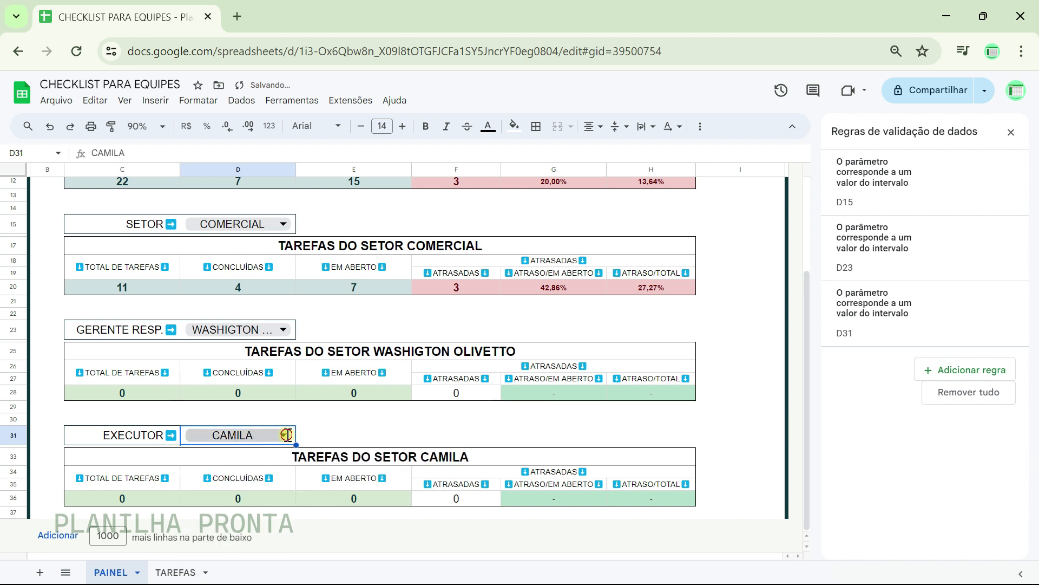
pyautogui.click(284, 434)
pyautogui.click(202, 539)
pyautogui.click(385, 423)
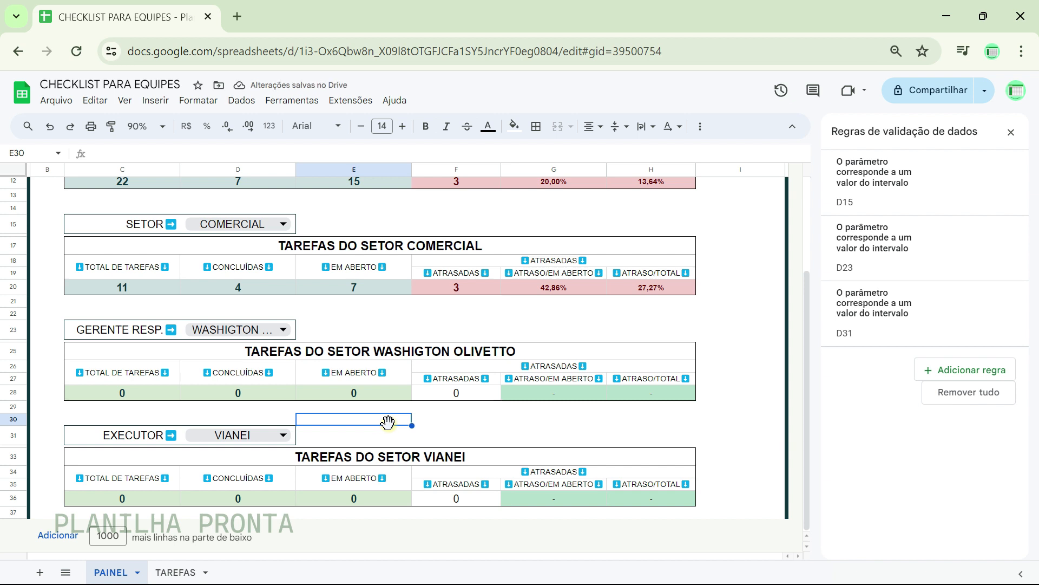
# - Inspect the executor block's title and total formulas, then replace C36 with the exact formula text copied from C28
pyautogui.click(430, 456)
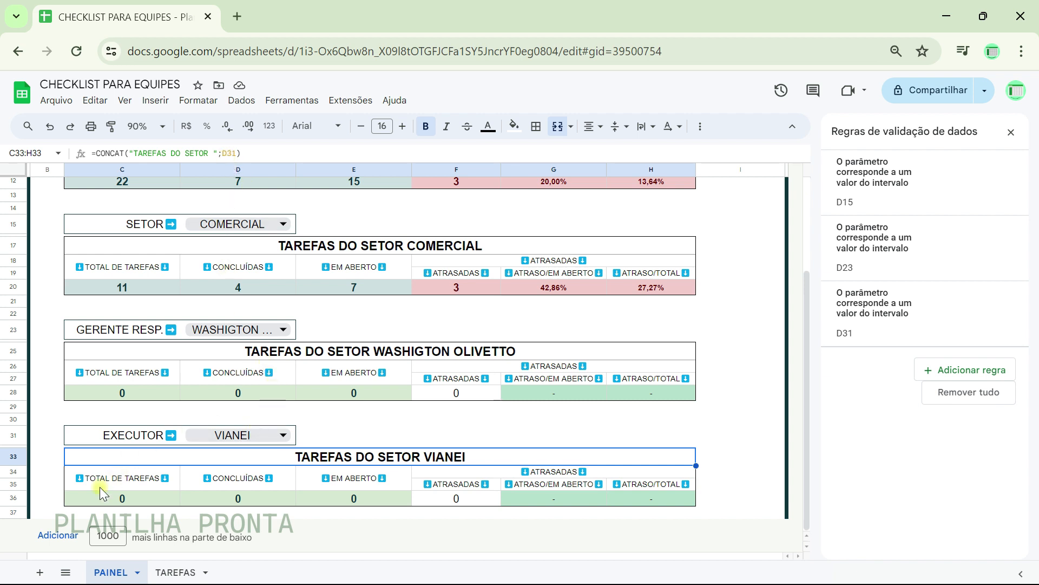
pyautogui.click(110, 500)
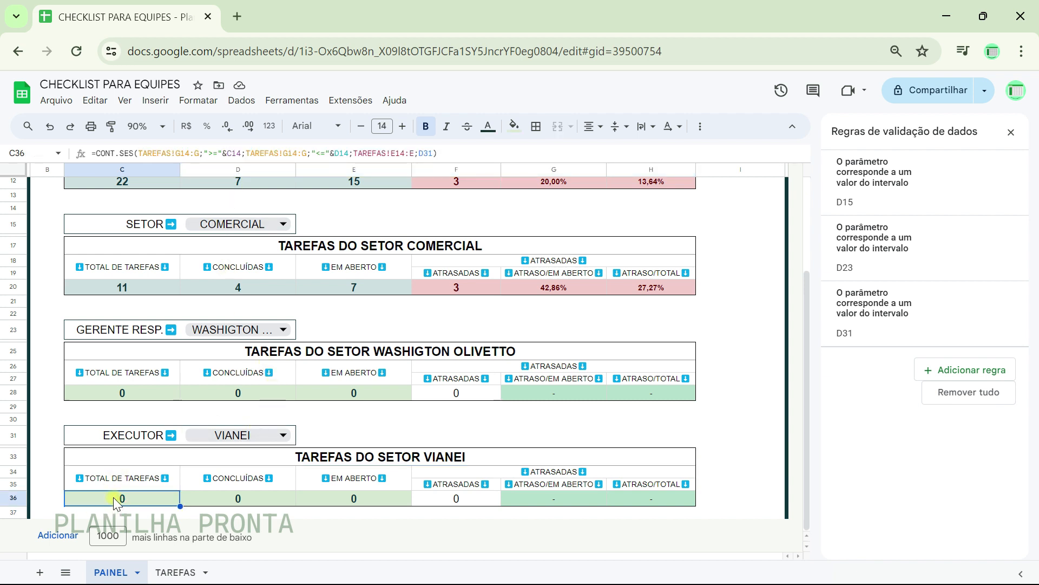
pyautogui.click(125, 398)
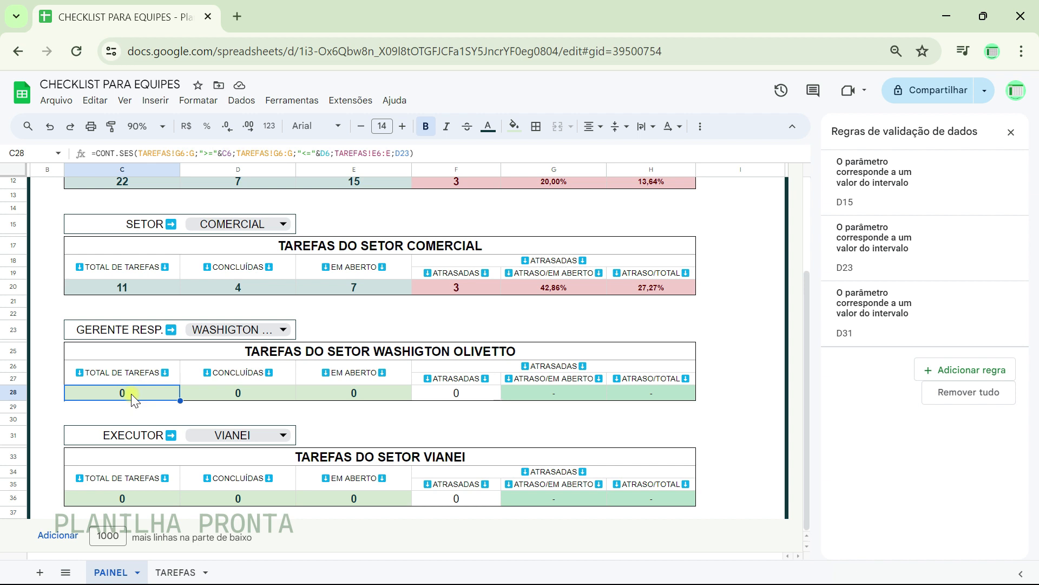
pyautogui.doubleClick(132, 399)
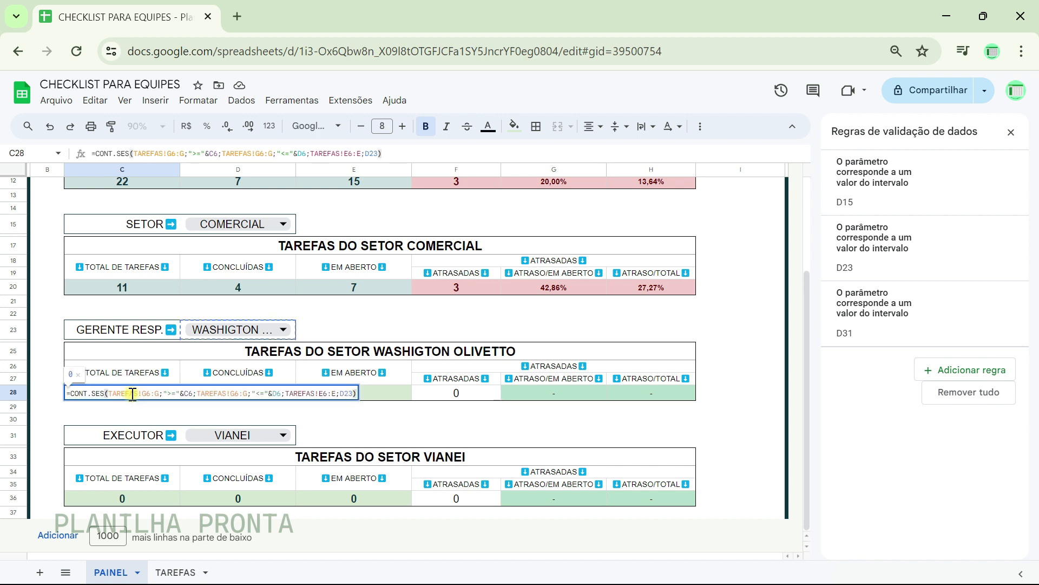
pyautogui.hotkey('ctrl', 'a')
pyautogui.hotkey('ctrl', 'c')
pyautogui.press('Return')
pyautogui.press('Down')
pyautogui.press('Down')
pyautogui.press('Down')
pyautogui.press('Down')
pyautogui.press('Down')
pyautogui.press('Delete')
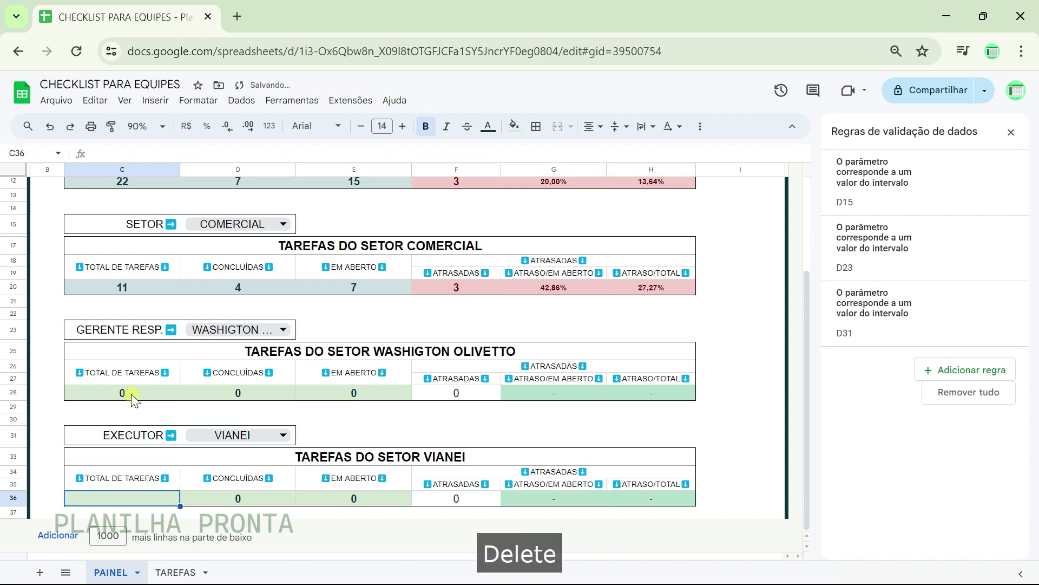
pyautogui.hotkey('ctrl', 'v')
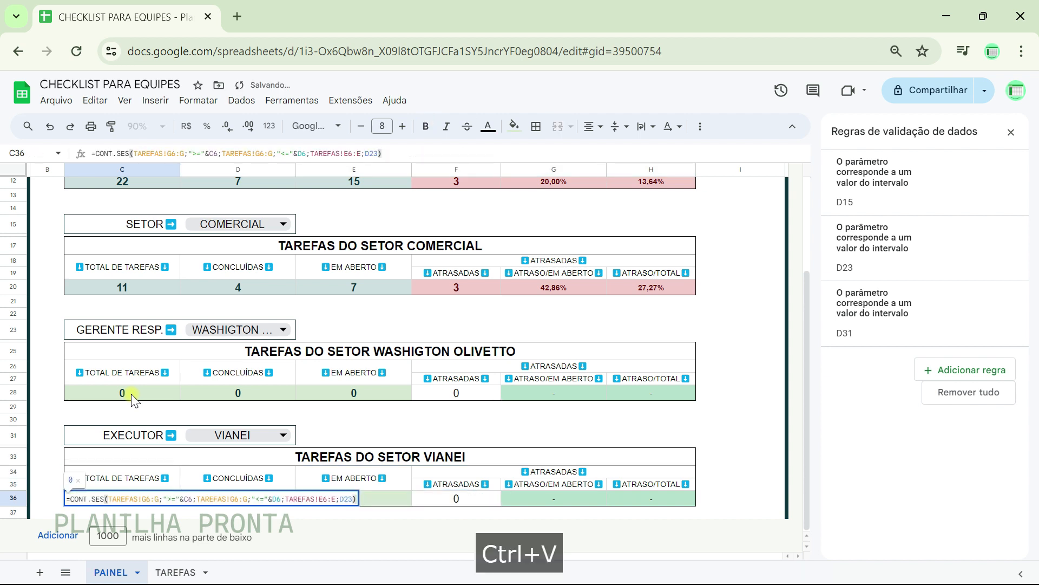
# - Adapt the total formula in C36 to use criteria range TAREFAS!F6:F and criterion cell D31
pyautogui.press('Left')
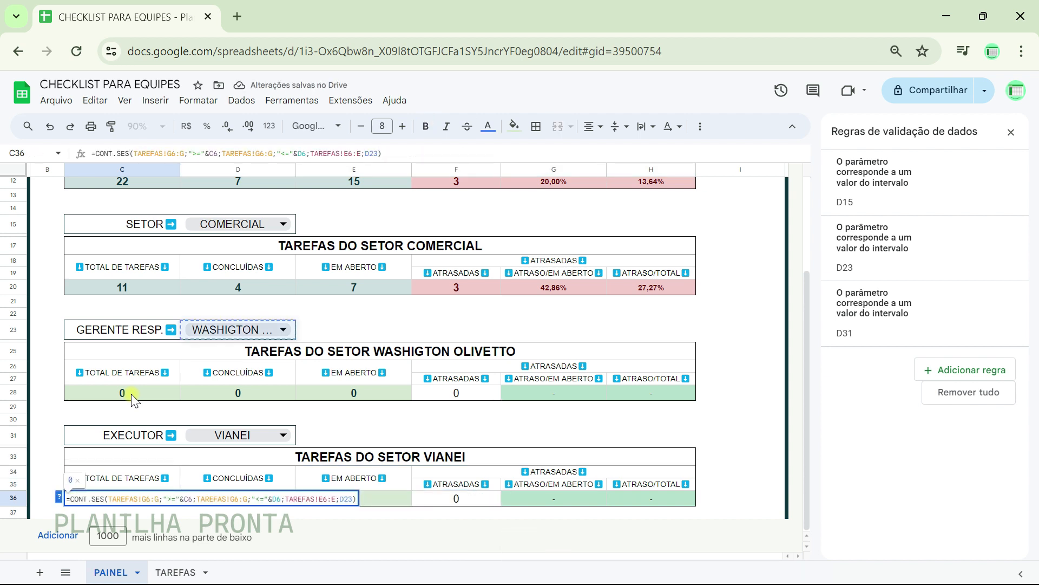
pyautogui.press('BackSpace')
pyautogui.press('BackSpace')
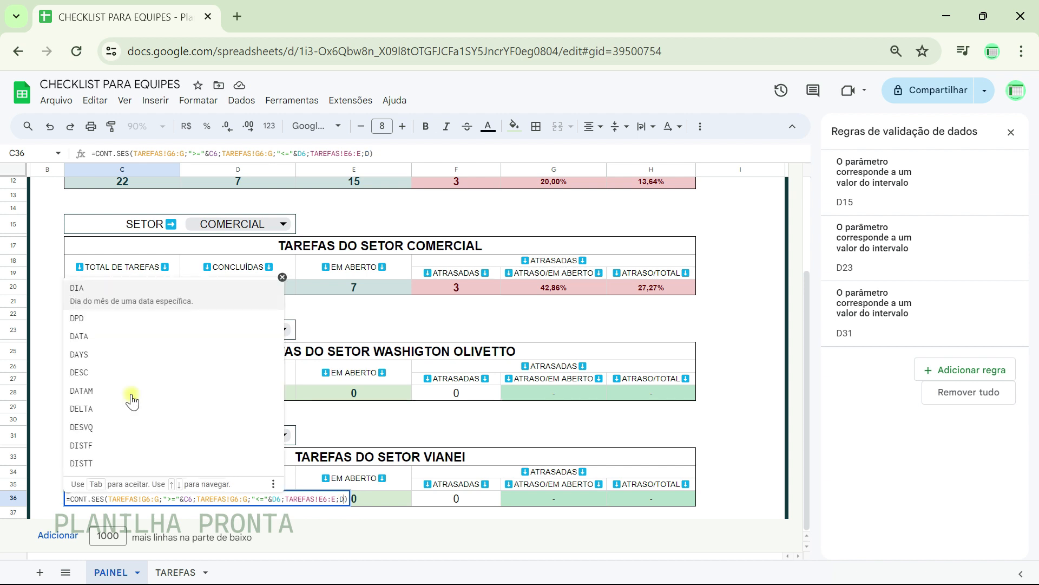
pyautogui.write('31')
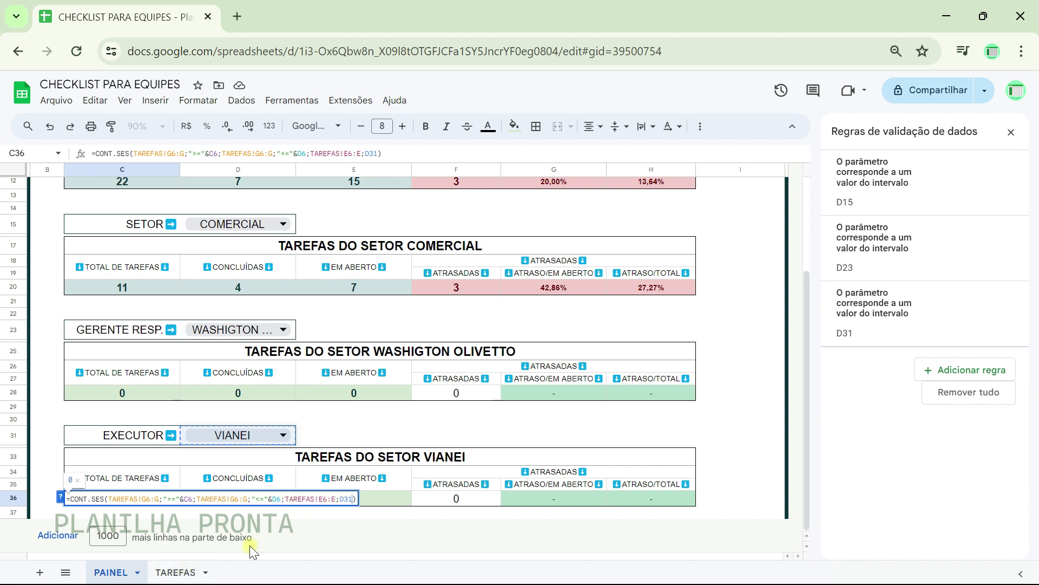
pyautogui.click(309, 498)
pyautogui.press('BackSpace')
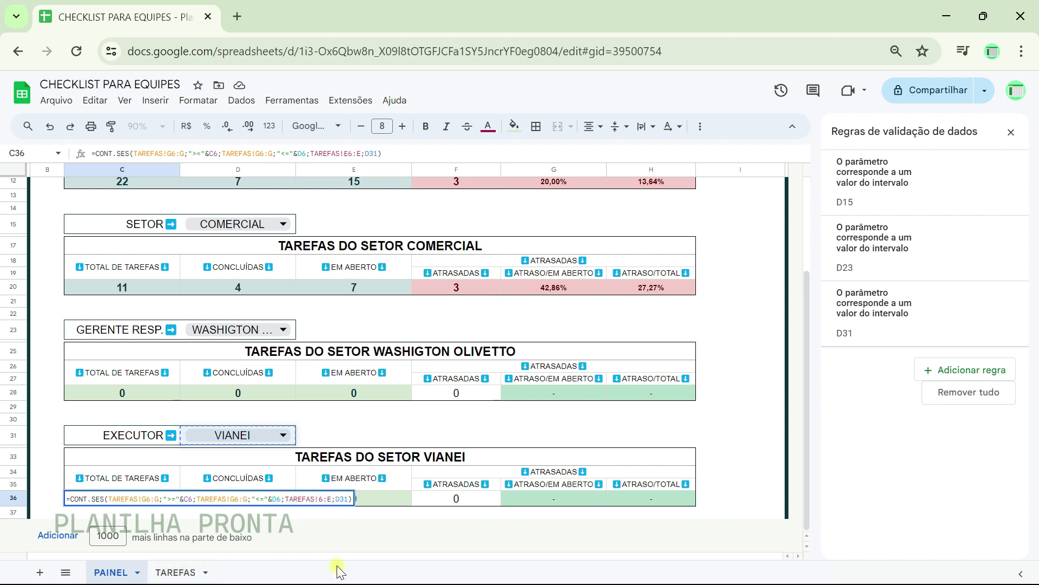
pyautogui.write('F')
pyautogui.press('Right')
pyautogui.press('Right')
pyautogui.press('Right')
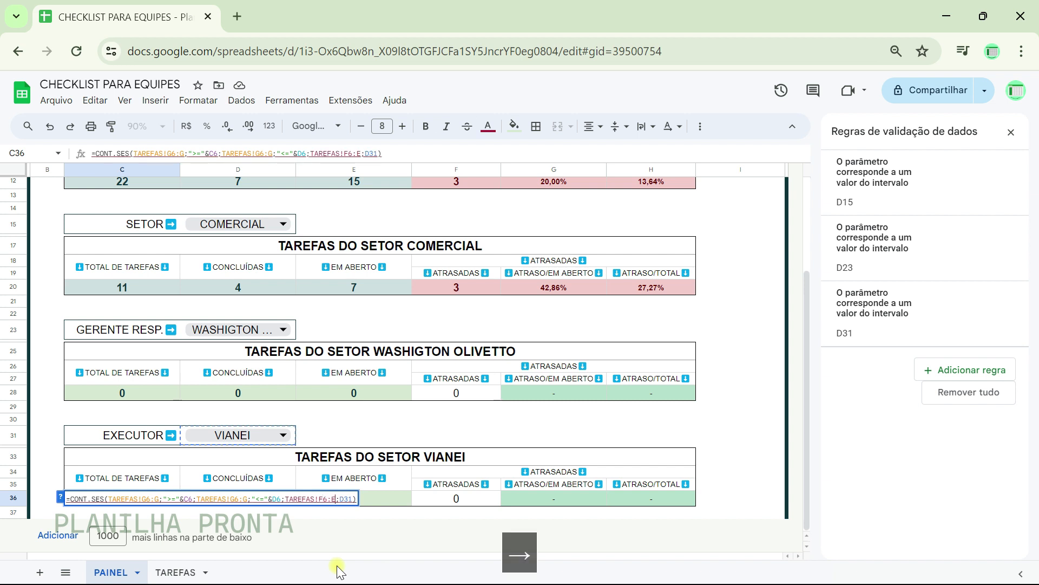
pyautogui.press('BackSpace')
pyautogui.write('F')
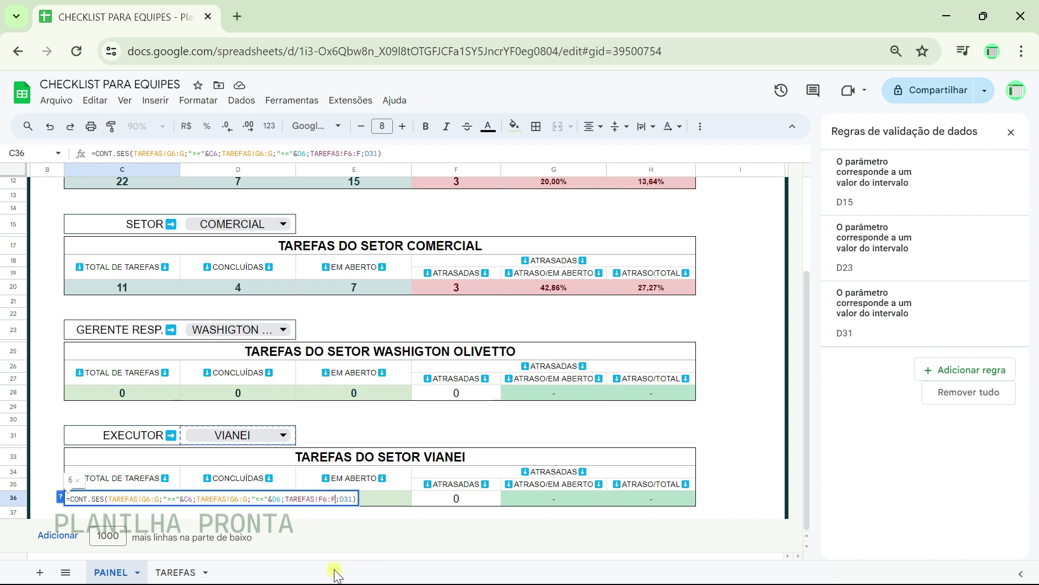
pyautogui.press('Return')
# - Replace the CONCLUÍDAS formula in D36 with the exact formula text copied from D28
pyautogui.doubleClick(242, 394)
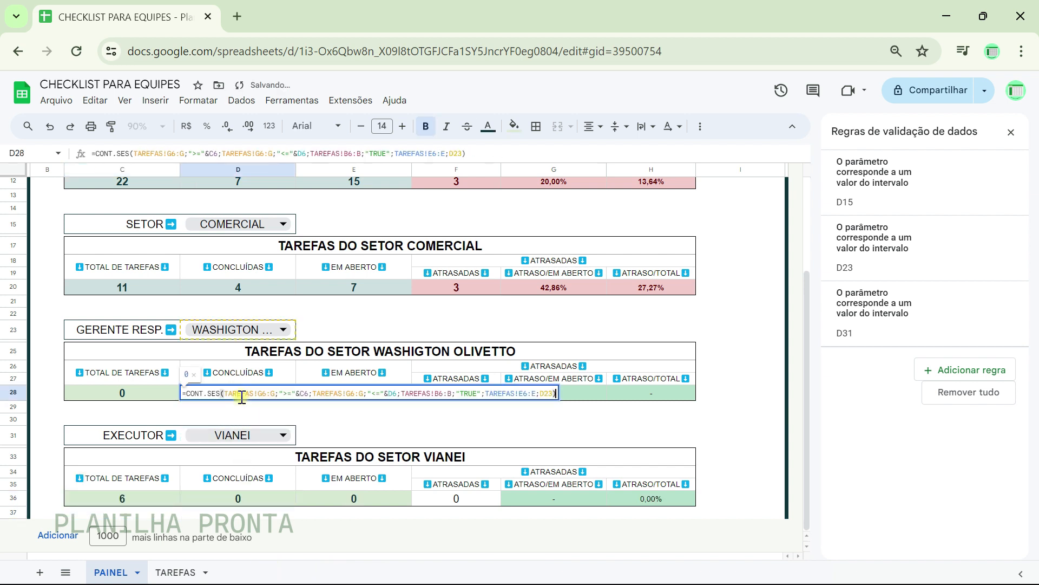
pyautogui.hotkey('ctrl', 'a')
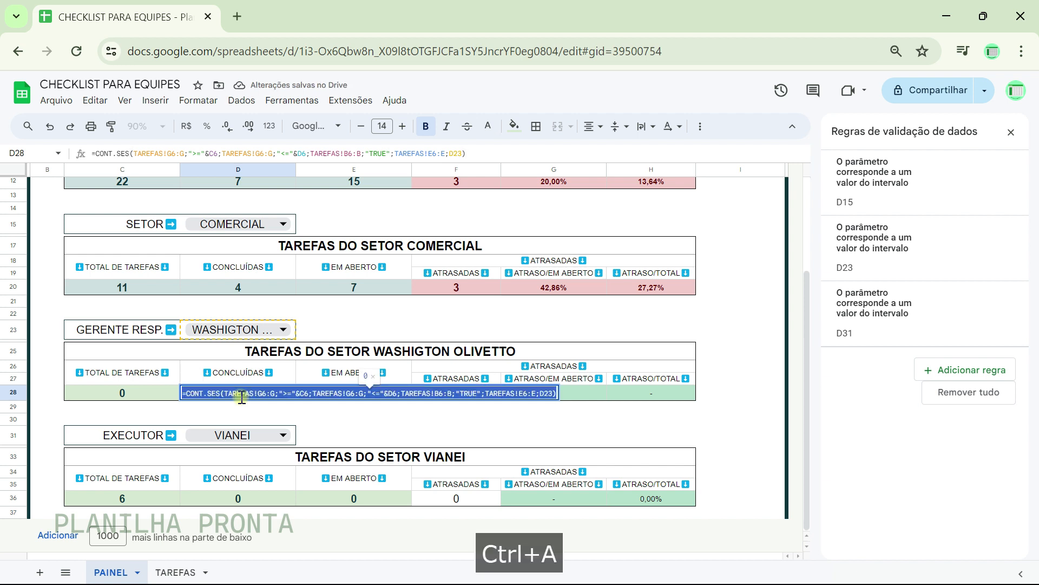
pyautogui.press('Escape')
pyautogui.press('Down')
pyautogui.press('Down')
pyautogui.press('Down')
pyautogui.press('Down')
pyautogui.press('Down')
pyautogui.press('Down')
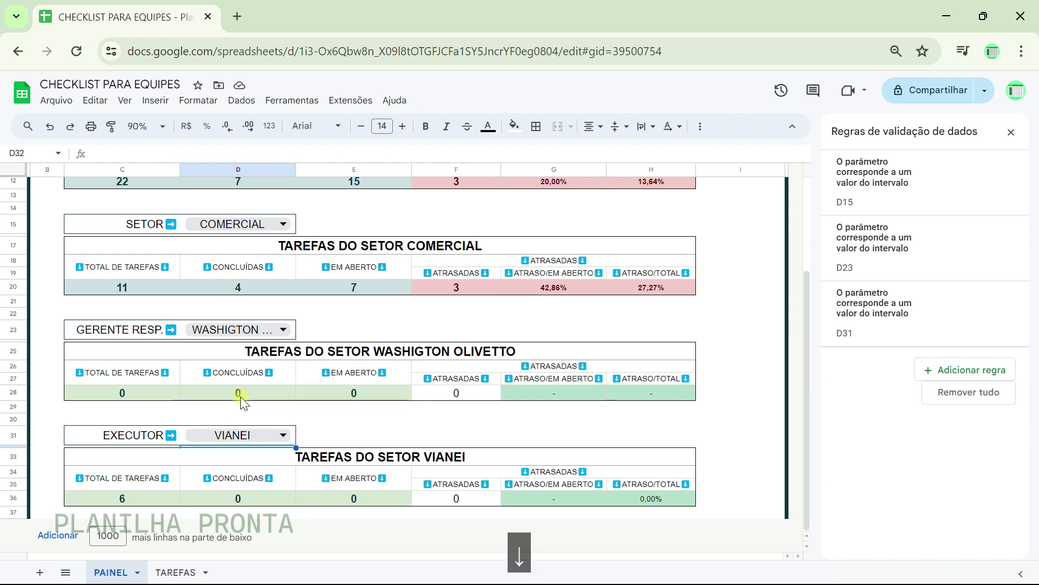
pyautogui.press('Delete')
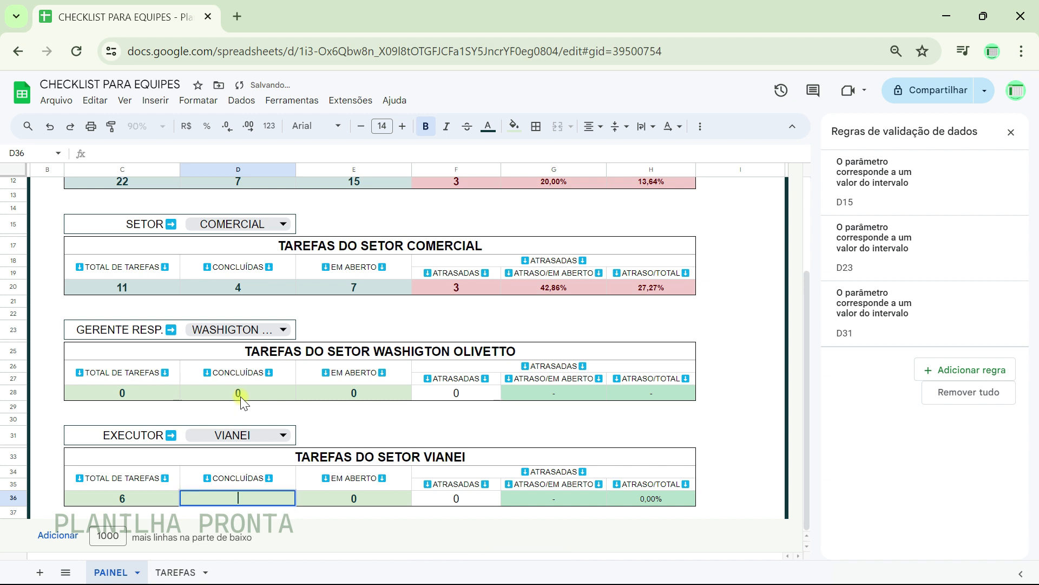
pyautogui.hotkey('ctrl', 'v')
# - Adapt the CONCLUÍDAS formula in D36 to use criteria range TAREFAS!F6:F and criterion cell D31
pyautogui.press('Left')
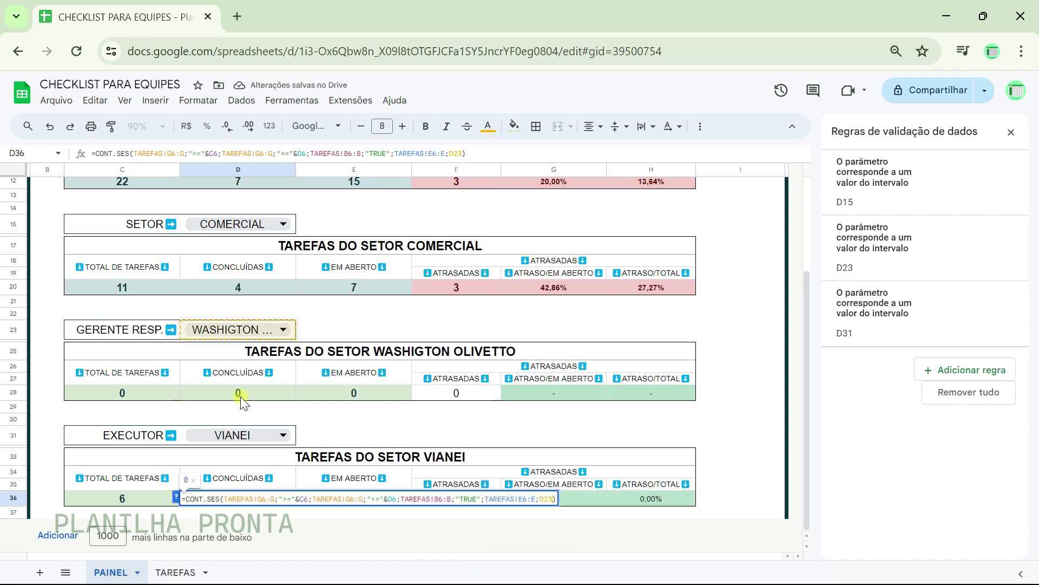
pyautogui.press('BackSpace')
pyautogui.press('BackSpace')
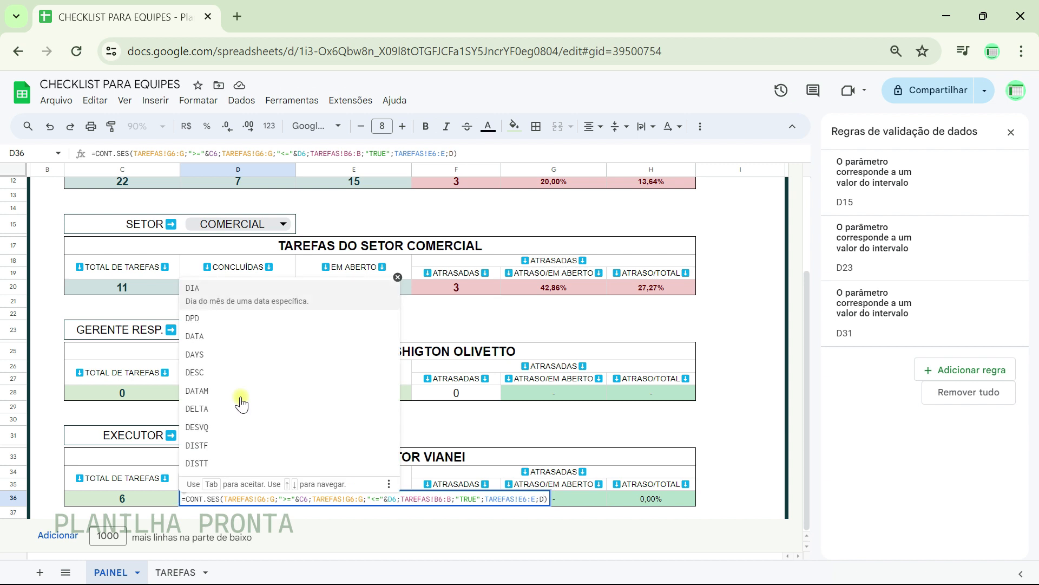
pyautogui.write('31')
pyautogui.press('Left')
pyautogui.press('Left')
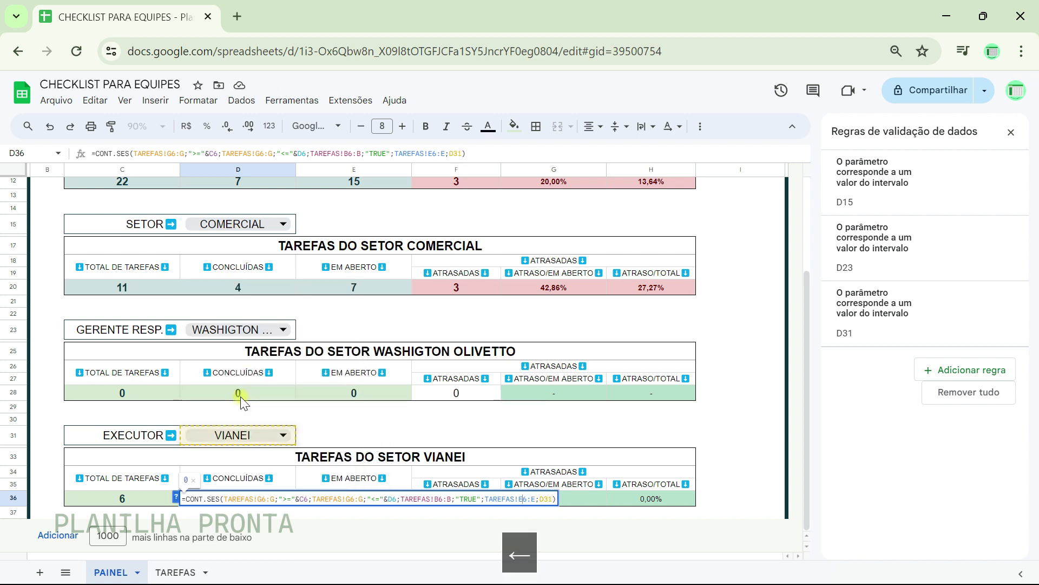
pyautogui.press('BackSpace')
pyautogui.write('F')
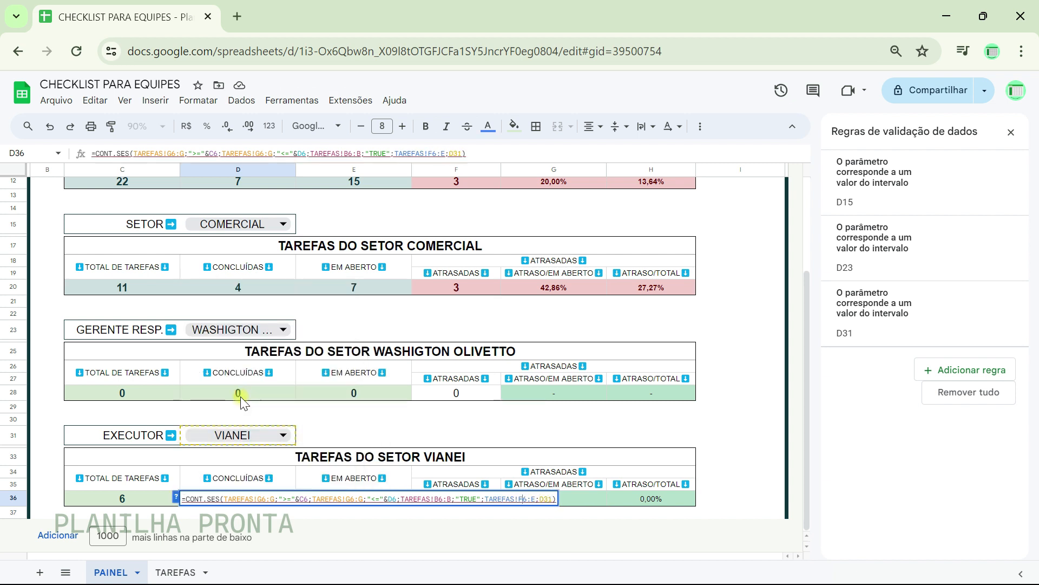
pyautogui.press('Right')
pyautogui.press('BackSpace')
pyautogui.write('F')
pyautogui.press('Return')
pyautogui.press('Up')
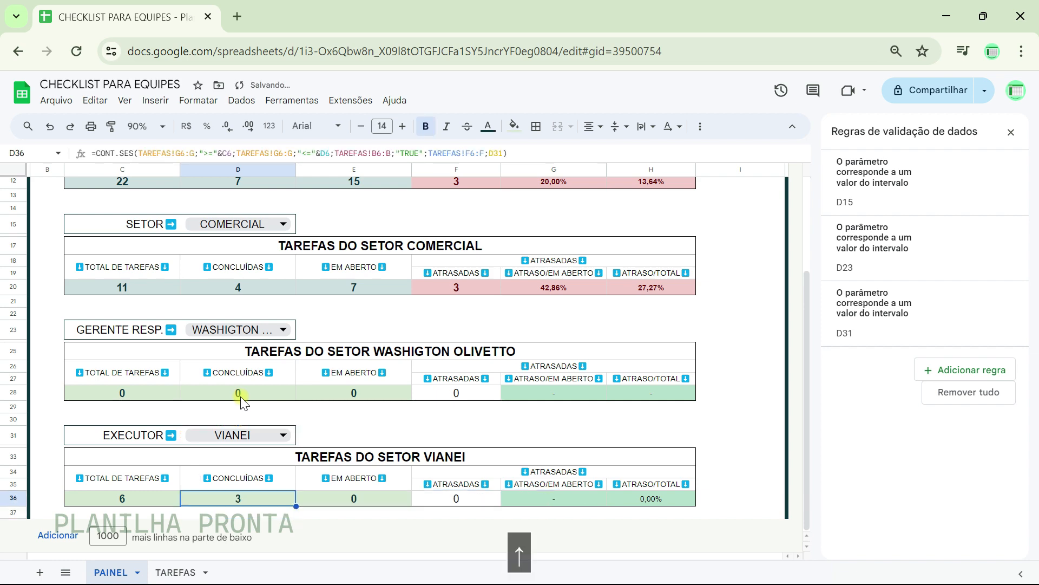
# - Check the executor column on the TAREFAS sheet, close the data validation rules, and return to PAINEL
pyautogui.press('Right')
pyautogui.click(187, 575)
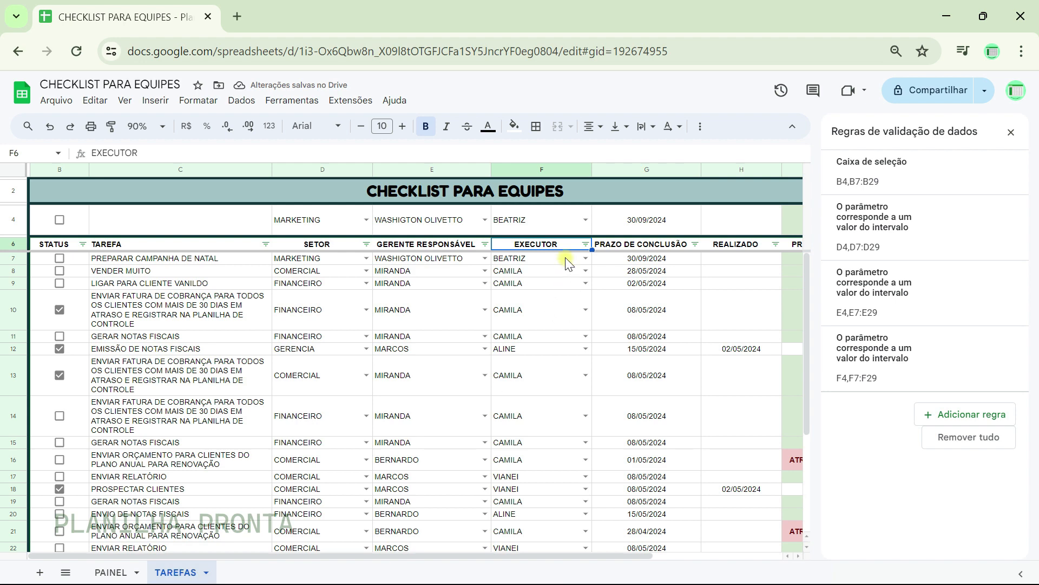
pyautogui.click(1011, 132)
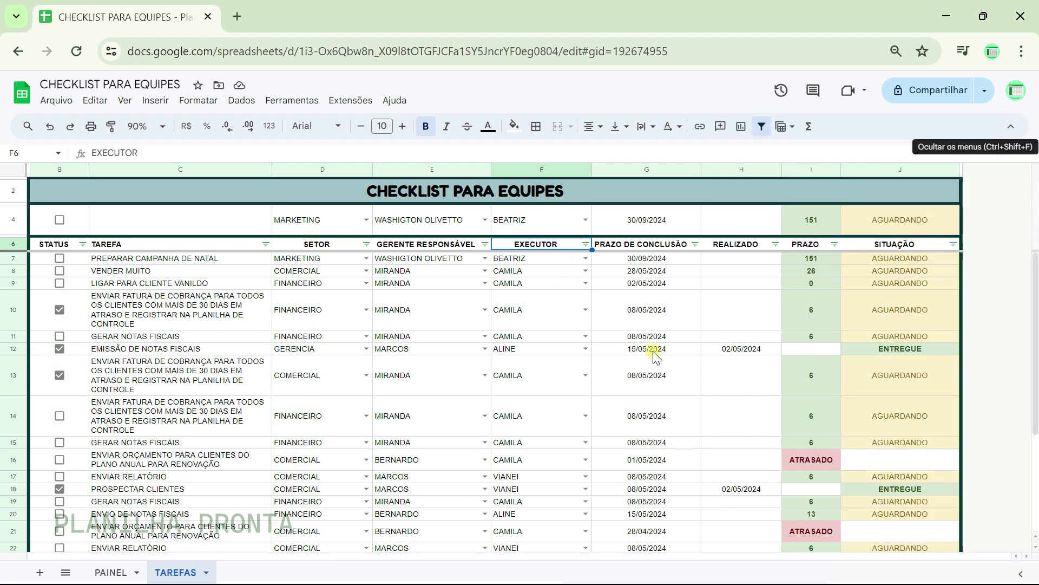
pyautogui.click(111, 572)
# - Replace the EM ABERTO formula in E36 with the exact formula text copied from E28
pyautogui.doubleClick(371, 388)
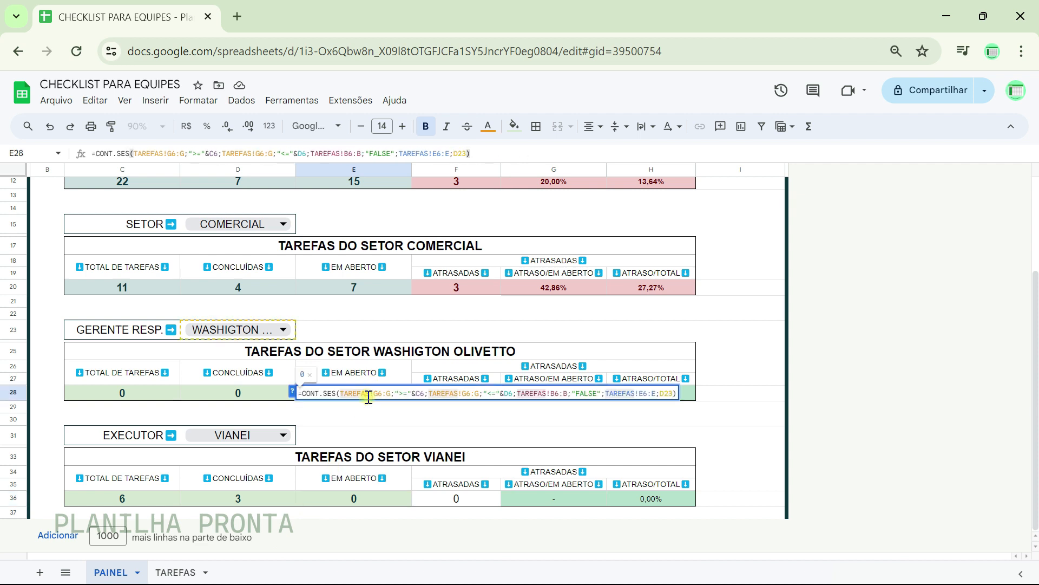
pyautogui.hotkey('ctrl', 'a')
pyautogui.press('Escape')
pyautogui.press('Down')
pyautogui.press('Down')
pyautogui.press('Down')
pyautogui.press('Down')
pyautogui.press('Down')
pyautogui.press('Down')
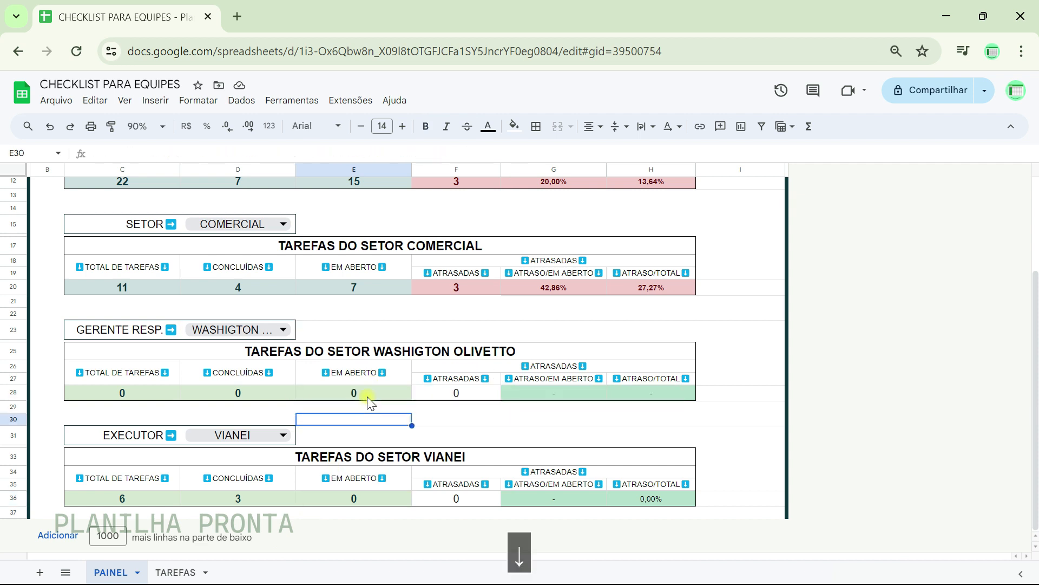
pyautogui.press('Delete')
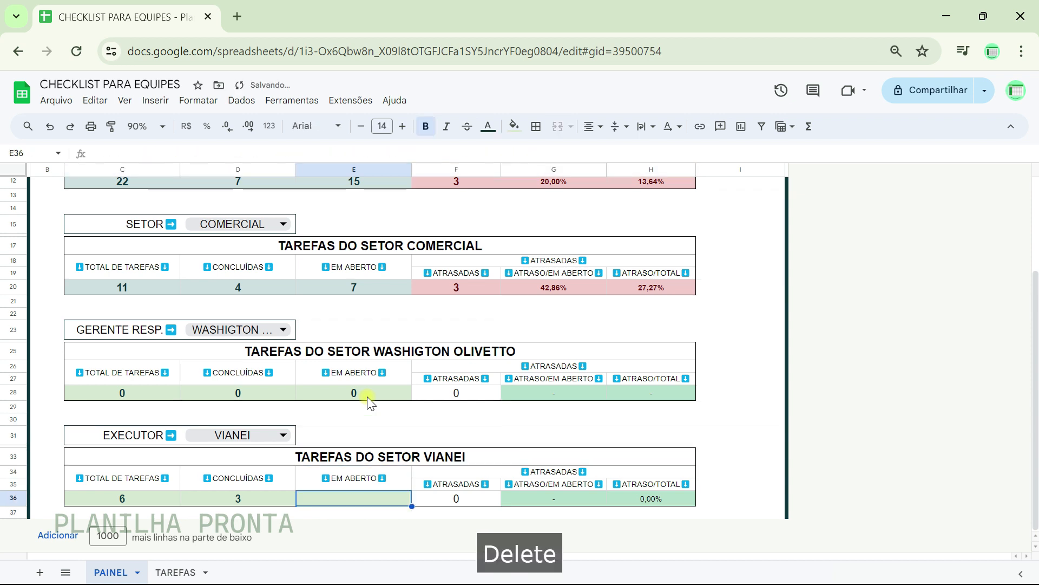
pyautogui.press('Return')
pyautogui.hotkey('ctrl', 'v')
# - Adapt the EM ABERTO formula in E36 to use criteria range TAREFAS!F6:F and criterion cell D31
pyautogui.press('Left')
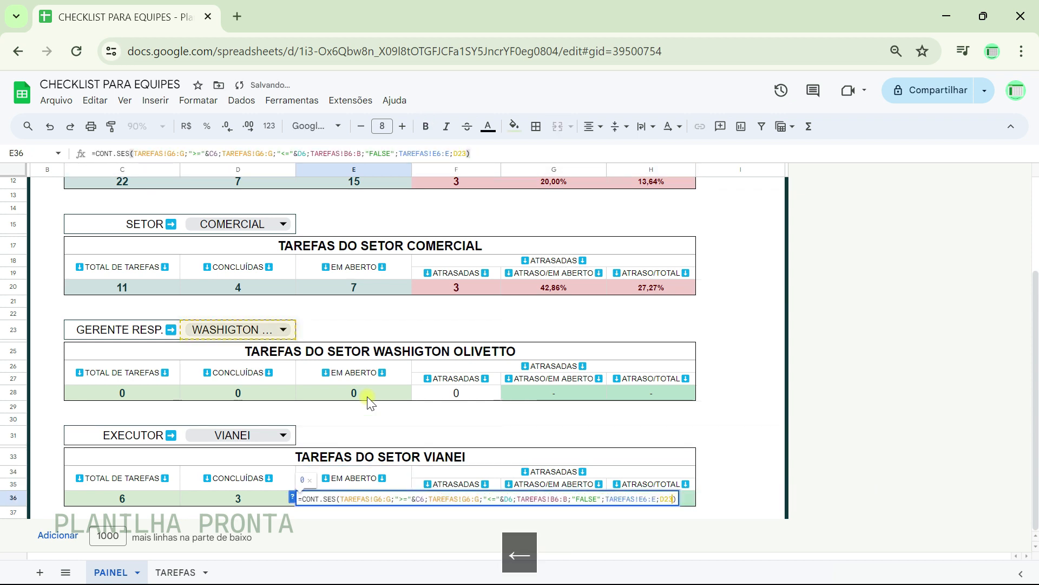
pyautogui.press('BackSpace')
pyautogui.press('BackSpace')
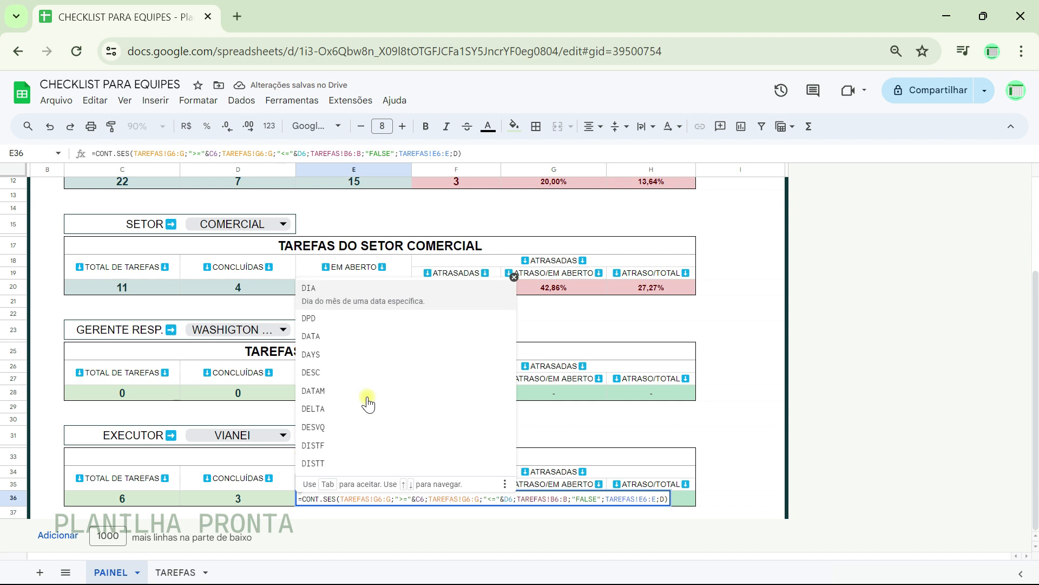
pyautogui.write('31')
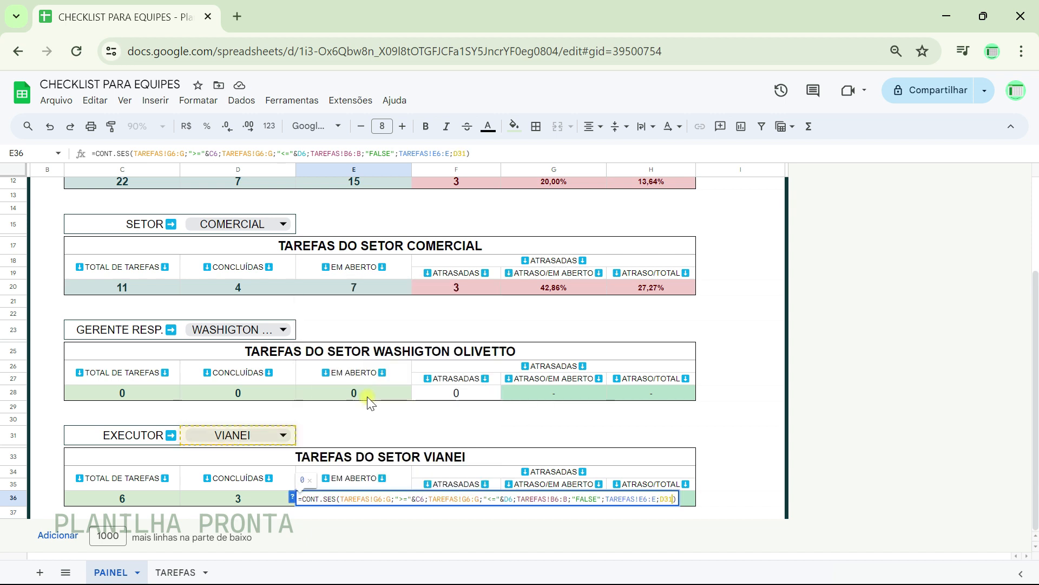
pyautogui.press('Left')
pyautogui.press('Left')
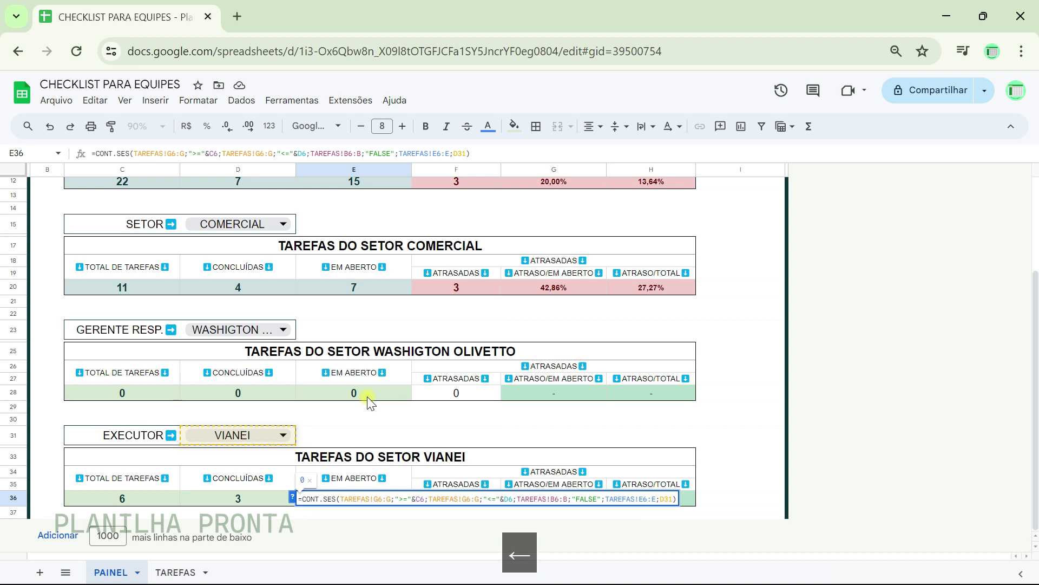
pyautogui.press('BackSpace')
pyautogui.write('F')
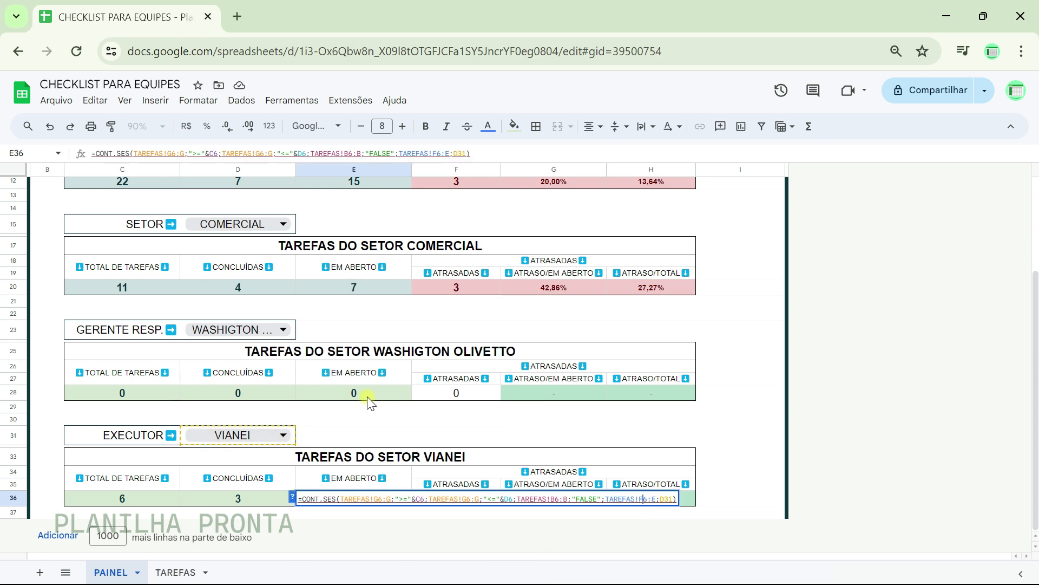
pyautogui.press('Right')
pyautogui.press('Right')
pyautogui.press('Right')
pyautogui.press('BackSpace')
pyautogui.write('F')
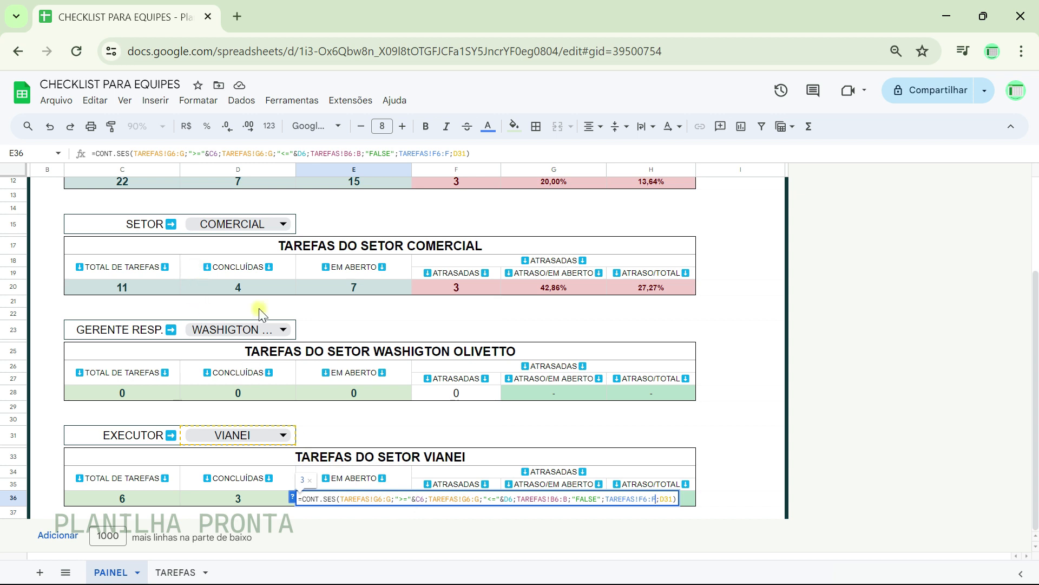
pyautogui.press('Return')
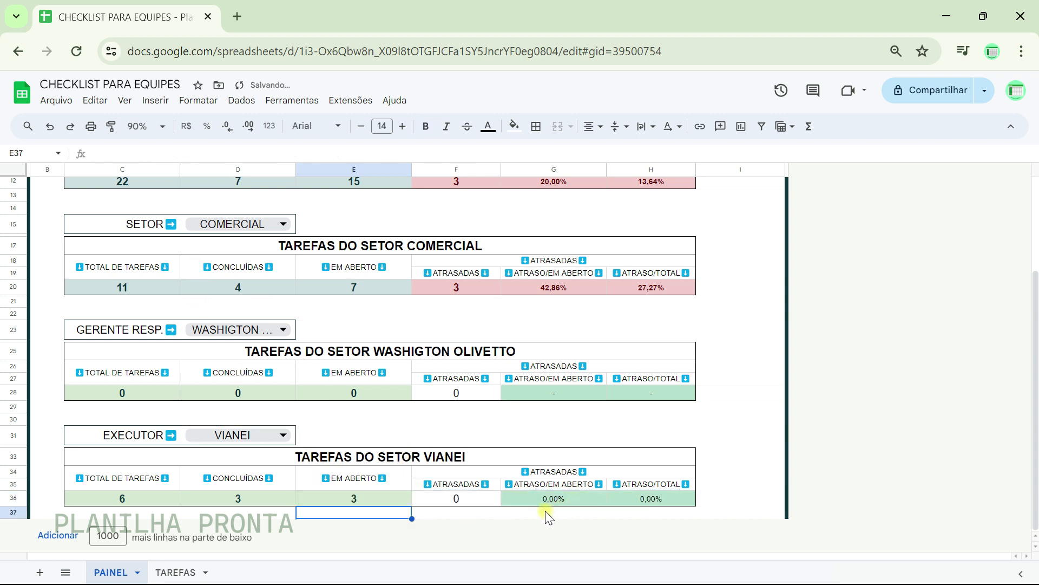
# - Replace the ATRASADAS formula in F36 with the exact formula text copied from F28
pyautogui.press('Right')
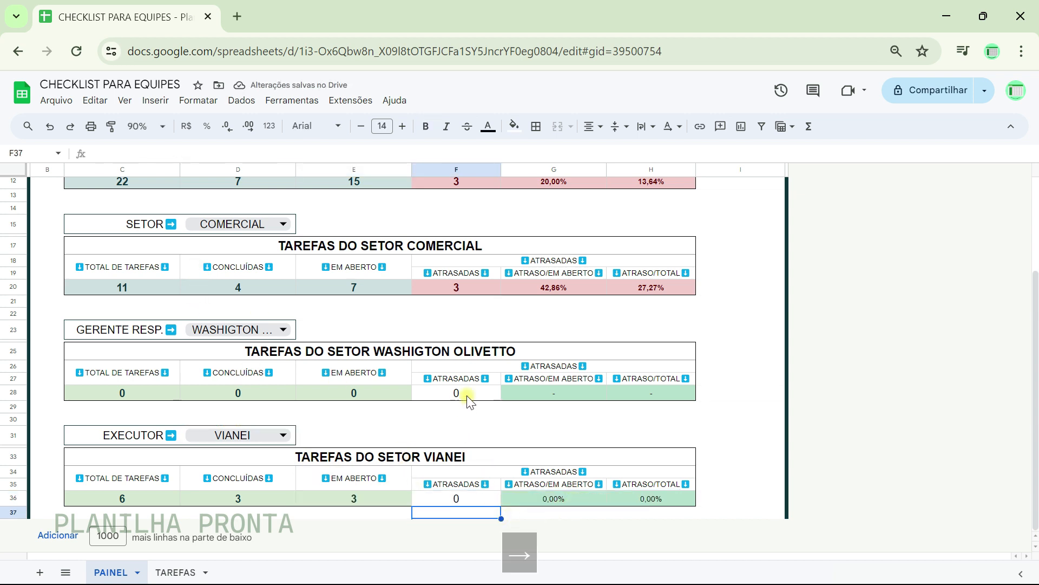
pyautogui.doubleClick(469, 395)
pyautogui.hotkey('ctrl', 'a')
pyautogui.hotkey('ctrl', 'c')
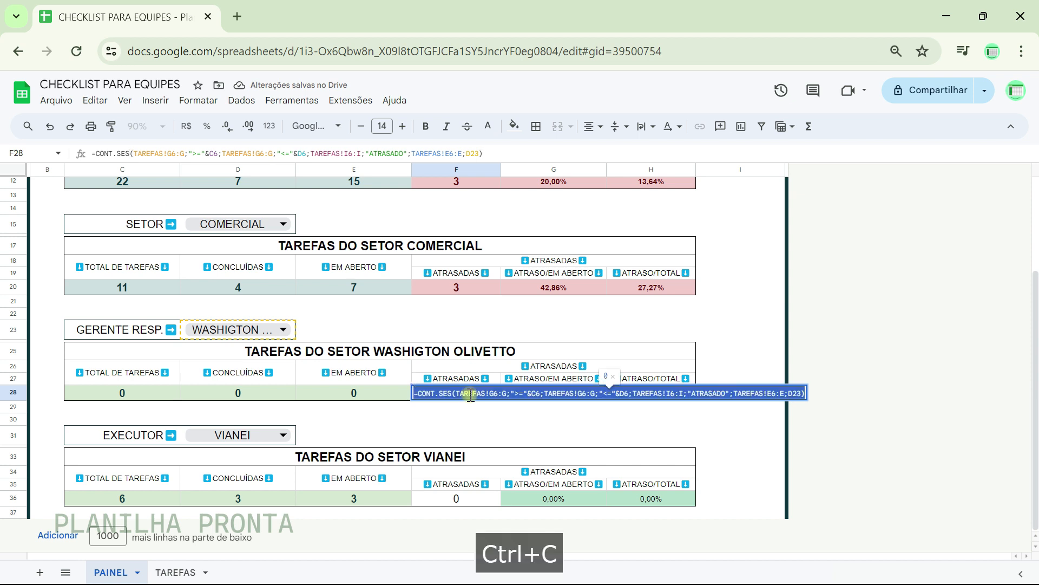
pyautogui.press('Escape')
pyautogui.press('Down')
pyautogui.press('Down')
pyautogui.press('Down')
pyautogui.press('Down')
pyautogui.press('Down')
pyautogui.press('Down')
pyautogui.press('Down')
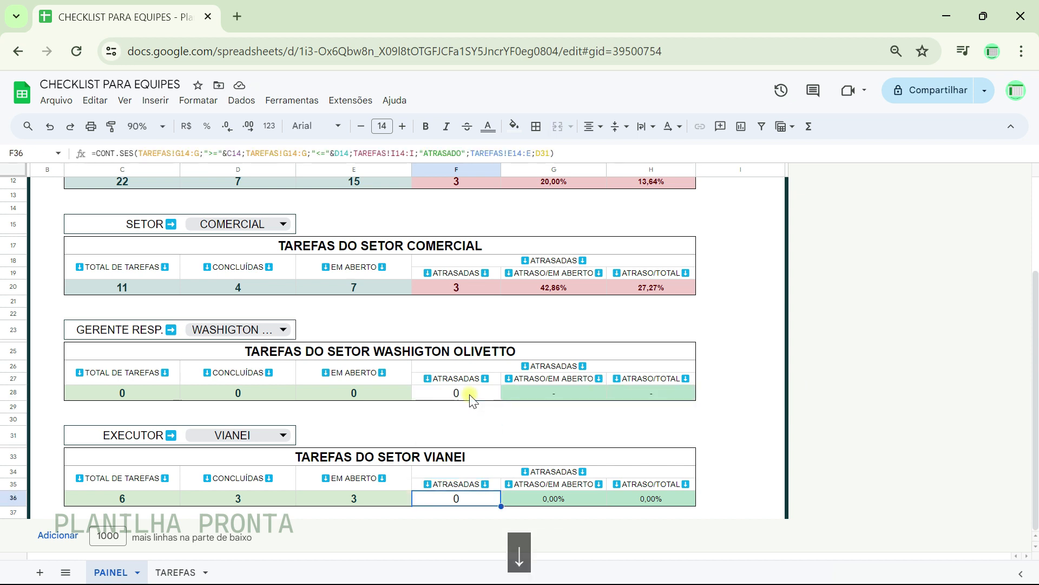
pyautogui.press('BackSpace')
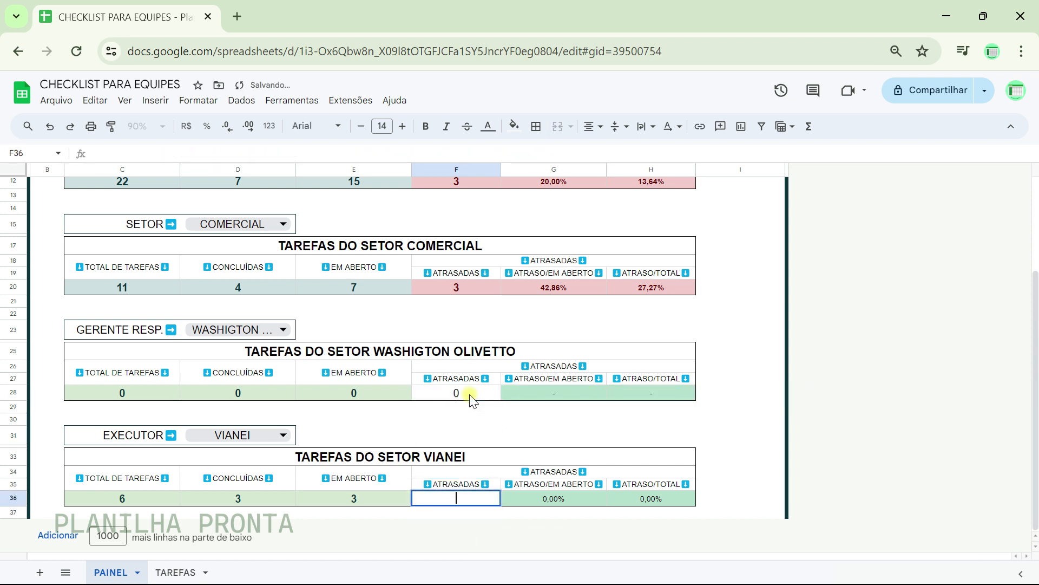
pyautogui.hotkey('ctrl', 'v')
# - Adapt the ATRASADAS formula in F36 to use criteria range TAREFAS!F6:F and criterion cell D31
pyautogui.press('Left')
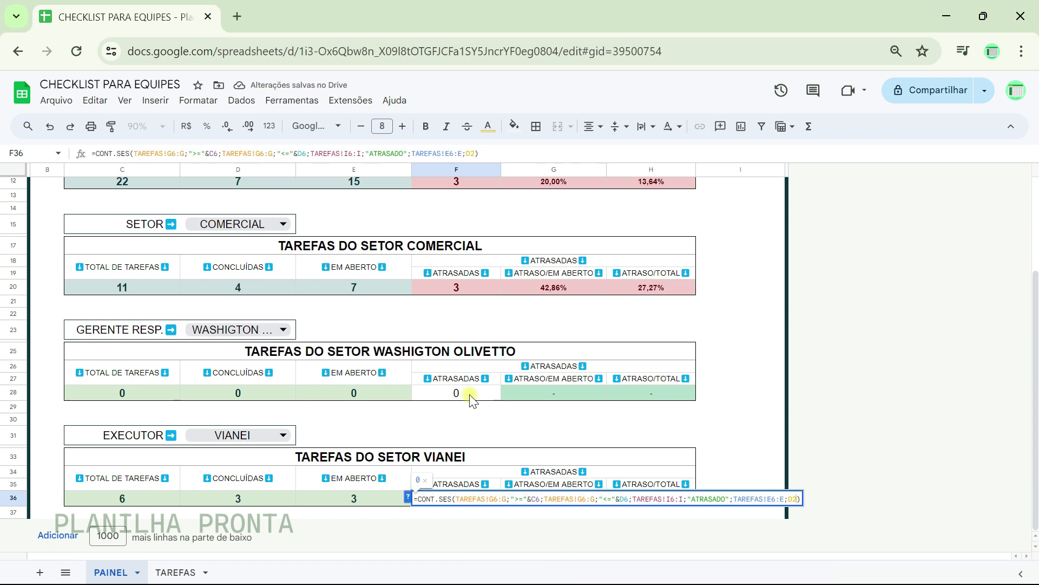
pyautogui.press('BackSpace')
pyautogui.write('31')
pyautogui.press('Left')
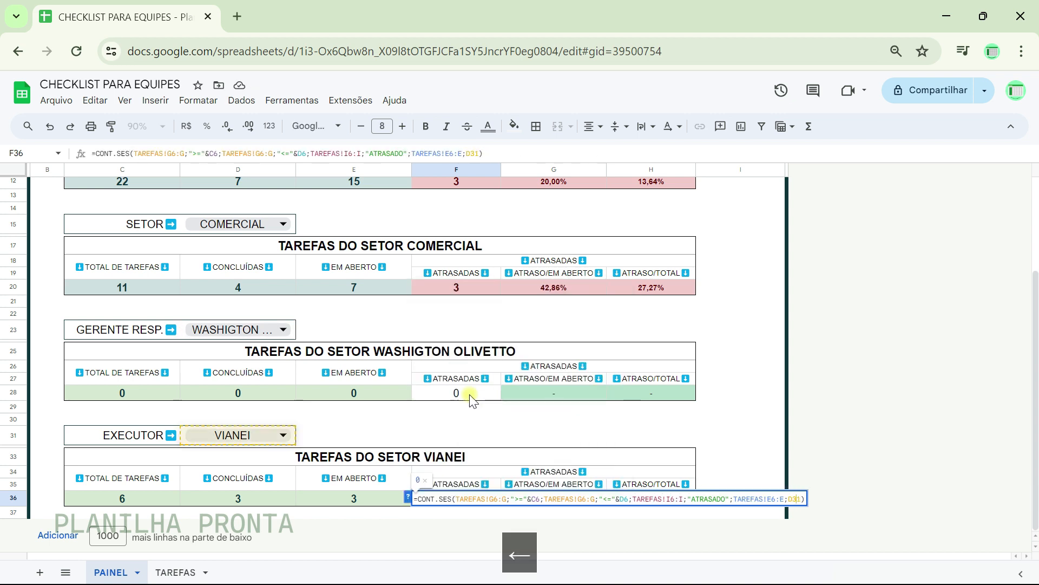
pyautogui.press('BackSpace')
pyautogui.write('F')
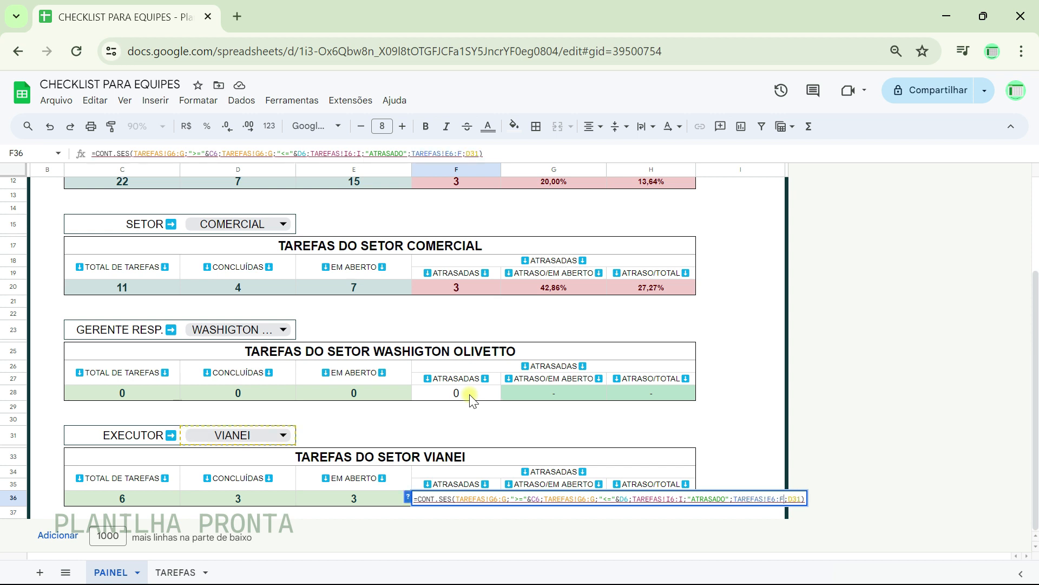
pyautogui.press('Left')
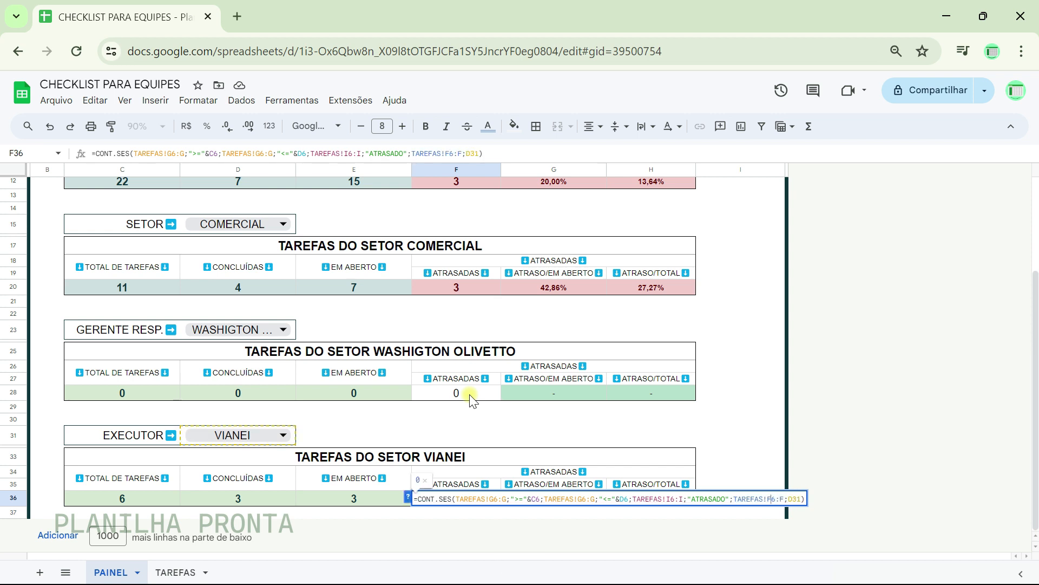
pyautogui.press('Return')
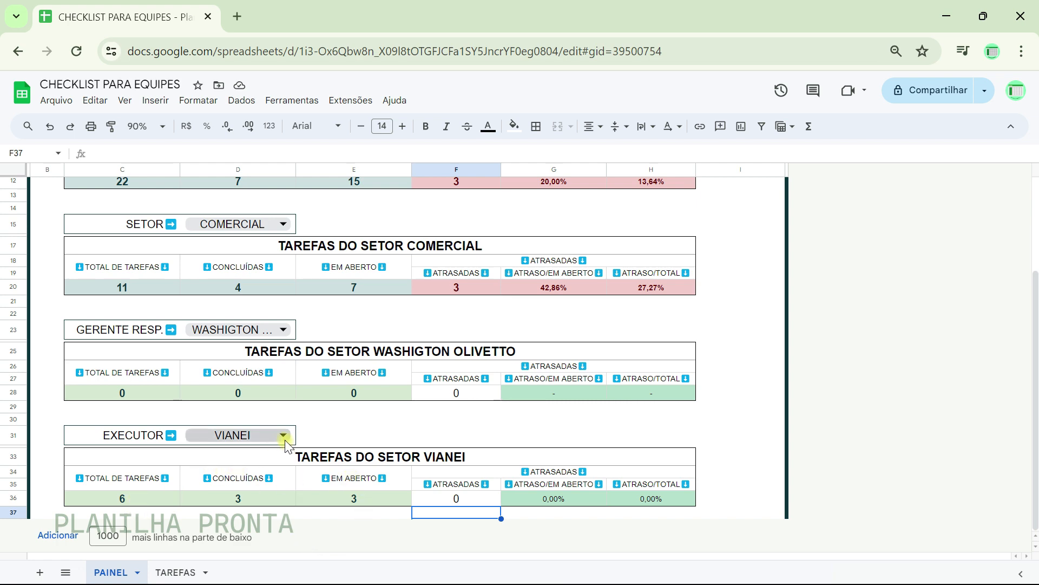
# - Check the executors on the TAREFAS sheet, and set the EXECUTOR dropdown in D31 on PAINEL to the third option in its list
pyautogui.click(176, 573)
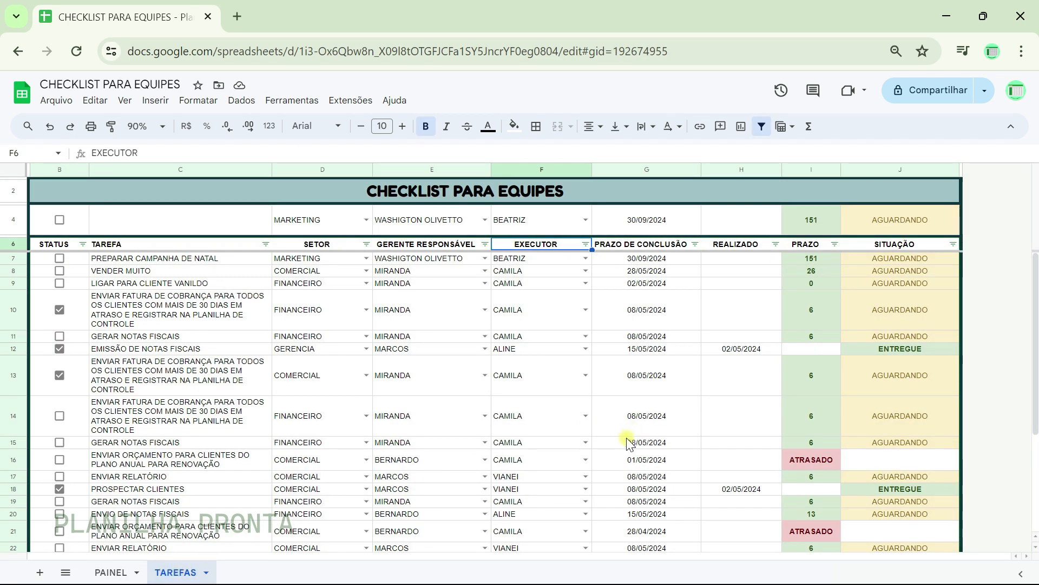
pyautogui.click(113, 572)
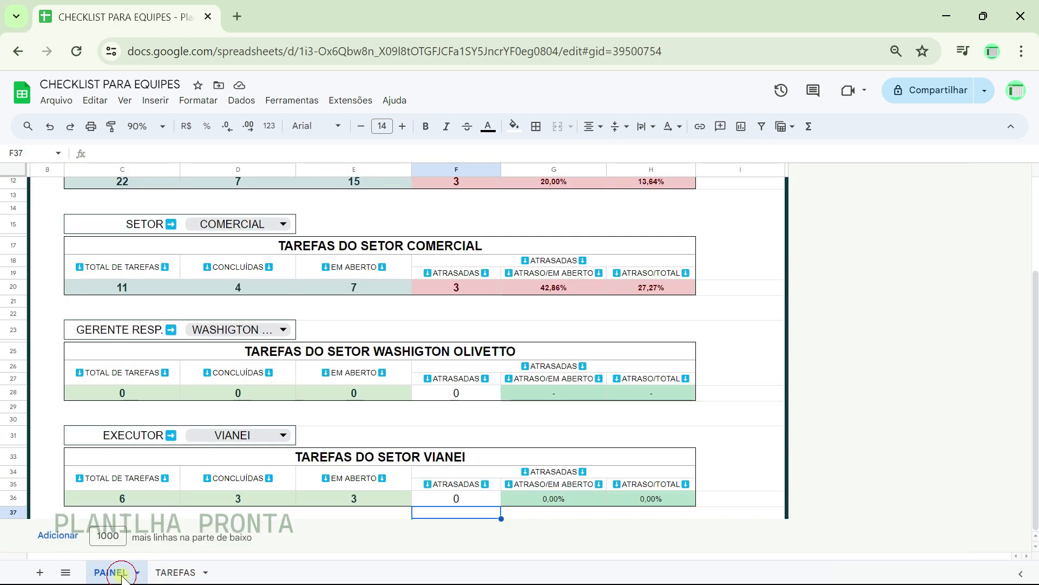
pyautogui.click(283, 435)
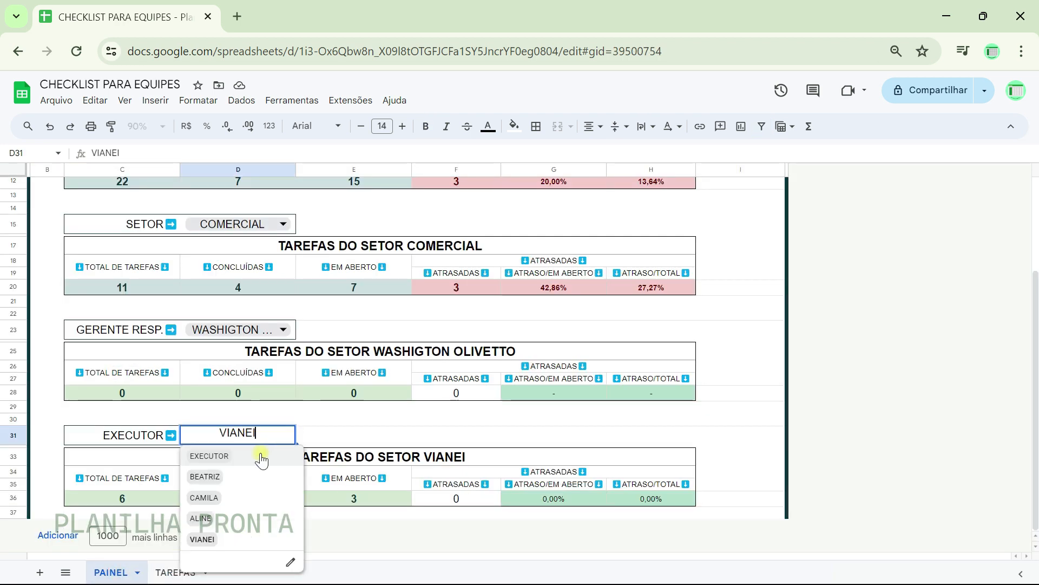
pyautogui.click(222, 498)
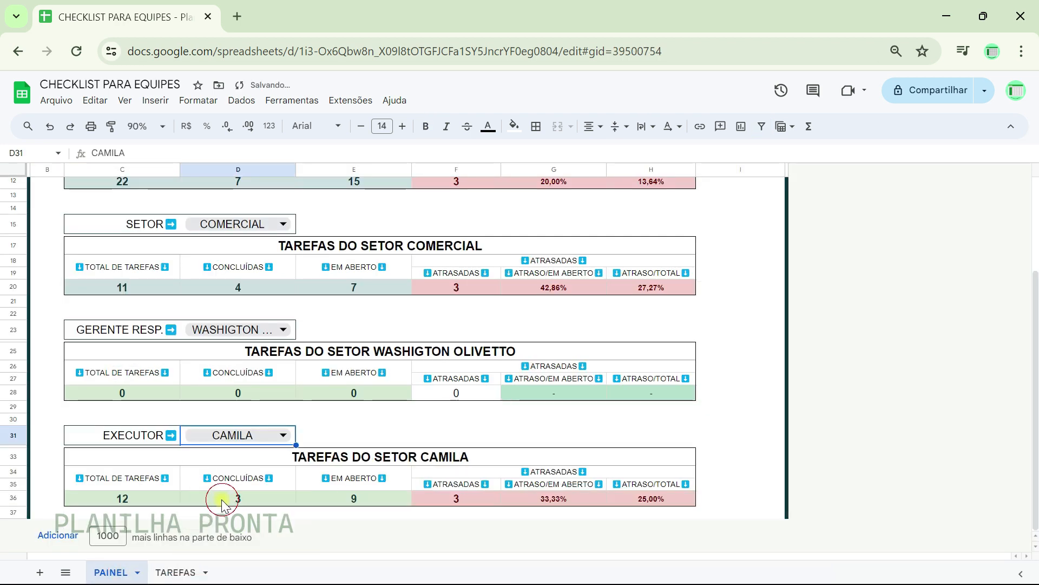
pyautogui.click(553, 514)
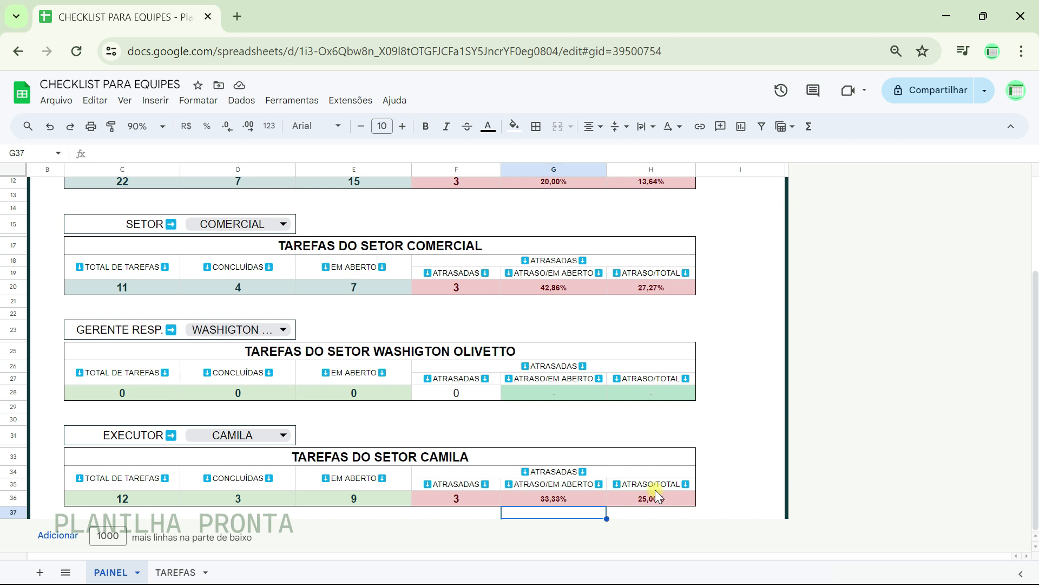
# - Test the SETOR dropdown in D15 with MARKETING, set it back to COMERCIAL, and review the dashboard blocks
pyautogui.click(282, 224)
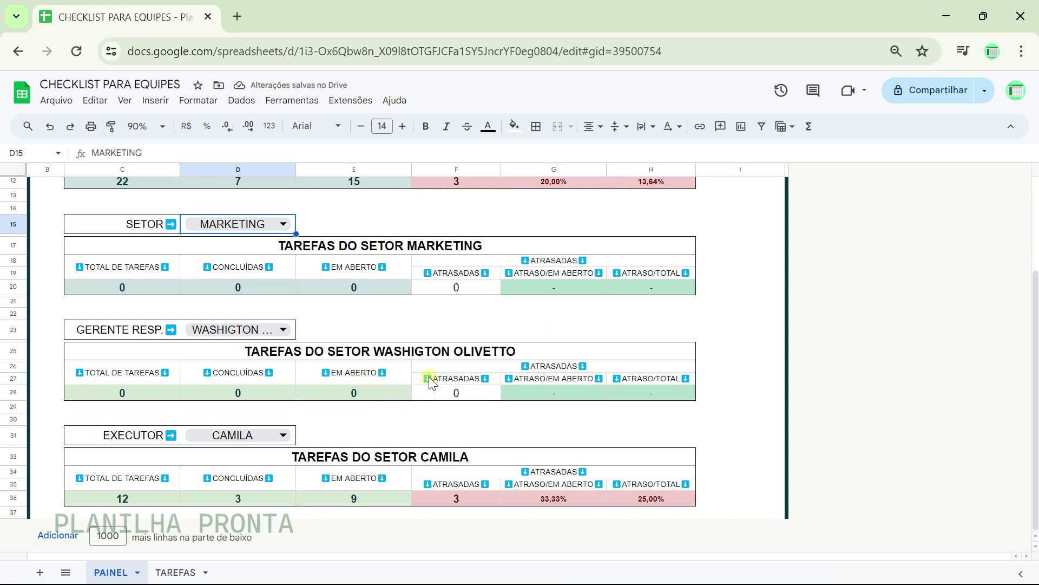
pyautogui.scroll(3, 433, 384)
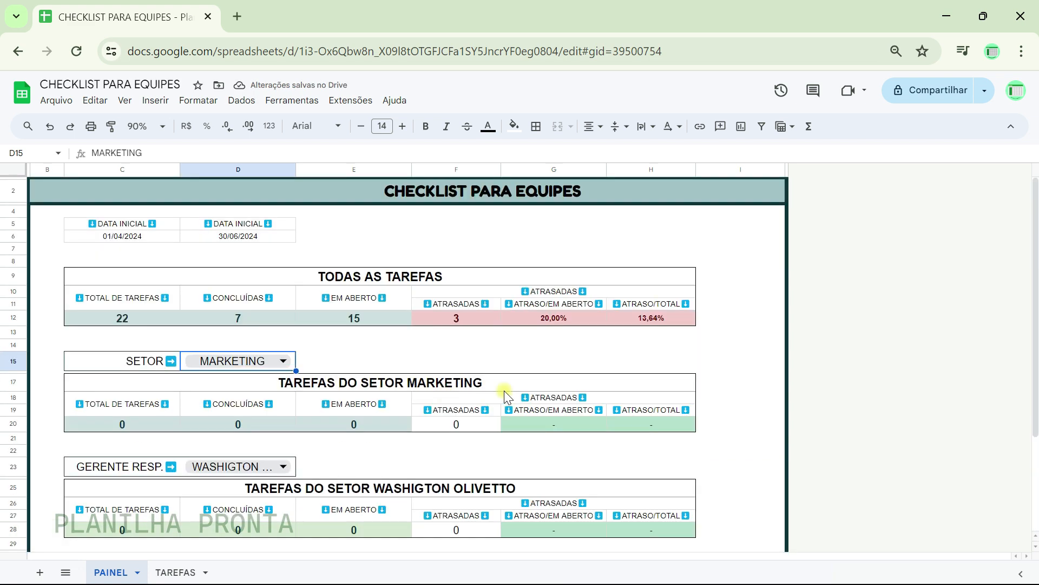
pyautogui.scroll(-2, 504, 390)
pyautogui.click(358, 288)
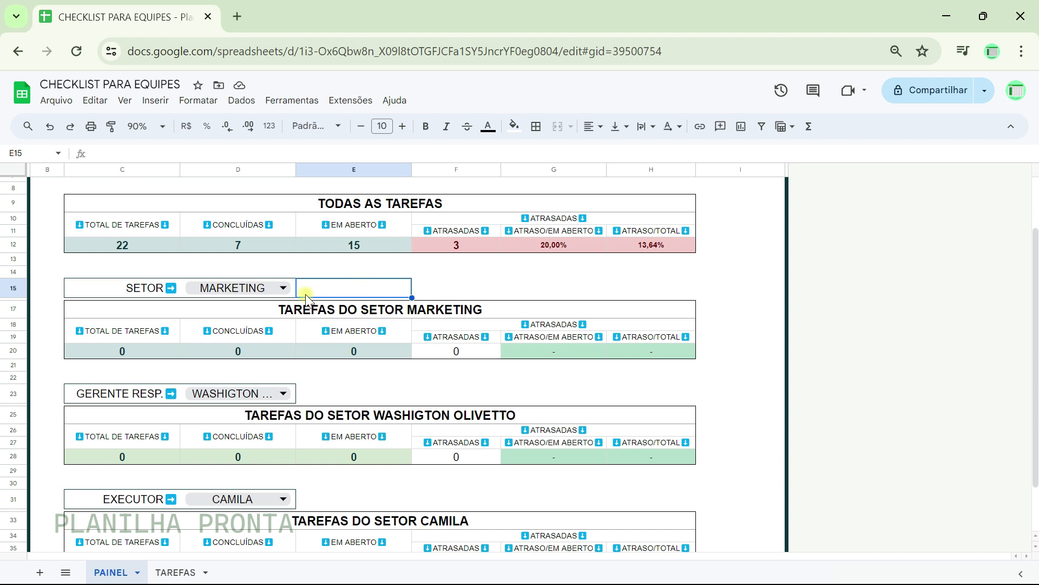
pyautogui.click(281, 288)
pyautogui.click(255, 349)
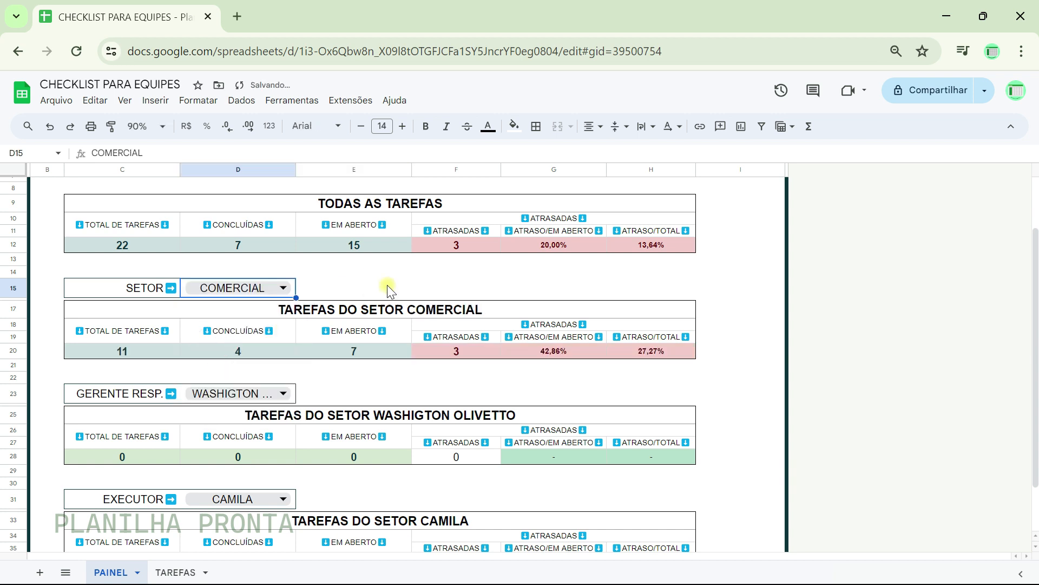
pyautogui.click(468, 273)
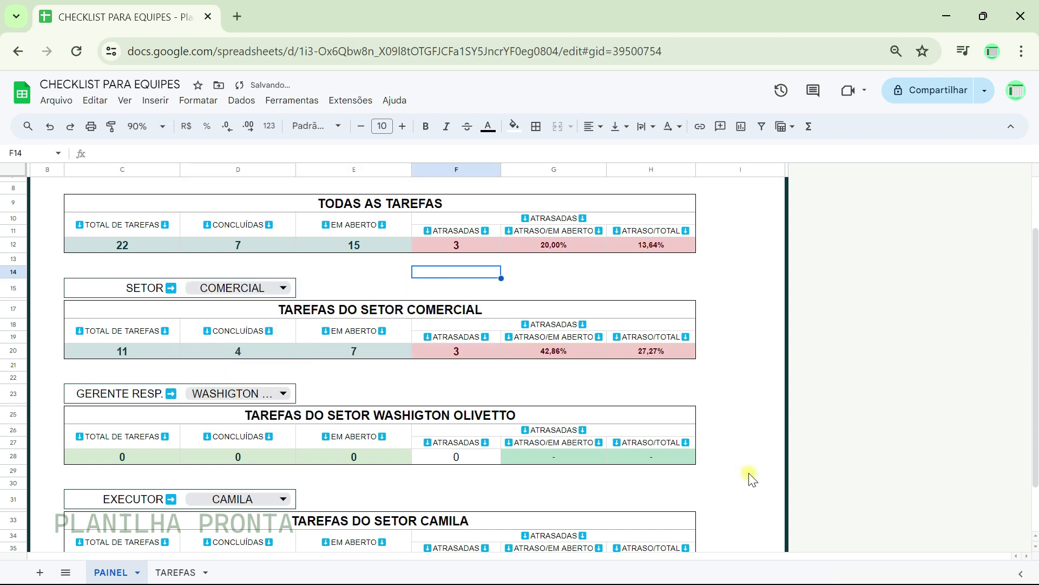
pyautogui.scroll(-1, 750, 479)
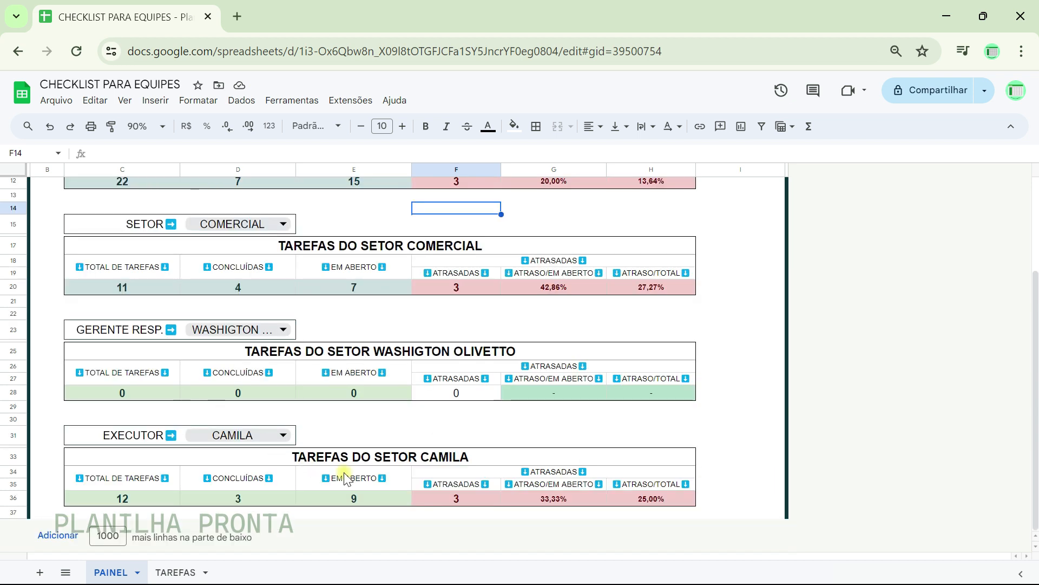
pyautogui.click(374, 512)
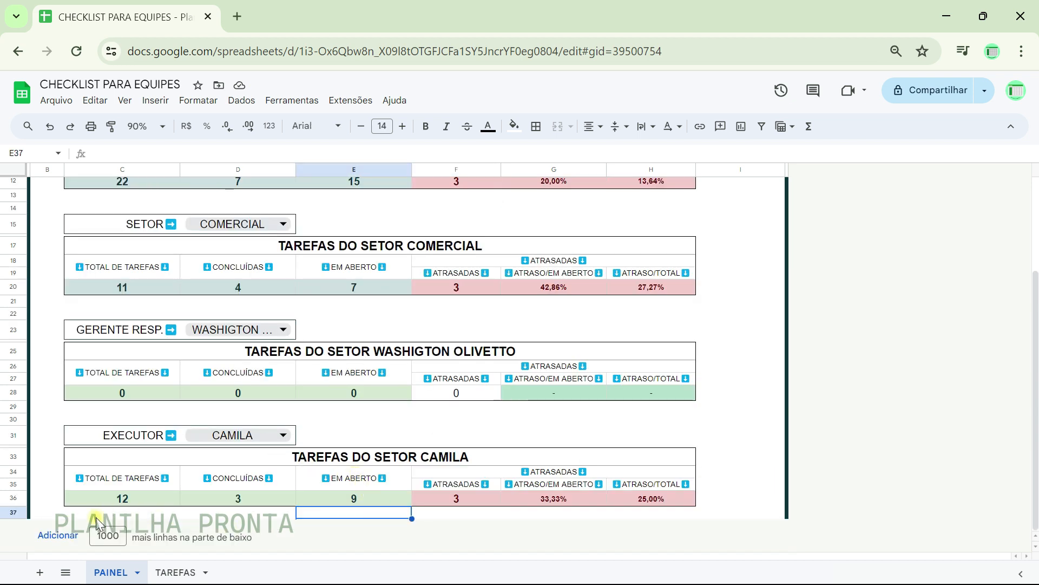
# - Change the manager block's title formula in C25 to =CONCAT("TAREFAS DO GERENTE ";D23)
pyautogui.scroll(3, 519, 341)
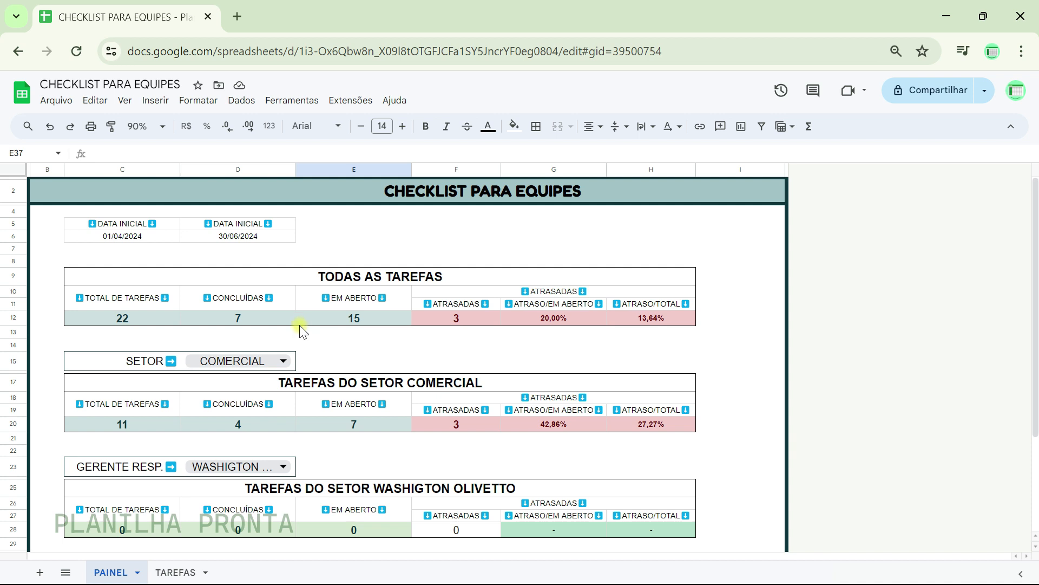
pyautogui.scroll(-2, 310, 519)
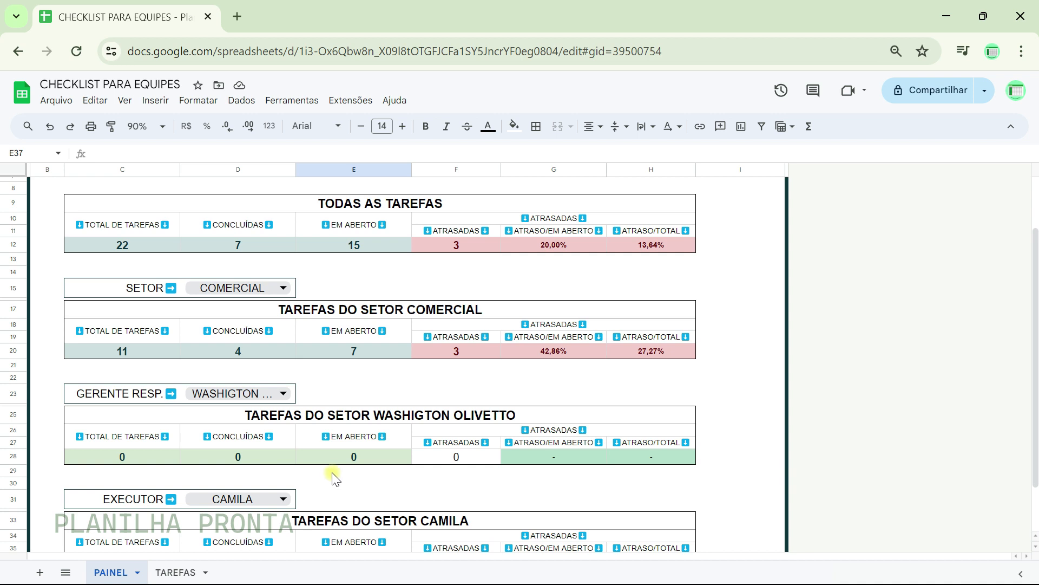
pyautogui.doubleClick(344, 420)
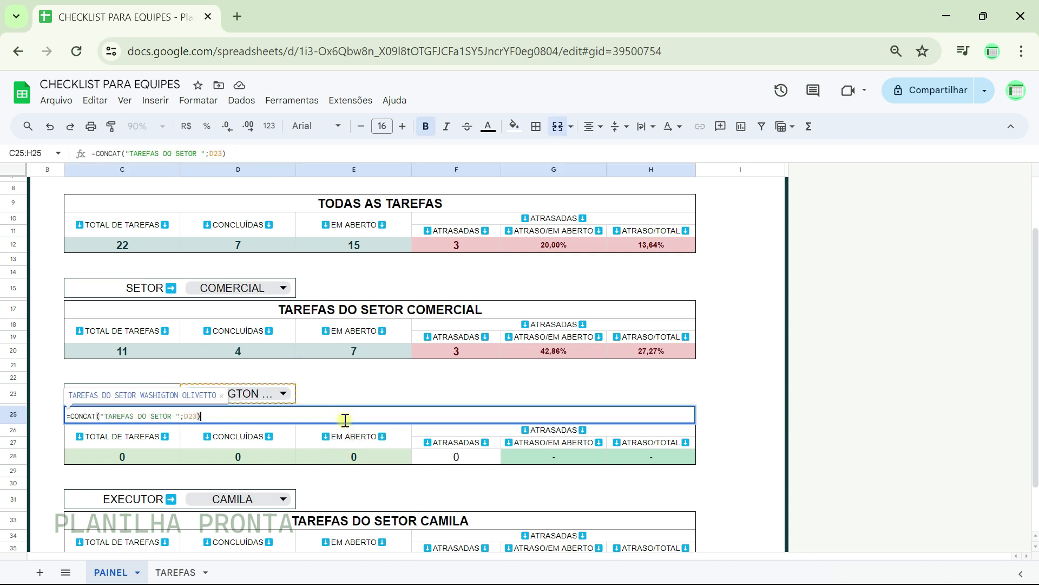
pyautogui.click(147, 417)
pyautogui.click(173, 414)
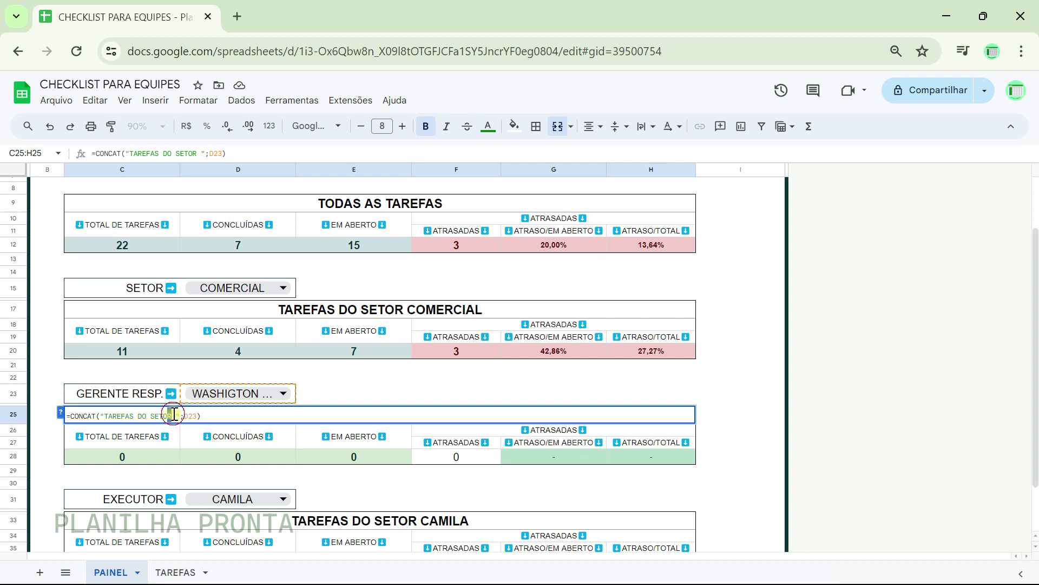
pyautogui.press('BackSpace')
pyautogui.press('BackSpace')
pyautogui.press('BackSpace')
pyautogui.press('BackSpace')
pyautogui.press('BackSpace')
pyautogui.press('BackSpace')
pyautogui.press('BackSpace')
pyautogui.press('BackSpace')
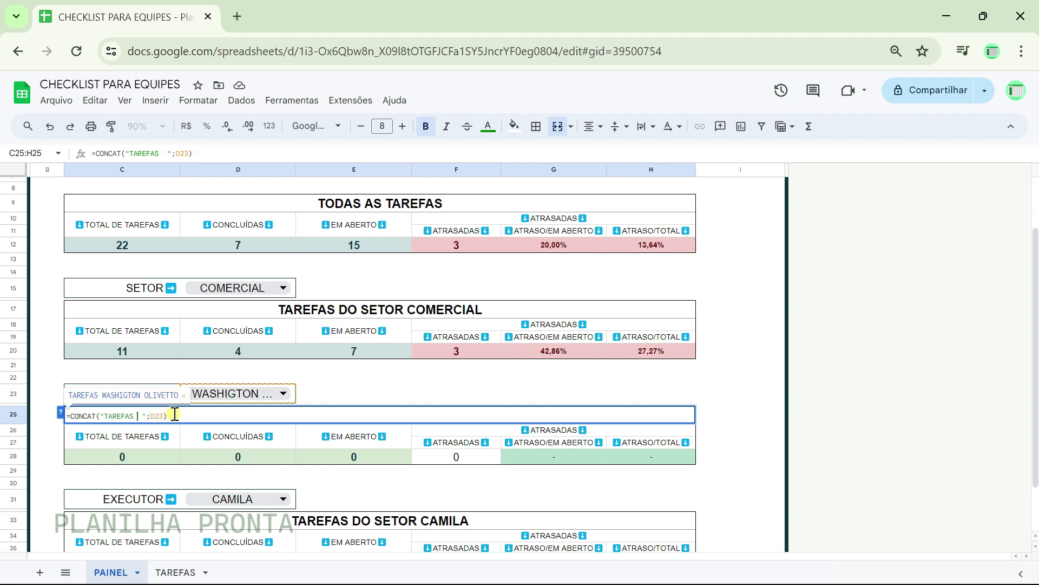
pyautogui.write('DO GERENT')
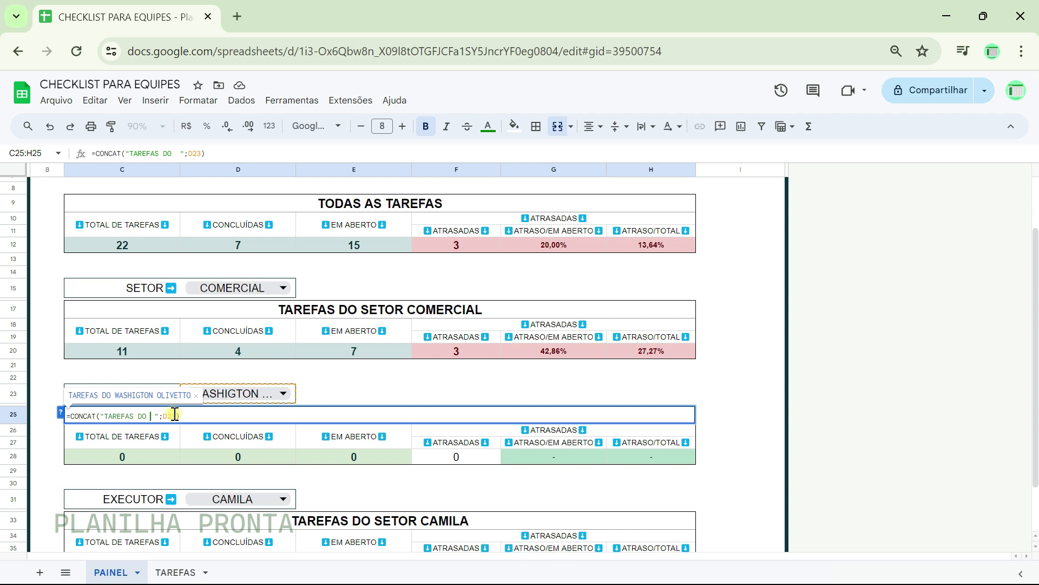
pyautogui.write('E')
pyautogui.press('Return')
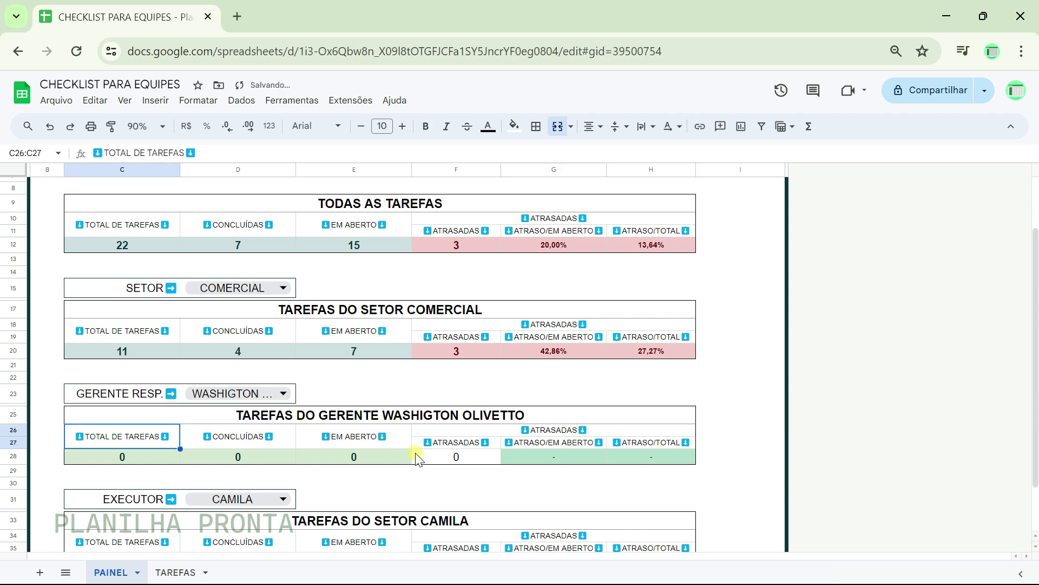
# - Change the executor block's title formula in C33 to =CONCAT("TAREFAS DO EXECUTOR ";D31)
pyautogui.click(382, 522)
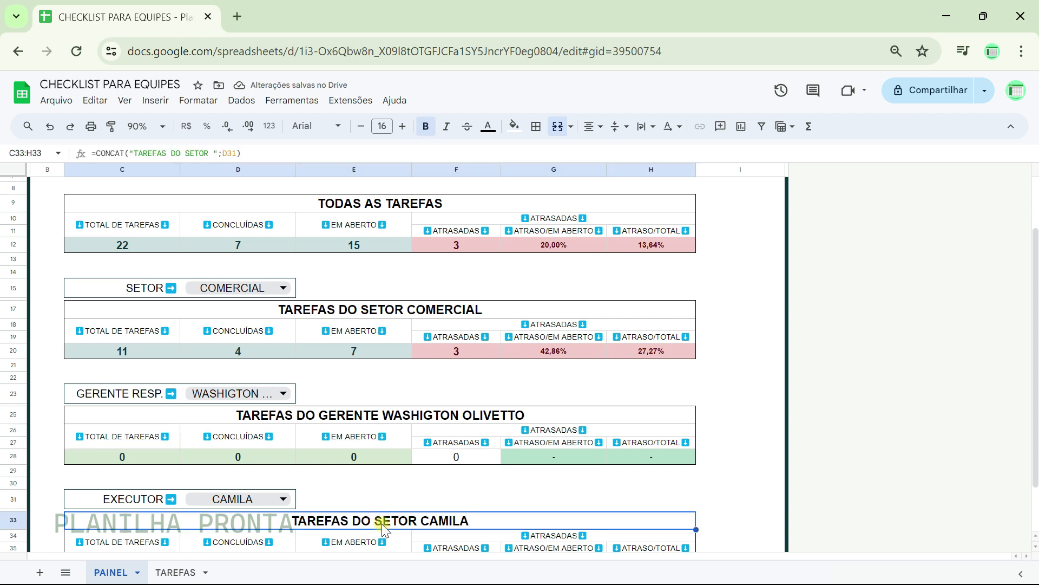
pyautogui.doubleClick(382, 523)
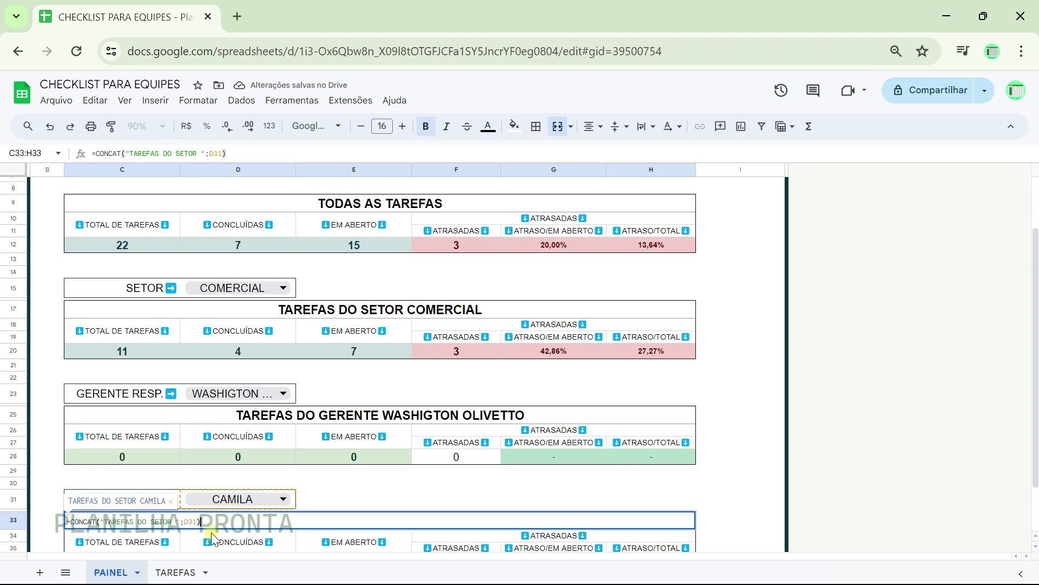
pyautogui.doubleClick(163, 521)
pyautogui.press('BackSpace')
pyautogui.write('EXECUTOR')
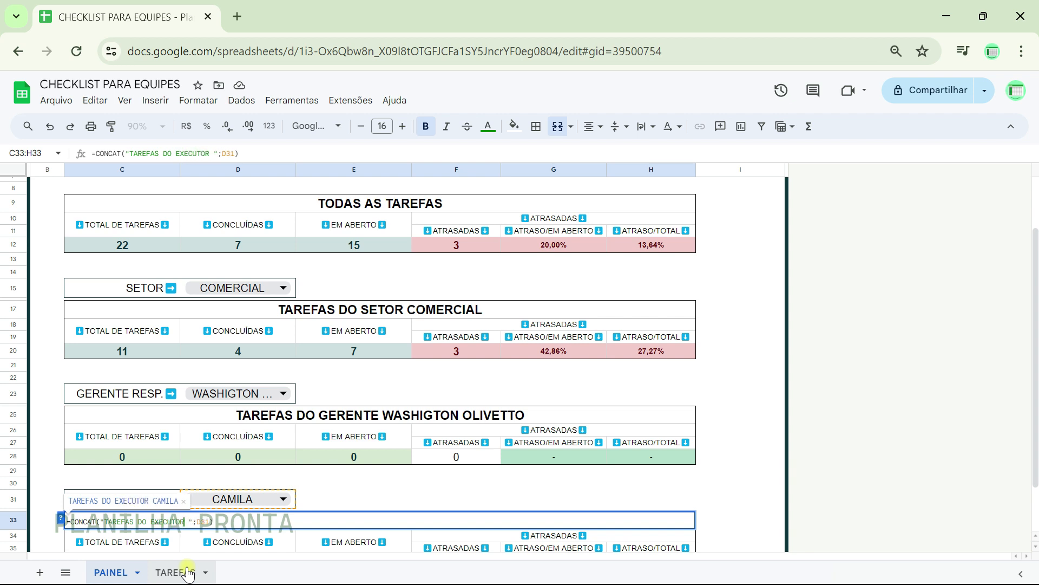
pyautogui.press('Return')
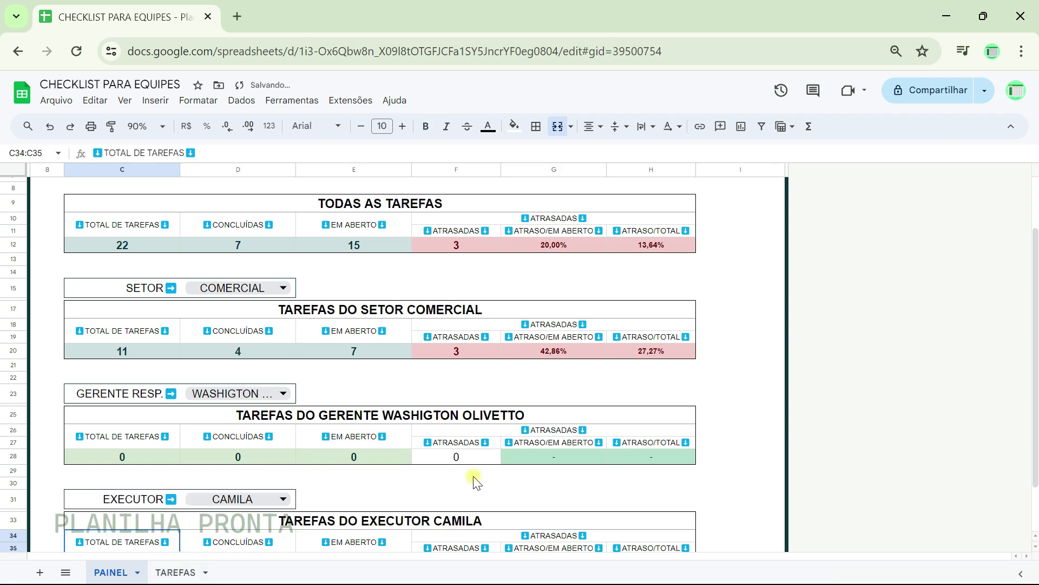
pyautogui.click(476, 477)
pyautogui.scroll(-2, 476, 478)
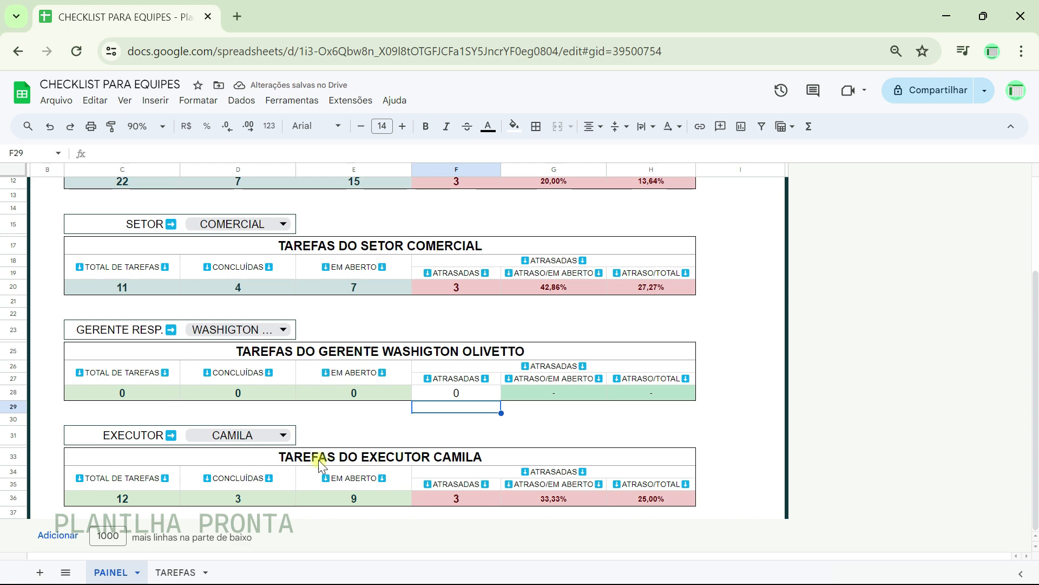
# - Merge B2:I2 on PAINEL so the CHECKLIST PARA EQUIPES title is centred across the header
pyautogui.scroll(5, 401, 417)
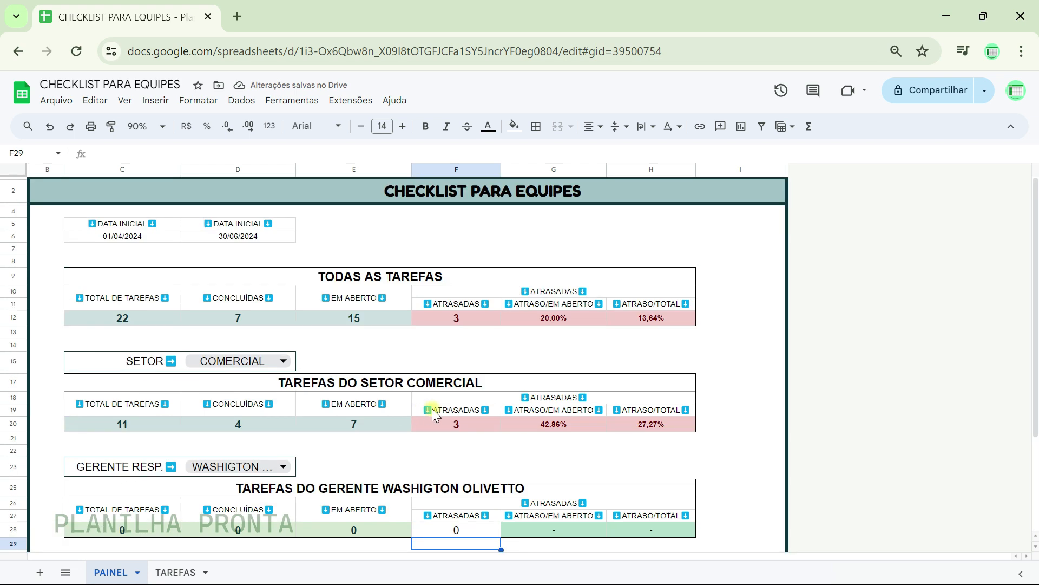
pyautogui.click(466, 200)
pyautogui.click(99, 198)
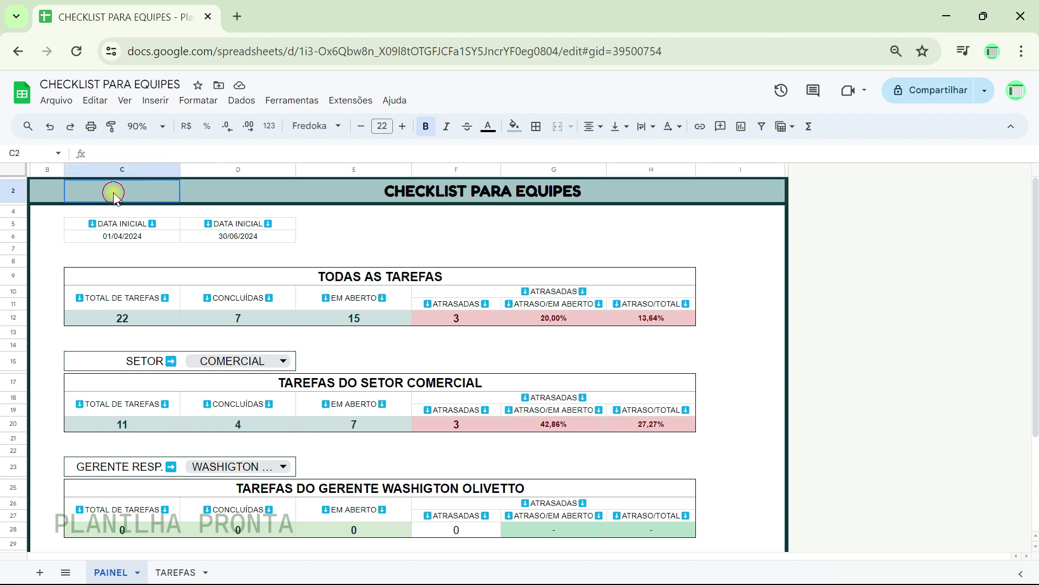
pyautogui.moveTo(51, 190); pyautogui.dragTo(730, 196)
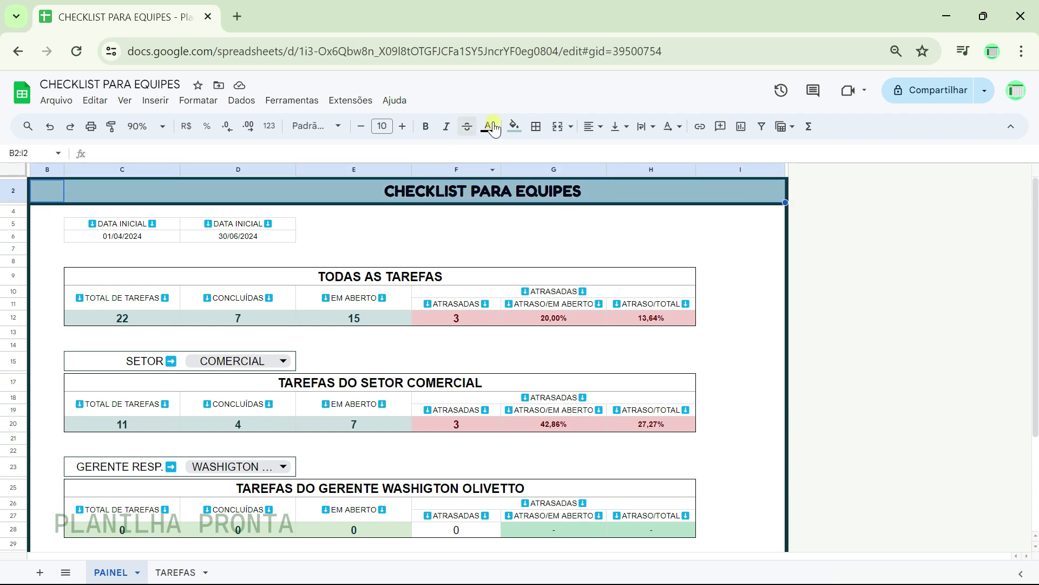
pyautogui.click(559, 127)
pyautogui.click(559, 127)
pyautogui.click(559, 127)
pyautogui.click(695, 238)
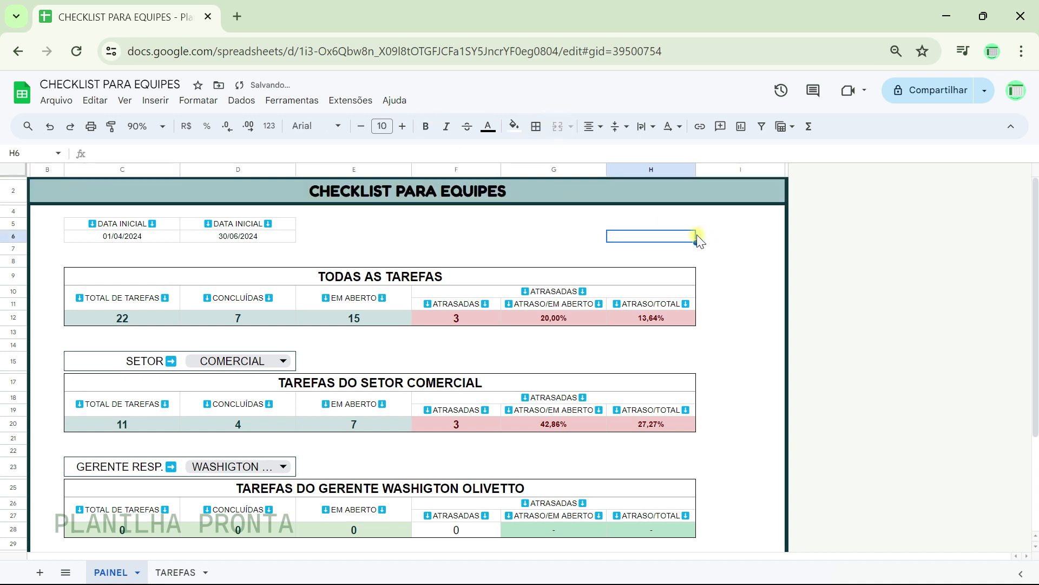
pyautogui.click(81, 191)
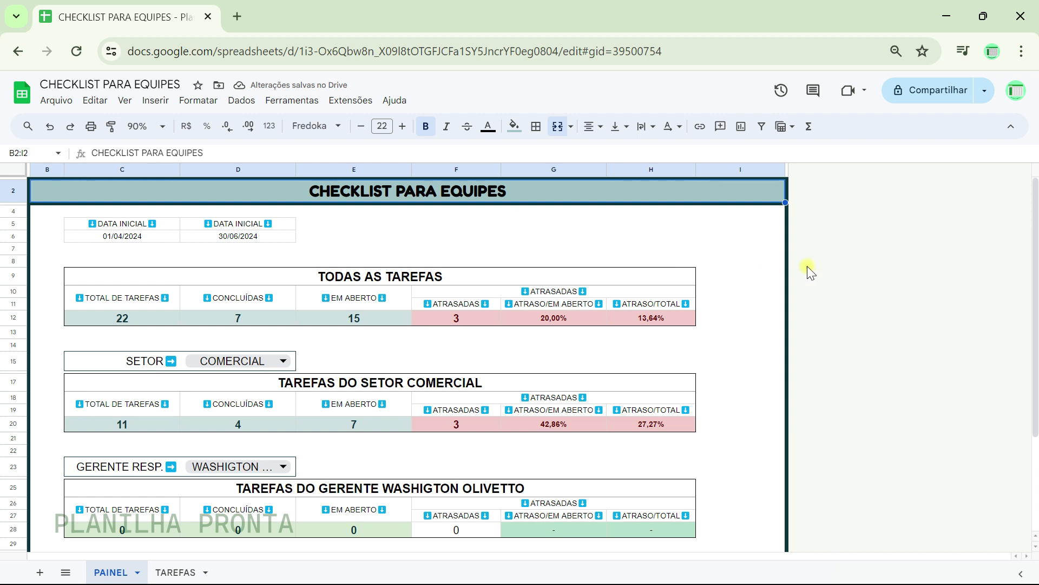
pyautogui.click(825, 250)
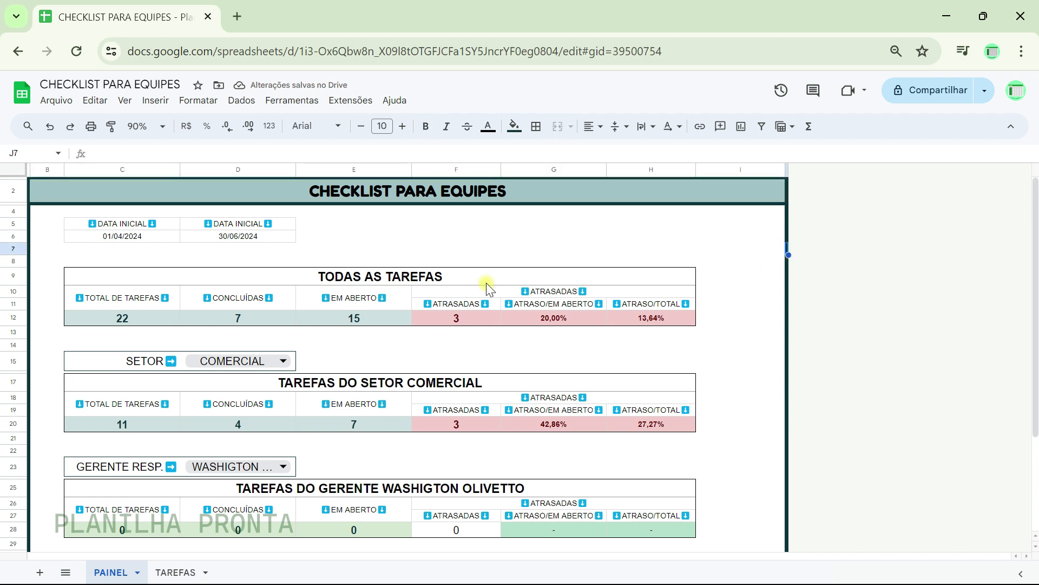
# - Set the start date in C6 to 01/01/2024
pyautogui.doubleClick(137, 237)
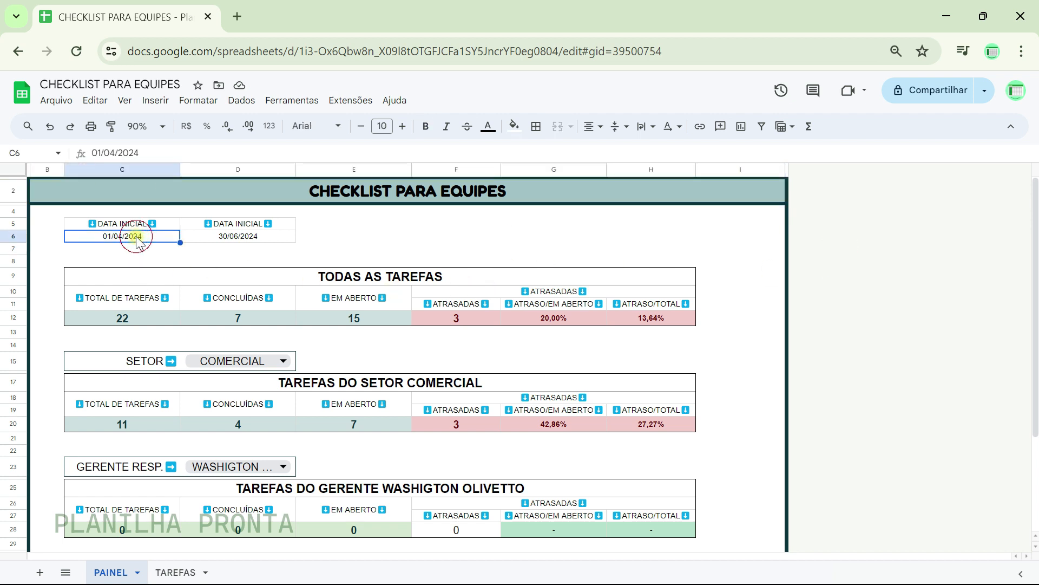
pyautogui.click(154, 256)
pyautogui.click(154, 256)
pyautogui.click(154, 256)
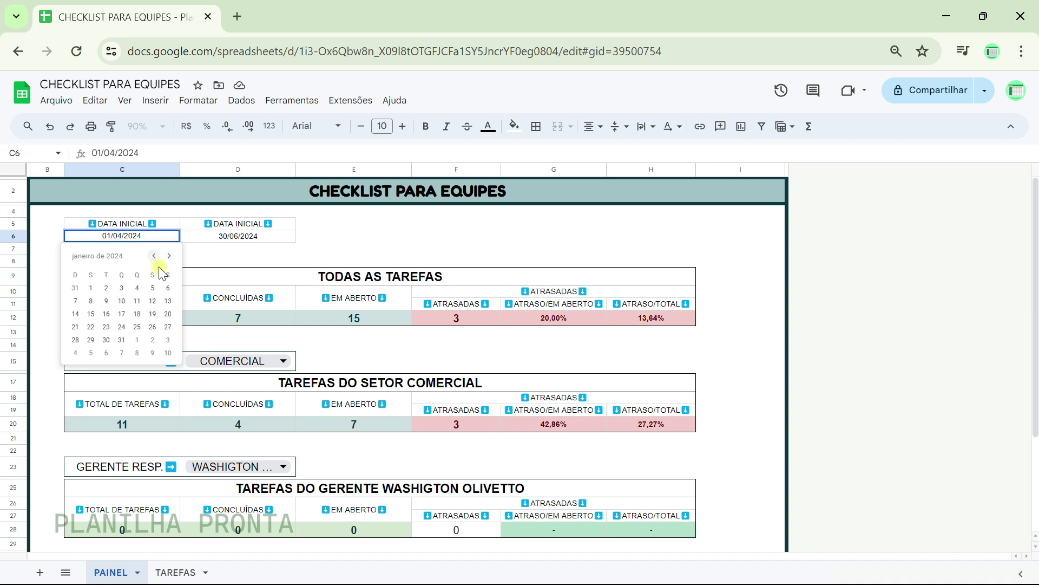
pyautogui.click(91, 288)
# - Set the end date in D6 to 31/12/2024
pyautogui.doubleClick(236, 242)
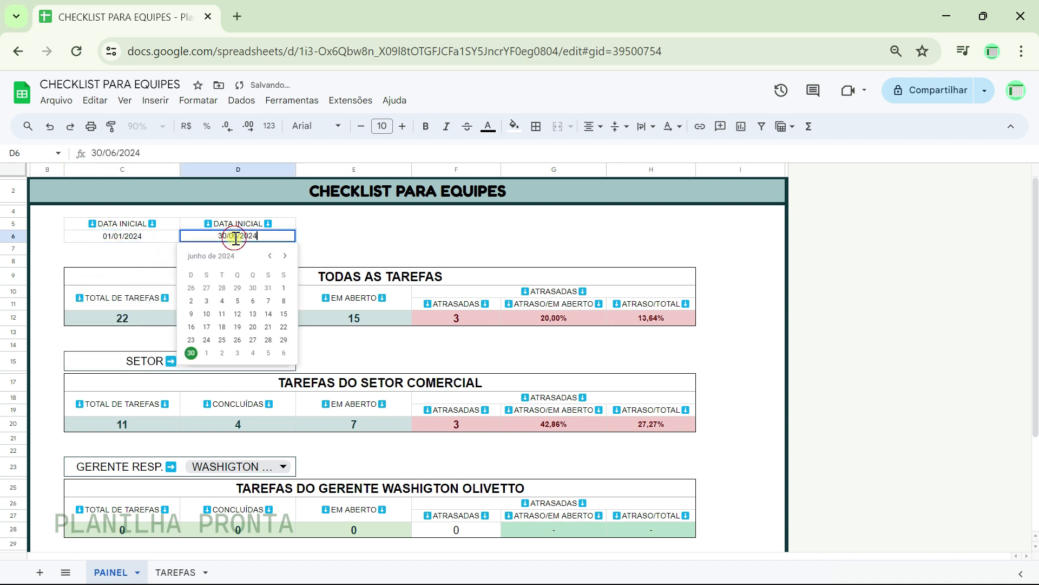
pyautogui.click(283, 256)
pyautogui.click(284, 256)
pyautogui.click(284, 256)
pyautogui.click(285, 256)
pyautogui.click(284, 256)
pyautogui.click(285, 256)
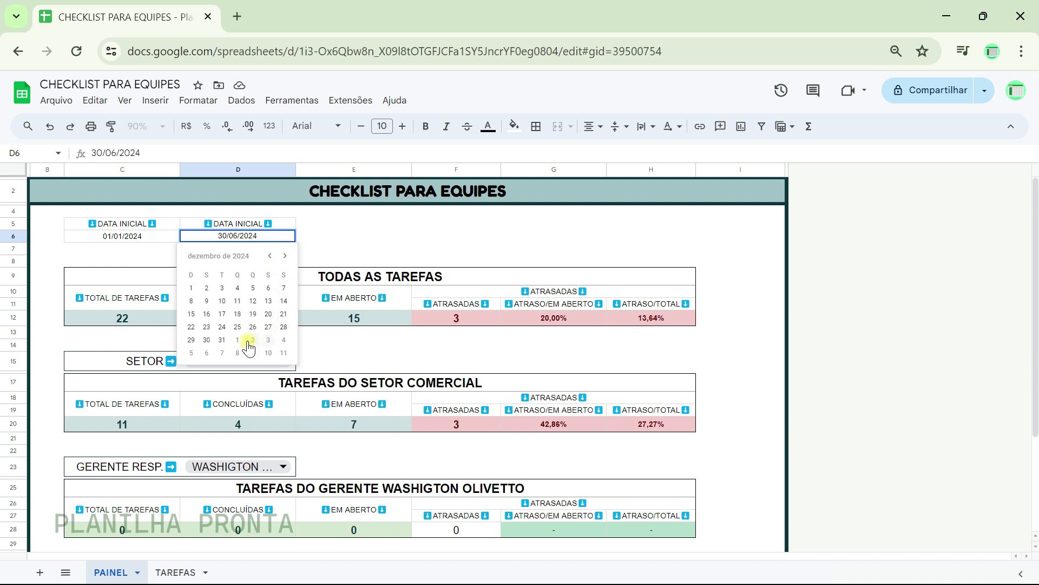
pyautogui.click(222, 340)
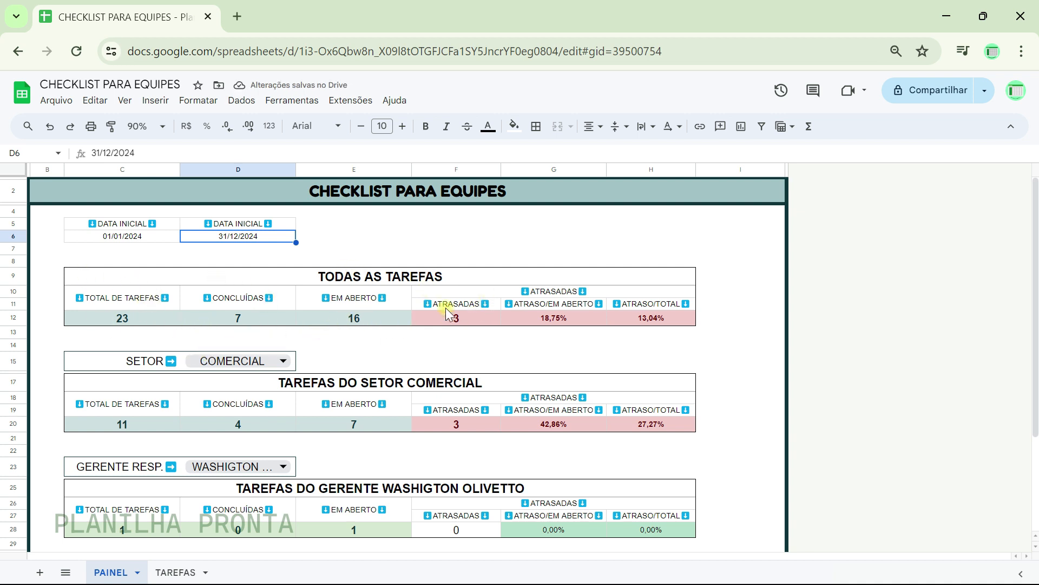
# - Test the SETOR dropdown in D15 with MARKETING and FINANCEIRO, and leave it set to GERENCIA
pyautogui.scroll(-2, 485, 333)
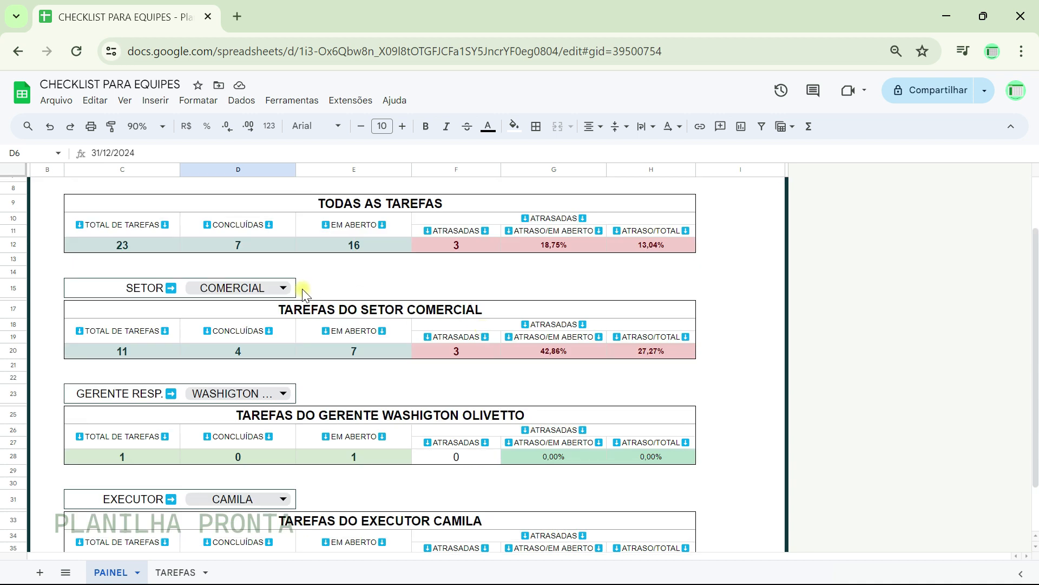
pyautogui.click(284, 289)
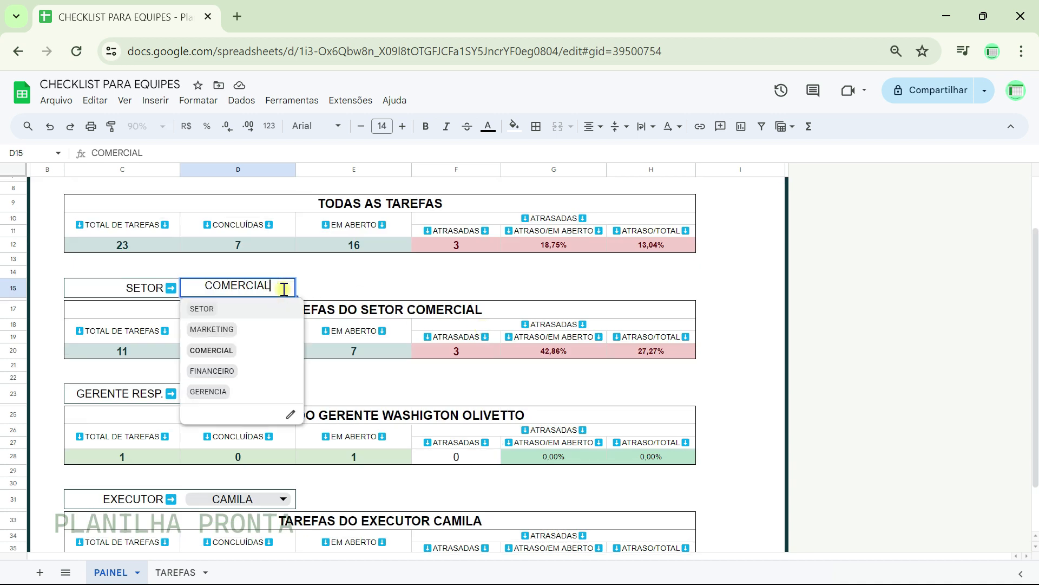
pyautogui.click(227, 331)
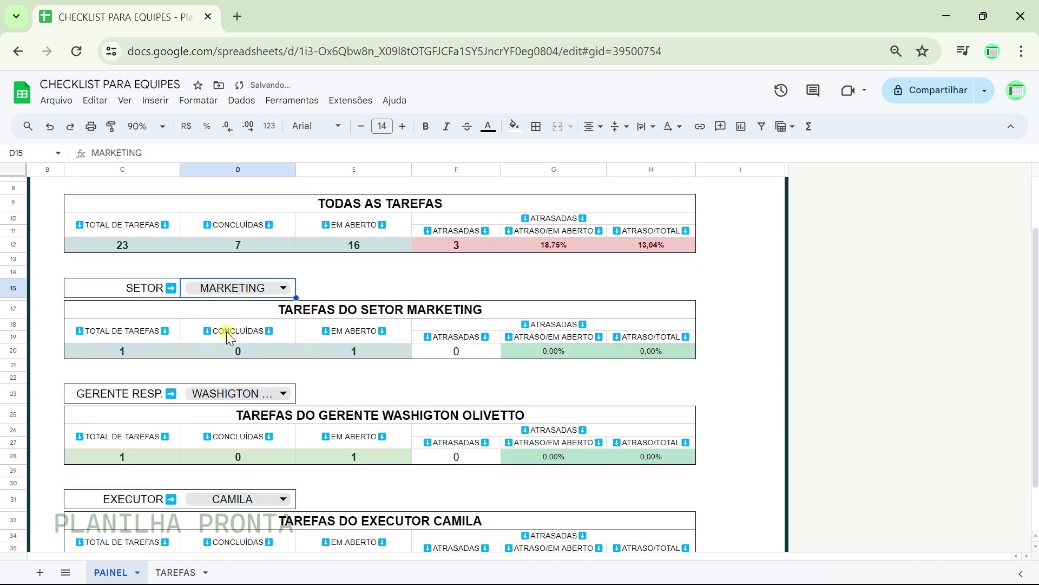
pyautogui.click(286, 295)
pyautogui.click(225, 366)
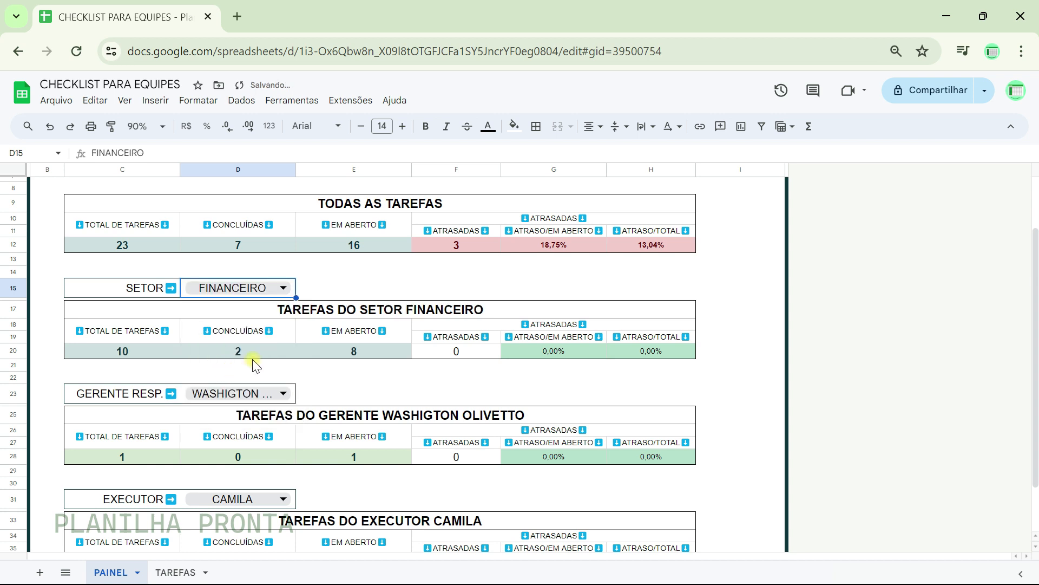
pyautogui.click(286, 289)
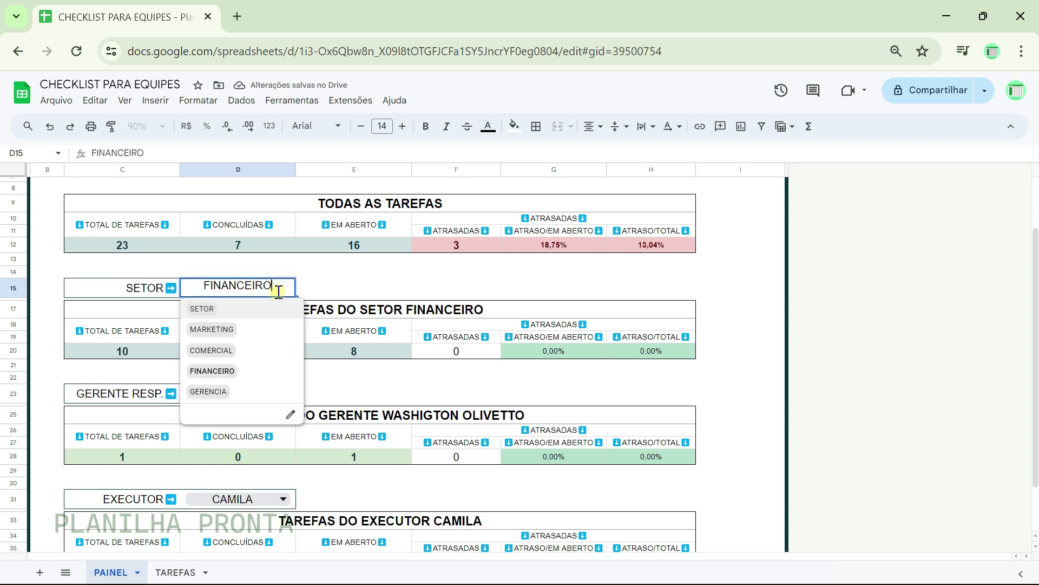
pyautogui.click(223, 382)
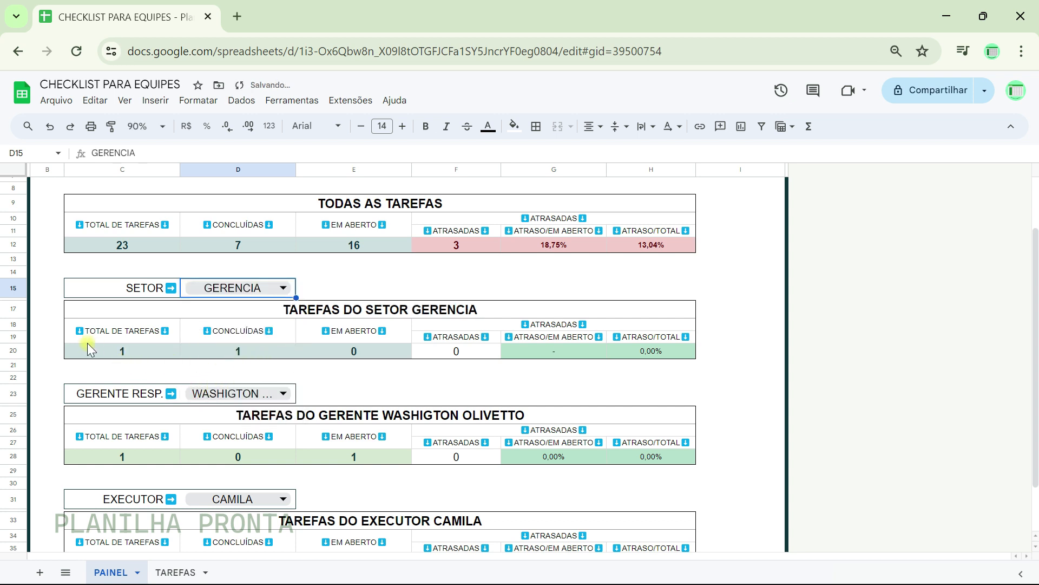
# - Test the GERENTE RESP. dropdown in D23 with its third, fourth and fifth options, and leave it on the fourth
pyautogui.scroll(-3, 472, 322)
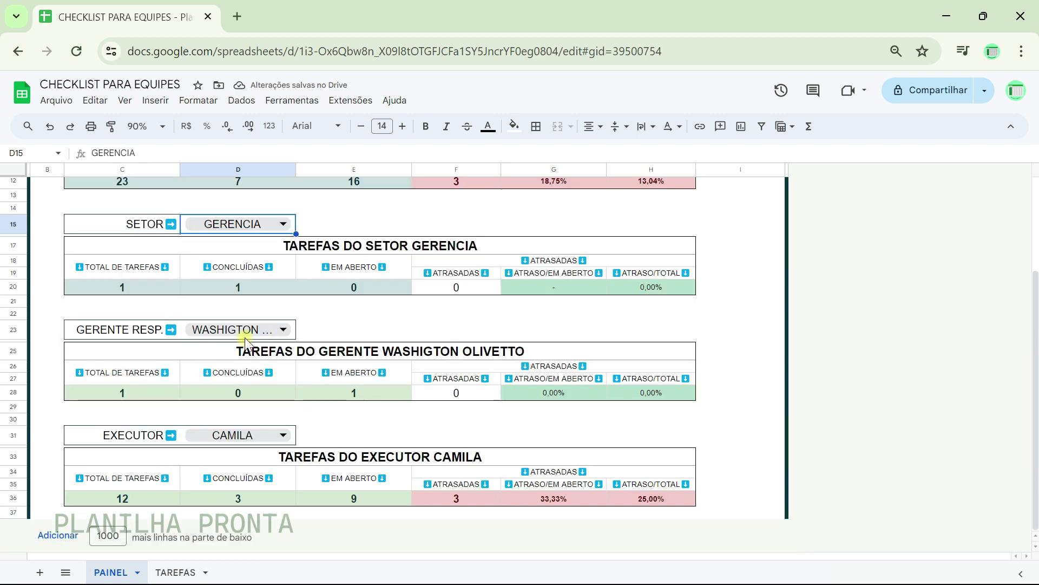
pyautogui.click(284, 329)
pyautogui.click(244, 390)
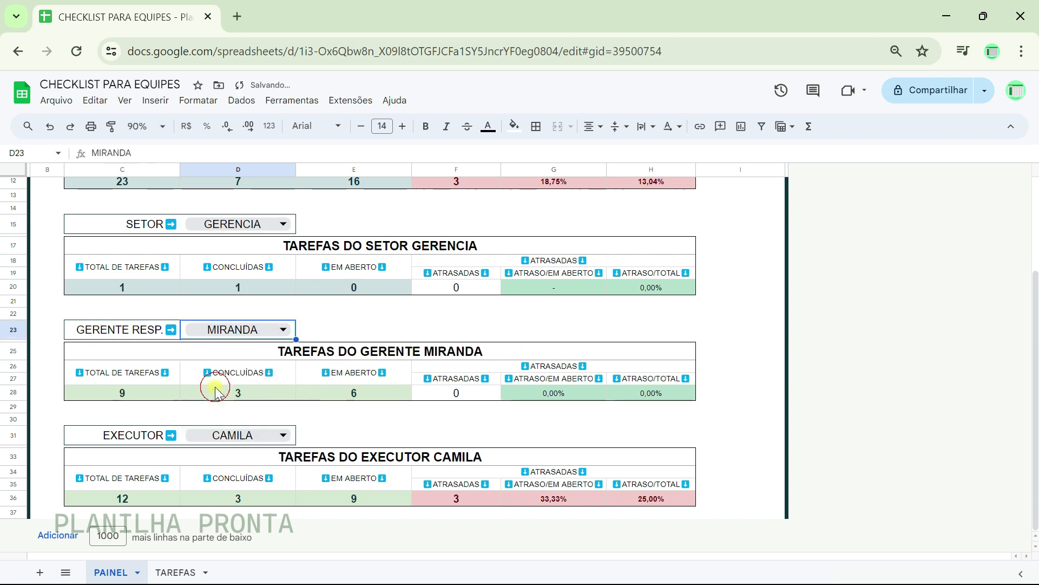
pyautogui.click(283, 330)
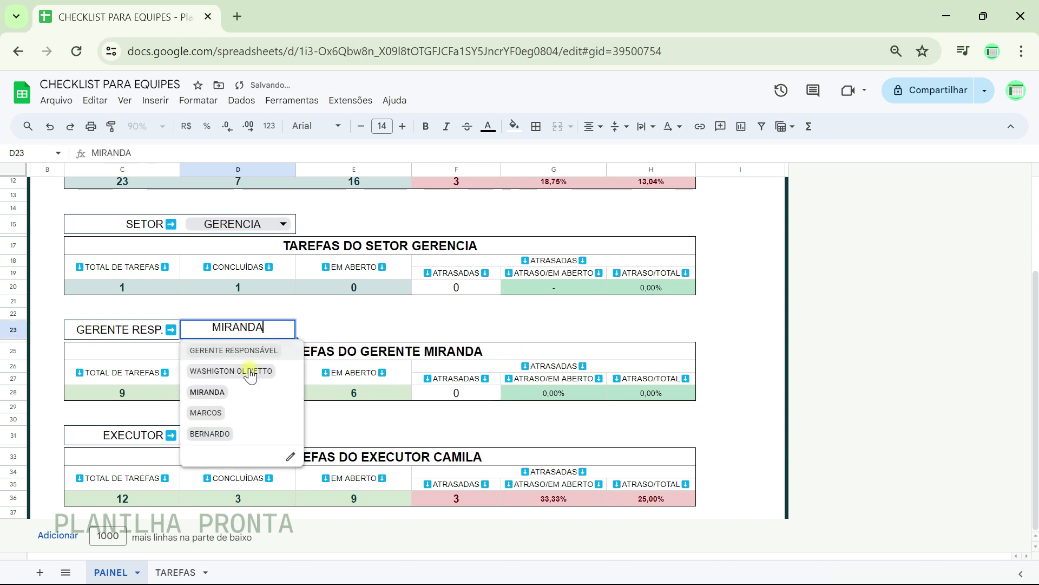
pyautogui.click(218, 416)
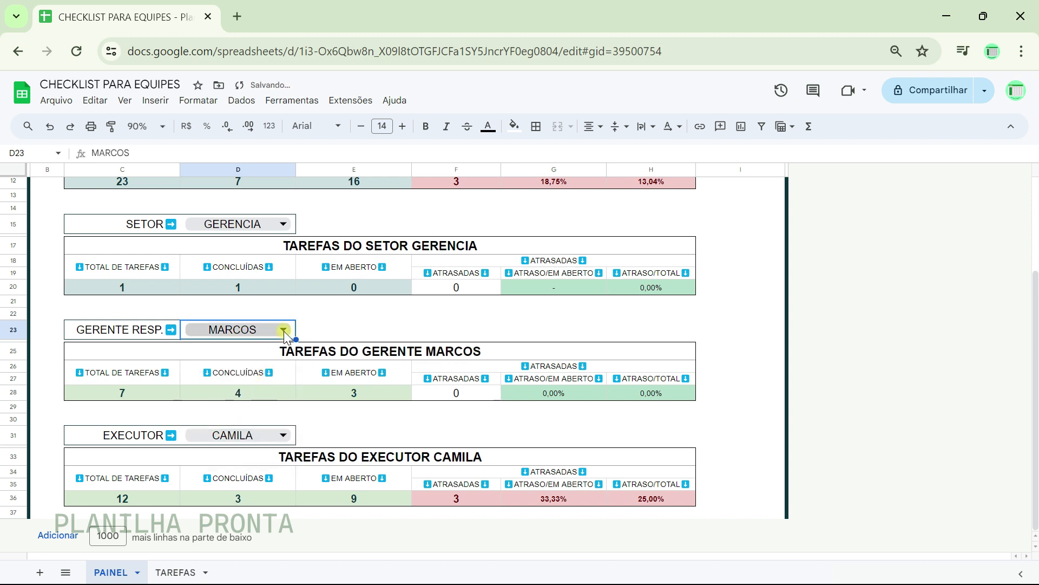
pyautogui.click(283, 330)
pyautogui.click(225, 431)
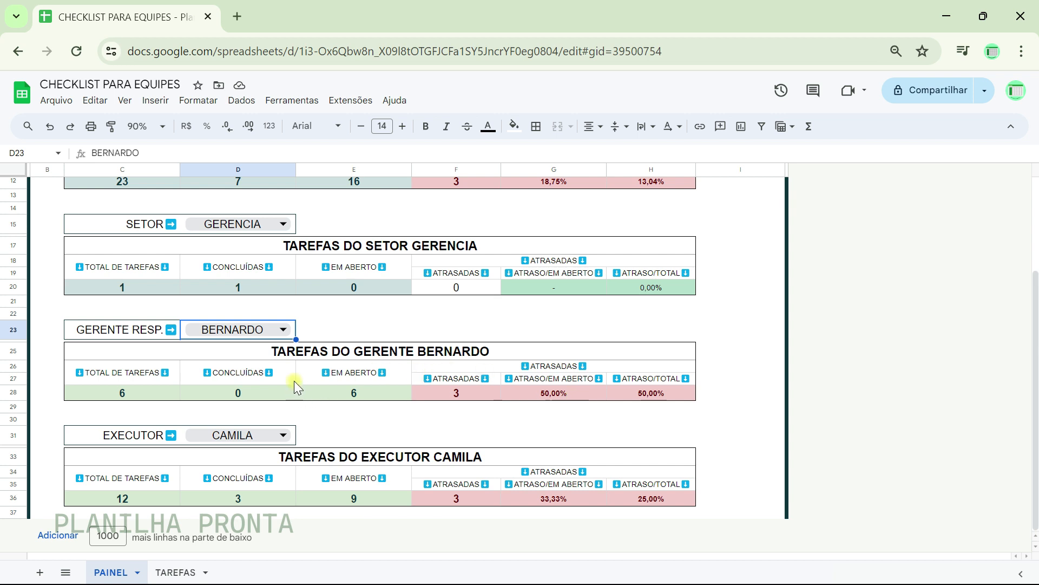
pyautogui.click(284, 338)
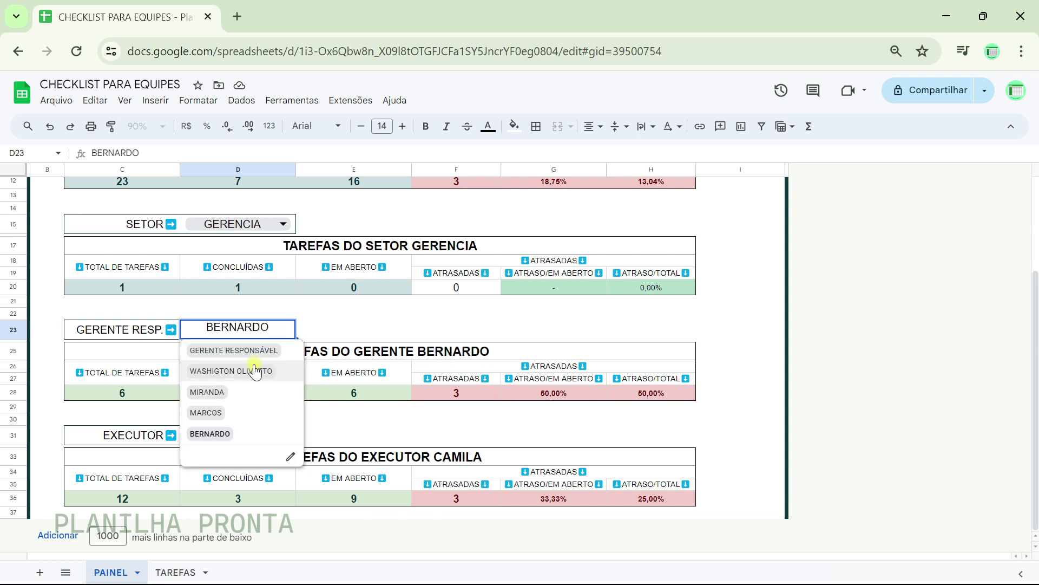
pyautogui.click(219, 411)
# - Test the EXECUTOR dropdown in D31 with its second and fifth options, and leave it on the fourth
pyautogui.click(282, 434)
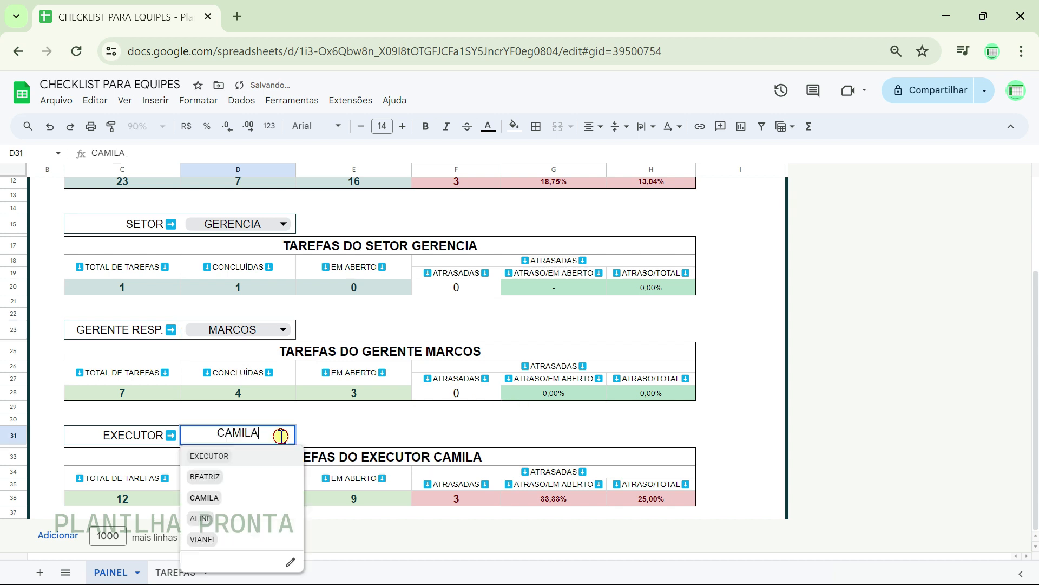
pyautogui.click(225, 480)
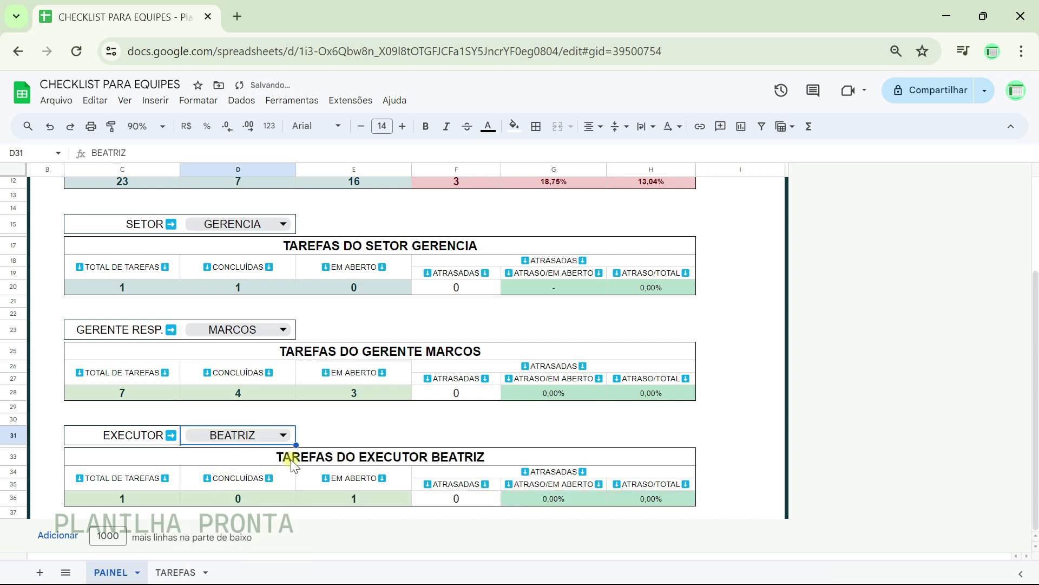
pyautogui.click(285, 435)
pyautogui.click(235, 535)
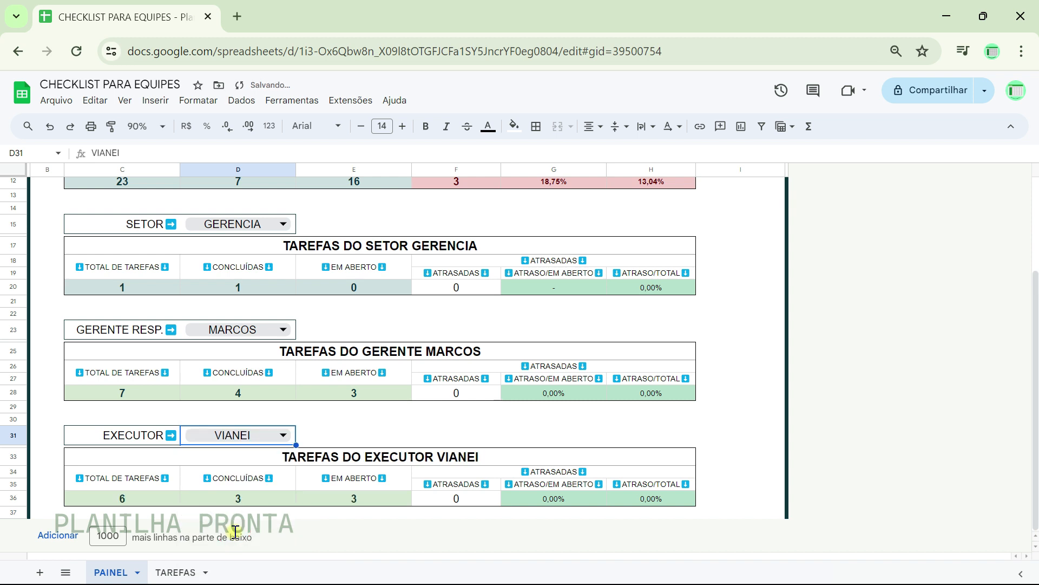
pyautogui.click(282, 435)
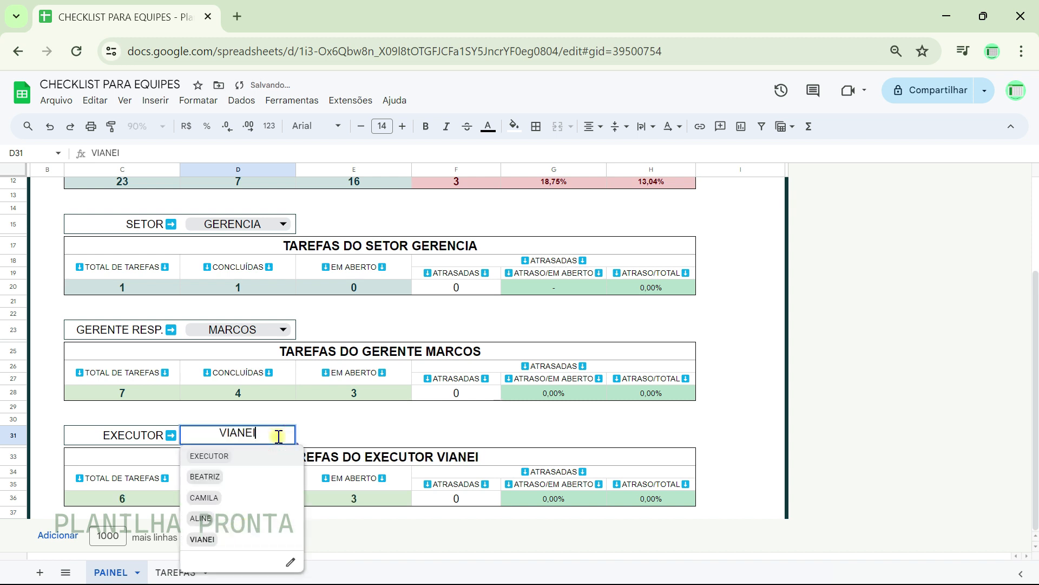
pyautogui.click(237, 519)
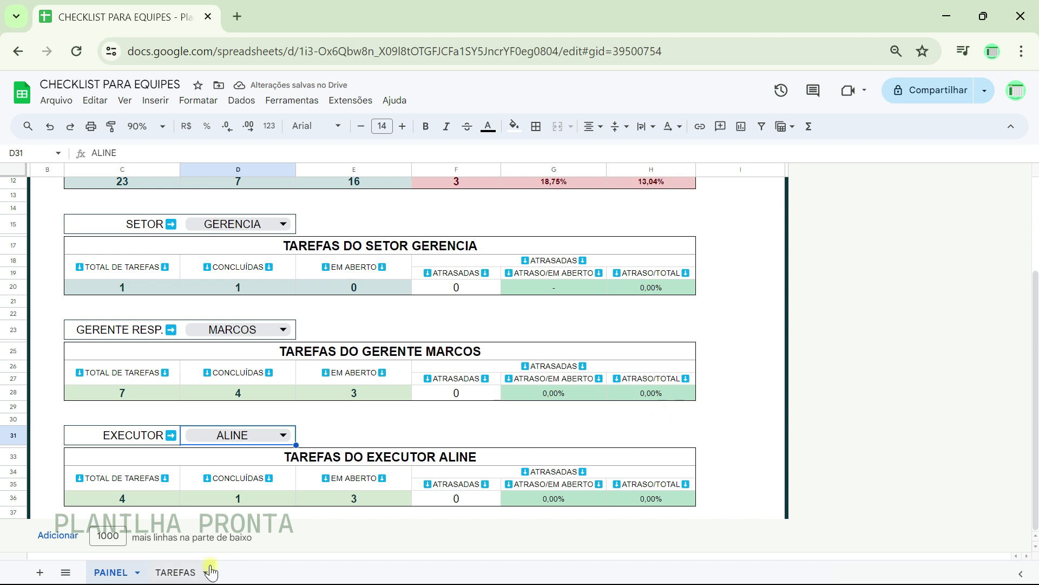
# - Insert one row below row 37 and set the new row's height to 5 pixels
pyautogui.rightClick(17, 516)
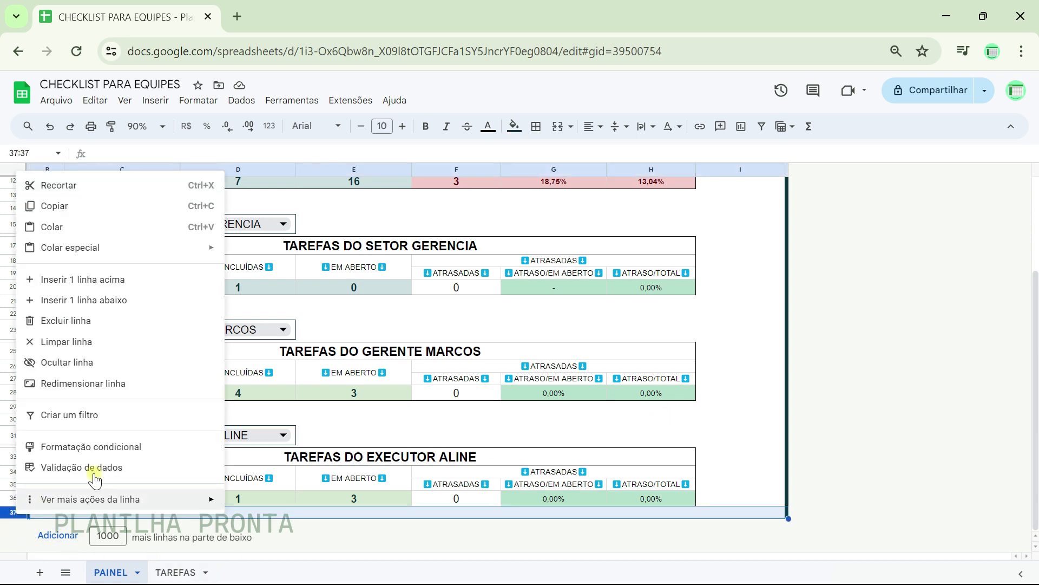
pyautogui.click(105, 302)
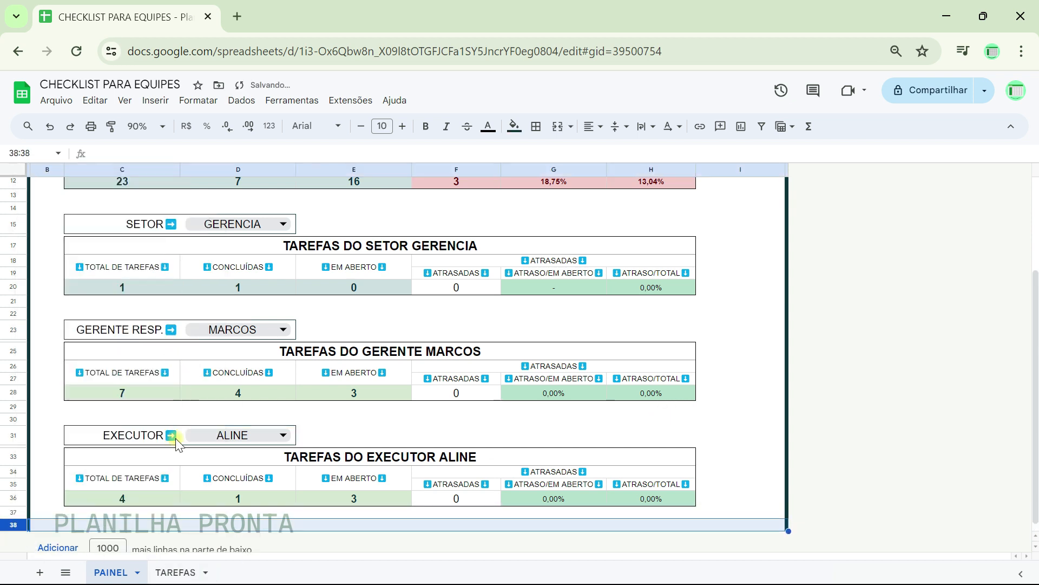
pyautogui.rightClick(11, 523)
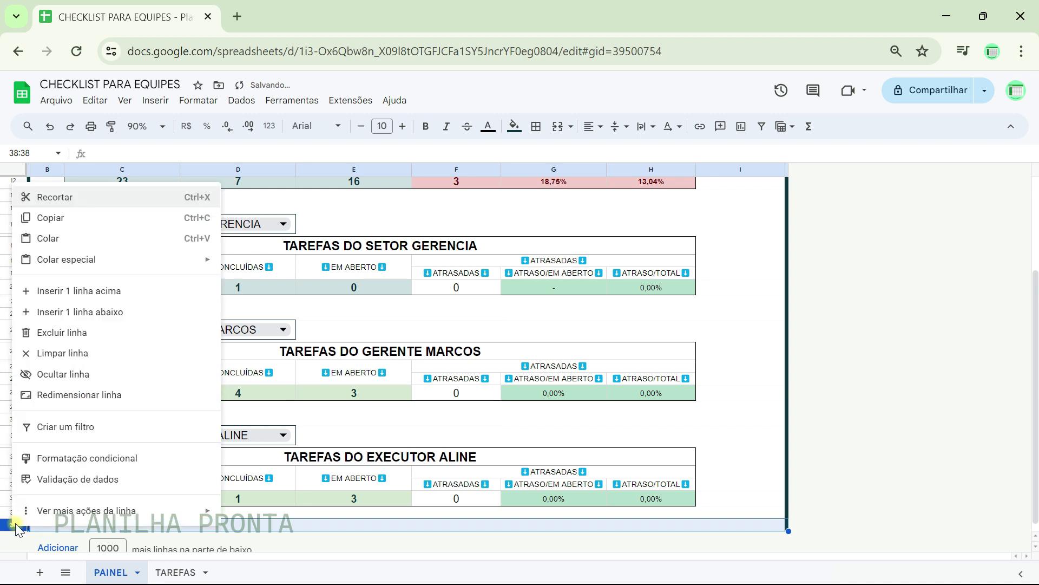
pyautogui.click(95, 395)
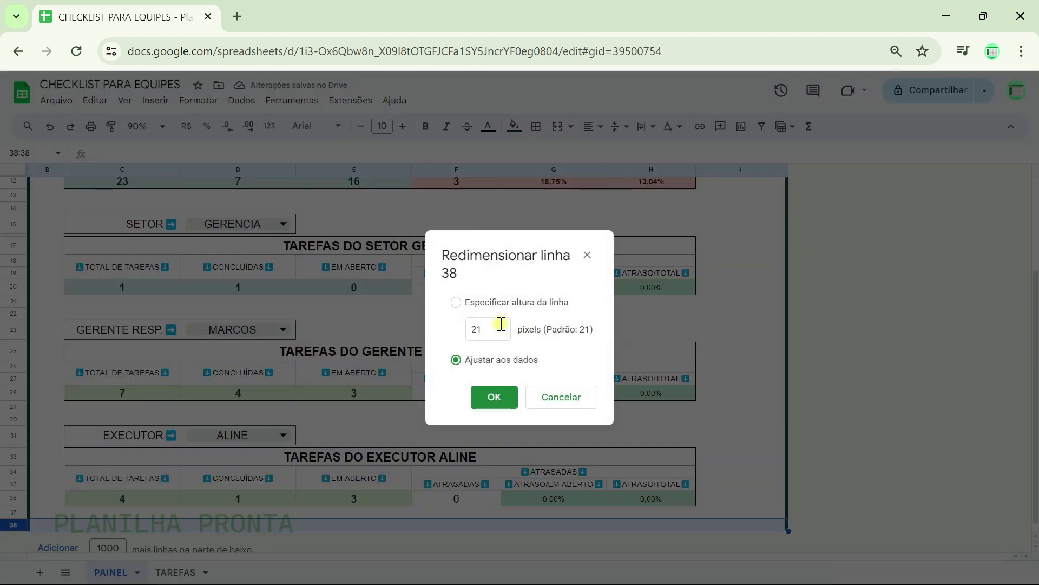
pyautogui.doubleClick(494, 325)
pyautogui.write('5')
pyautogui.press('Return')
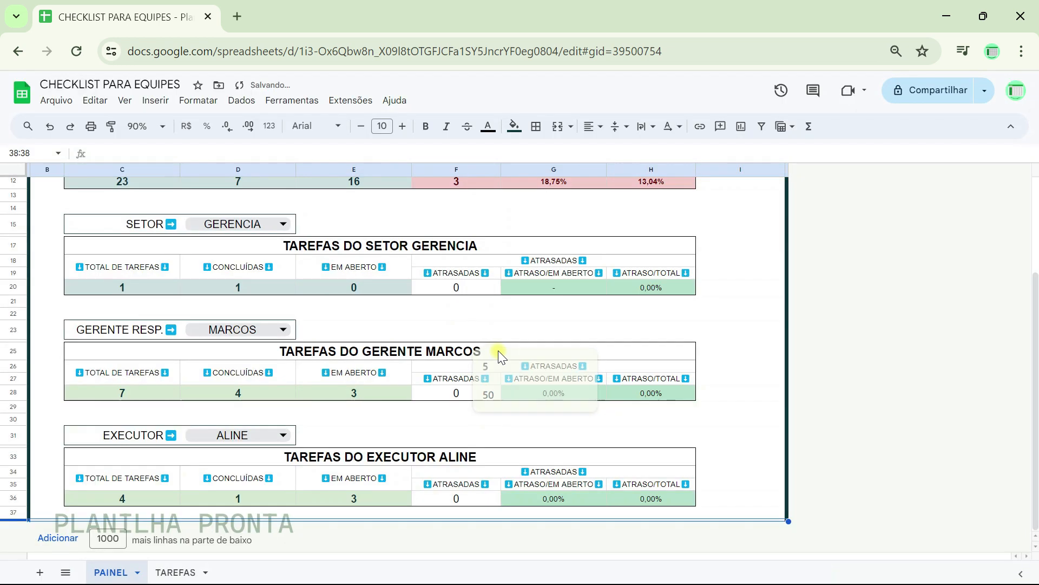
# - Fill the thin row 38 with the darkest cyan shade to close the dashboard's bottom border
pyautogui.click(514, 126)
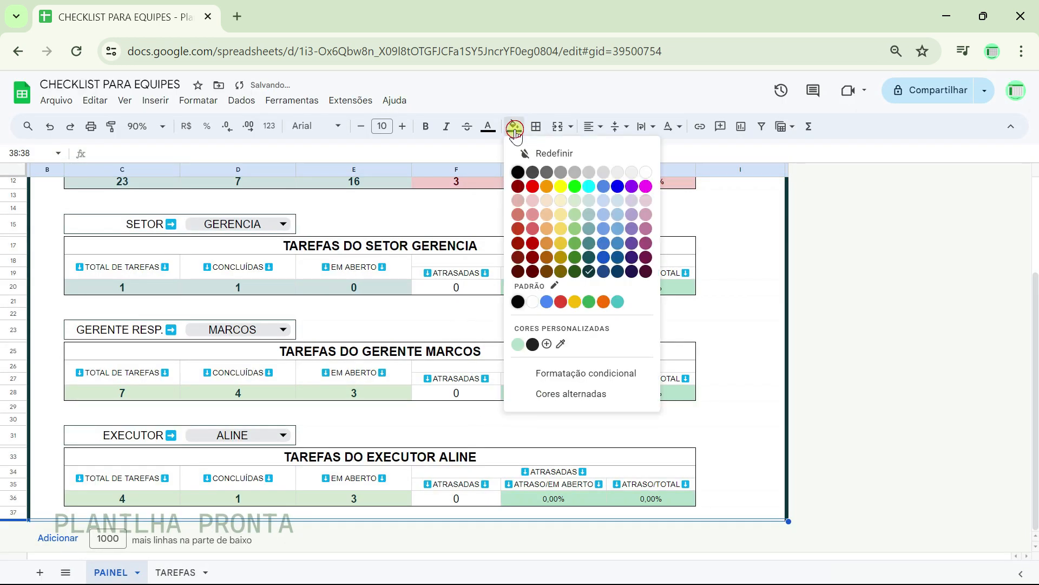
pyautogui.click(588, 273)
pyautogui.click(800, 391)
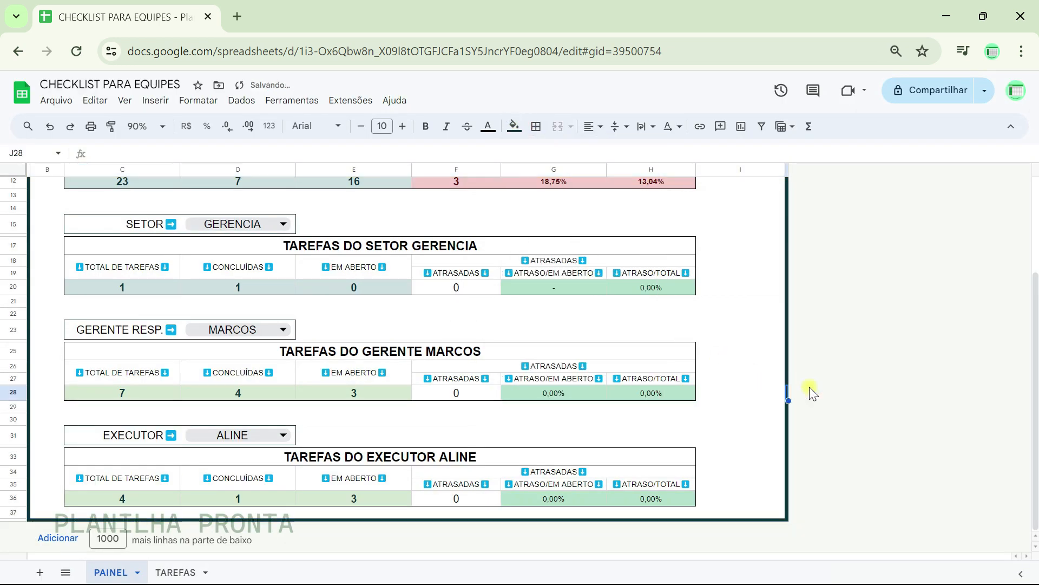
# - Review the finished PAINEL dashboard from its header and look through the task list on the TAREFAS sheet
pyautogui.scroll(4, 476, 452)
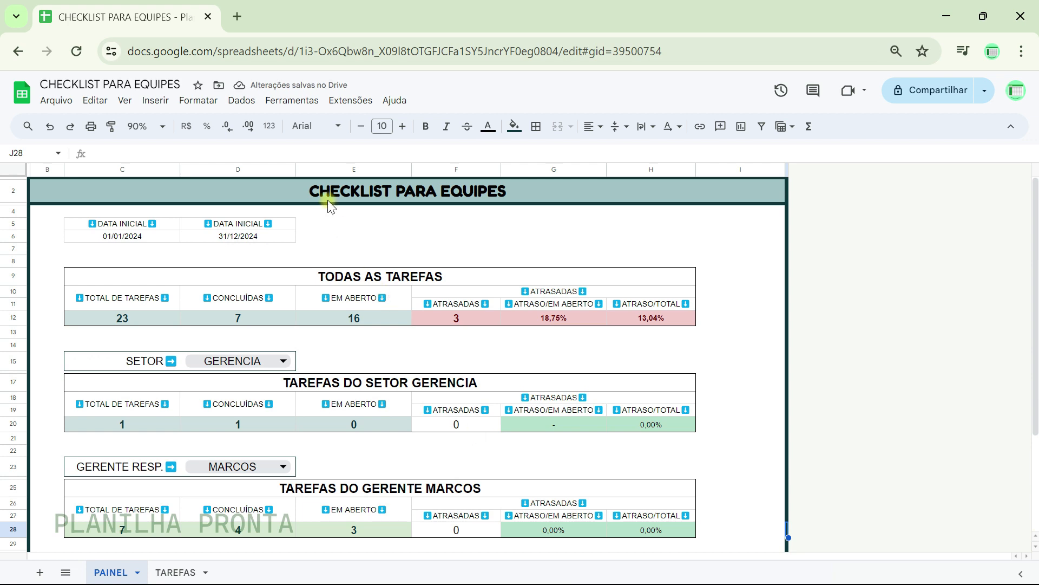
pyautogui.click(180, 574)
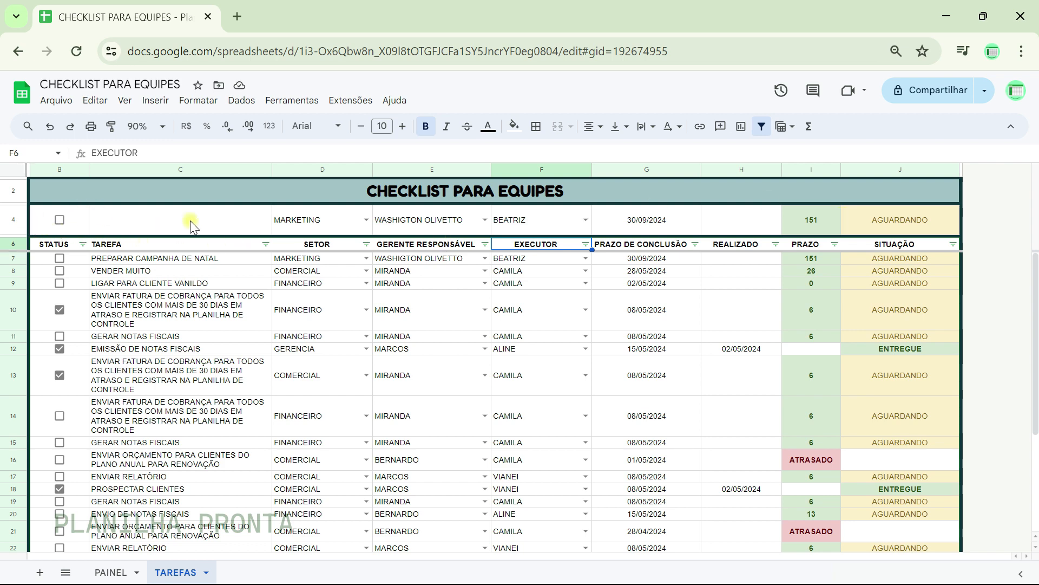
pyautogui.scroll(-5, 606, 287)
pyautogui.scroll(5, 598, 341)
pyautogui.scroll(-5, 595, 350)
pyautogui.scroll(5, 595, 351)
pyautogui.scroll(-5, 595, 350)
pyautogui.scroll(5, 596, 351)
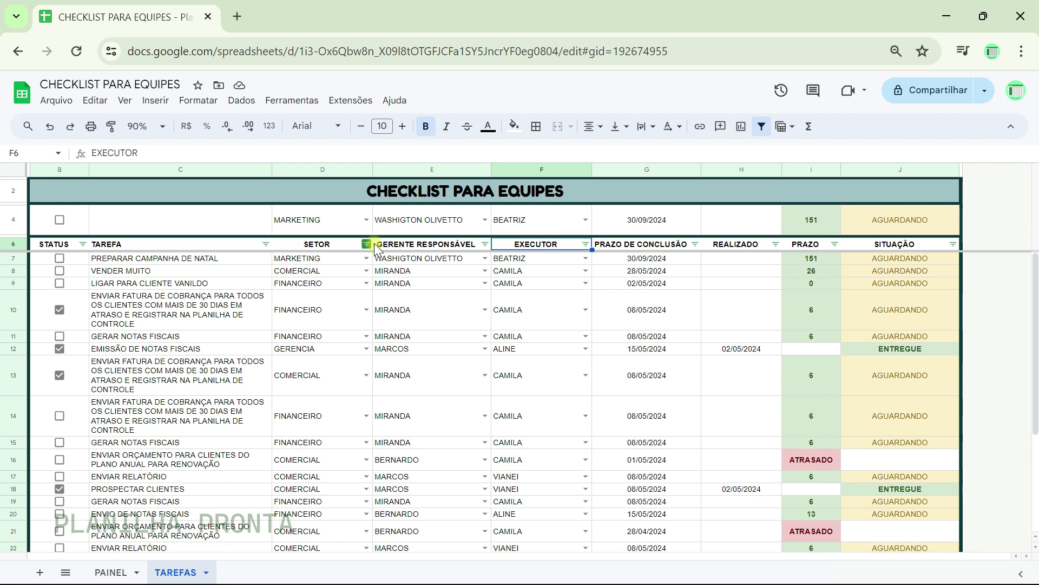
# - Filter the task table's STATUS column by value to show only the FALSE rows
pyautogui.click(83, 245)
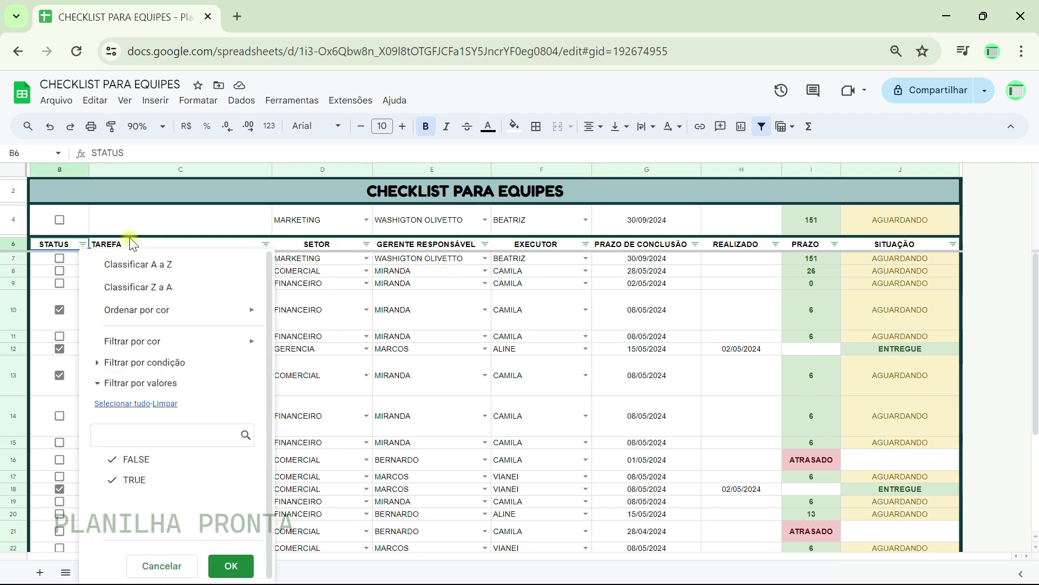
pyautogui.click(145, 466)
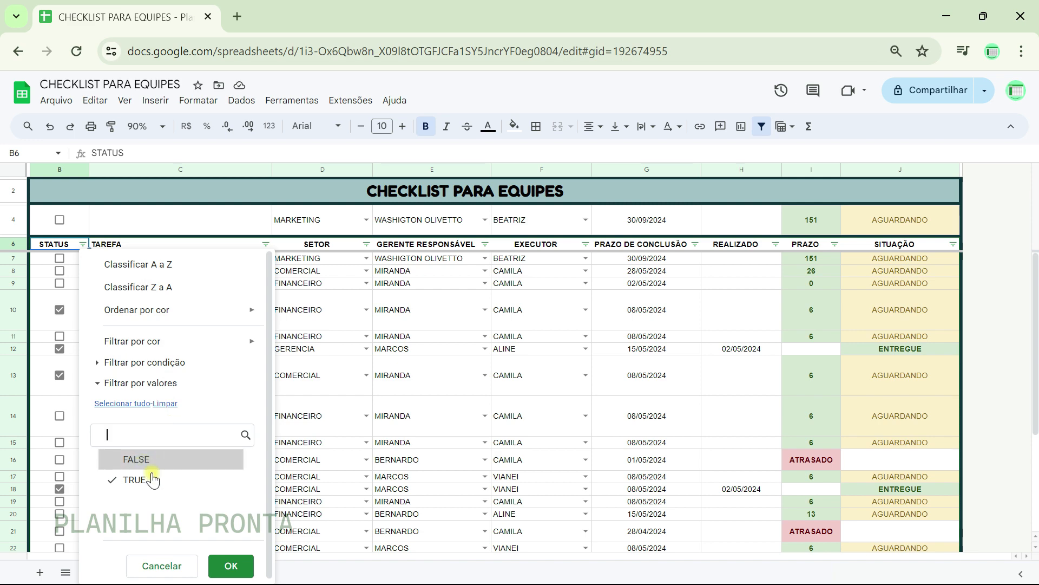
pyautogui.click(139, 480)
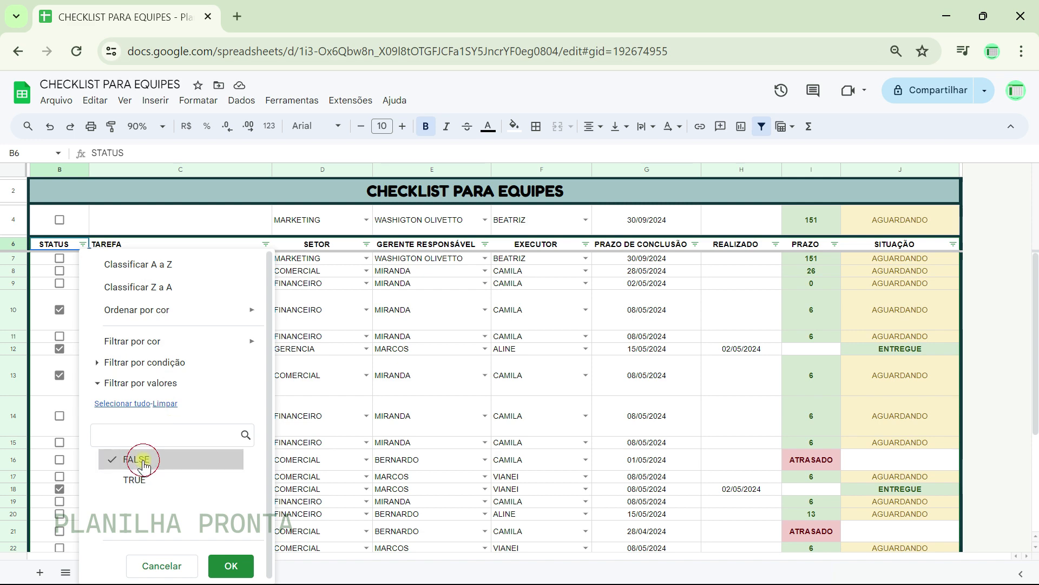
pyautogui.click(223, 566)
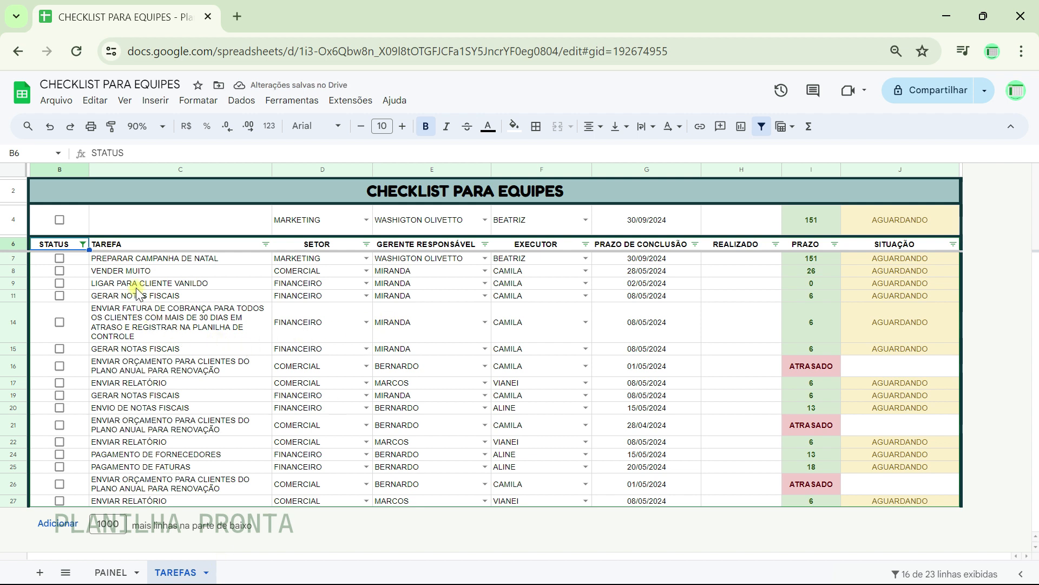
# - Include the TRUE value again in the STATUS column filter to bring back the completed tasks
pyautogui.click(83, 244)
pyautogui.click(139, 480)
pyautogui.click(231, 565)
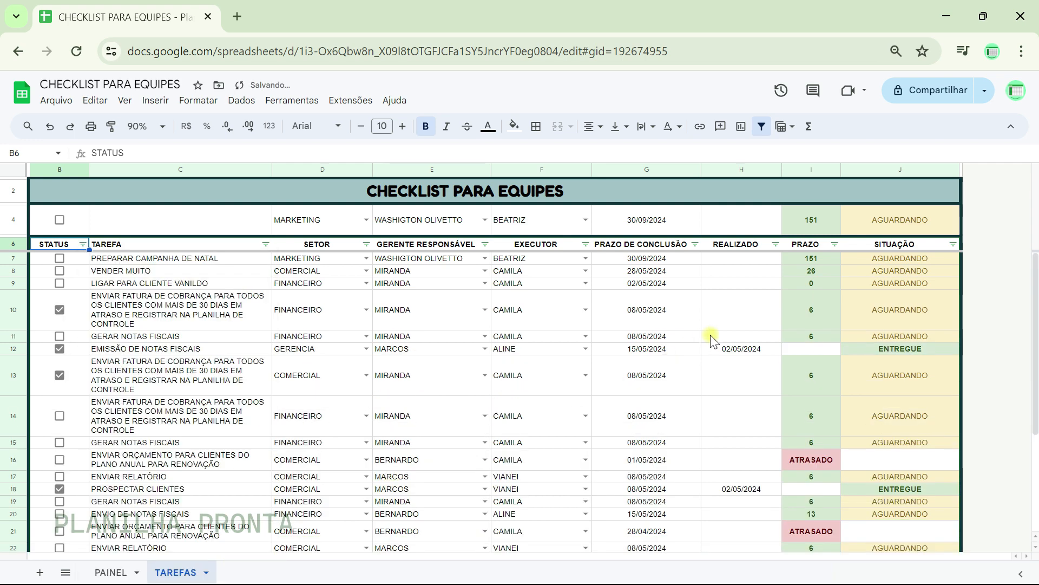
# - Sort the task table by PRAZO from Z to A, re-sort it from A to Z, and look through the reordered tasks
pyautogui.click(834, 244)
pyautogui.click(779, 287)
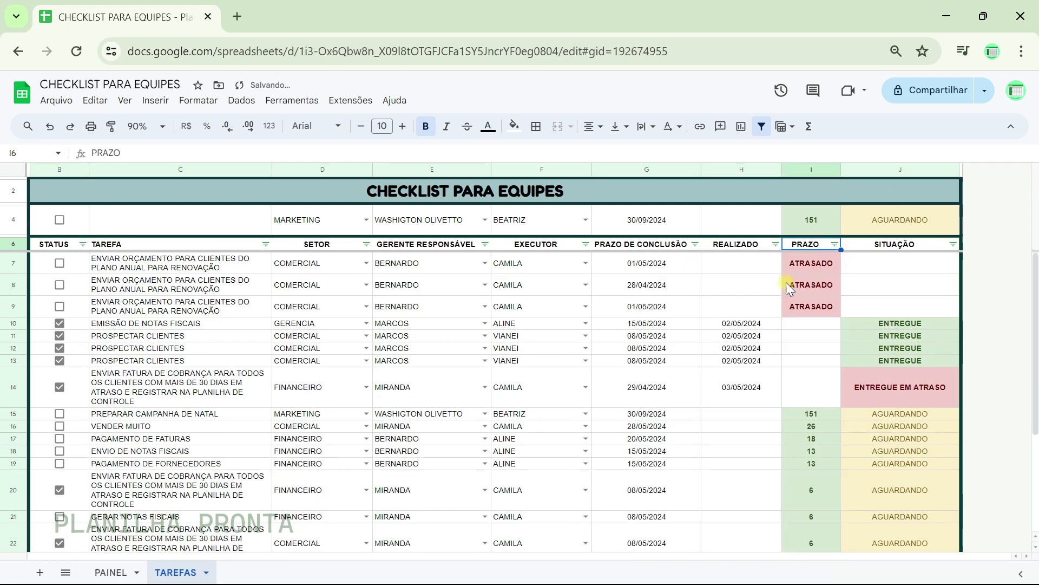
pyautogui.click(834, 244)
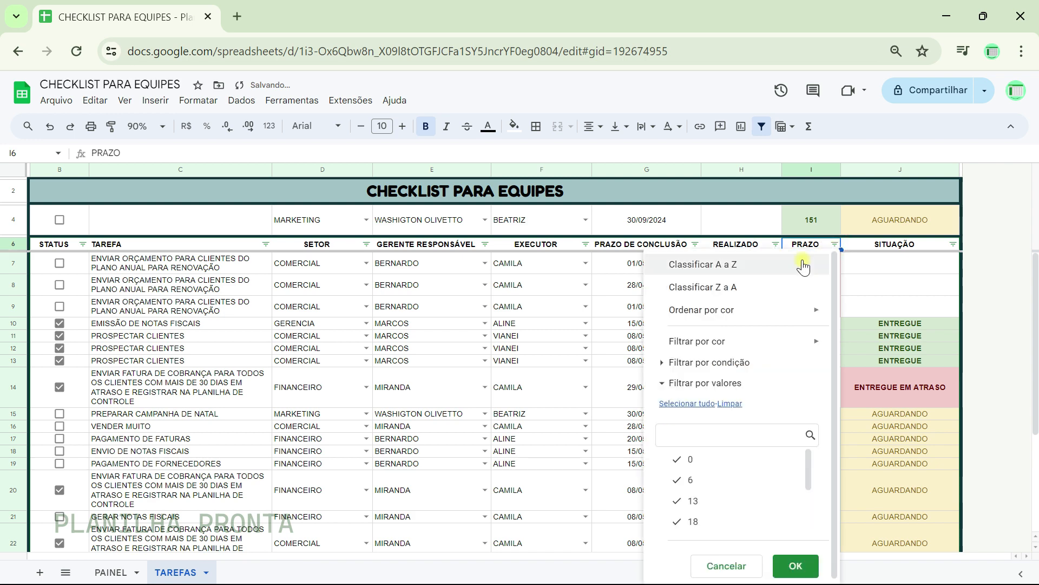
pyautogui.click(803, 265)
pyautogui.scroll(-5, 809, 281)
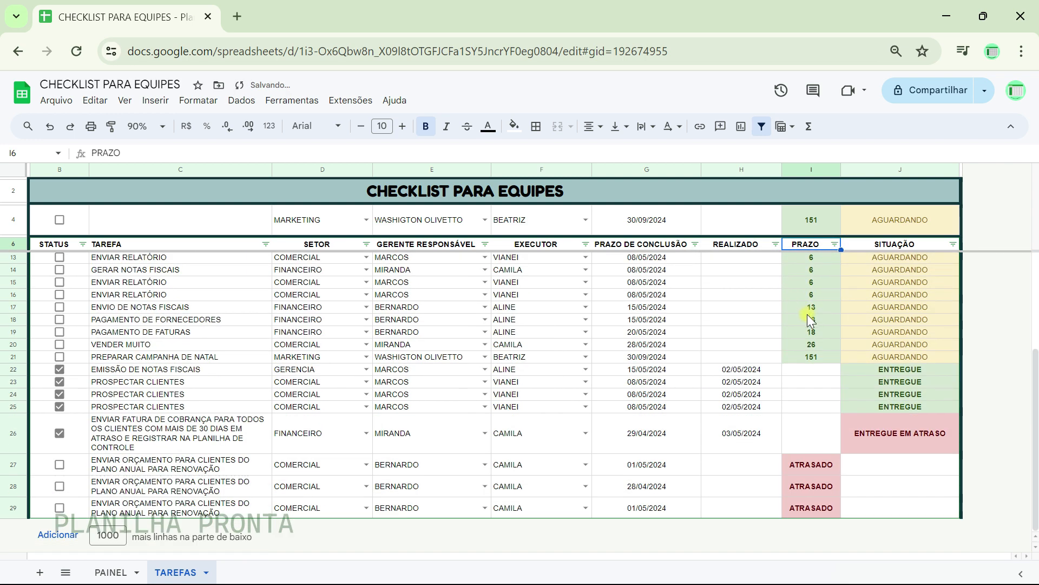
pyautogui.scroll(5, 804, 379)
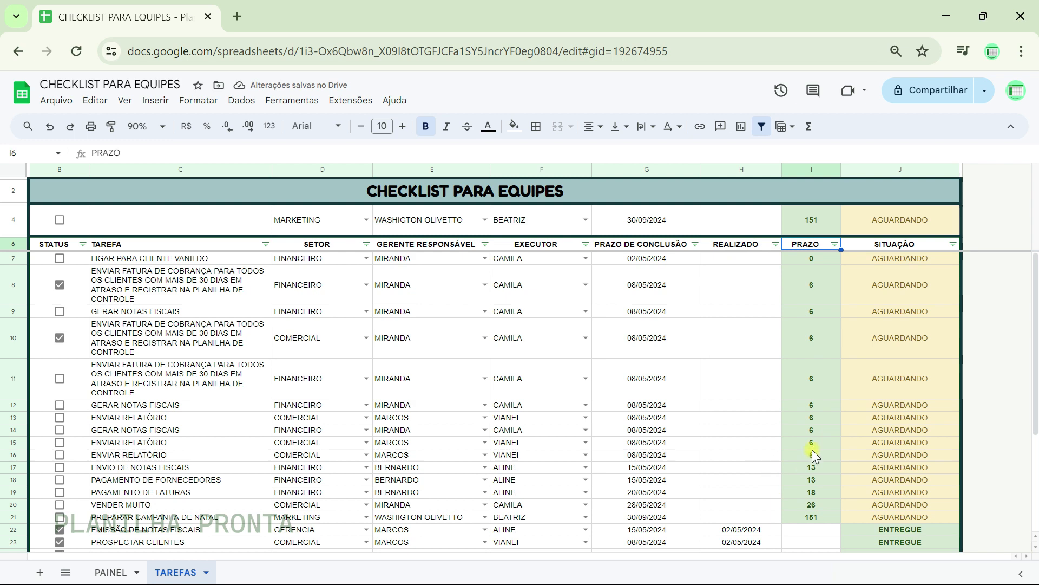
pyautogui.scroll(-3, 812, 449)
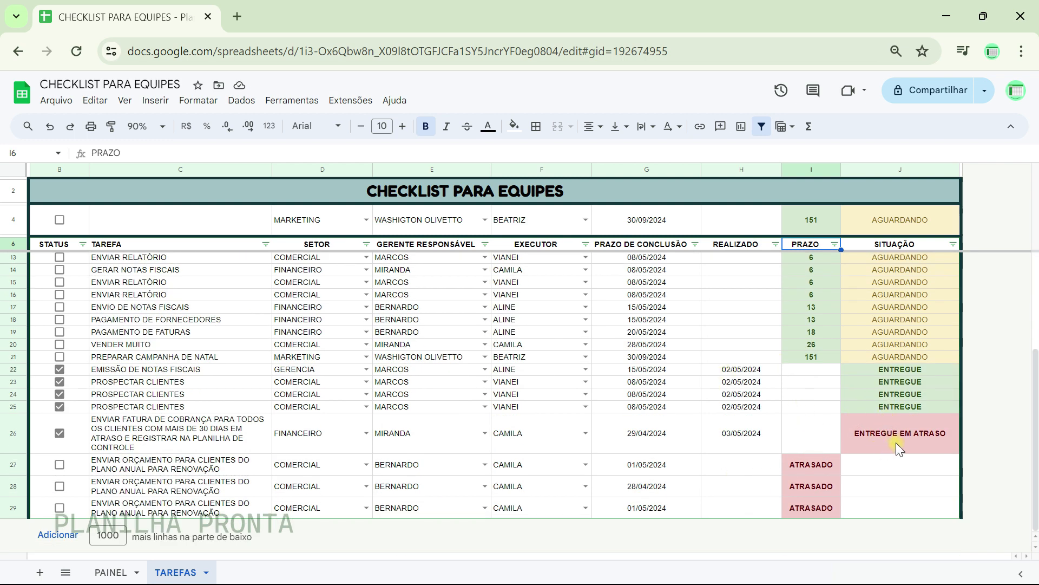
pyautogui.scroll(3, 656, 412)
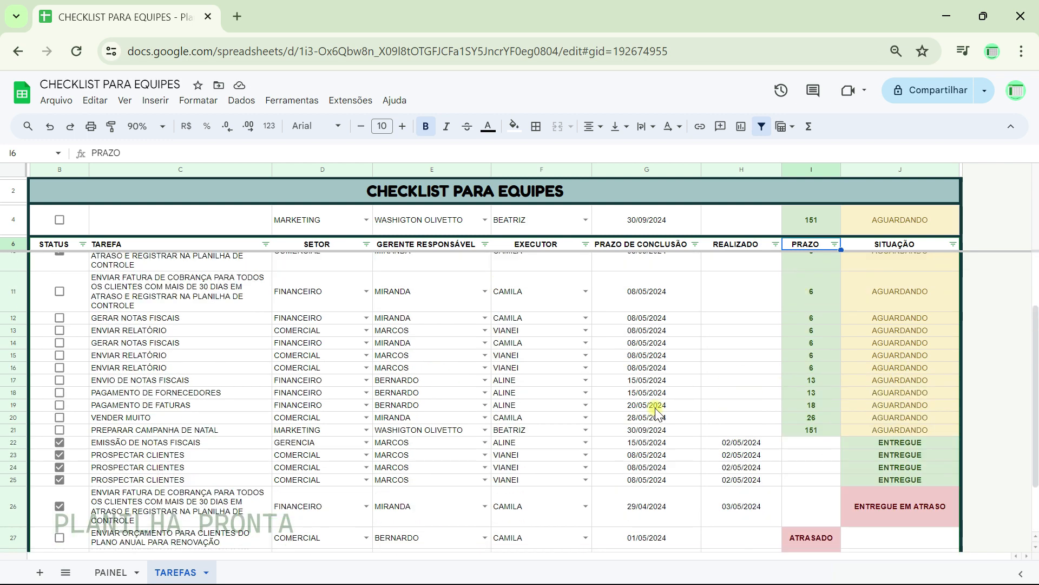